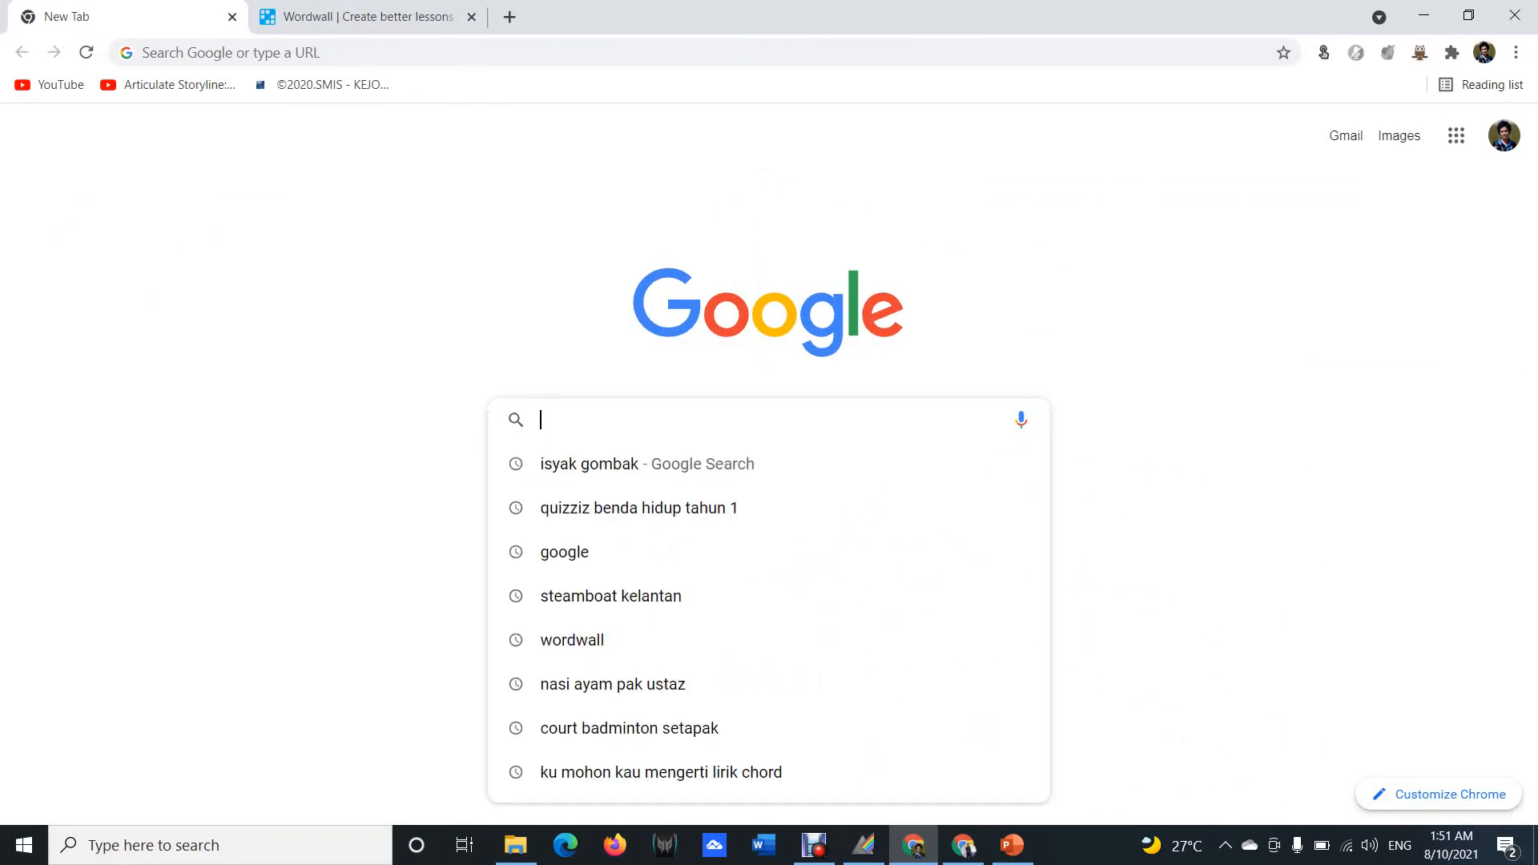
Search Google for "wordwall" and open the main Wordwall website from the results.
type("wordl")
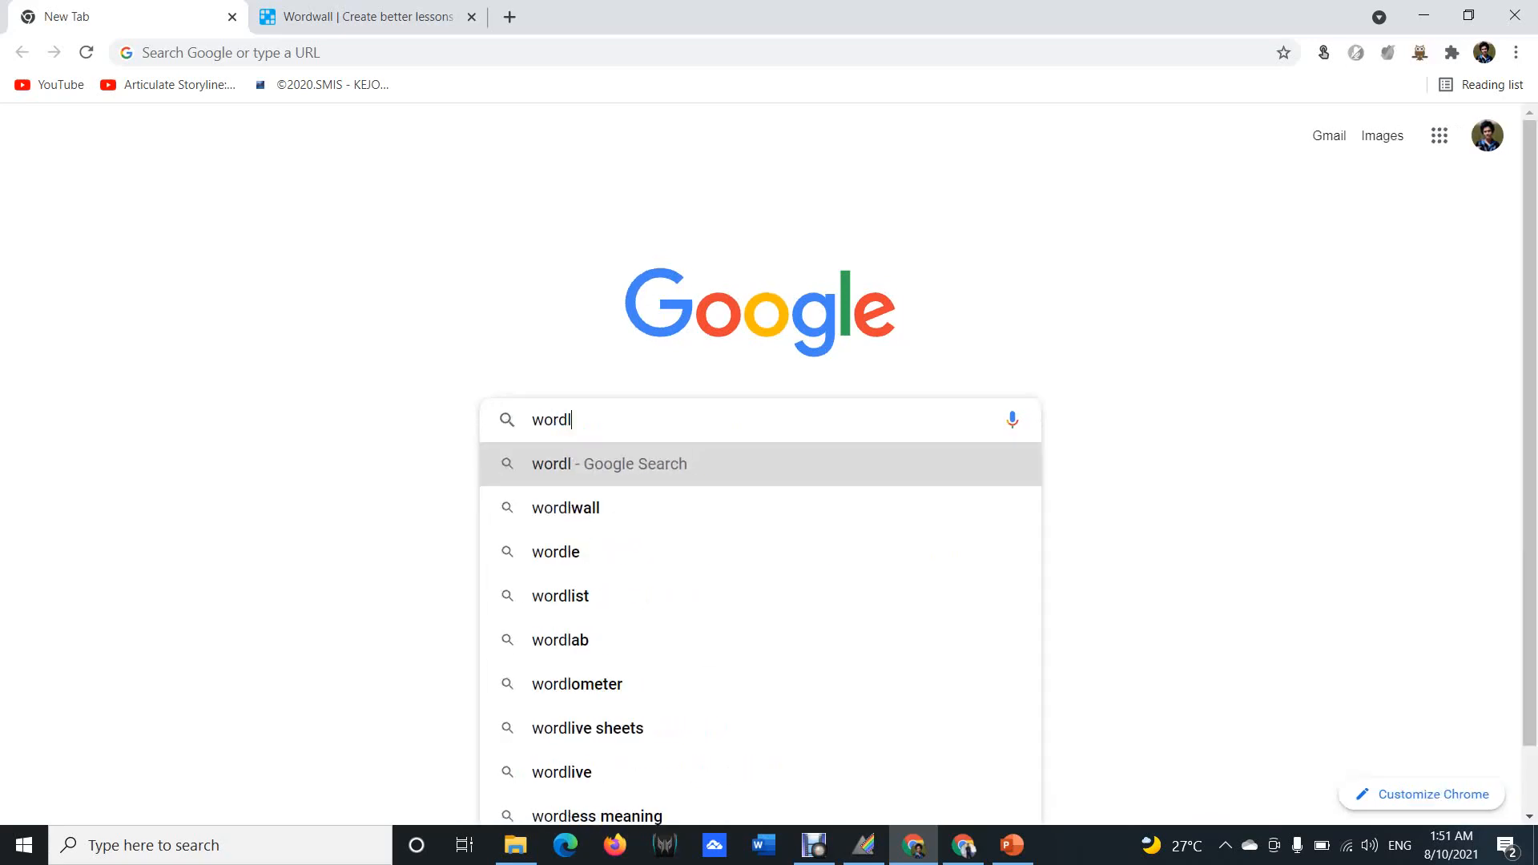
key("BackSpace")
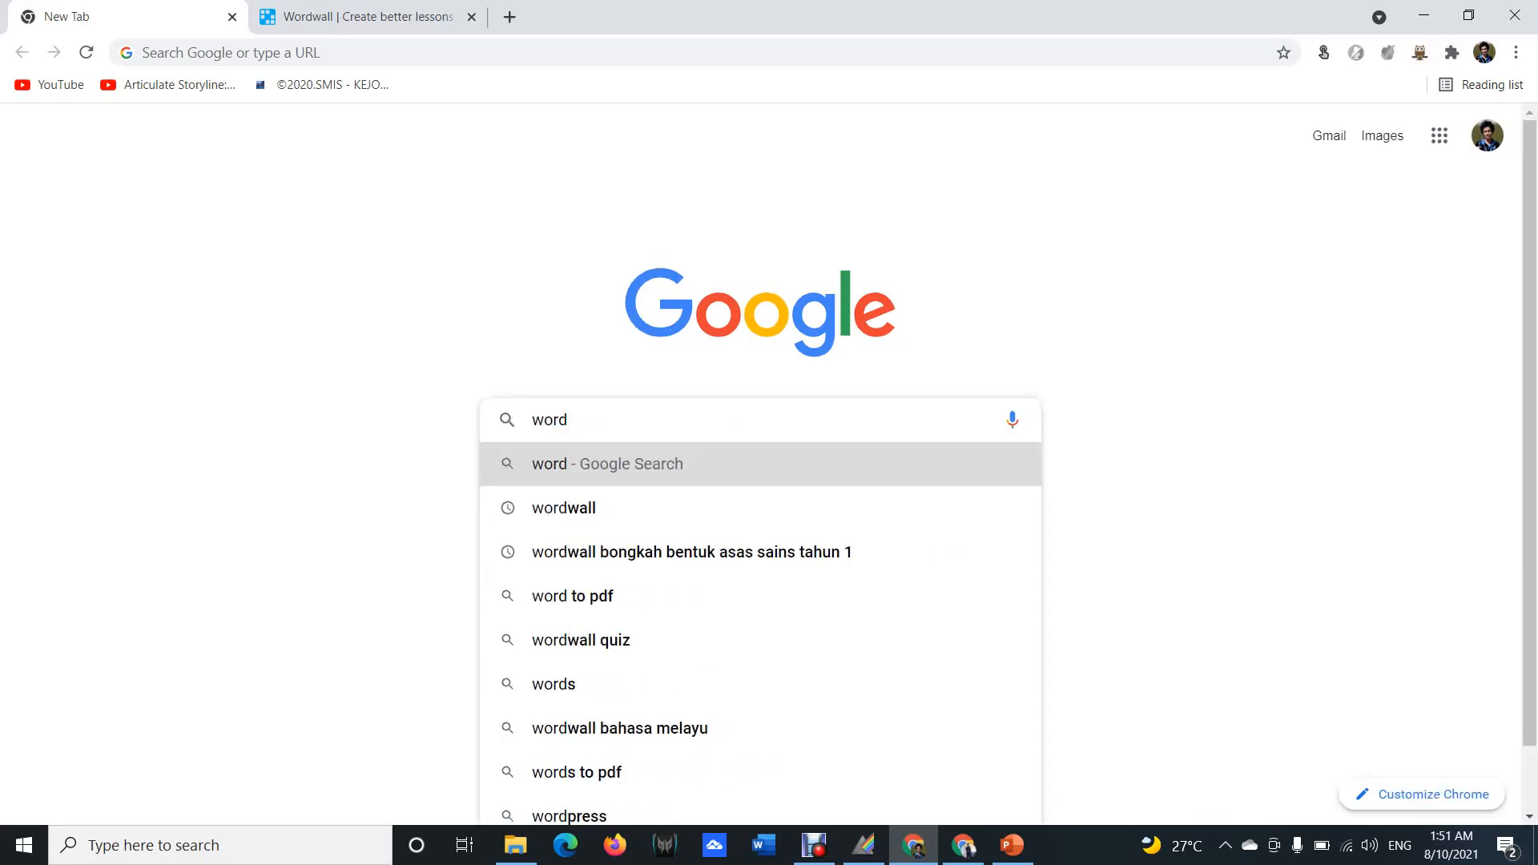
type("wall")
key("Return")
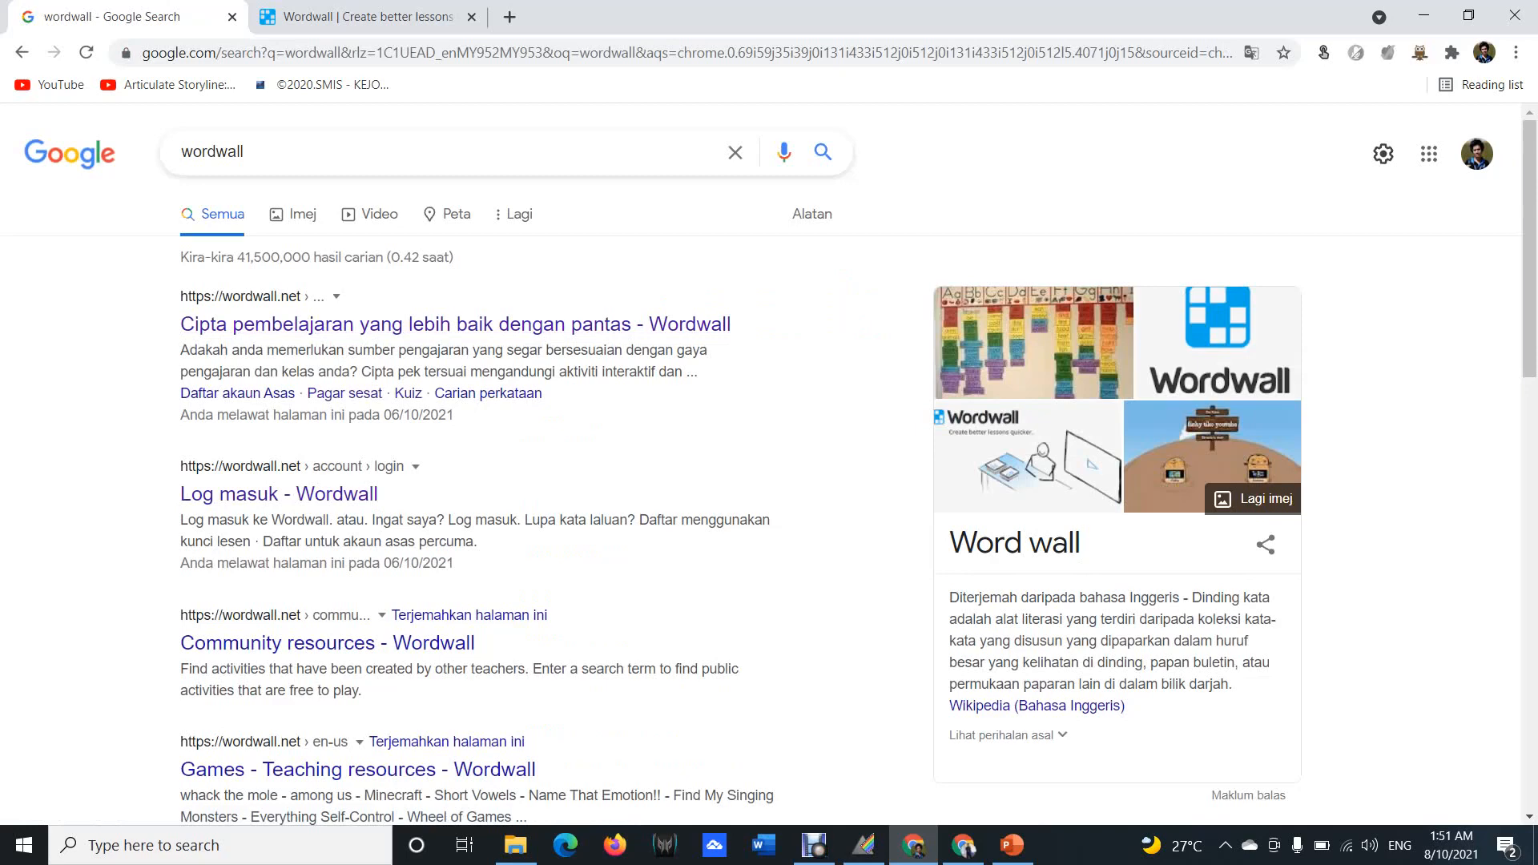
left_click(553, 325)
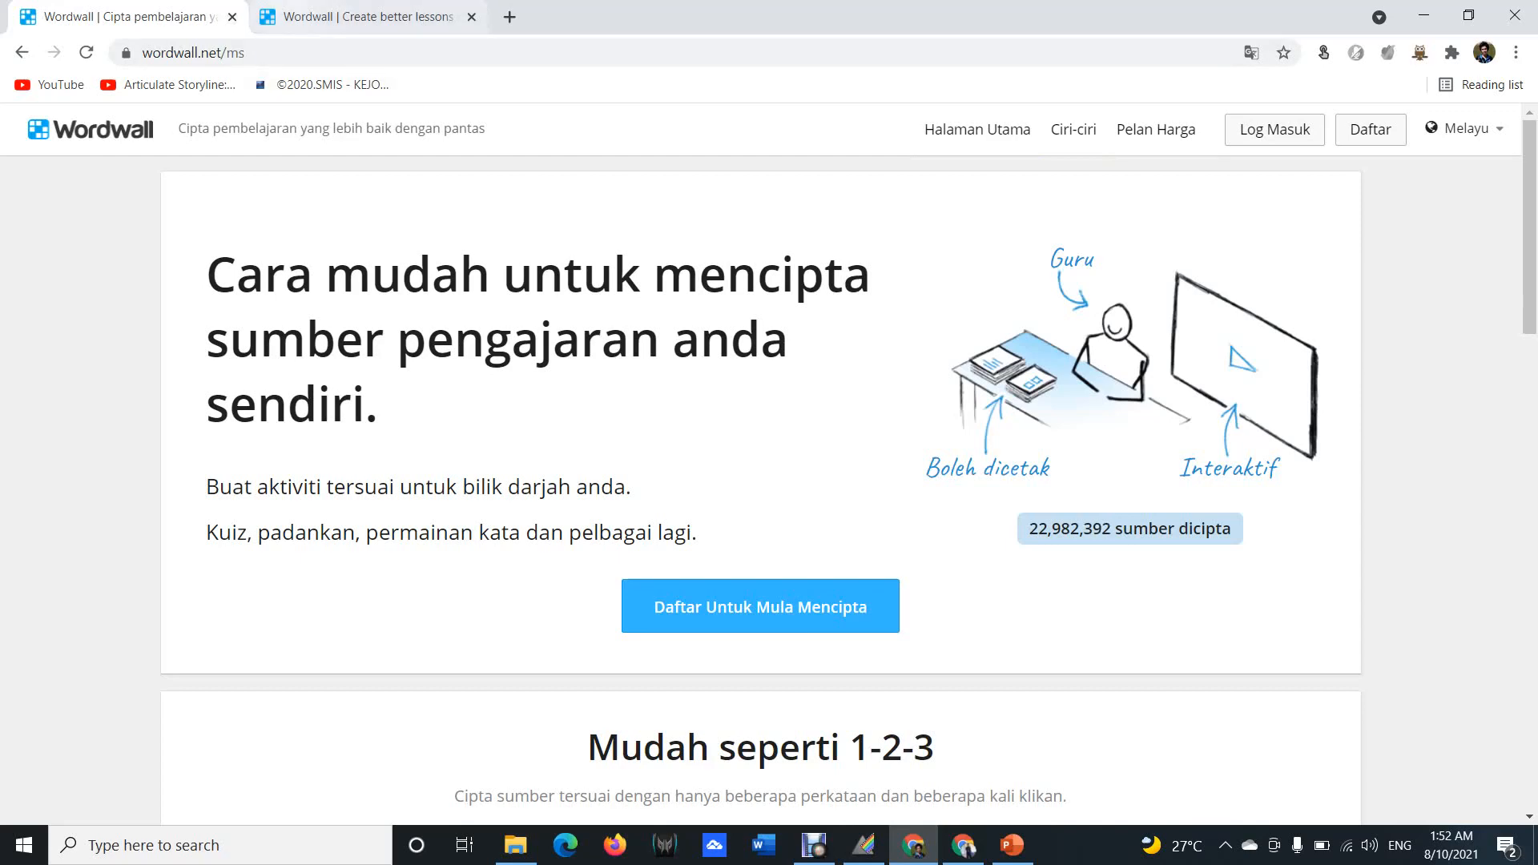
Switch to the English Wordwall homepage and review the 1-2-3 creation overview and the list of activity templates.
left_click(364, 17)
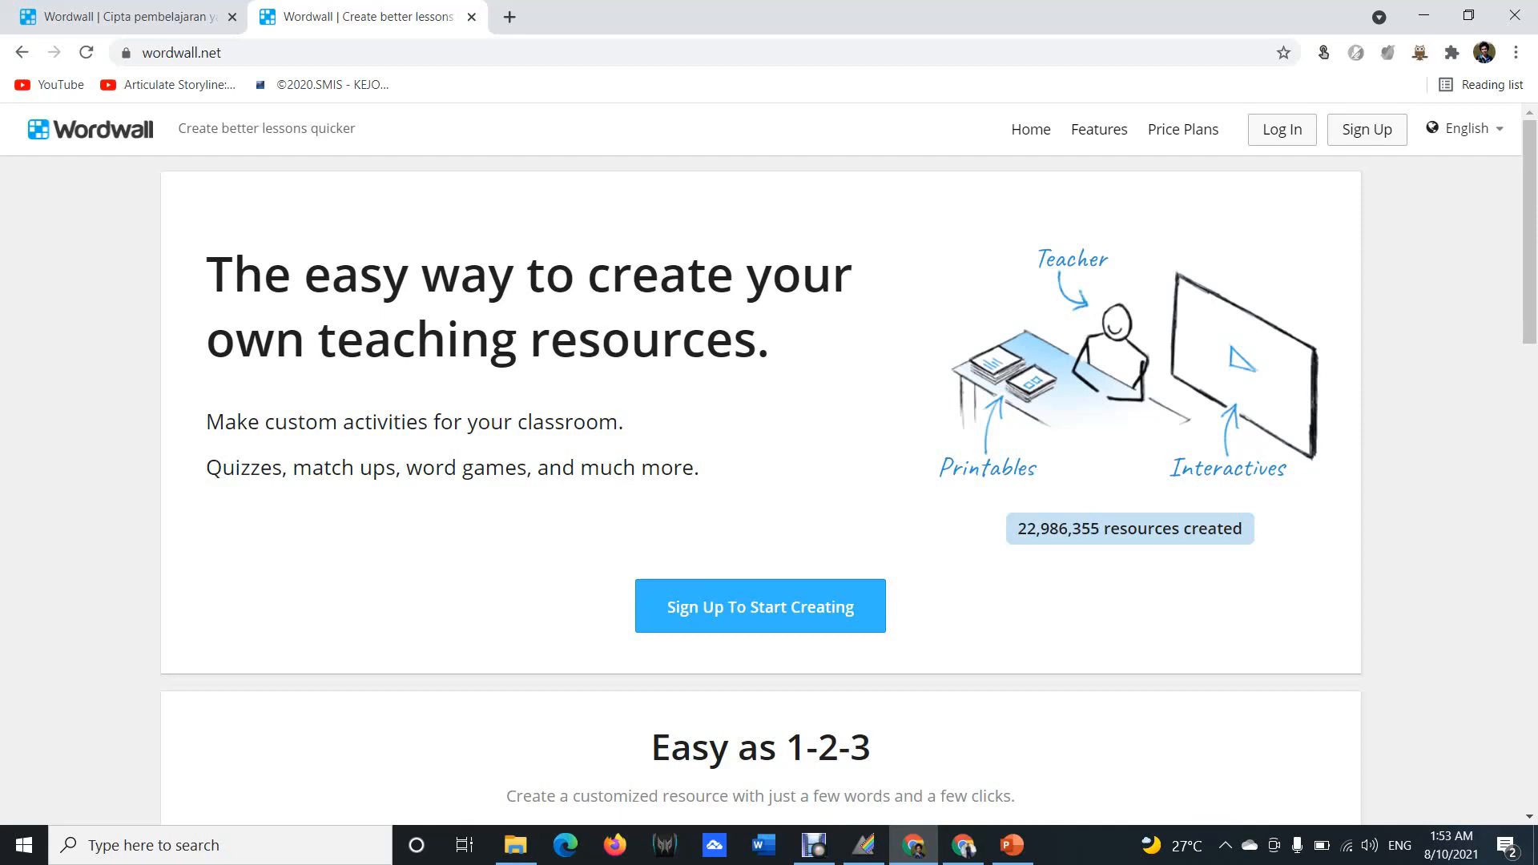
scroll(761, 465, "down", 9)
scroll(761, 465, "up", 3)
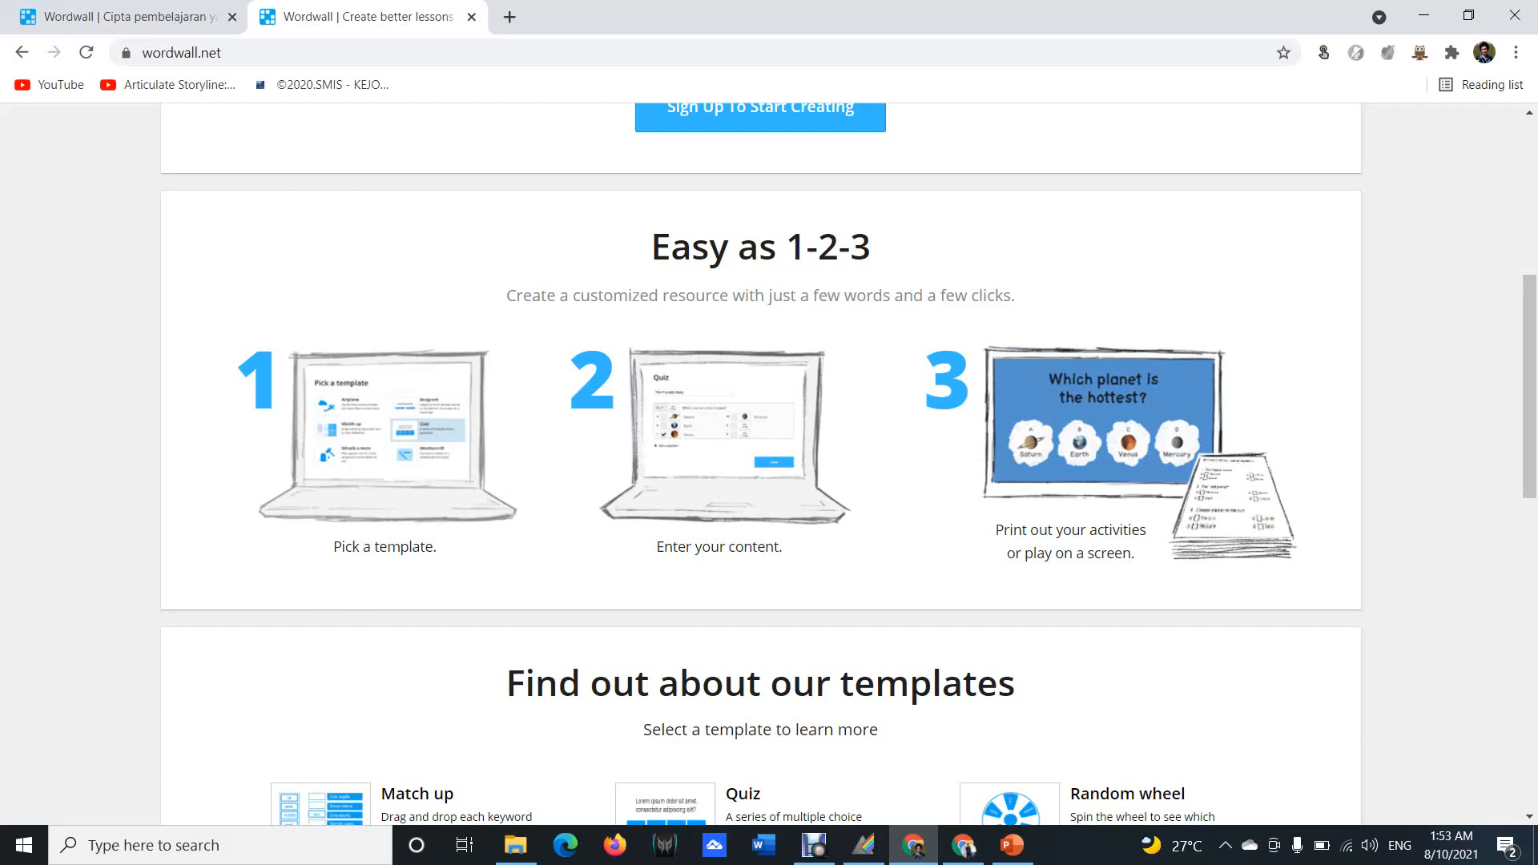
scroll(768, 464, "down", 4)
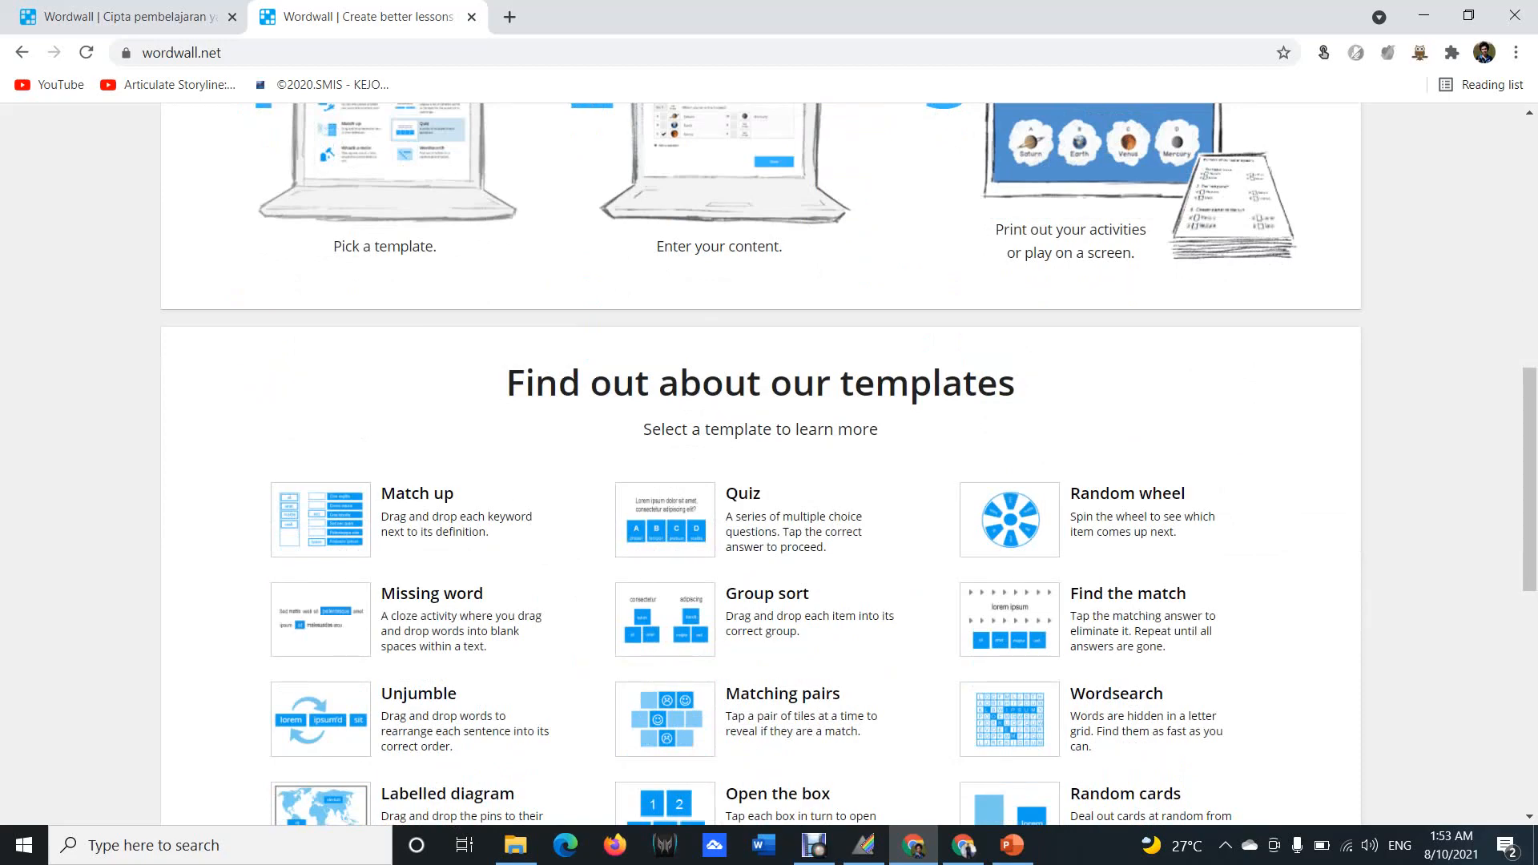
scroll(761, 464, "down", 5)
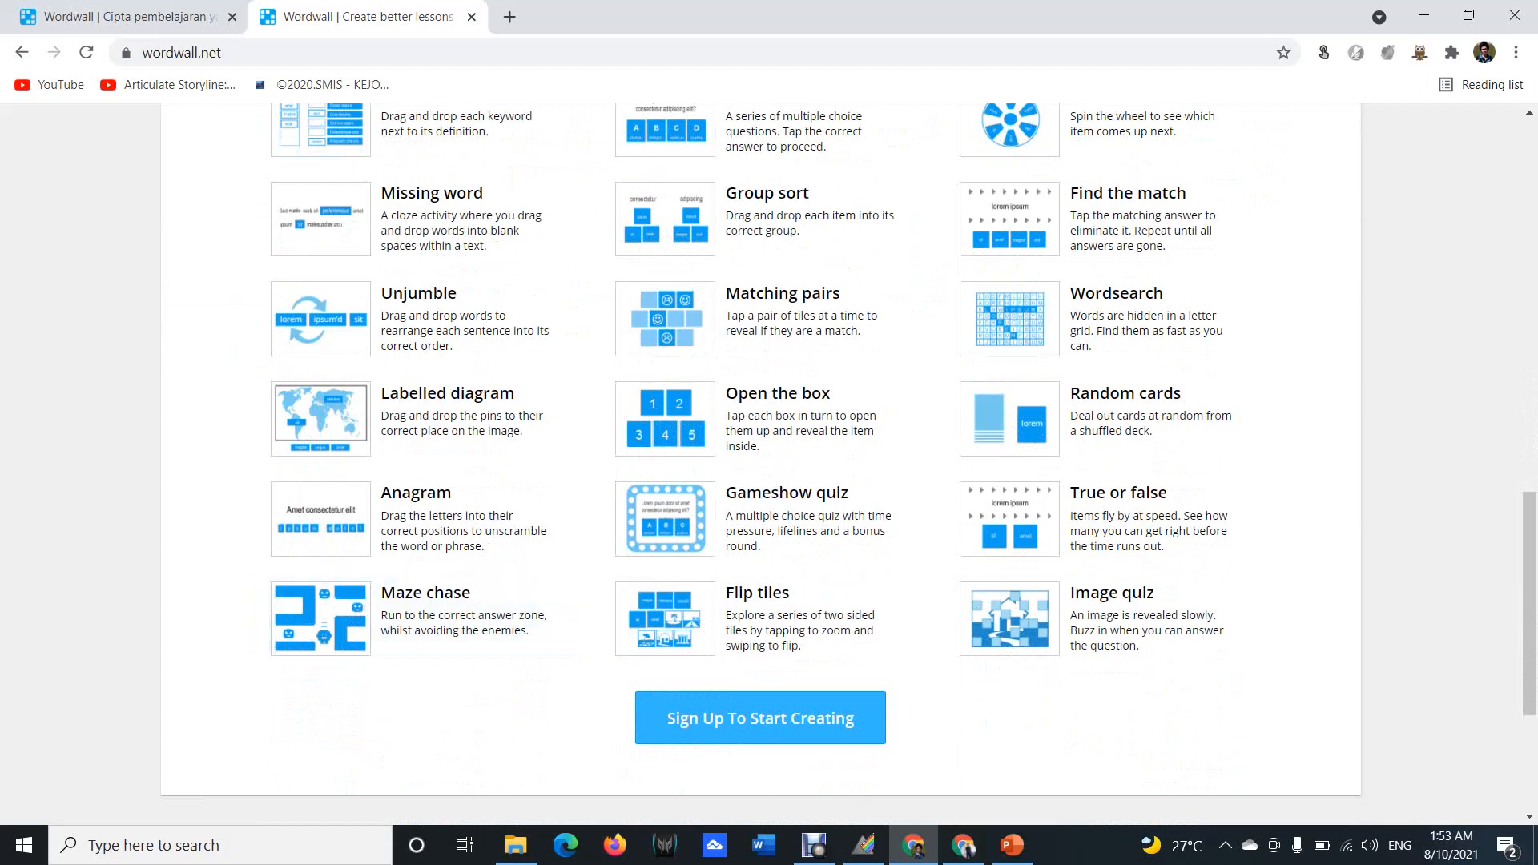
scroll(761, 465, "up", 1)
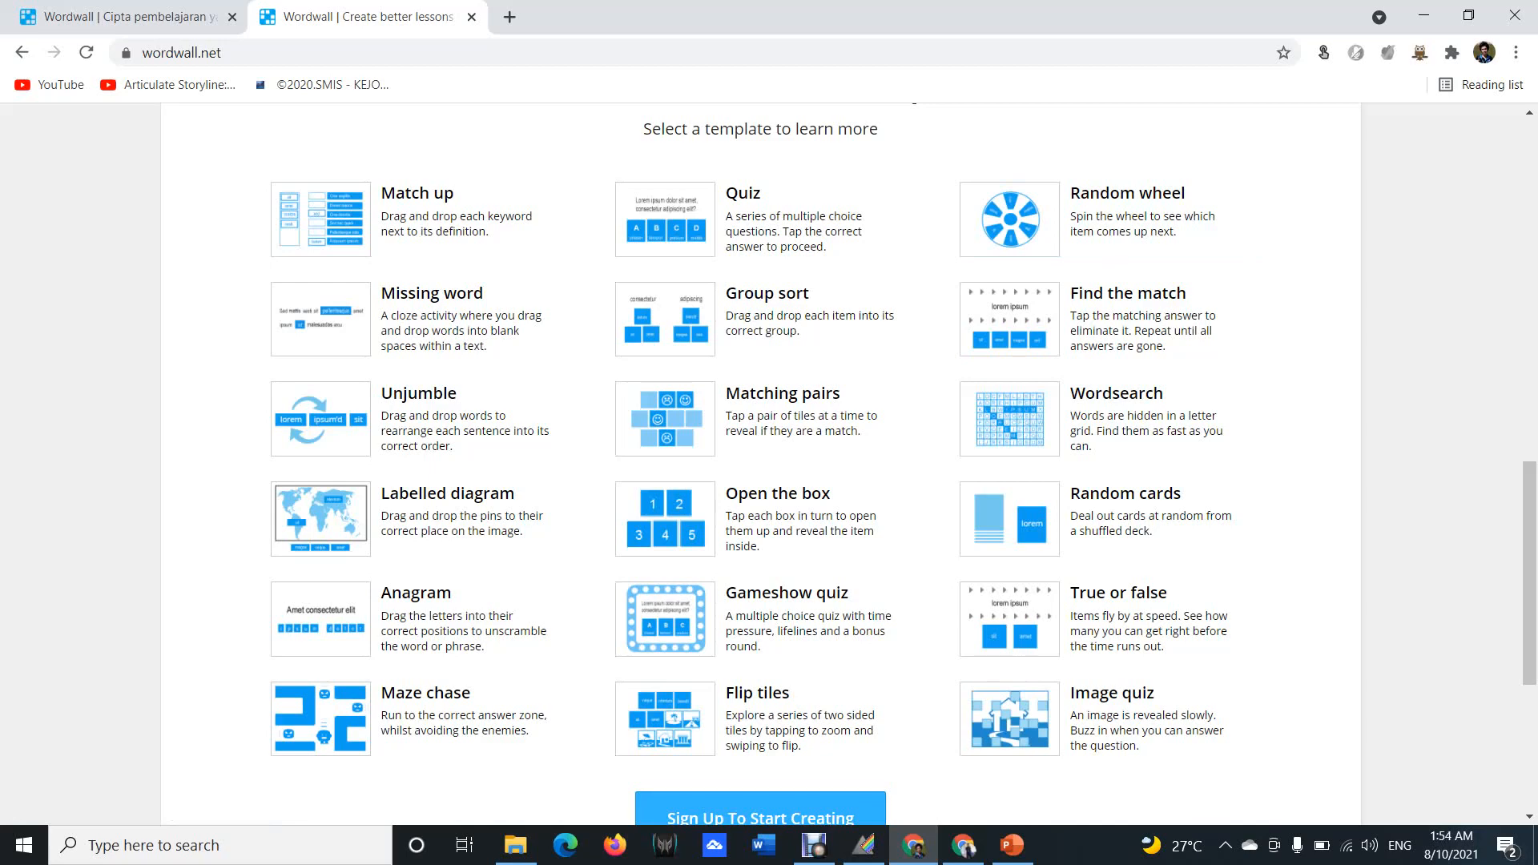
scroll(761, 416, "down", 5)
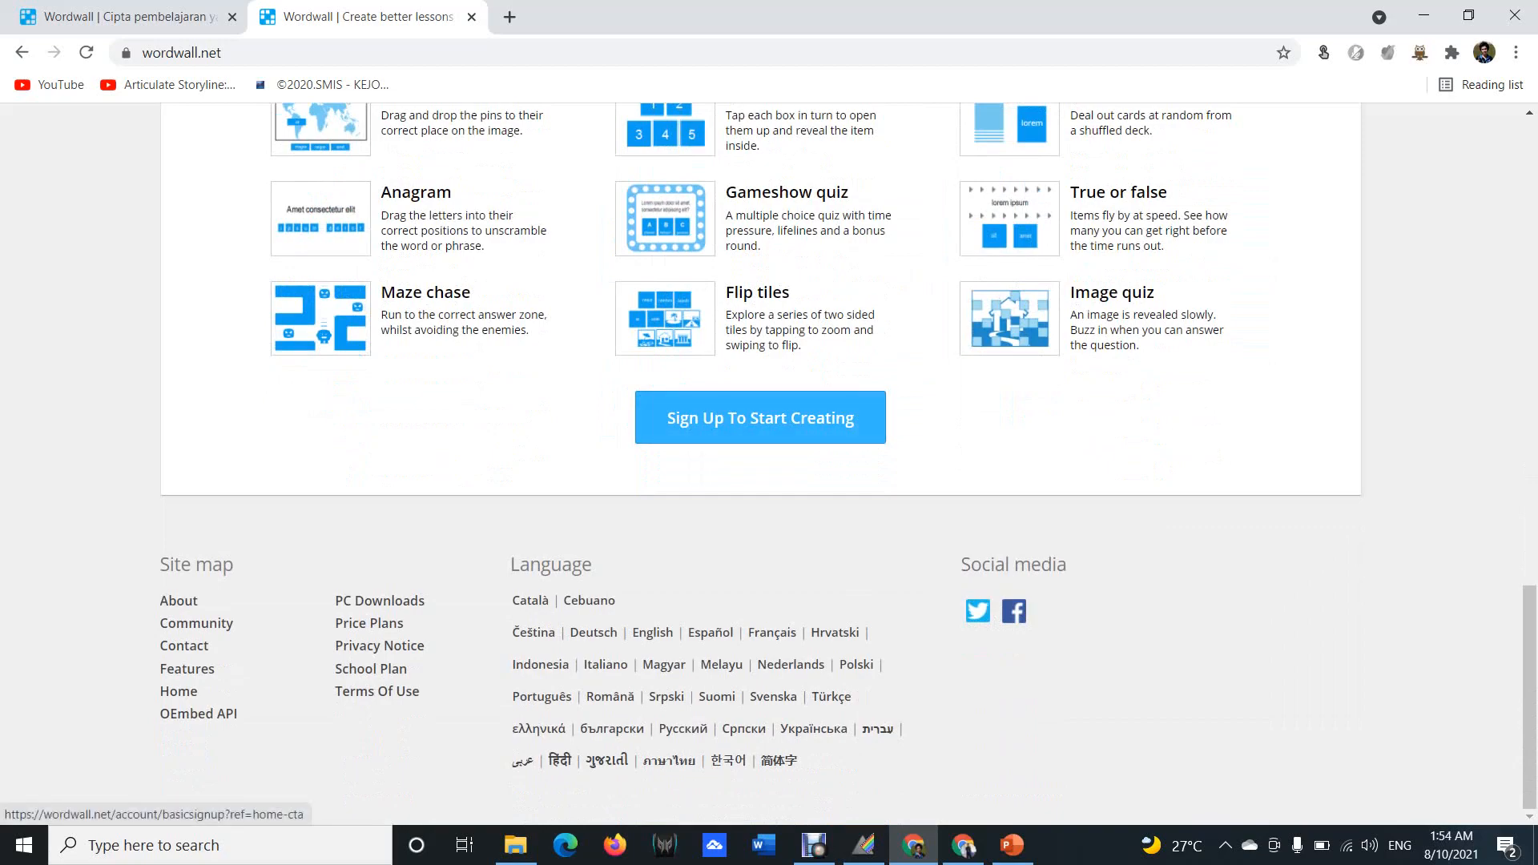
scroll(760, 416, "up", 20)
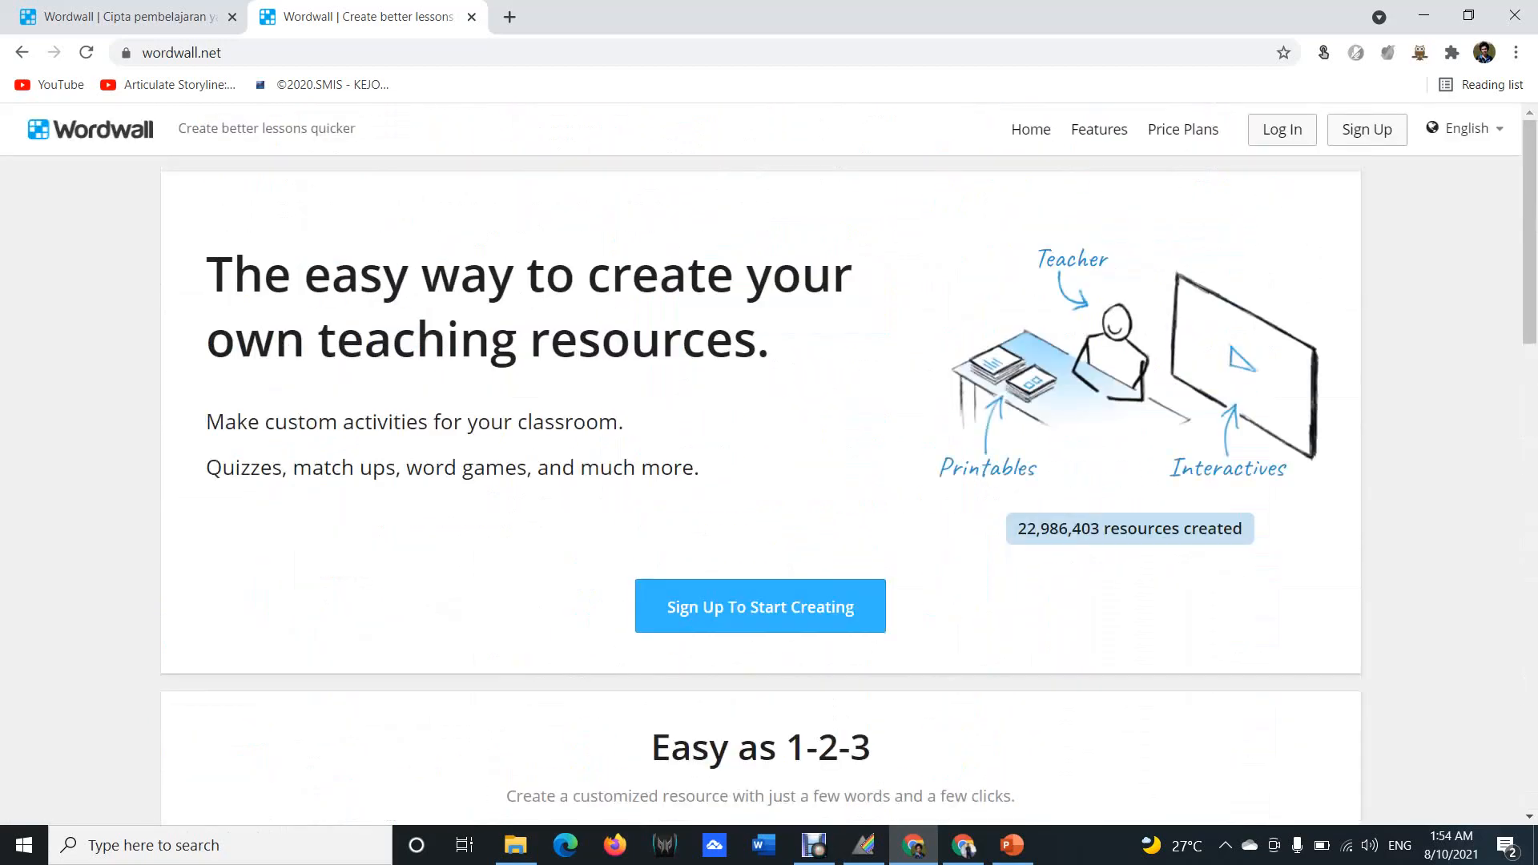
Open Wordwall's Features page and read its sections from Interactives and printables through Embedding on a website.
left_click(1099, 129)
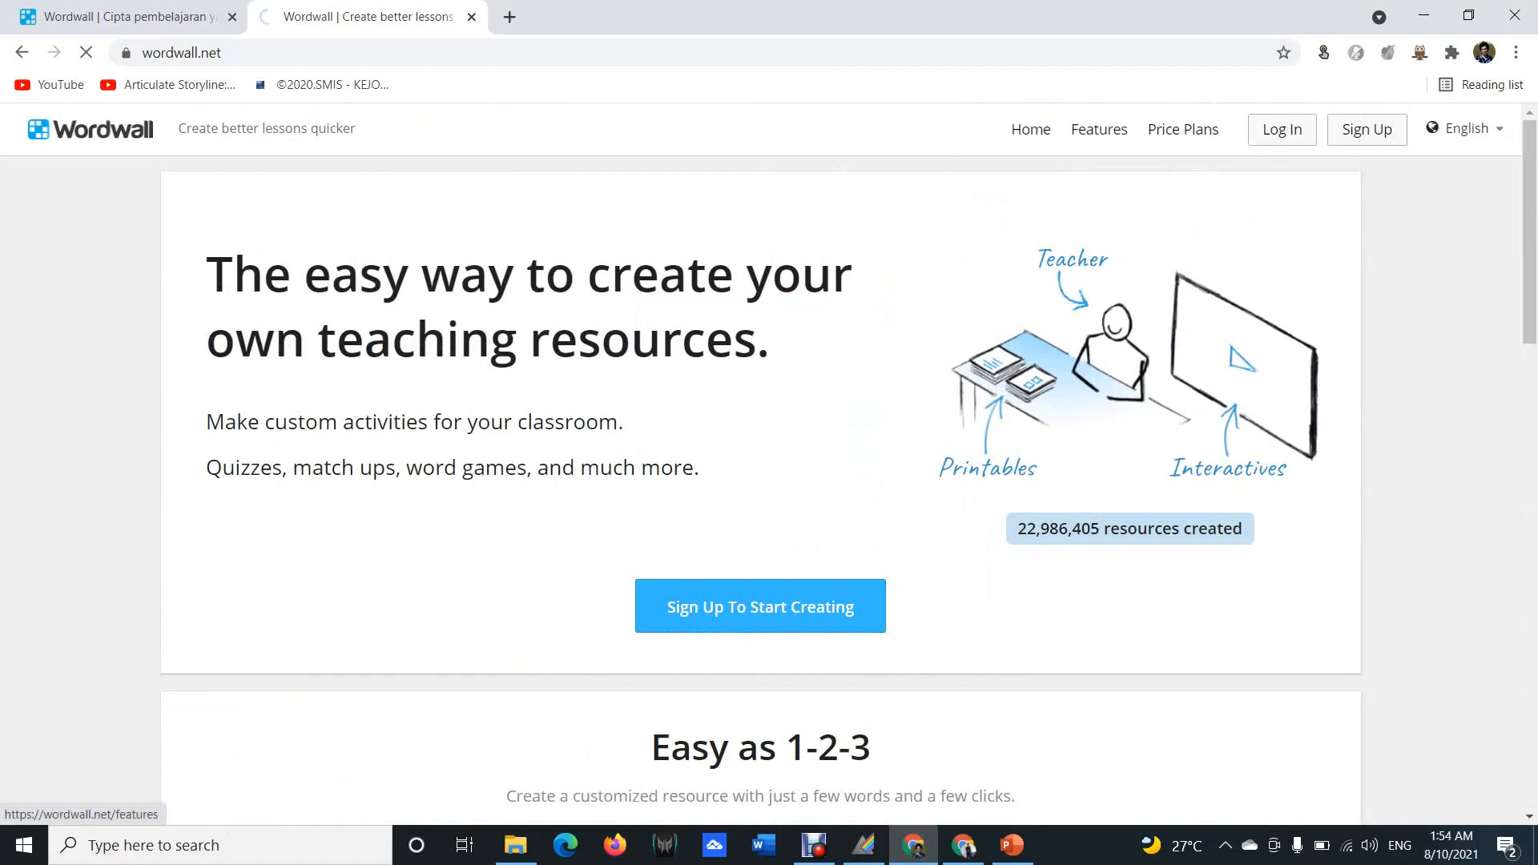
scroll(760, 465, "down", 3)
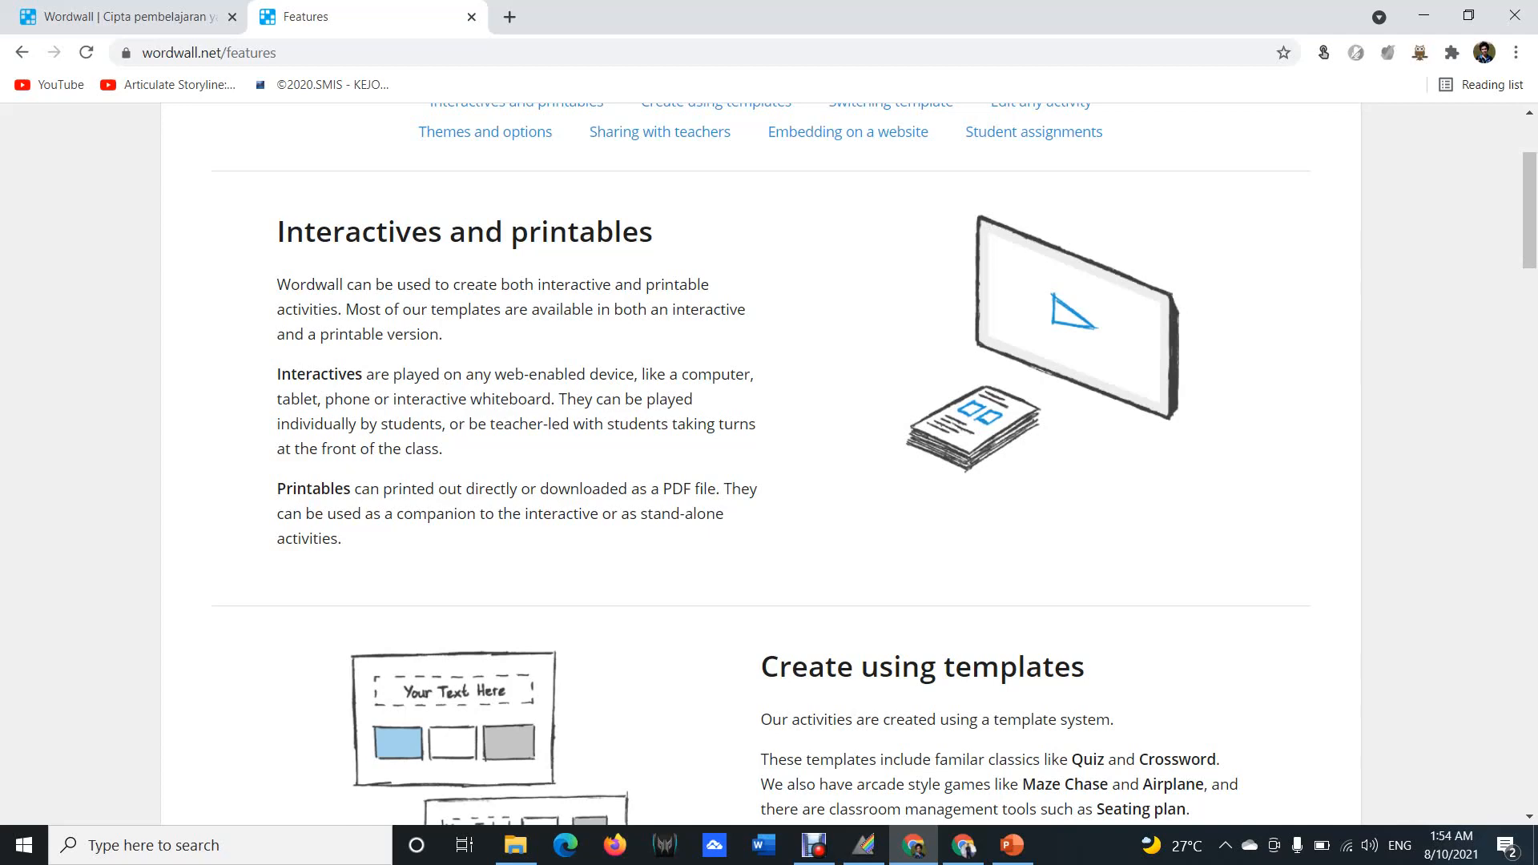
scroll(769, 465, "down", 2)
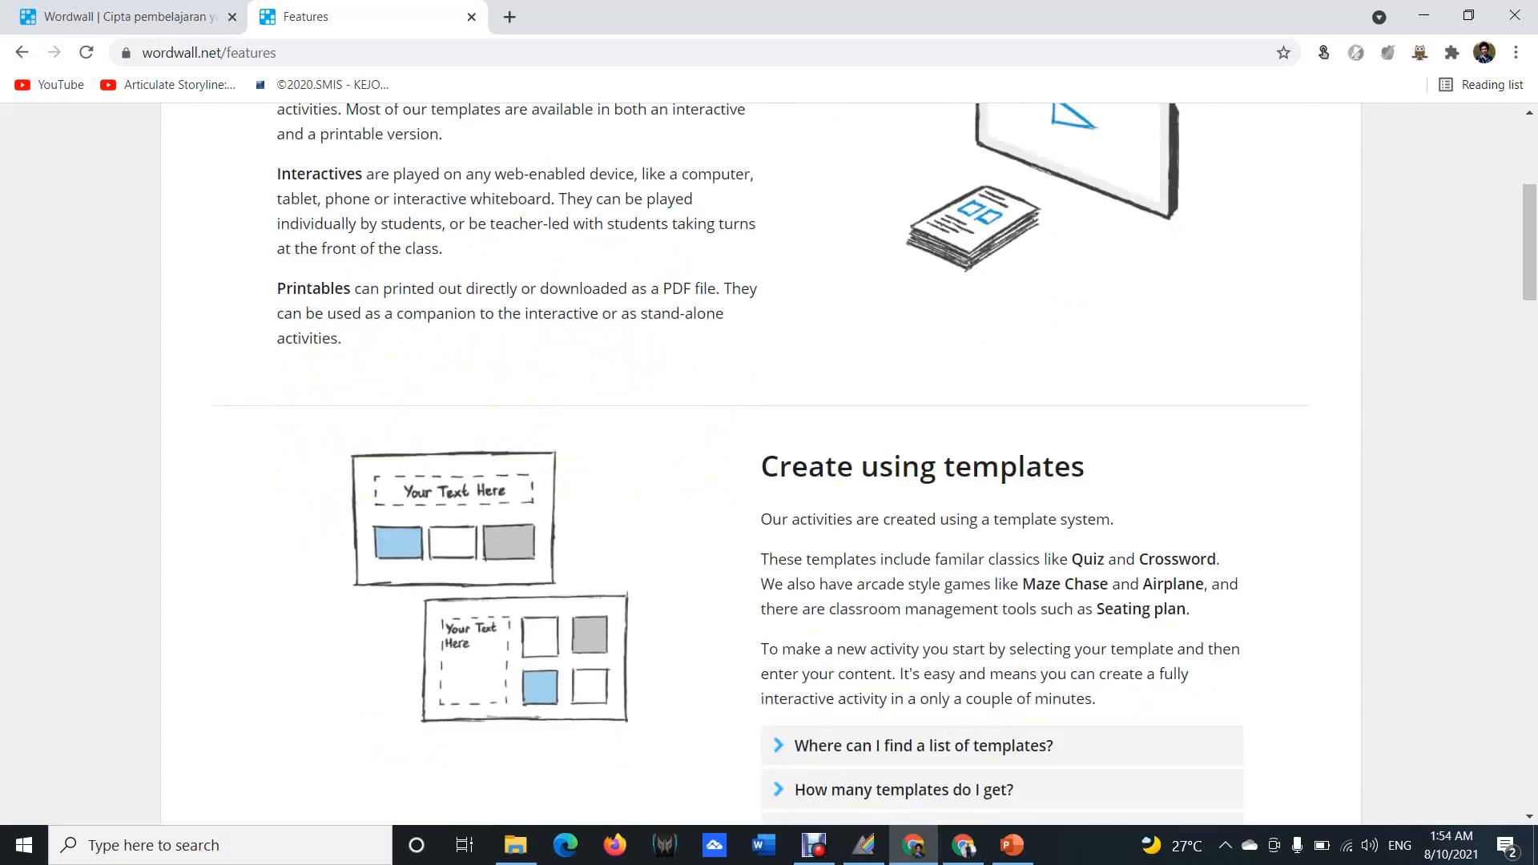
scroll(769, 464, "down", 5)
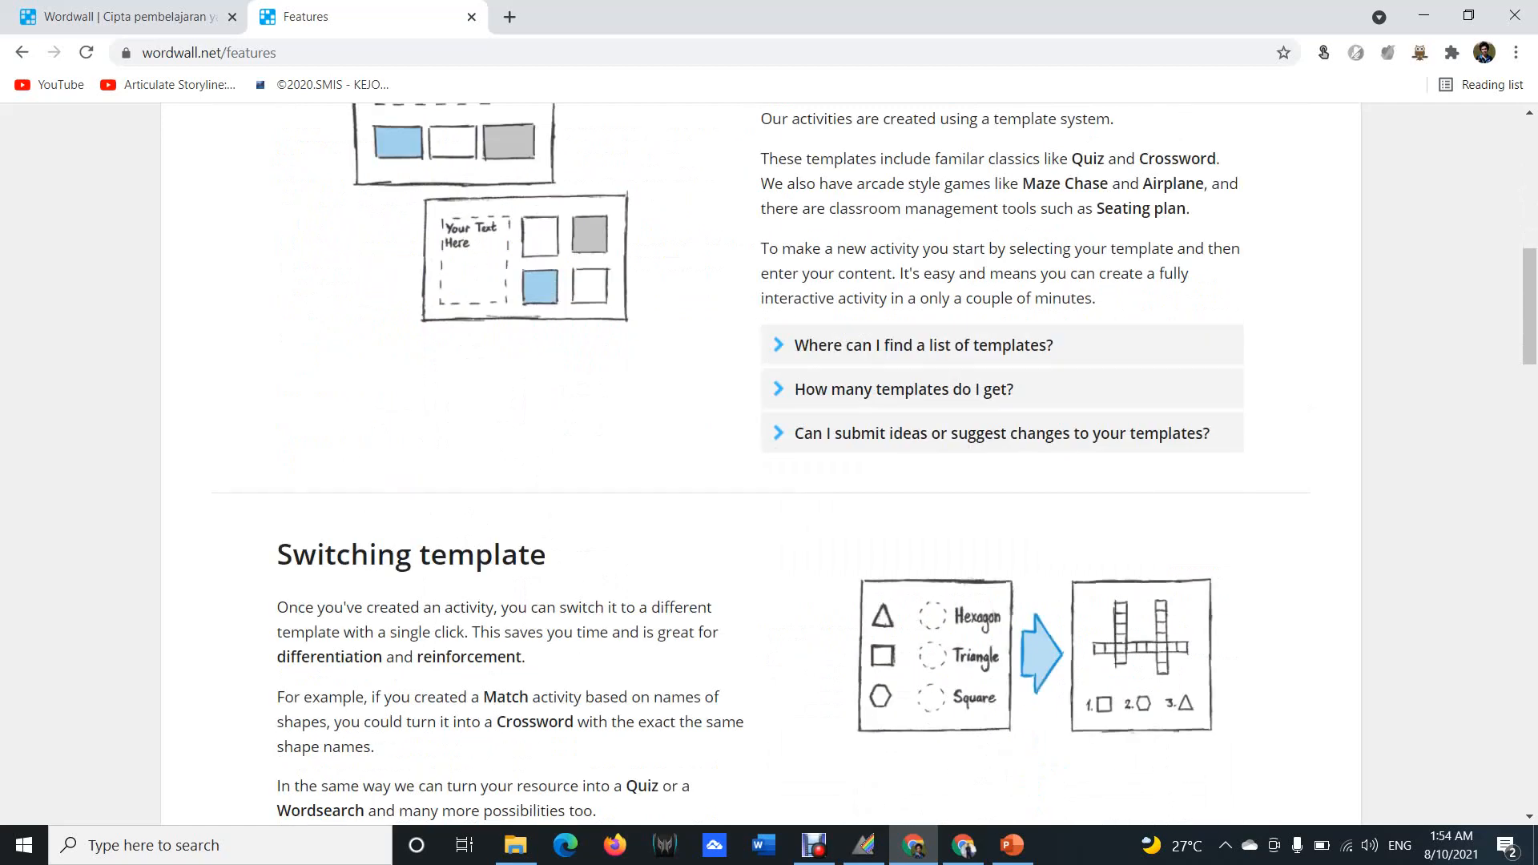
scroll(769, 464, "up", 3)
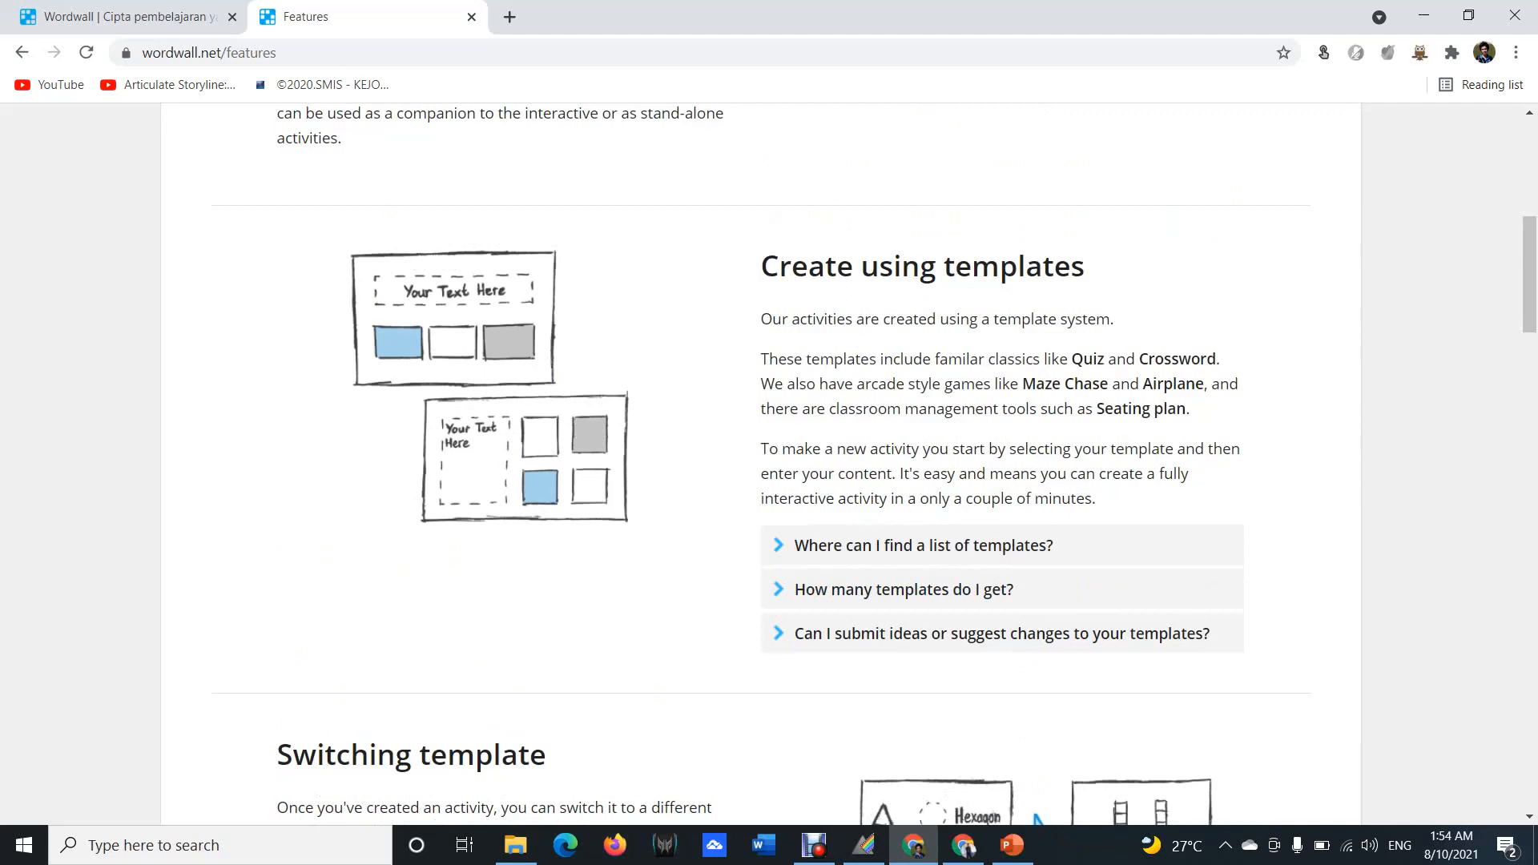
scroll(769, 465, "down", 5)
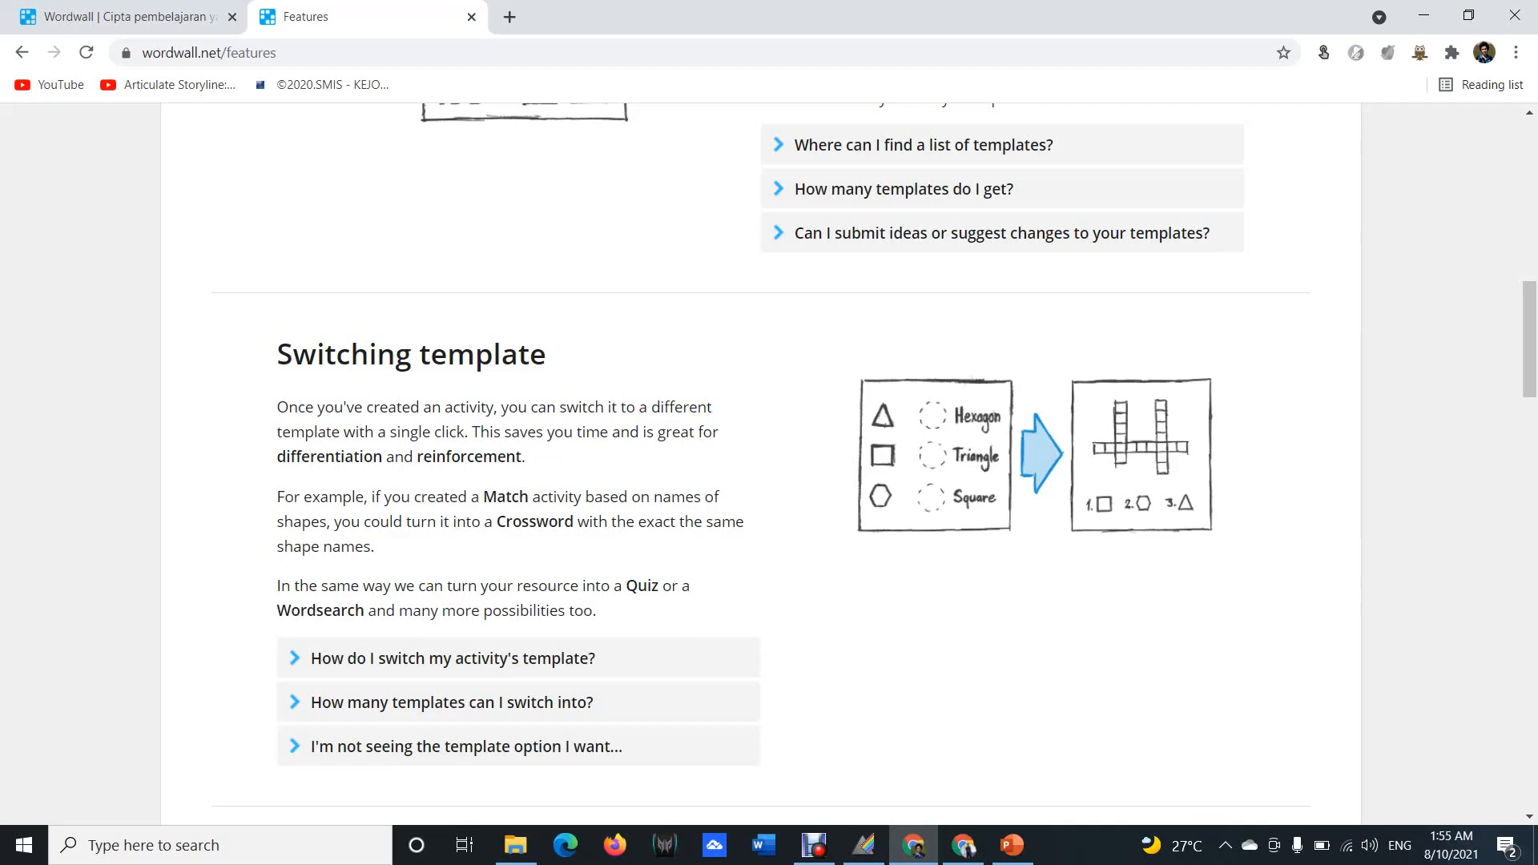
scroll(761, 465, "down", 5)
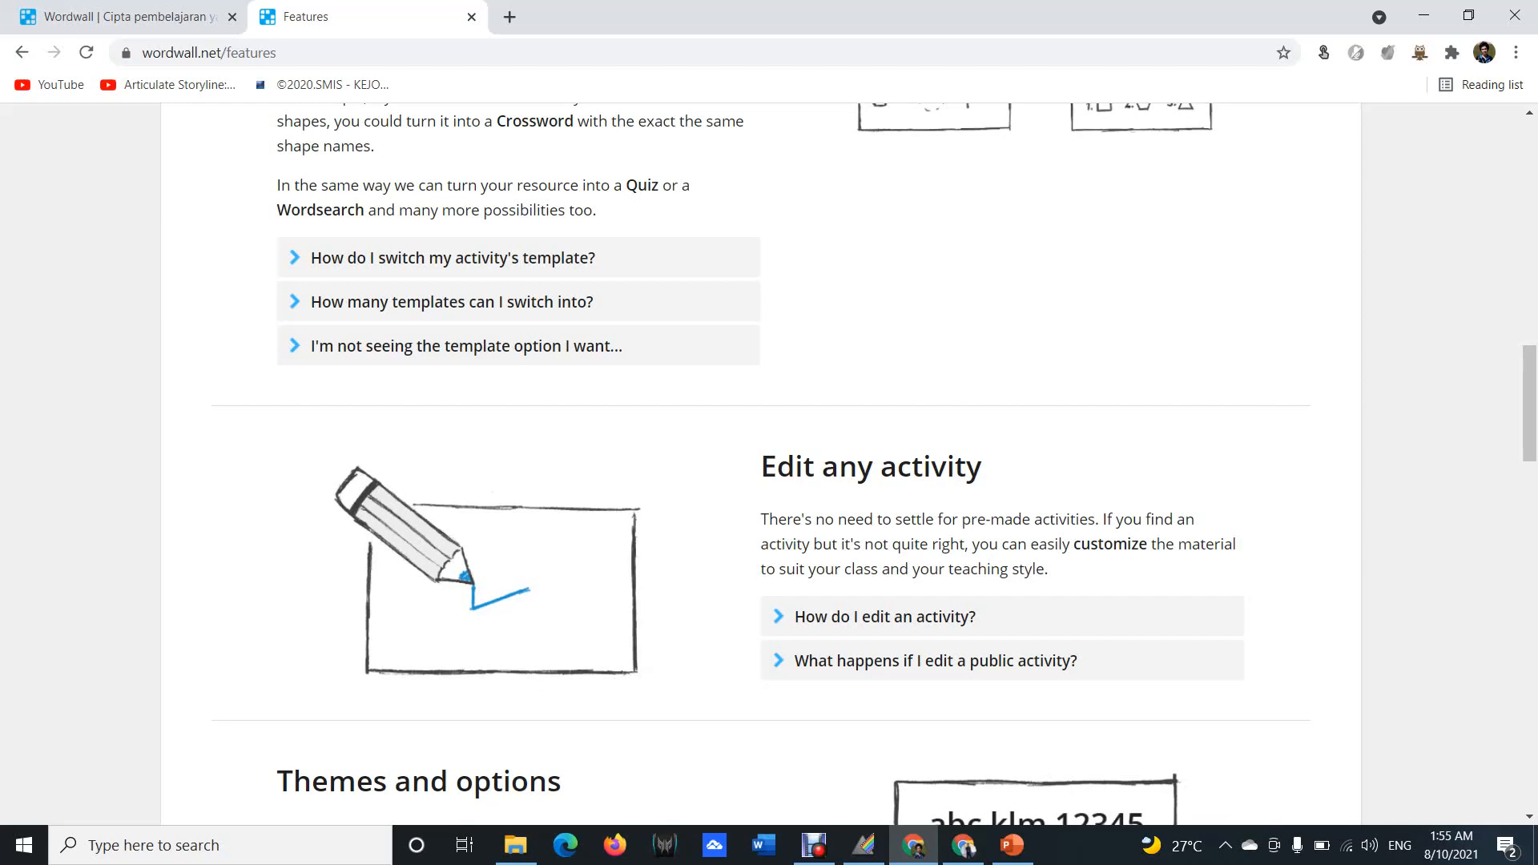
scroll(761, 465, "down", 3)
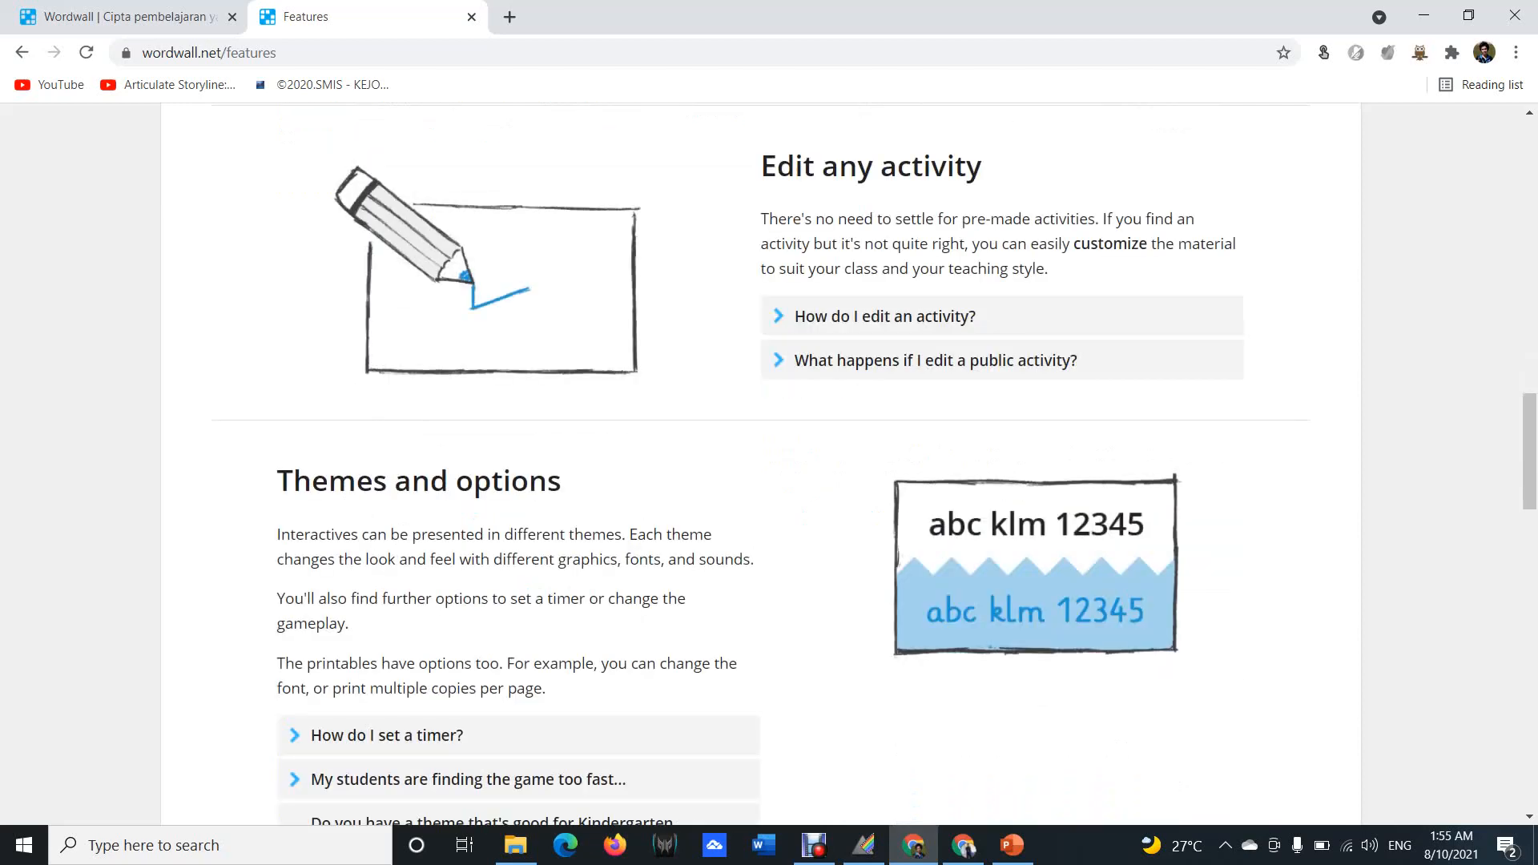
scroll(761, 464, "down", 2)
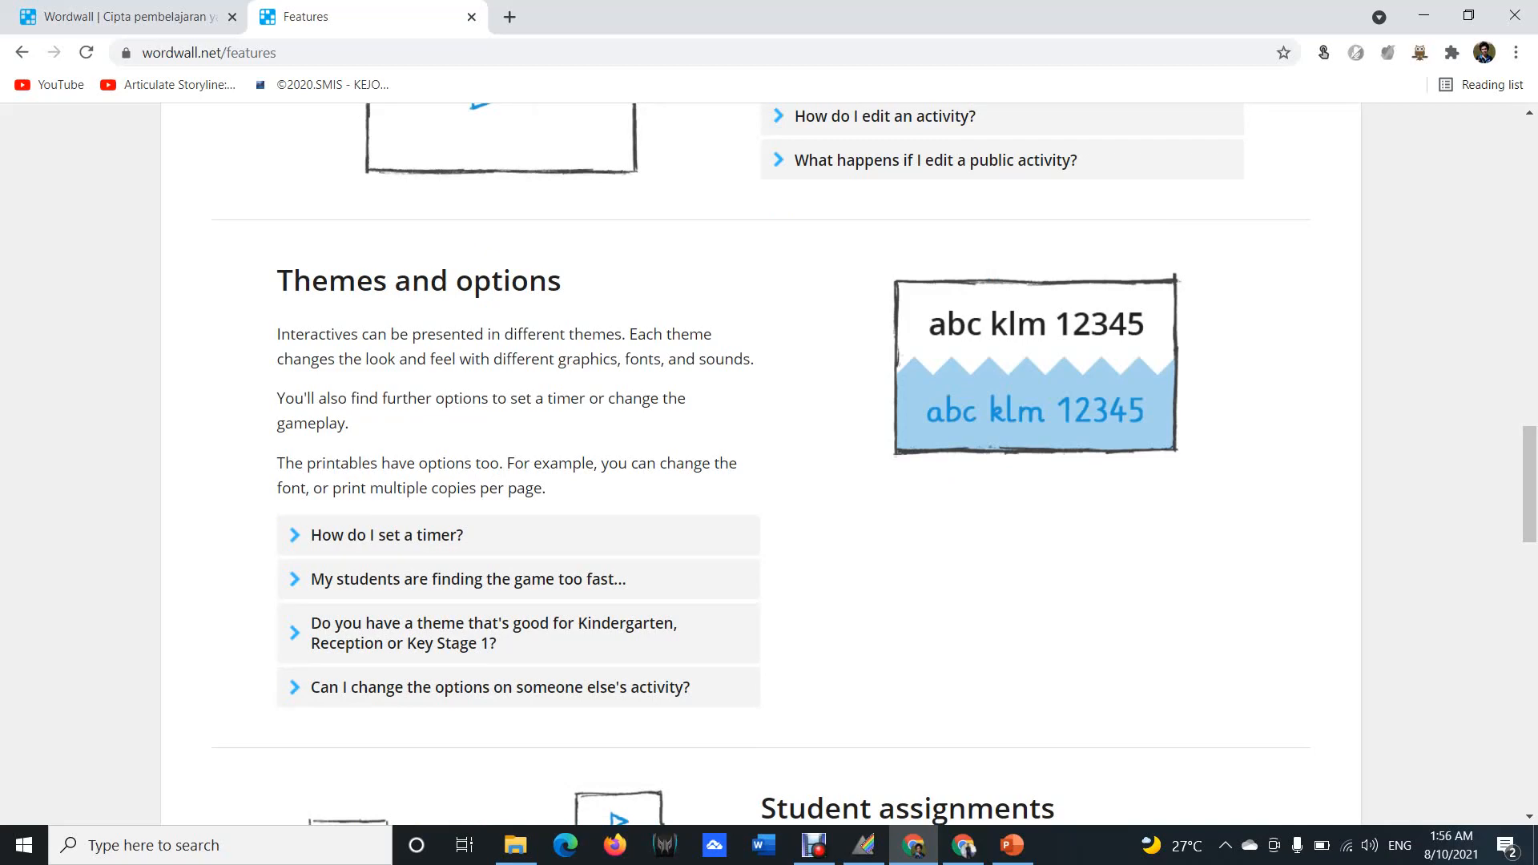
scroll(769, 465, "down", 5)
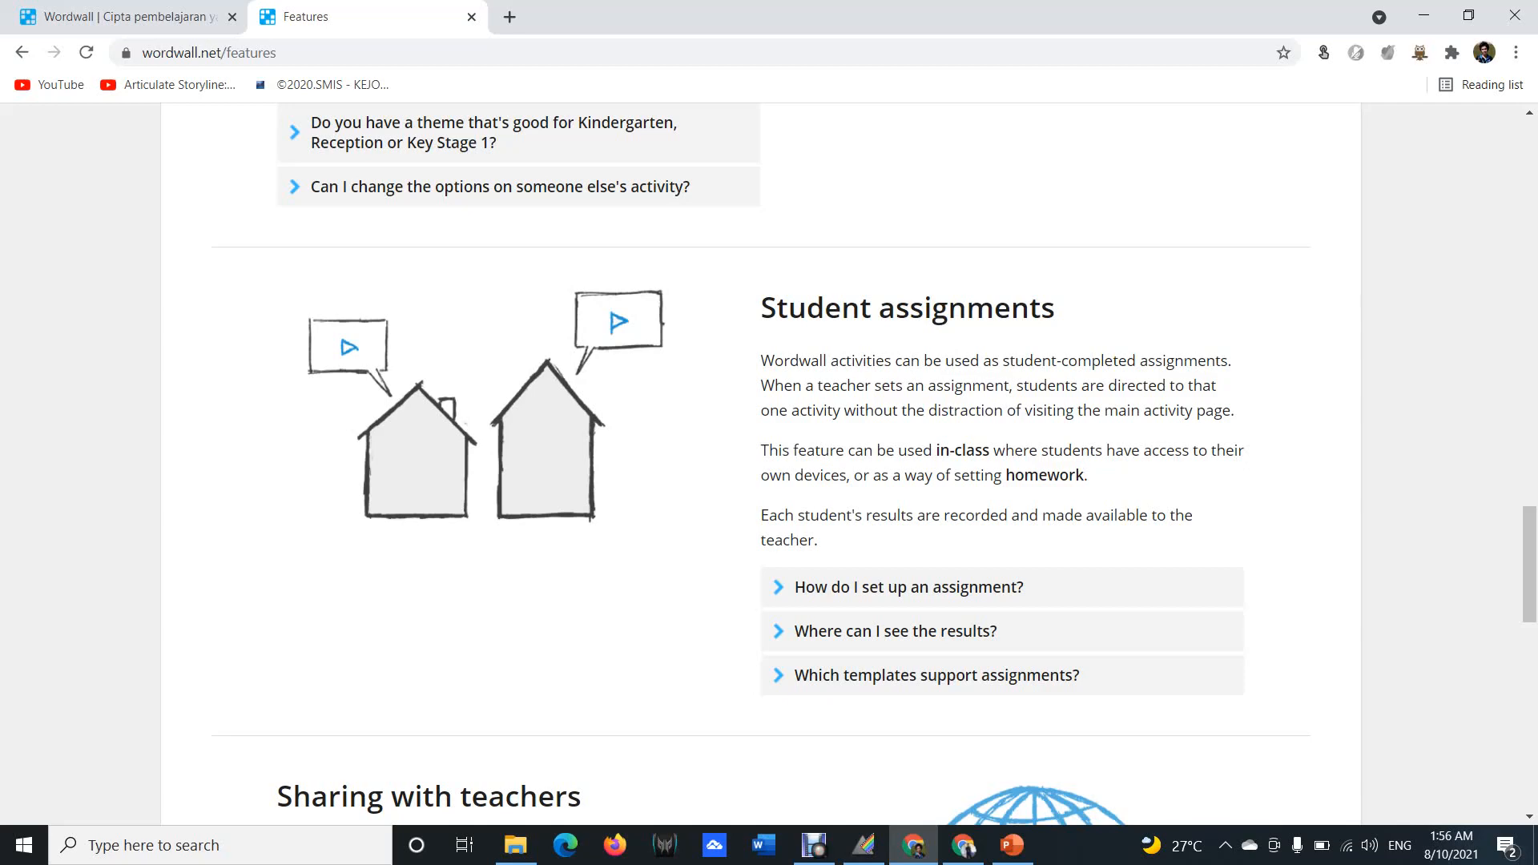
scroll(769, 465, "down", 7)
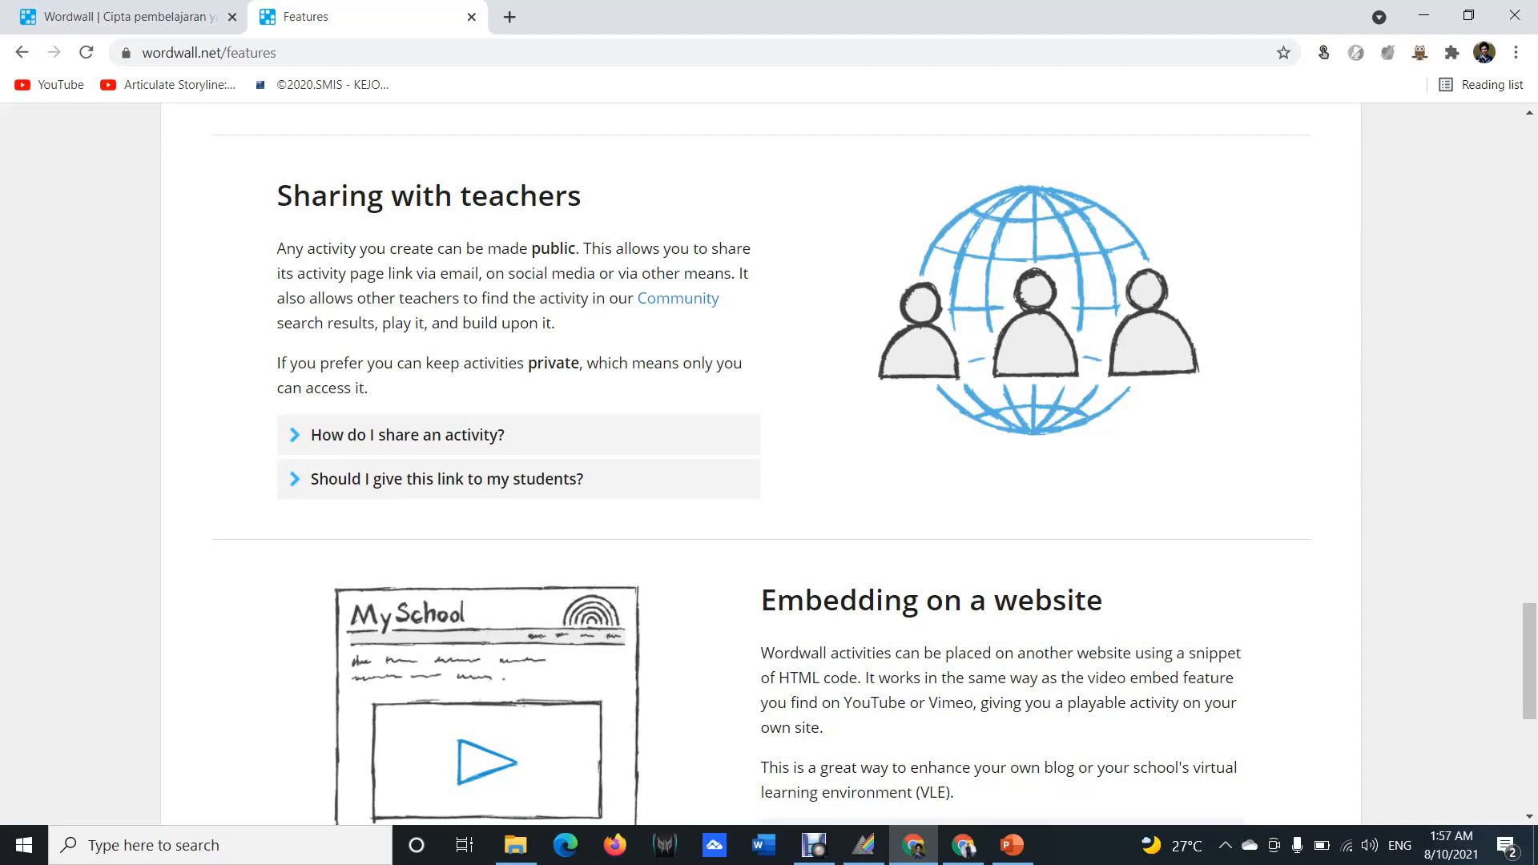
scroll(761, 465, "down", 4)
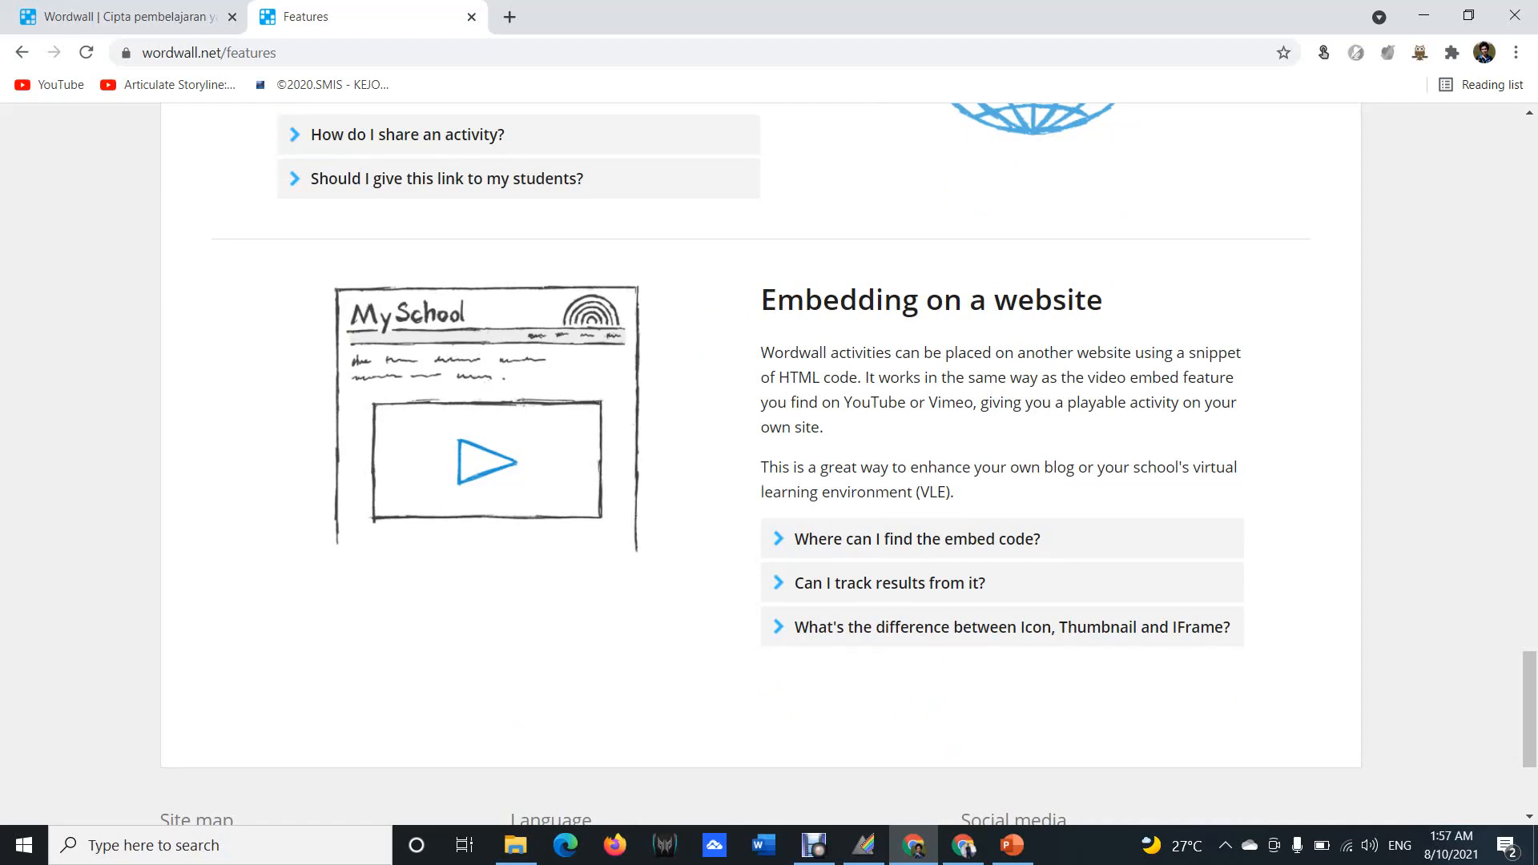
scroll(761, 465, "up", 20)
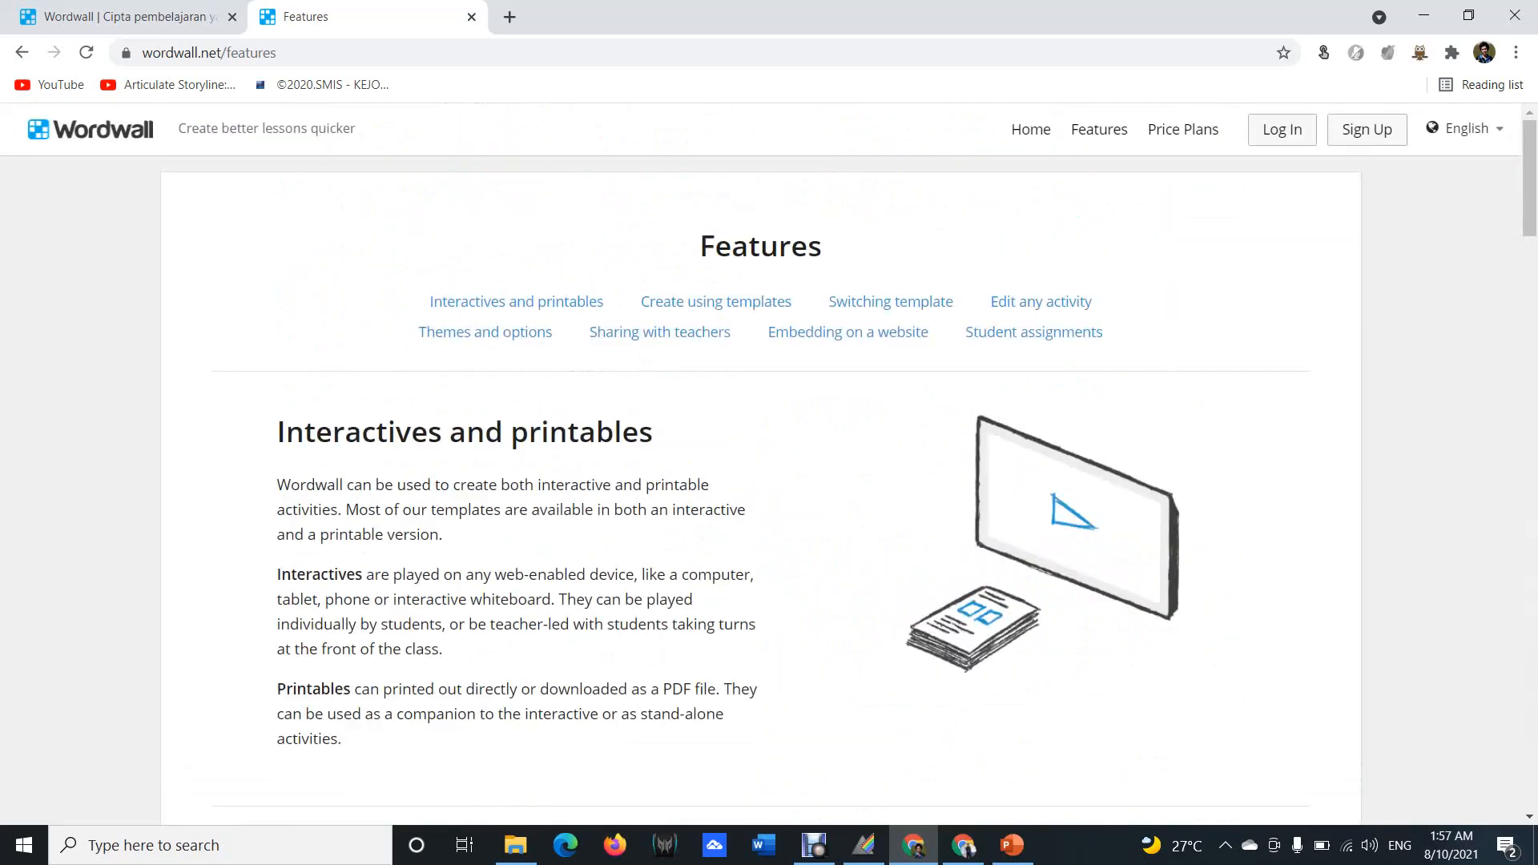
Open the Price Plans page and compare the individual plans, their included features and the FAQs.
left_click(1184, 129)
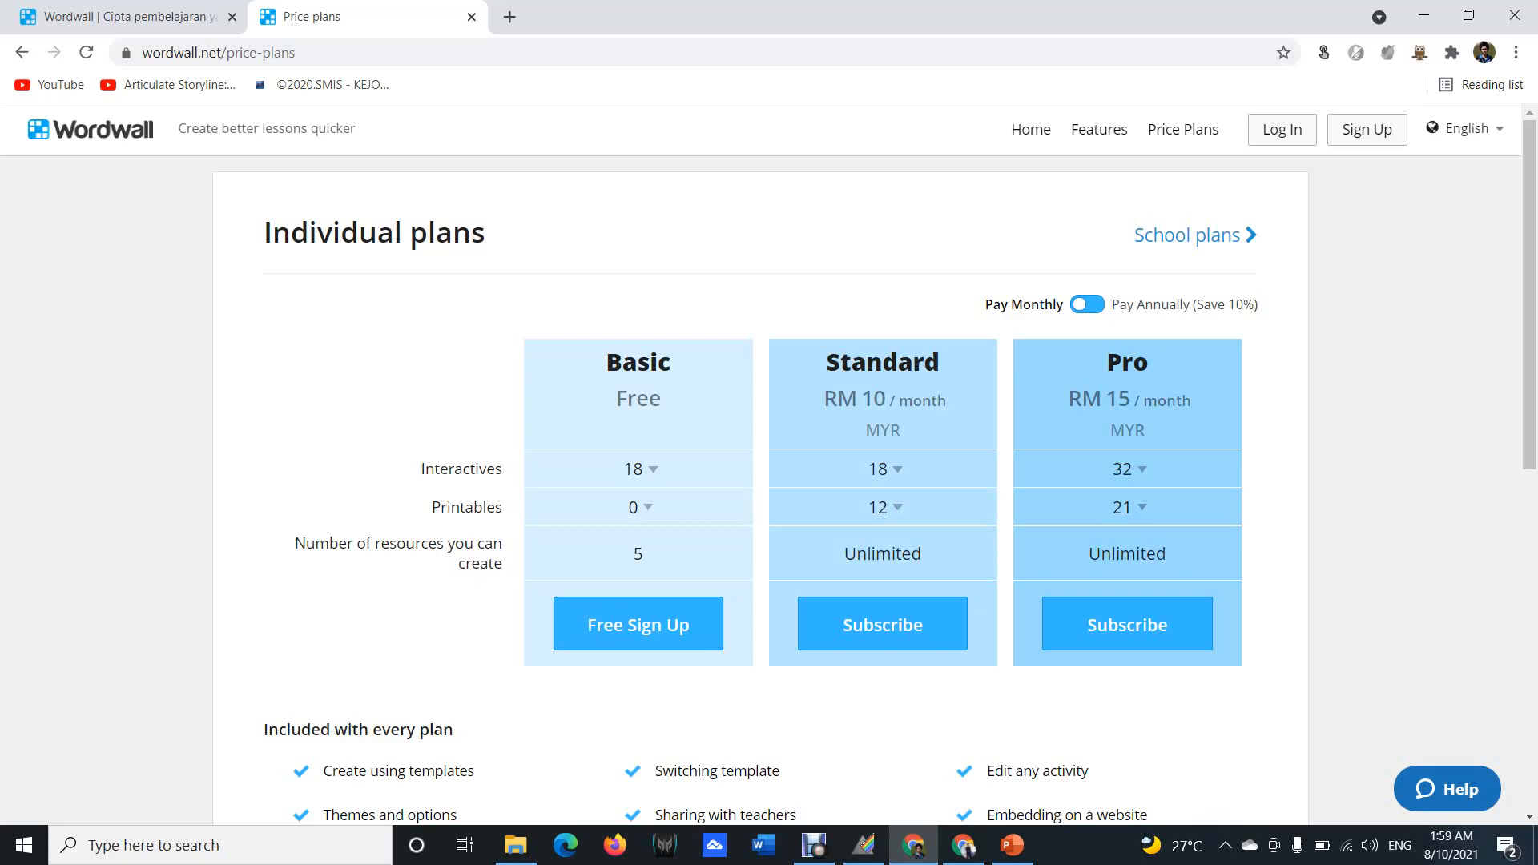
scroll(761, 506, "down", 1)
scroll(769, 465, "down", 6)
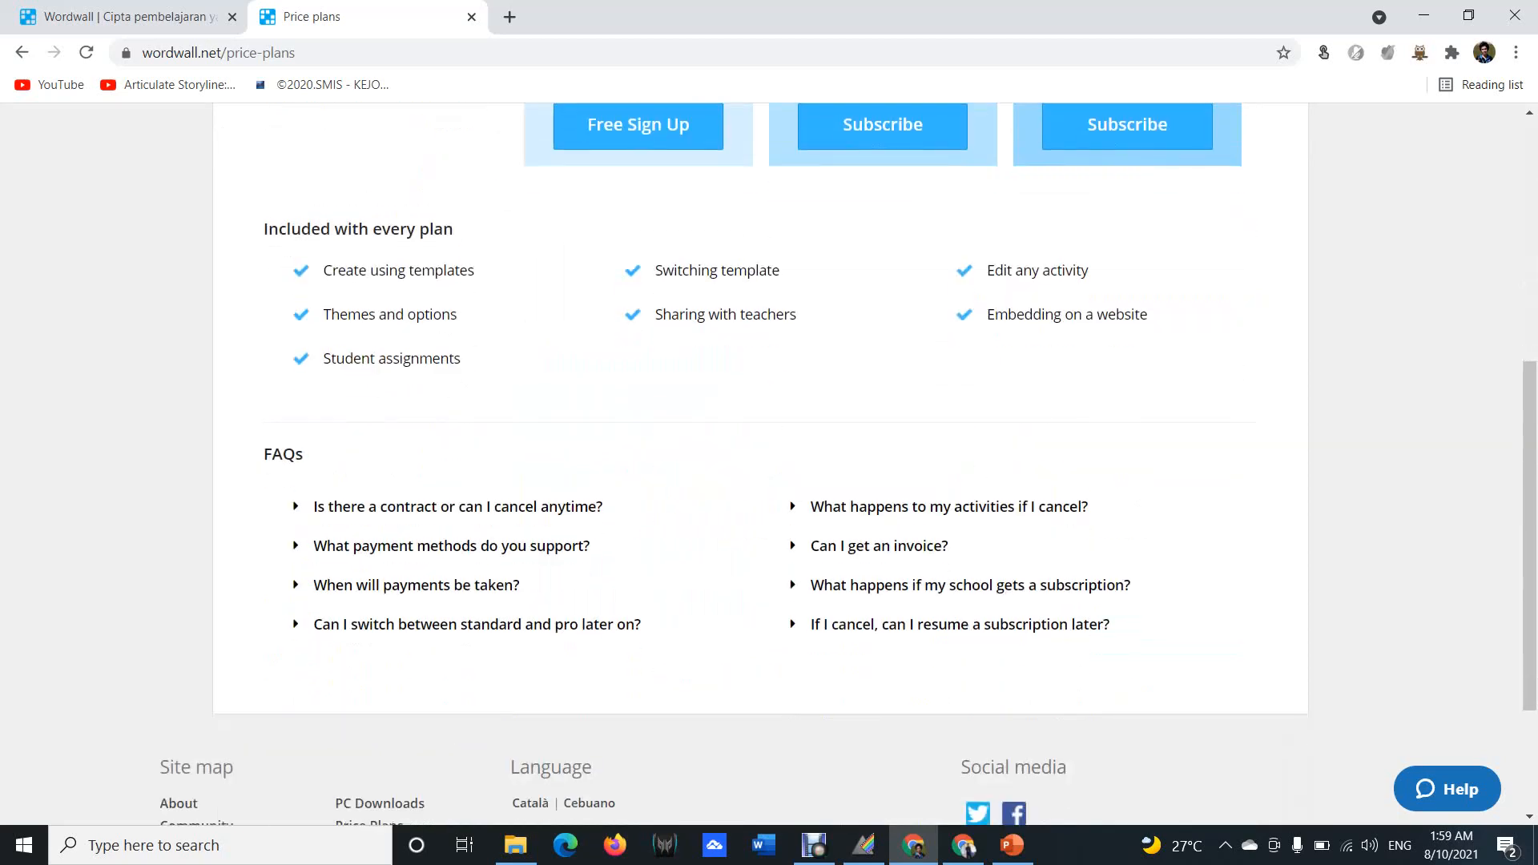
scroll(769, 465, "down", 1)
scroll(769, 464, "up", 7)
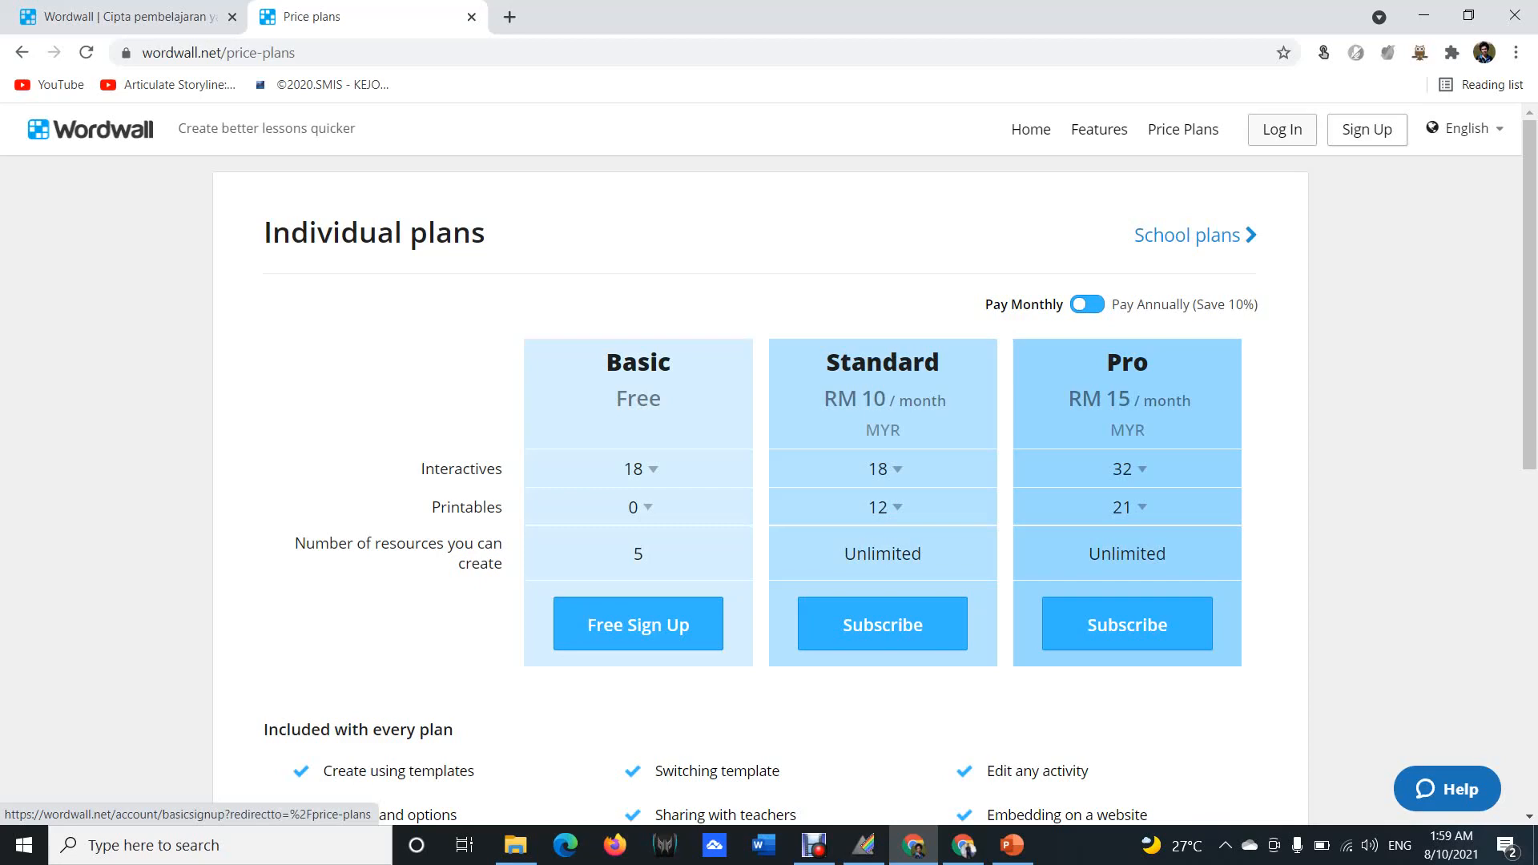
View the free Basic sign-up and login pages, and sign in to Wordwall from the sign-up form with the first listed Google account.
left_click(637, 624)
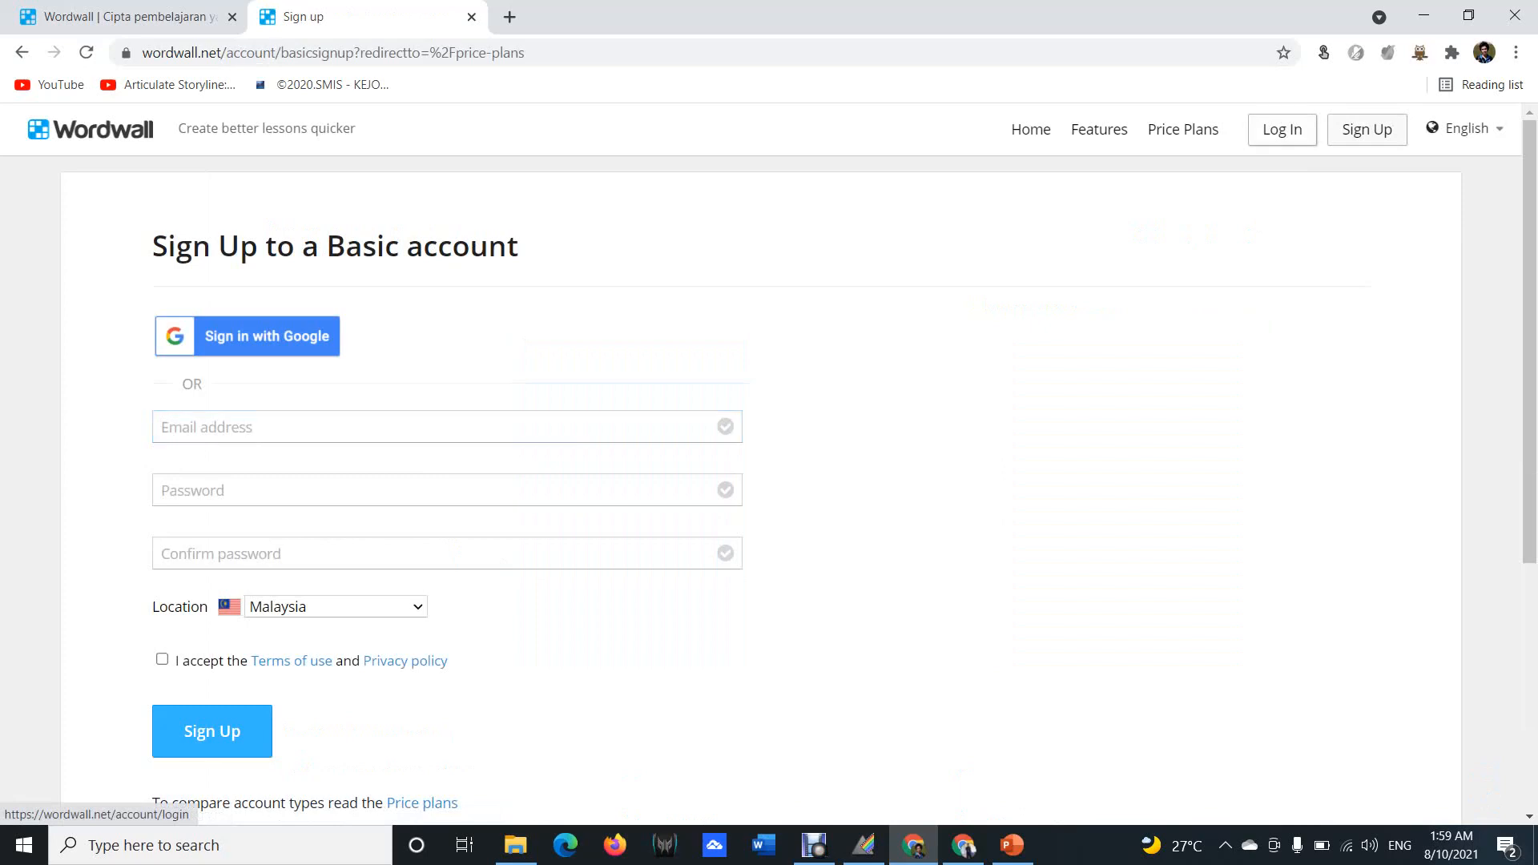
left_click(1282, 129)
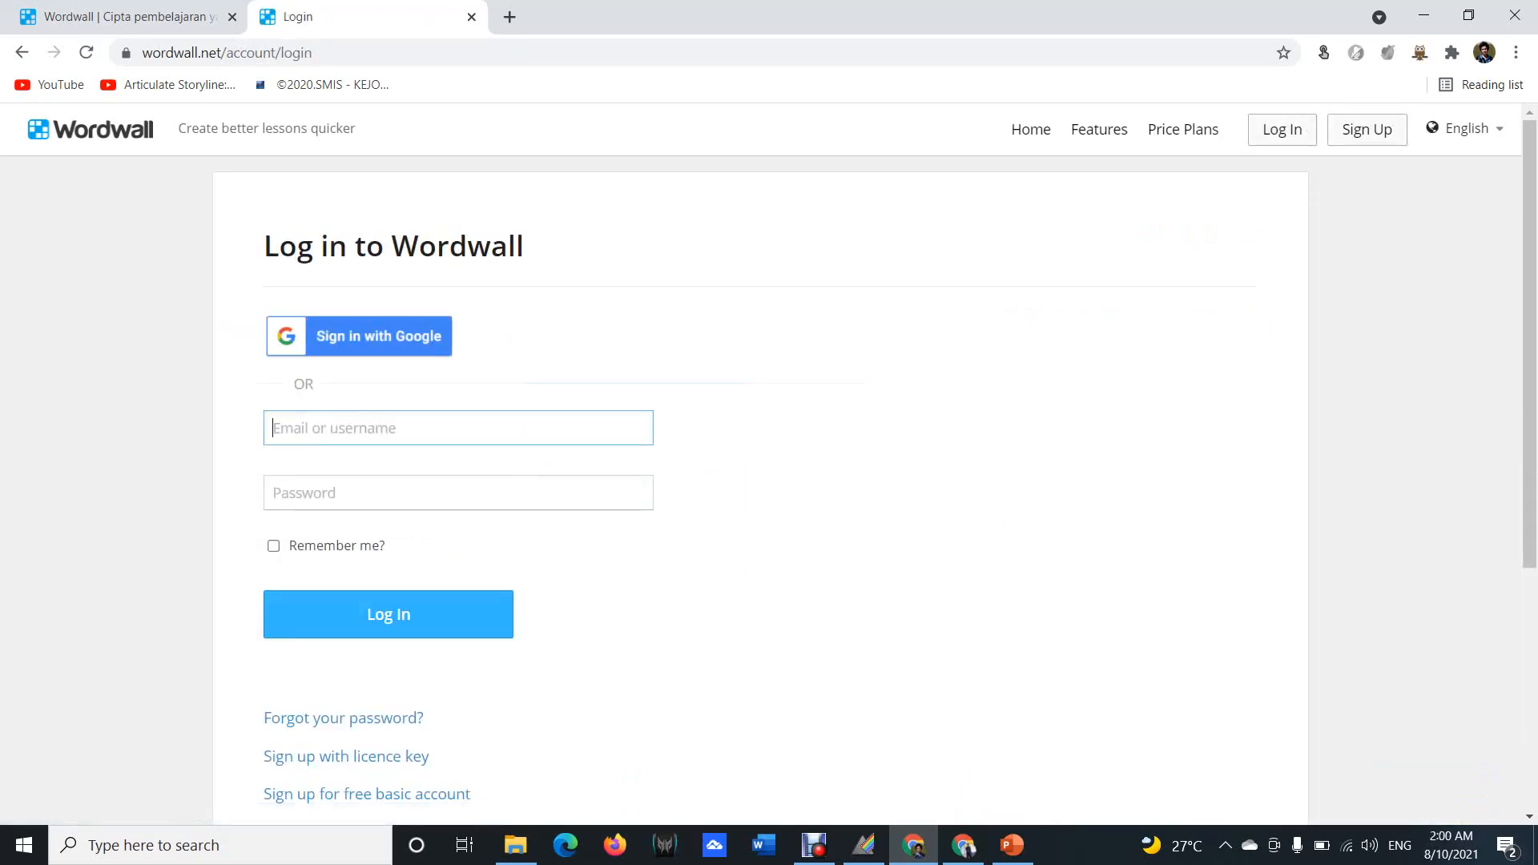
left_click(1366, 129)
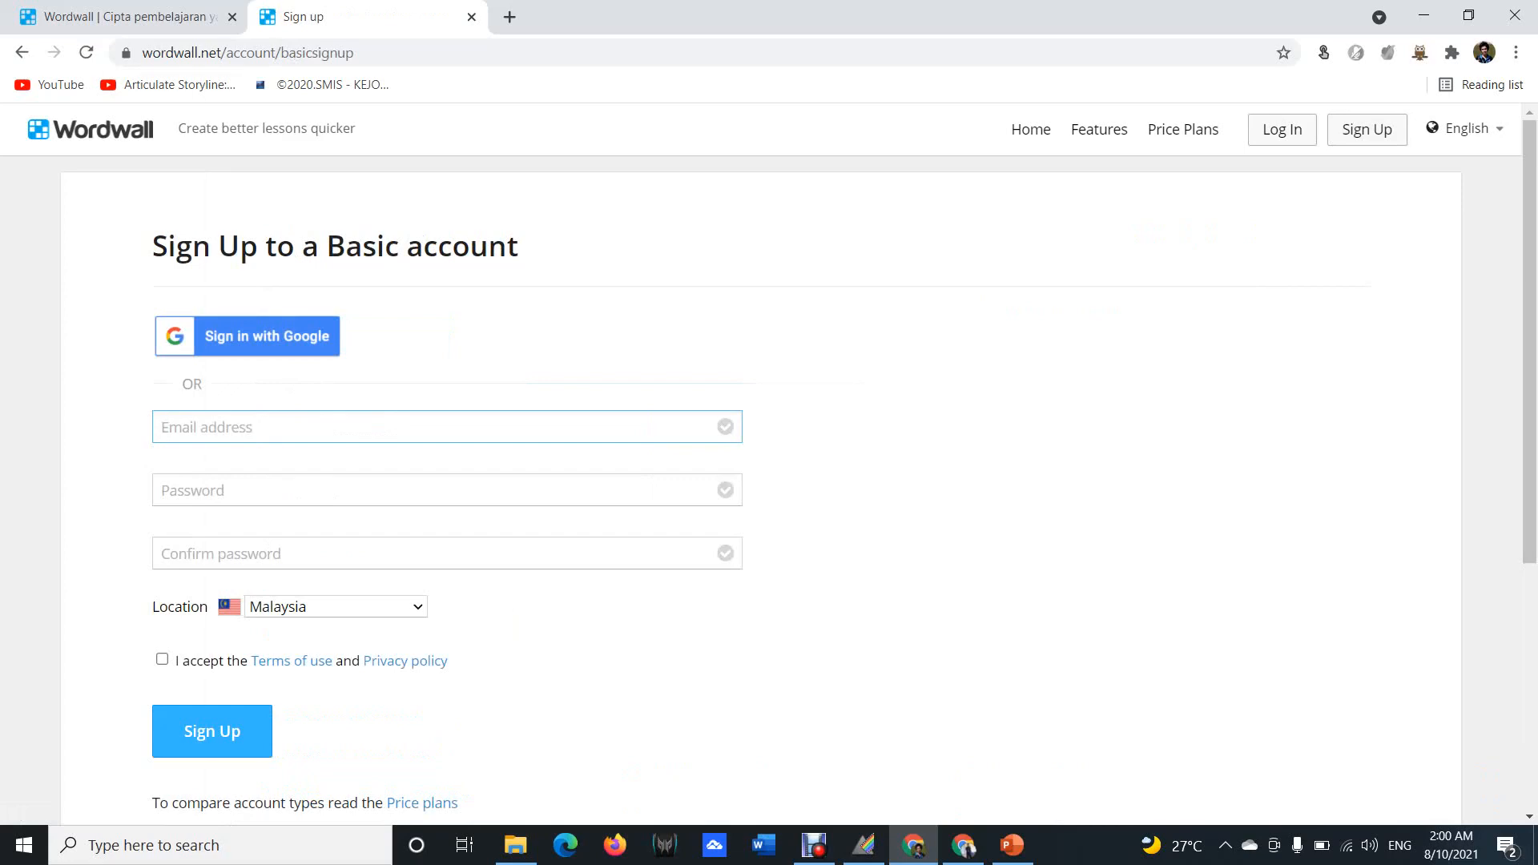
left_click(267, 335)
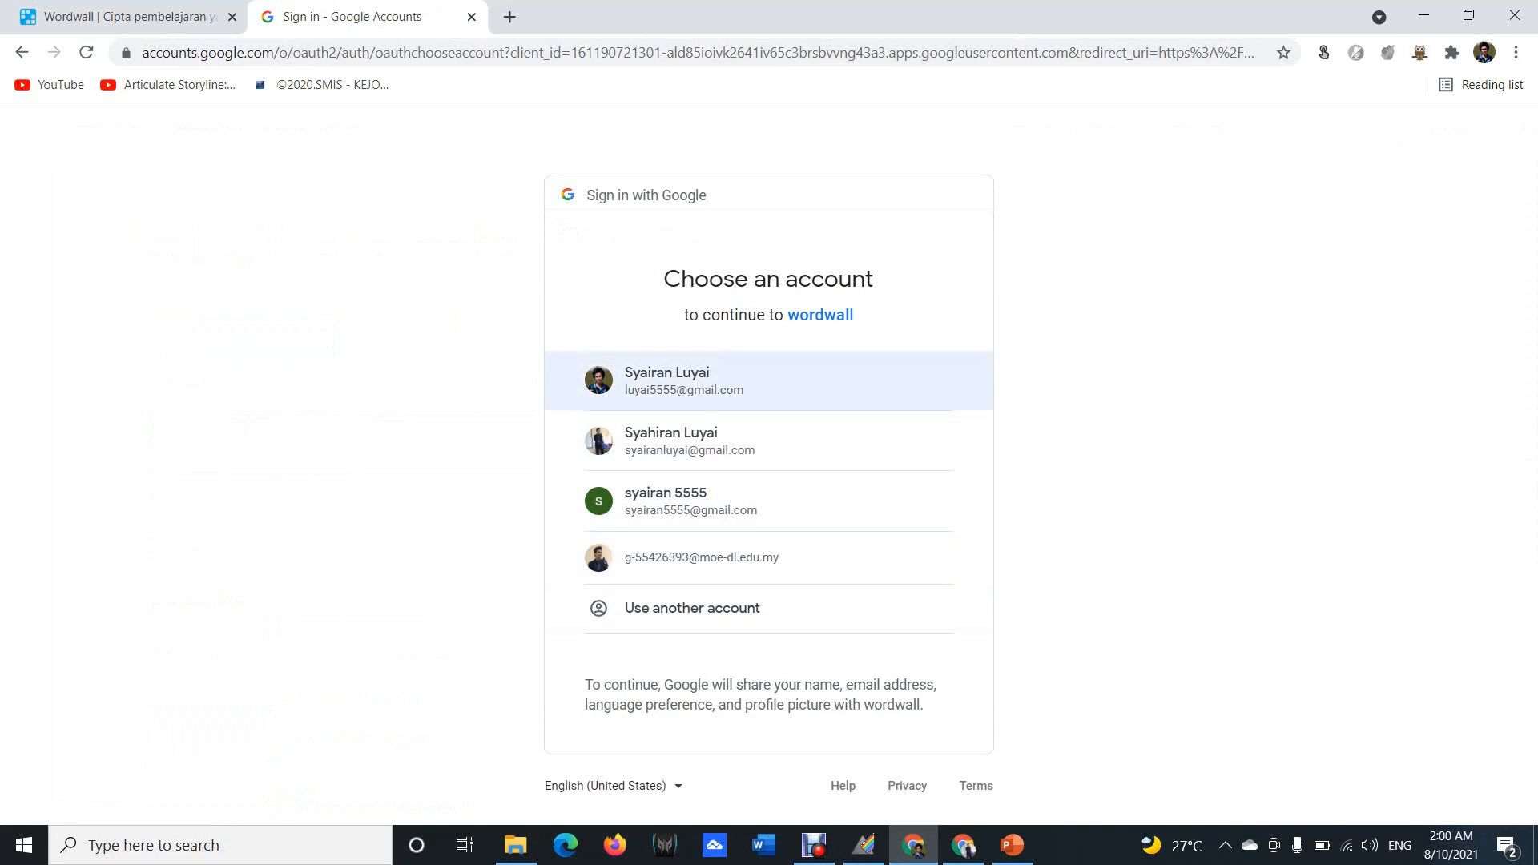
left_click(686, 380)
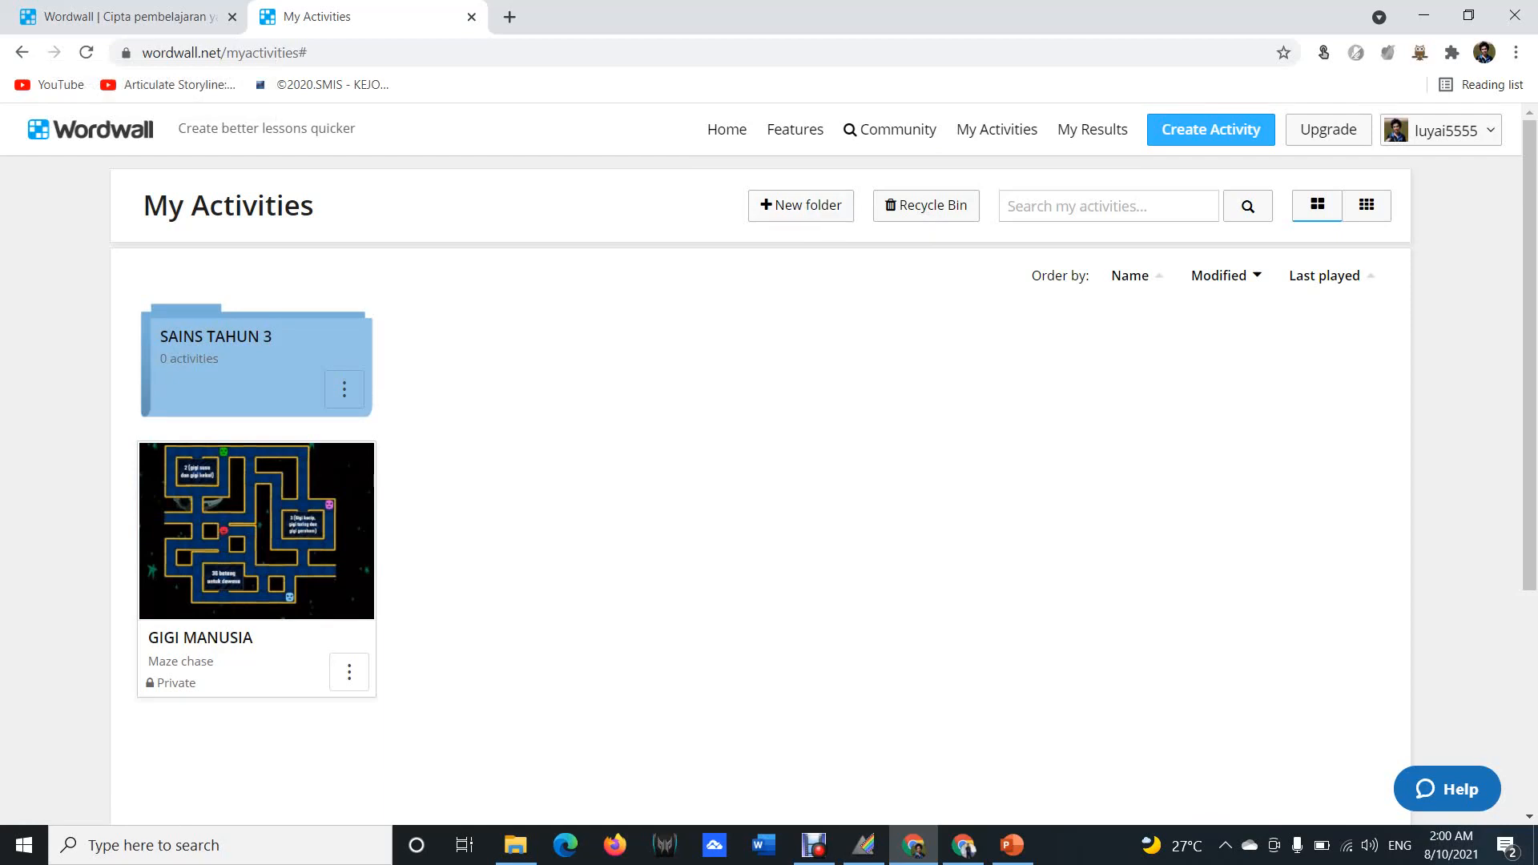
Create a new folder named SAINS TAHUN 1 in My Activities.
left_click(801, 206)
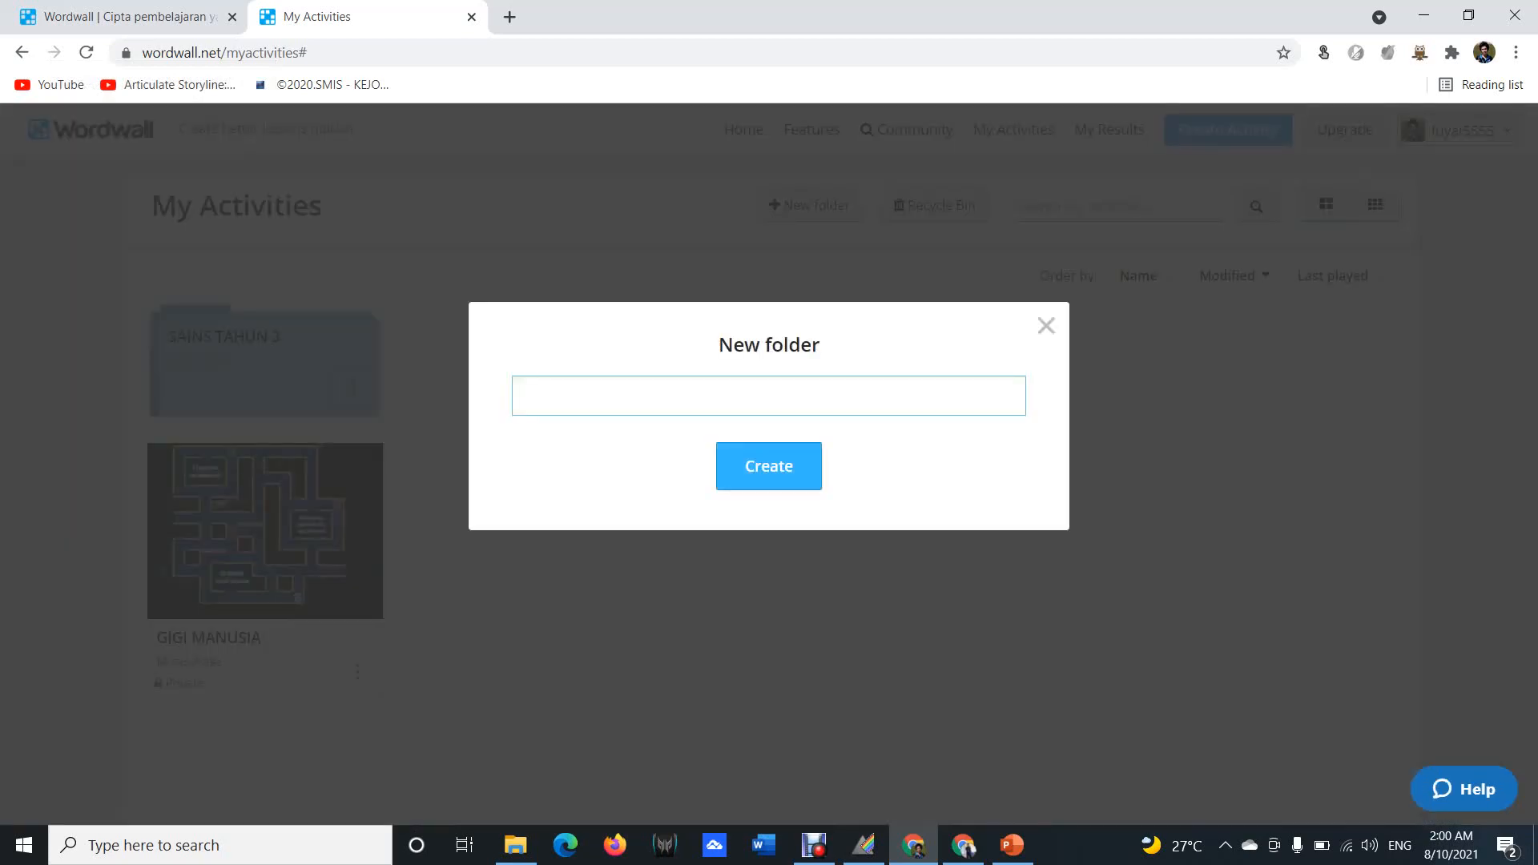
left_click(1046, 326)
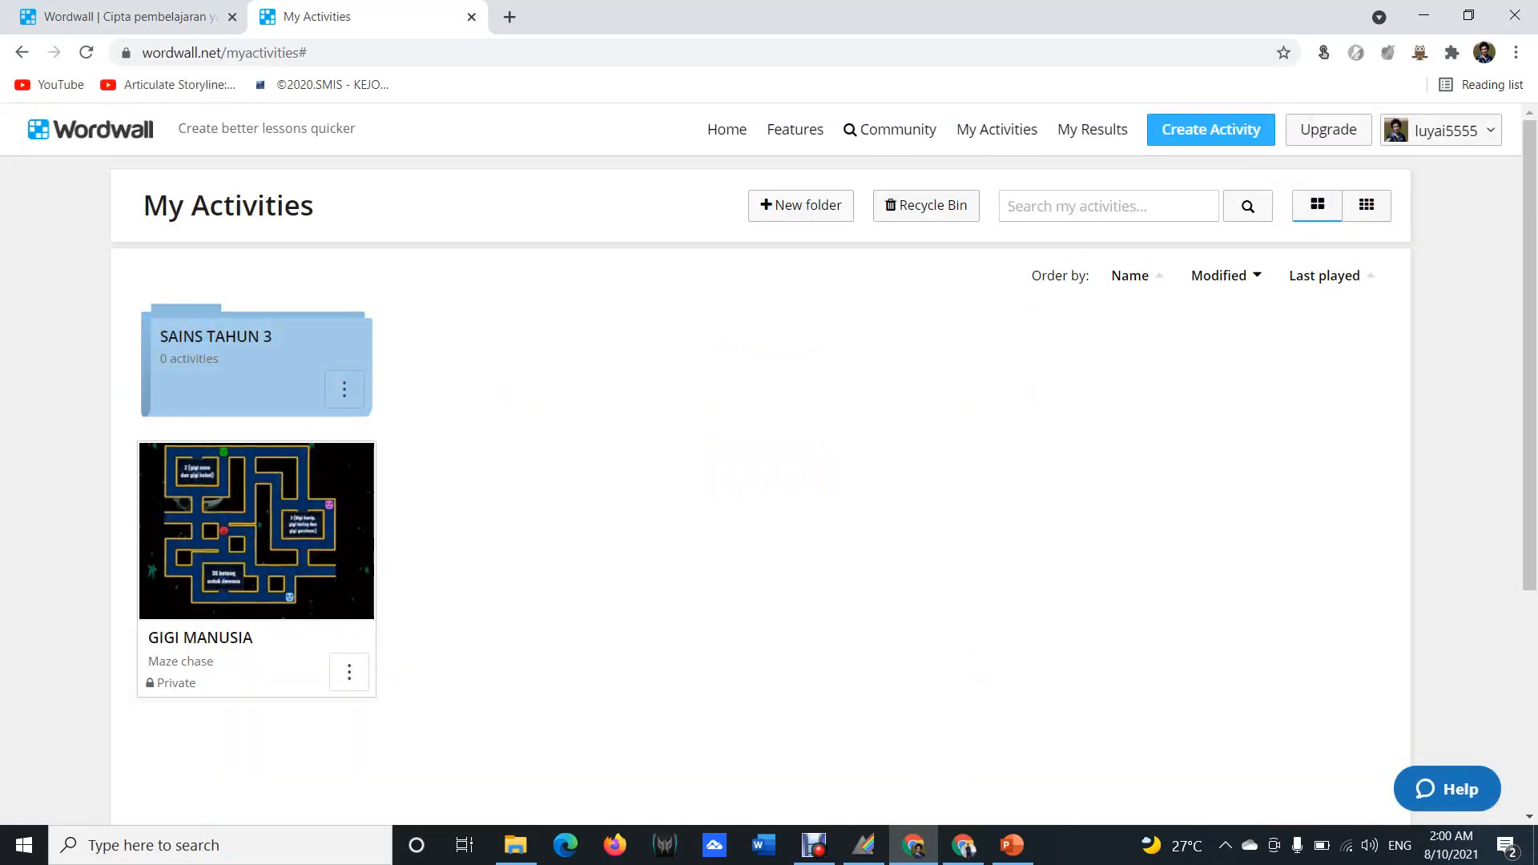
left_click(801, 206)
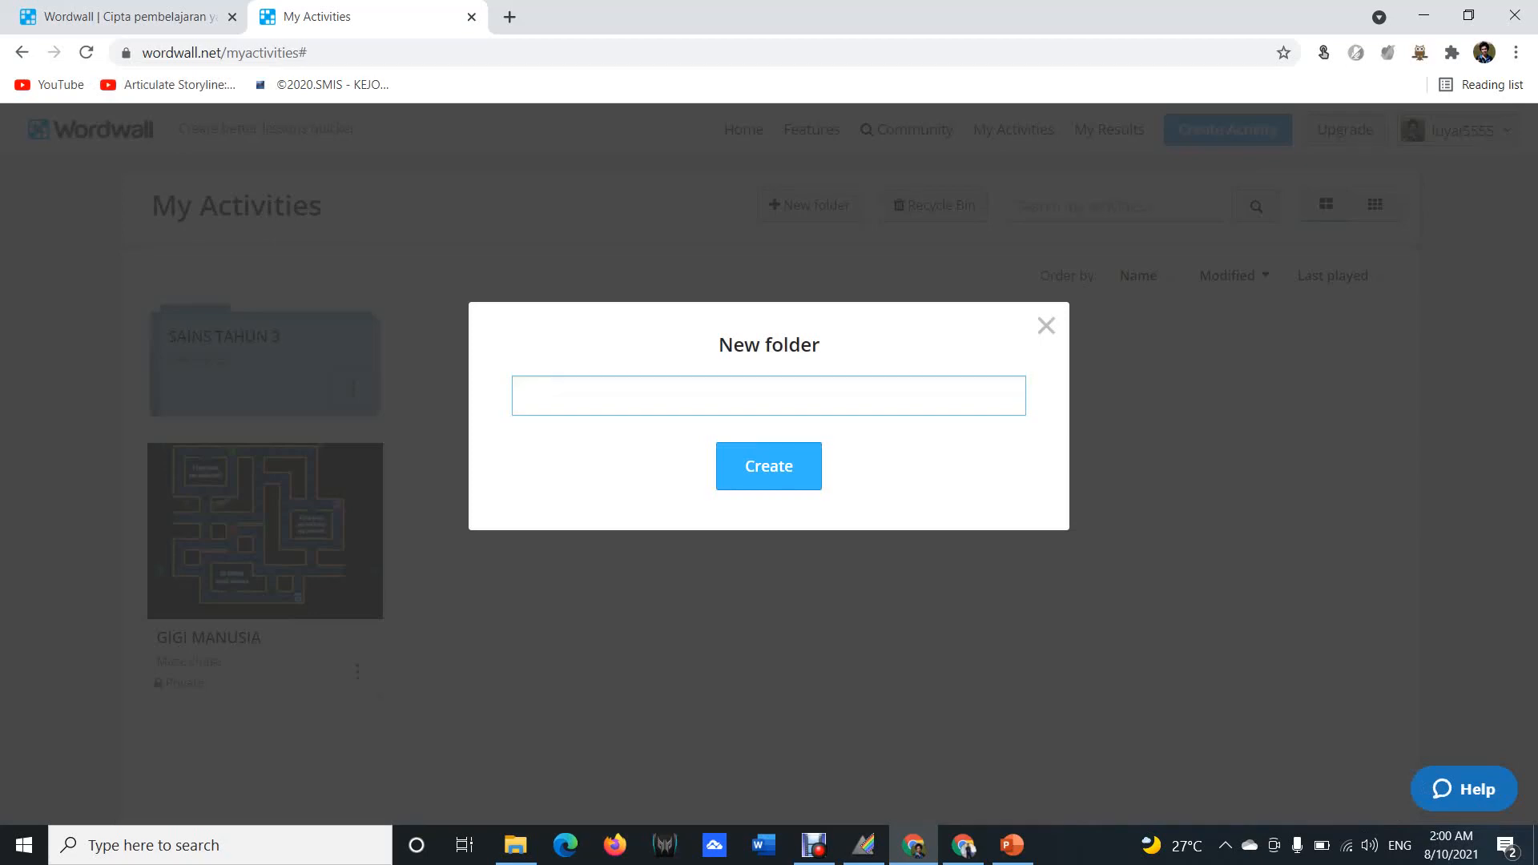
type("SAINS TAHUN 1")
key("Return")
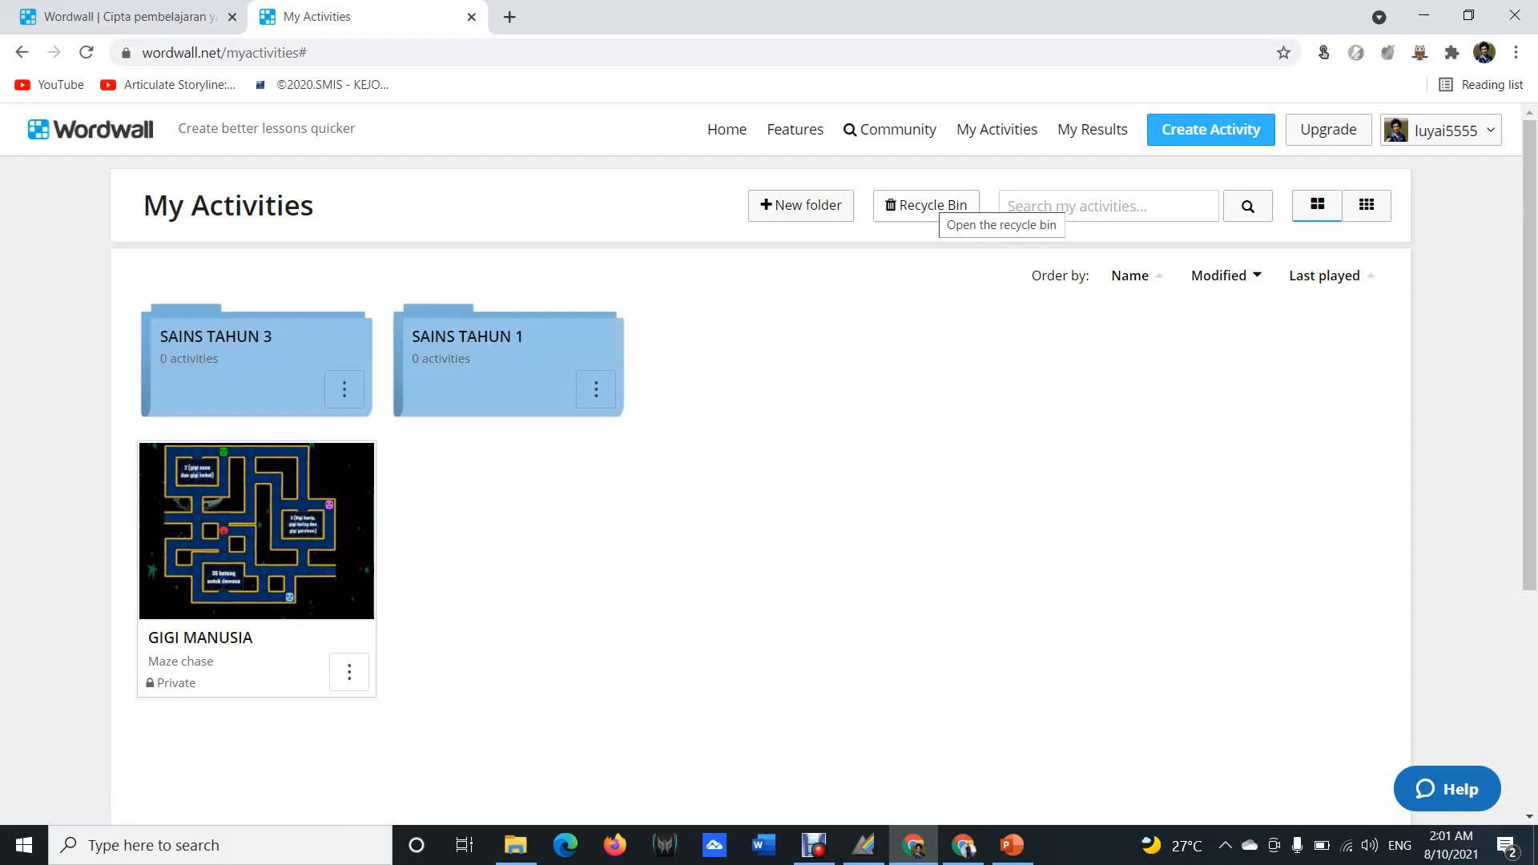
View the Recycle Bin, then delete the GIGI MANUSIA activity and restore it from the bin.
left_click(938, 207)
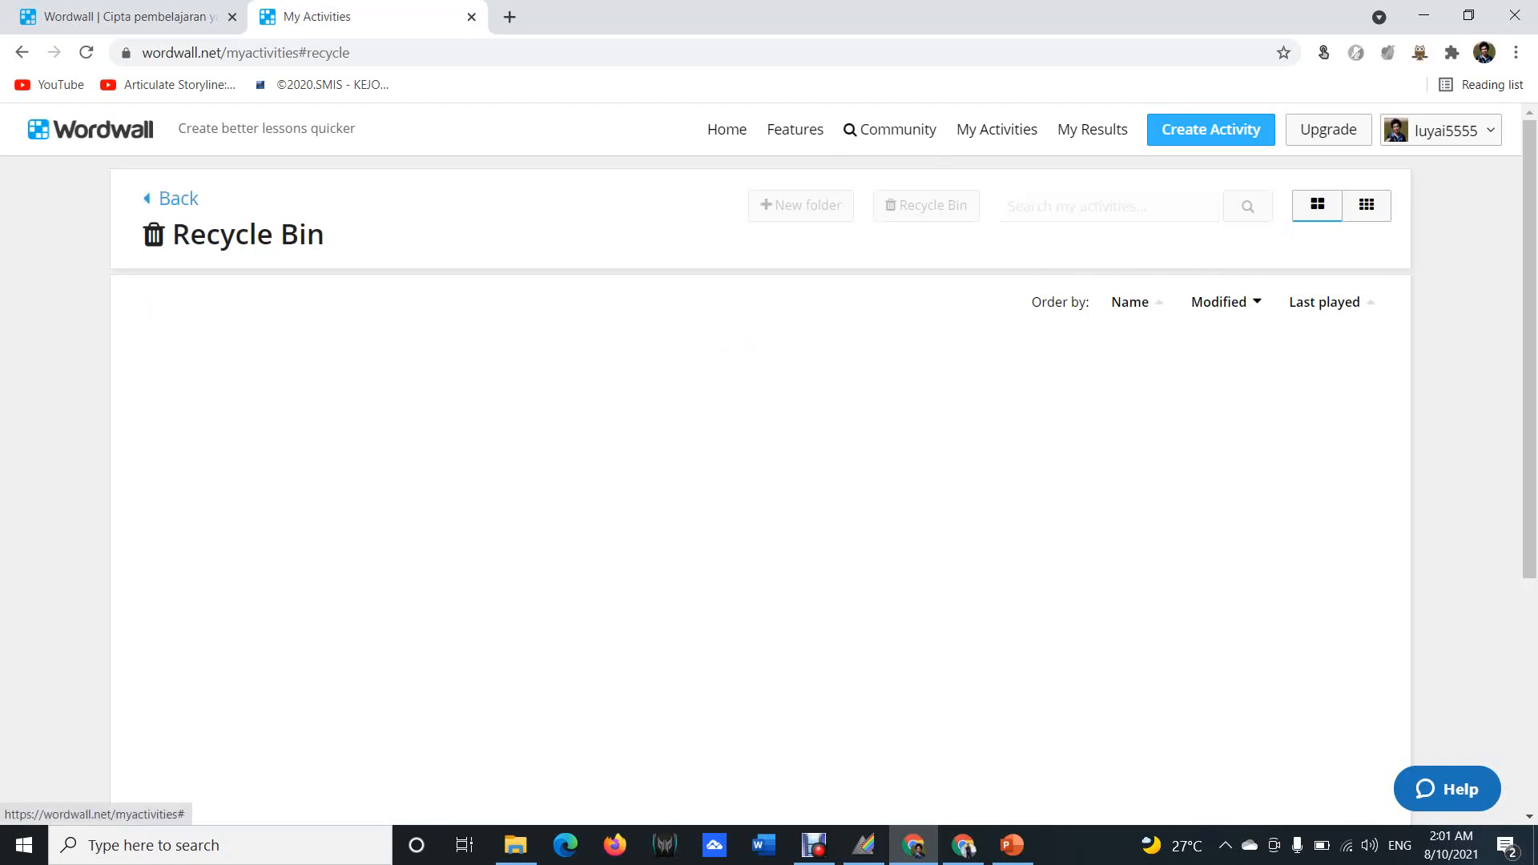
left_click(178, 198)
left_click(349, 671)
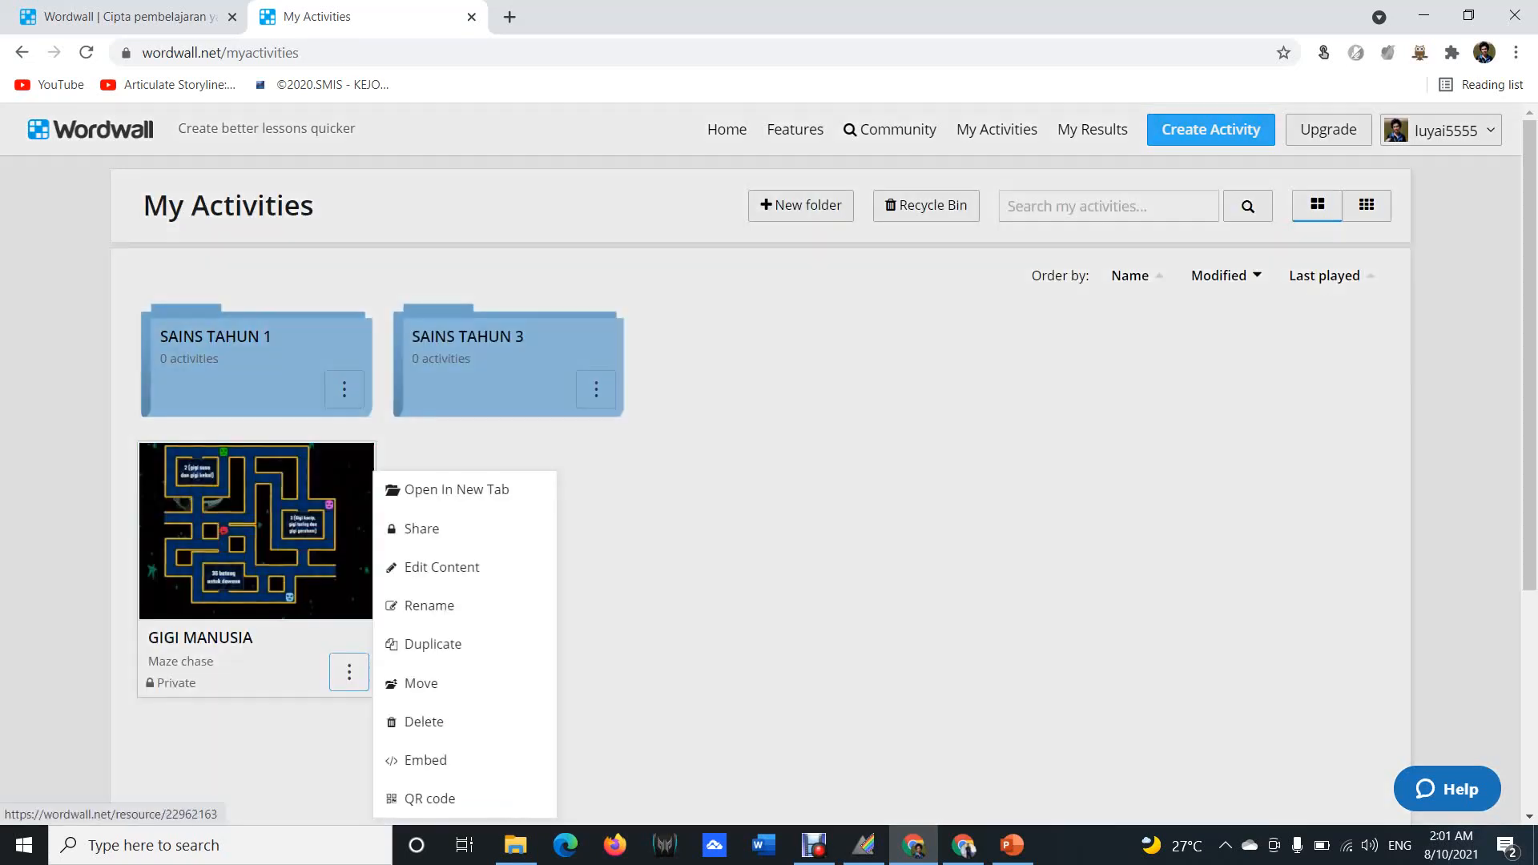
left_click(409, 721)
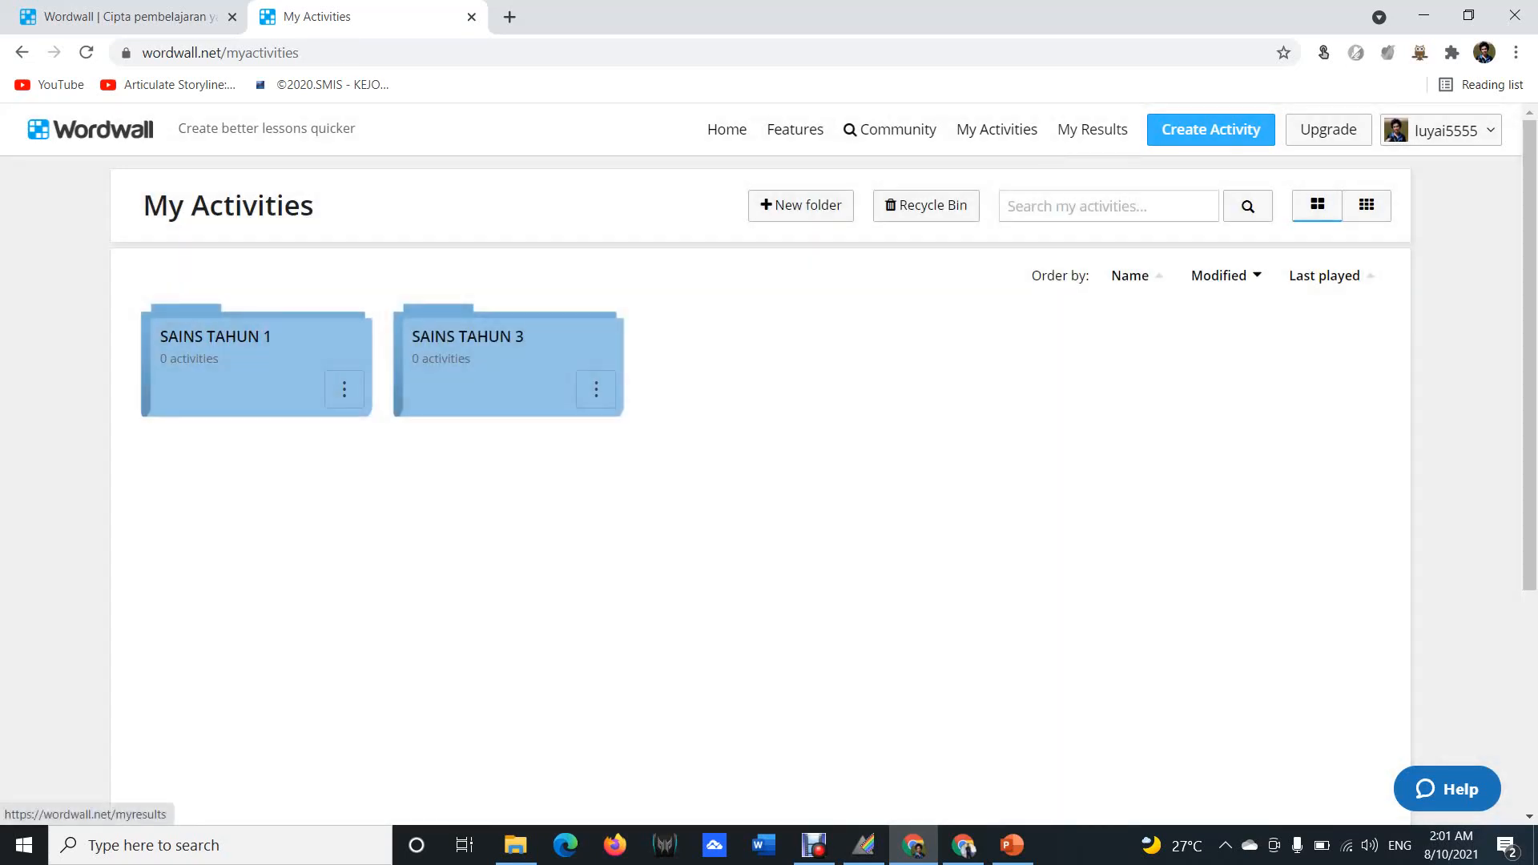
left_click(926, 205)
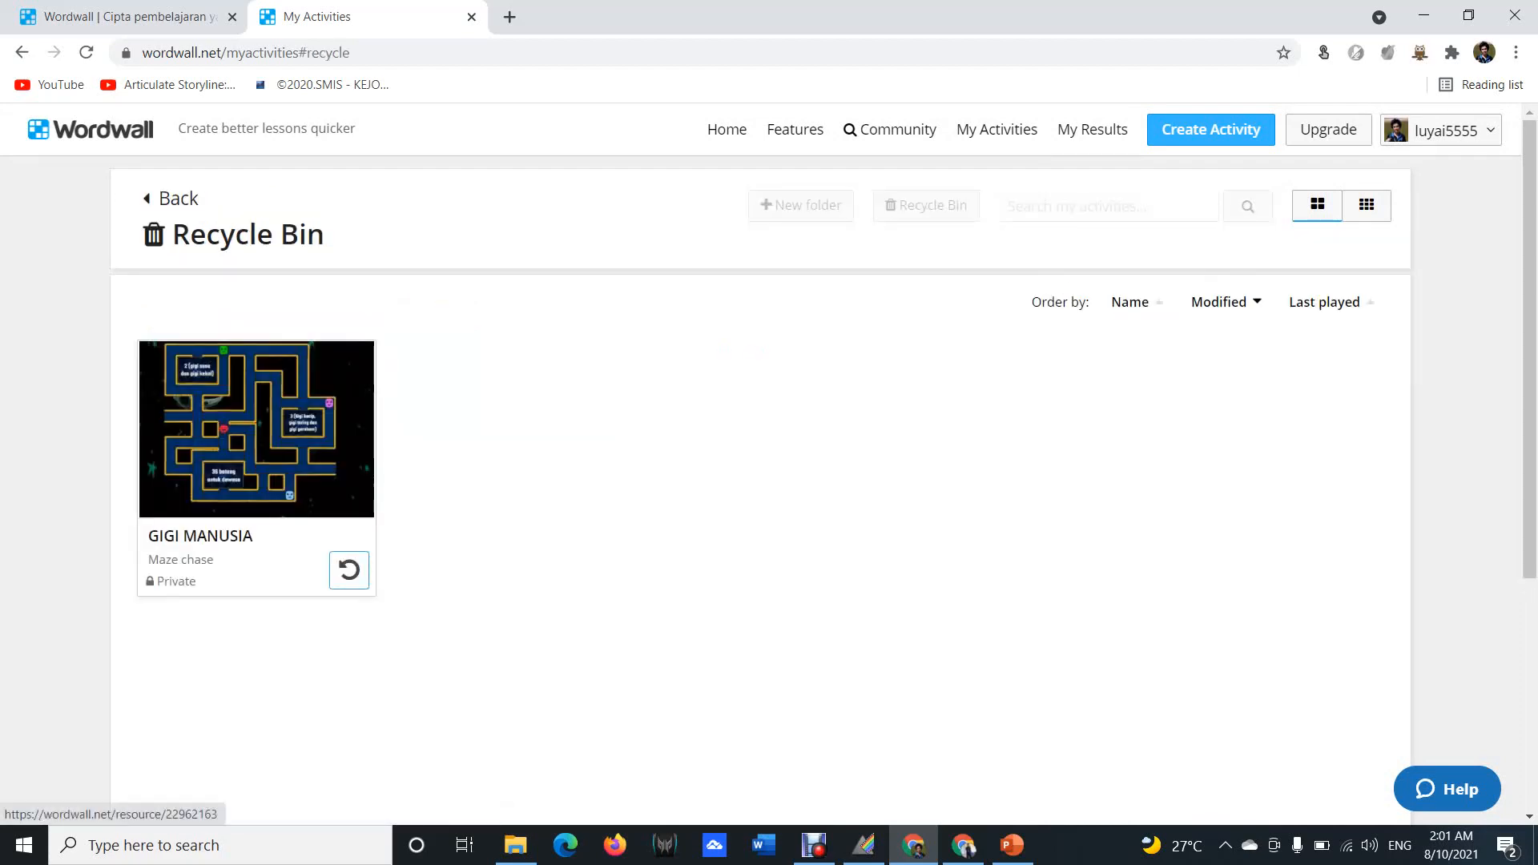
left_click(349, 570)
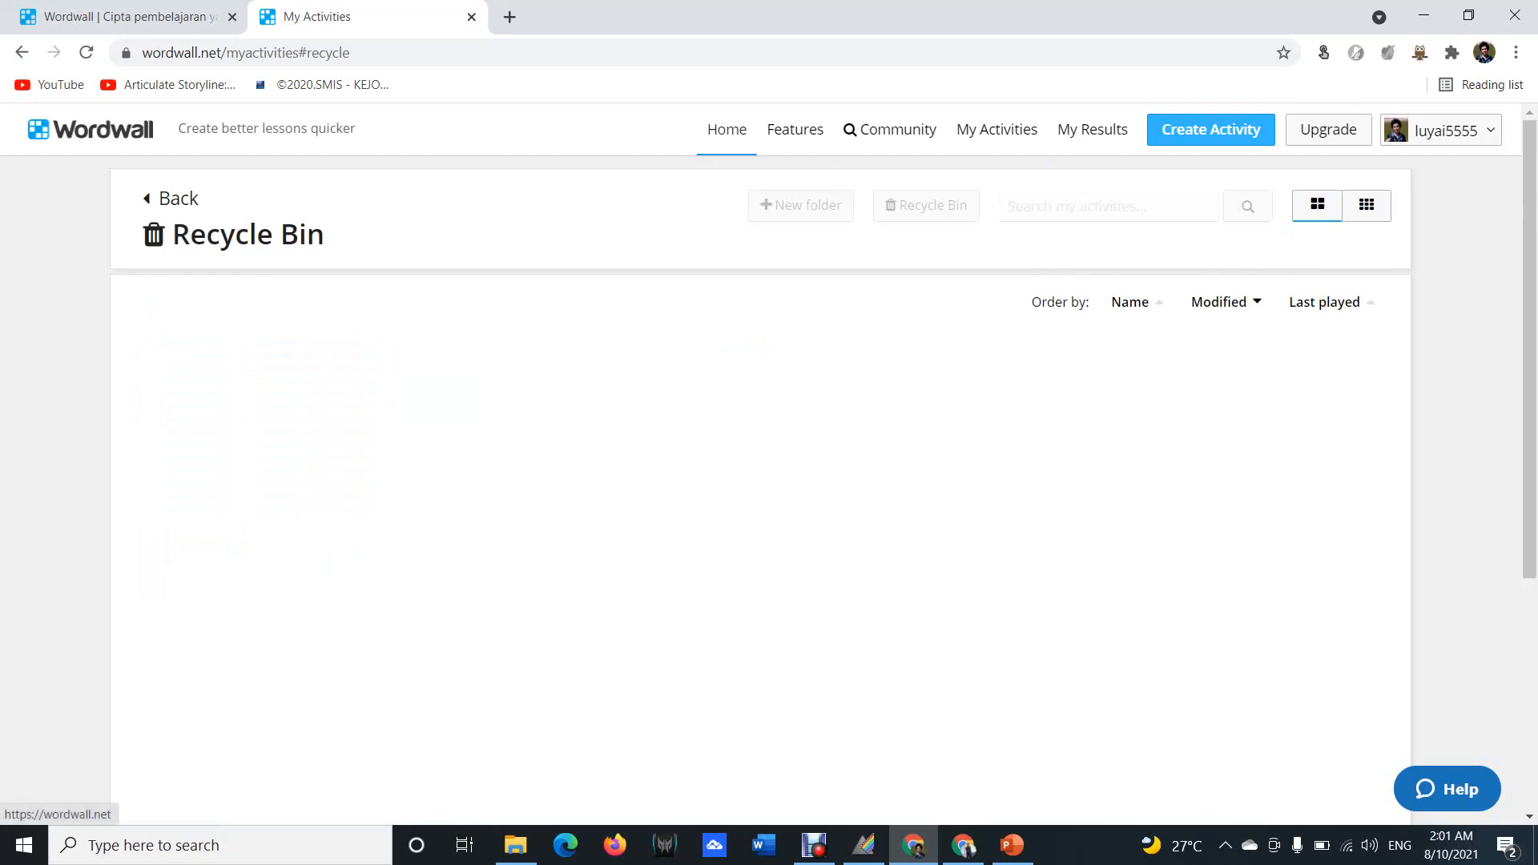
Open the GIGI MANUSIA activity from My Activities and review its page down to the game options and leaderboard.
left_click(726, 129)
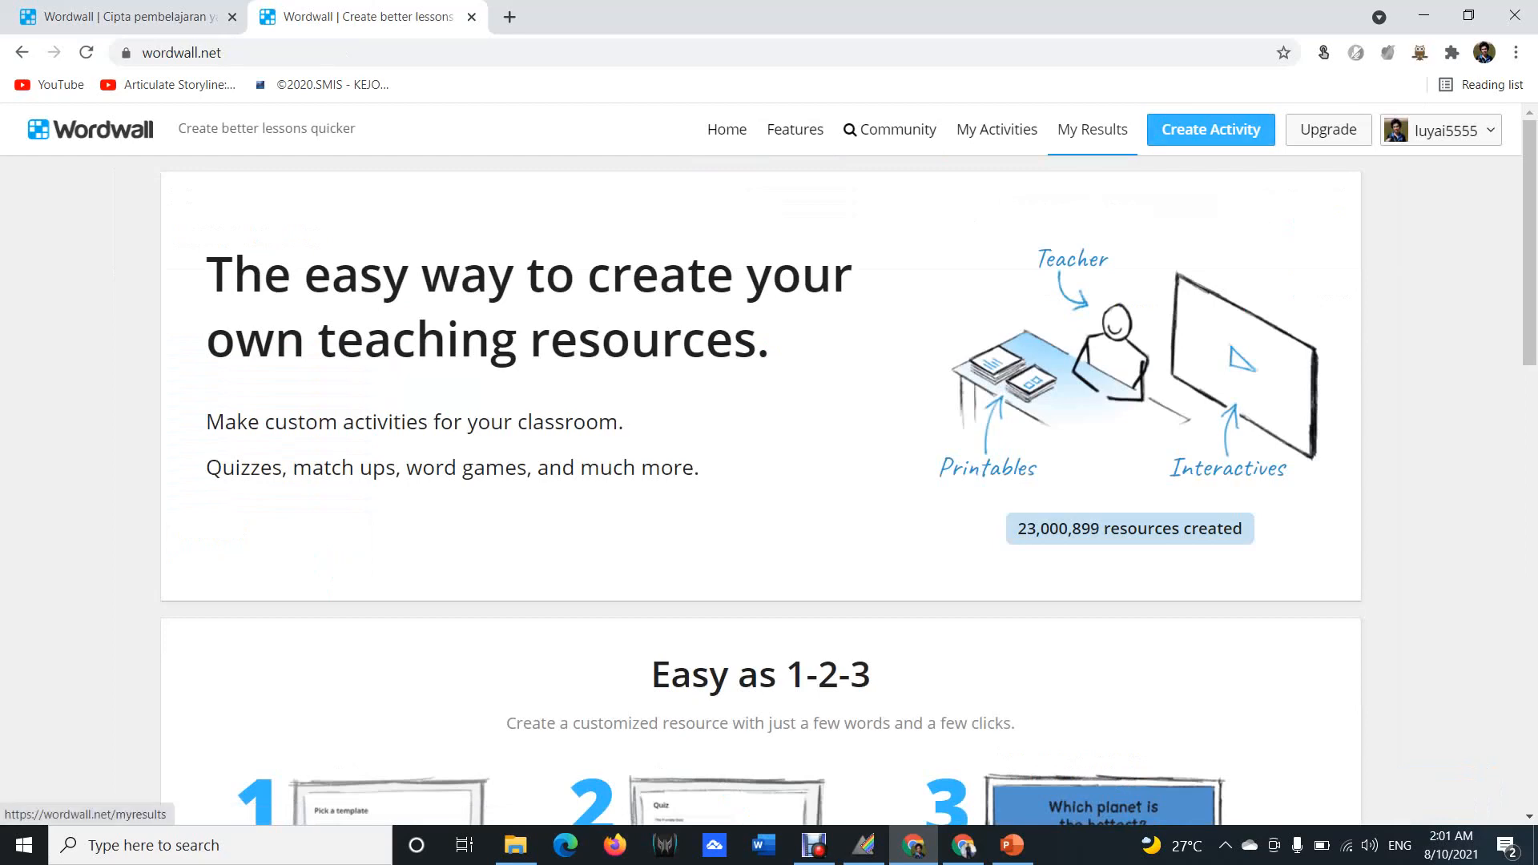
left_click(997, 129)
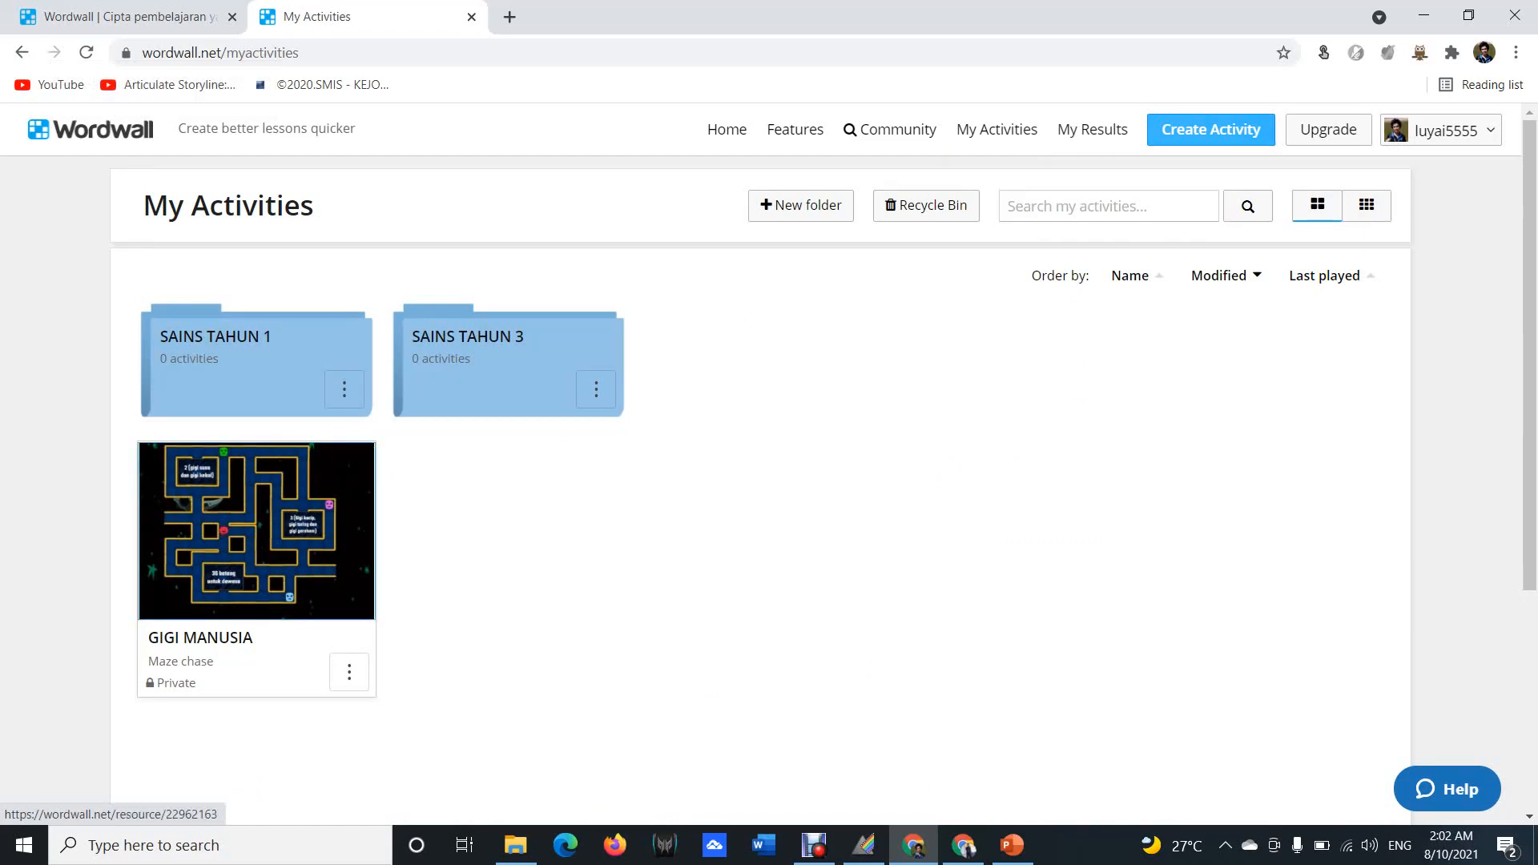
left_click(256, 531)
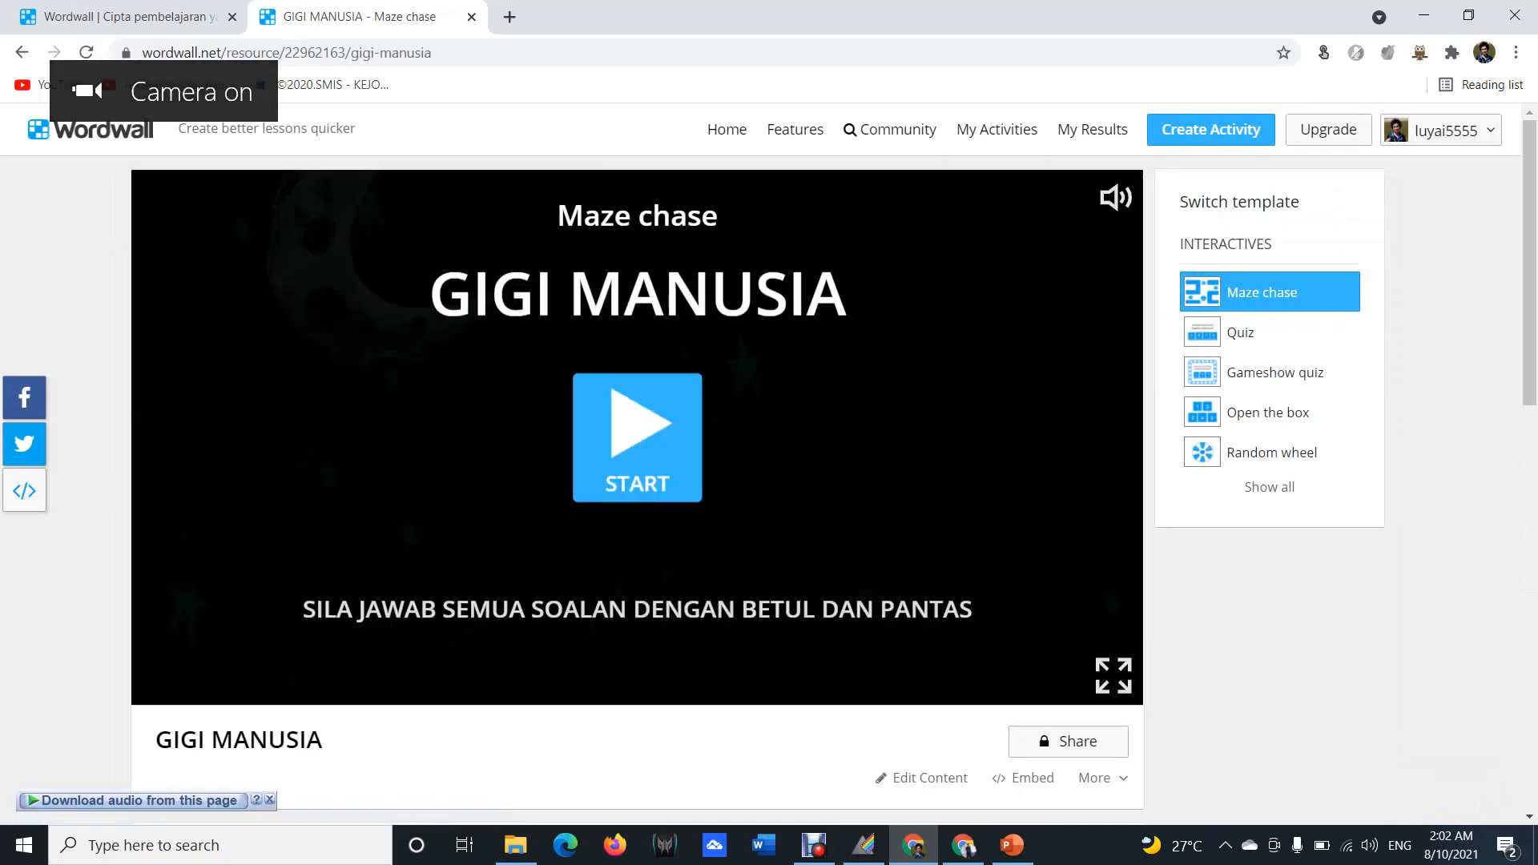
scroll(637, 448, "down", 12)
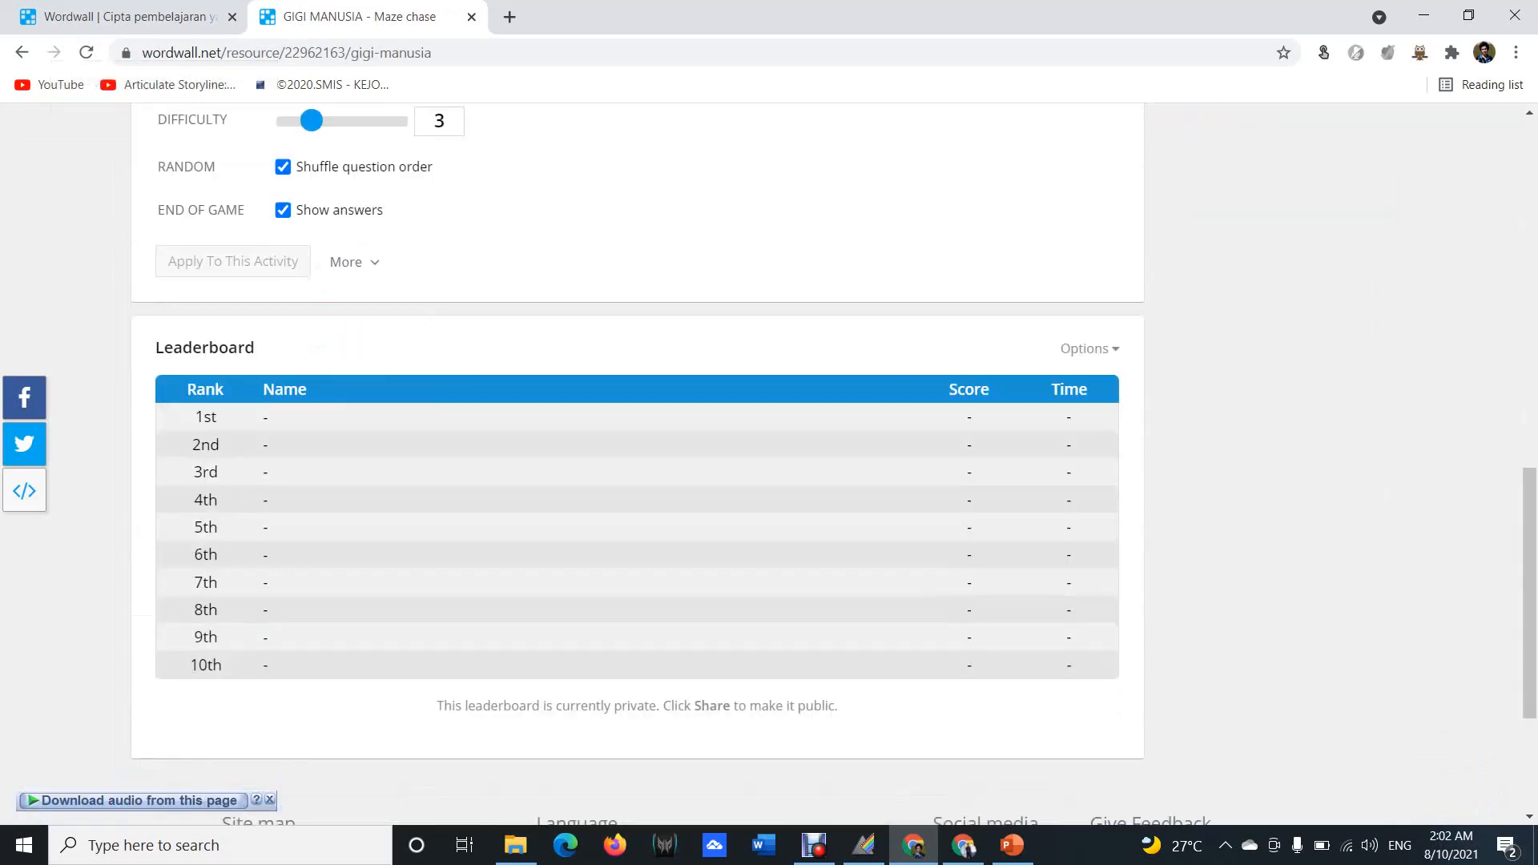
scroll(637, 448, "down", 3)
scroll(637, 449, "up", 16)
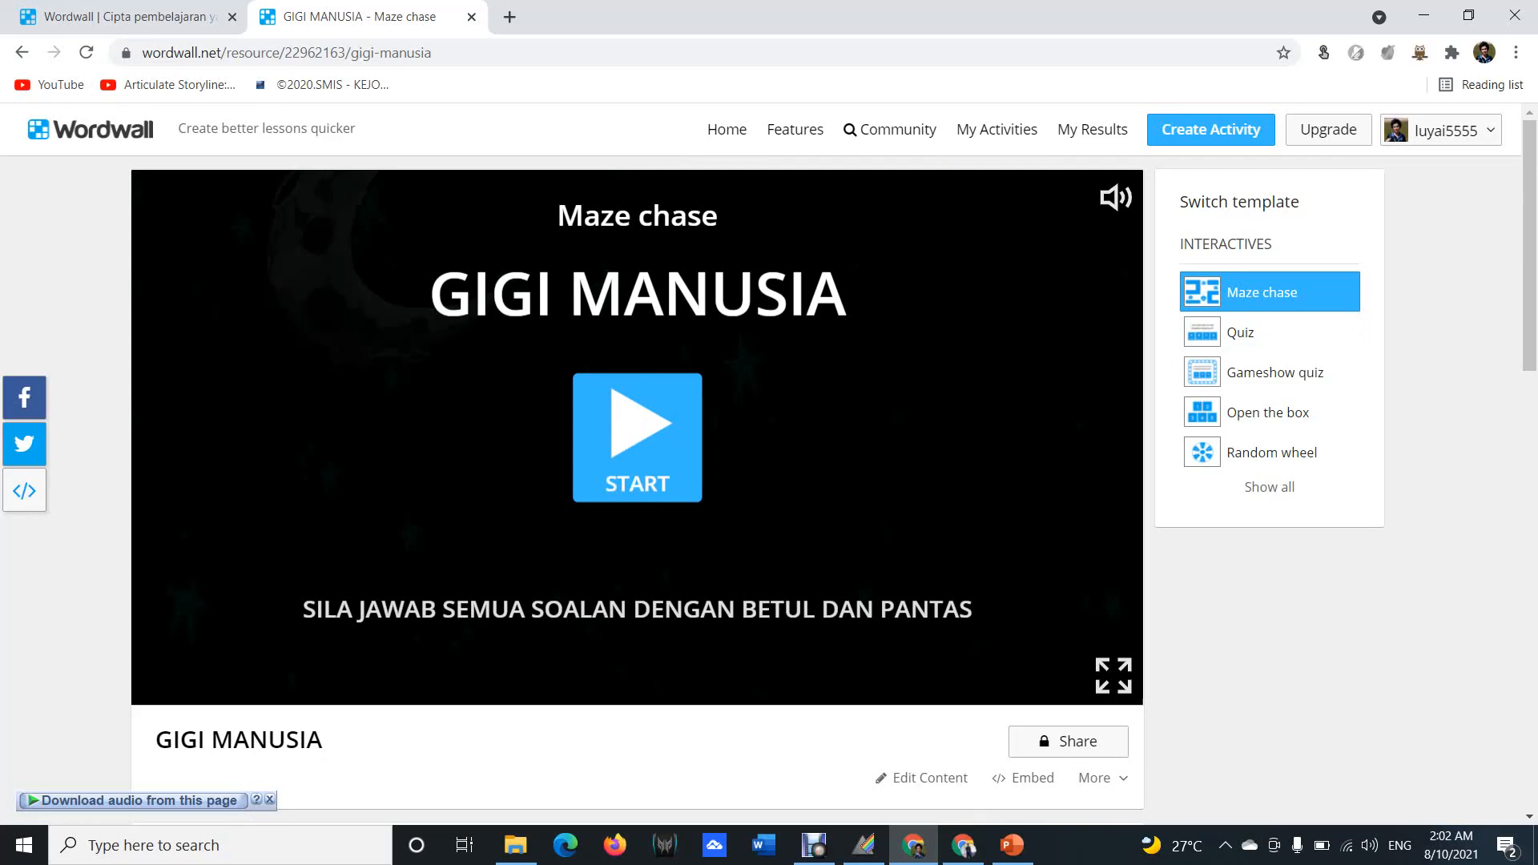
Preview GIGI MANUSIA in the Quiz, Gameshow quiz, Open the box and Random wheel templates, and return to My Activities.
left_click(1269, 332)
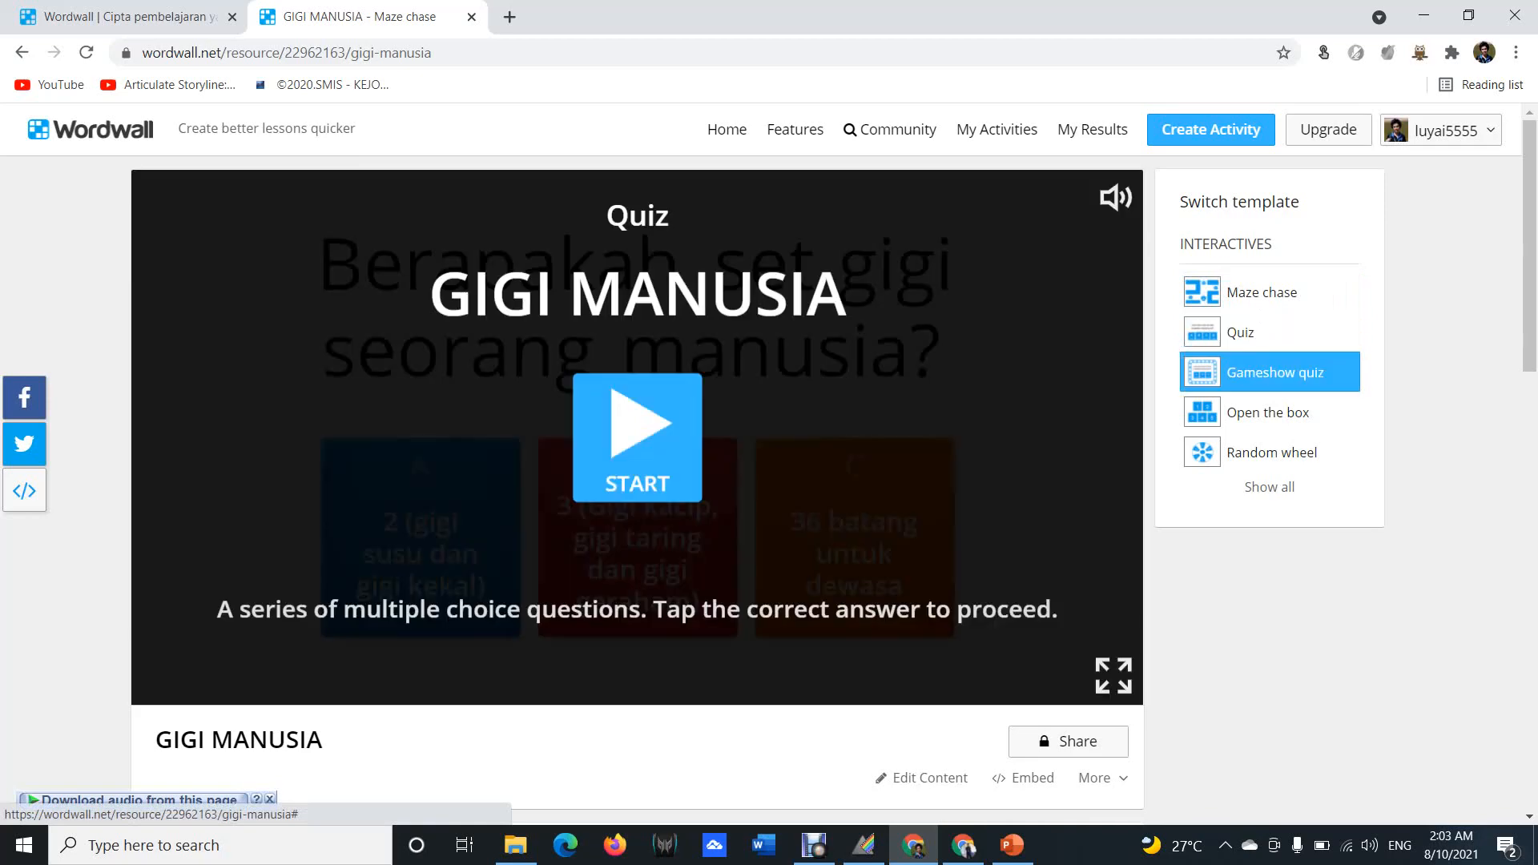
left_click(1270, 372)
left_click(1269, 413)
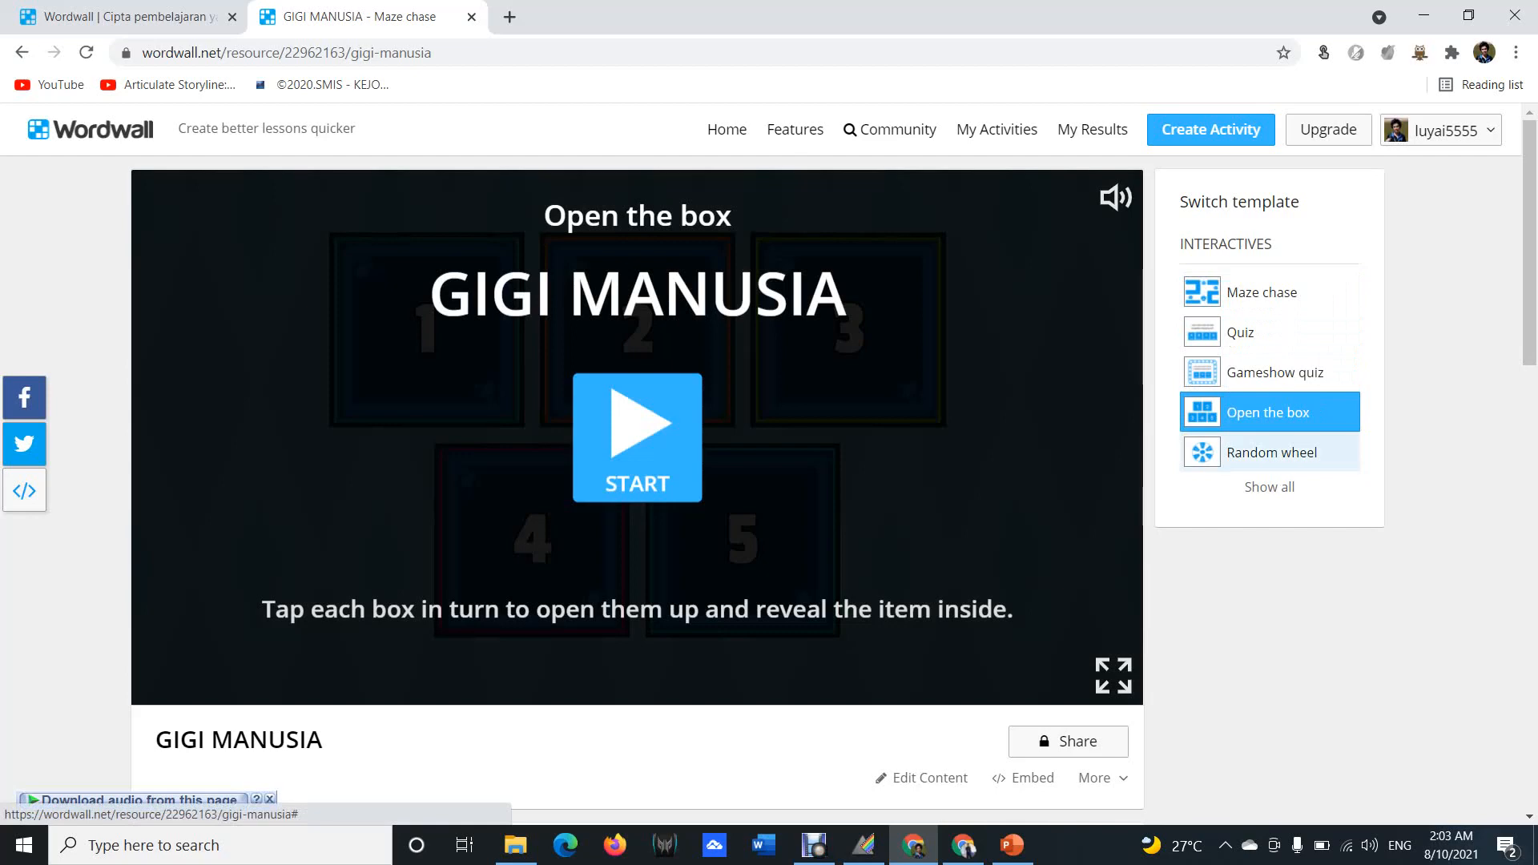
left_click(1270, 453)
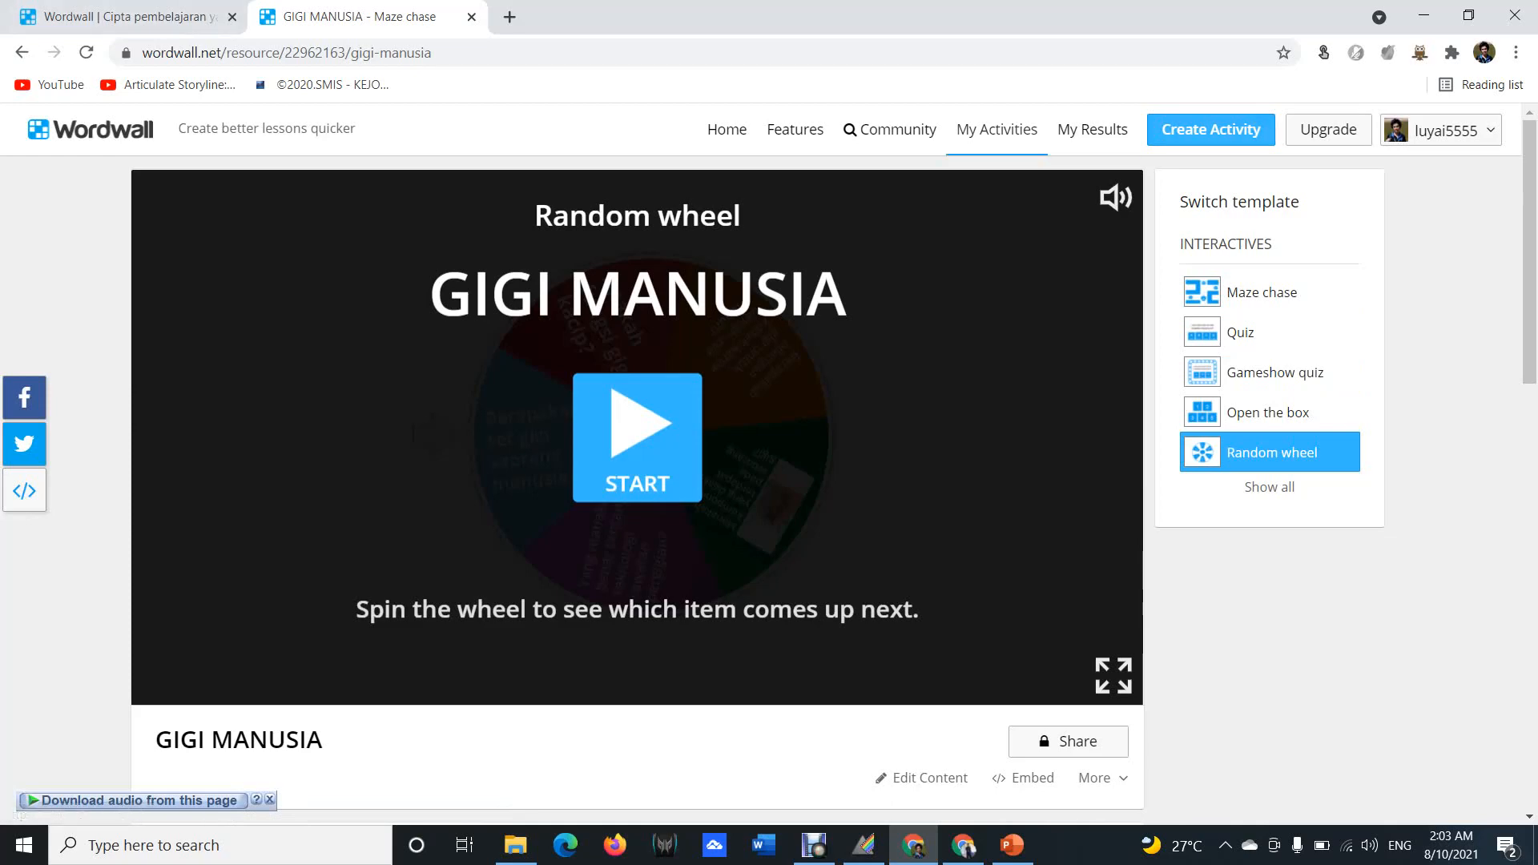
left_click(996, 129)
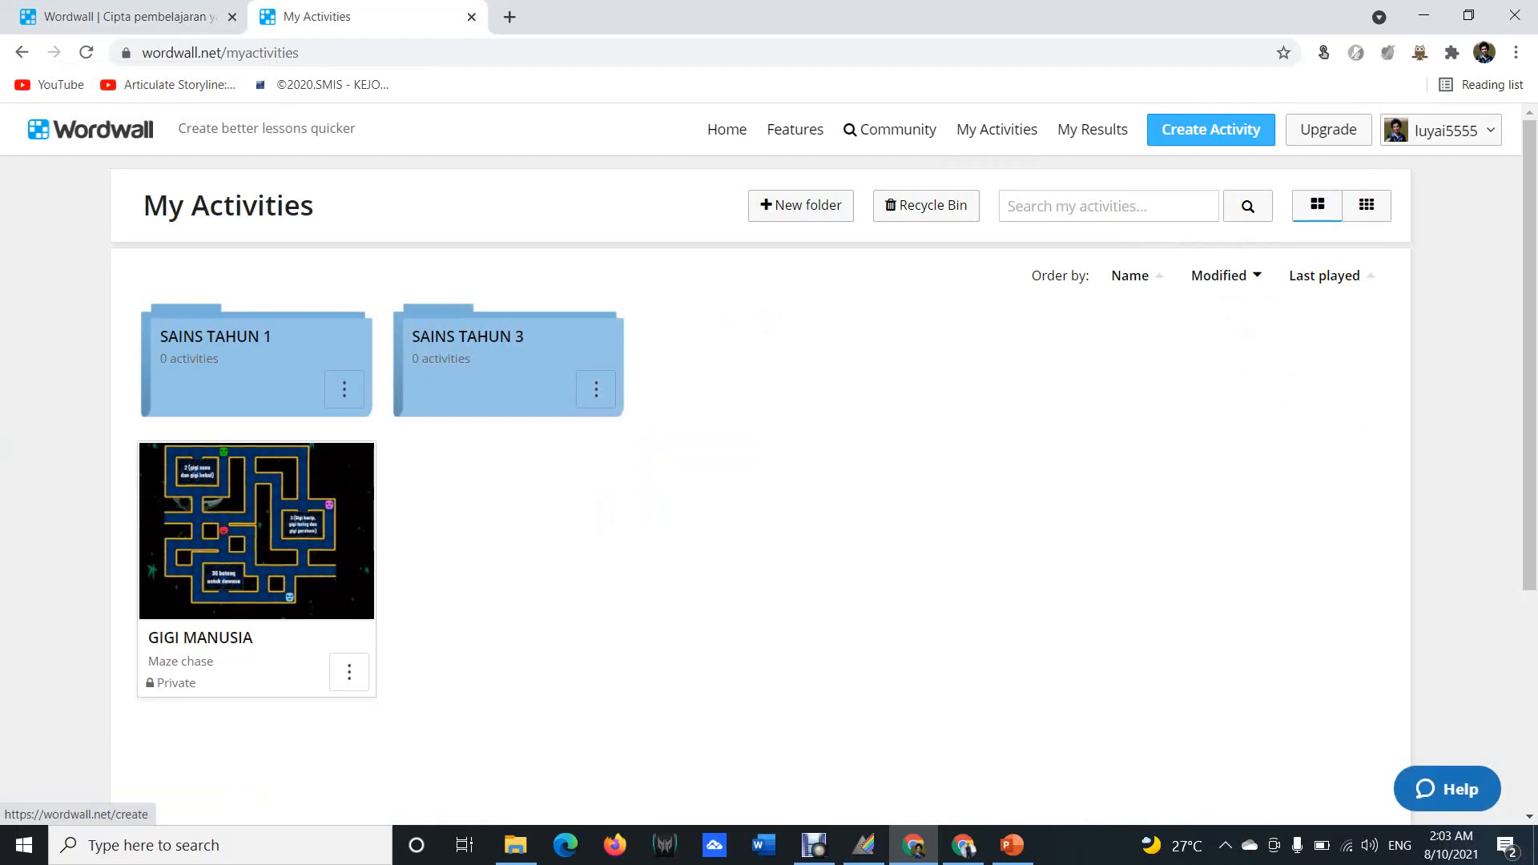
Start creating an activity and examine the free interactive templates from Quiz to Flip tiles.
left_click(1211, 129)
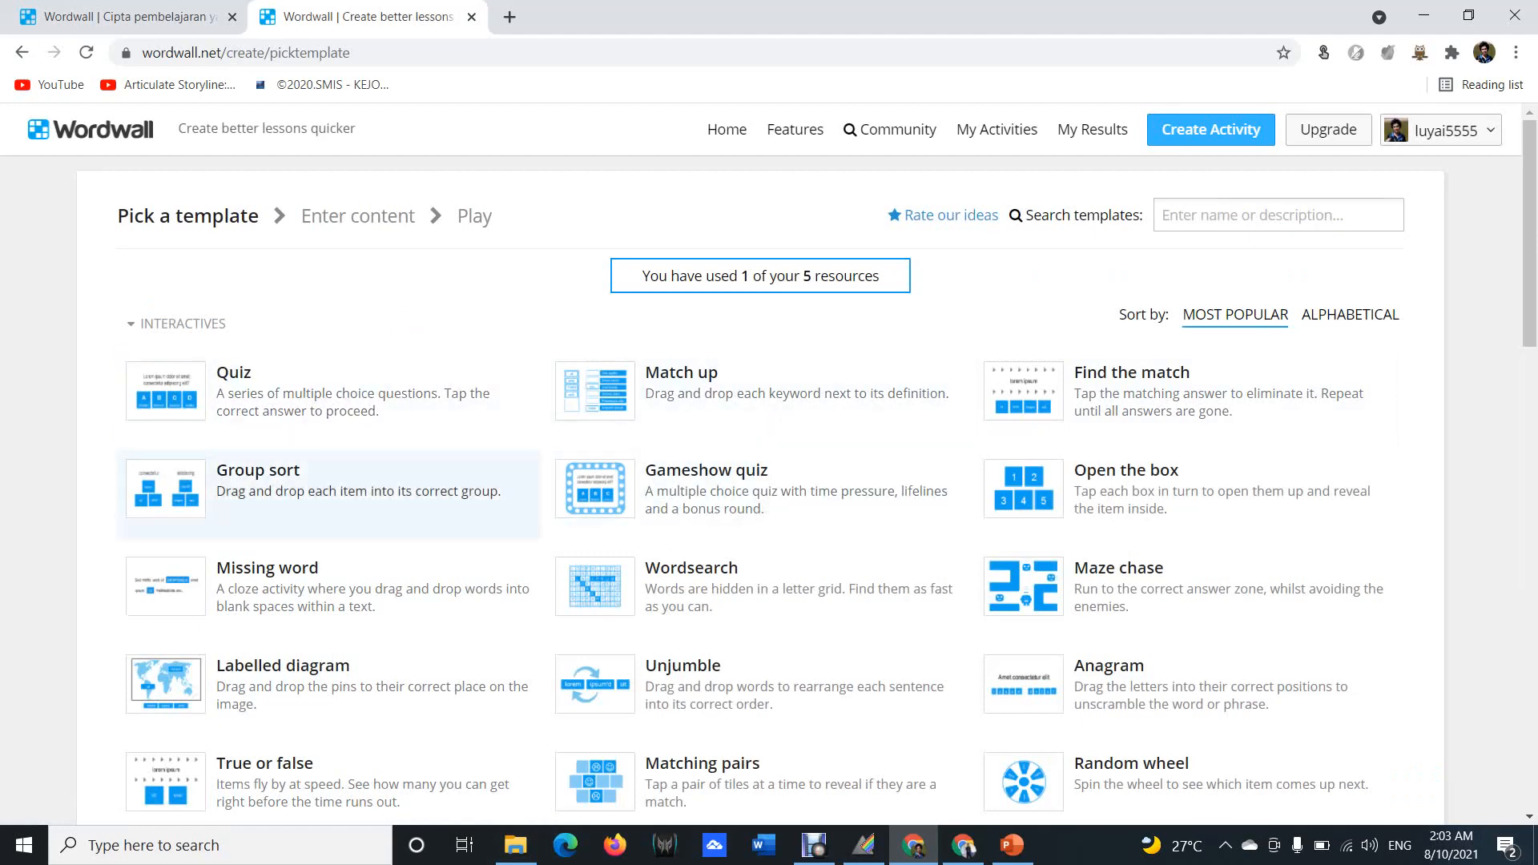
scroll(328, 476, "down", 1)
scroll(329, 444, "down", 2)
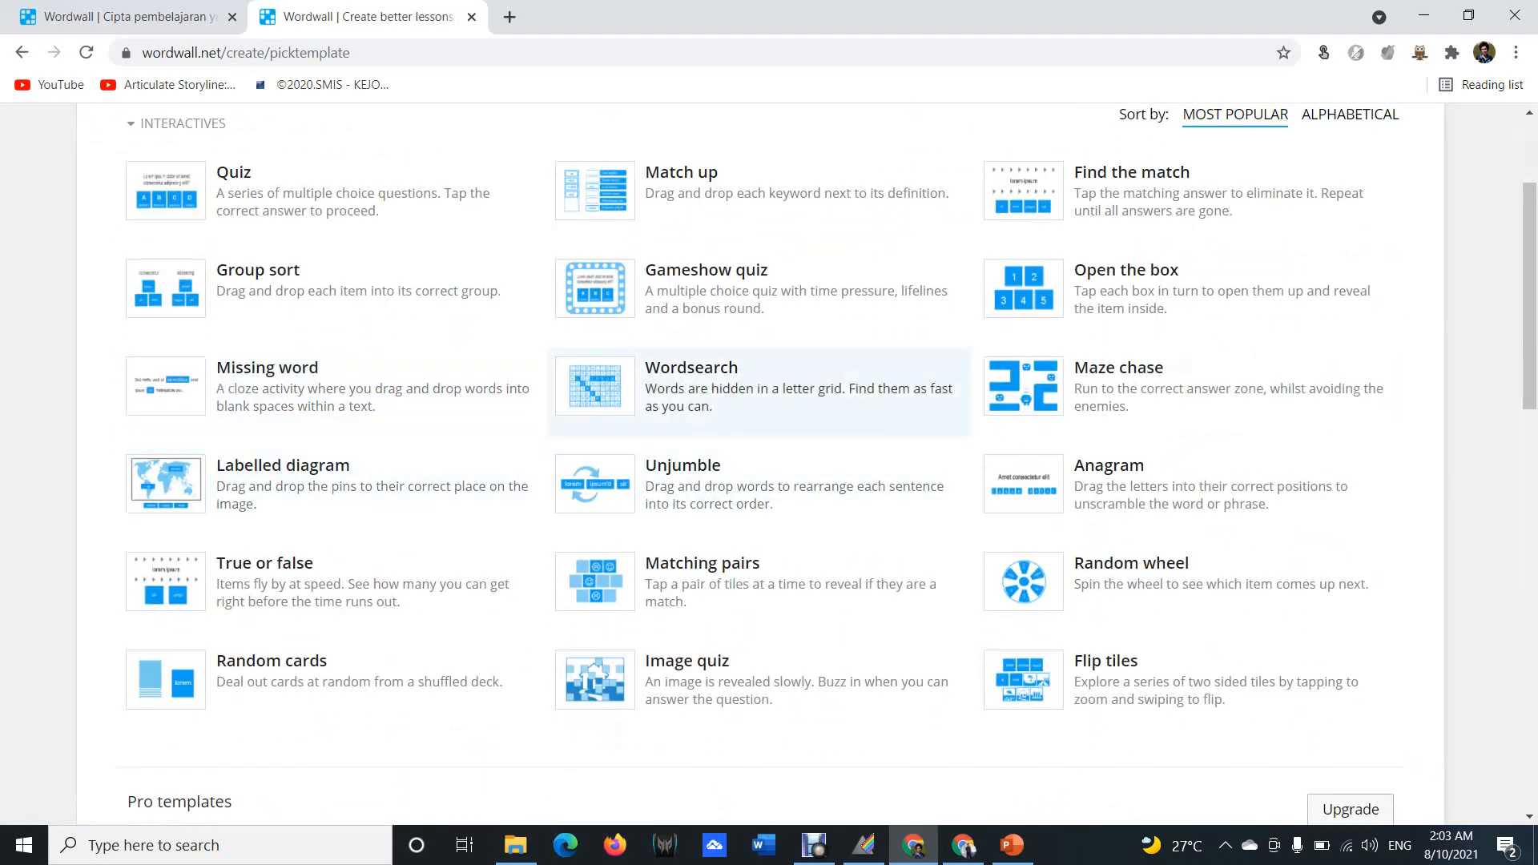
scroll(759, 392, "up", 2)
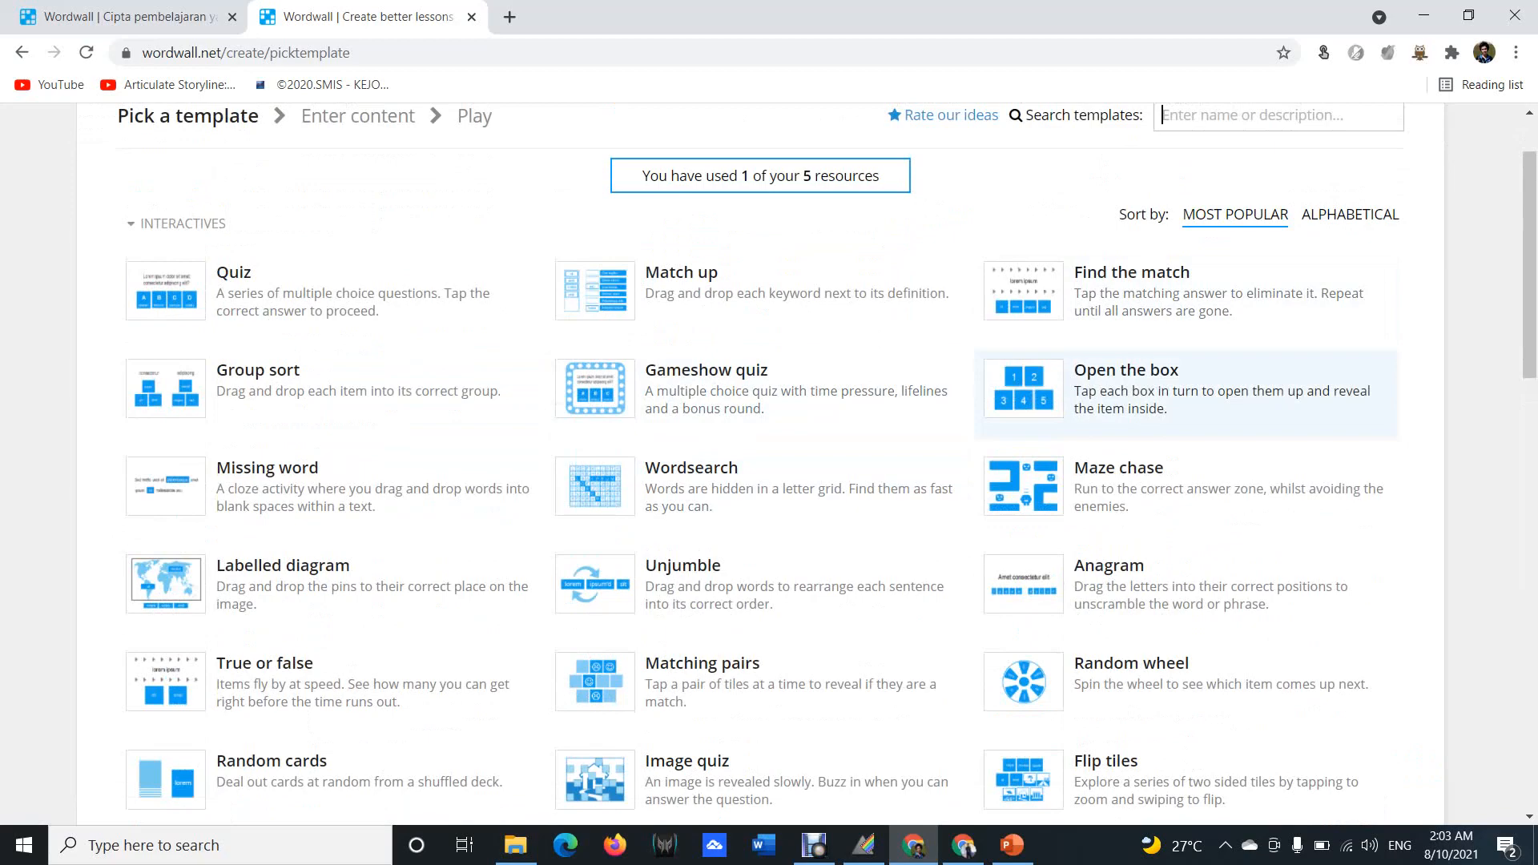
scroll(759, 392, "down", 3)
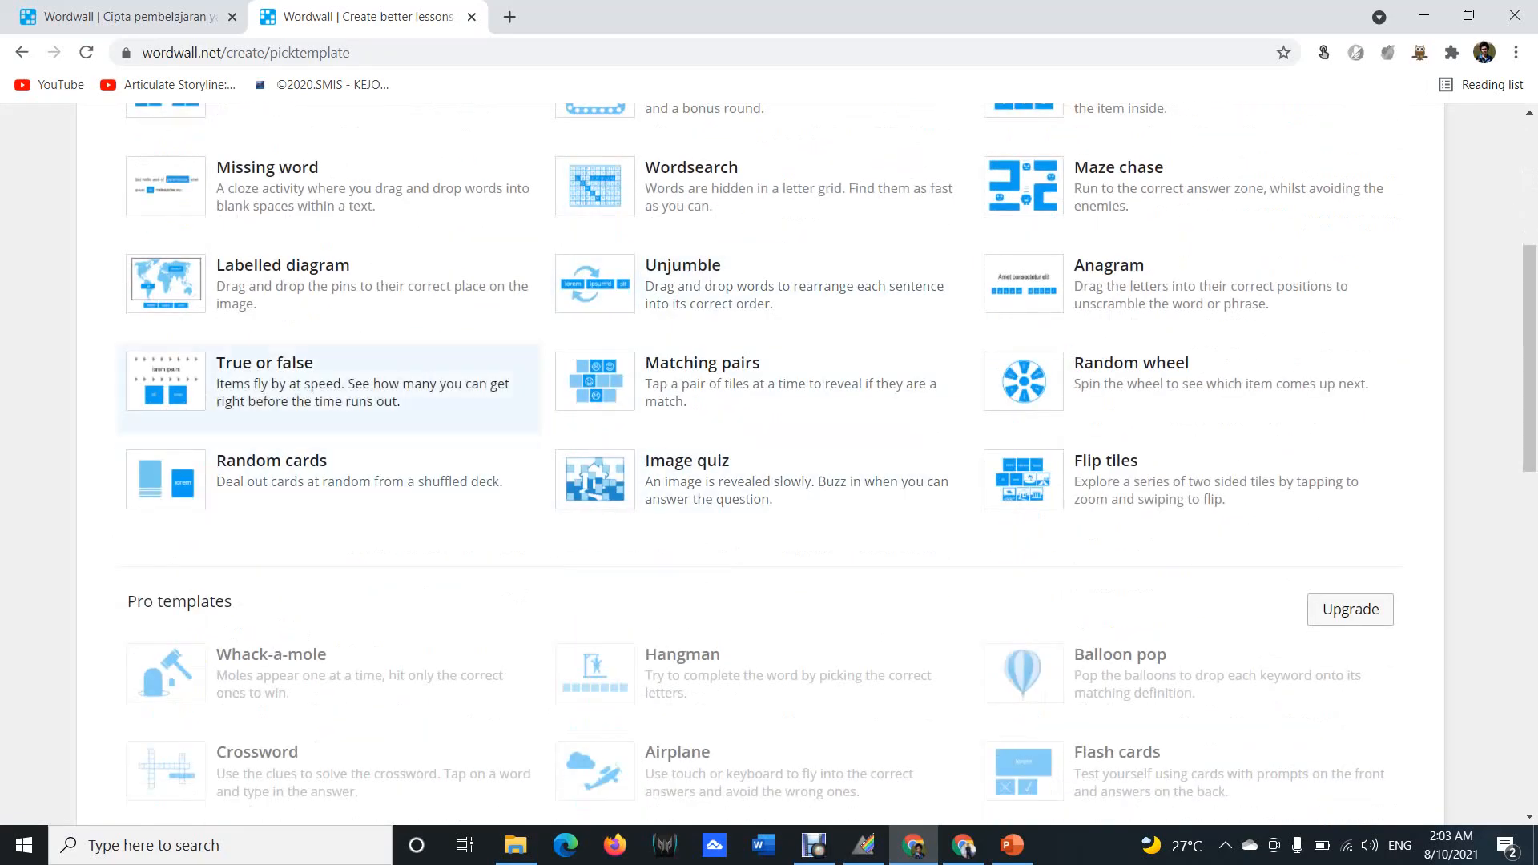
scroll(759, 392, "up", 2)
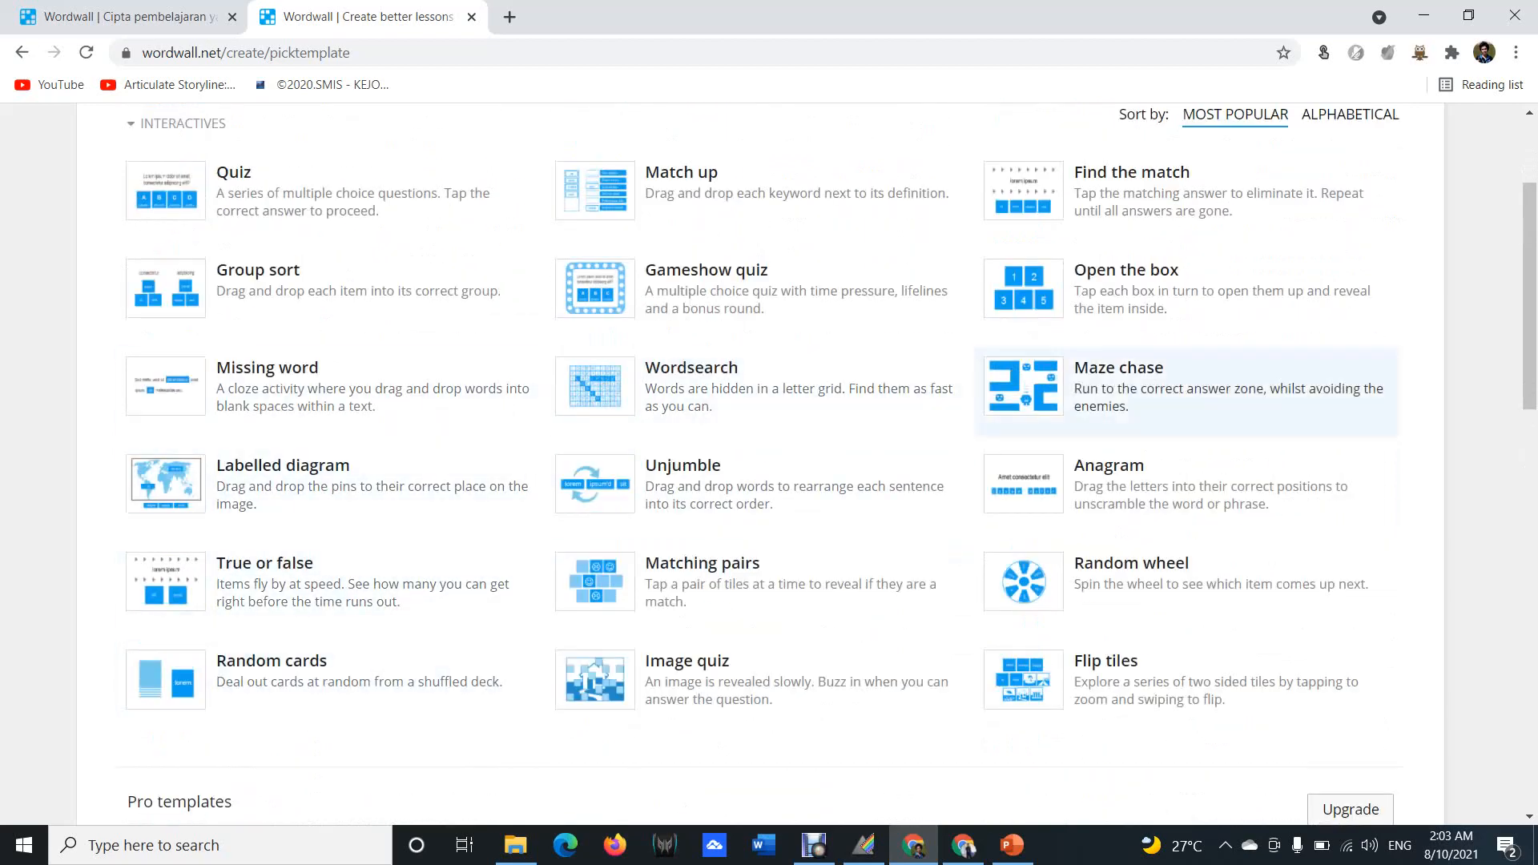
scroll(1190, 497, "up", 1)
scroll(1186, 304, "up", 2)
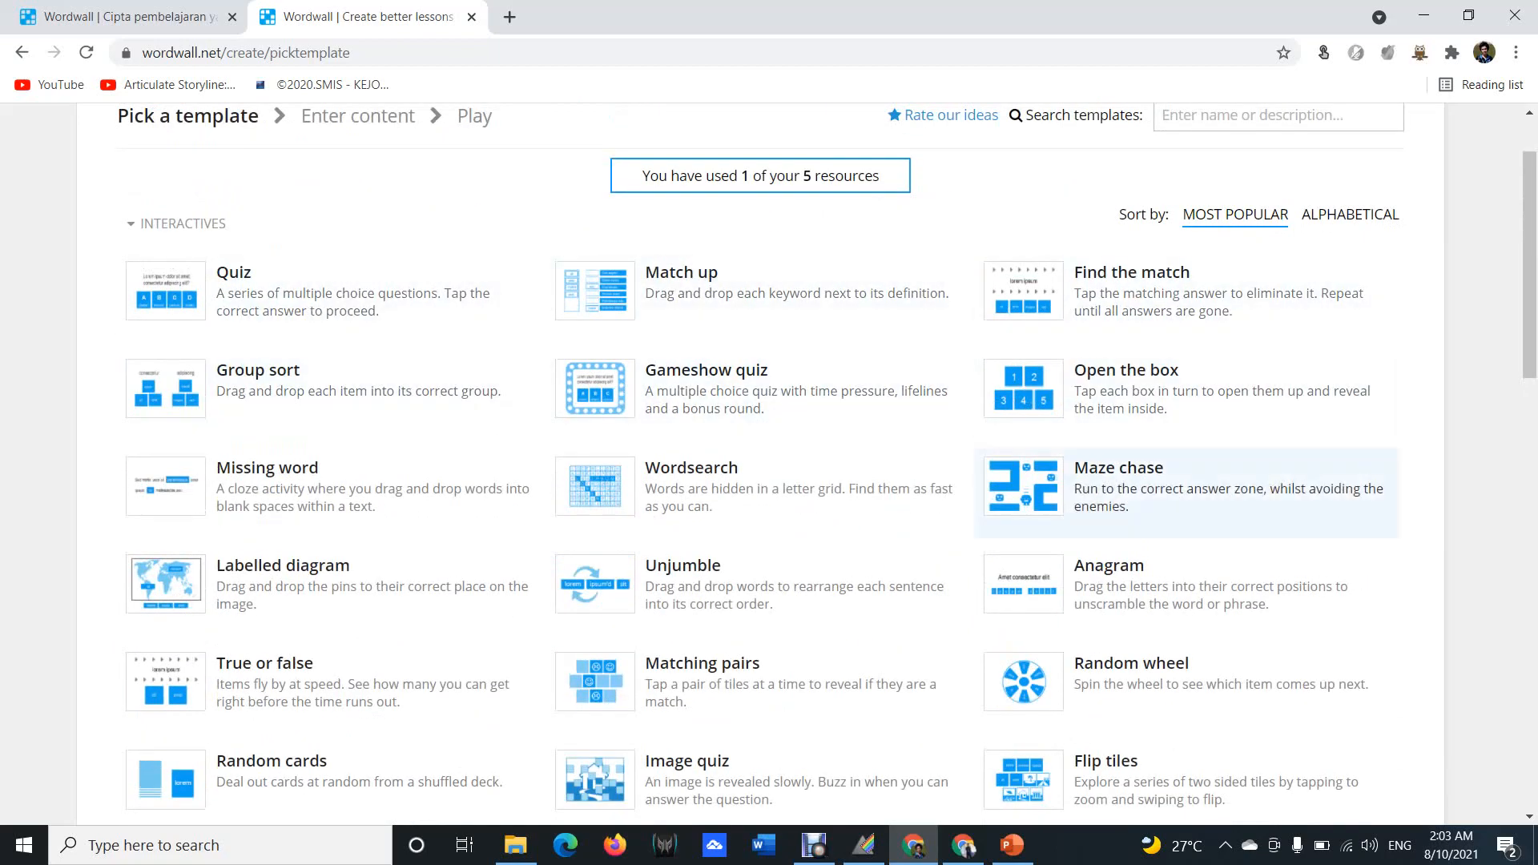
scroll(1186, 401, "down", 6)
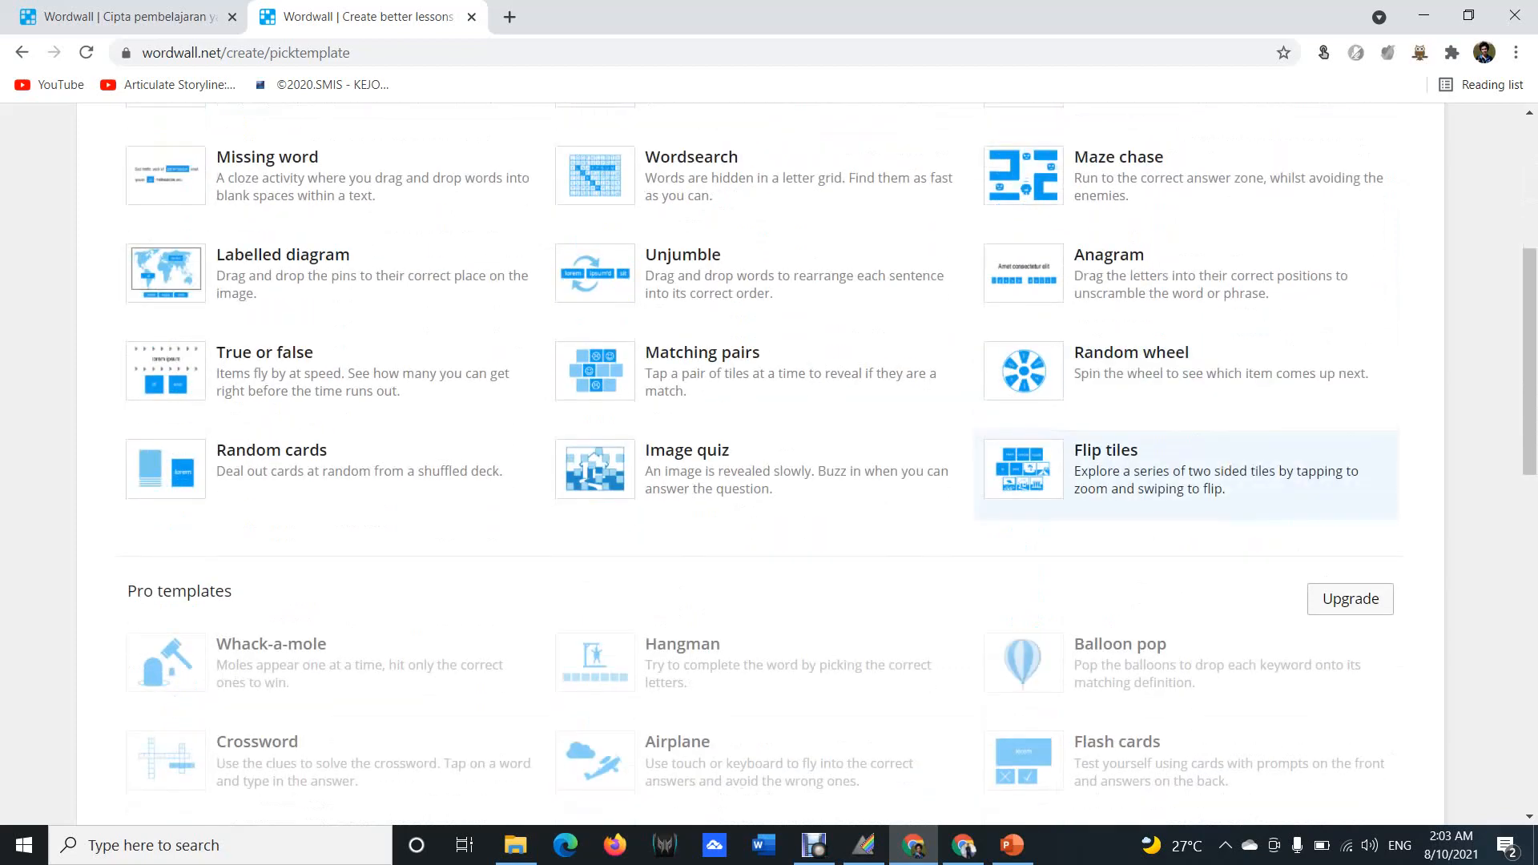
scroll(769, 464, "up", 7)
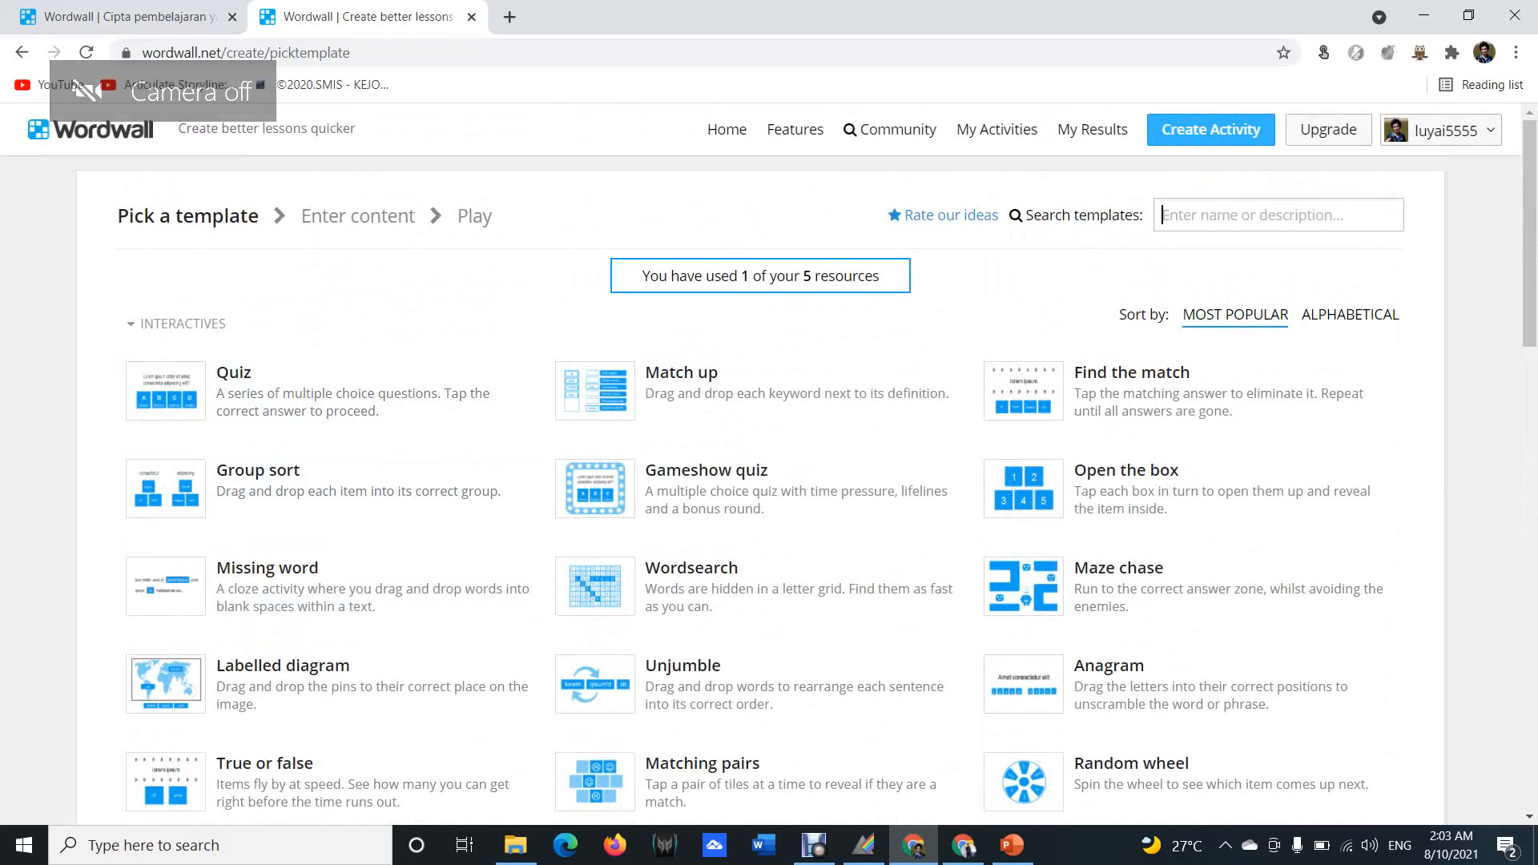
Examine the Pro templates from Whack-a-mole to Maths generator and compare them with the free interactive templates.
scroll(320, 480, "down", 6)
scroll(320, 480, "down", 3)
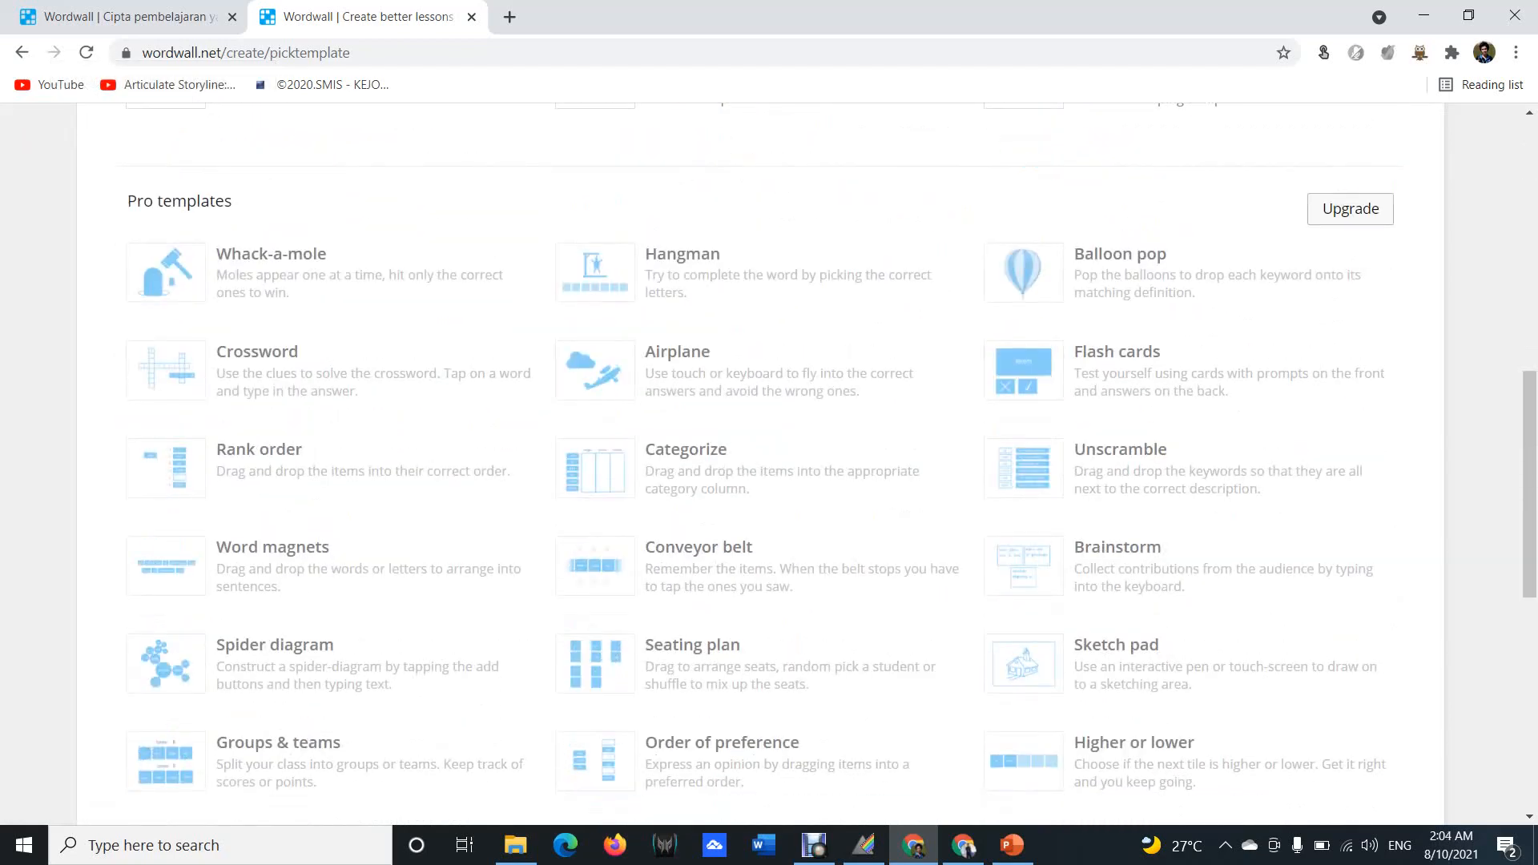
scroll(768, 460, "down", 6)
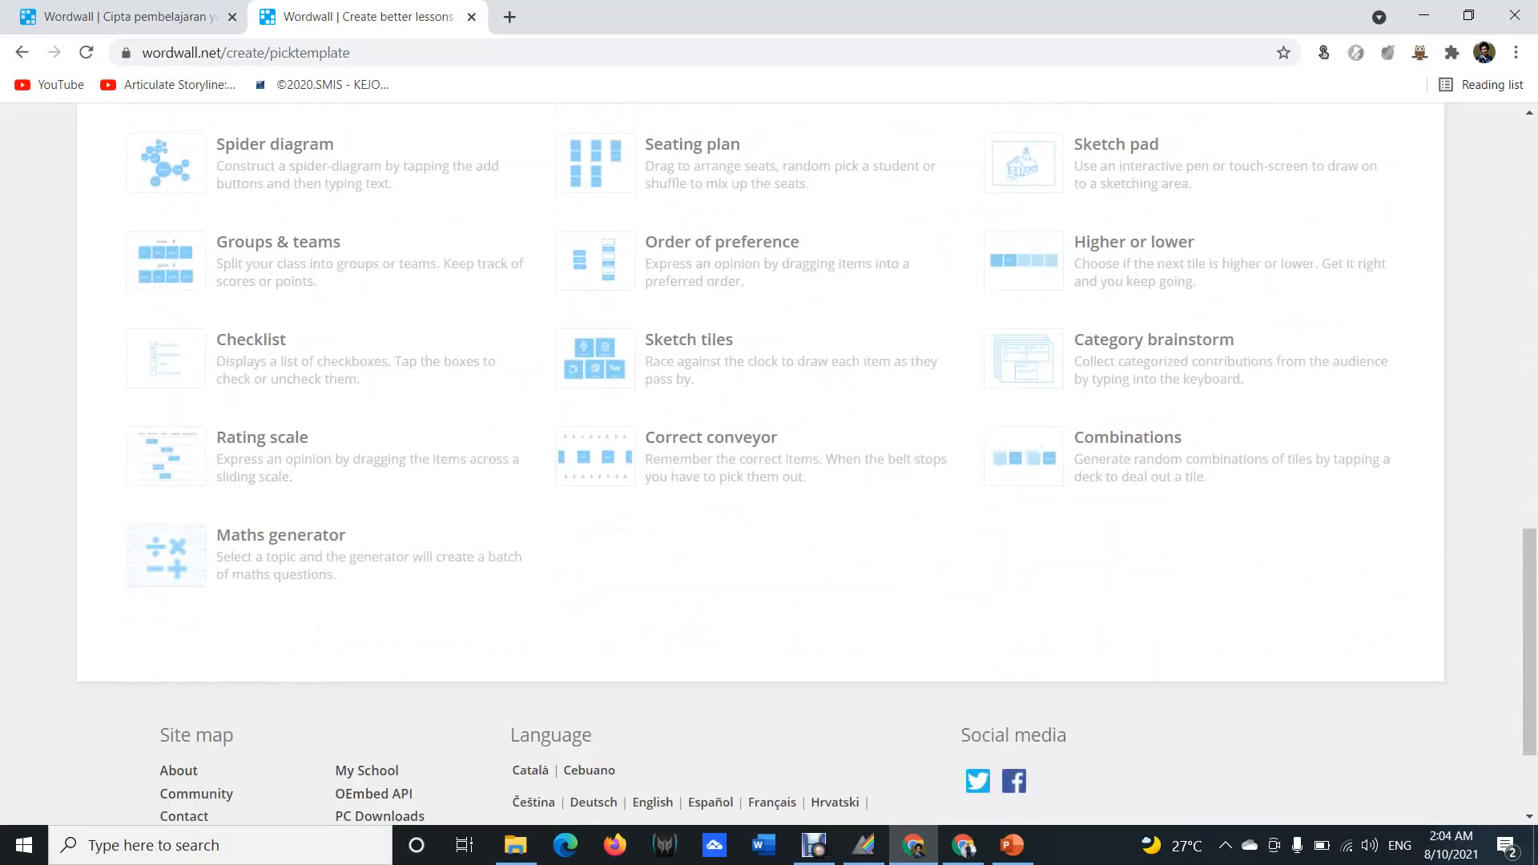
scroll(769, 465, "up", 4)
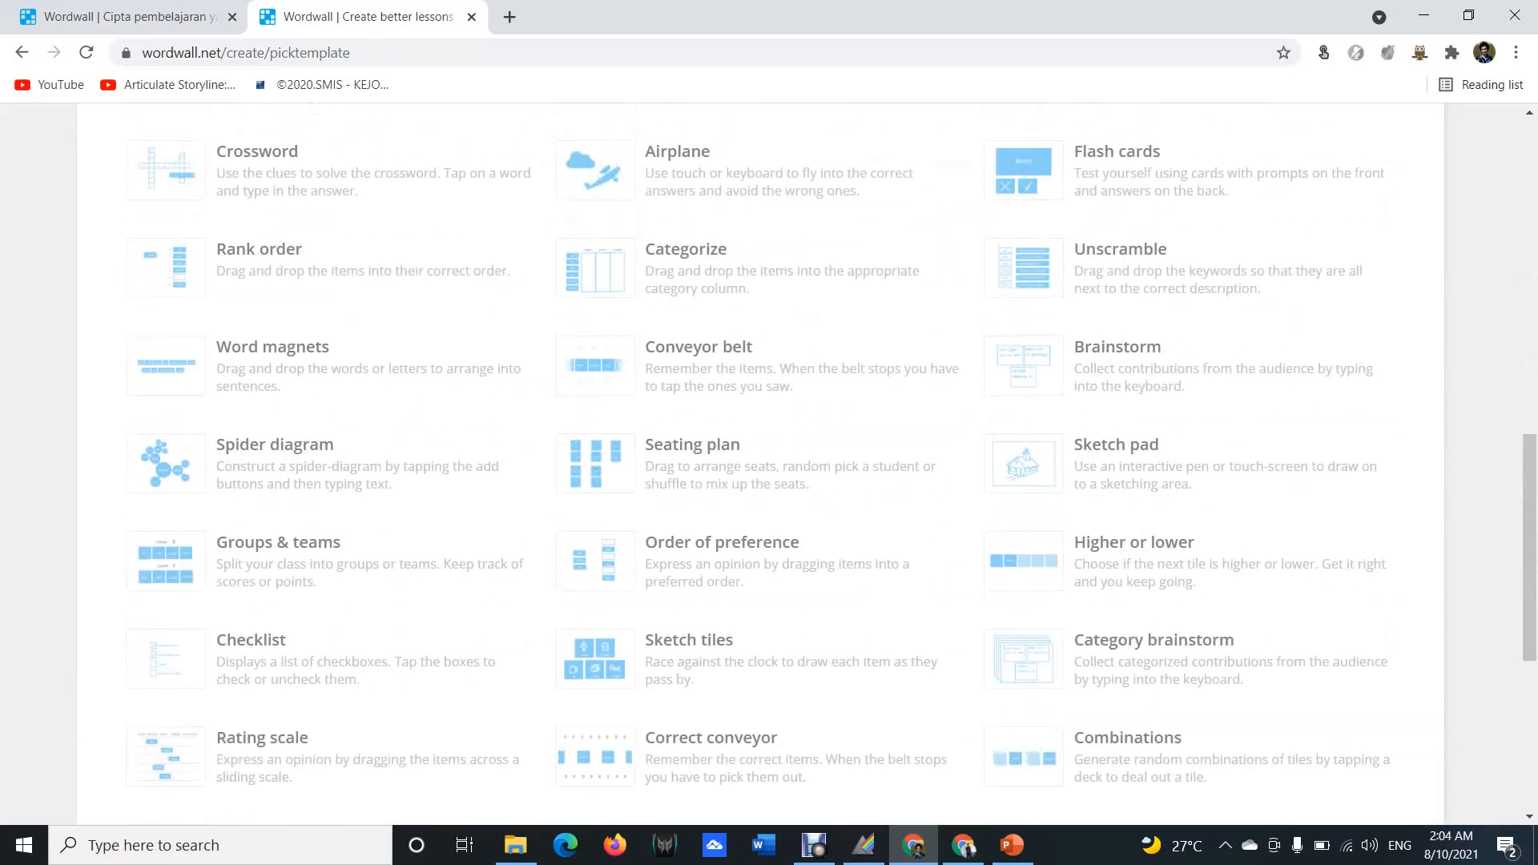
scroll(769, 465, "up", 5)
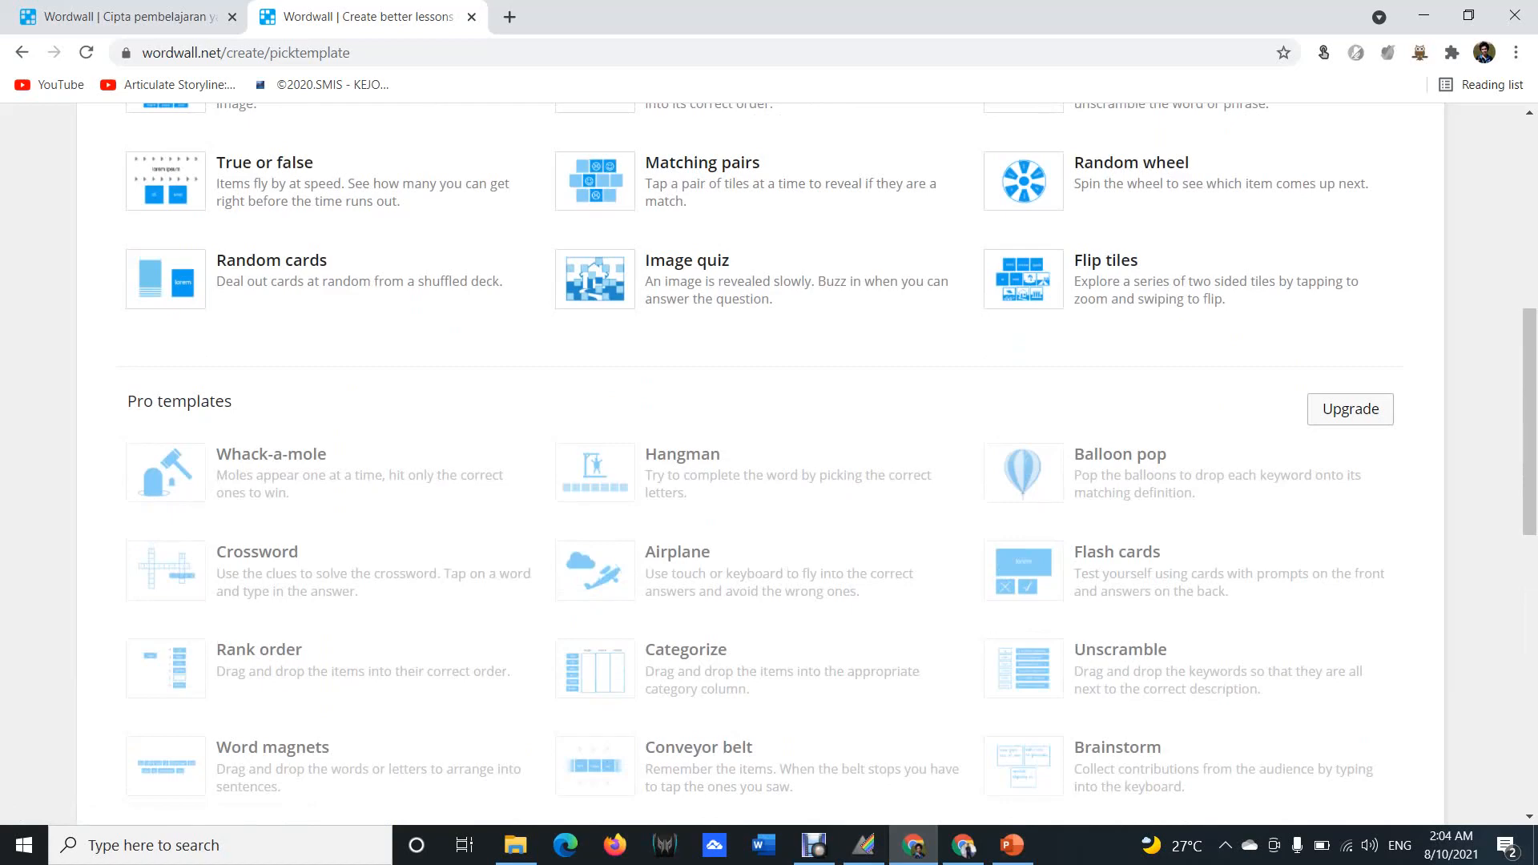
scroll(769, 448, "up", 1)
scroll(1350, 509, "up", 4)
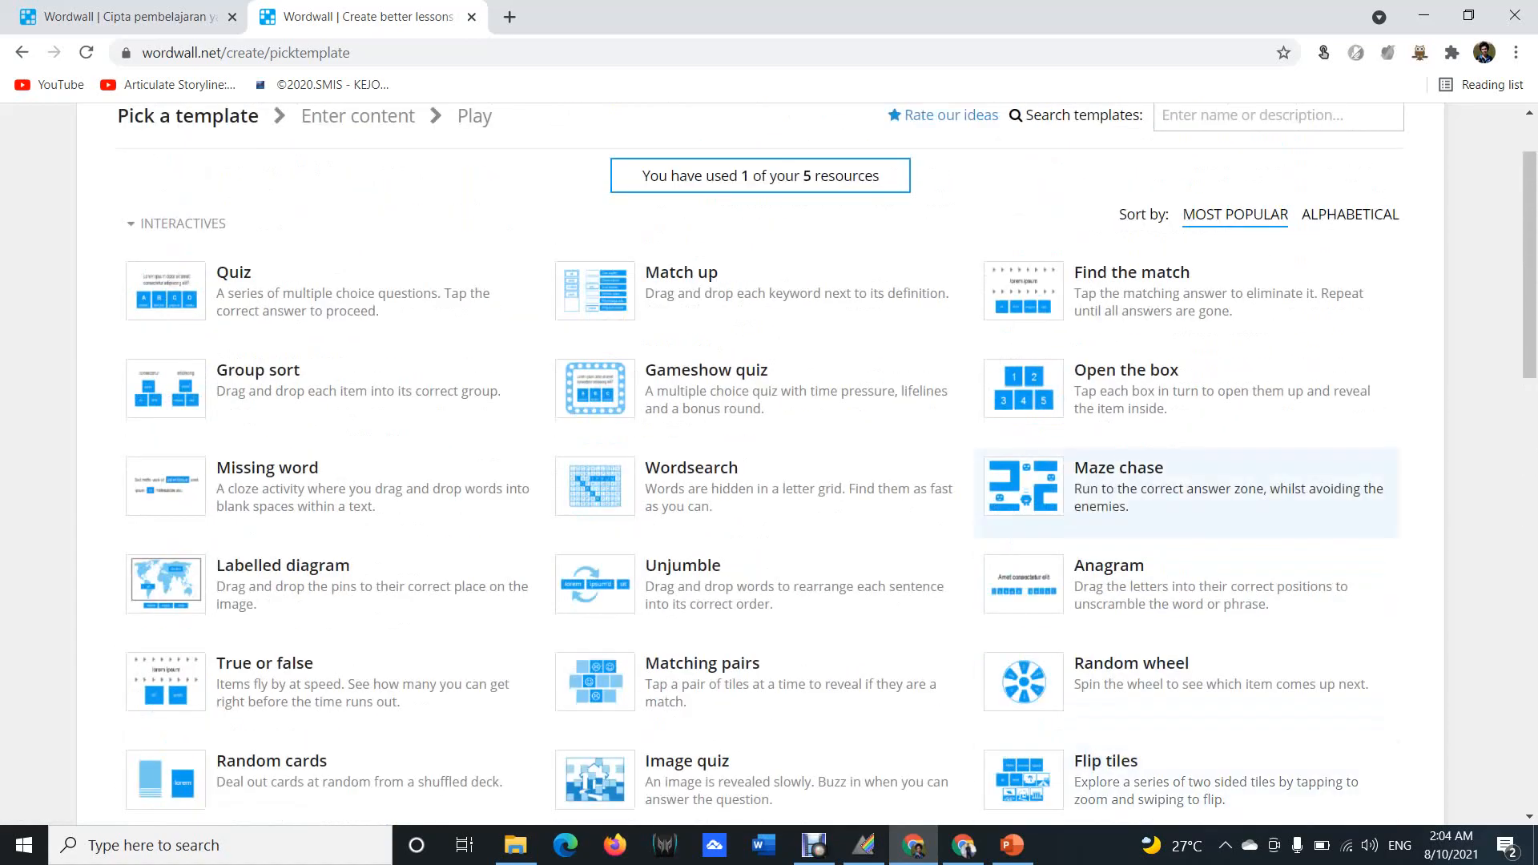
scroll(329, 391, "down", 1)
scroll(328, 576, "down", 2)
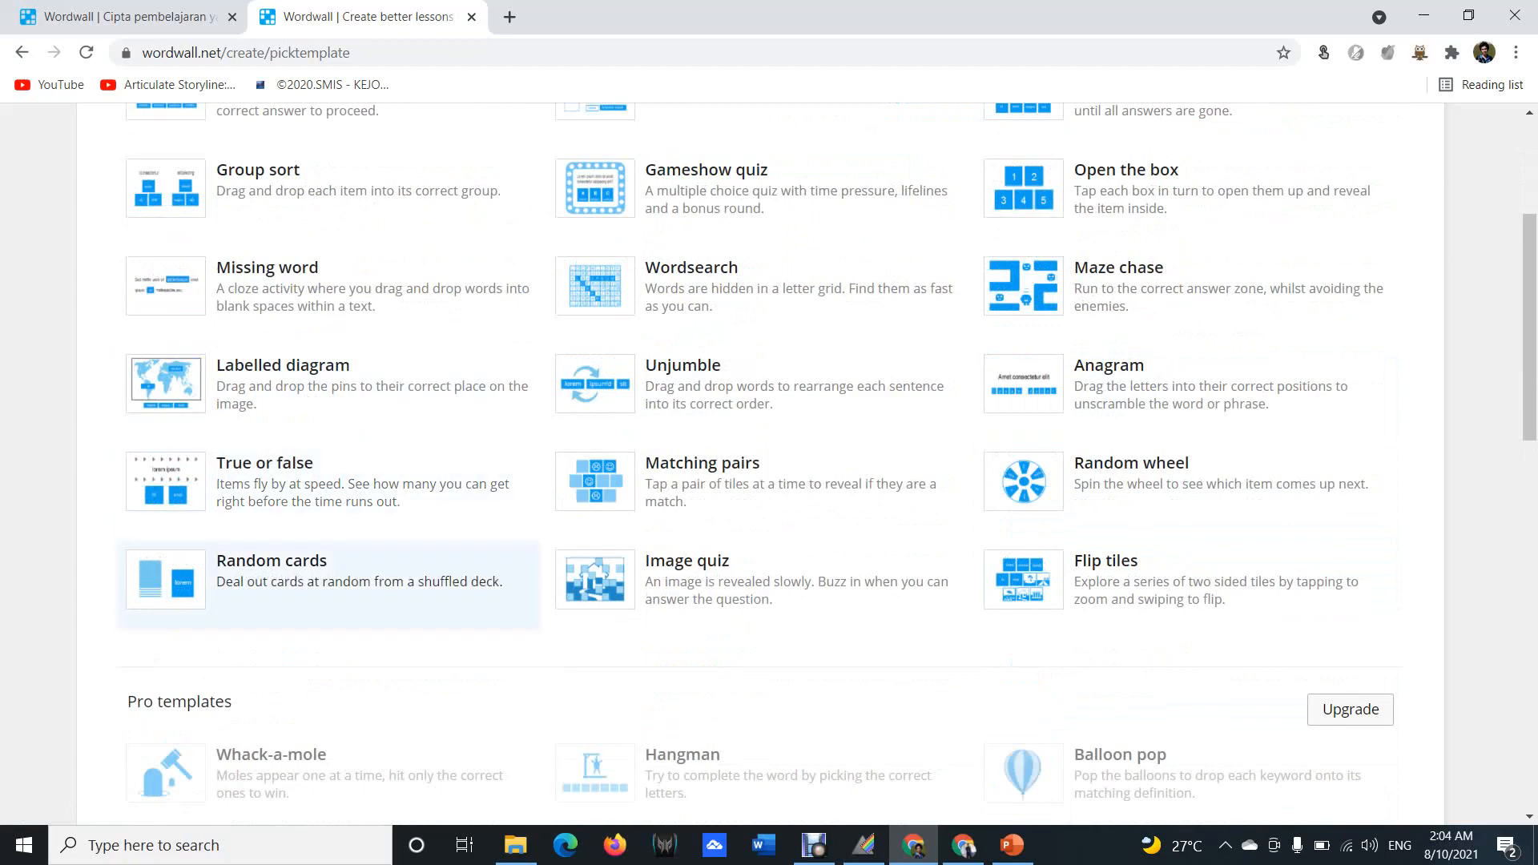
scroll(1185, 585, "up", 3)
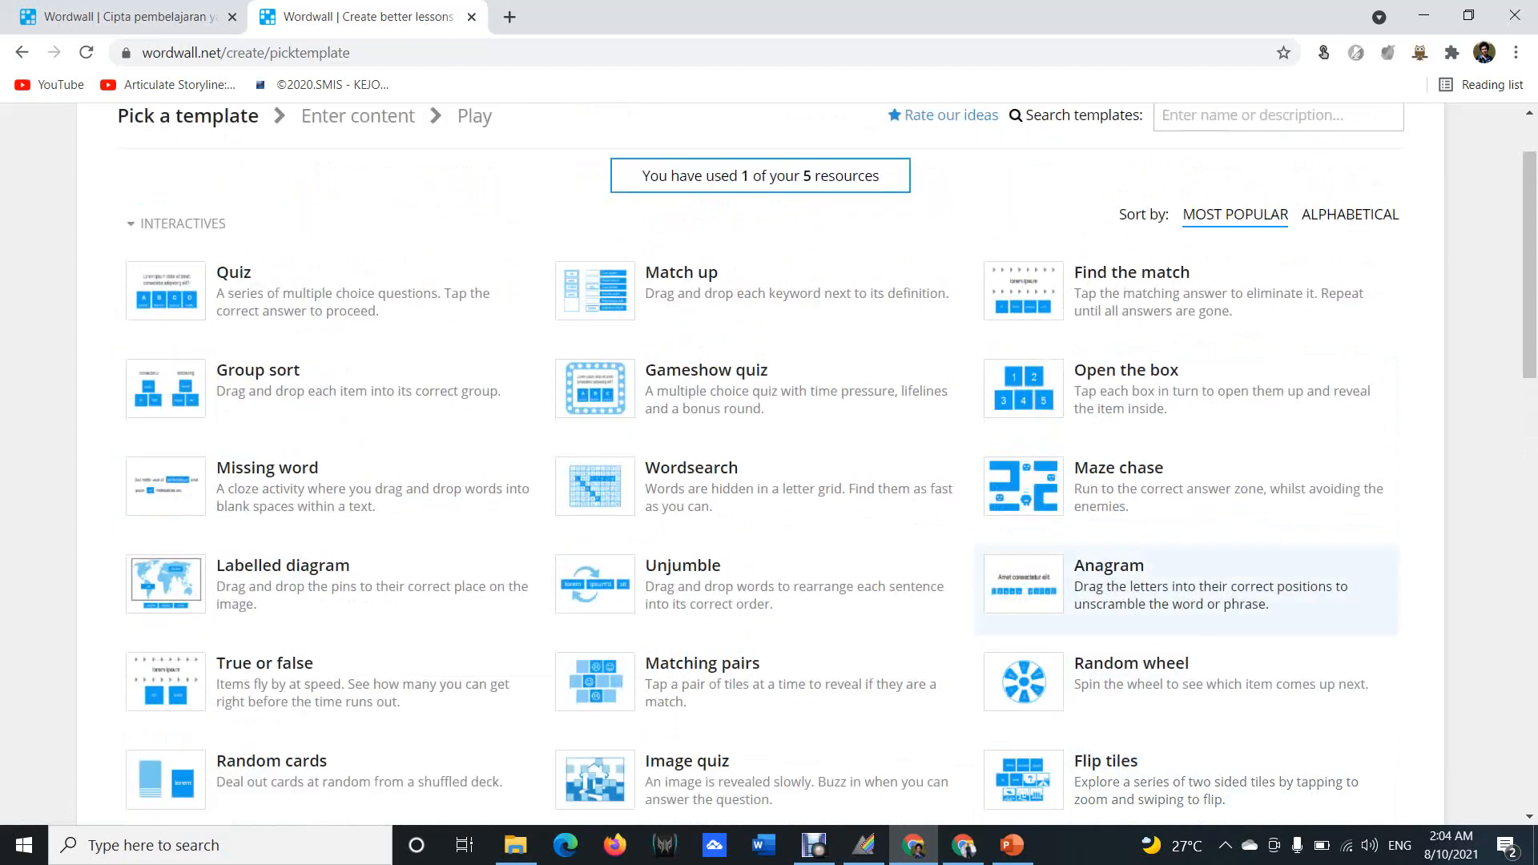
scroll(769, 465, "up", 1)
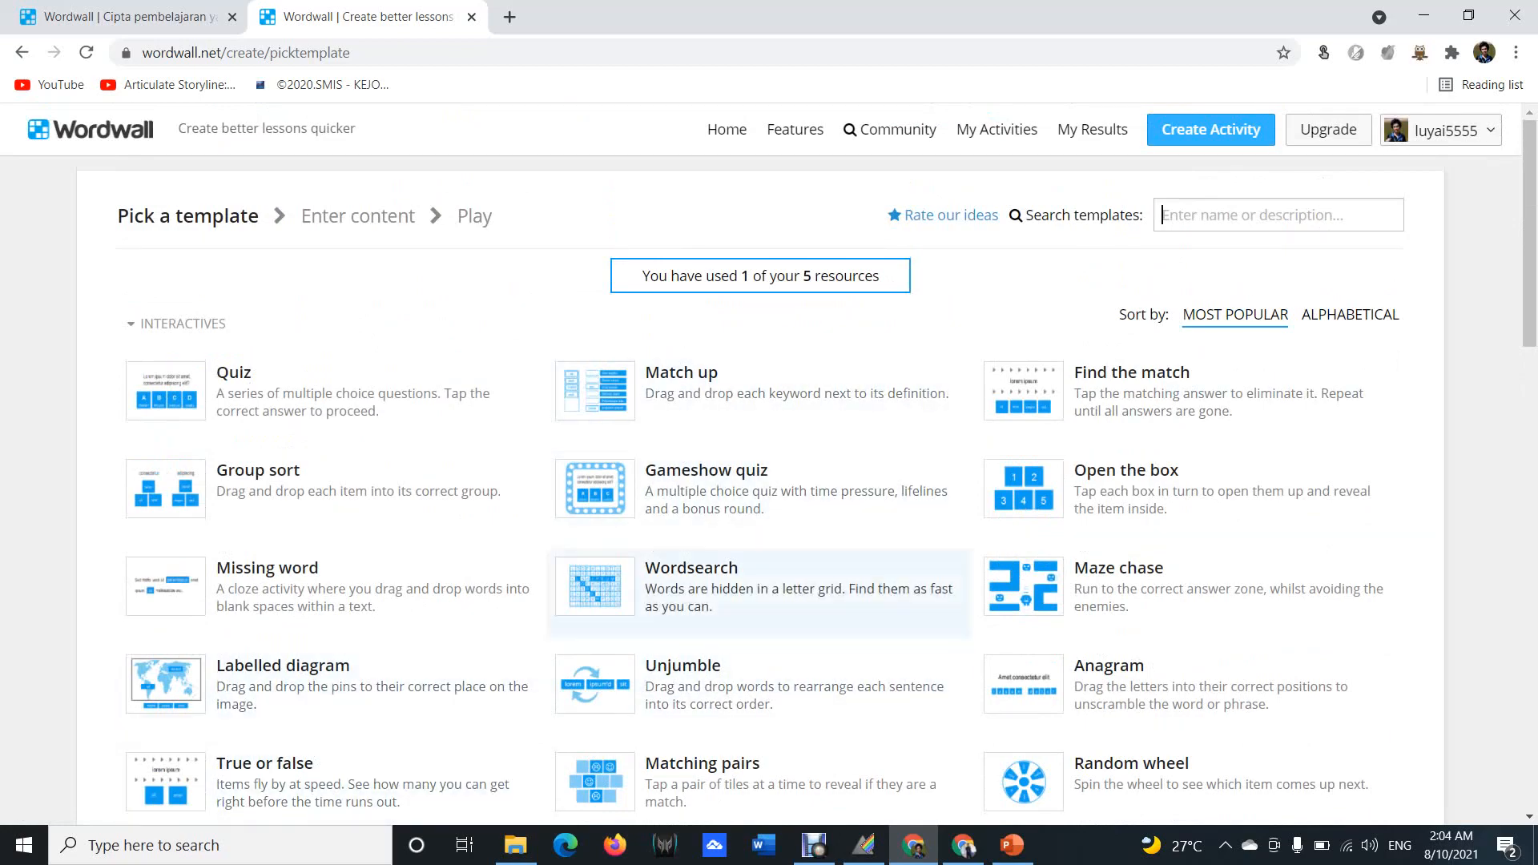
scroll(753, 585, "down", 2)
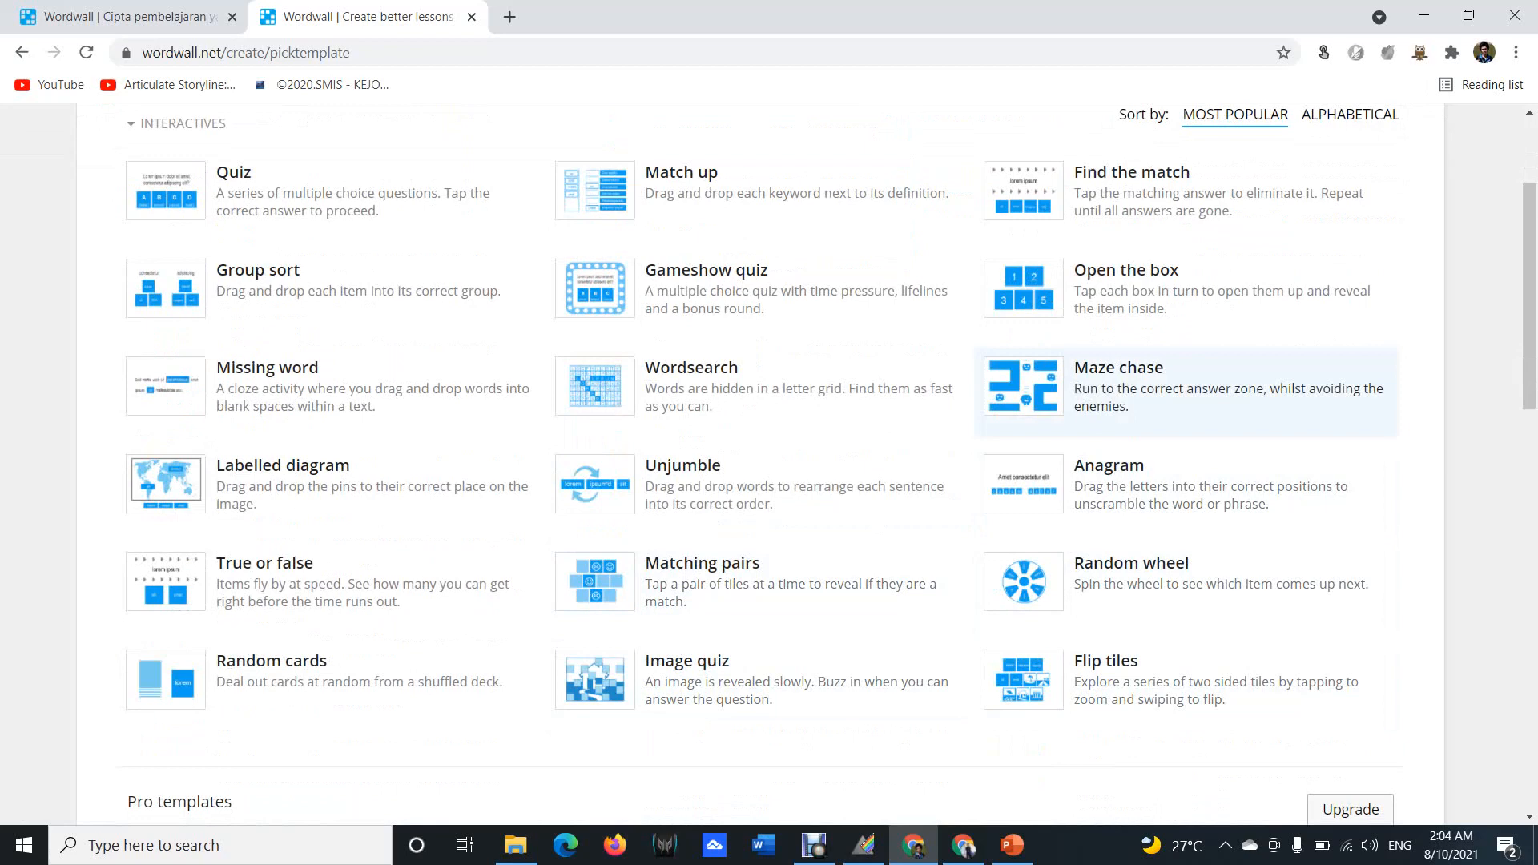
Choose the Maze chase template for the new activity and select its default title for replacement.
left_click(1185, 391)
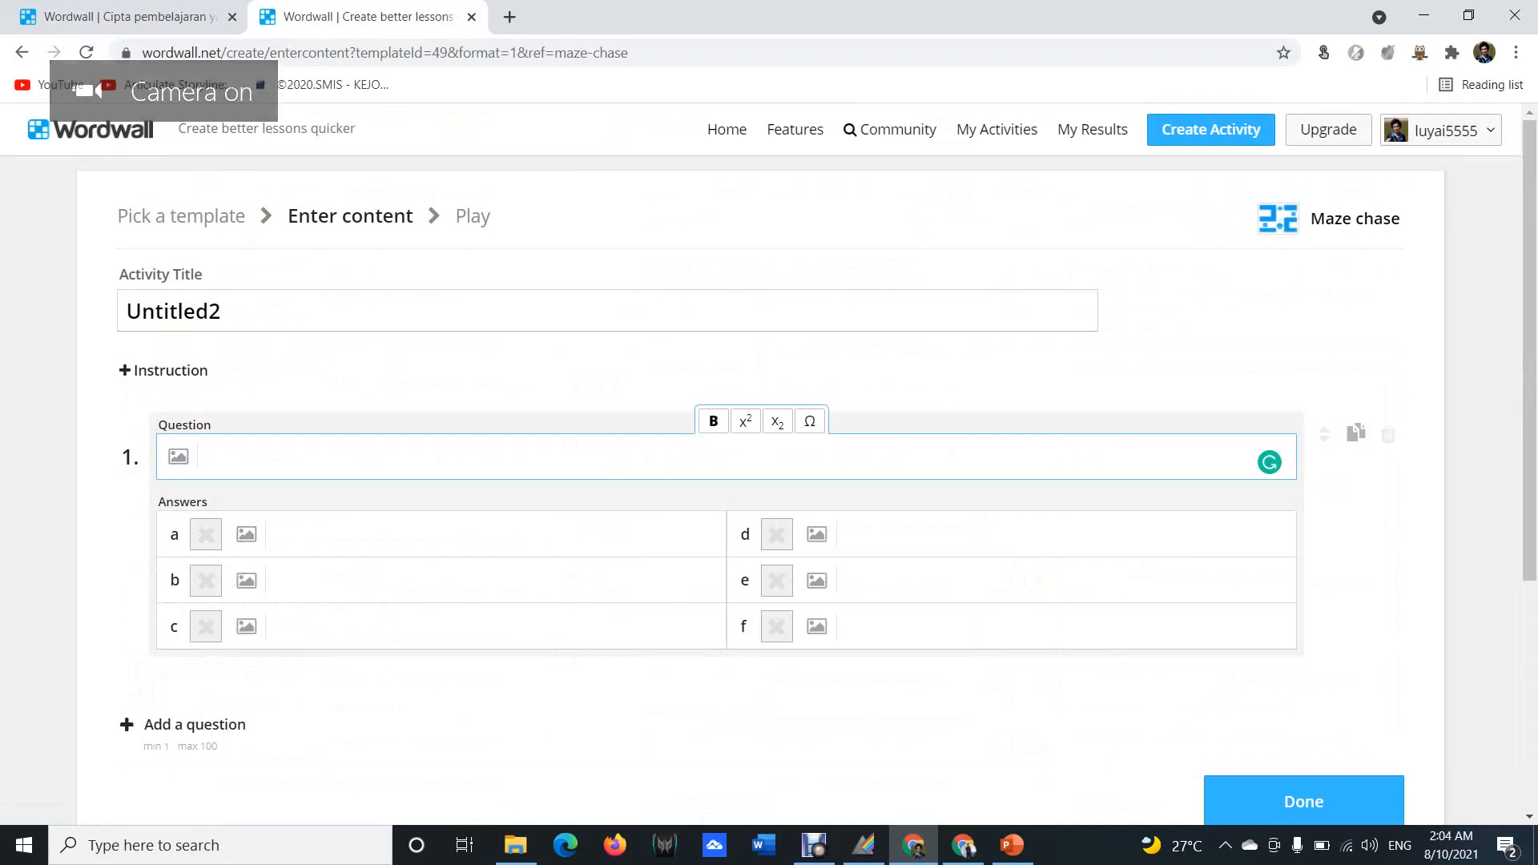
left_click_drag(232, 312, 120, 313)
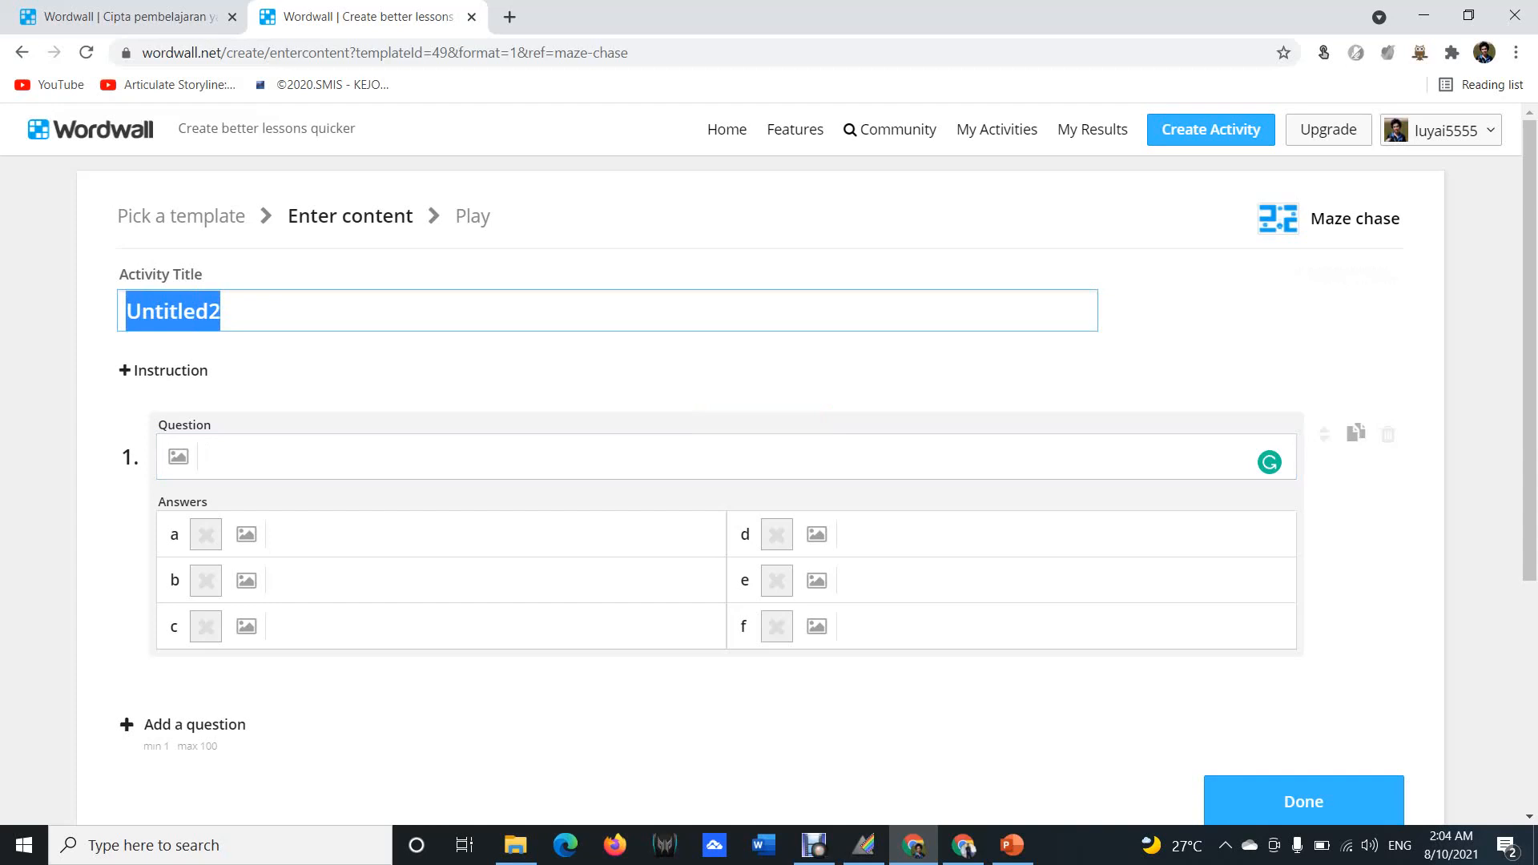
type("GIGI")
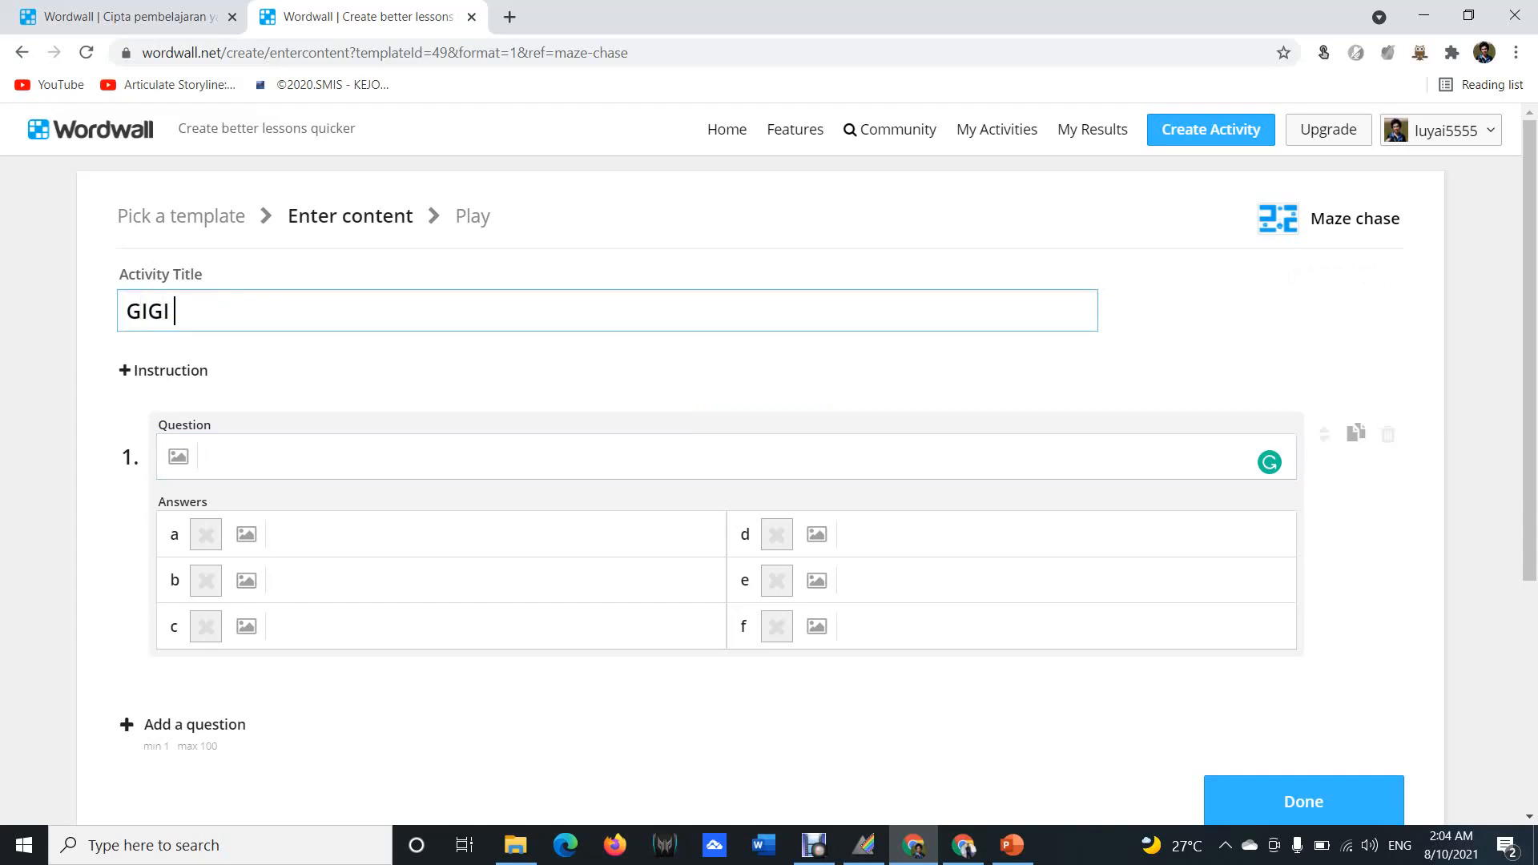
type("UN 2")
key("BackSpace")
key("BackSpace")
key("BackSpace")
key("BackSpace")
key("BackSpace")
key("BackSpace")
key("BackSpace")
key("BackSpace")
key("BackSpace")
key("BackSpace")
key("BackSpace")
key("BackSpace")
Title the activity "BENDA HIDUP DAN BENDA BUKAN HIDUP TAHUN 1".
type("BENDA HIDUO")
key("BackSpace")
type("P DAN BE")
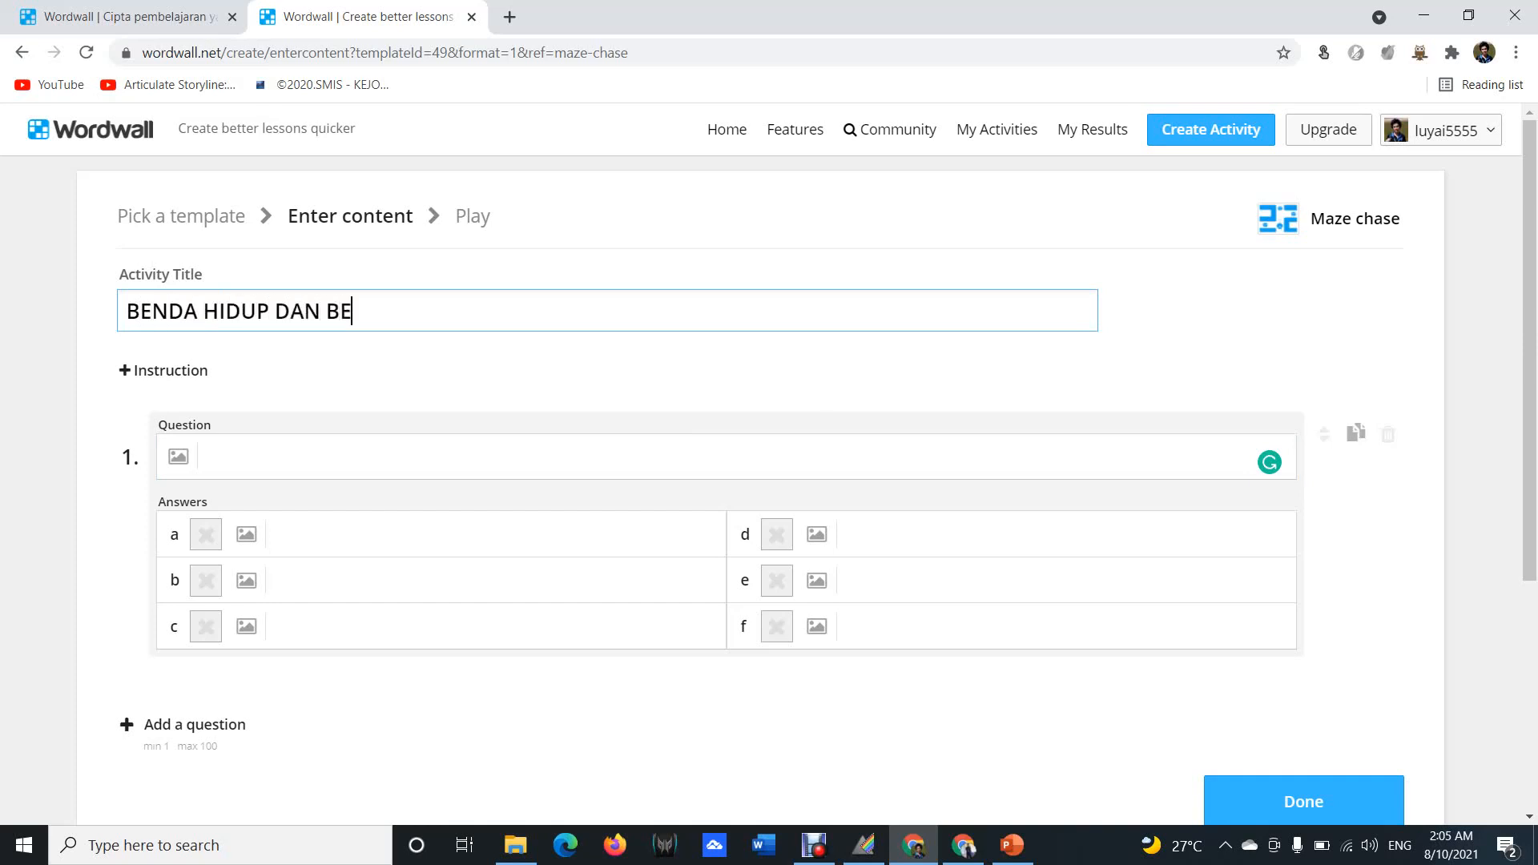
type("NDA BUKAN ")
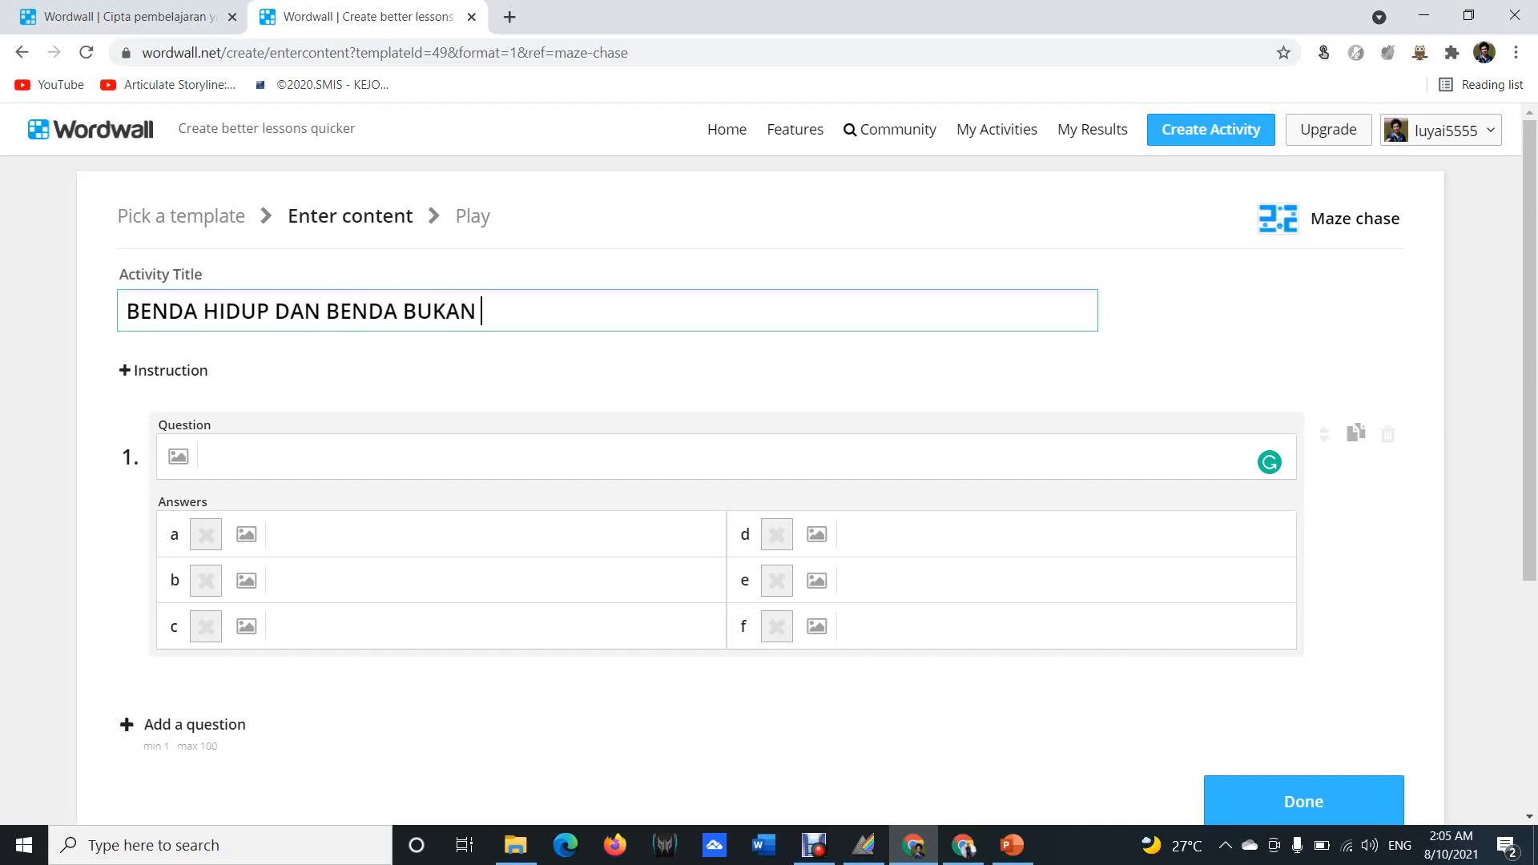
type("HIDUP TAHUN 1")
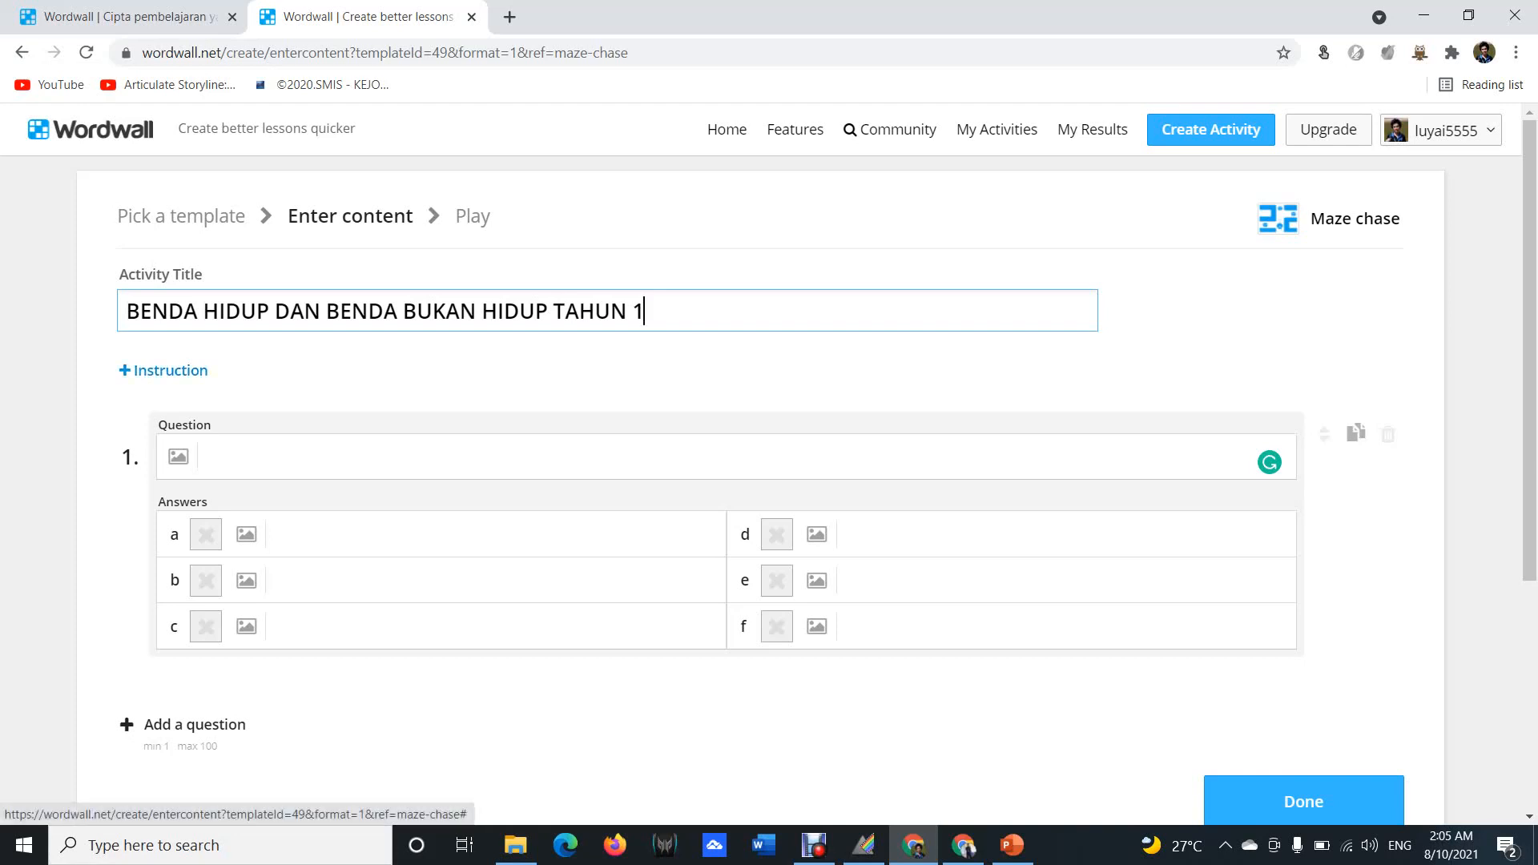
Add the optional instruction "Sila jawab semua soalan" to the activity.
left_click(163, 370)
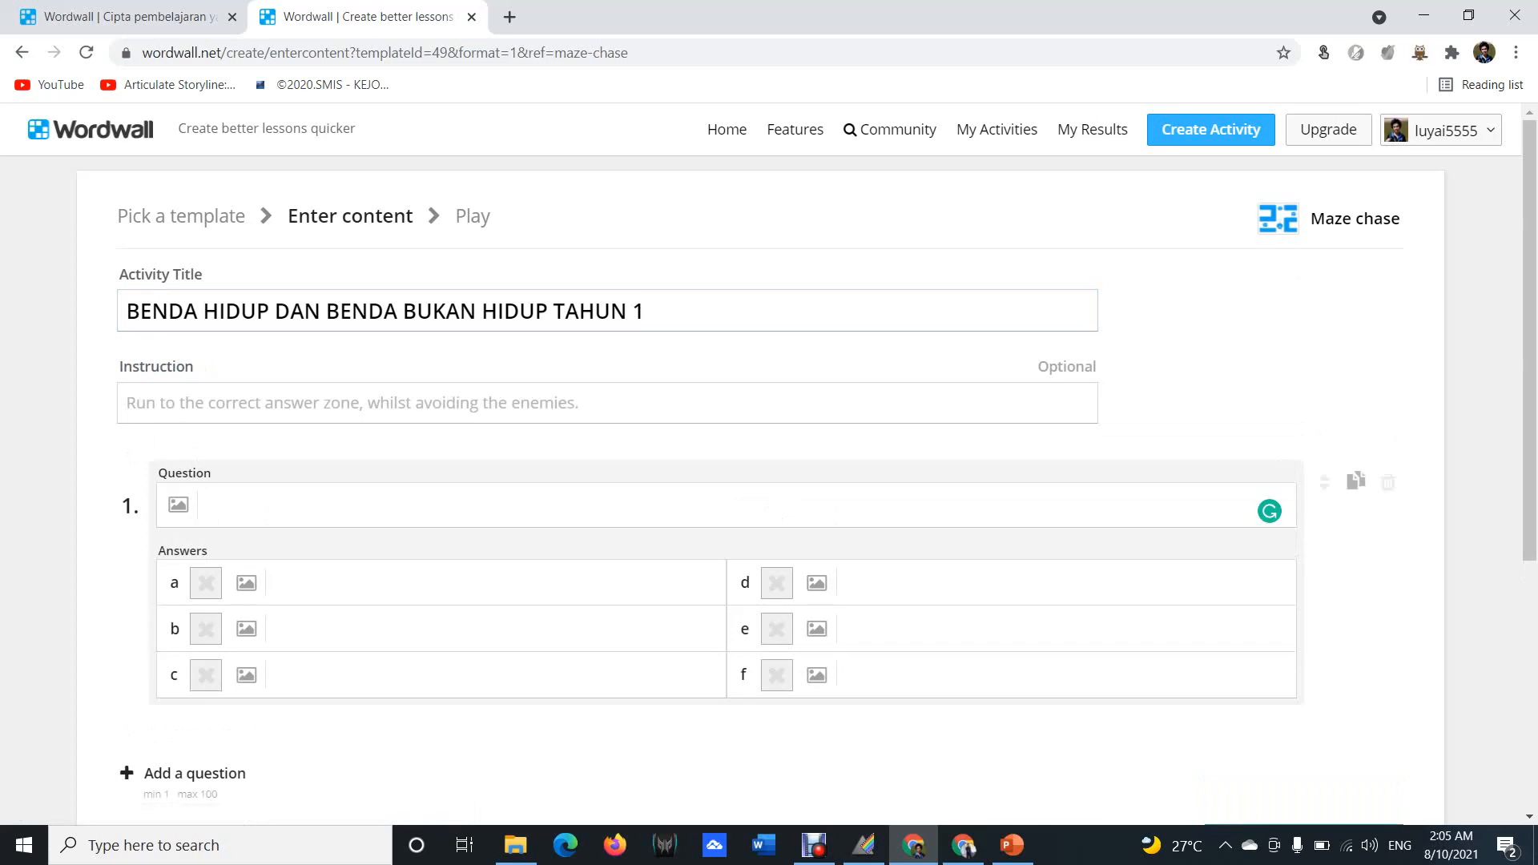
left_click(192, 403)
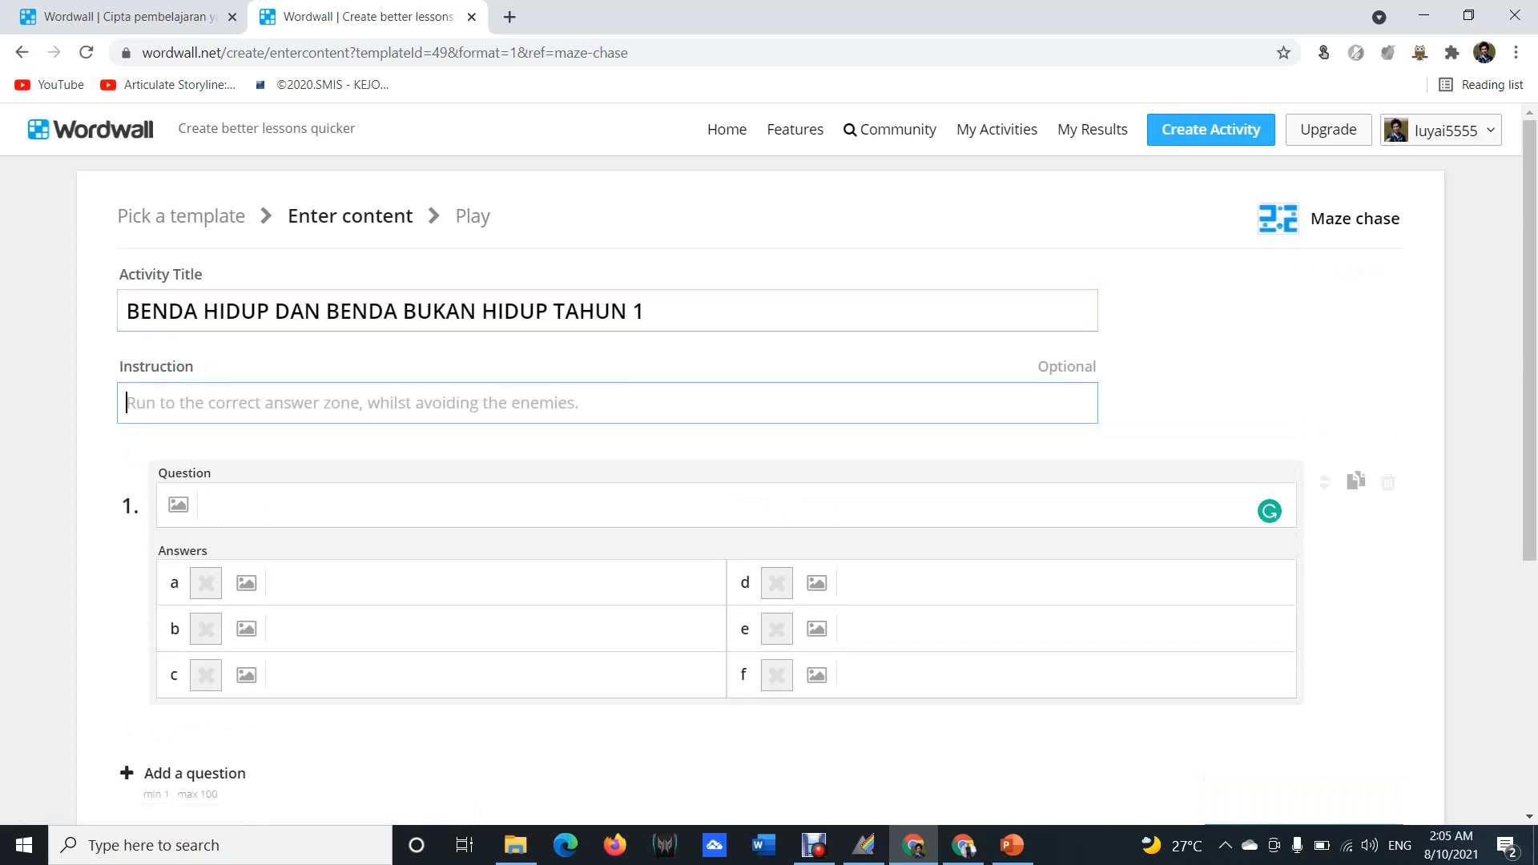
type("SILA")
key("BackSpace")
key("BackSpace")
key("BackSpace")
type("ila ")
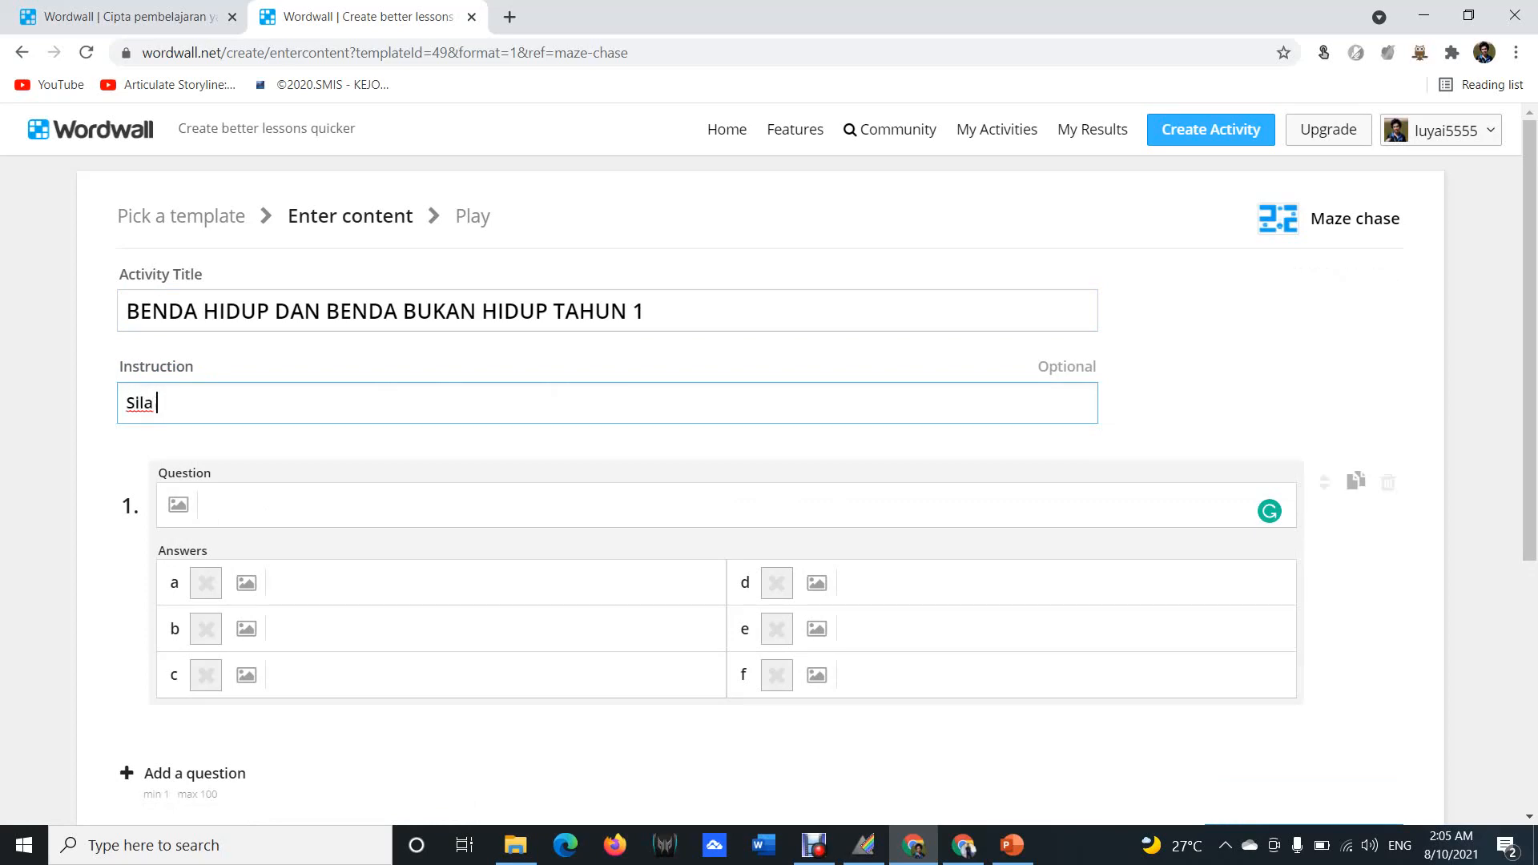
type("jawab semua soalan")
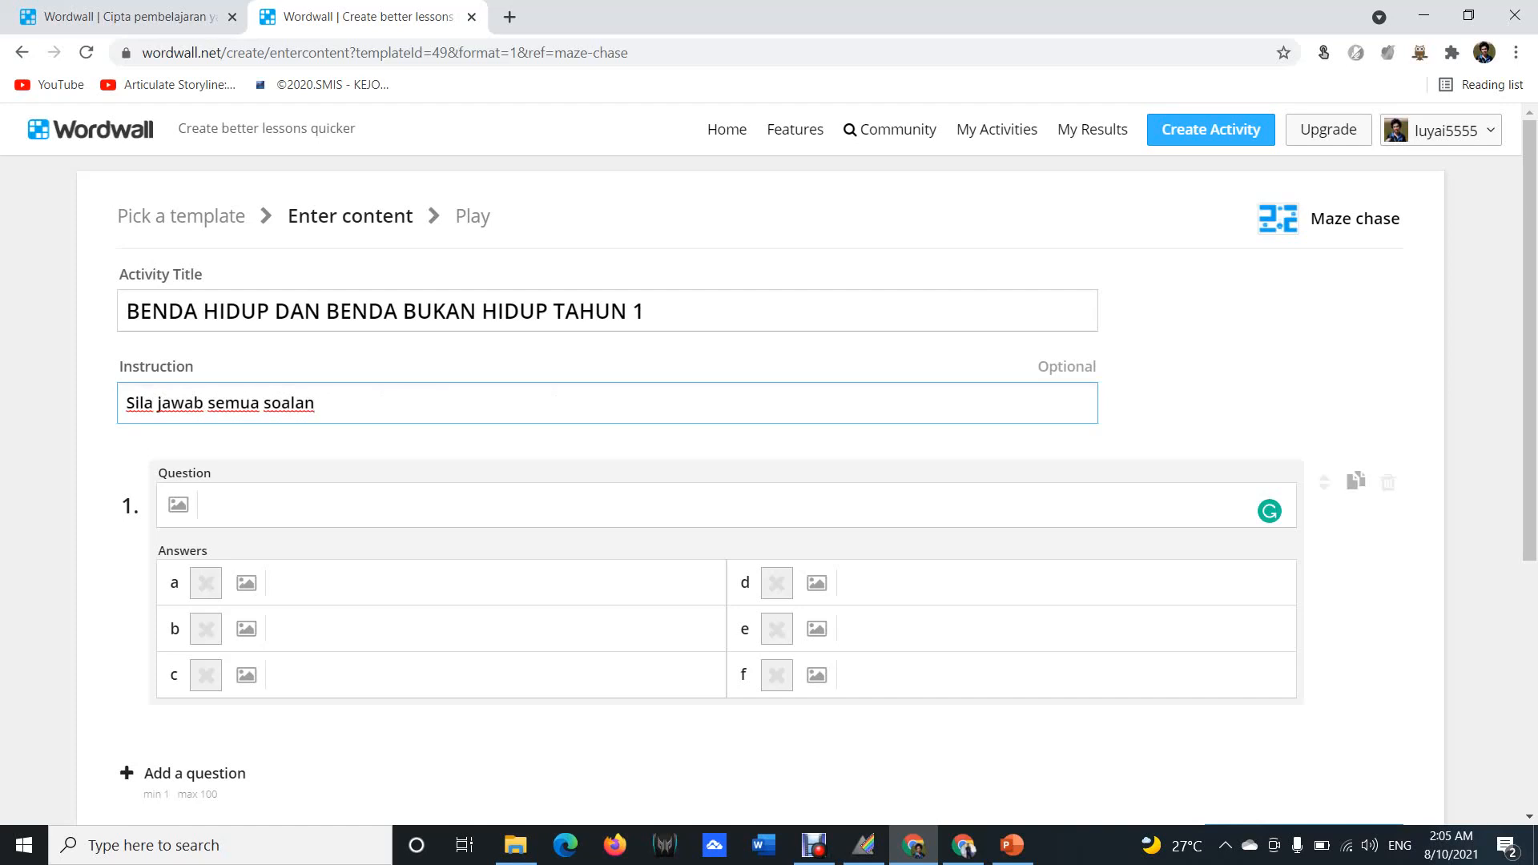
Enter question 1 as "Apakah ciri benda hidup" with answers a "Bernafas" and b "Membiak", both marked correct.
left_click(206, 505)
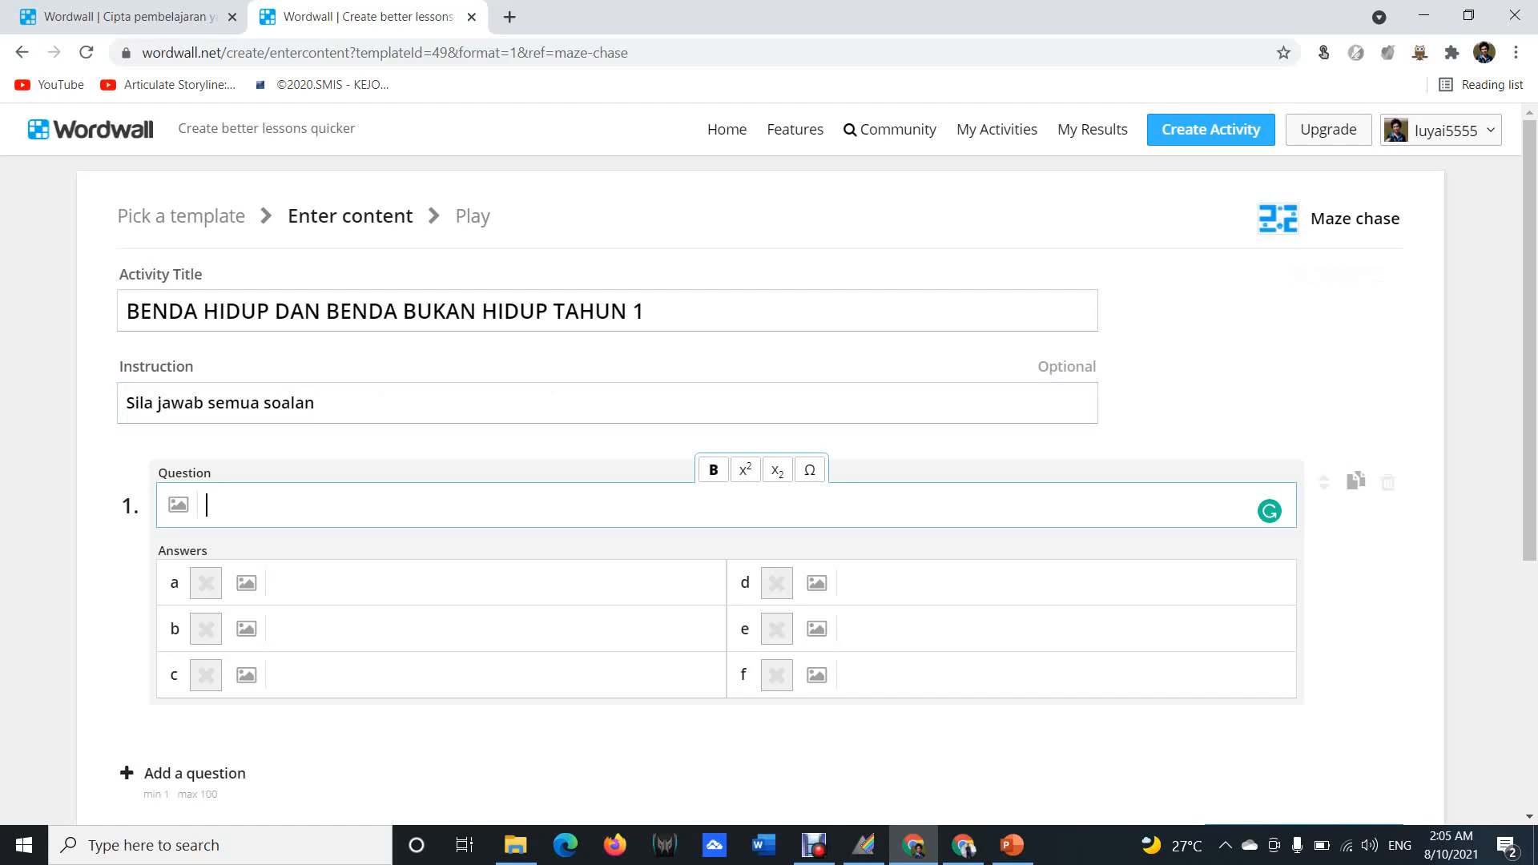
type("Apakah ciri benda hidup")
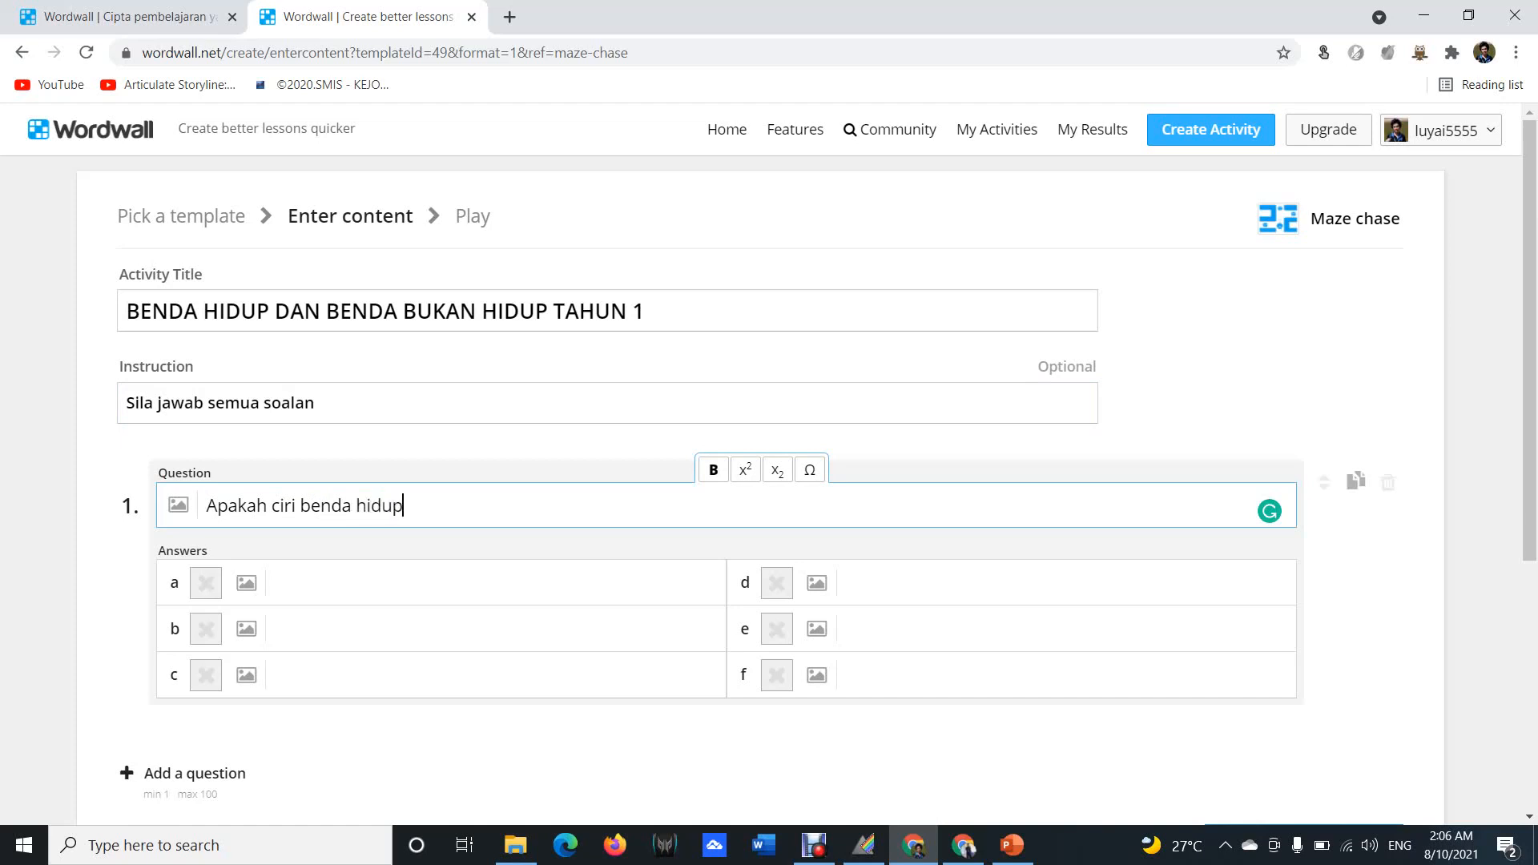
left_click(296, 583)
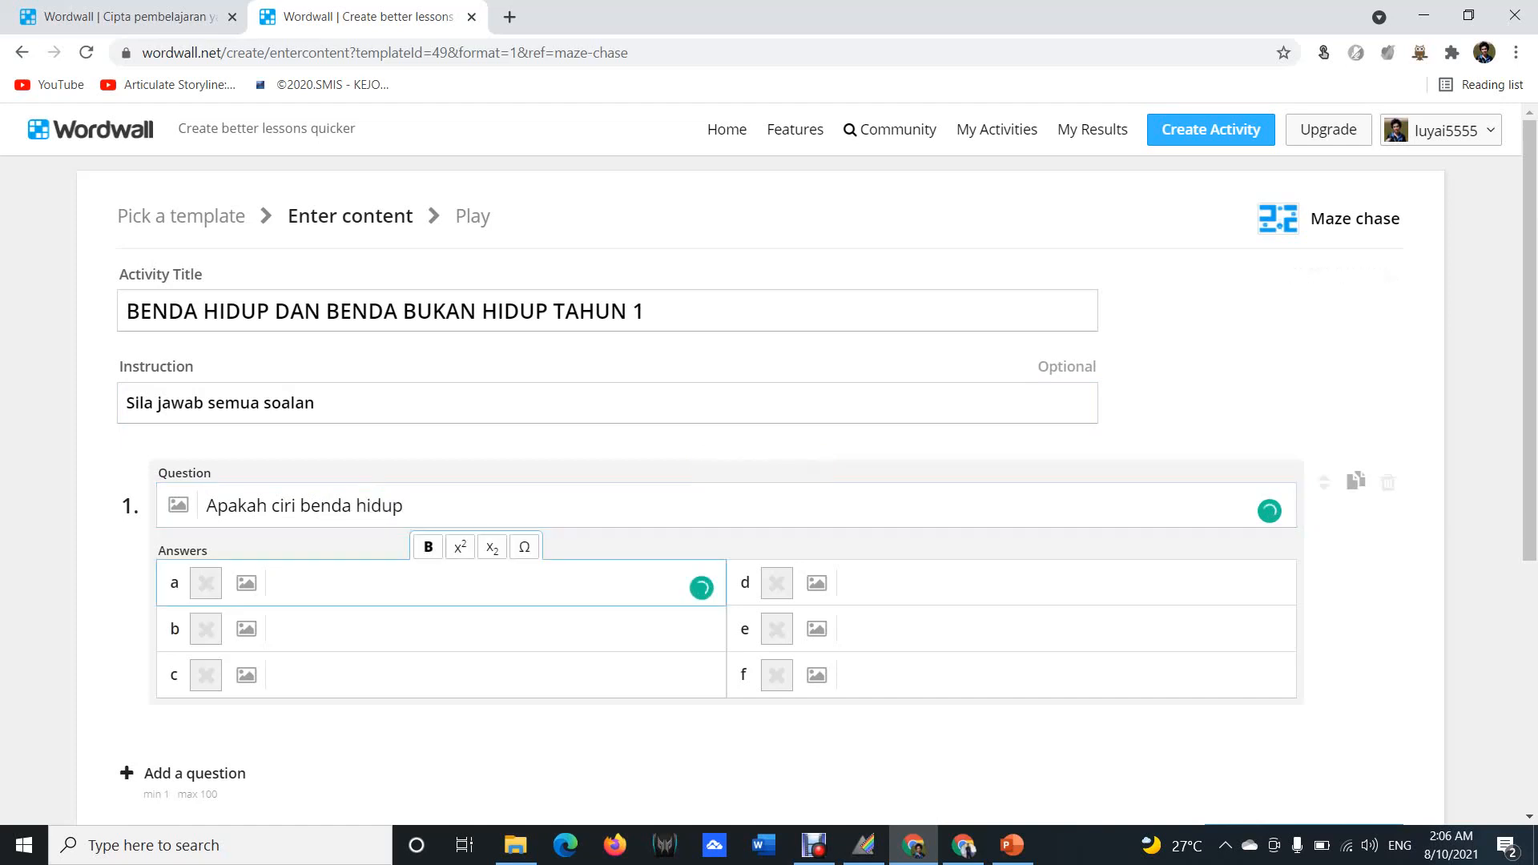
type("Bernafas")
left_click(297, 629)
type("Membia")
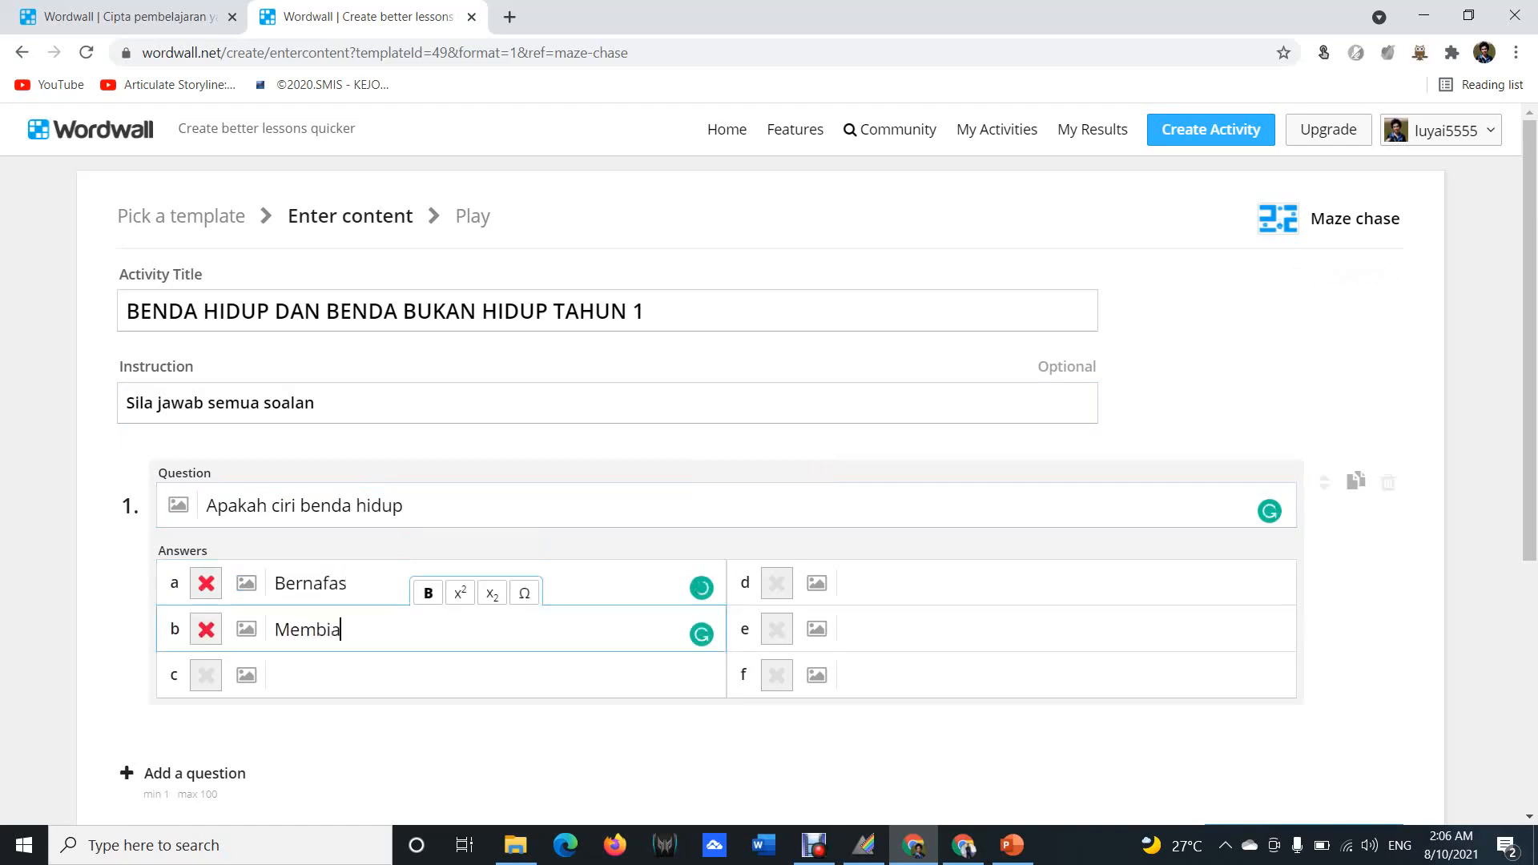
type("jk")
left_click(337, 675)
left_click(206, 629)
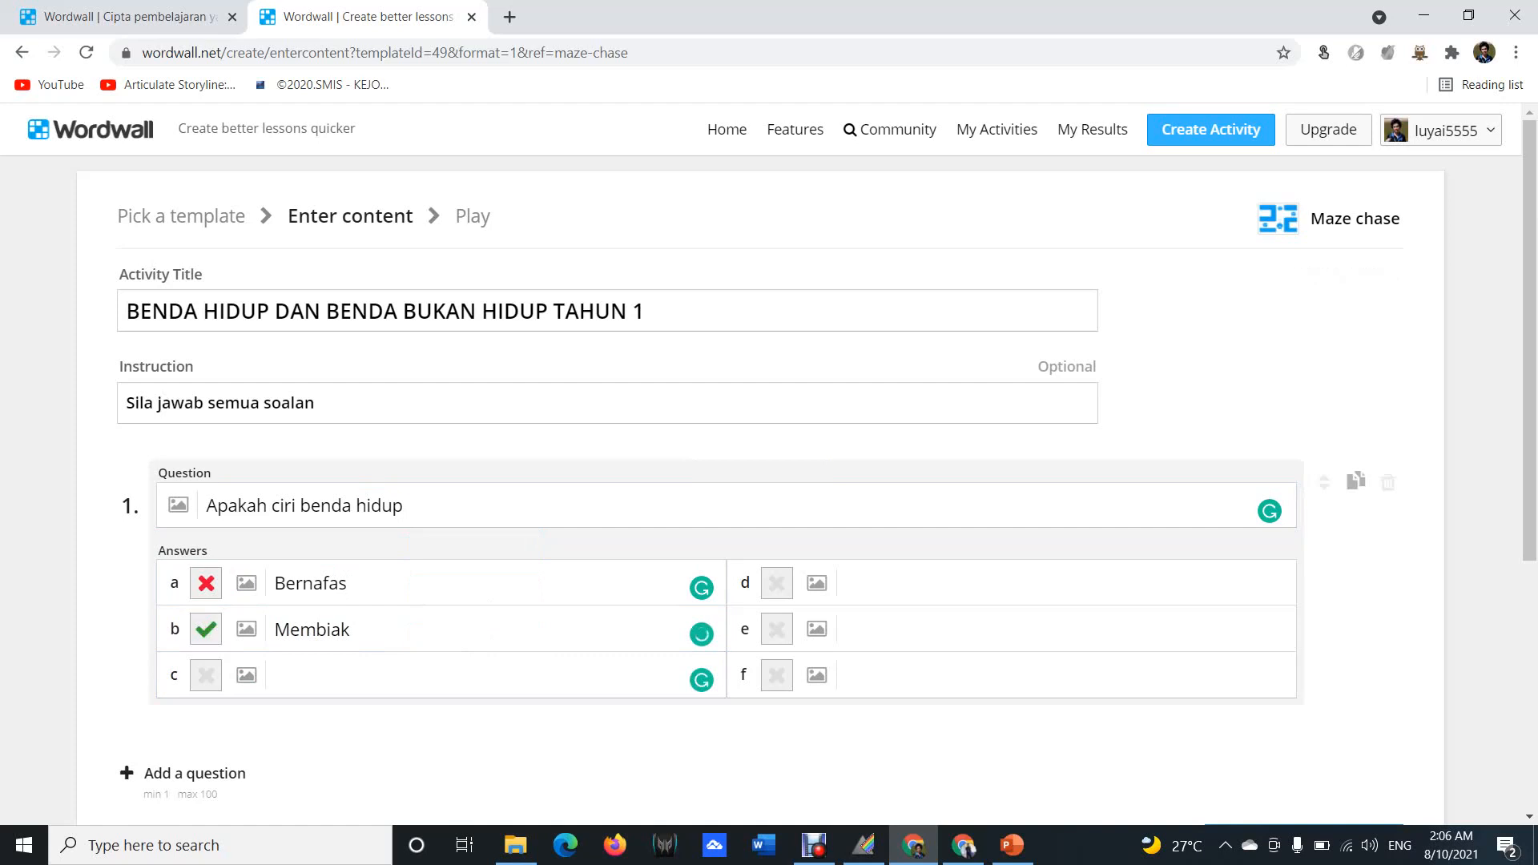
left_click(206, 583)
Fill question 1's answers c "Bercakap", d "Berkelip" and e "Bergerak", marking only "Bergerak" of these as correct.
left_click(321, 676)
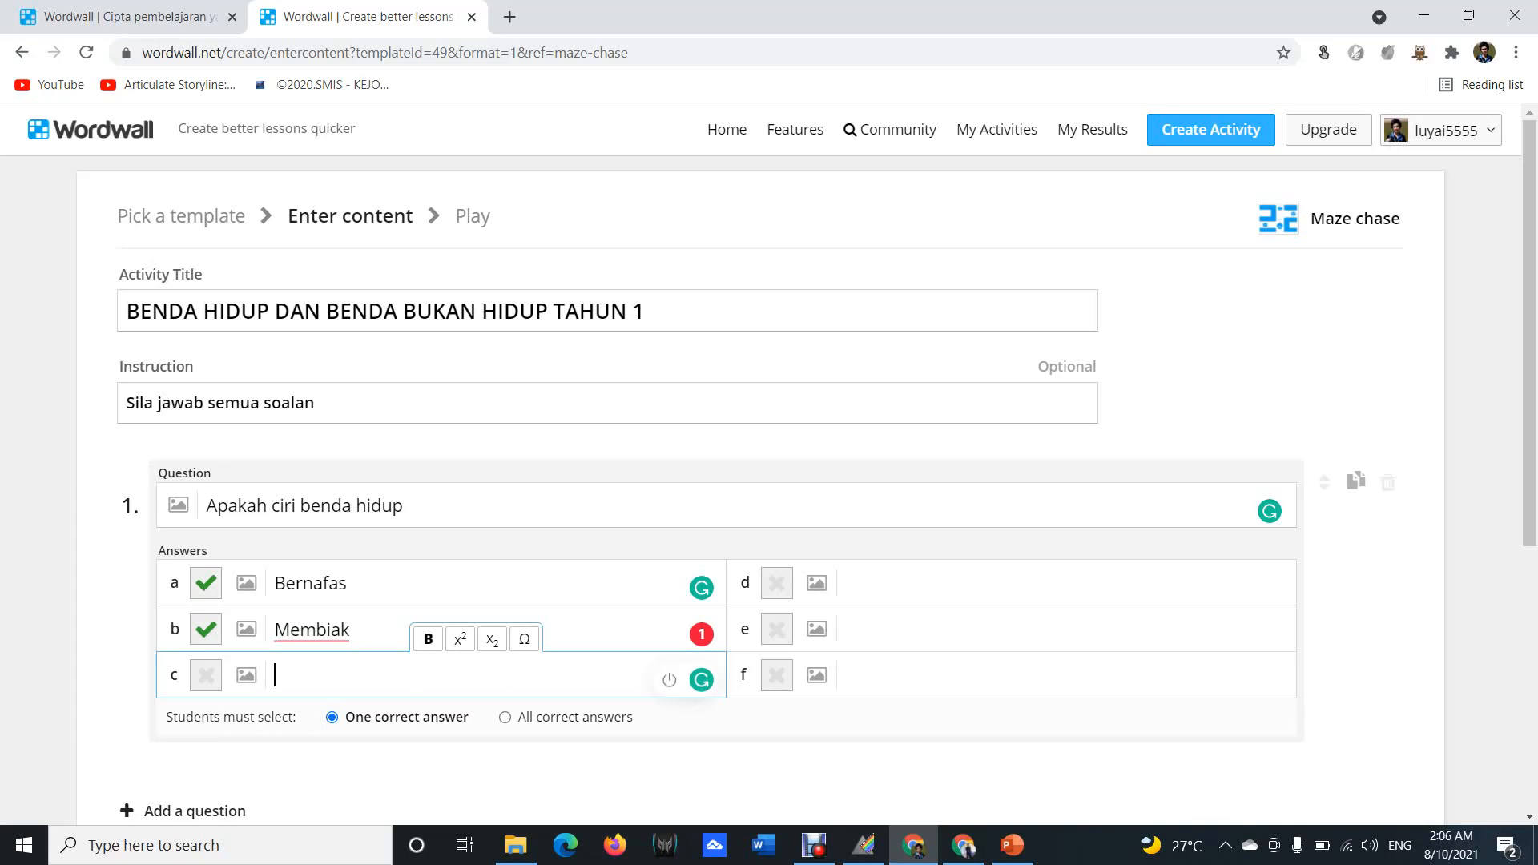
type("Bercakap")
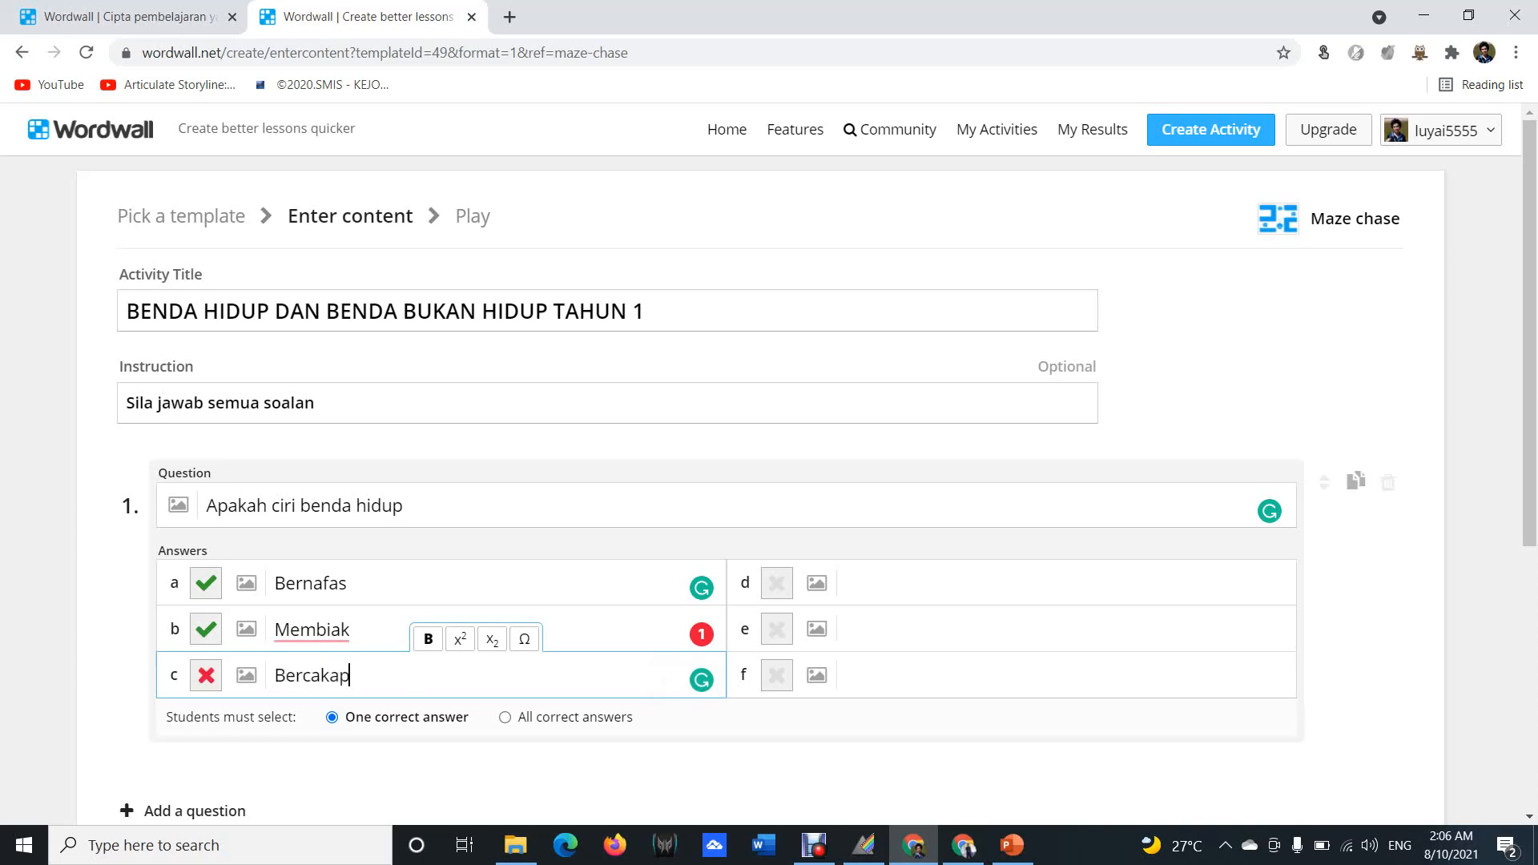
left_click(846, 583)
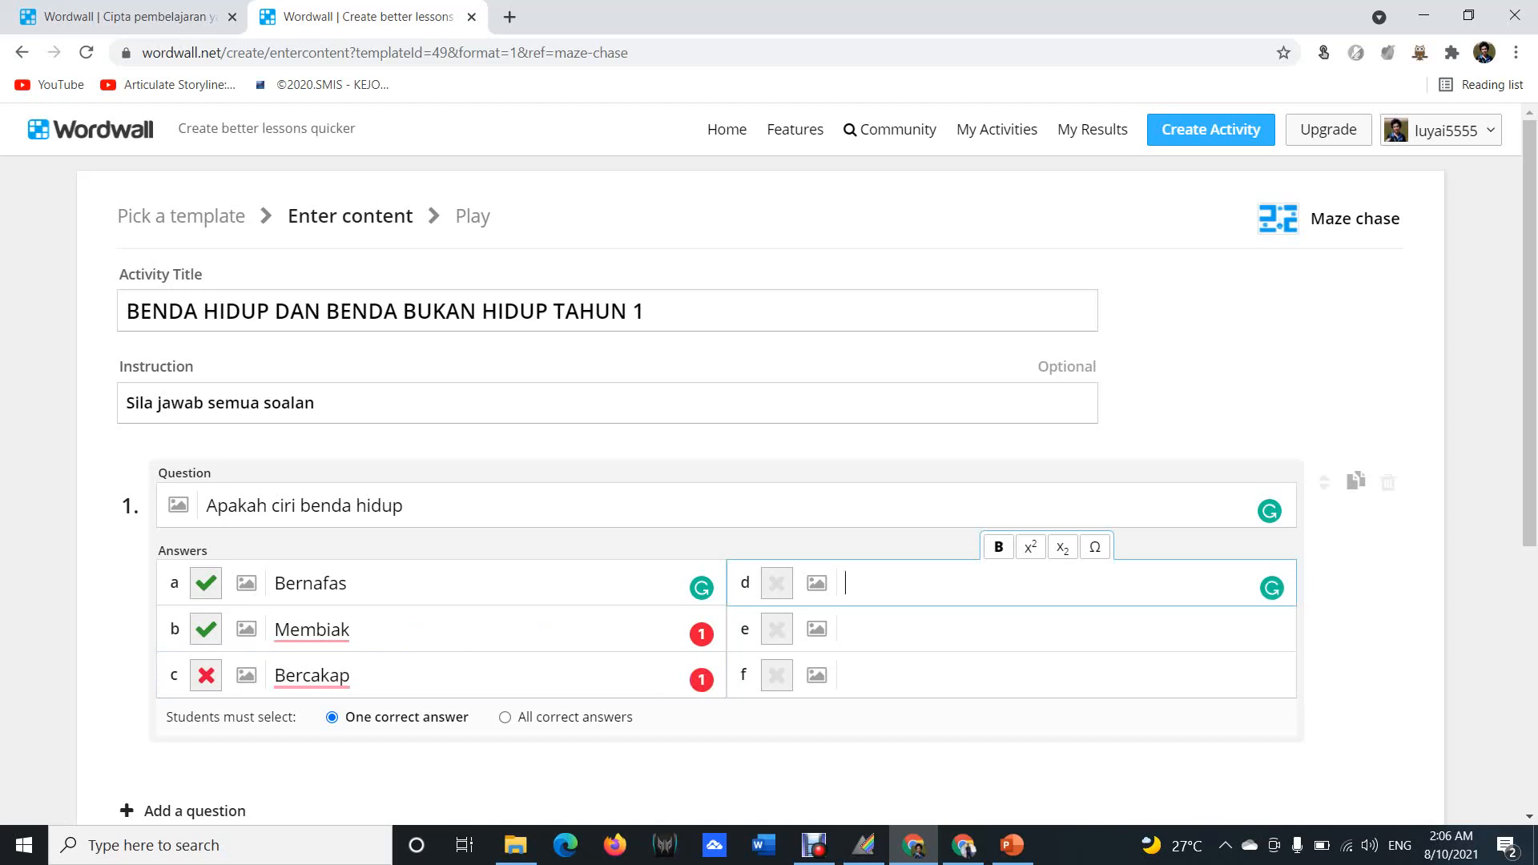
type("Berkelip")
left_click(846, 630)
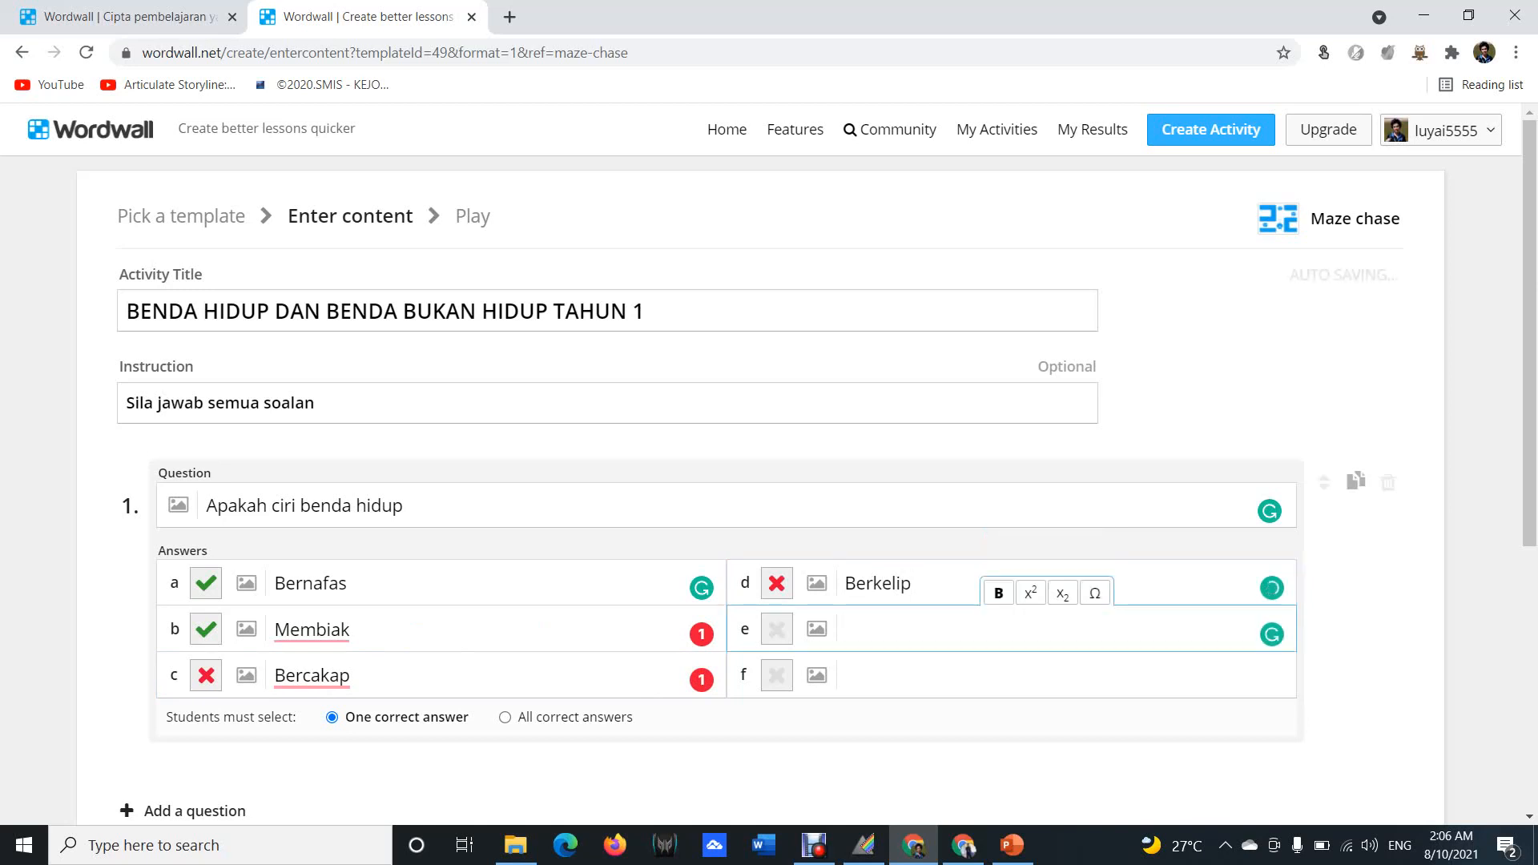
type("Bergerak")
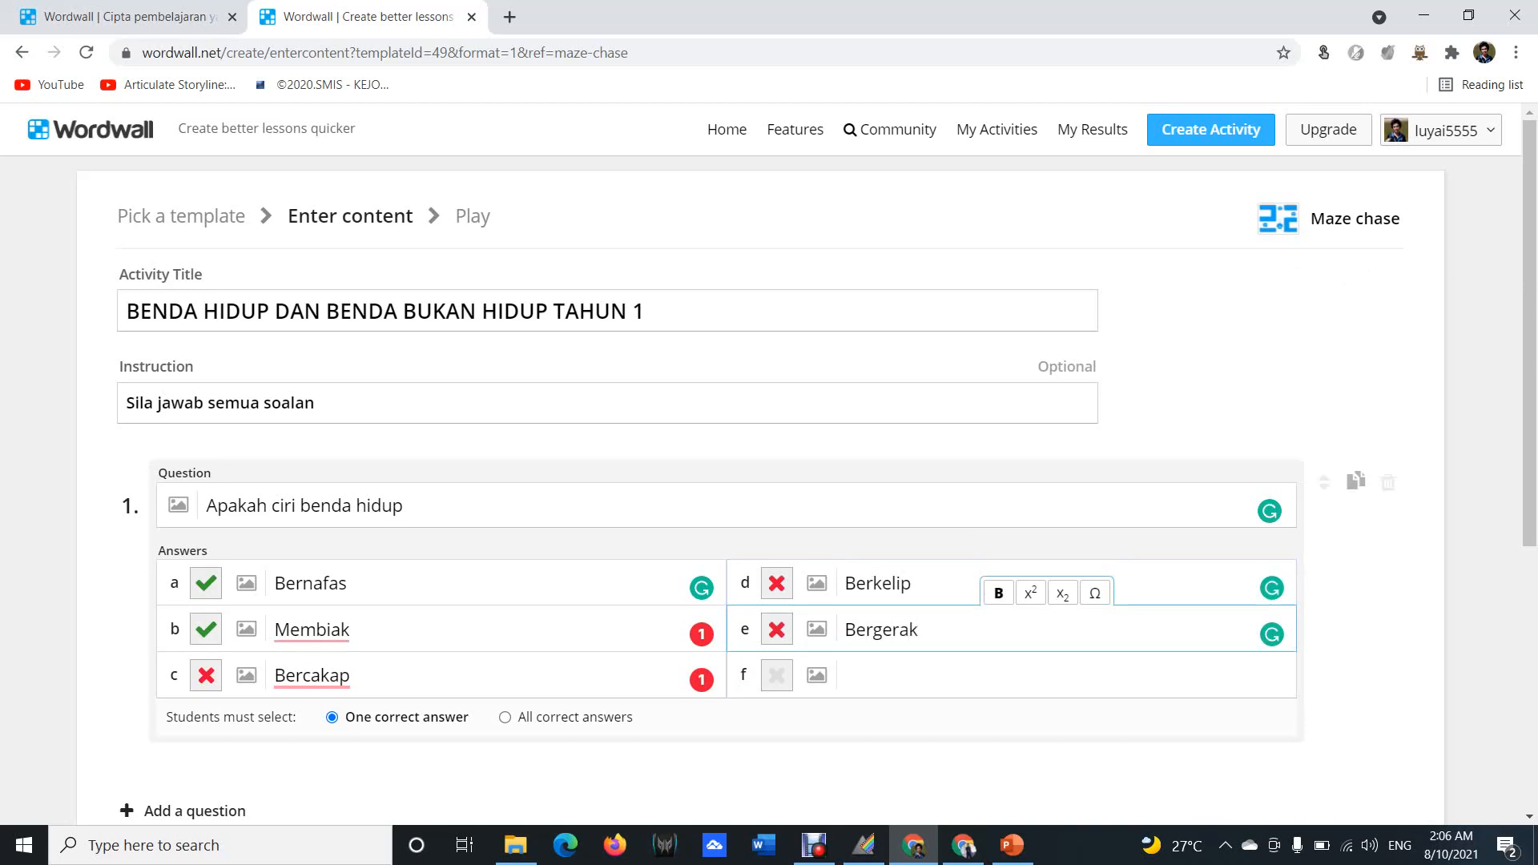
left_click(776, 630)
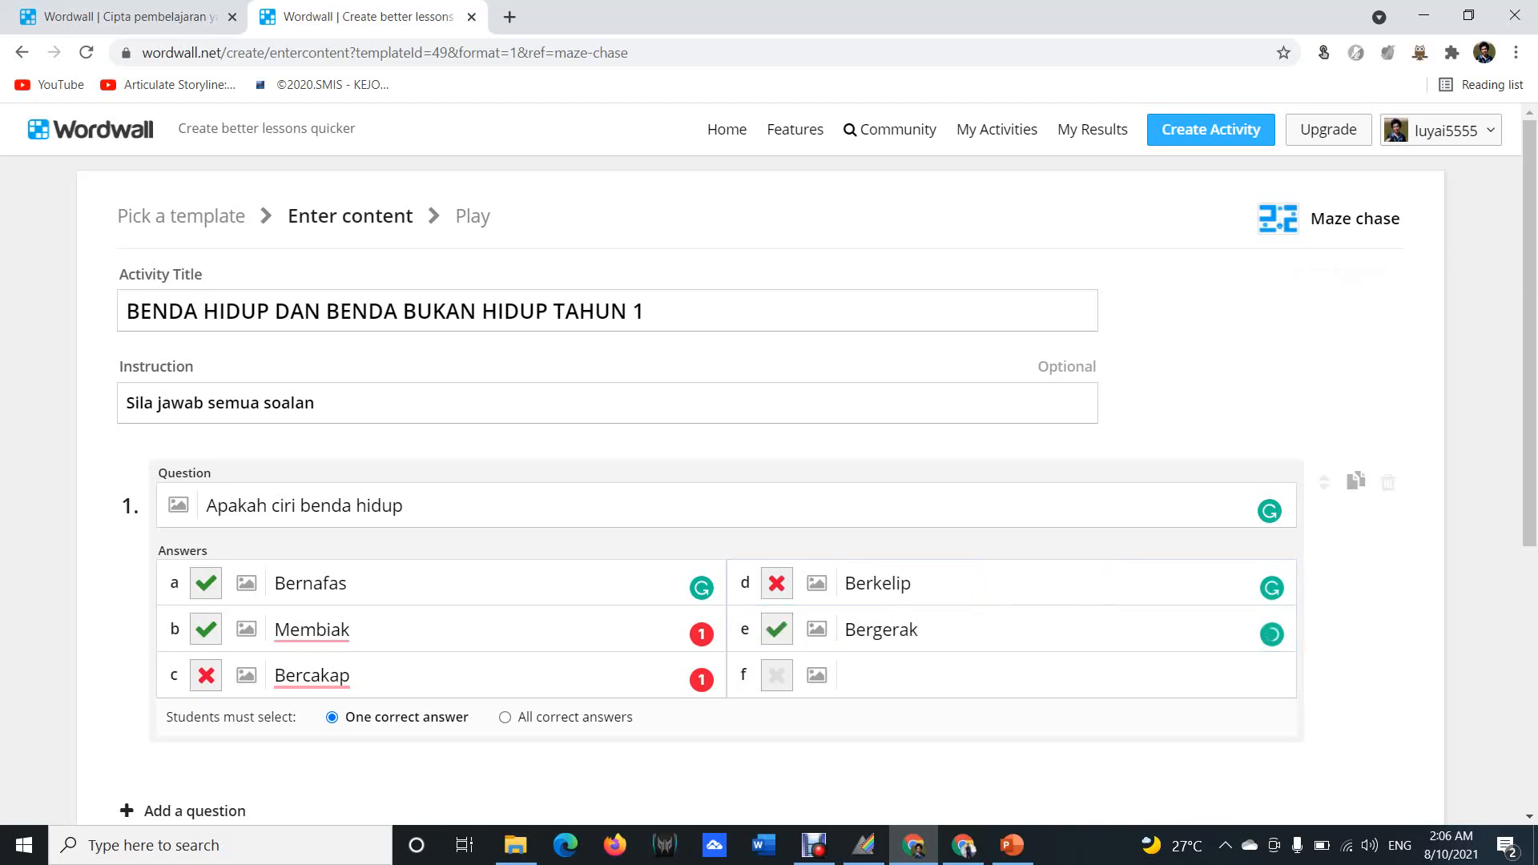
Add a second question and give it the 255 × 255 yellow car picture from an image search for "Kereta".
scroll(769, 464, "down", 5)
scroll(769, 465, "up", 3)
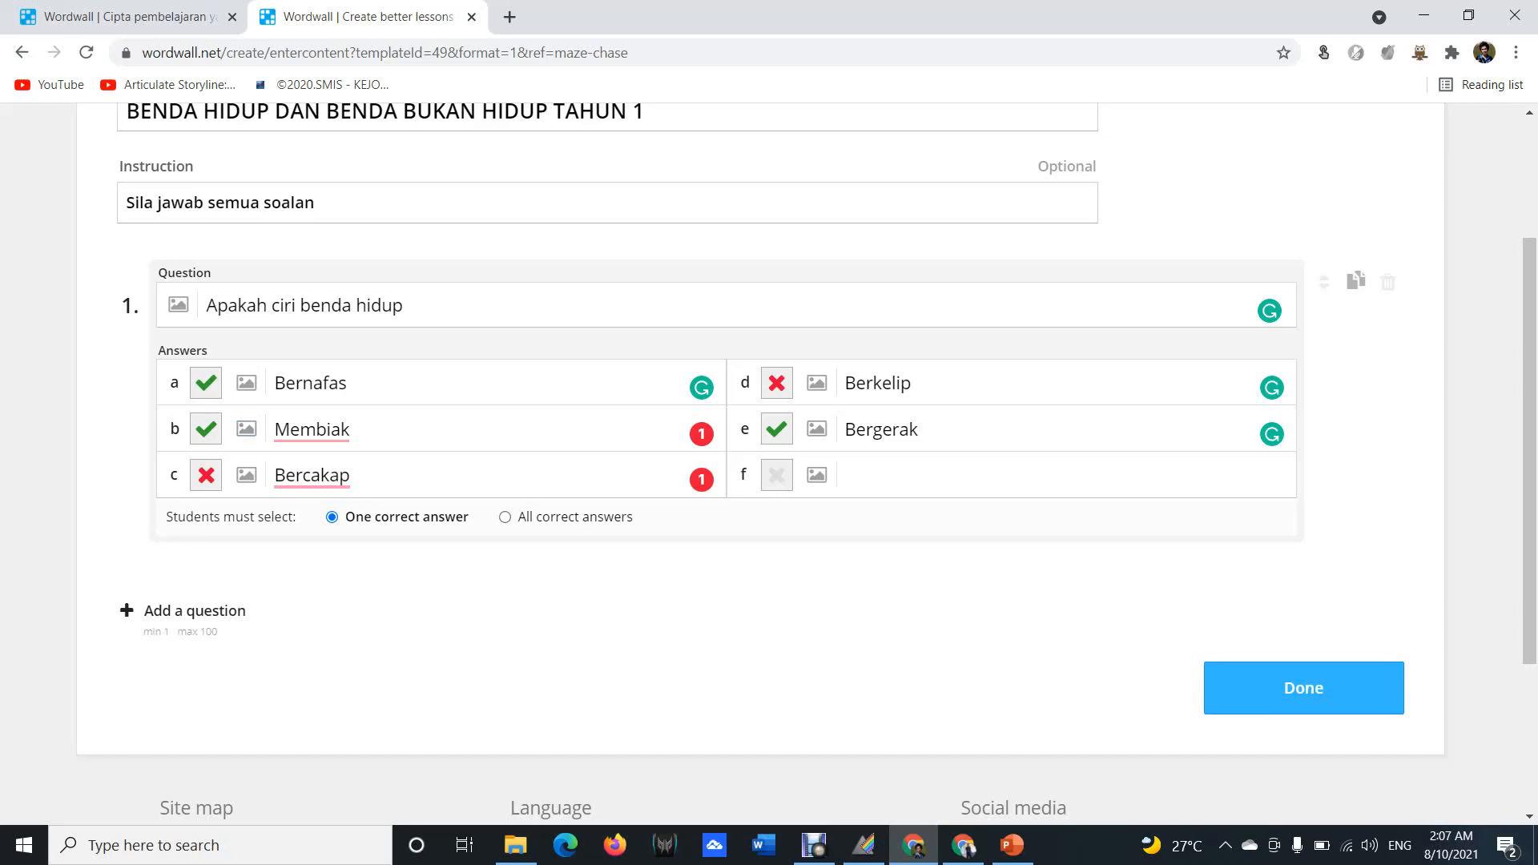
scroll(769, 464, "up", 3)
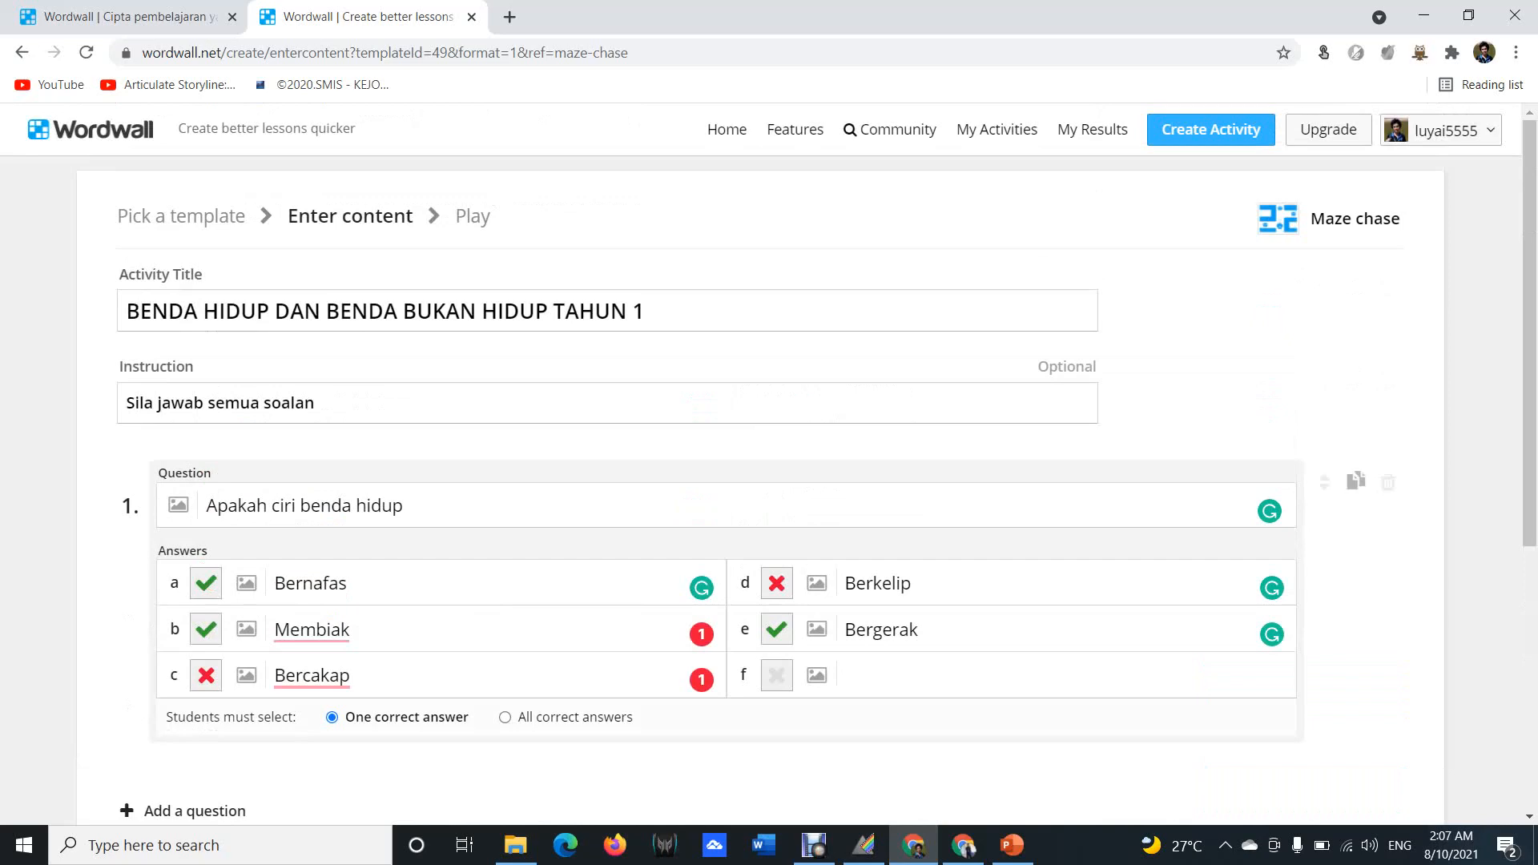
scroll(769, 465, "down", 3)
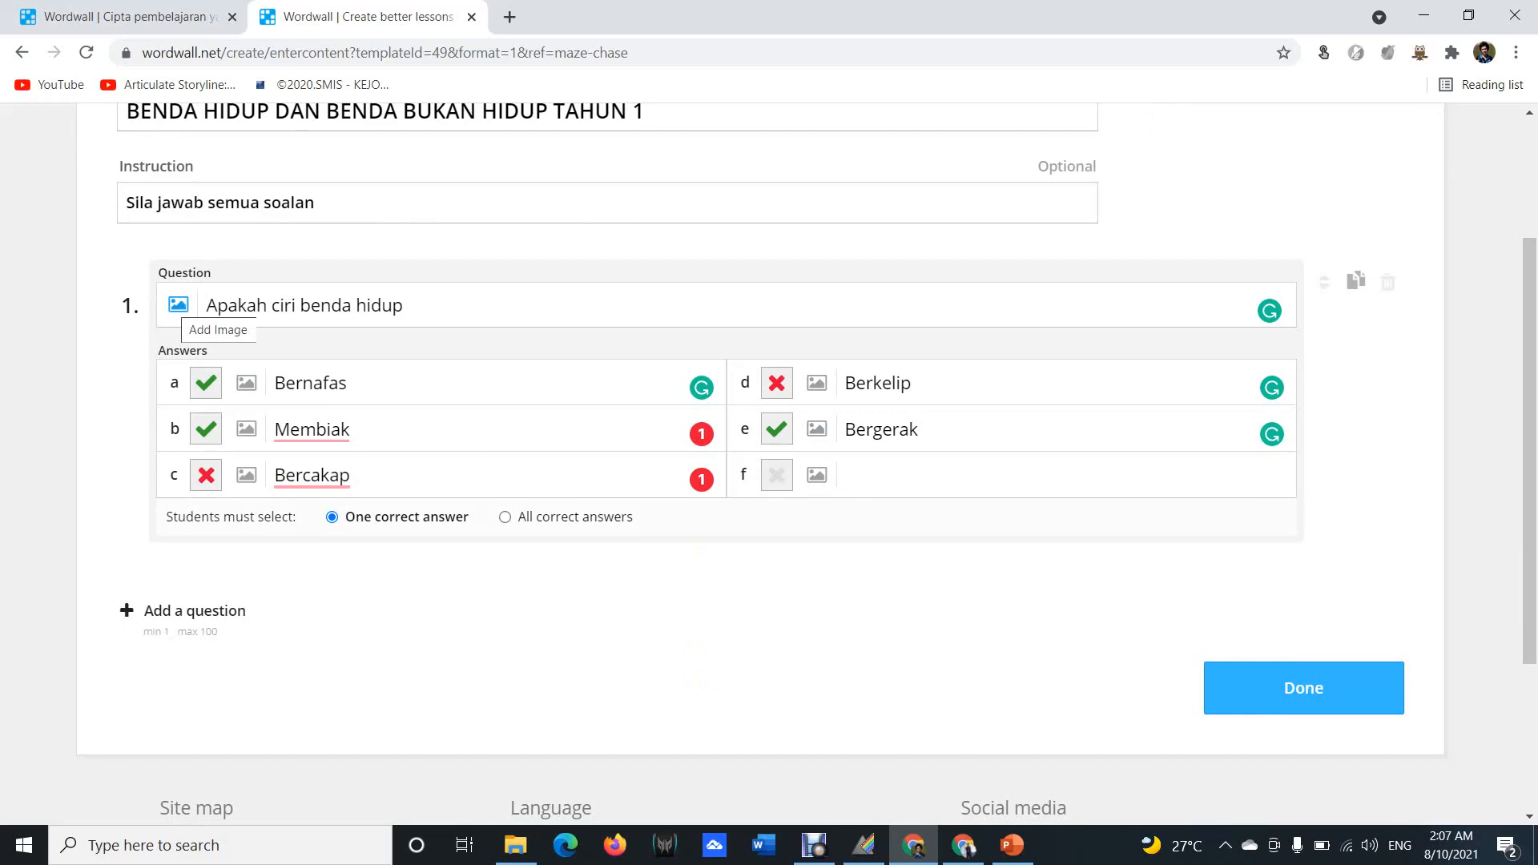
left_click(194, 610)
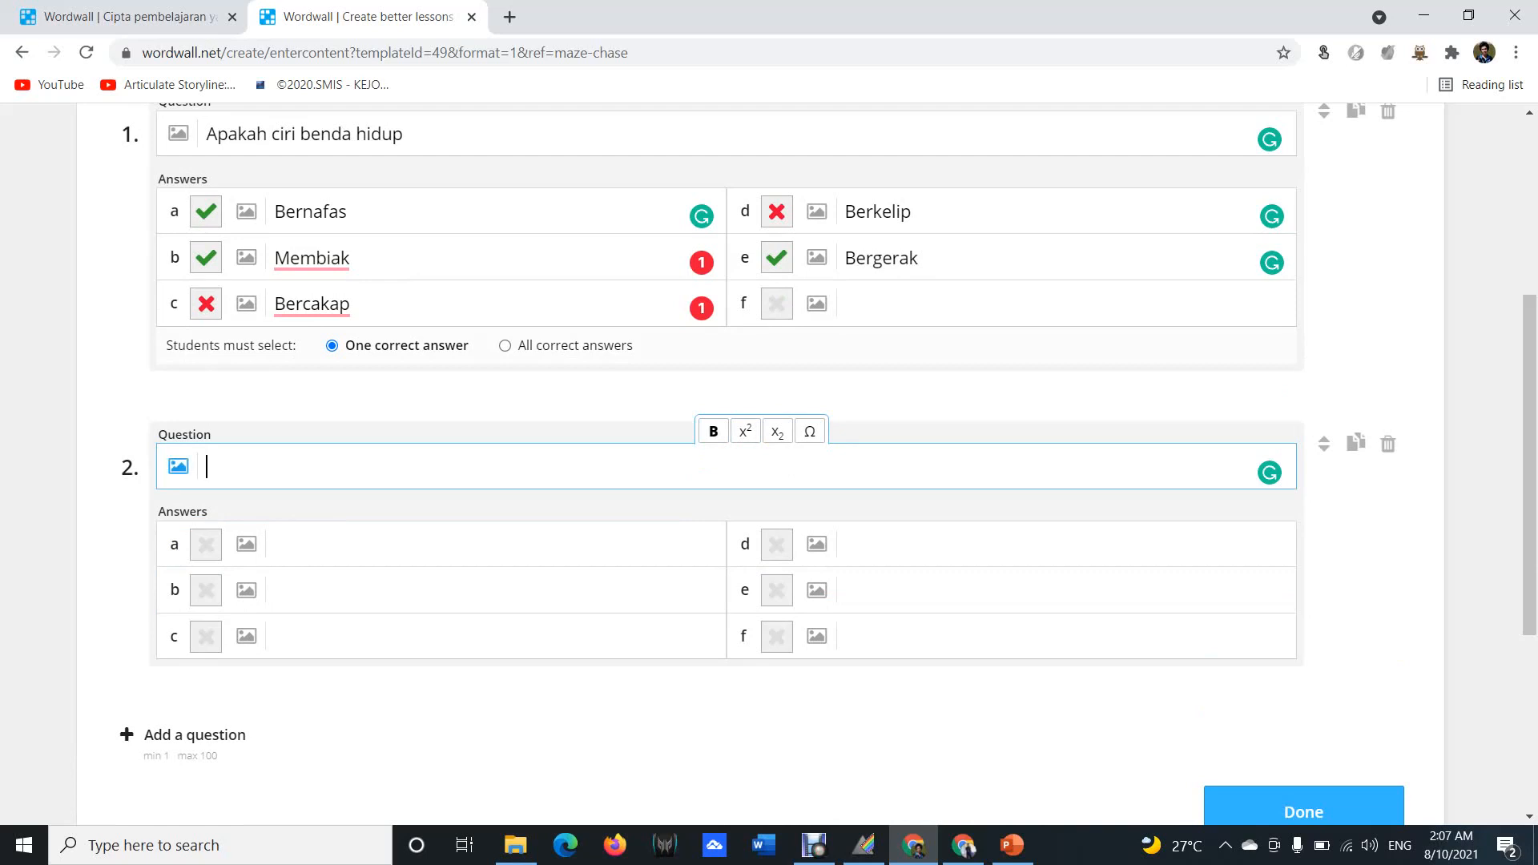
left_click(178, 465)
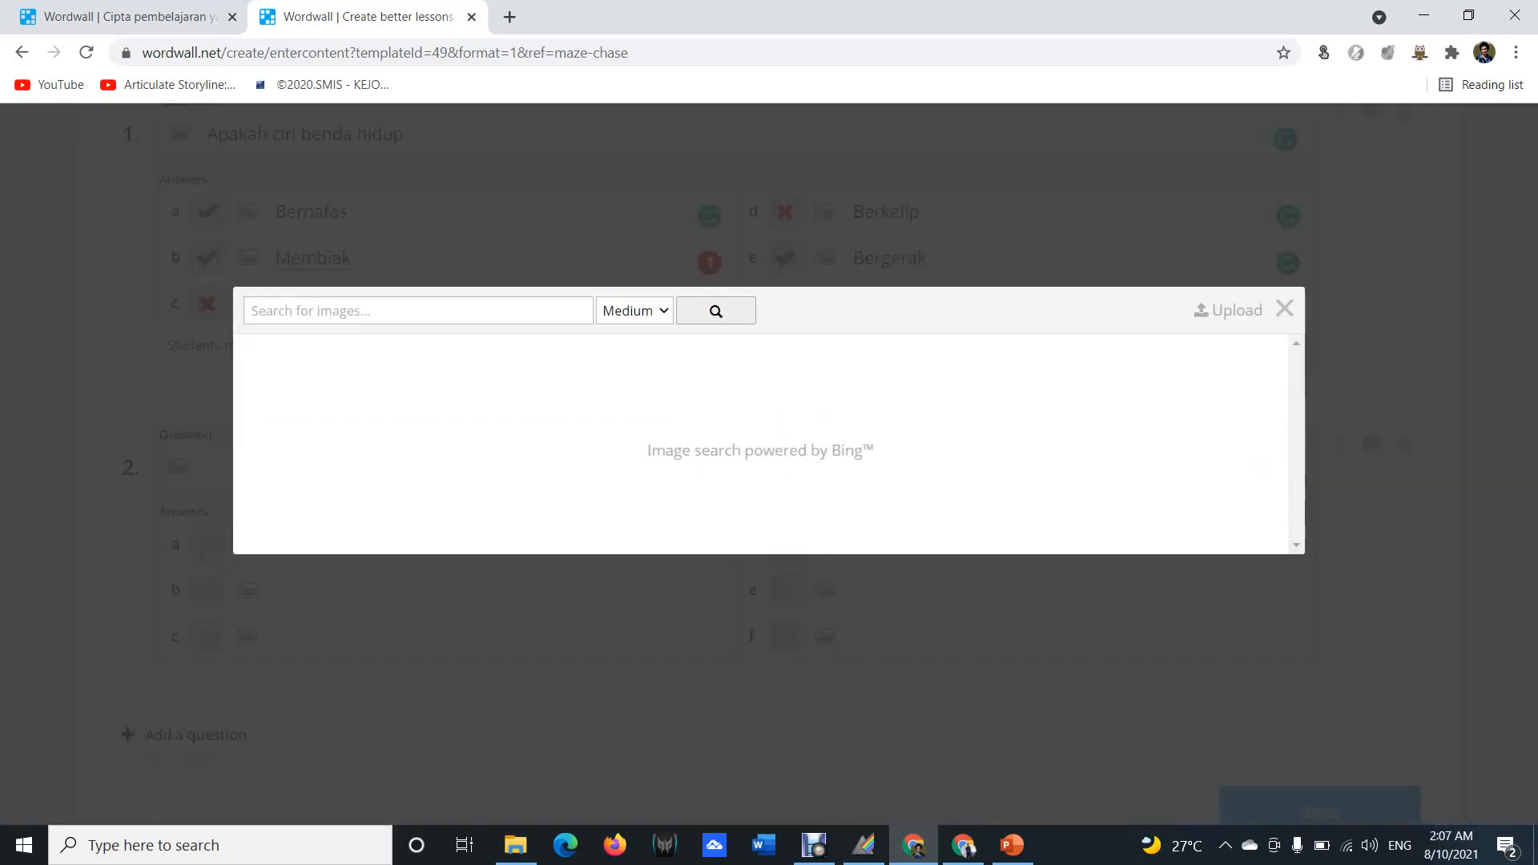
left_click(419, 311)
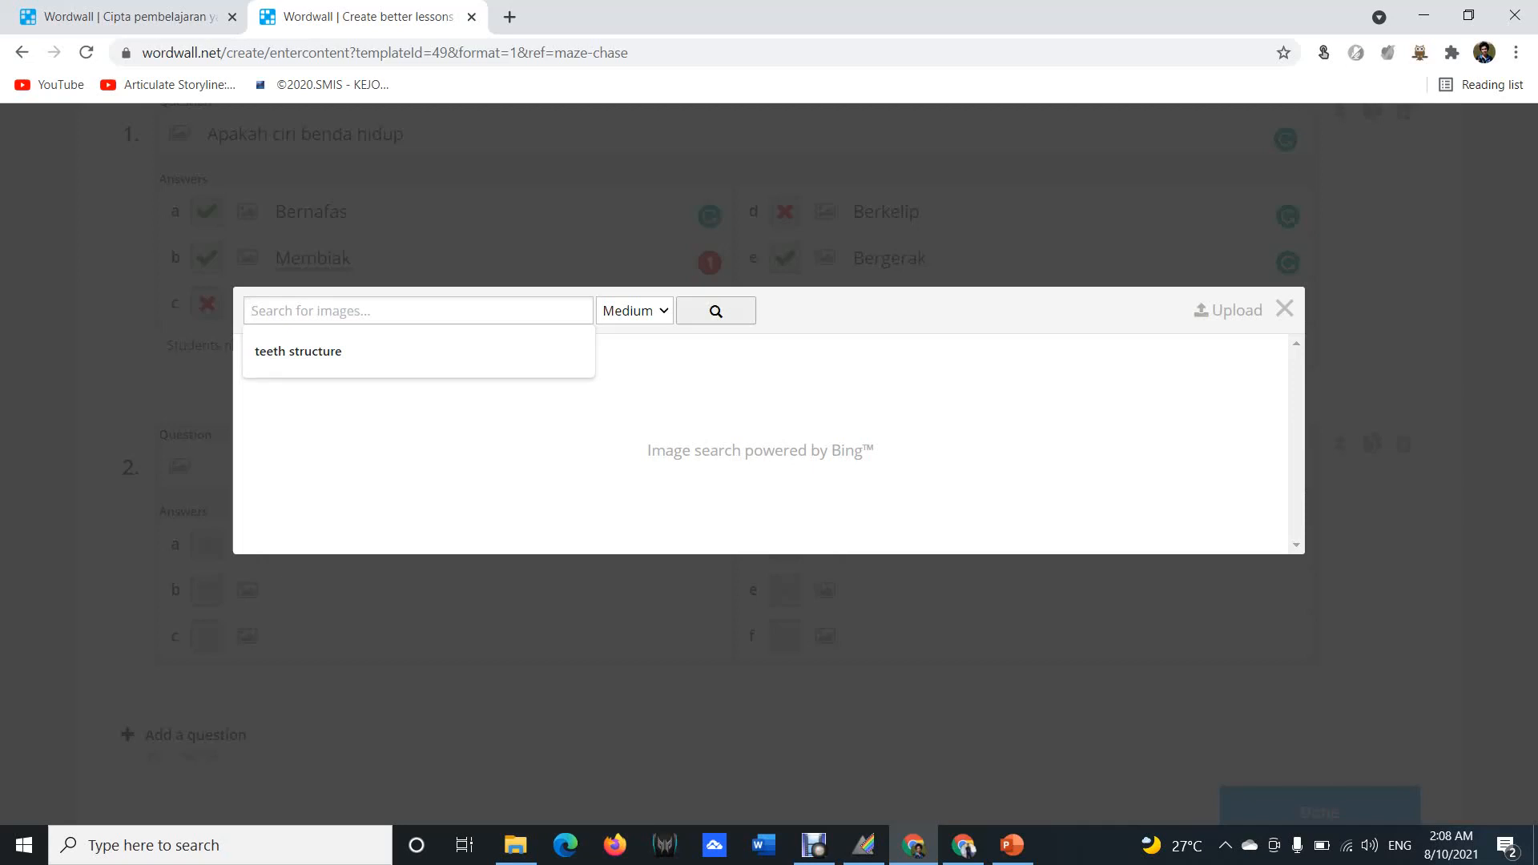
type("Kereta")
key("Return")
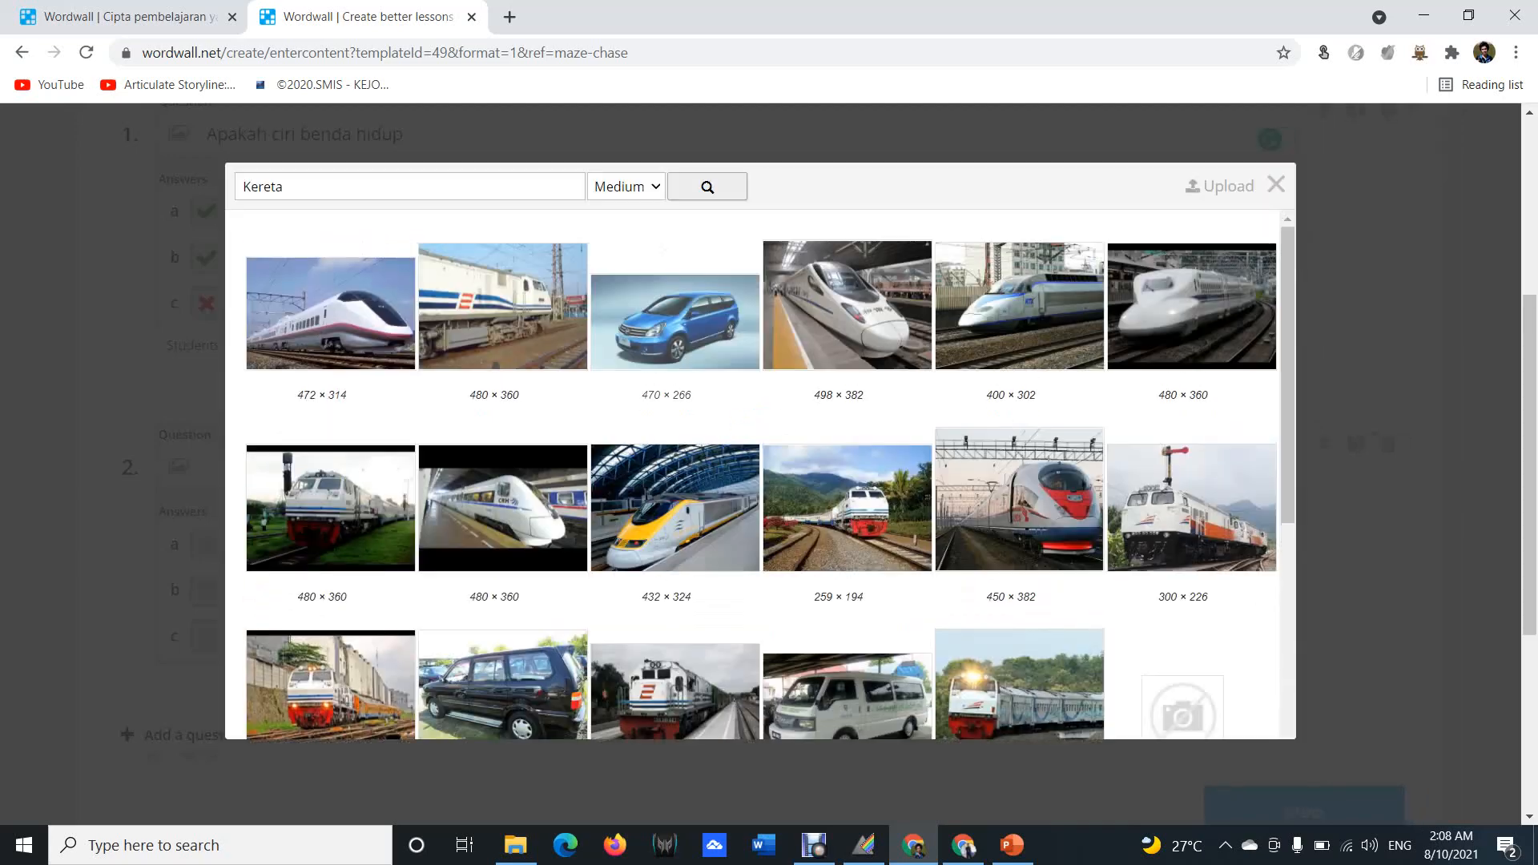
scroll(761, 473, "down", 5)
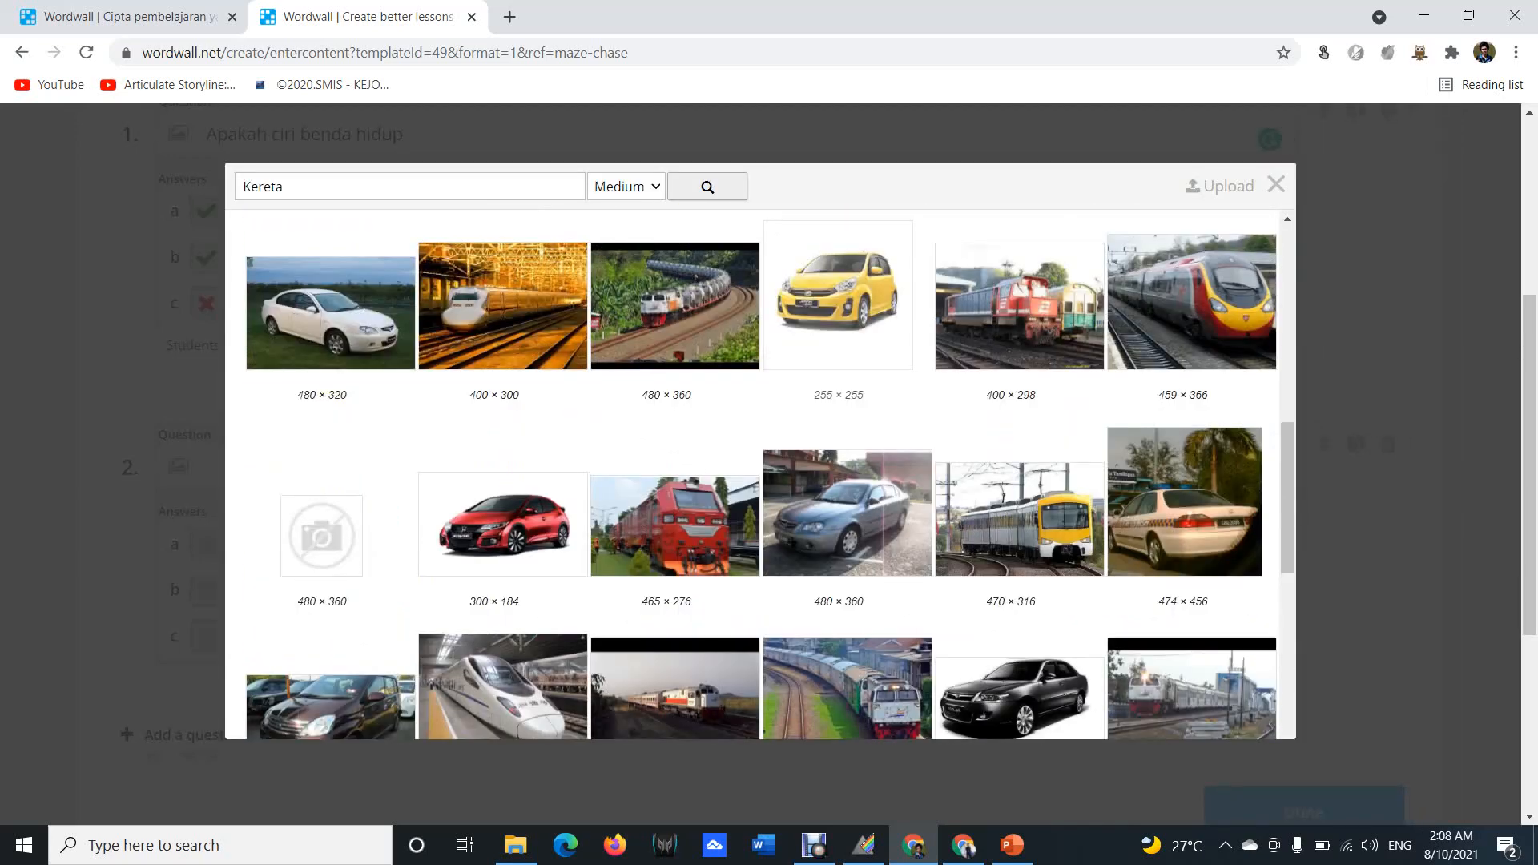
left_click(838, 295)
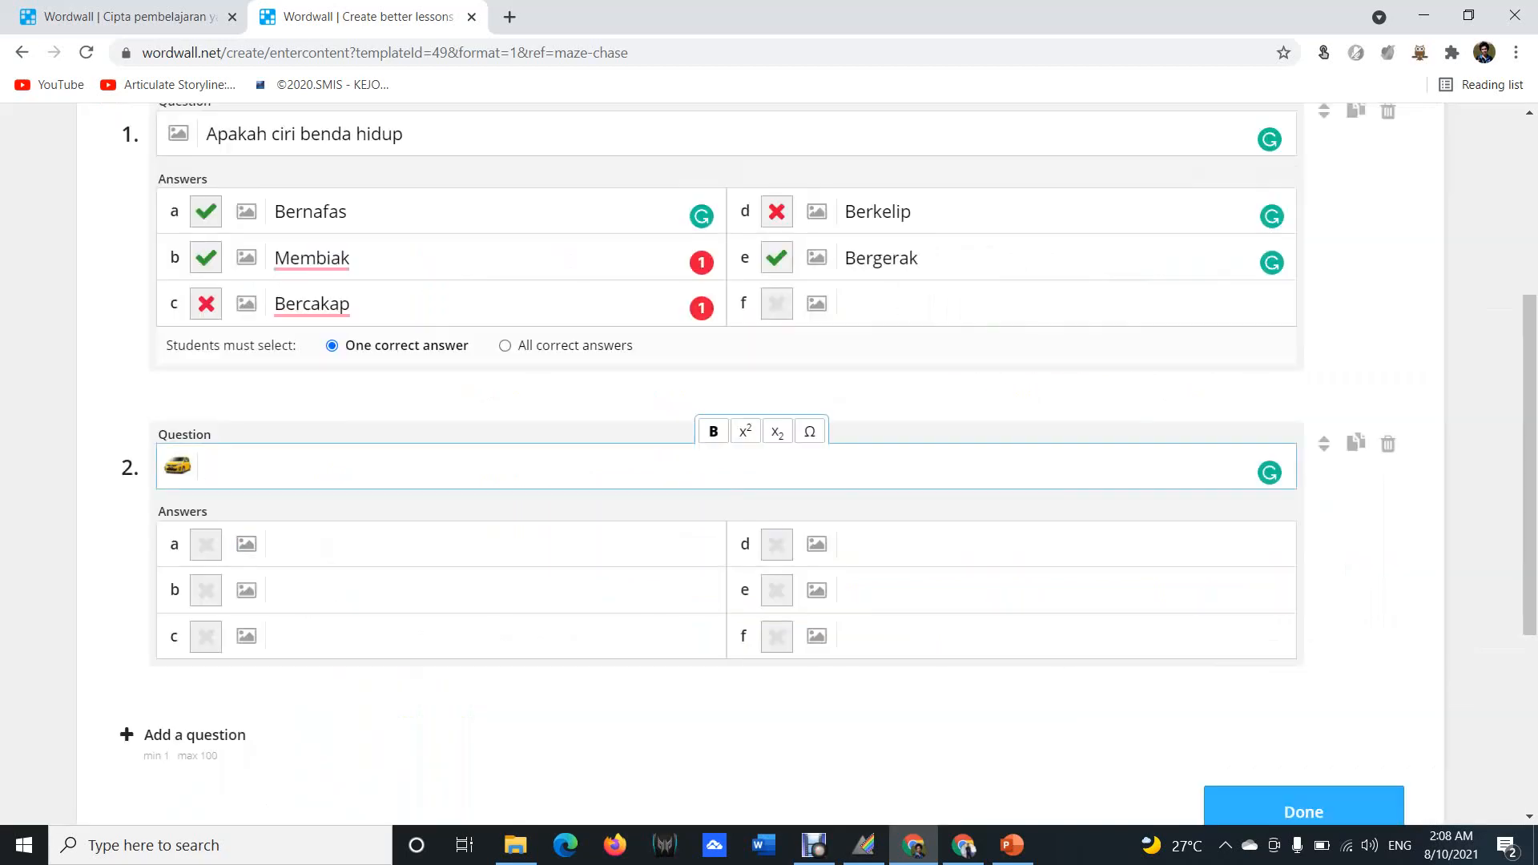
Enter question 2 as "Gambar tersebut merupakan sebuah kereta. Apakah ciri benda hidup yang dimiliki oleh kereta tersebut?".
type("Gambar tersebut mer")
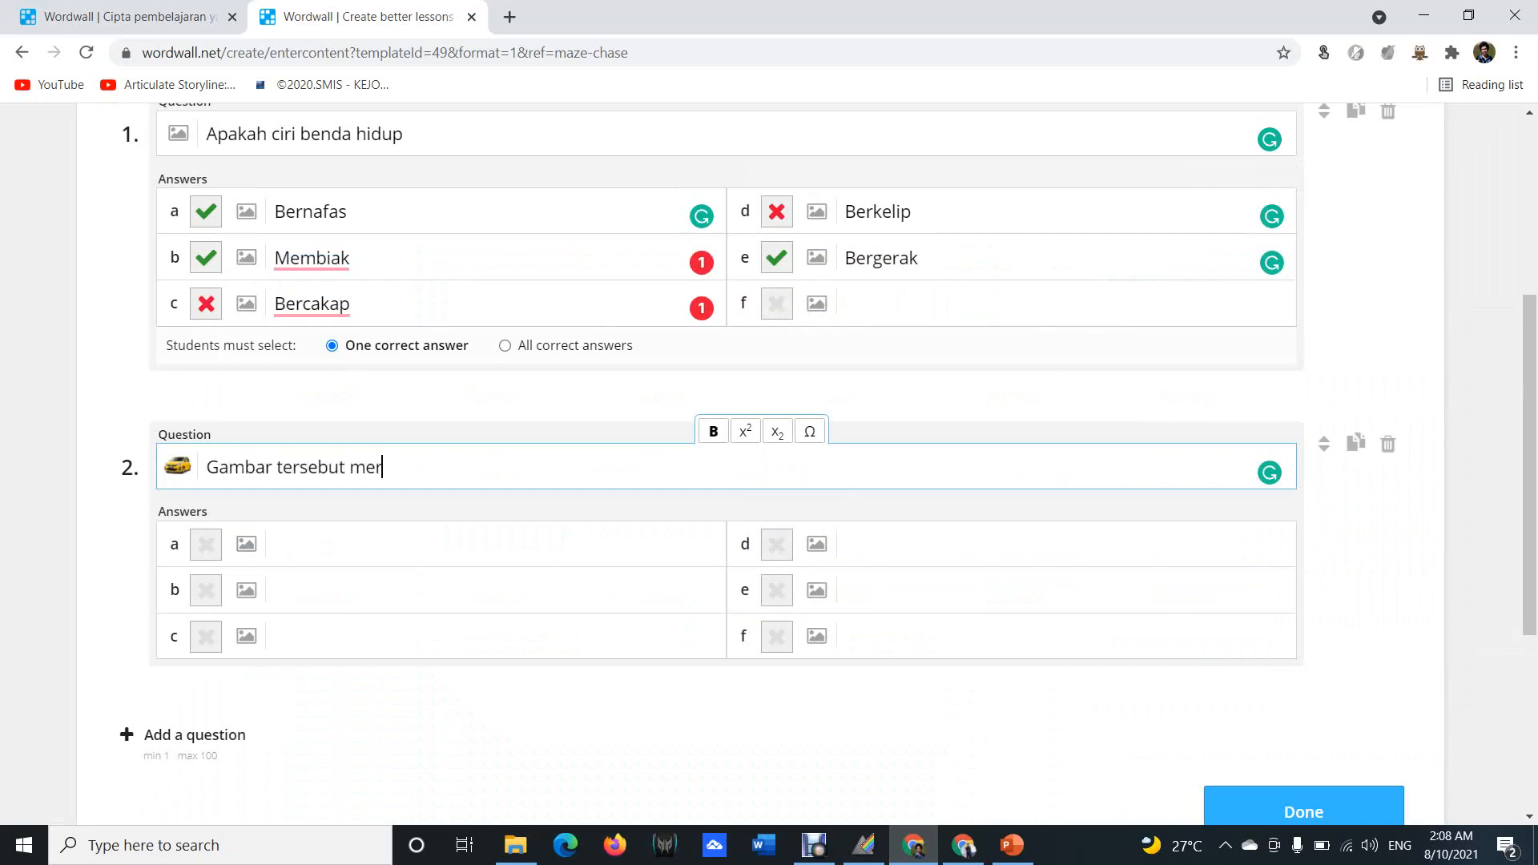
type("upakan sebuah kereta")
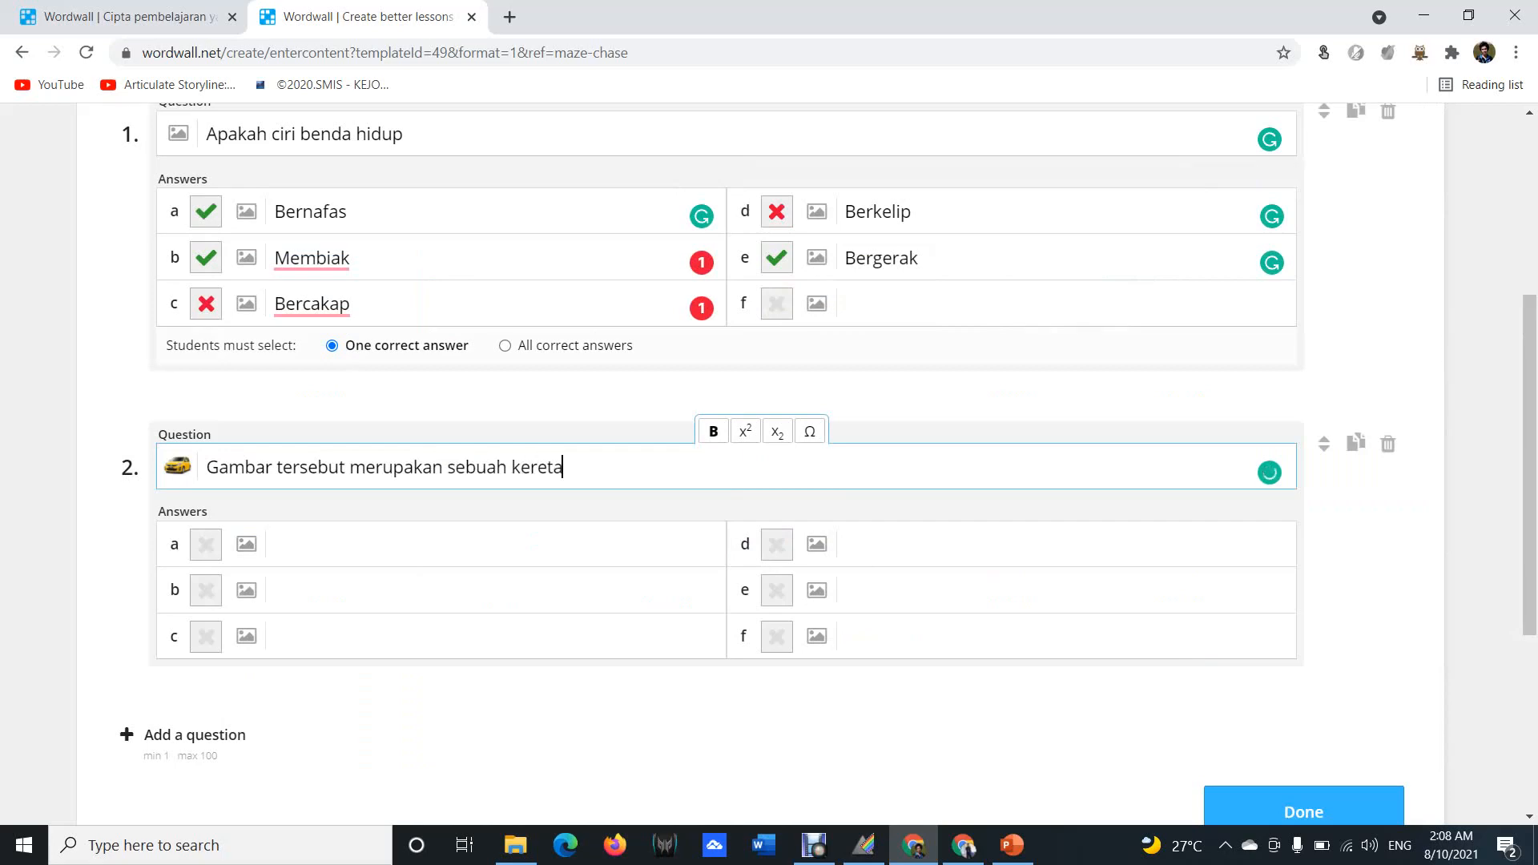
type(". Apaka")
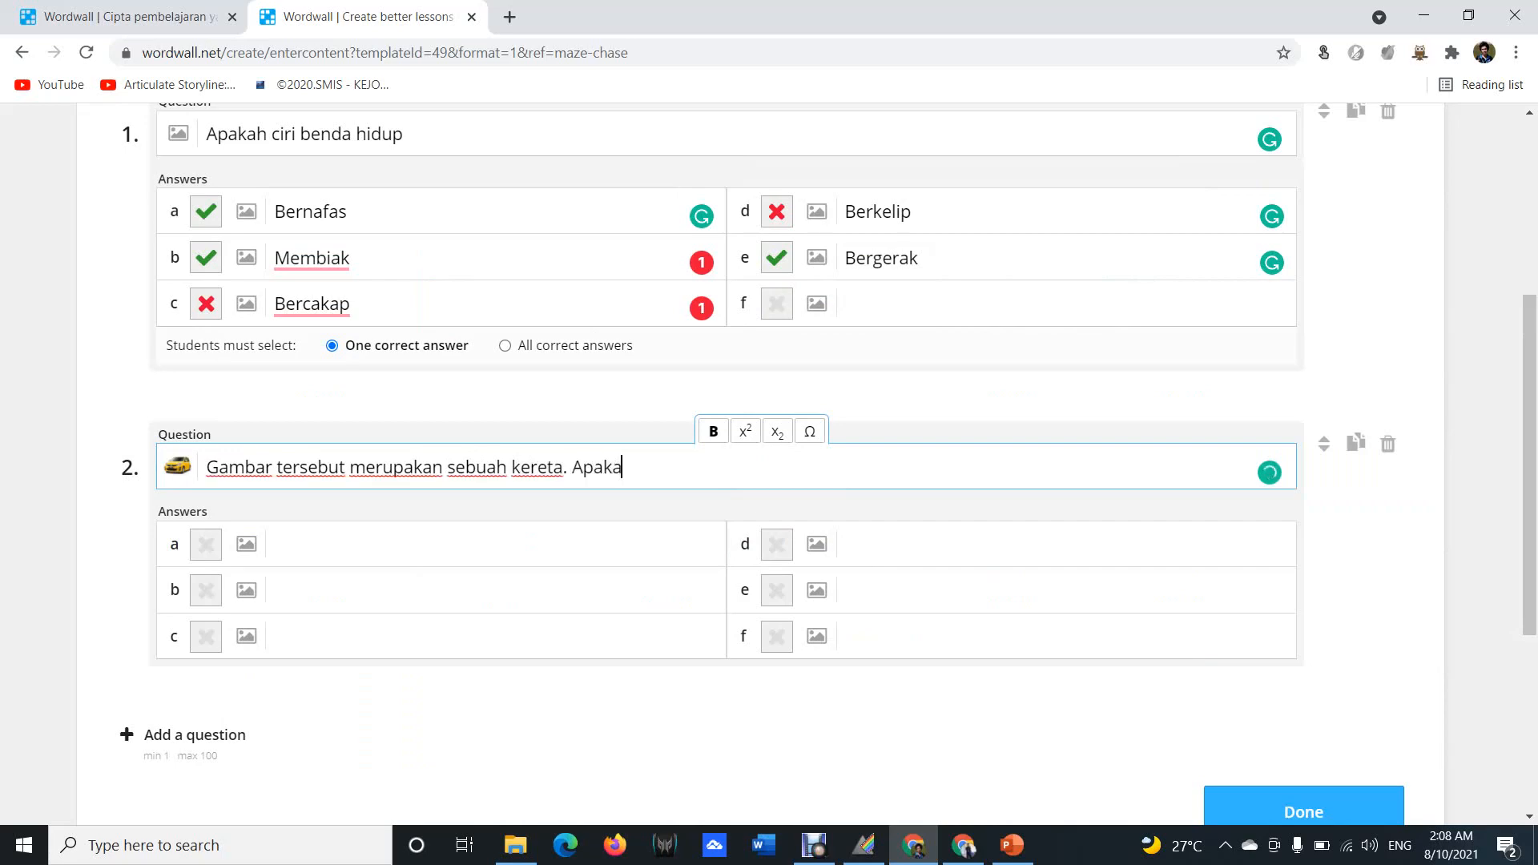
type("h ciri benda h")
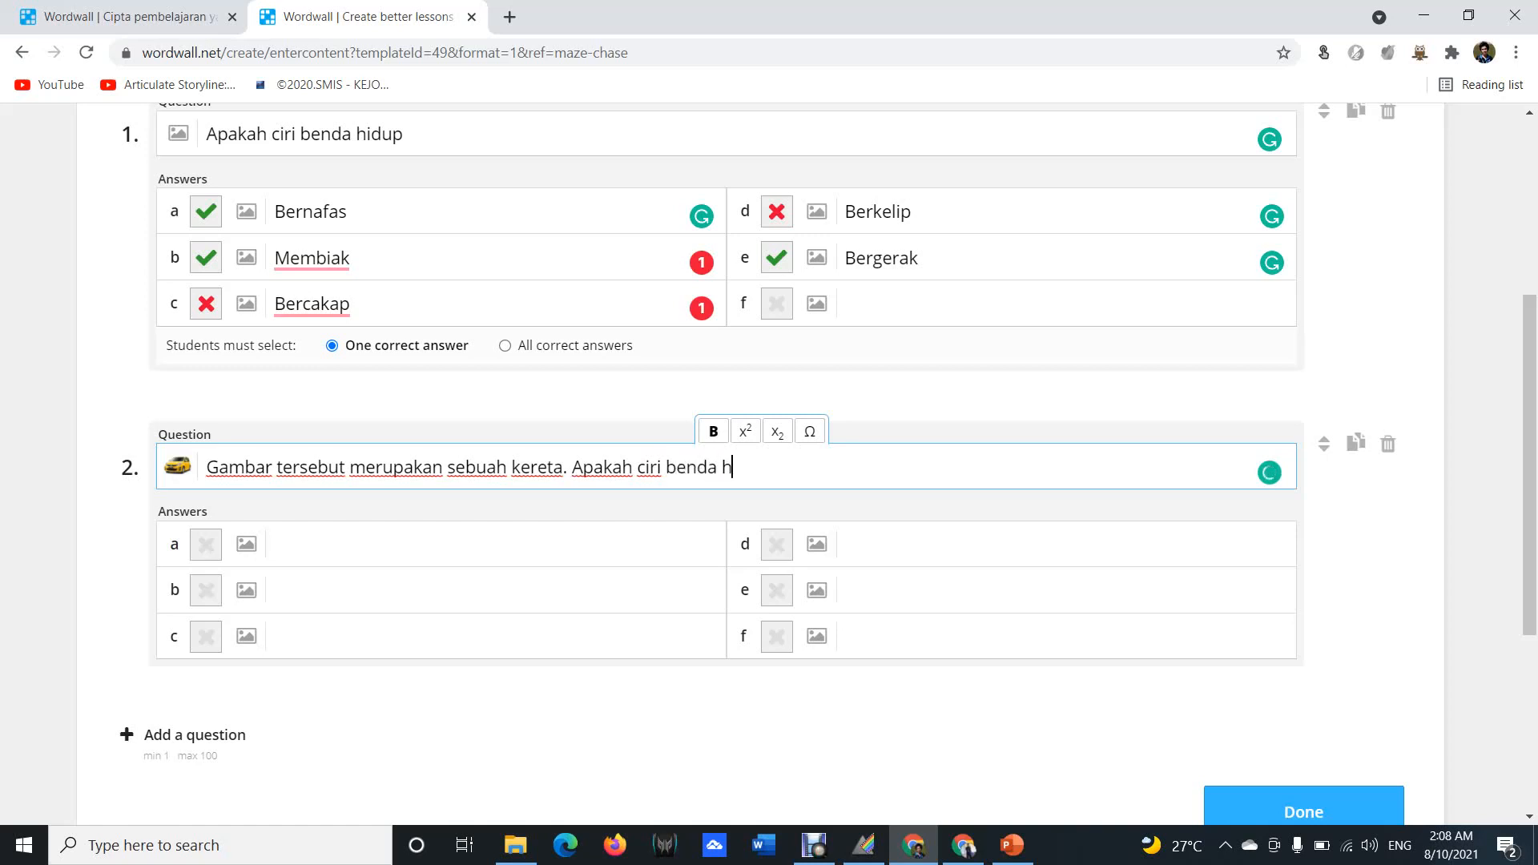
type("idup yang dimiliki ")
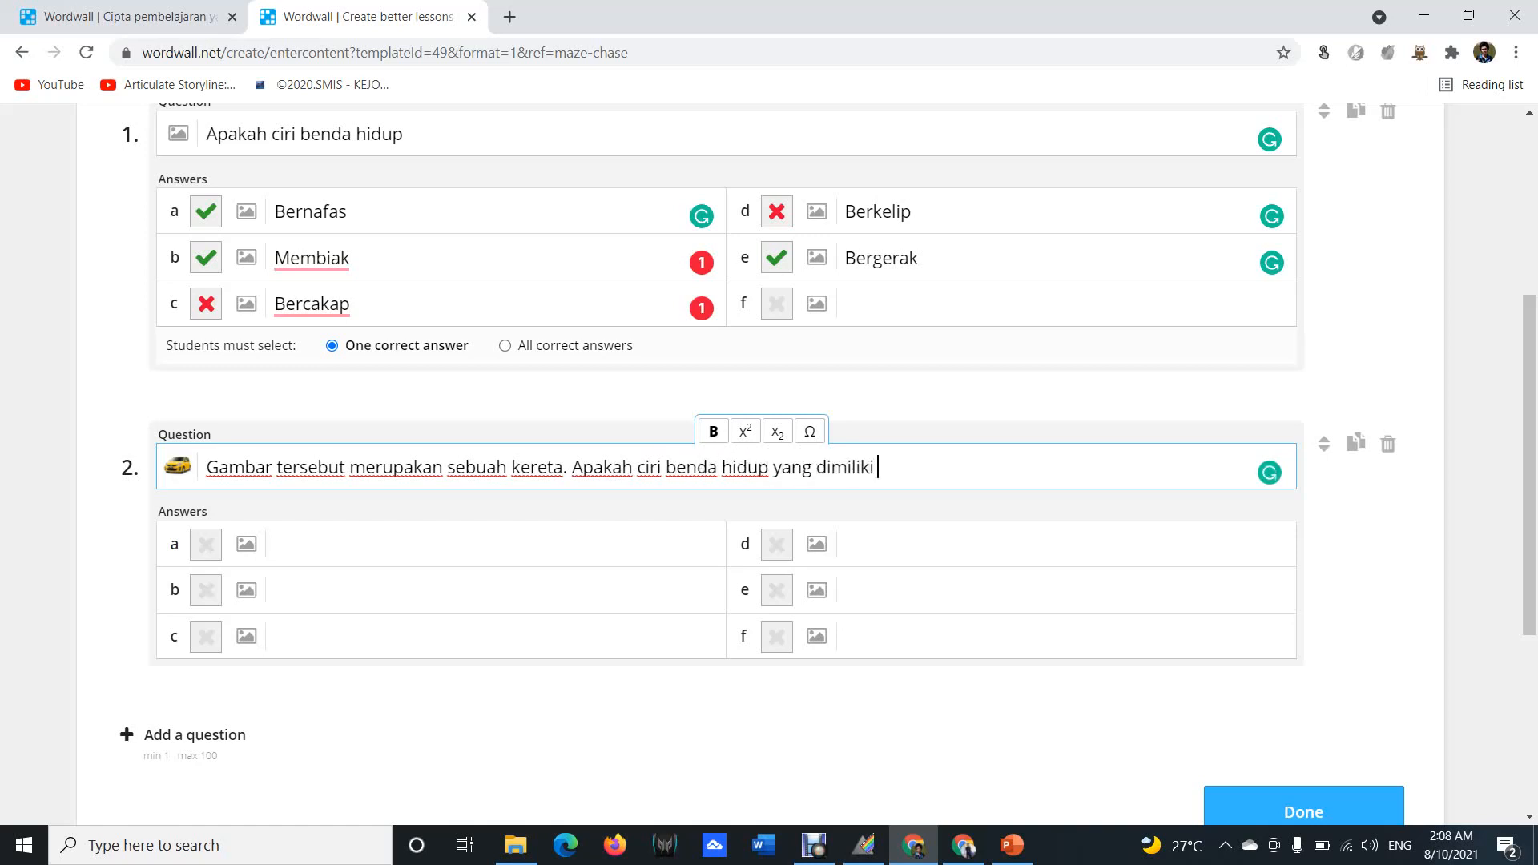
type("oleh kereta tersebut?")
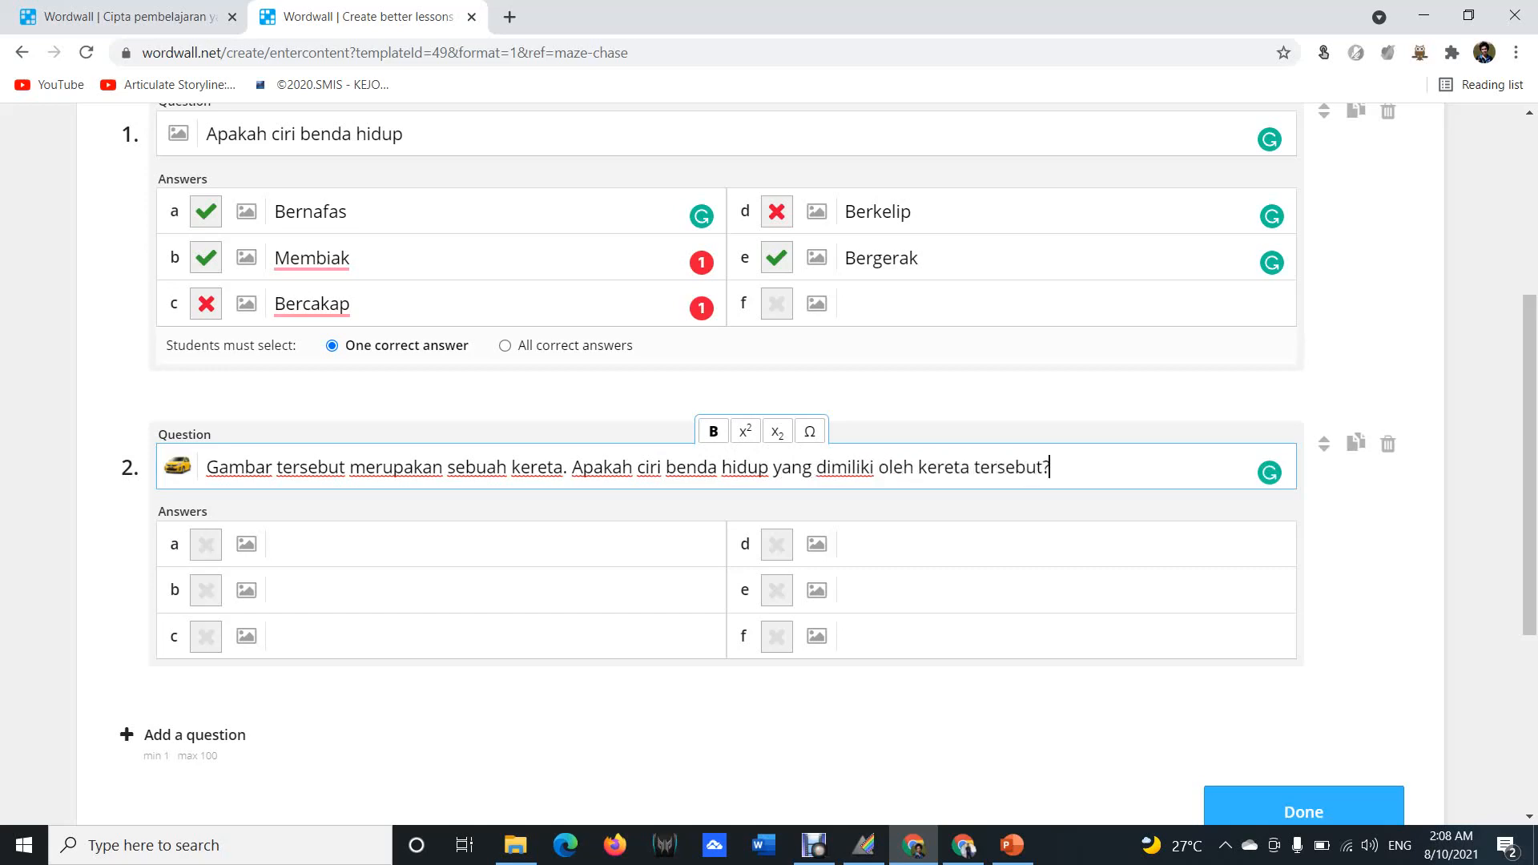
Fill question 2's answers a to d with "Bergerak", "Membiak", "Bercakap" and "Bernafas", marking only "Bergerak" as correct.
key("Tab")
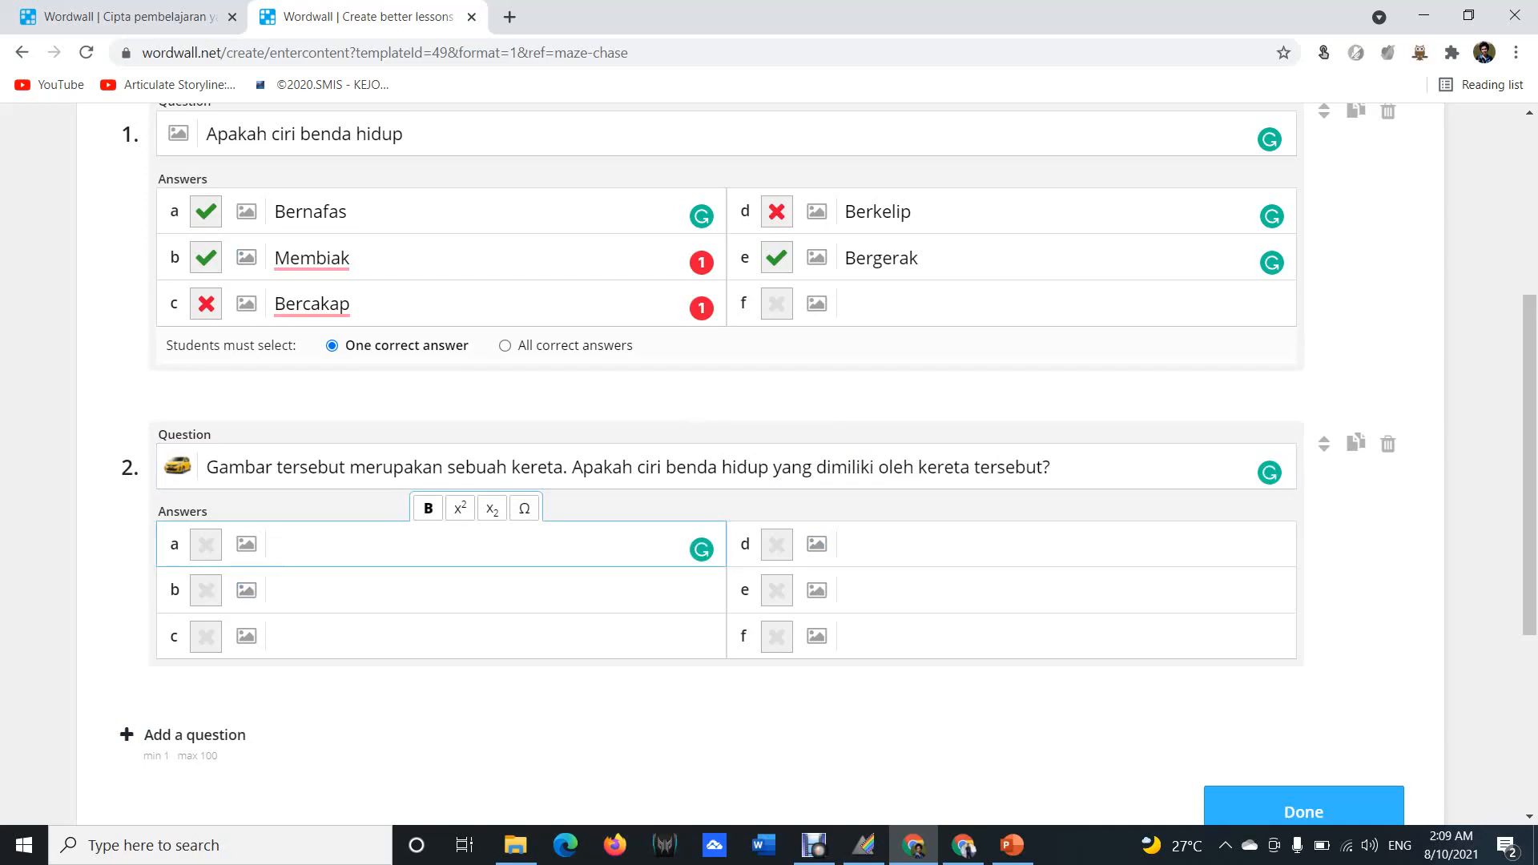
type("Bergerak")
left_click(276, 590)
type("Membiak")
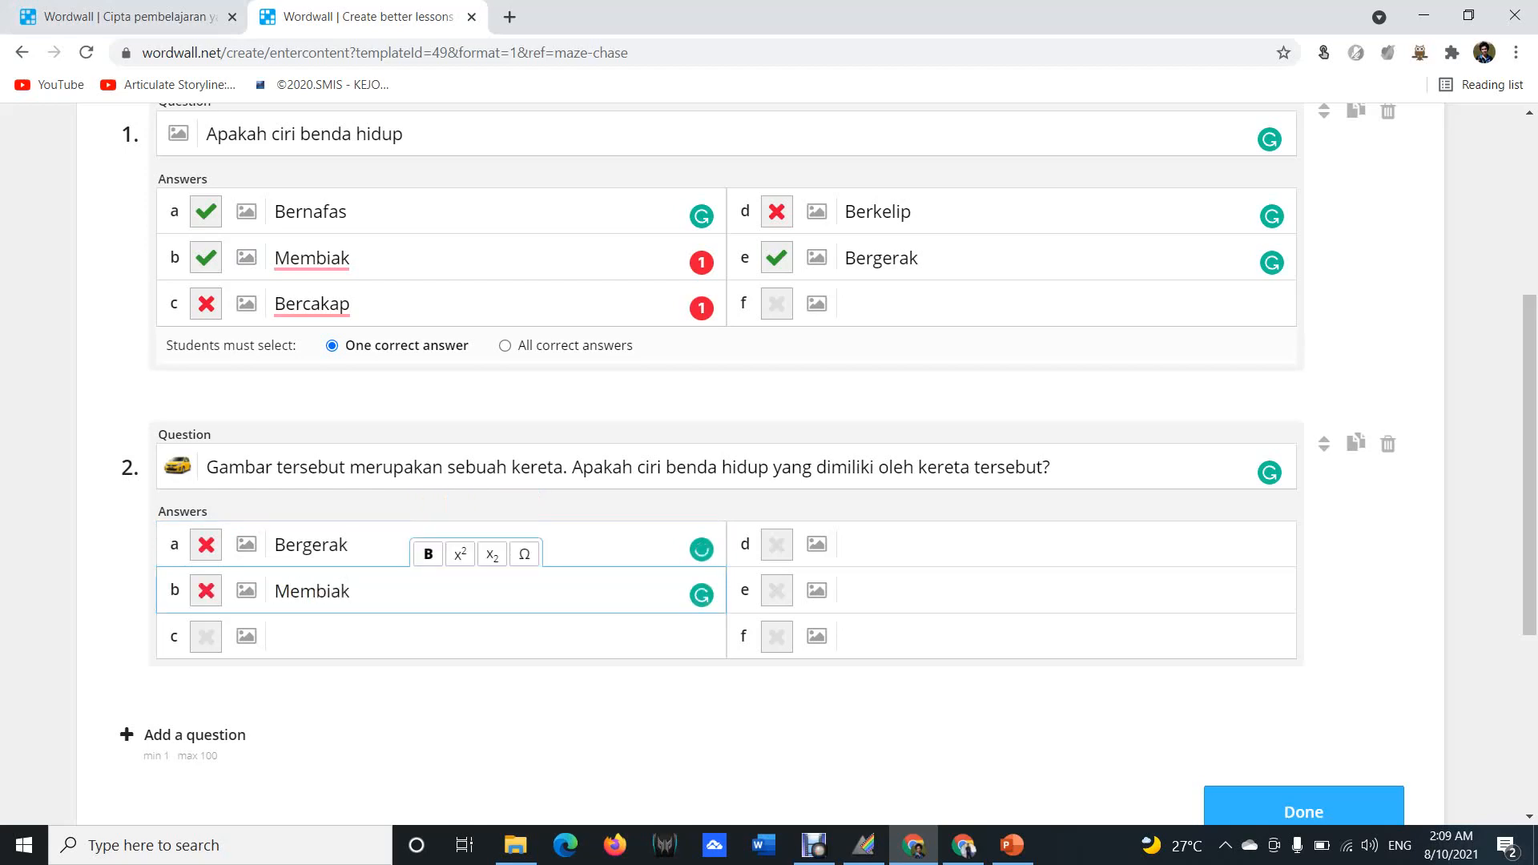
left_click(276, 636)
type("Bercakap")
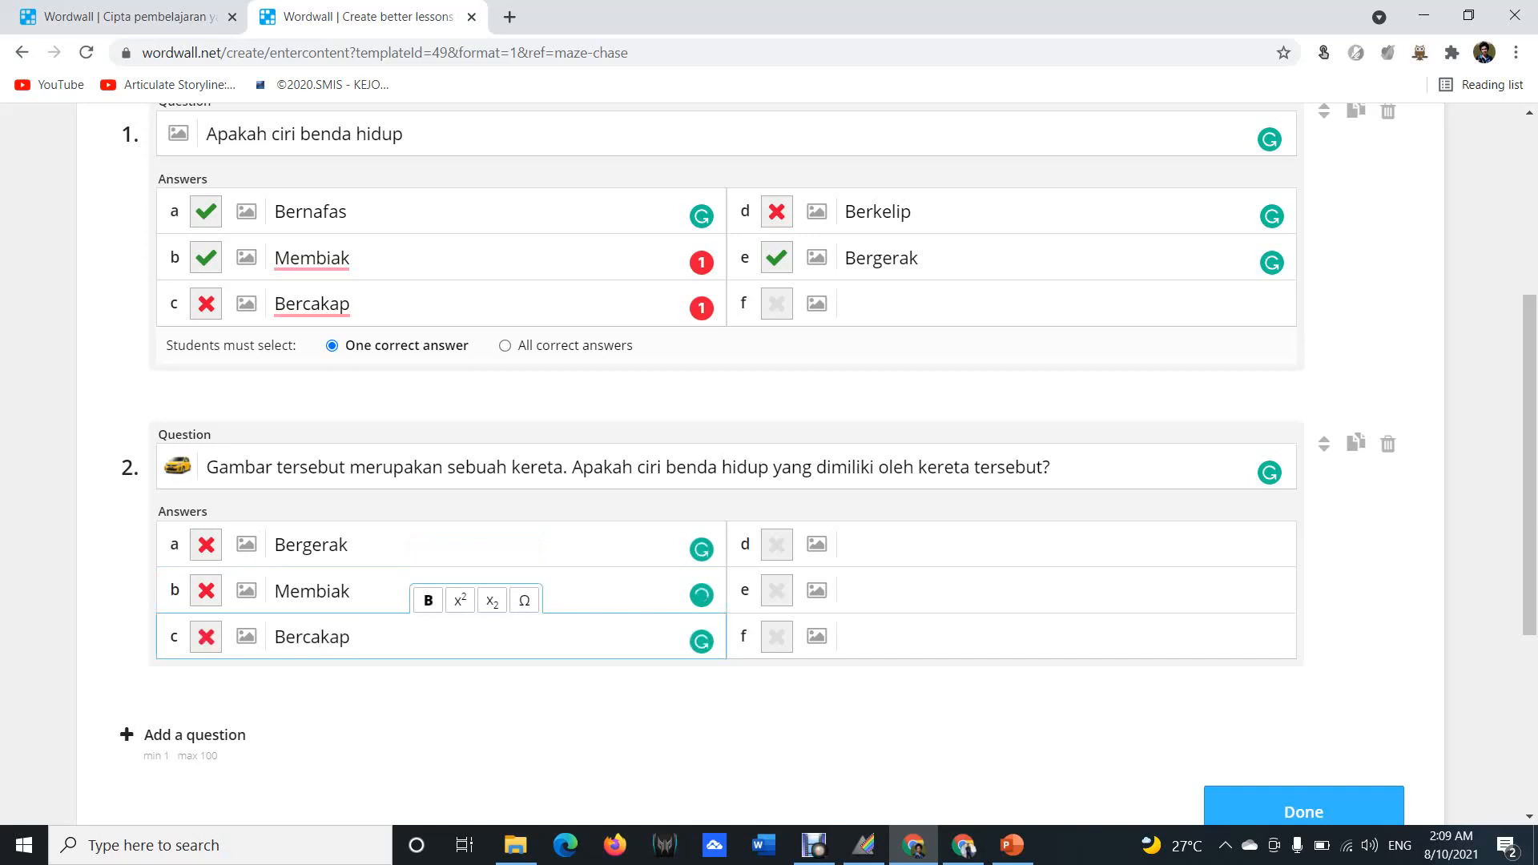
left_click(847, 545)
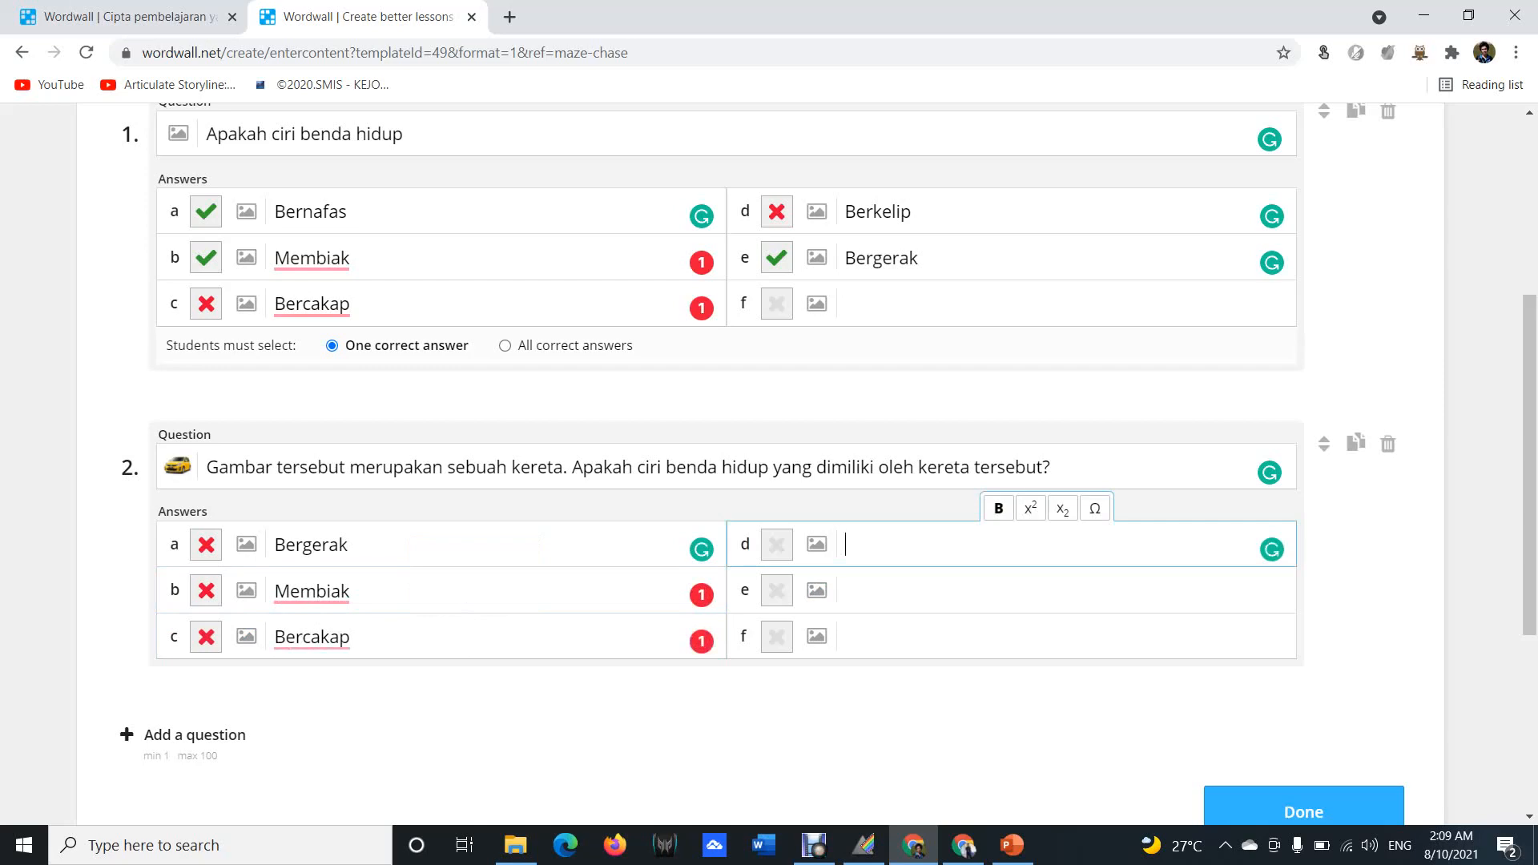
type("Bernafas")
left_click(206, 545)
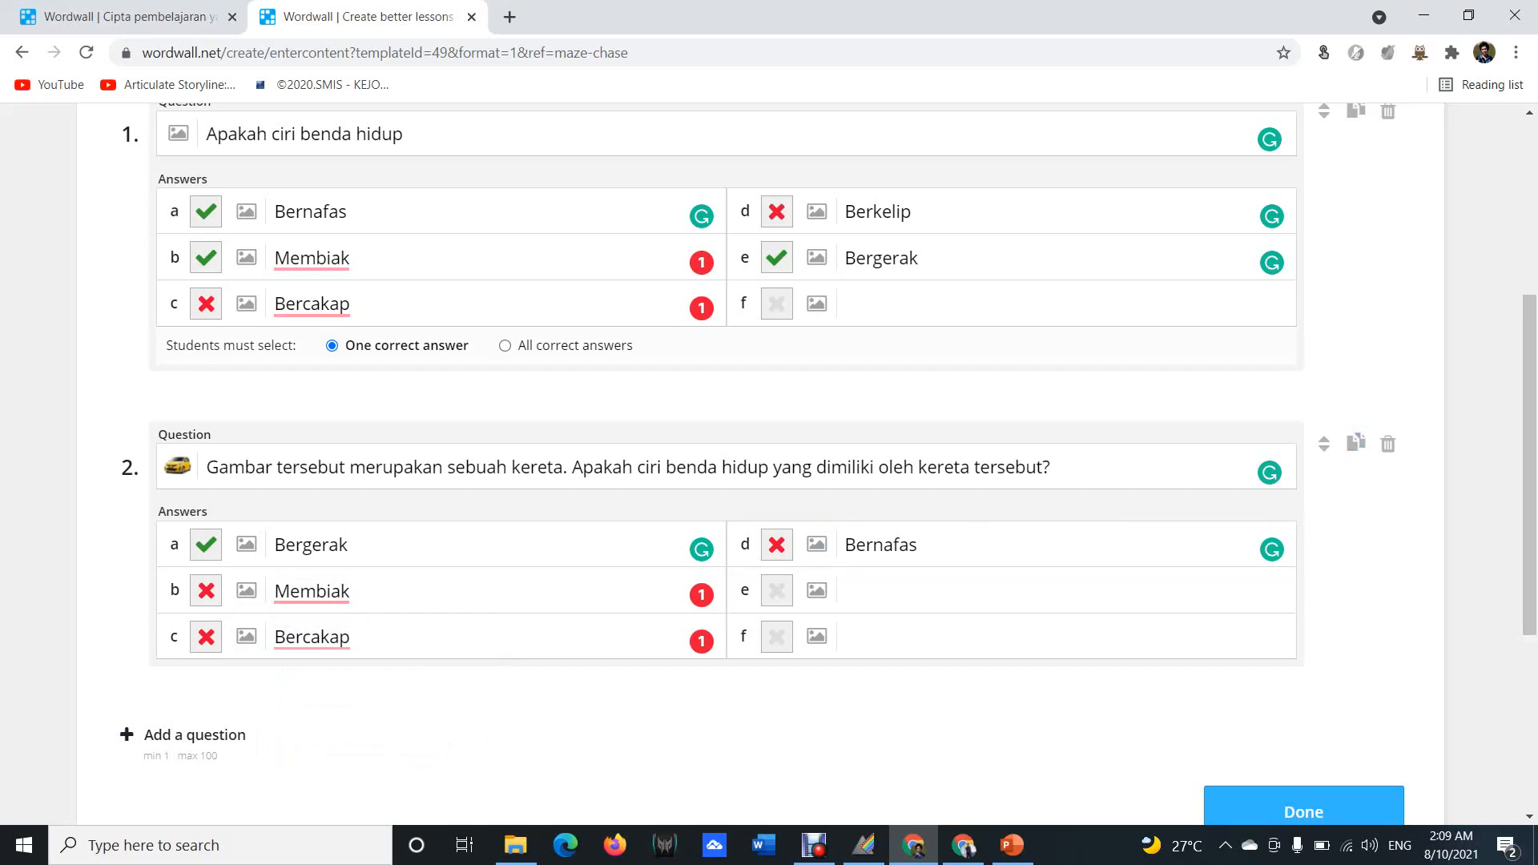
Review the activity title, instruction and both questions with their marked answers.
scroll(769, 465, "up", 3)
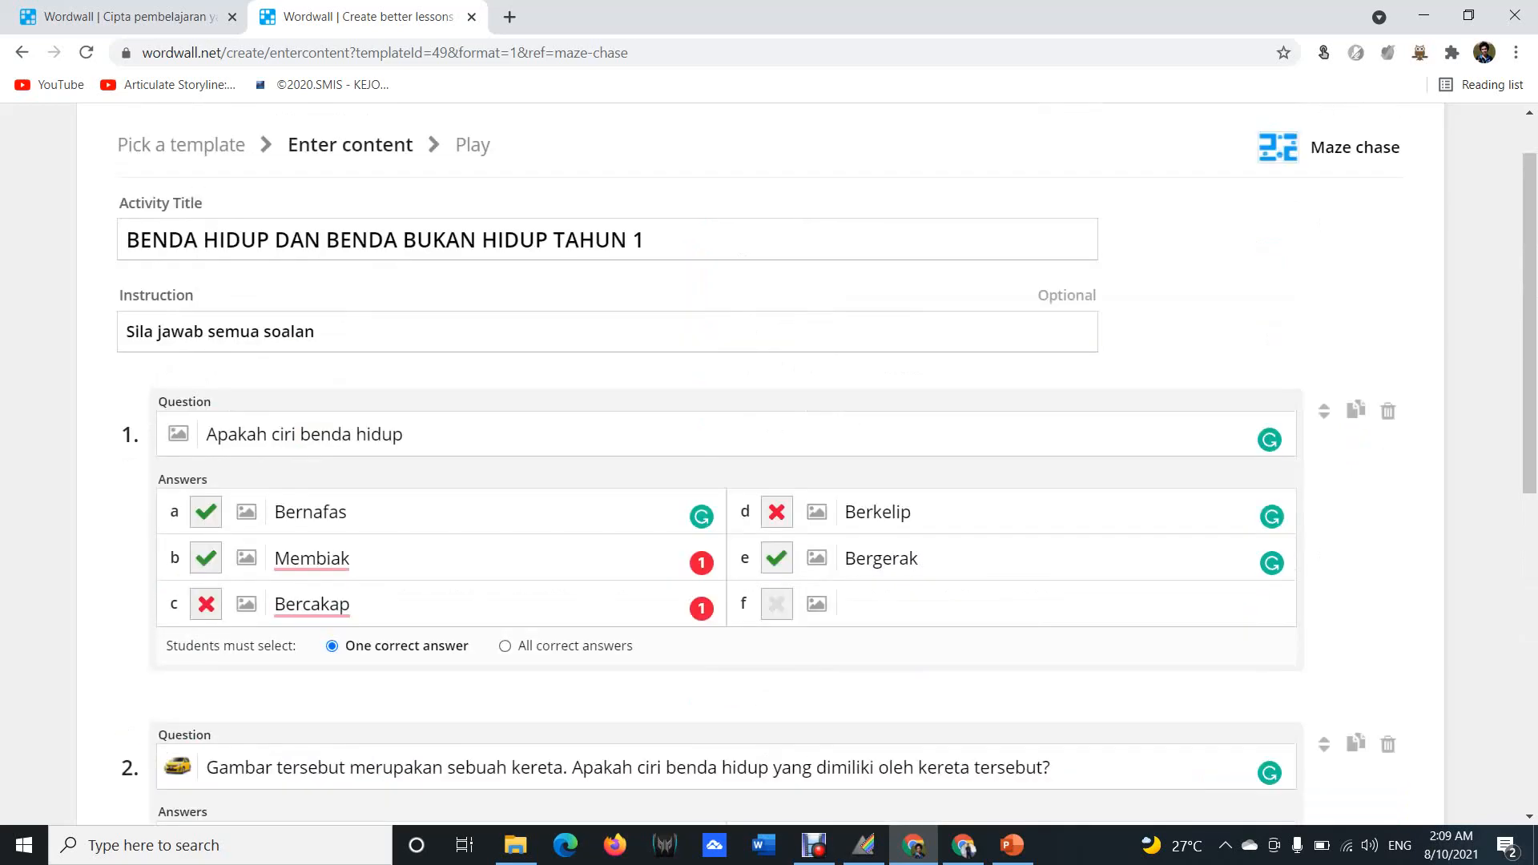
scroll(769, 465, "up", 1)
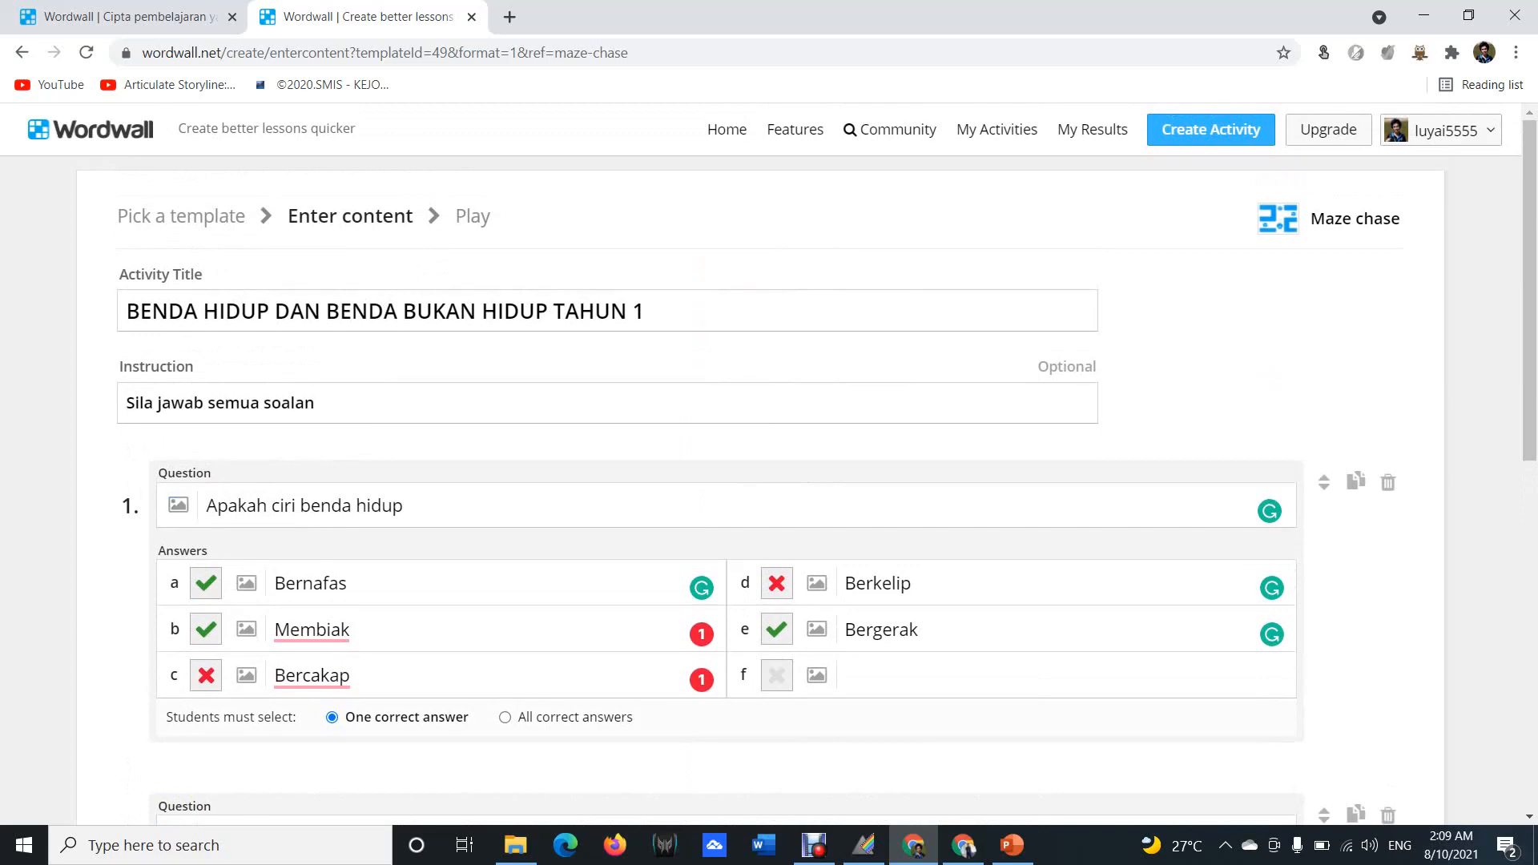
scroll(769, 465, "down", 4)
scroll(769, 465, "down", 3)
scroll(769, 464, "down", 3)
scroll(769, 465, "up", 3)
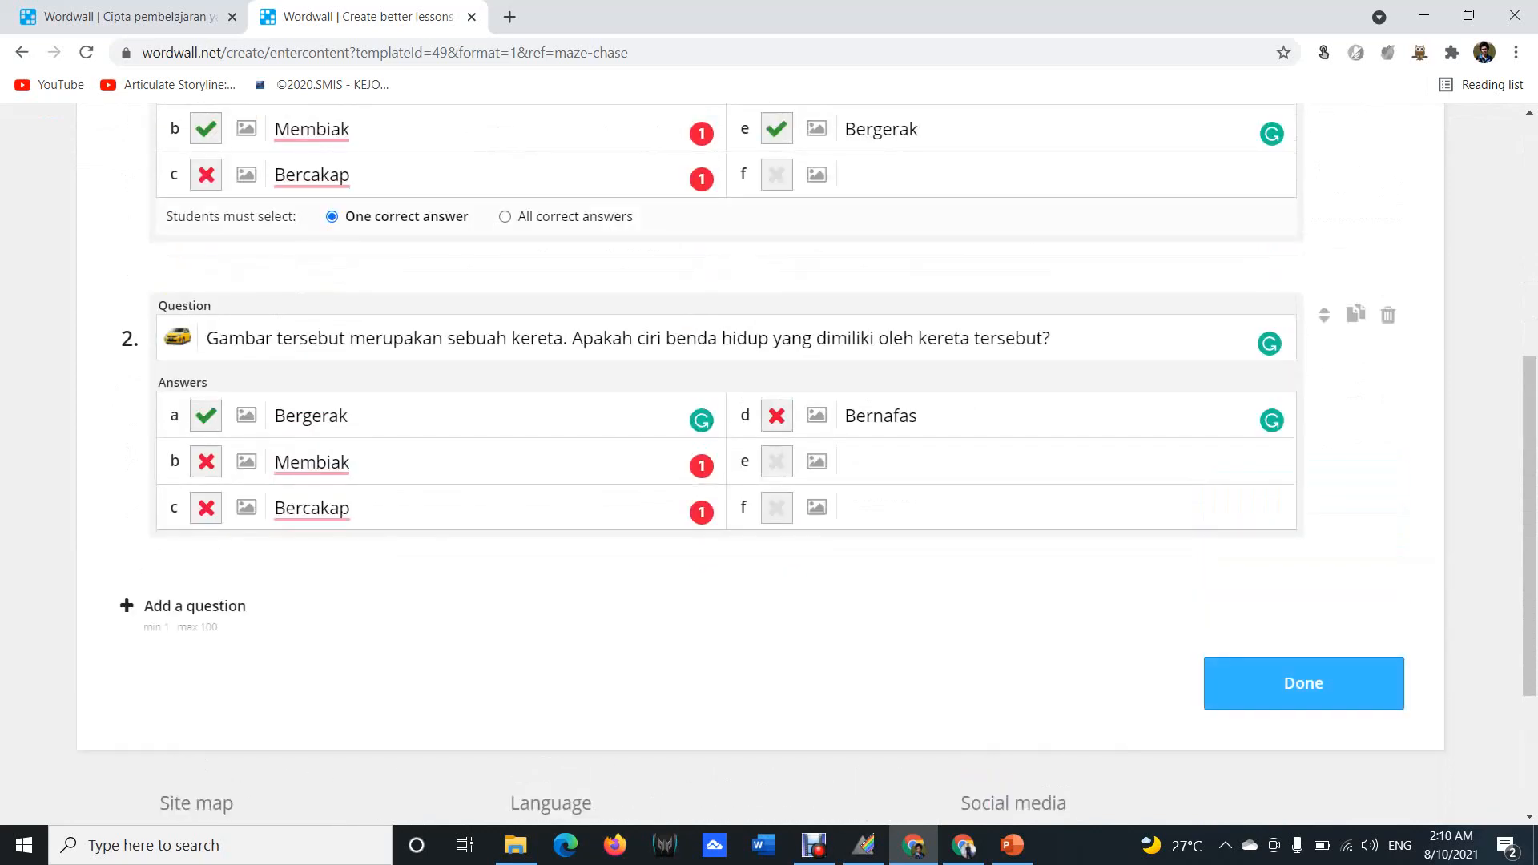
scroll(769, 464, "up", 6)
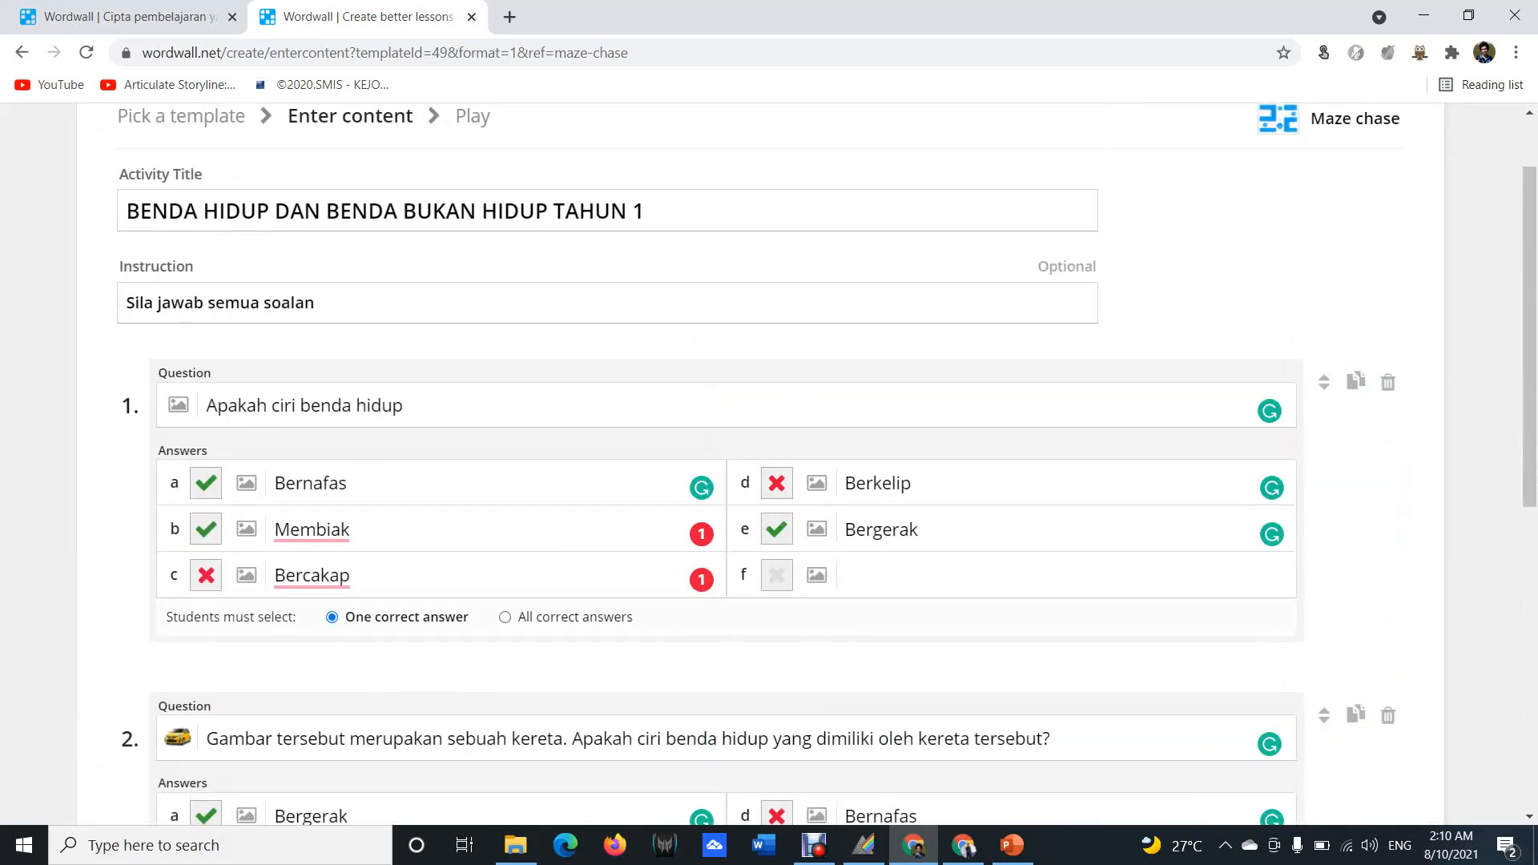
scroll(769, 465, "up", 2)
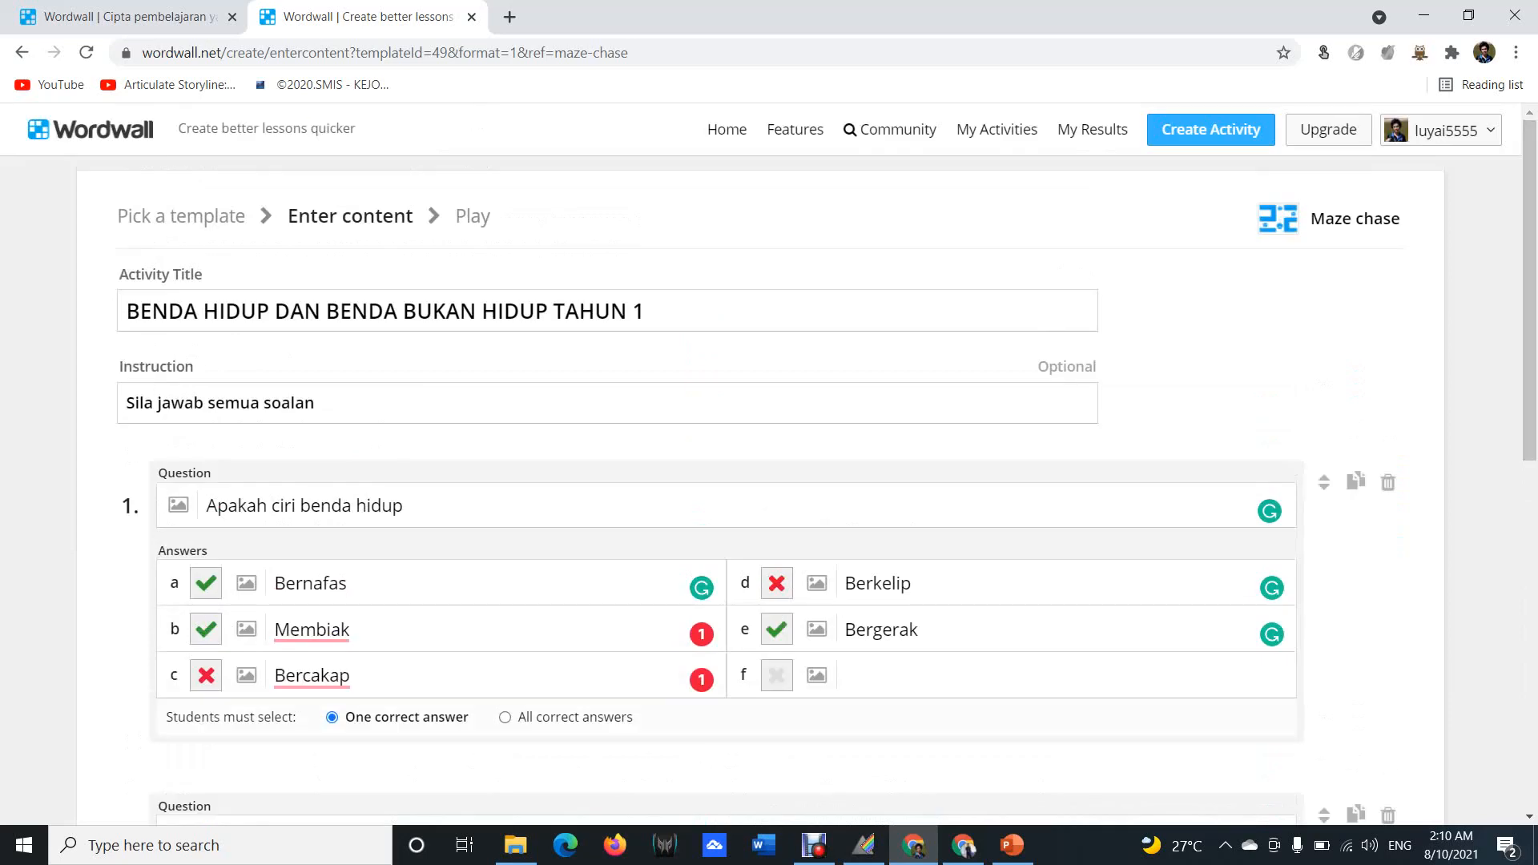
Finish entering the content and generate the playable Maze chase activity.
scroll(769, 464, "down", 10)
left_click(1303, 444)
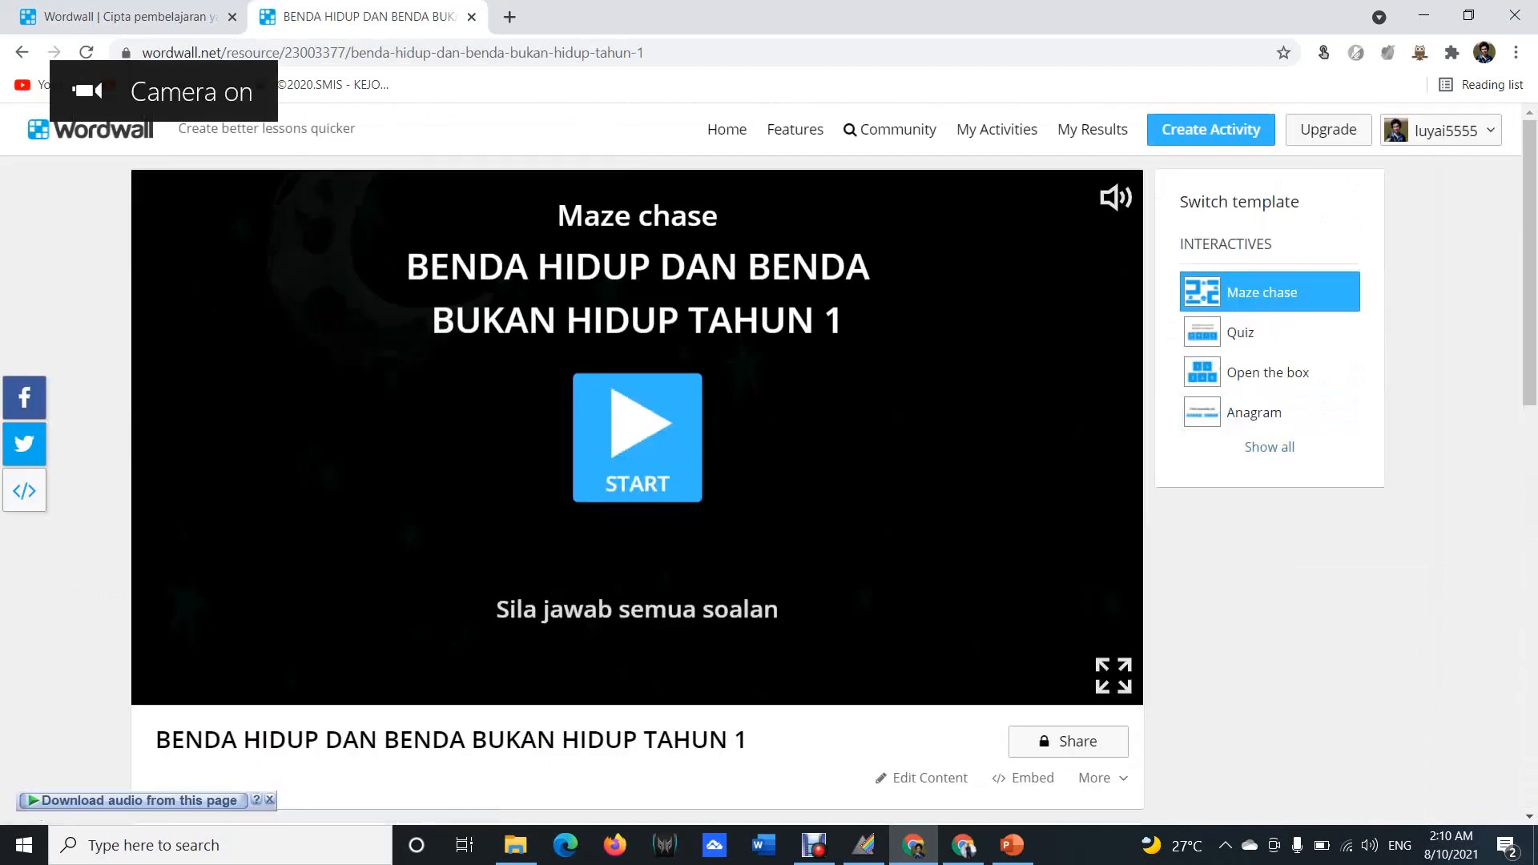
Try the Traditional font for the activity theme, and settle on the Geometric font.
scroll(636, 465, "down", 9)
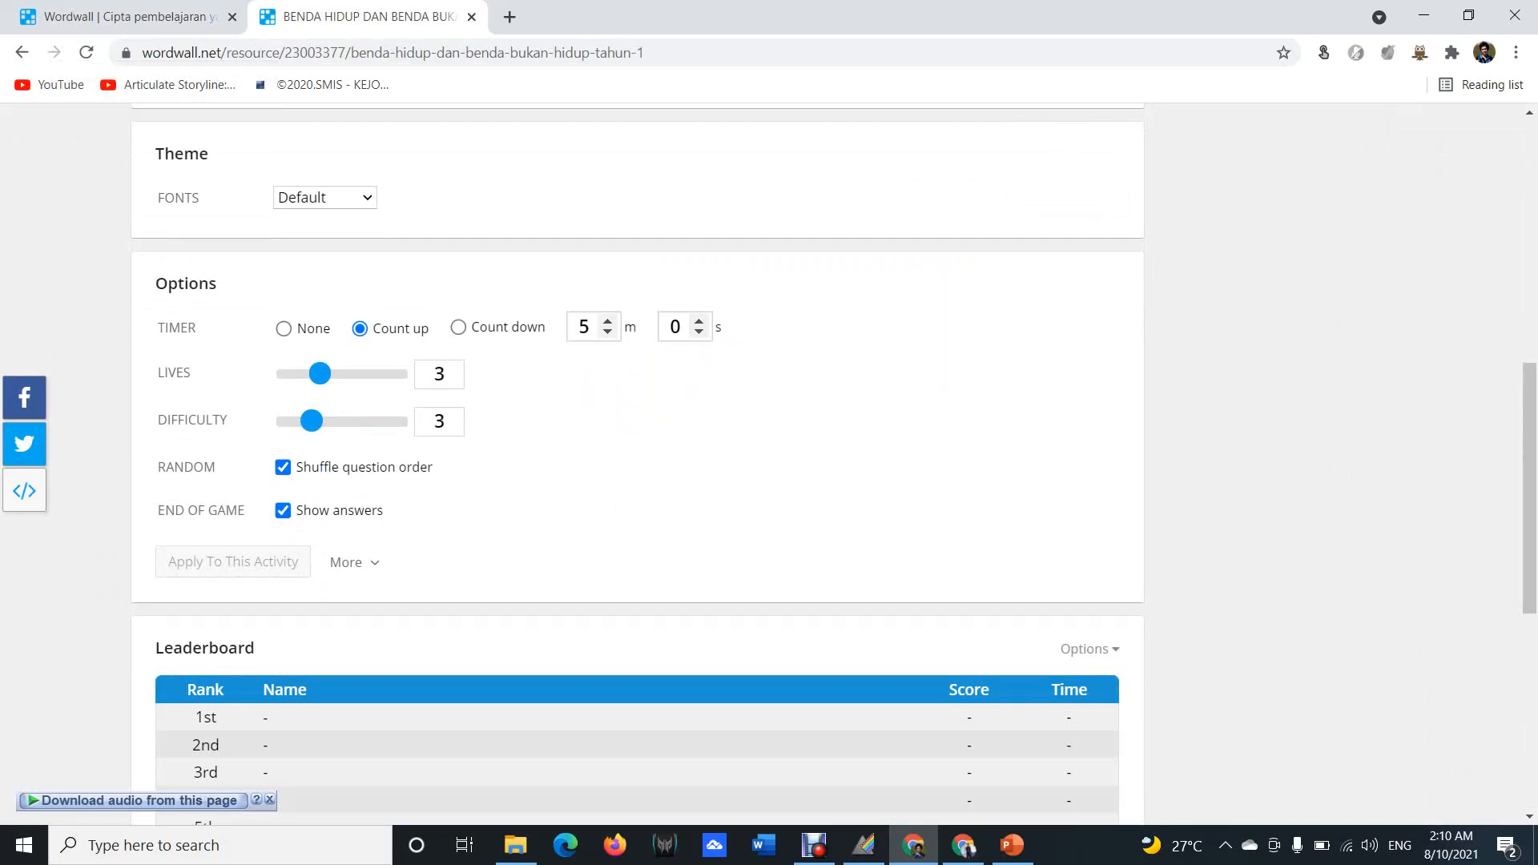
left_click(325, 198)
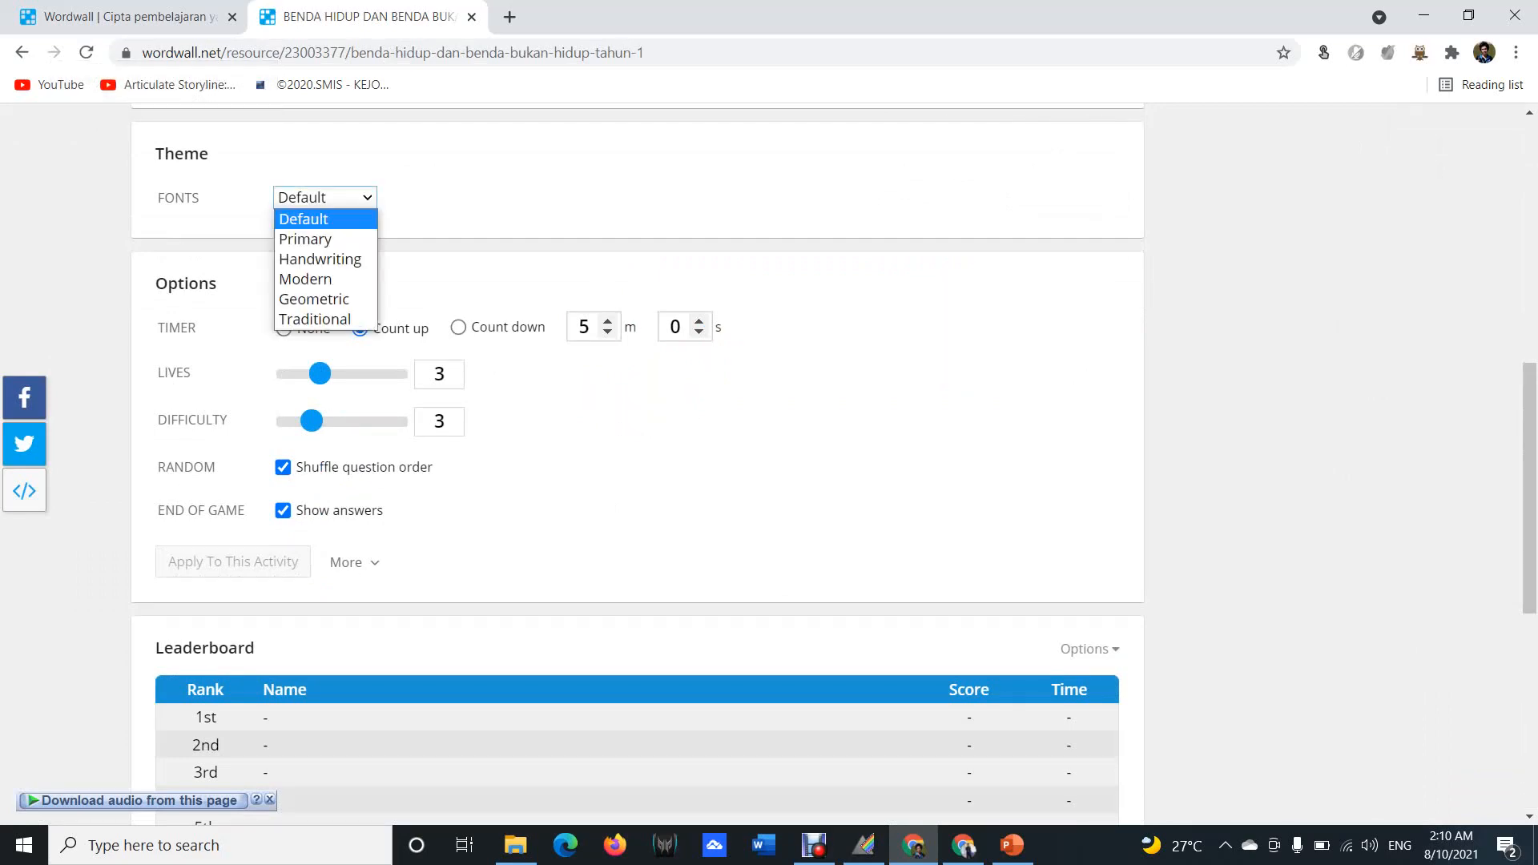
left_click(316, 319)
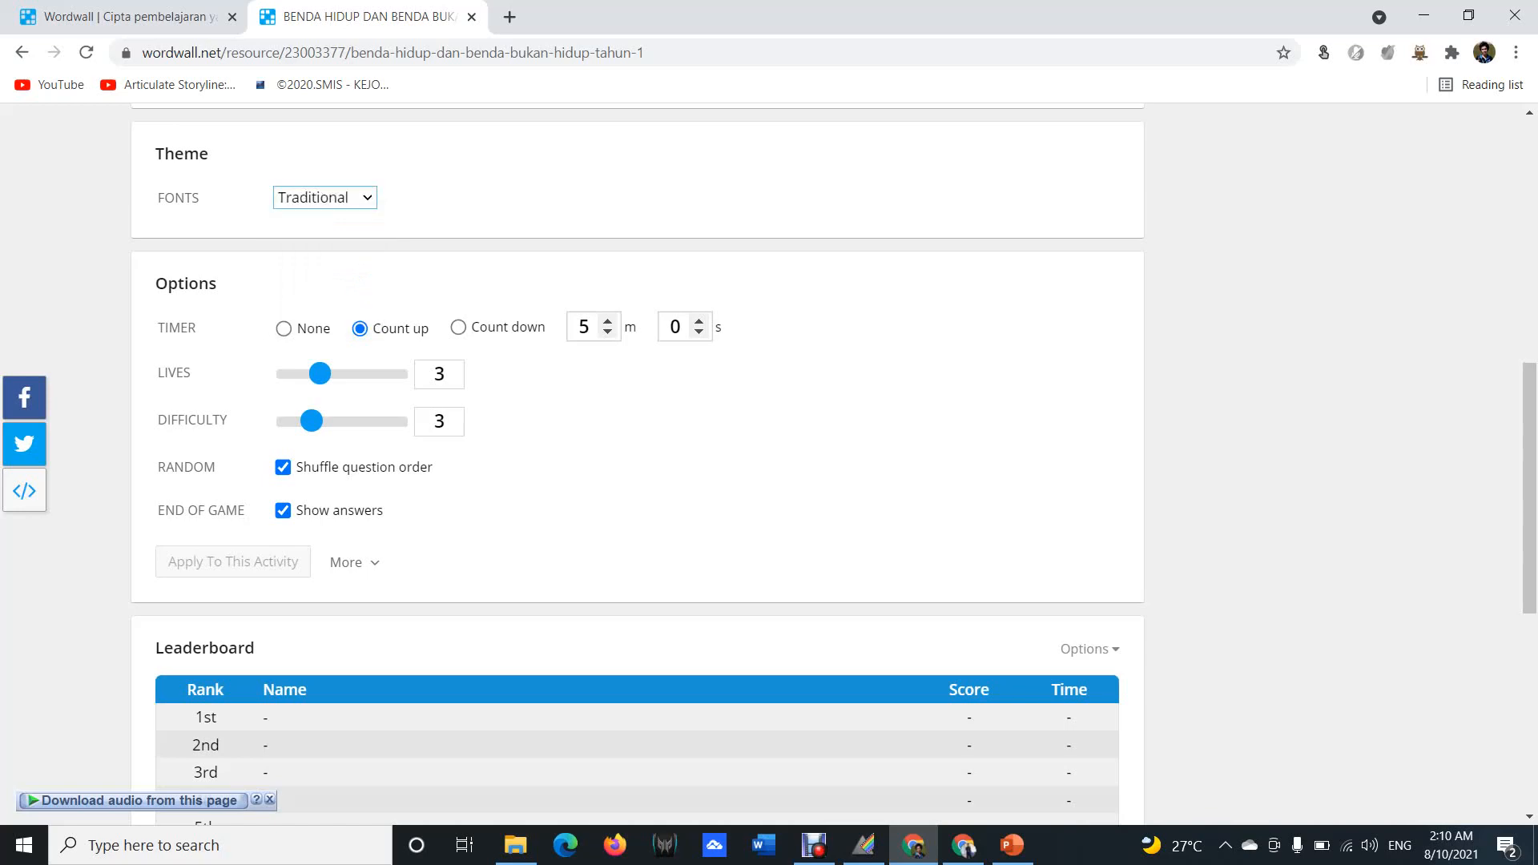
scroll(637, 464, "down", 7)
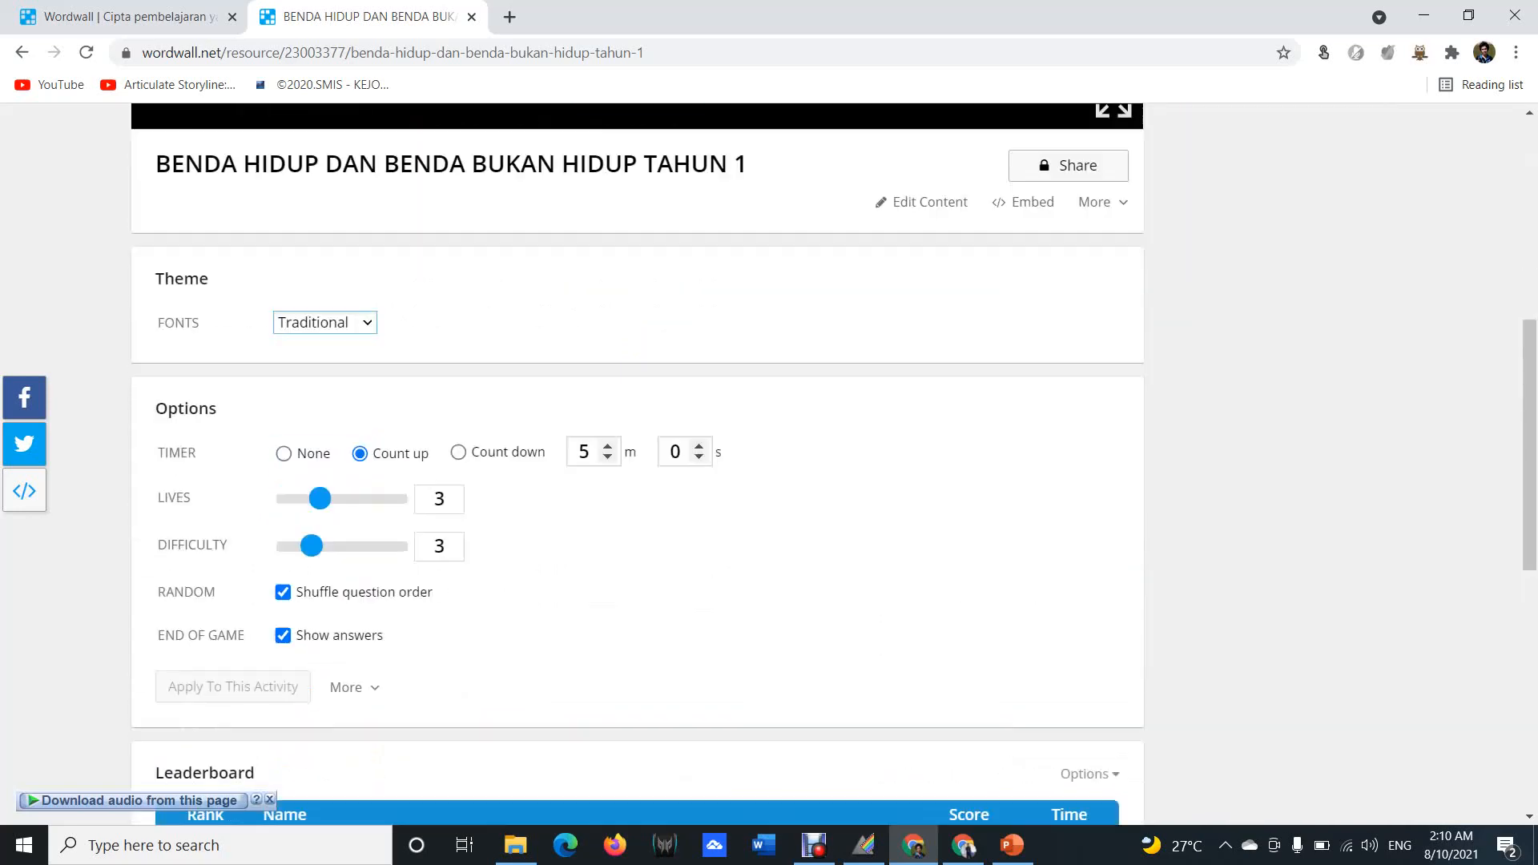
left_click(325, 198)
left_click(314, 299)
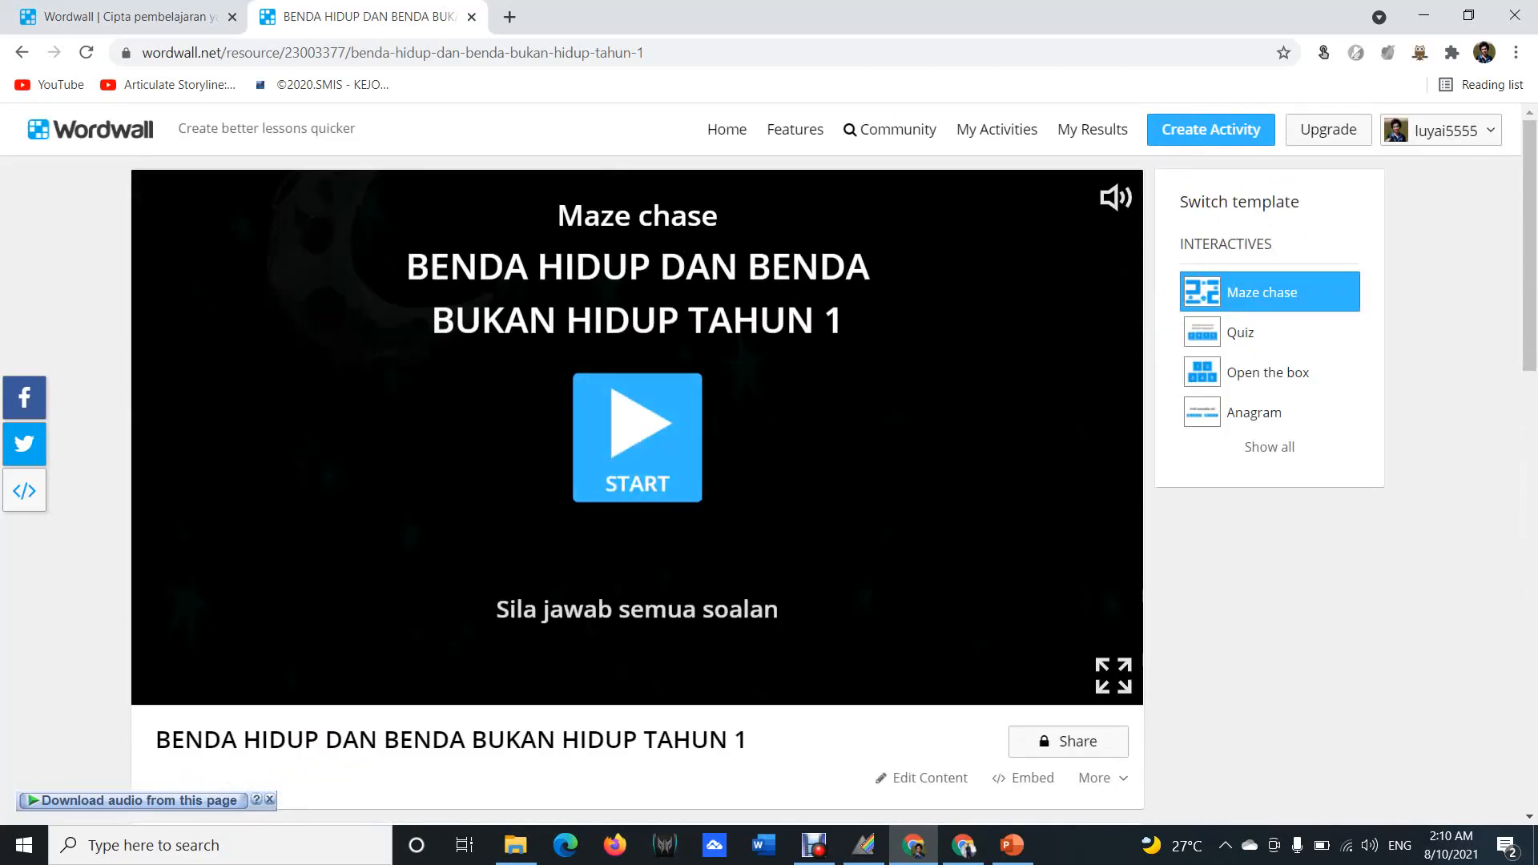
Try the activity's timer modes and set the timer to Count down.
scroll(769, 465, "down", 9)
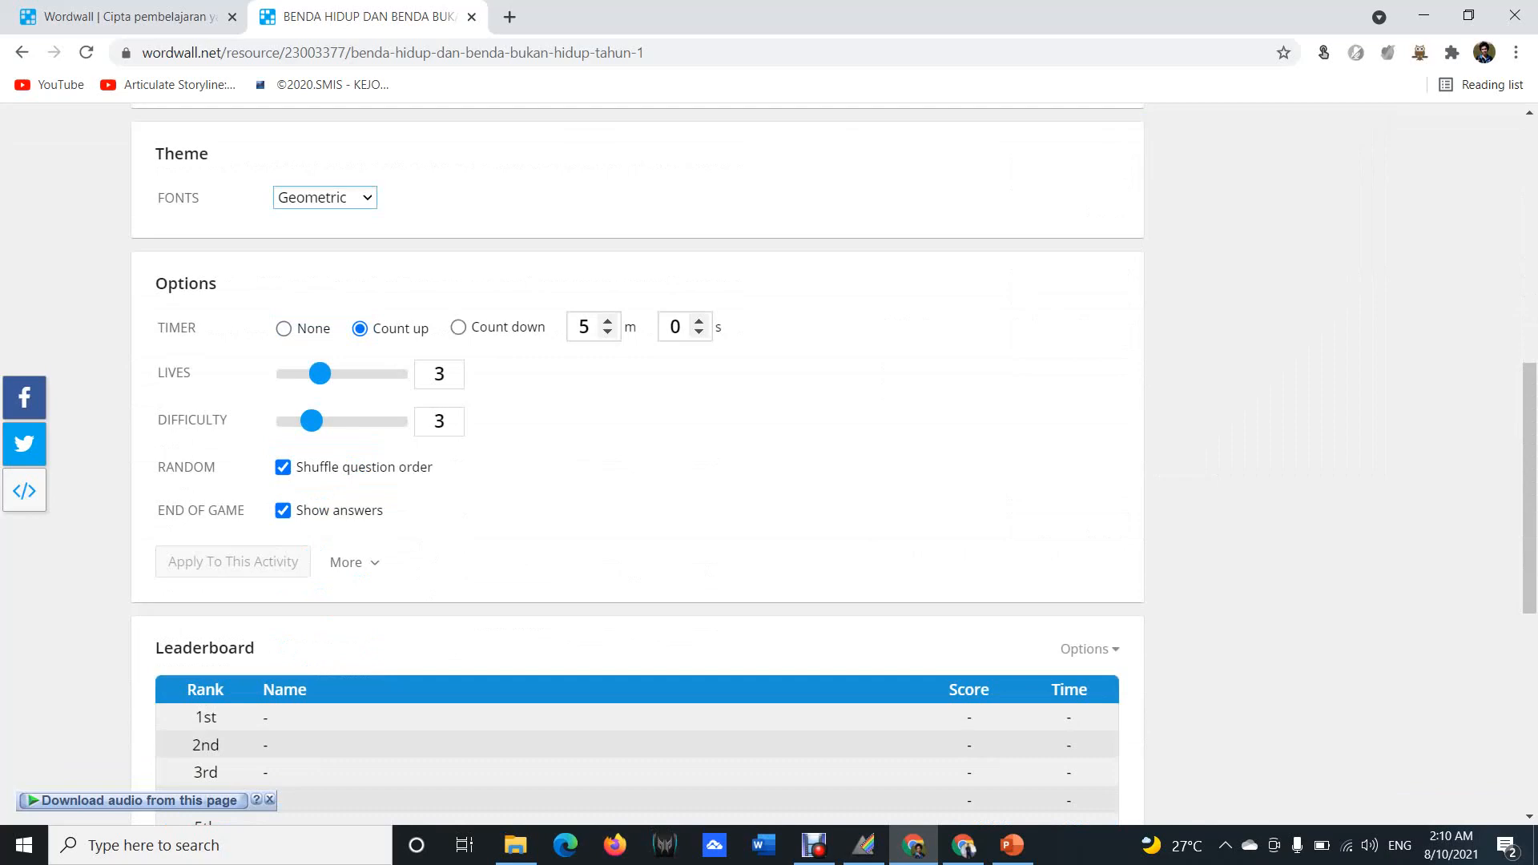
left_click(284, 329)
left_click(359, 329)
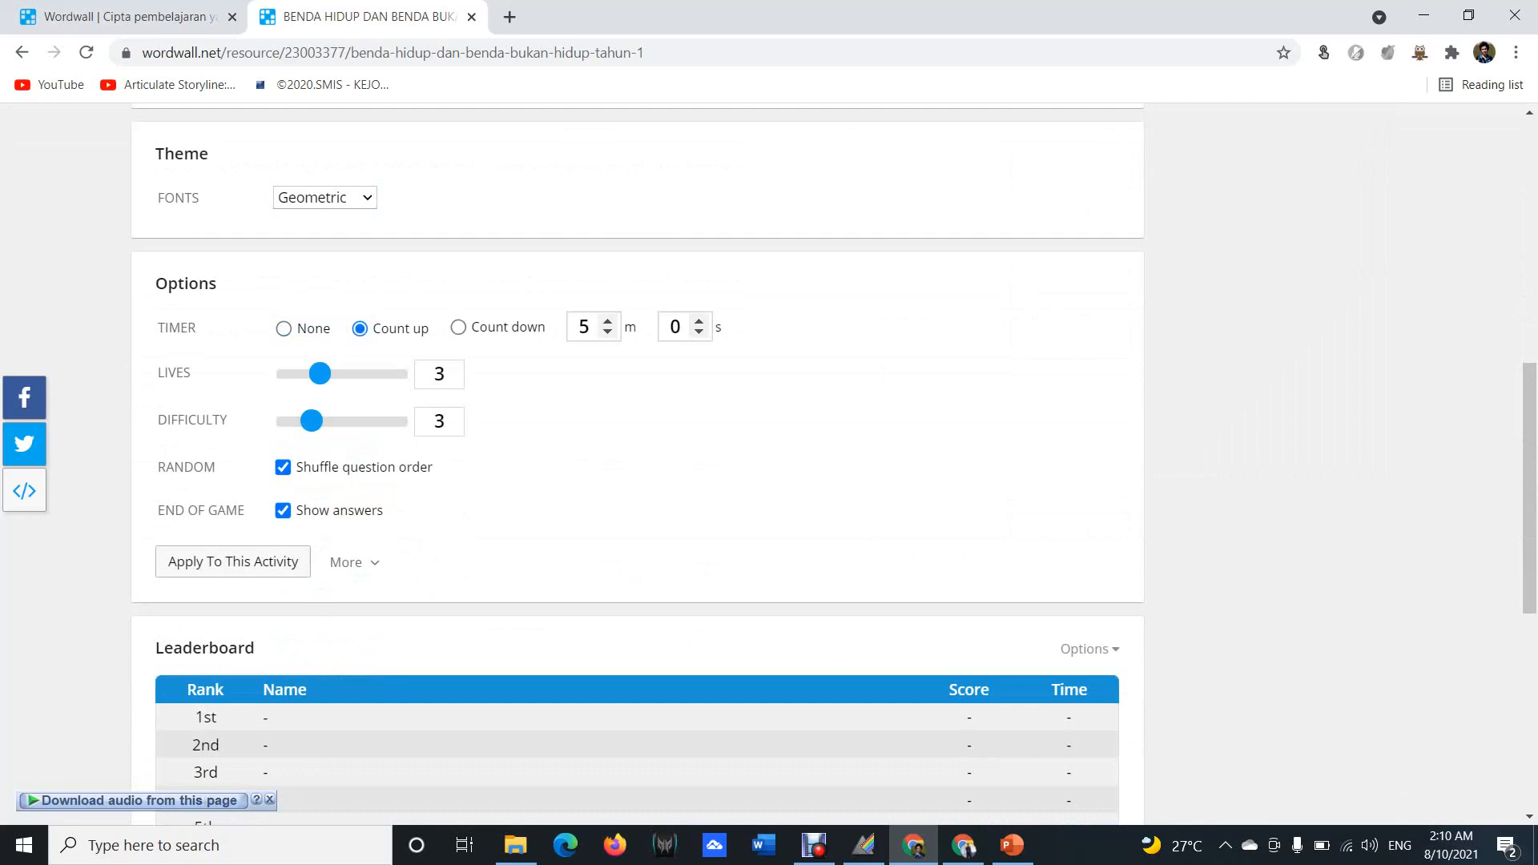
left_click(459, 328)
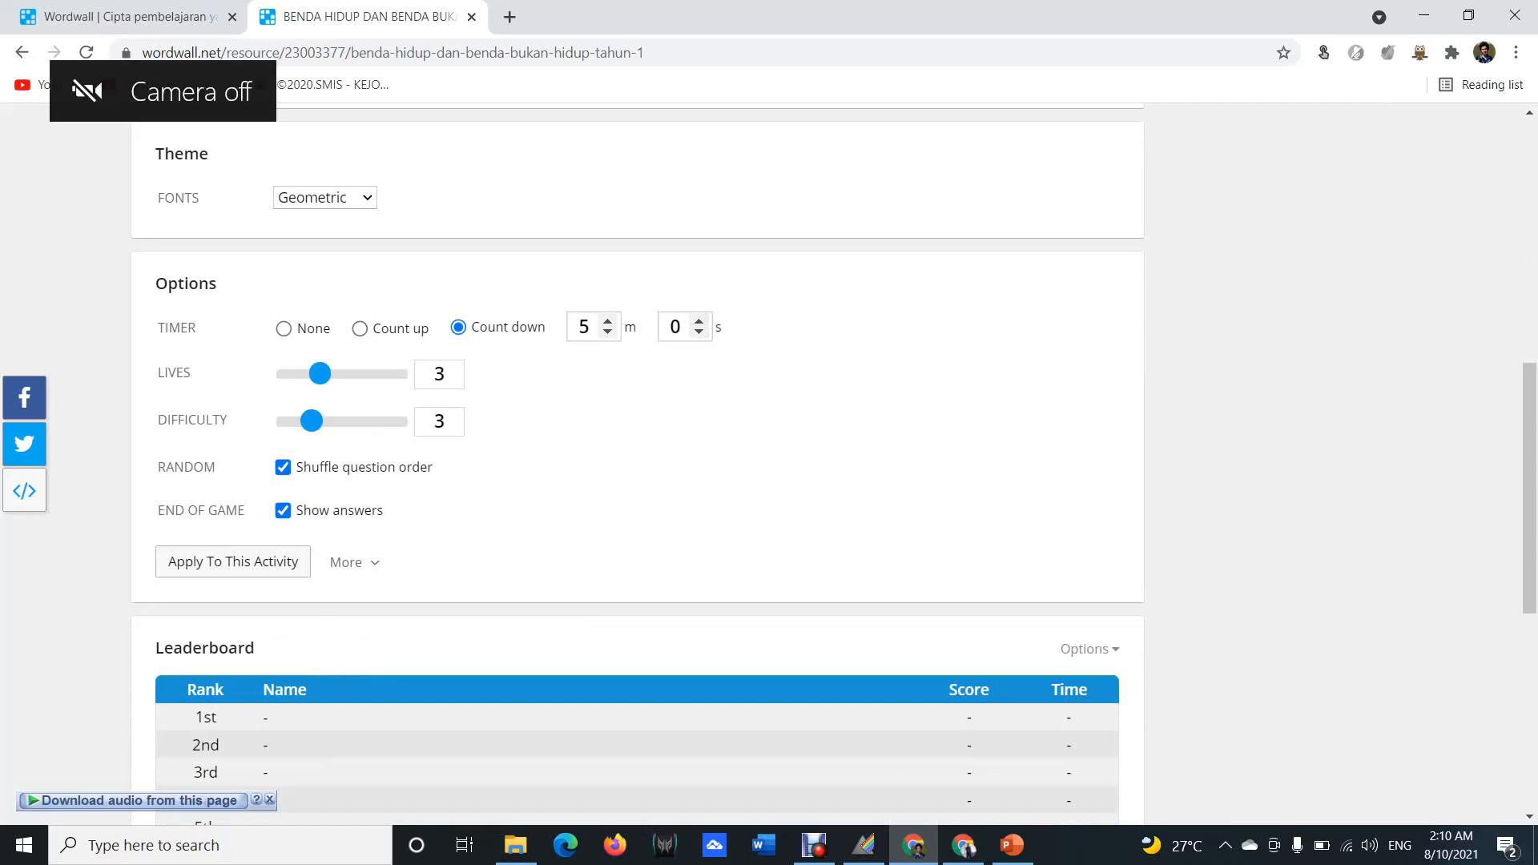
left_click(360, 328)
left_click(459, 327)
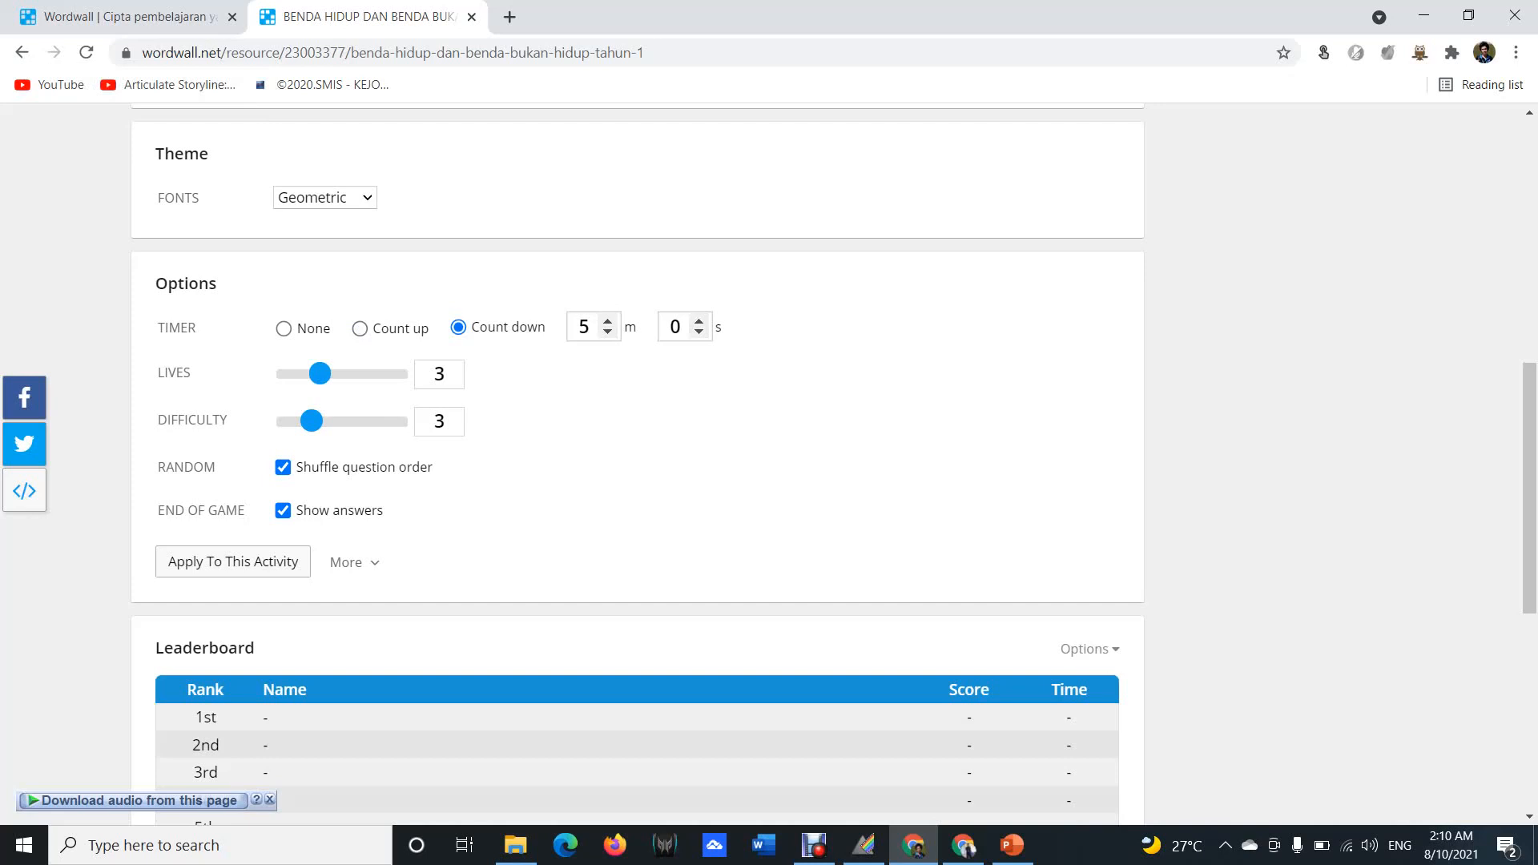
Lower the Maze chase game's difficulty to 2.
scroll(638, 464, "up", 7)
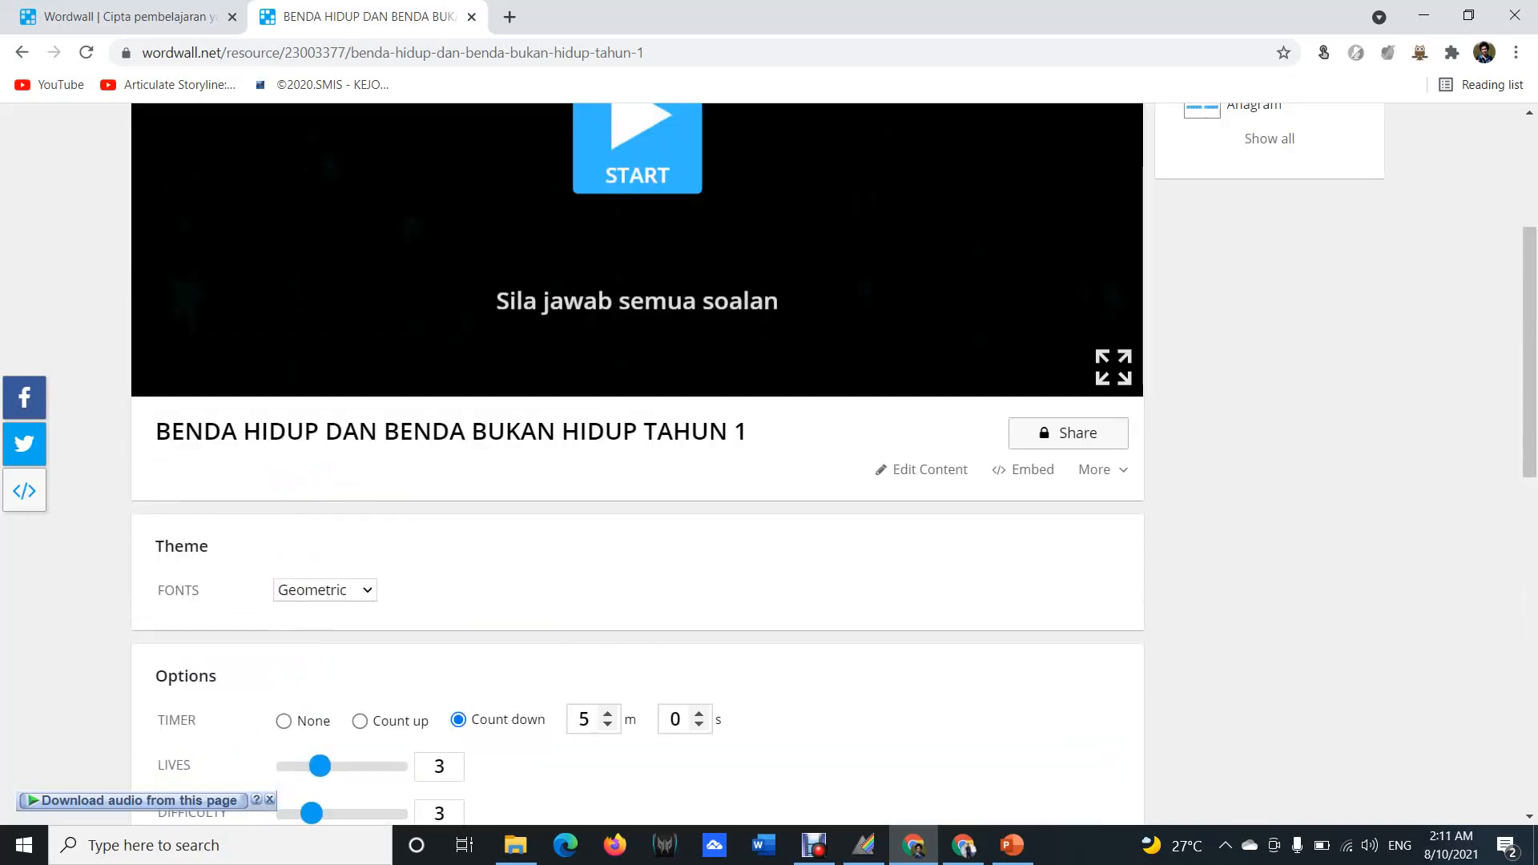
scroll(638, 465, "down", 8)
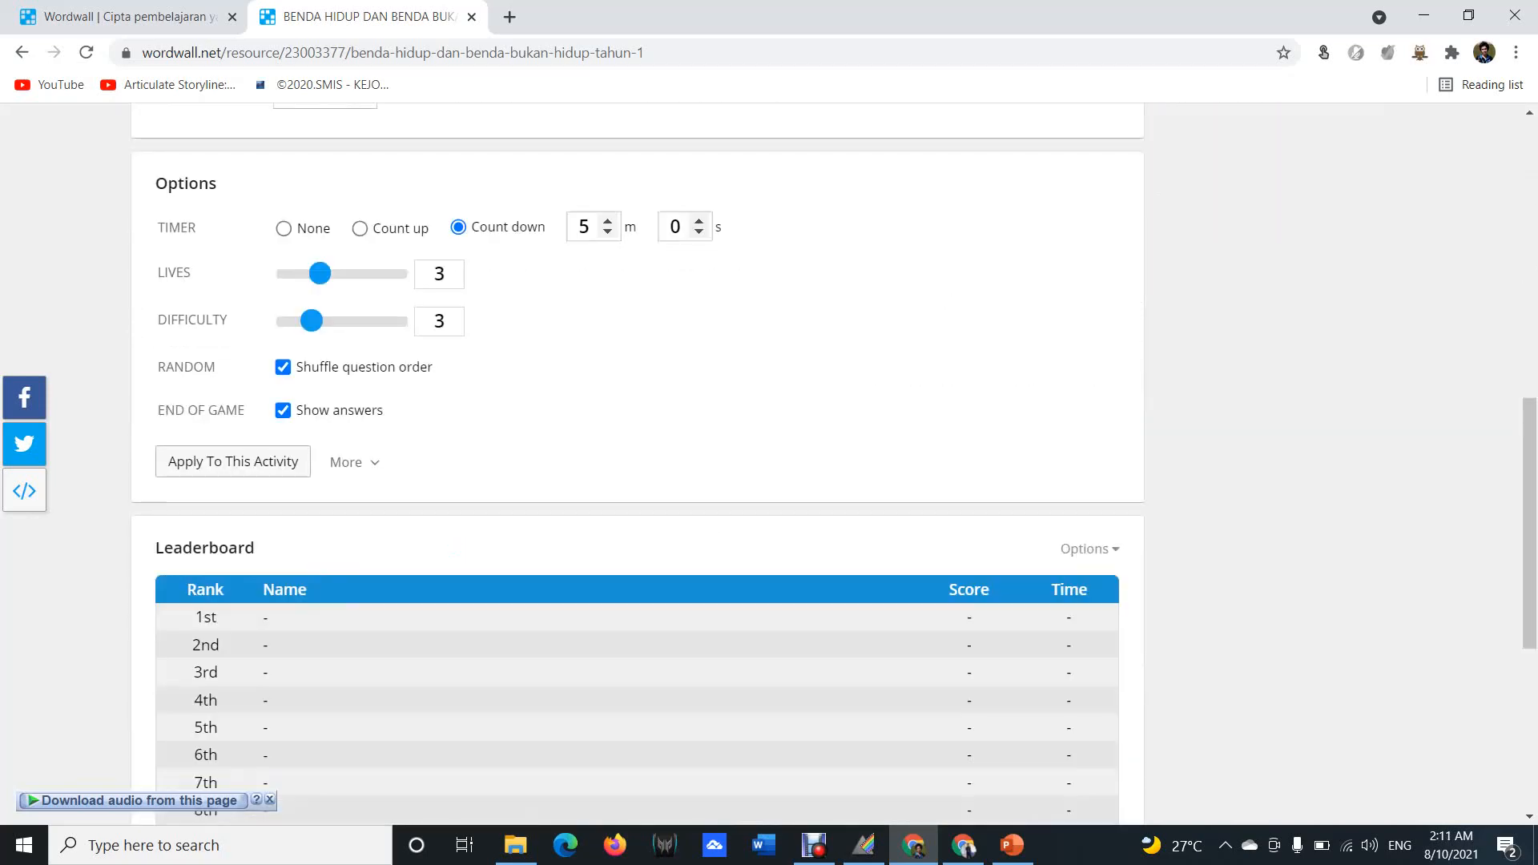
scroll(638, 464, "up", 8)
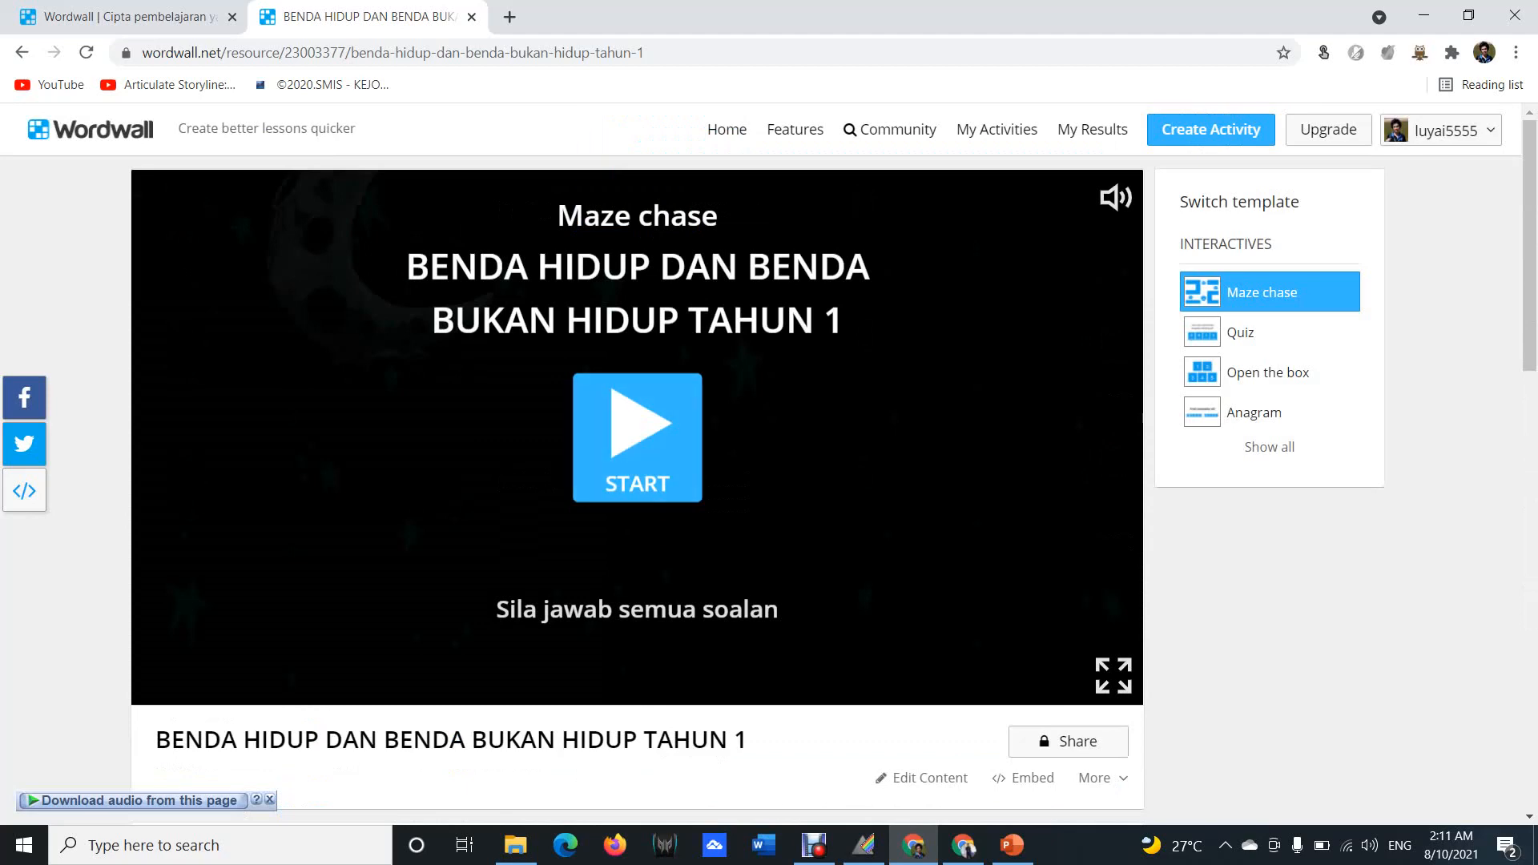
scroll(637, 481, "down", 10)
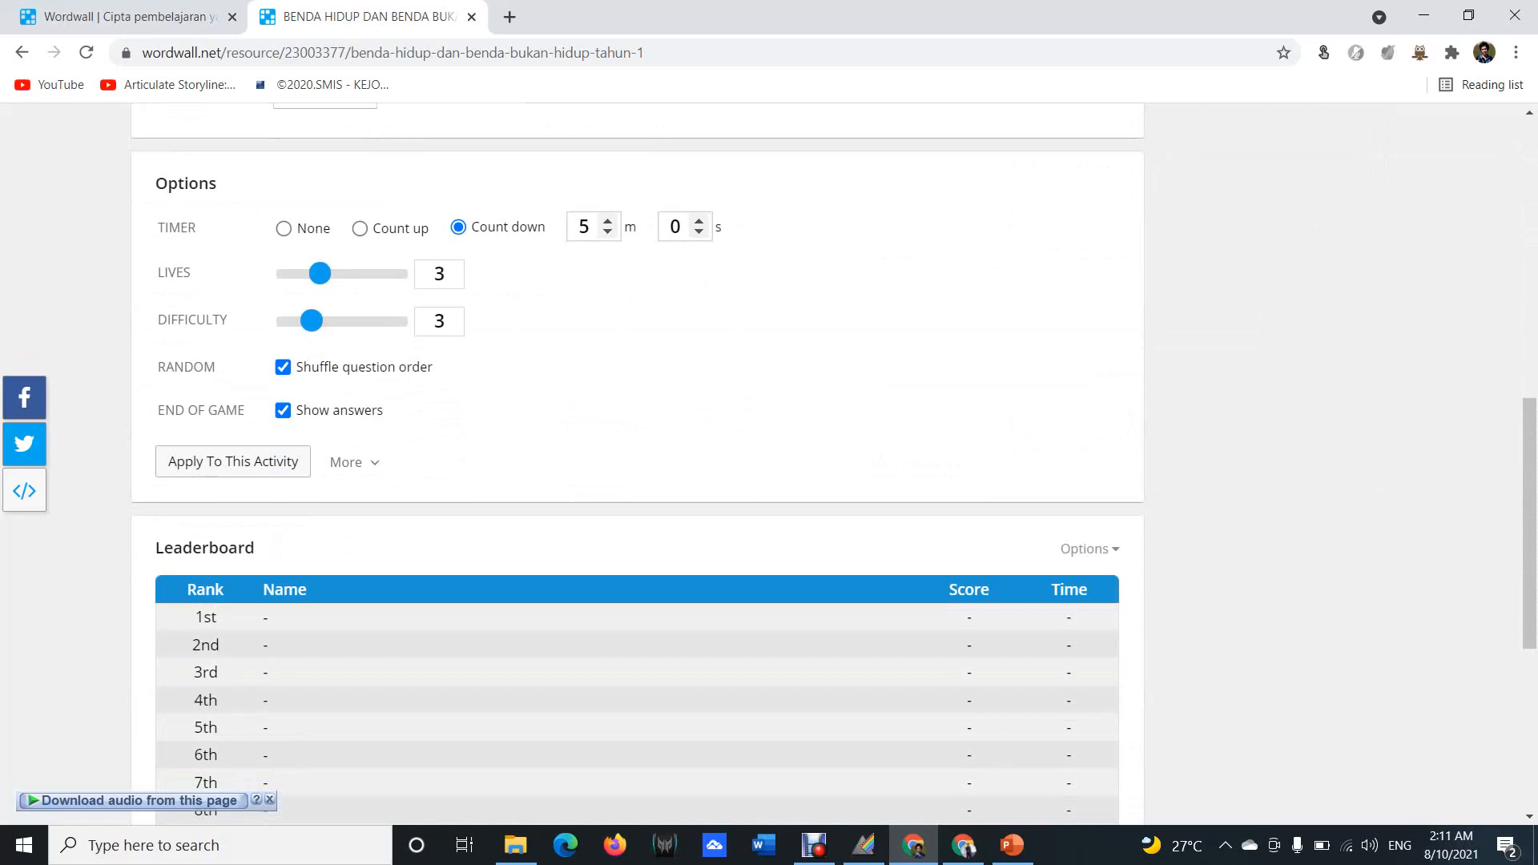
mouse_move(311, 320)
left_mouse_down()
mouse_move(384, 321)
mouse_move(299, 321)
left_mouse_up()
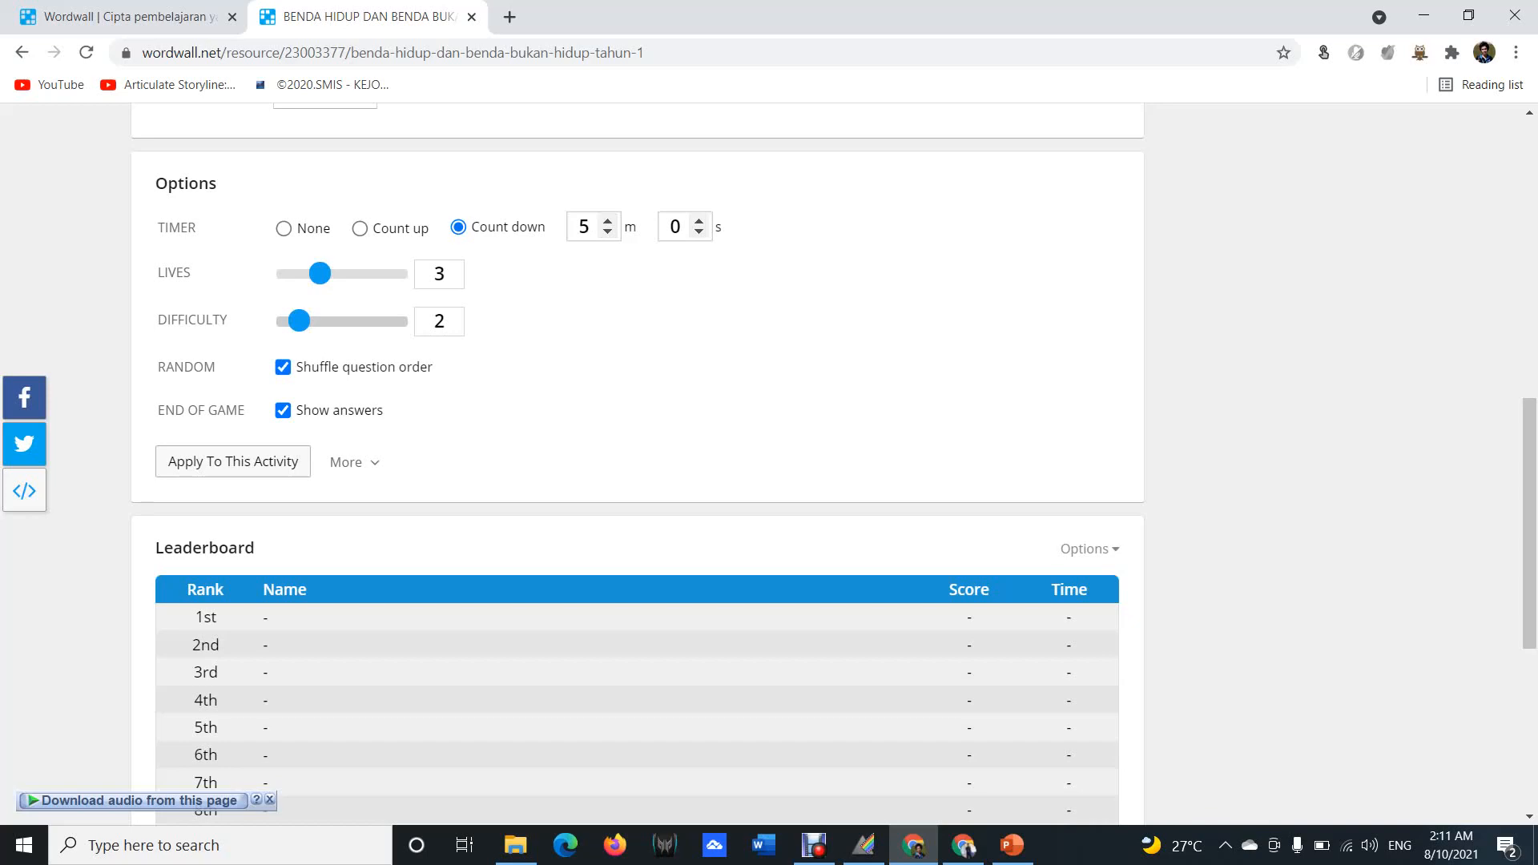
Raise the Maze chase game's difficulty to 5.
scroll(636, 464, "up", 10)
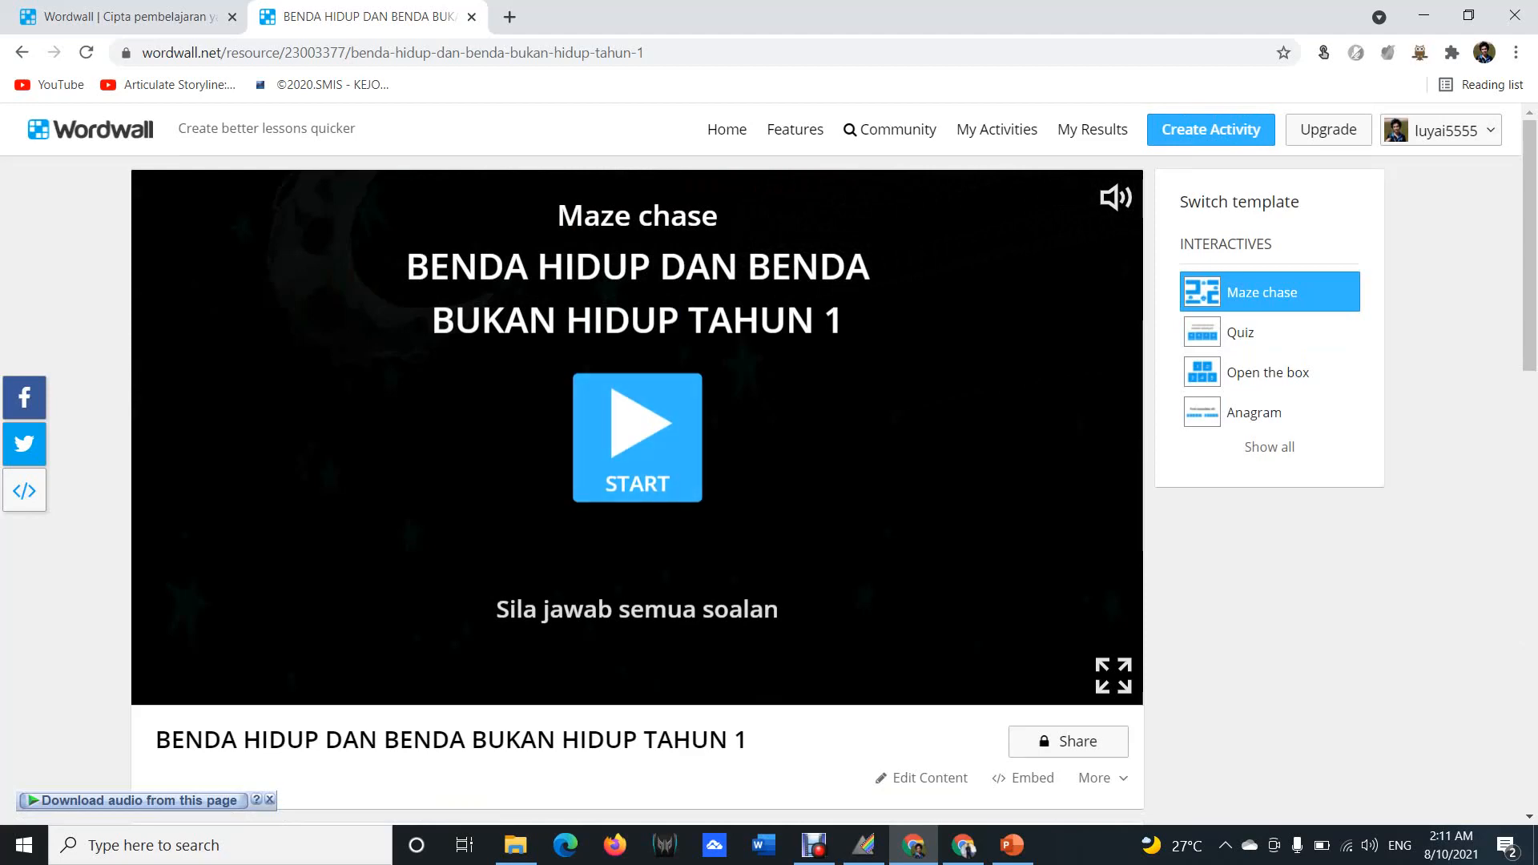
scroll(637, 465, "down", 8)
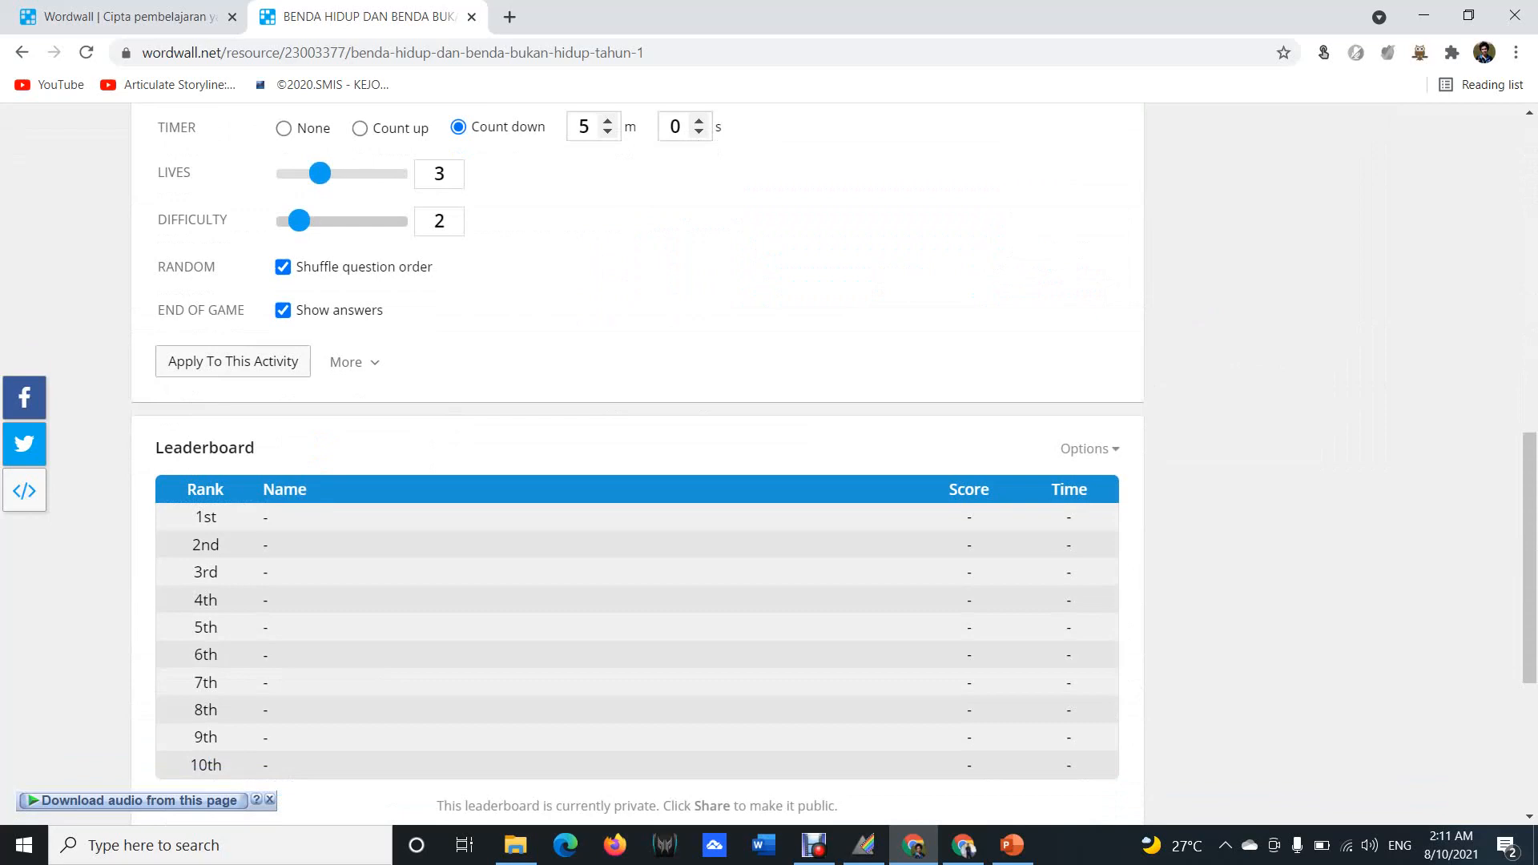
left_click_drag(299, 220, 335, 220)
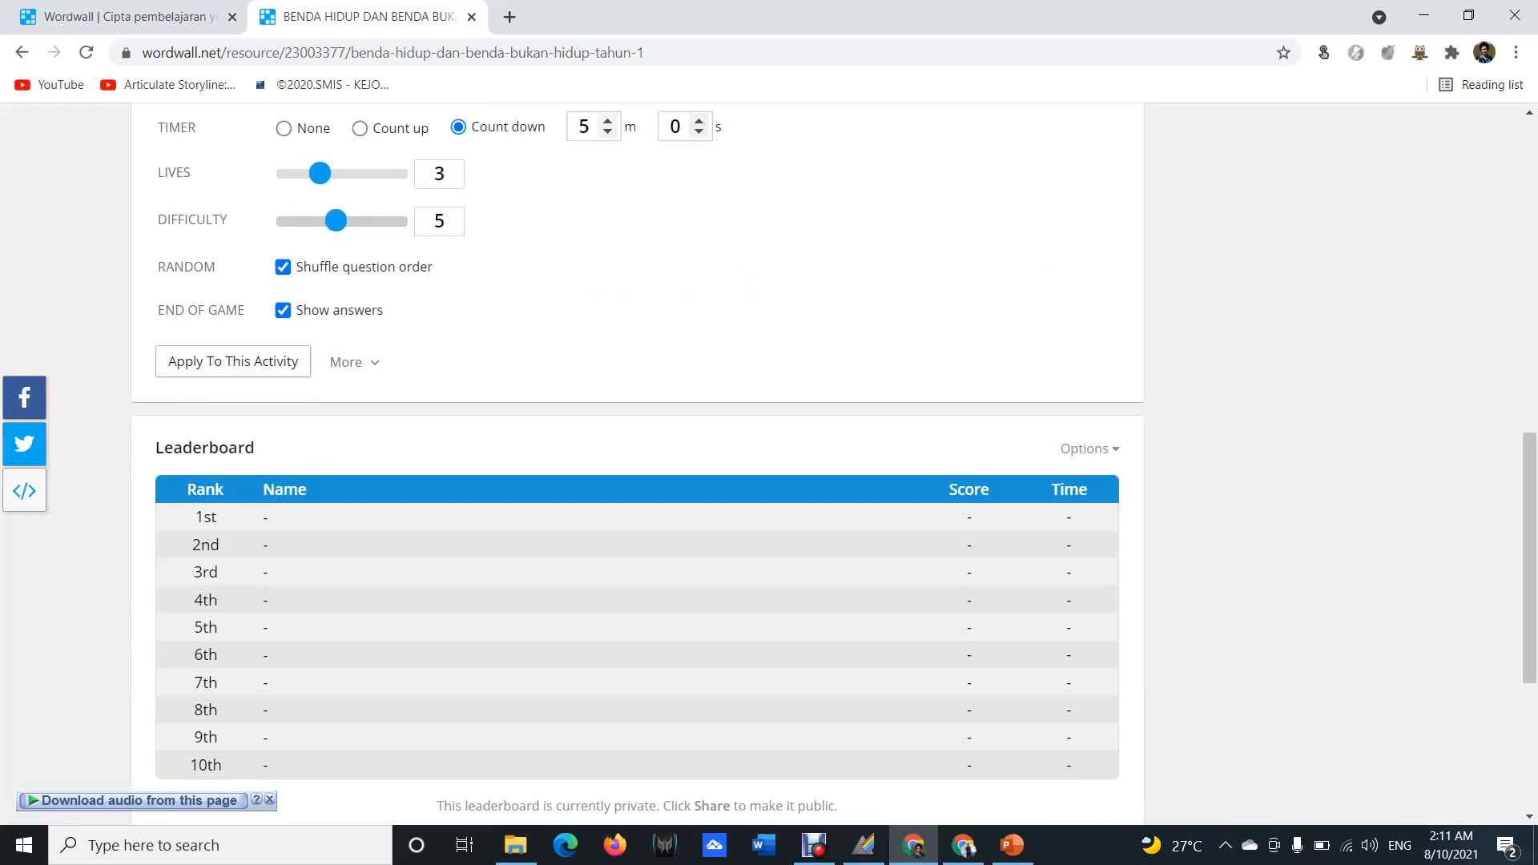
Examine the additional choices for applying the activity's settings, and look over its theme, options and leaderboard.
left_click(353, 362)
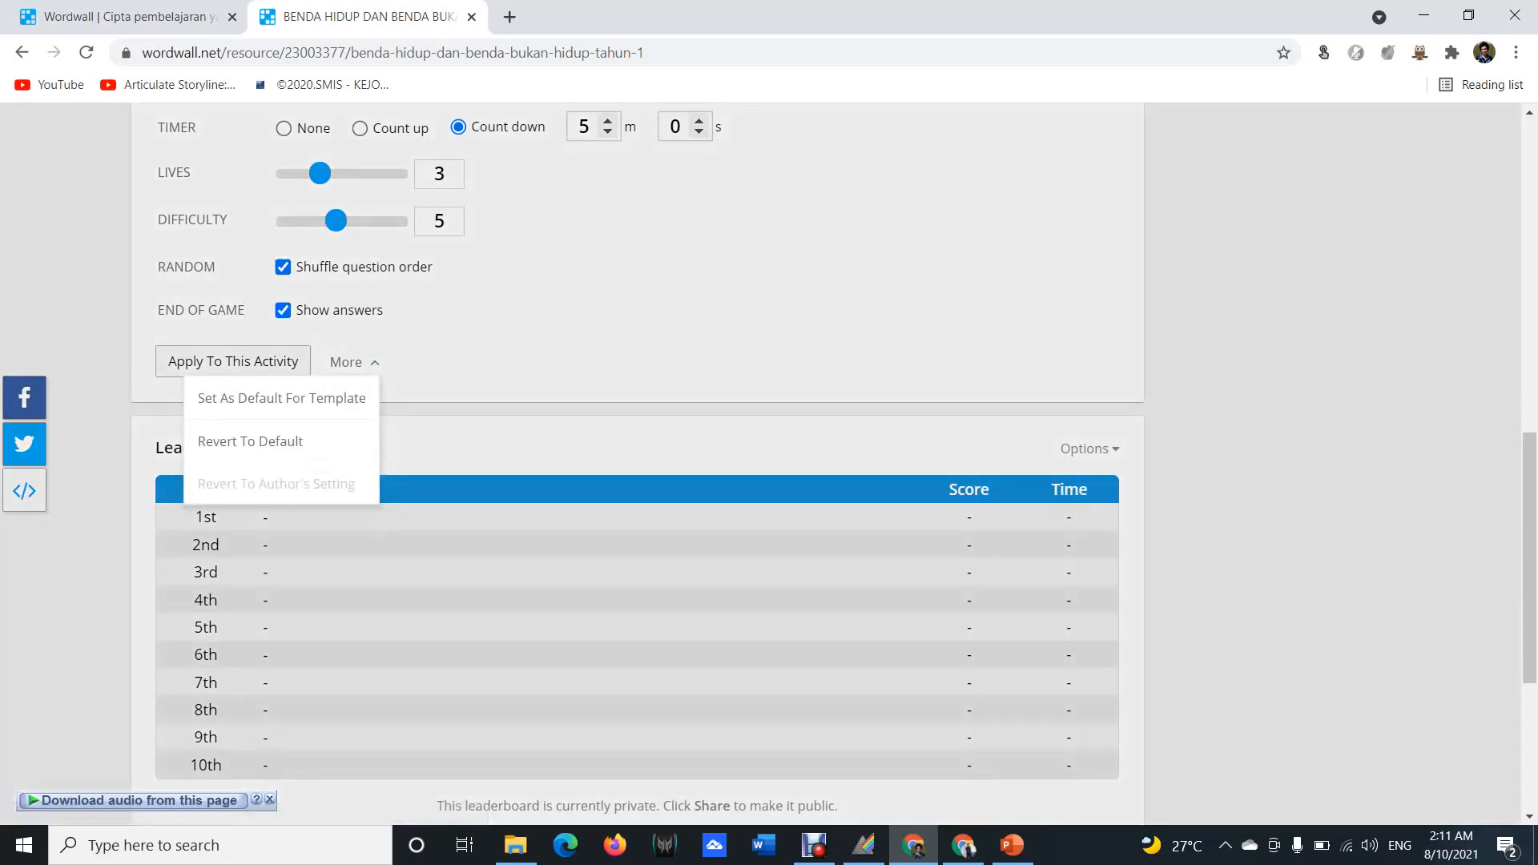
scroll(768, 464, "down", 3)
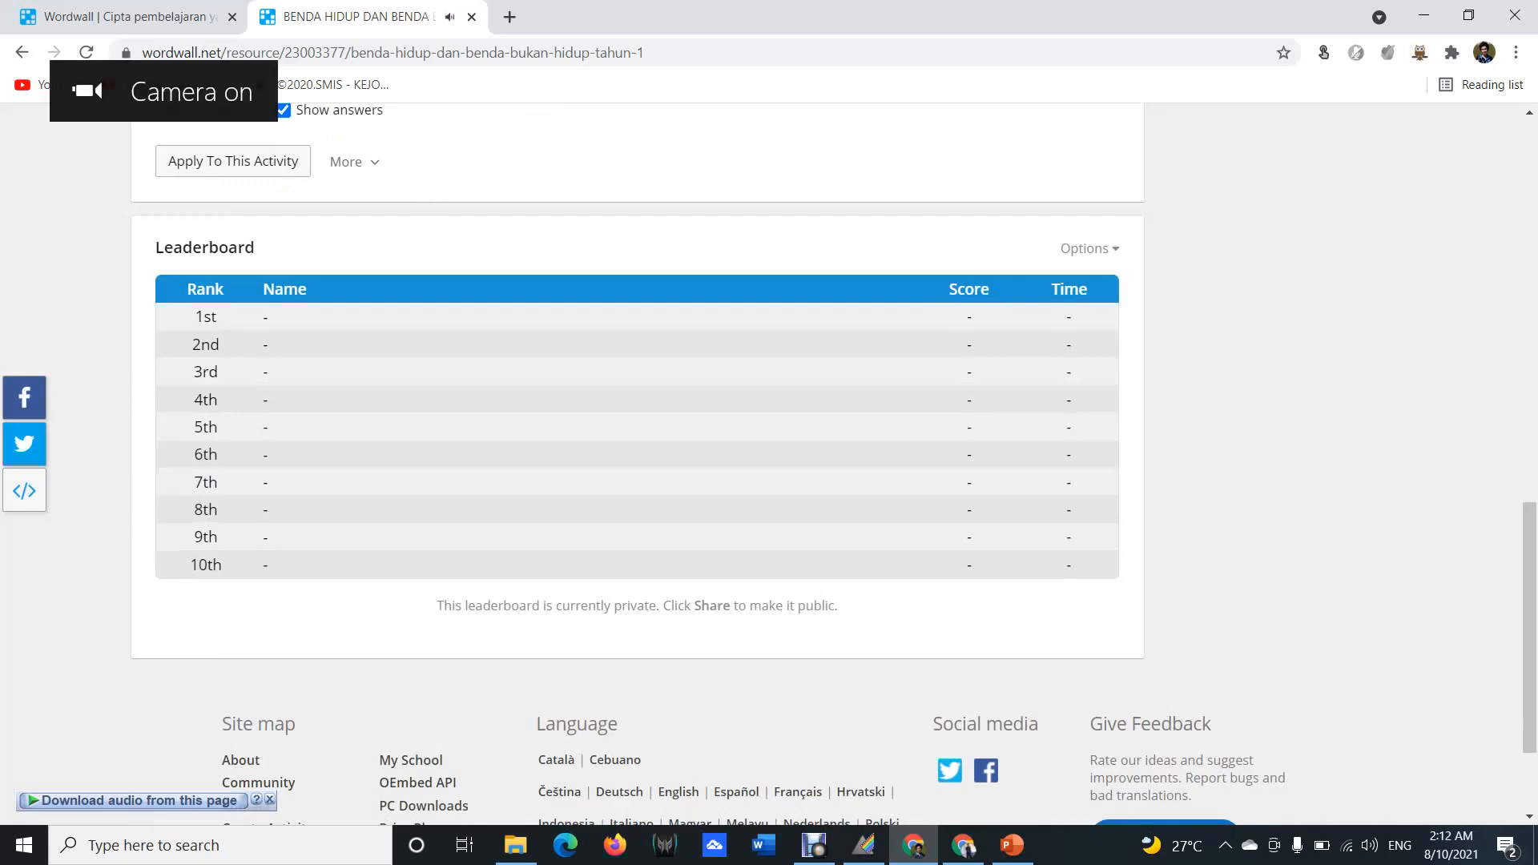
scroll(637, 464, "up", 14)
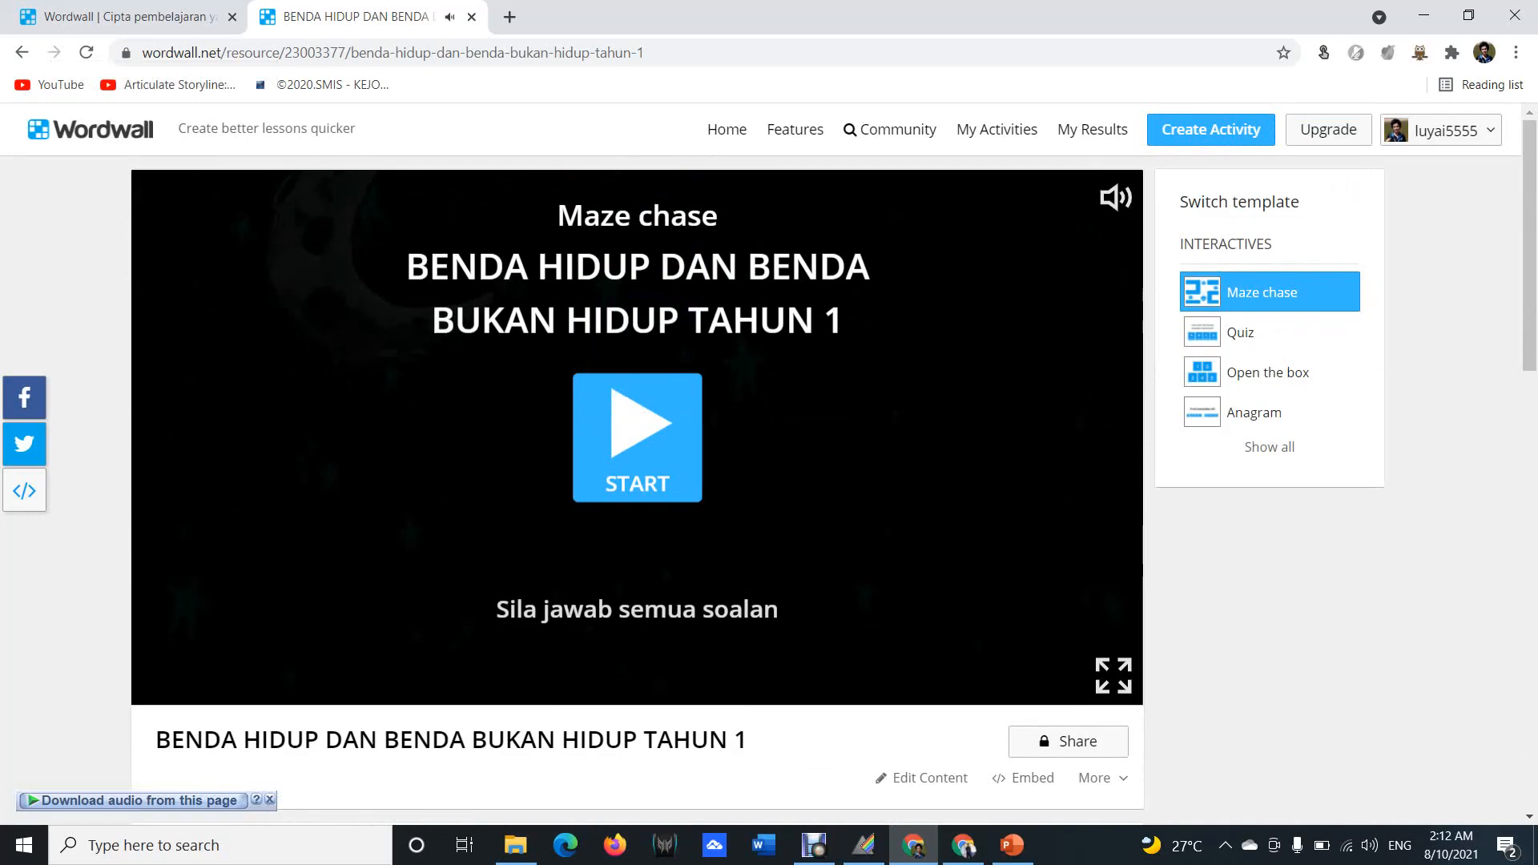
scroll(637, 464, "down", 3)
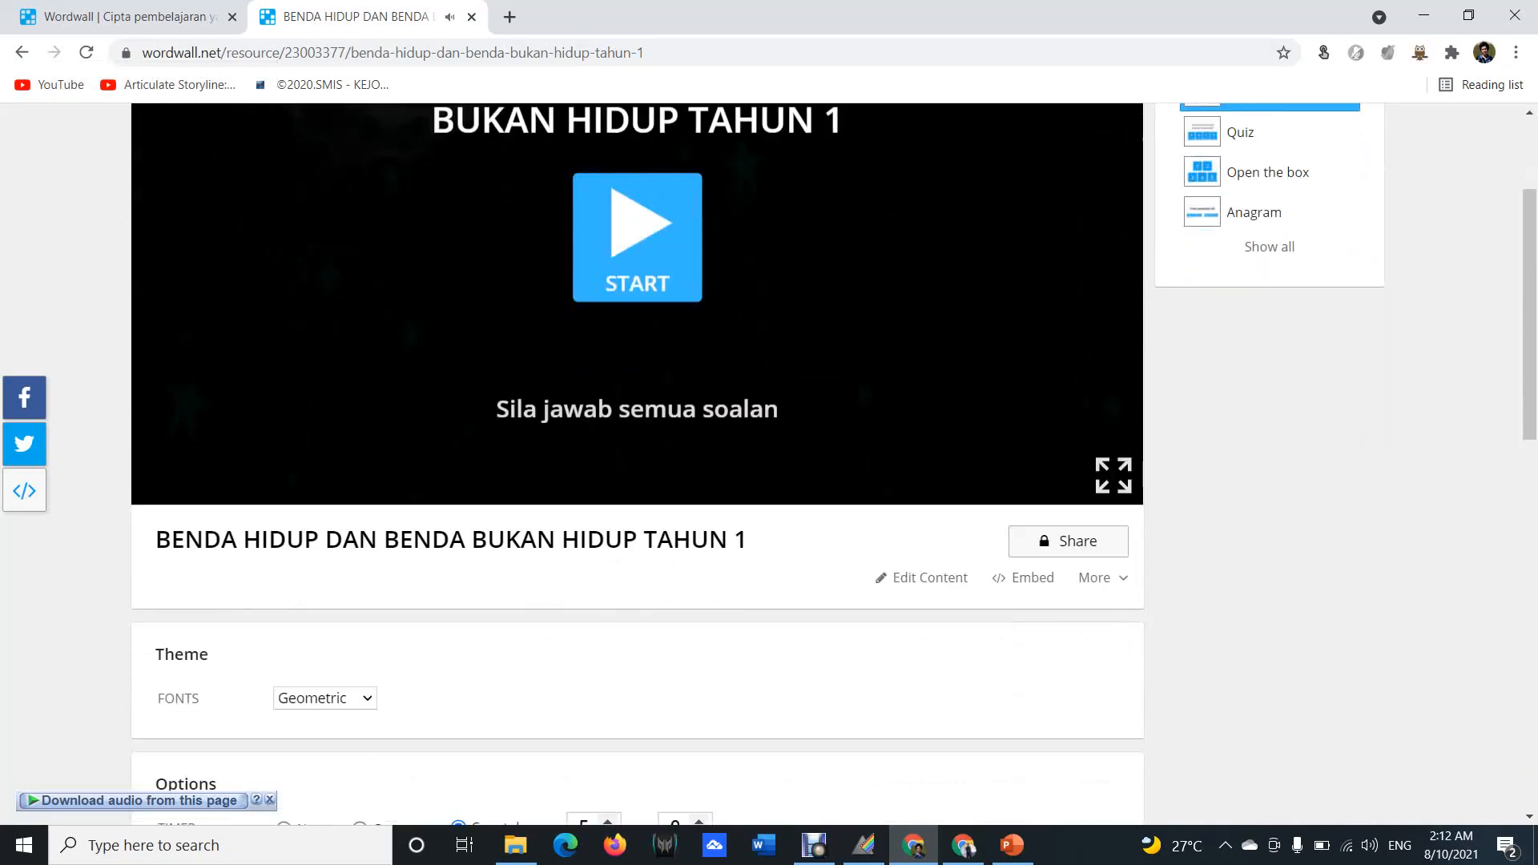
scroll(637, 464, "down", 16)
scroll(637, 464, "up", 20)
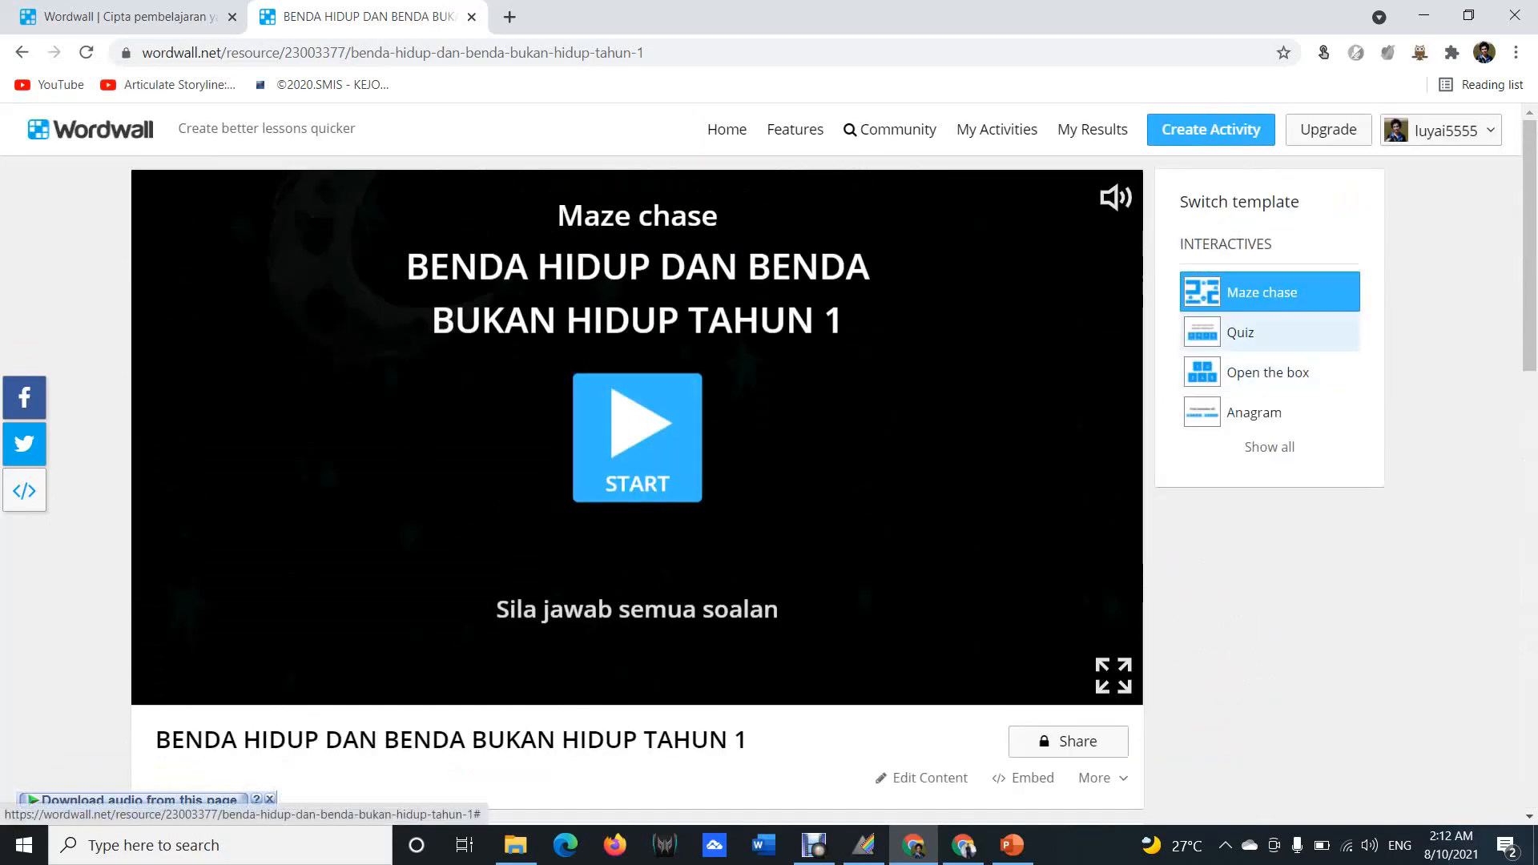
Try the Quiz template for the activity and switch back to Maze chase.
left_click(1250, 331)
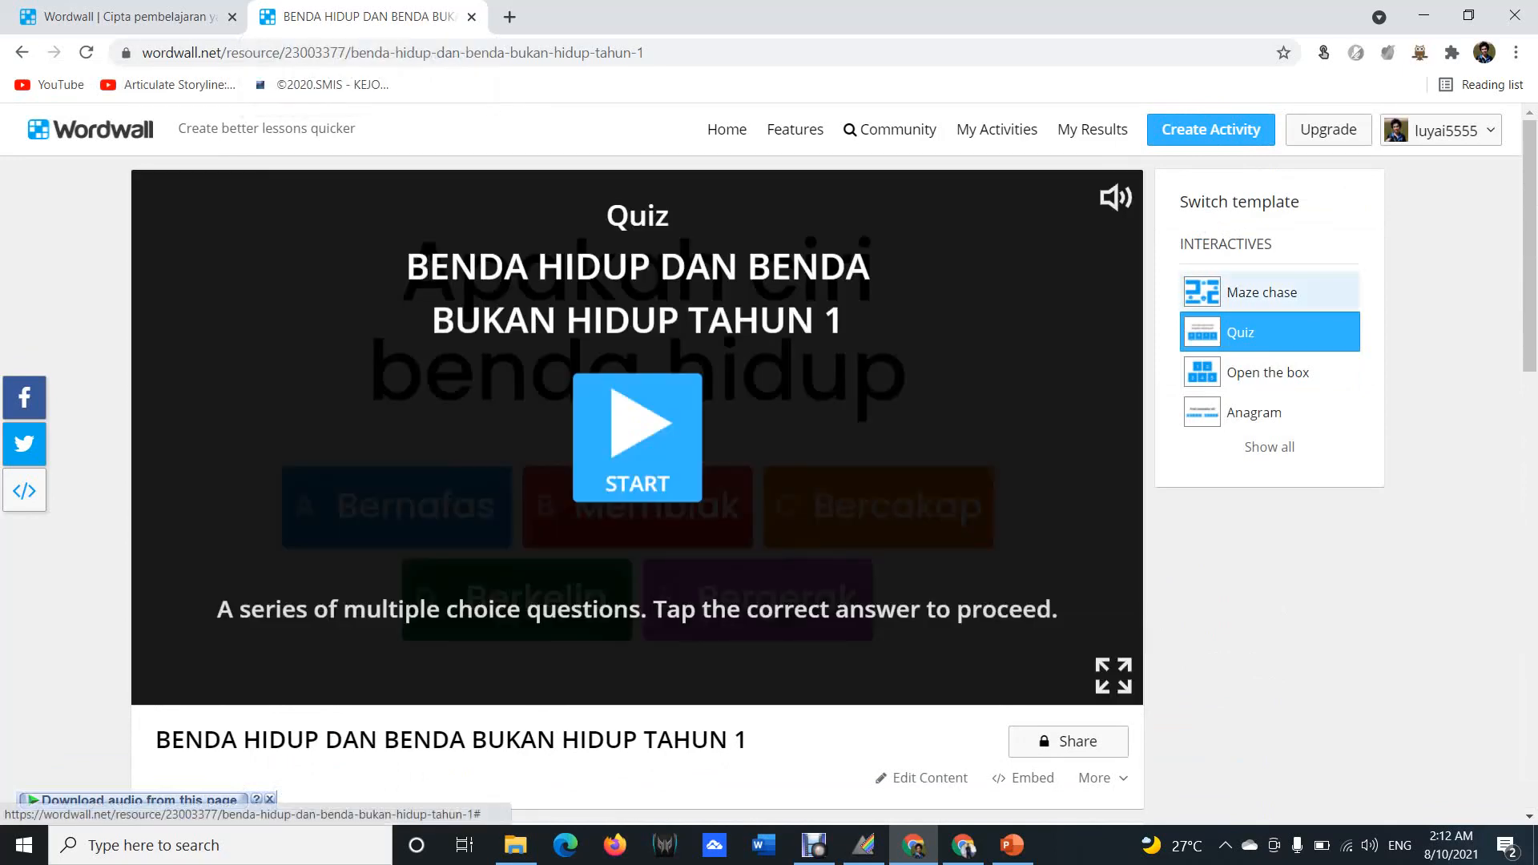
left_click(1261, 292)
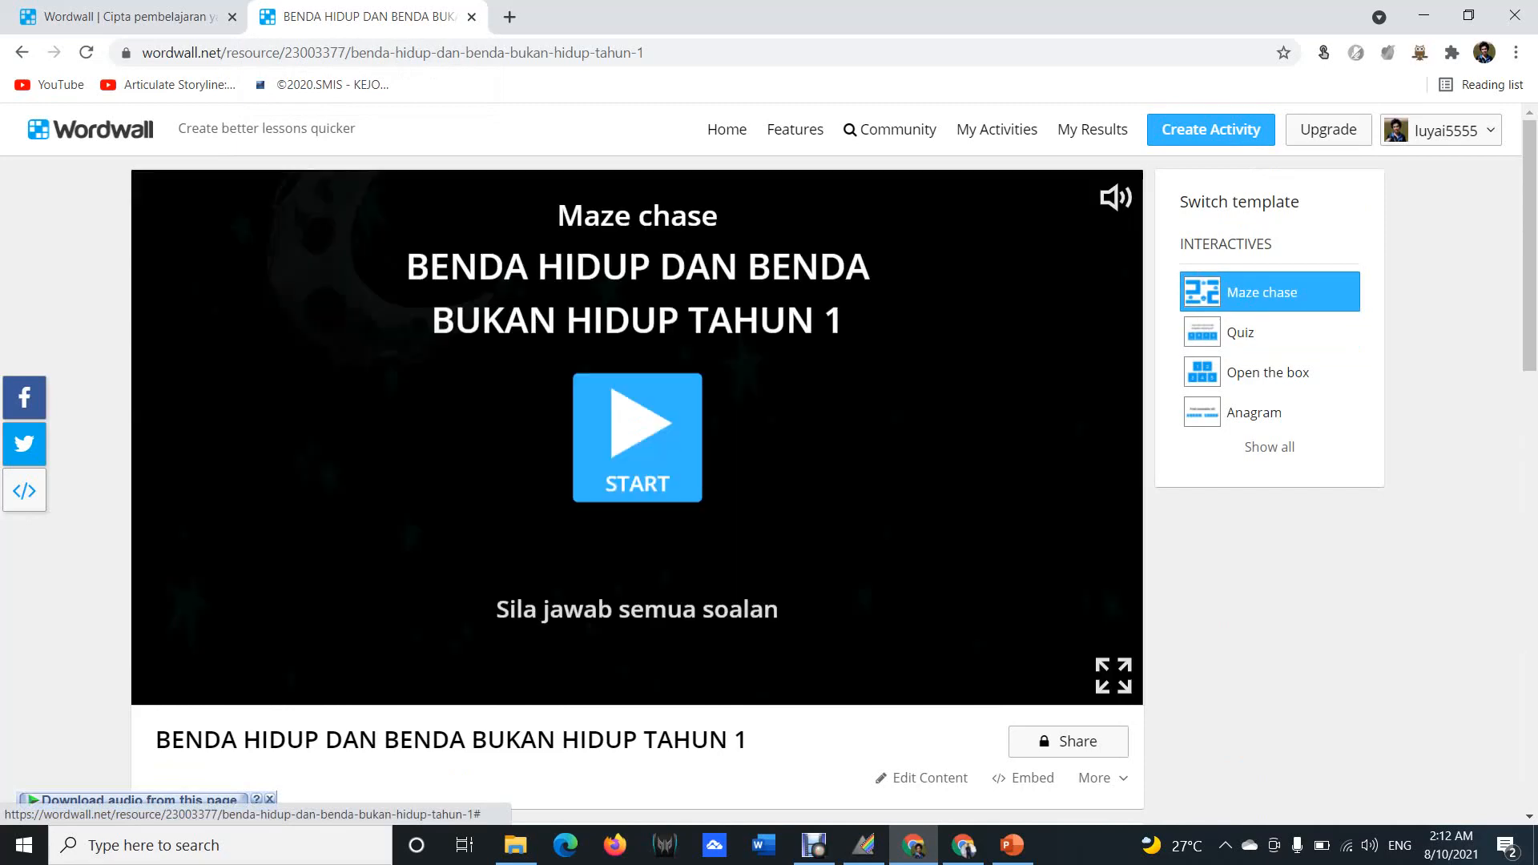
left_click(814, 845)
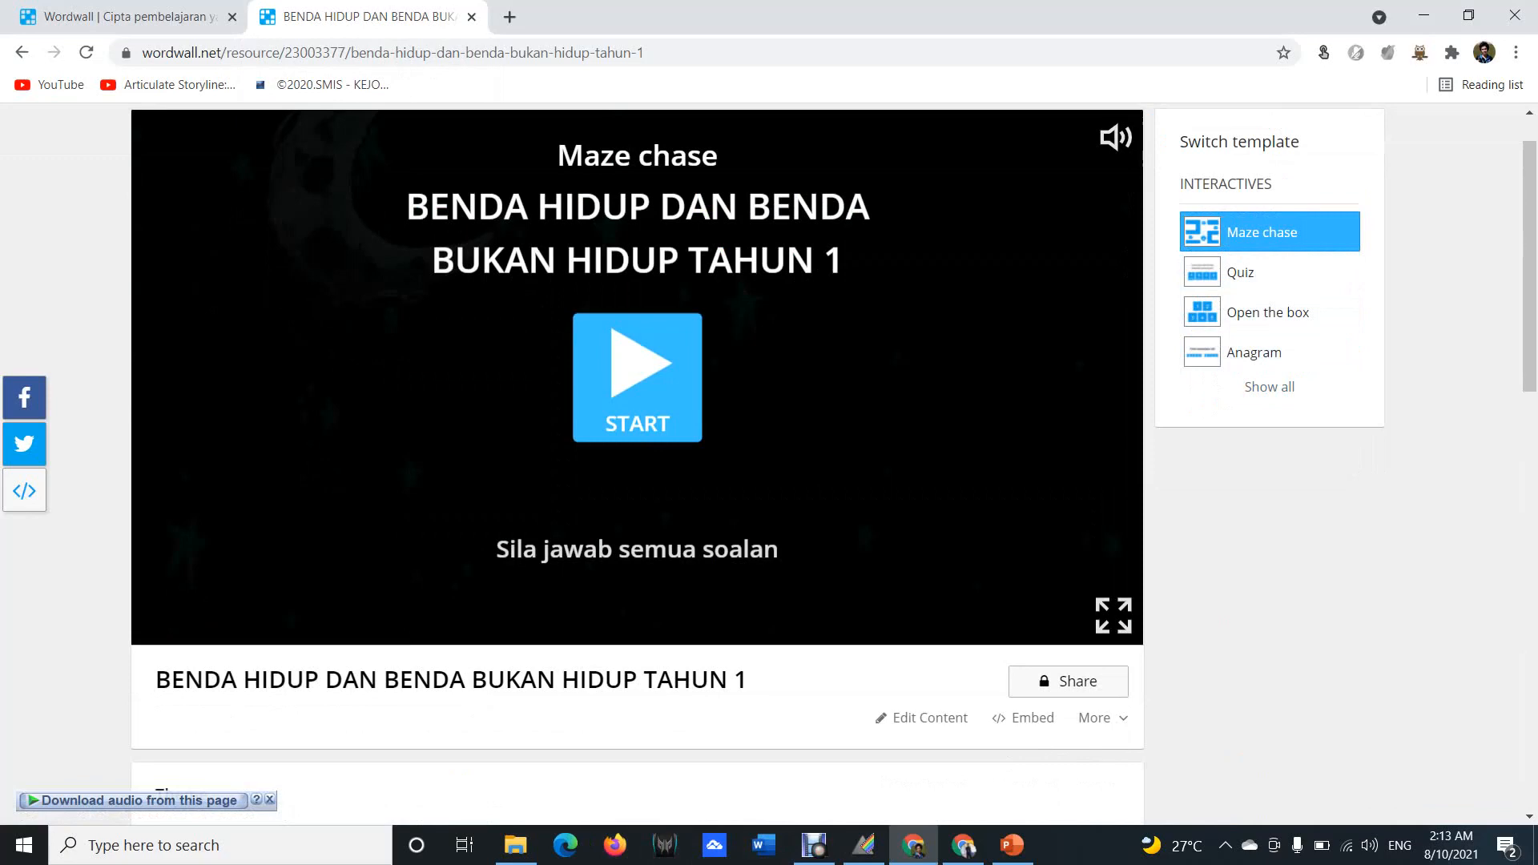
Start the Maze chase game and steer the character through the maze into the Berkelip answer for the first question.
left_click(638, 377)
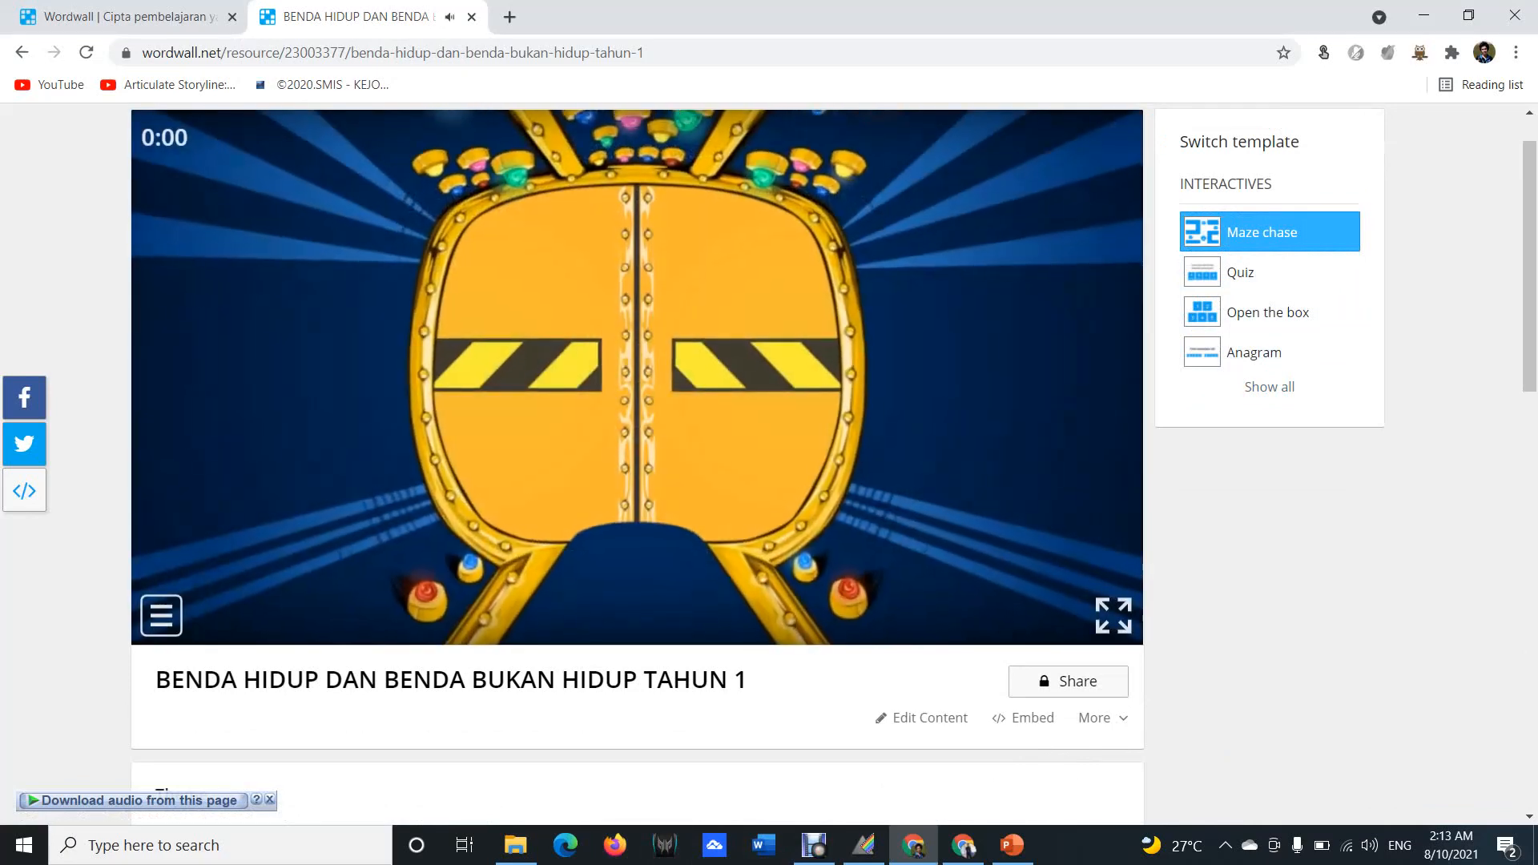
scroll(637, 464, "down", 9)
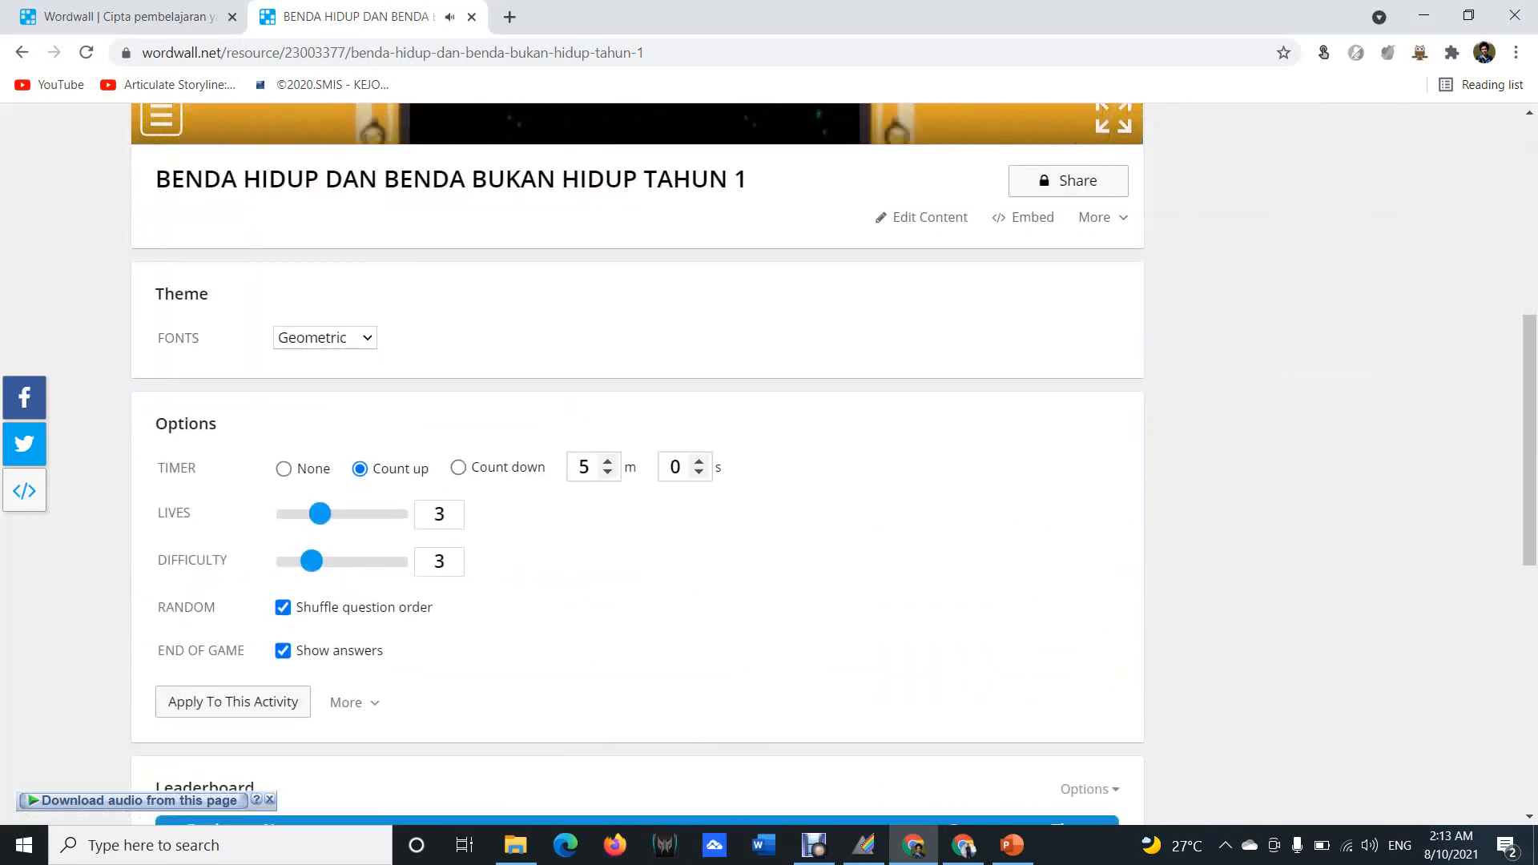
scroll(636, 464, "up", 9)
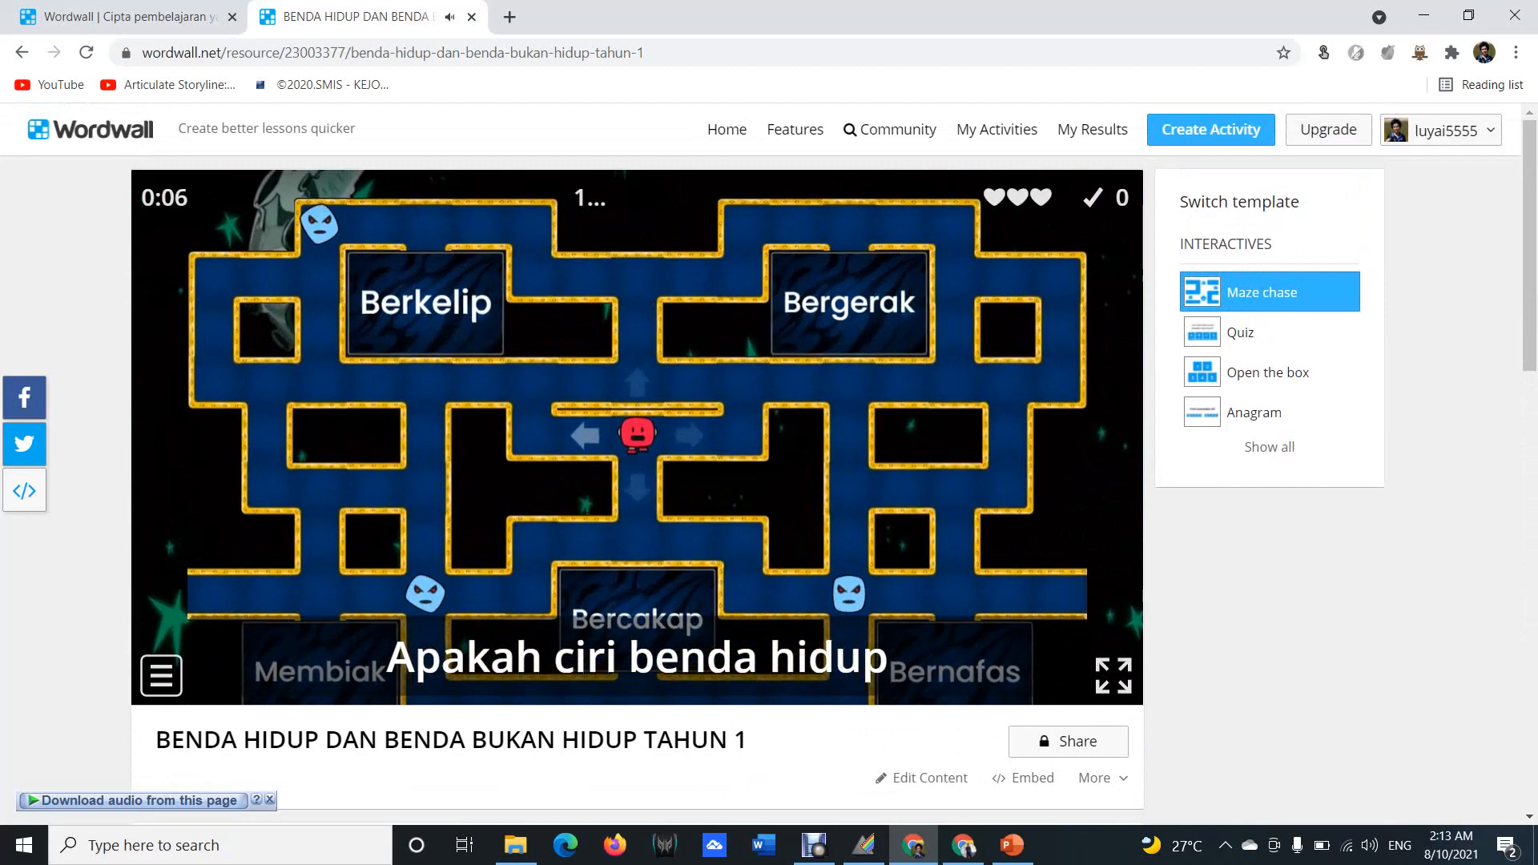
key("Right")
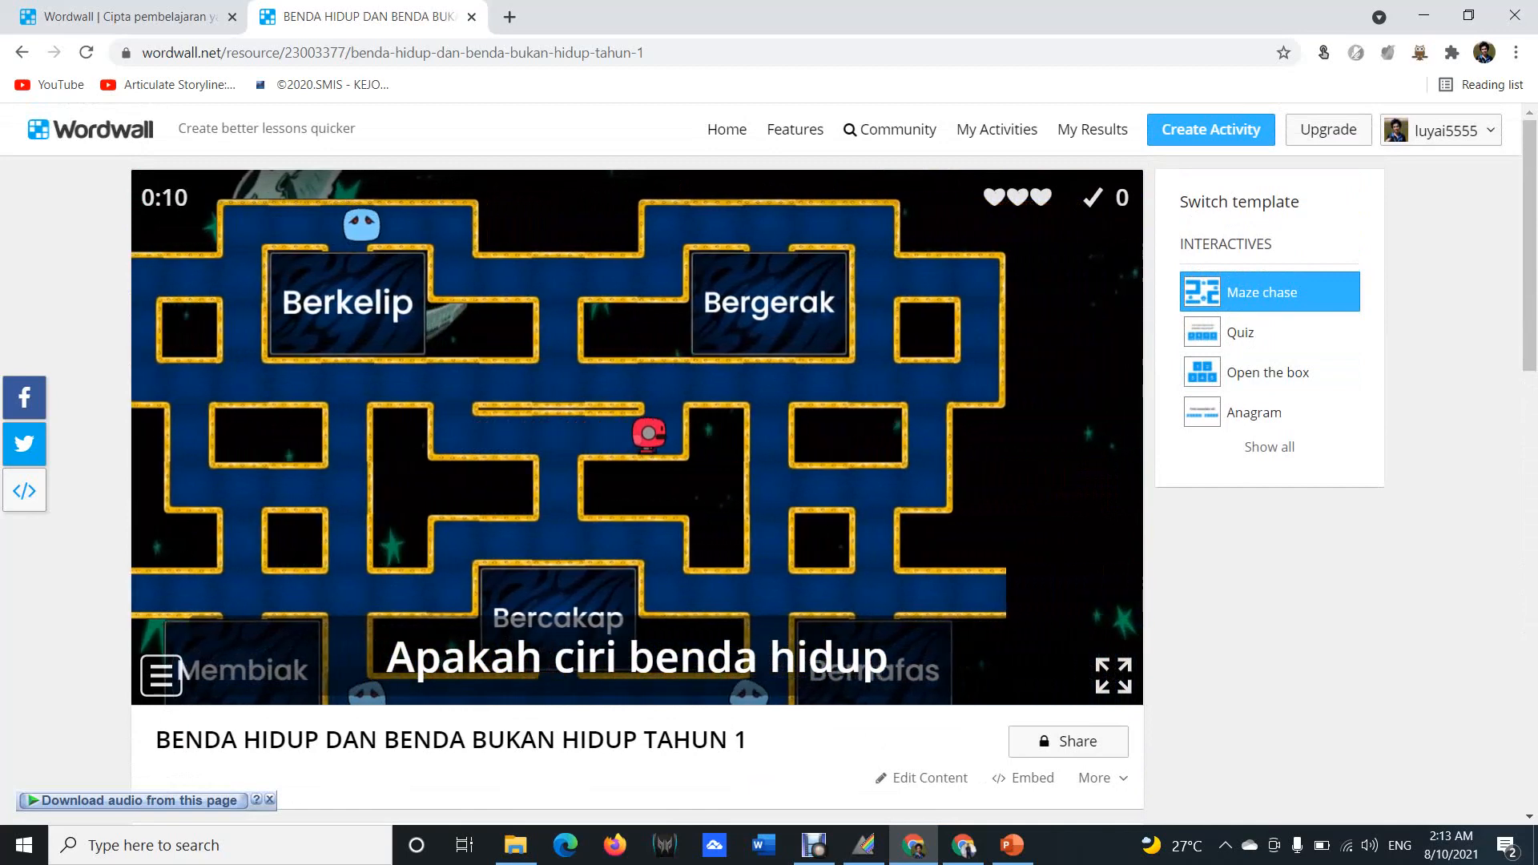
key("Up")
key("Right")
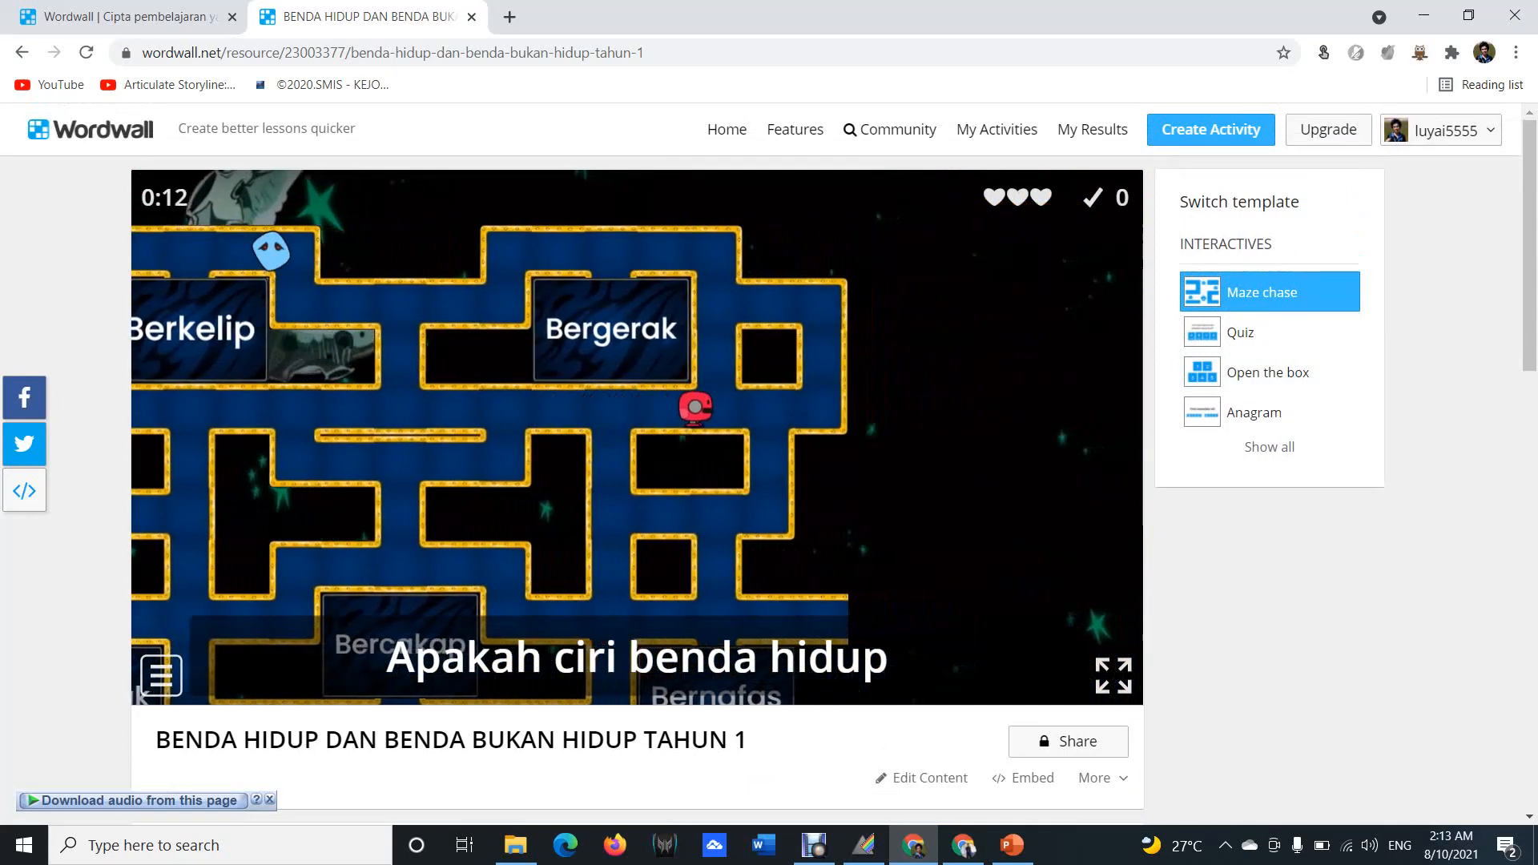
key("Up")
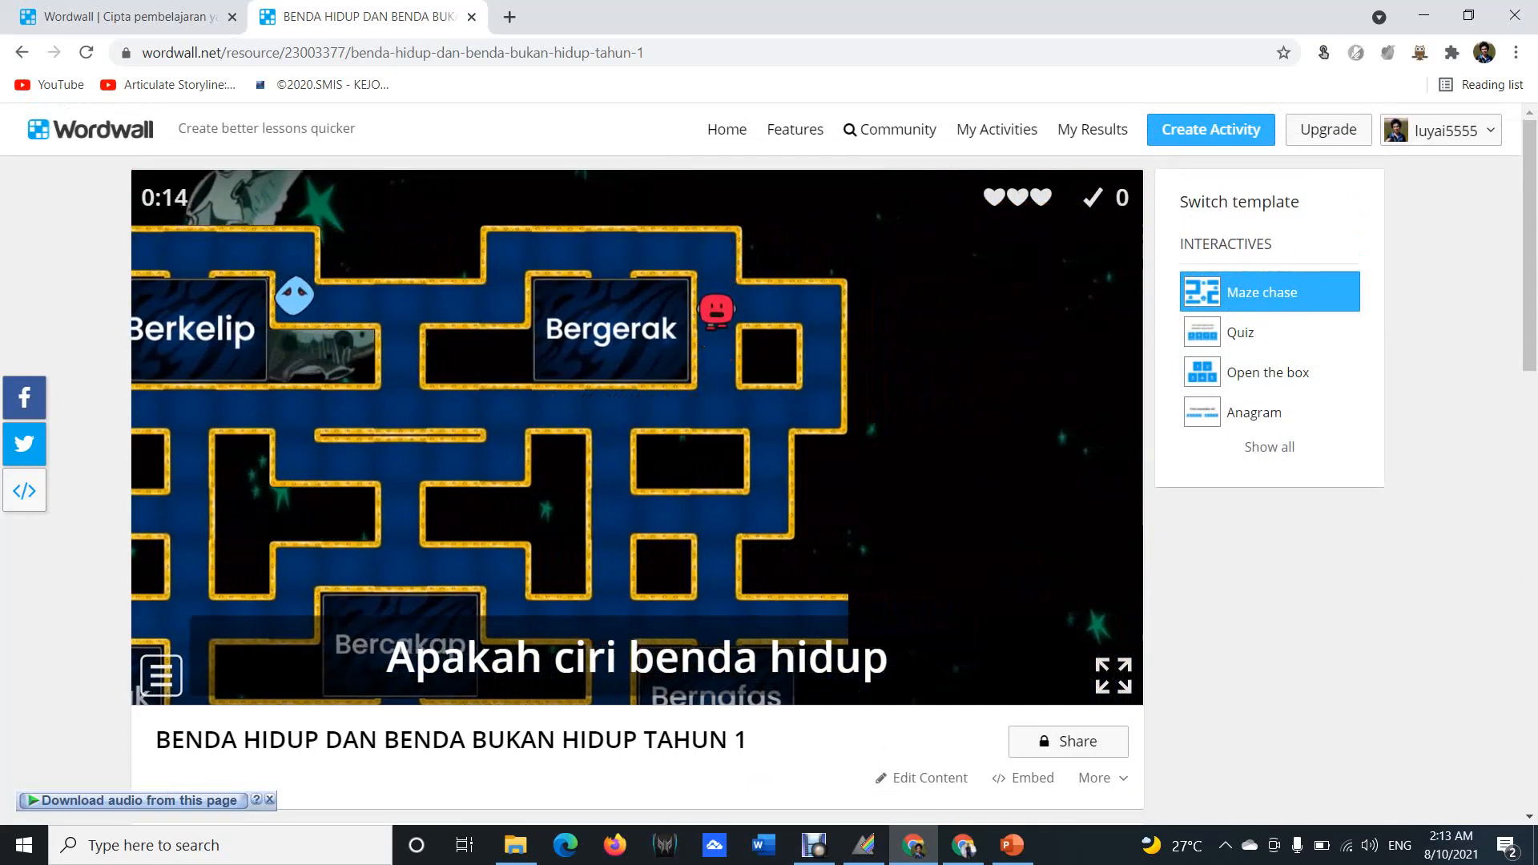
key("Left")
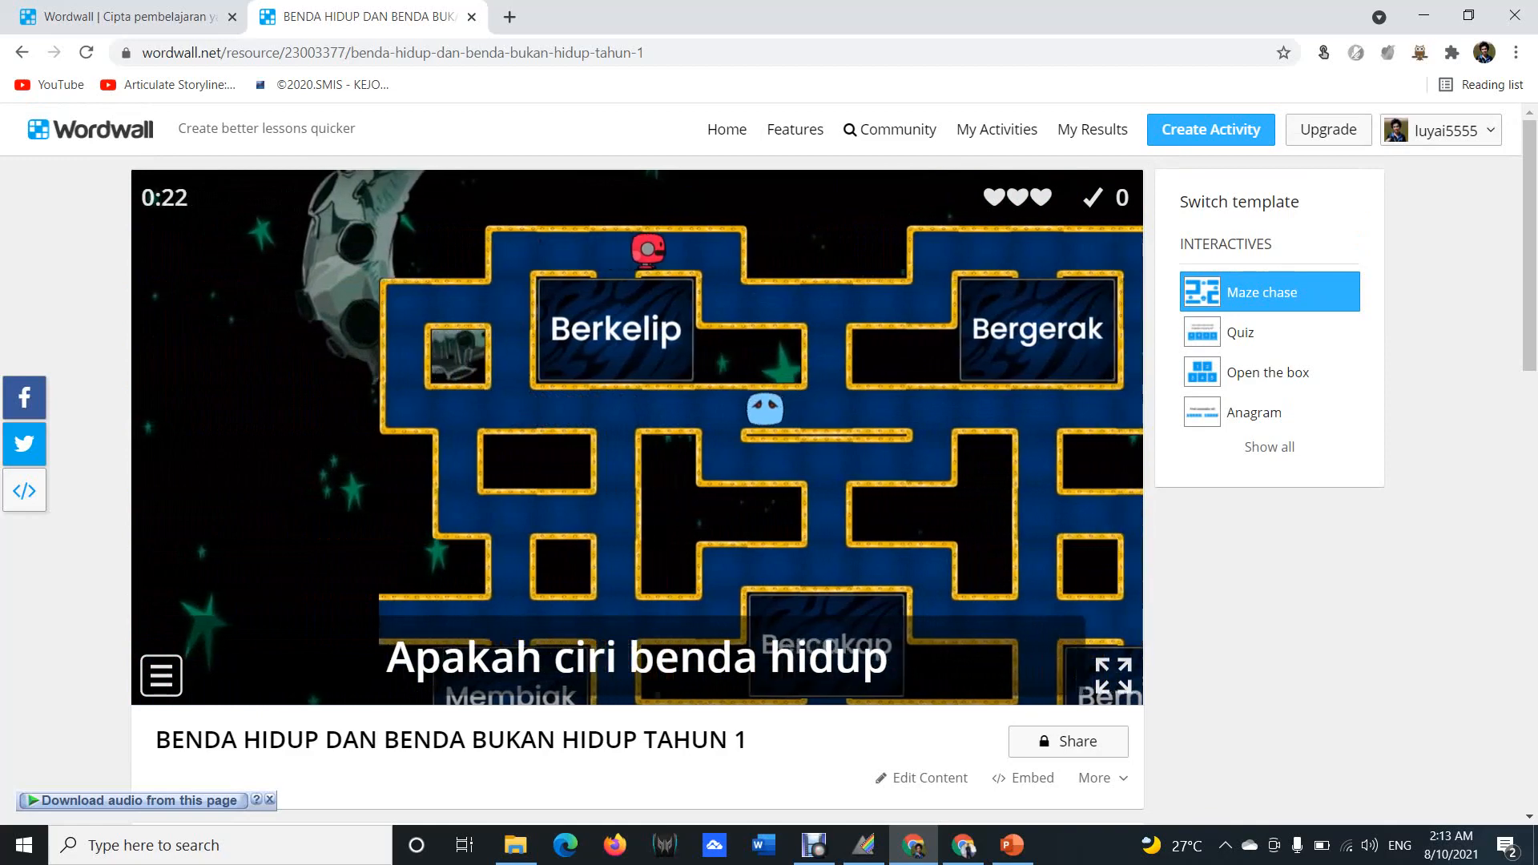
key("Down")
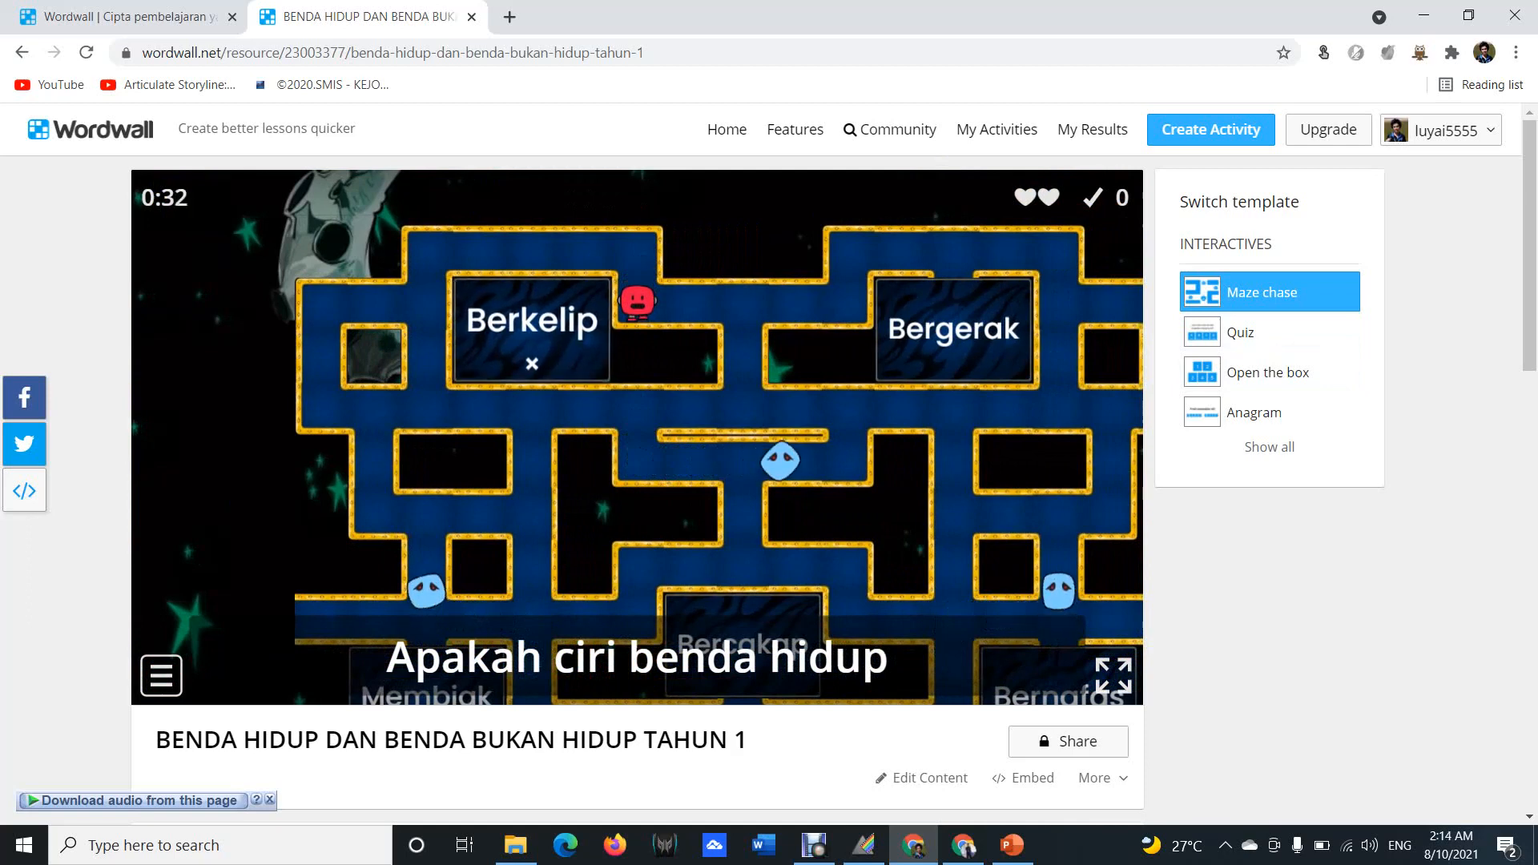
Steer the character through the maze to the Bergerak answer for the first question.
key("Right")
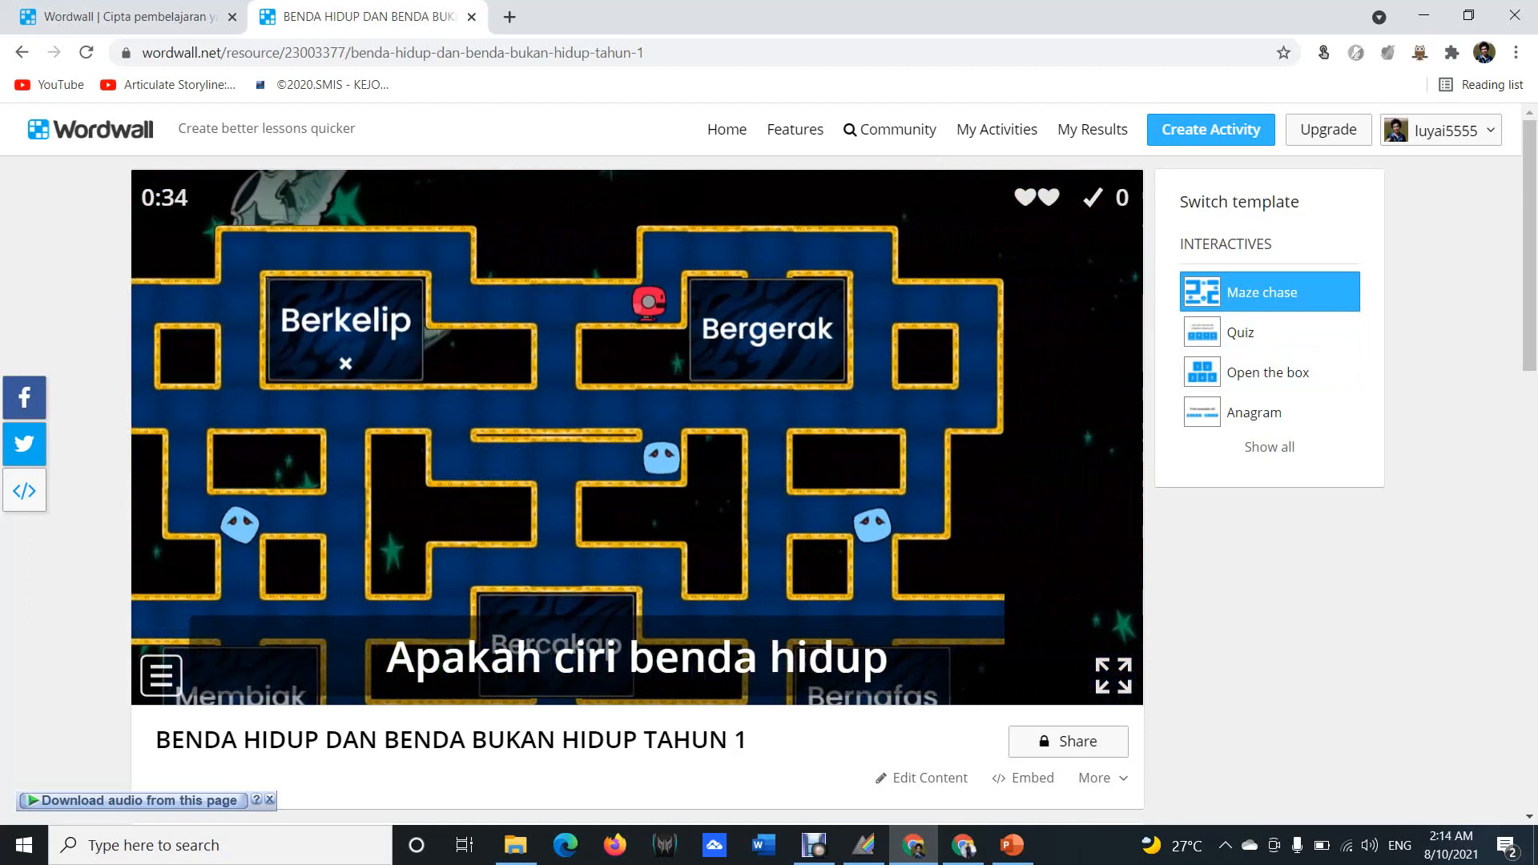
key("Up")
key("Left")
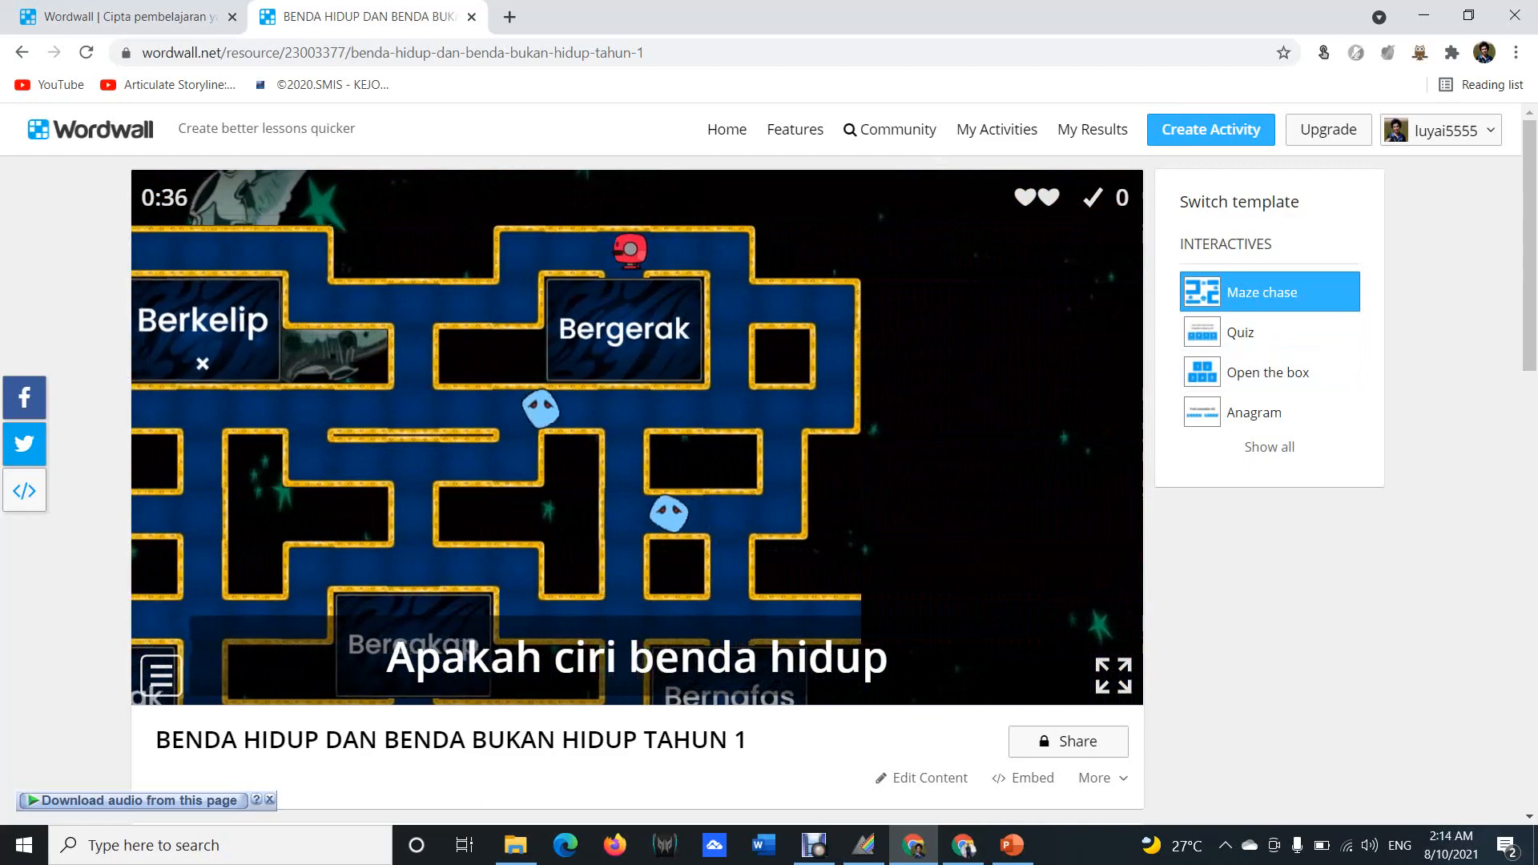
key("Right")
key("Down")
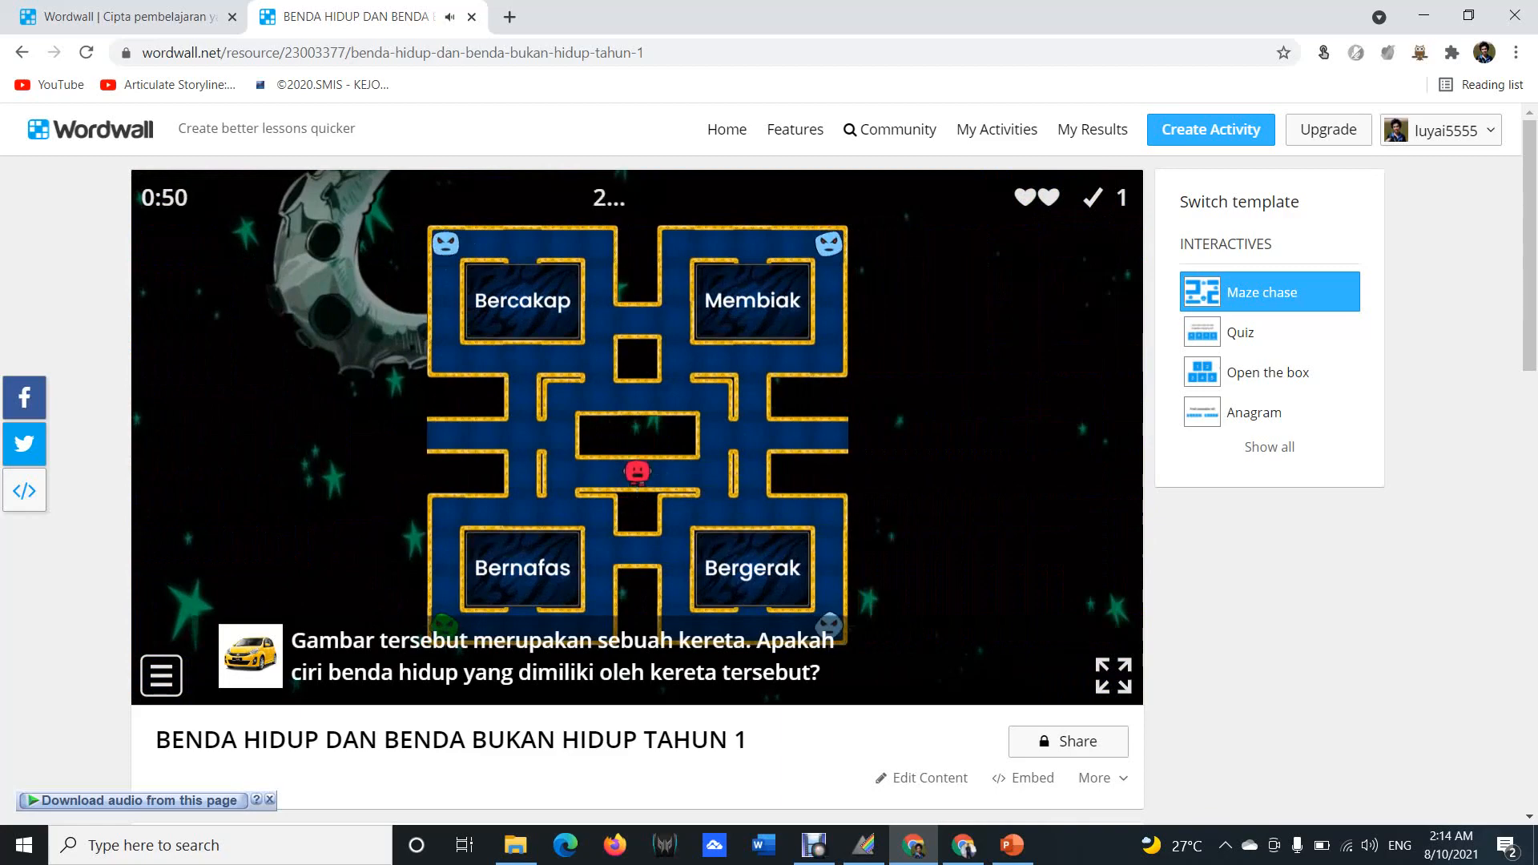
Answer the car question by guiding the character into Bergerak, and open the leaderboard name entry.
key("Left")
key("Right")
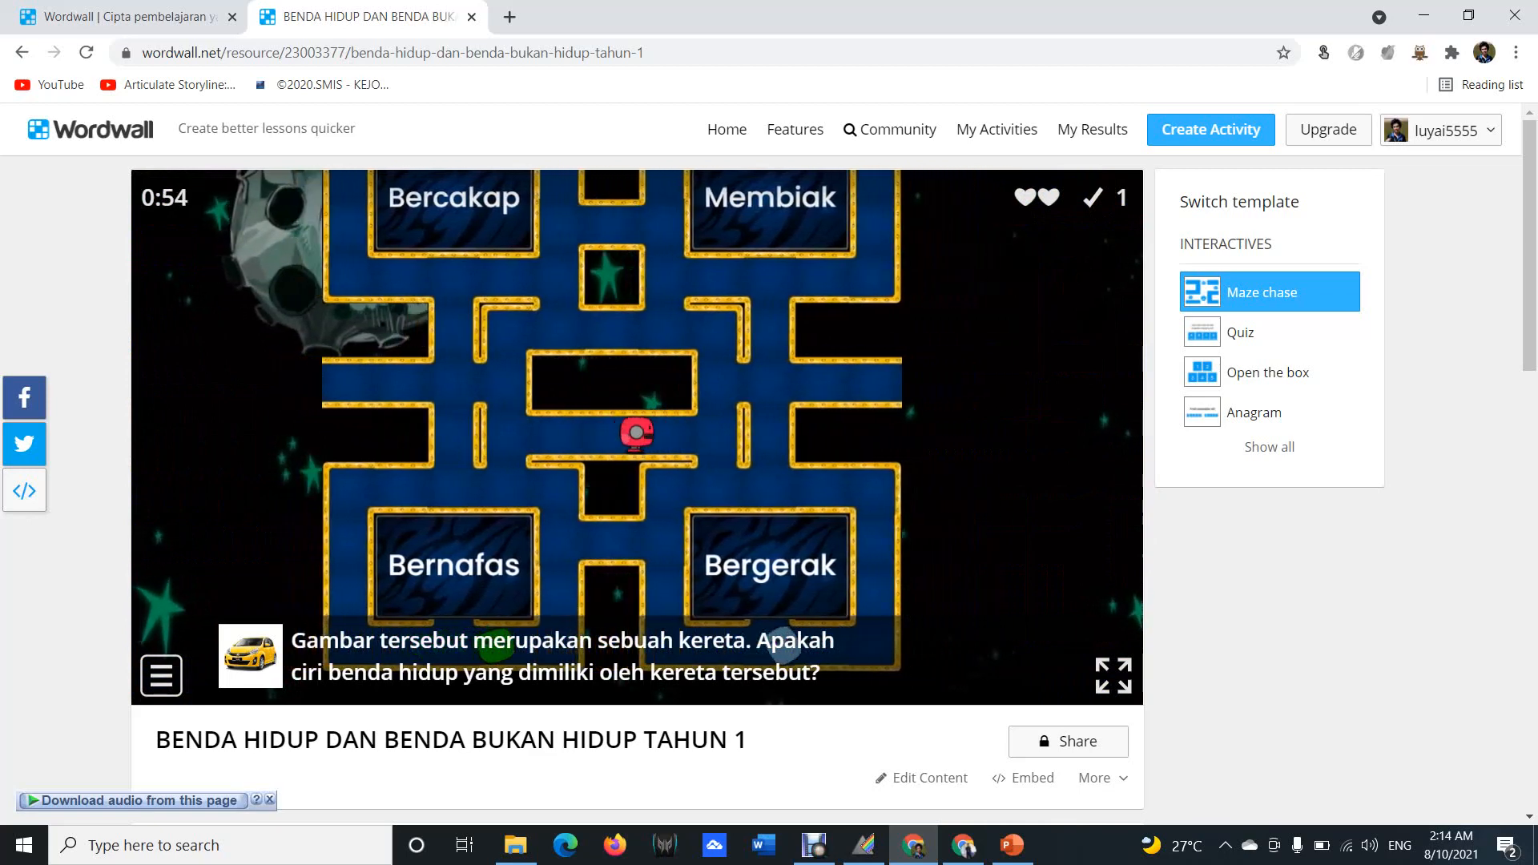
key("Down")
key("Right")
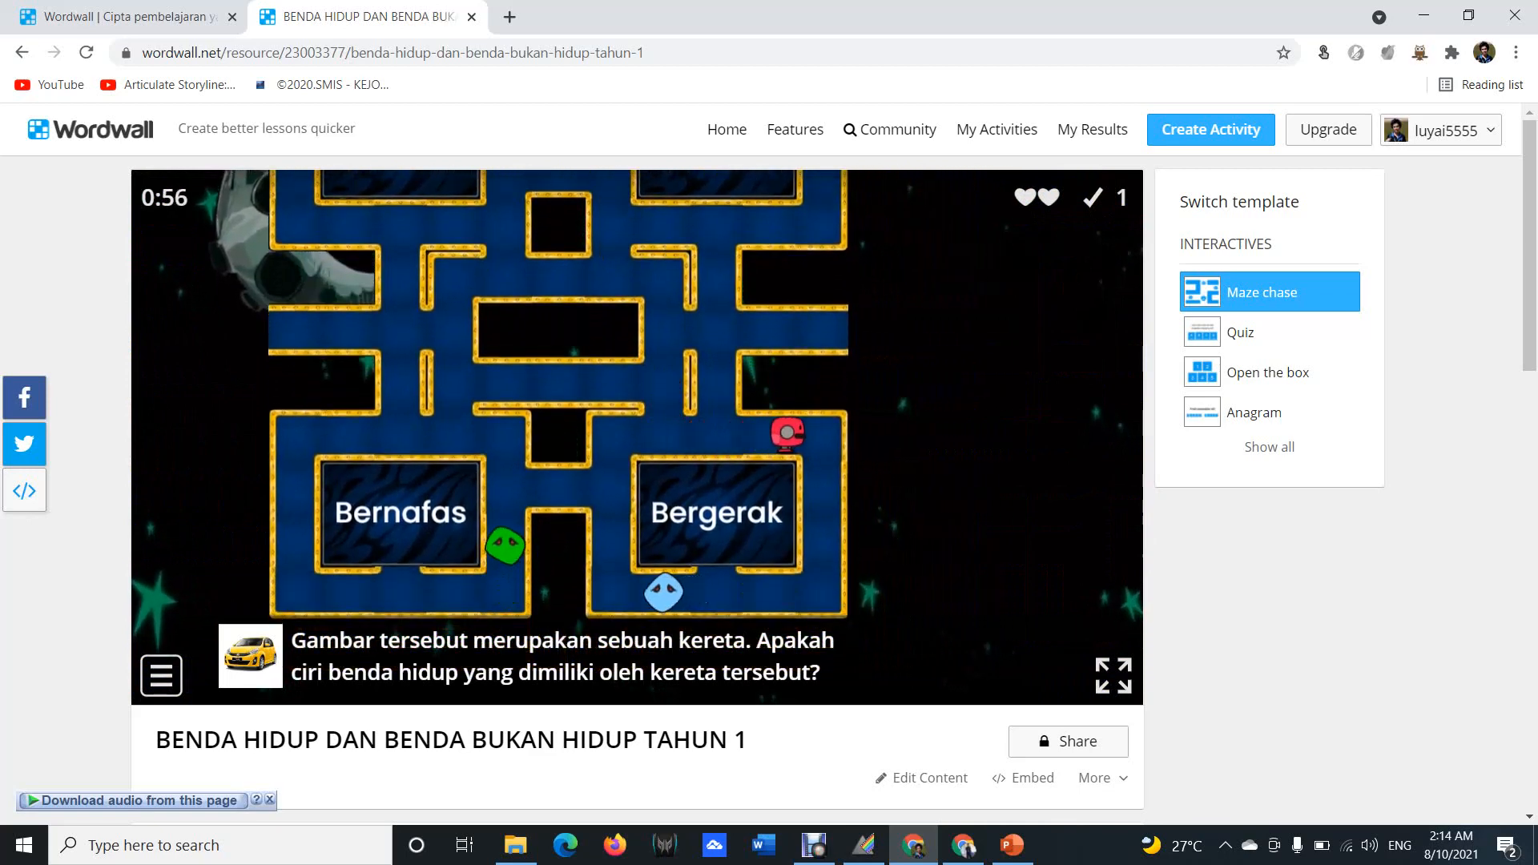
key("Down")
key("Left")
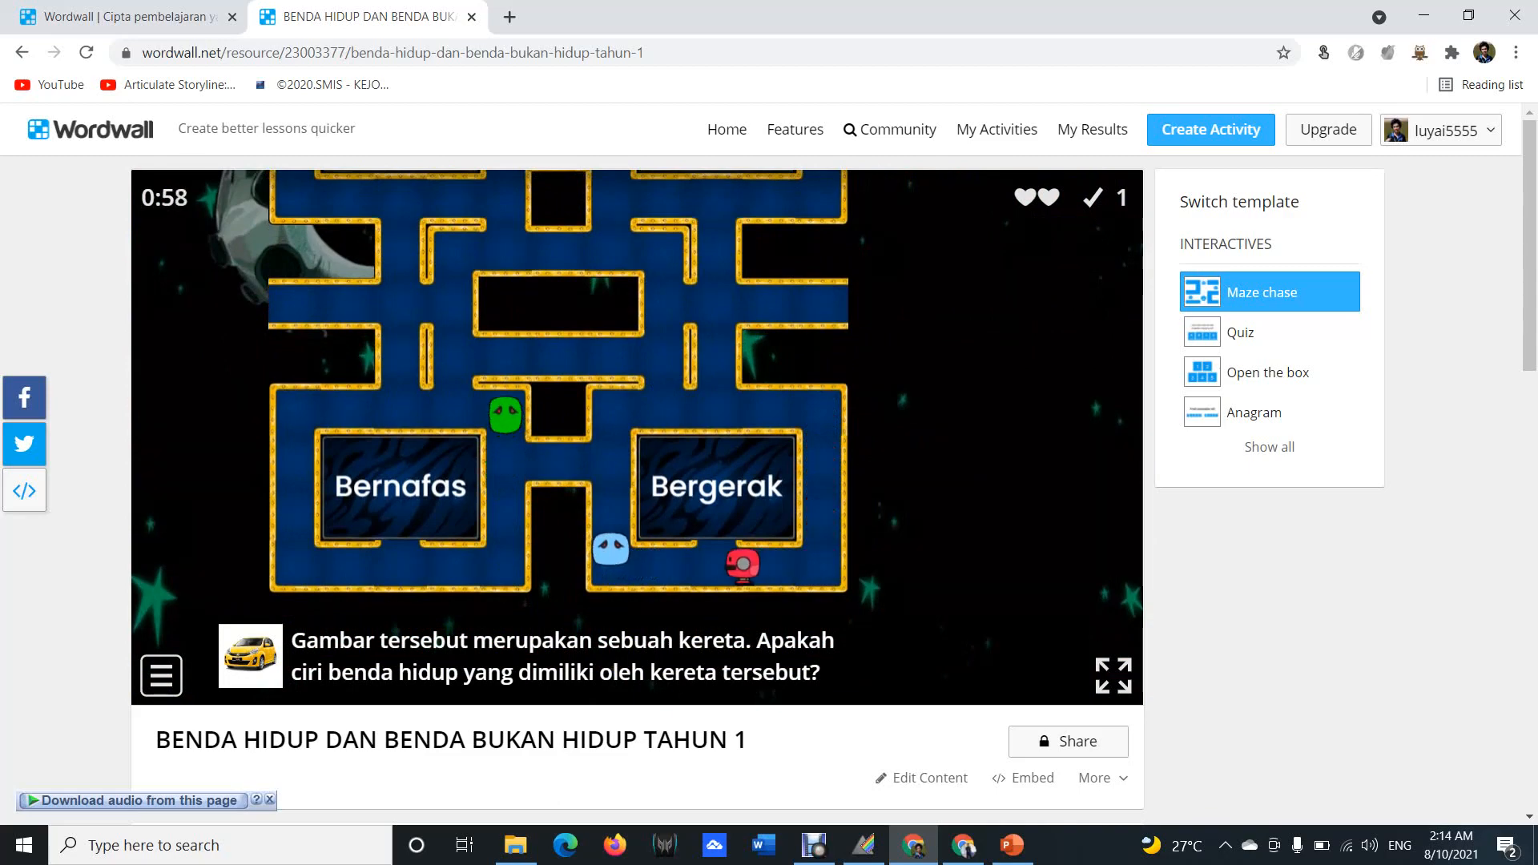
key("Up")
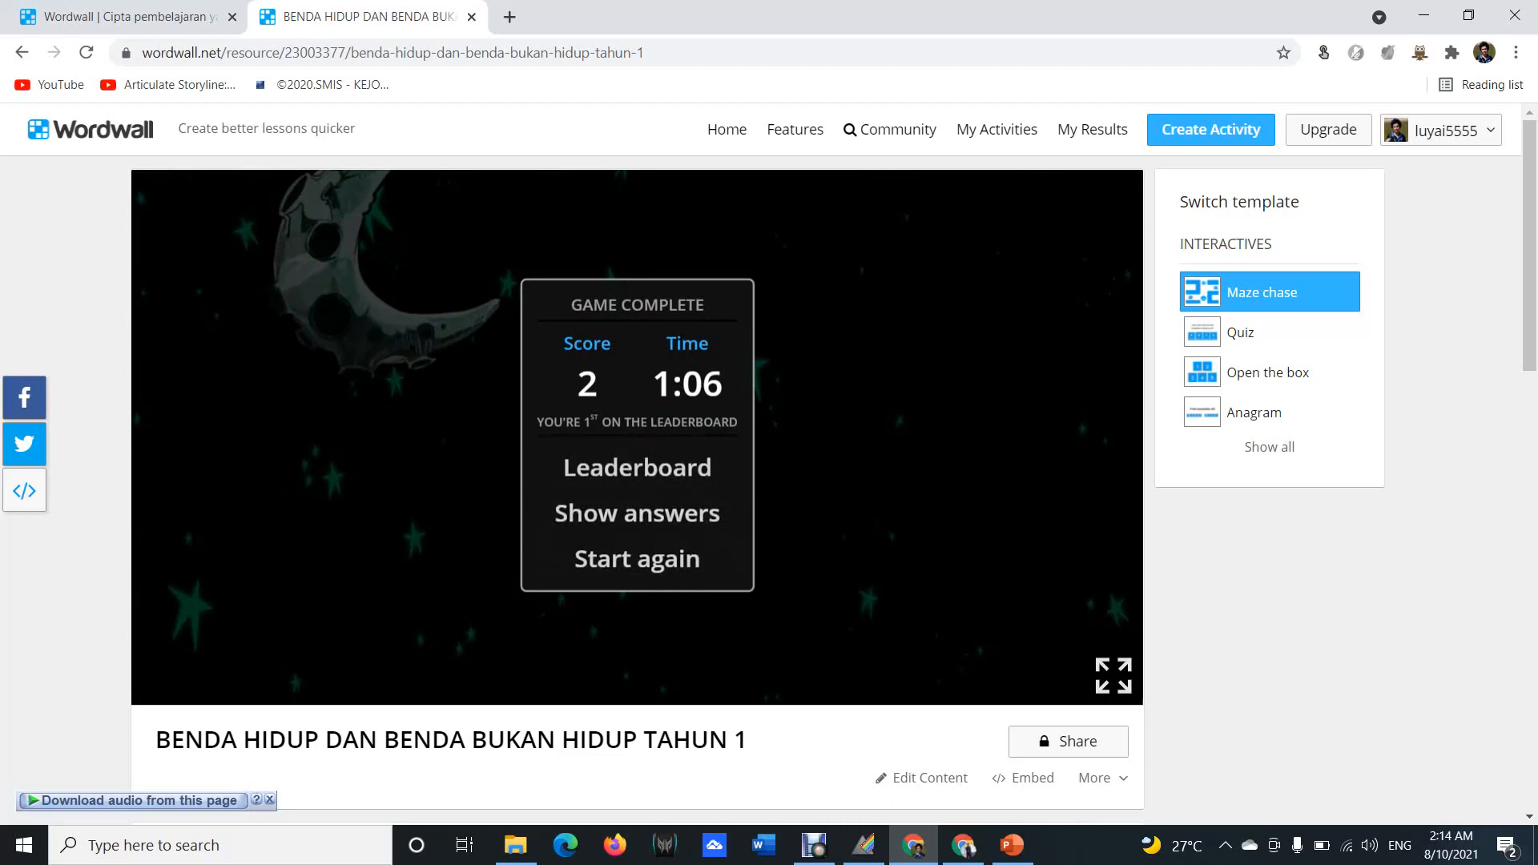
left_click(637, 468)
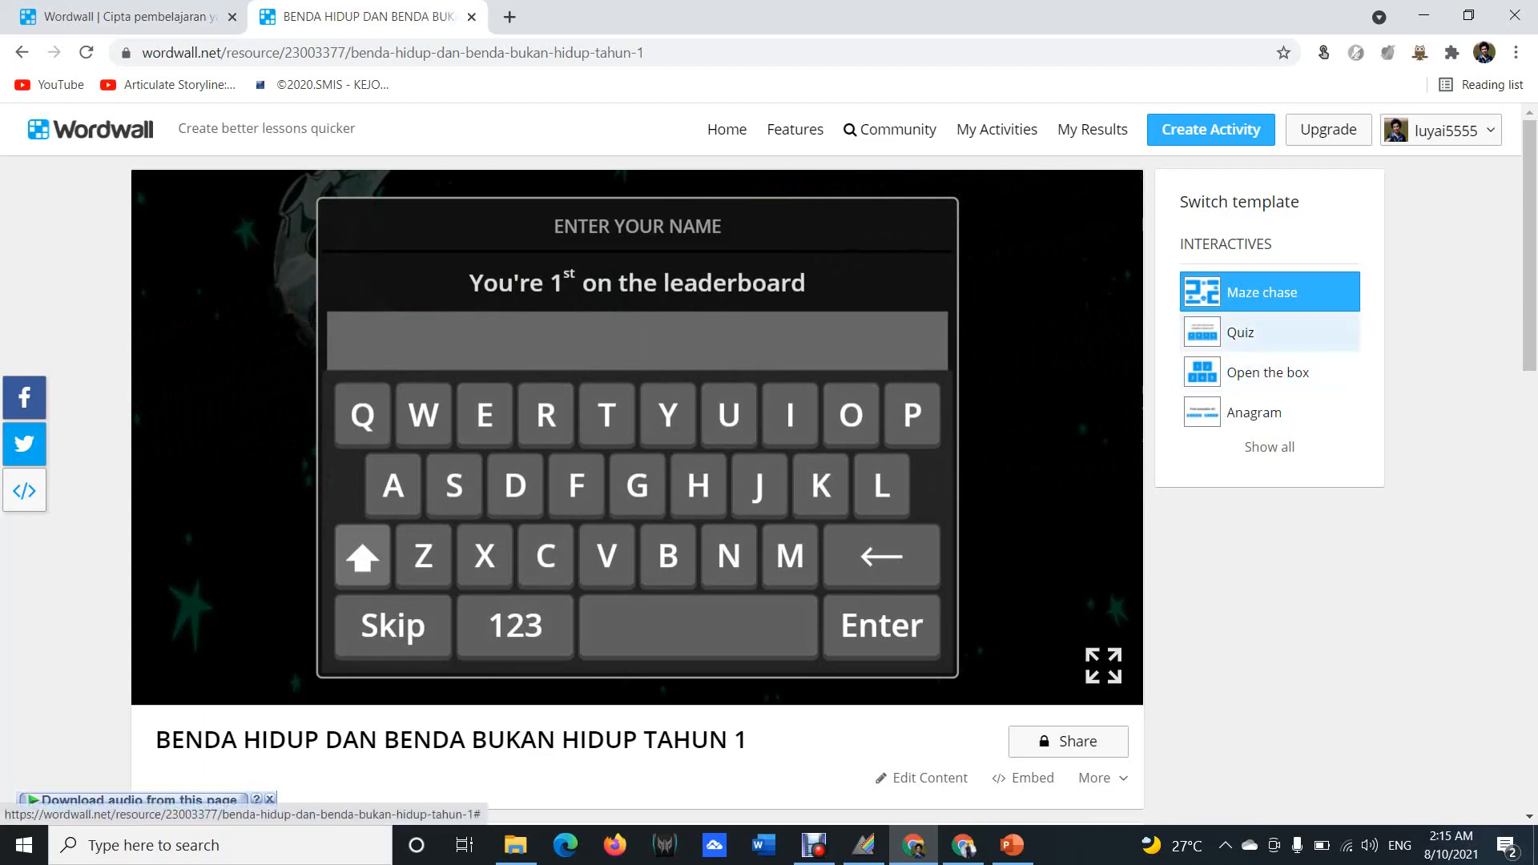
Switch the activity to the Quiz template and play it, answering Bernafas for the first question and Bercakap for the second.
left_click(1270, 331)
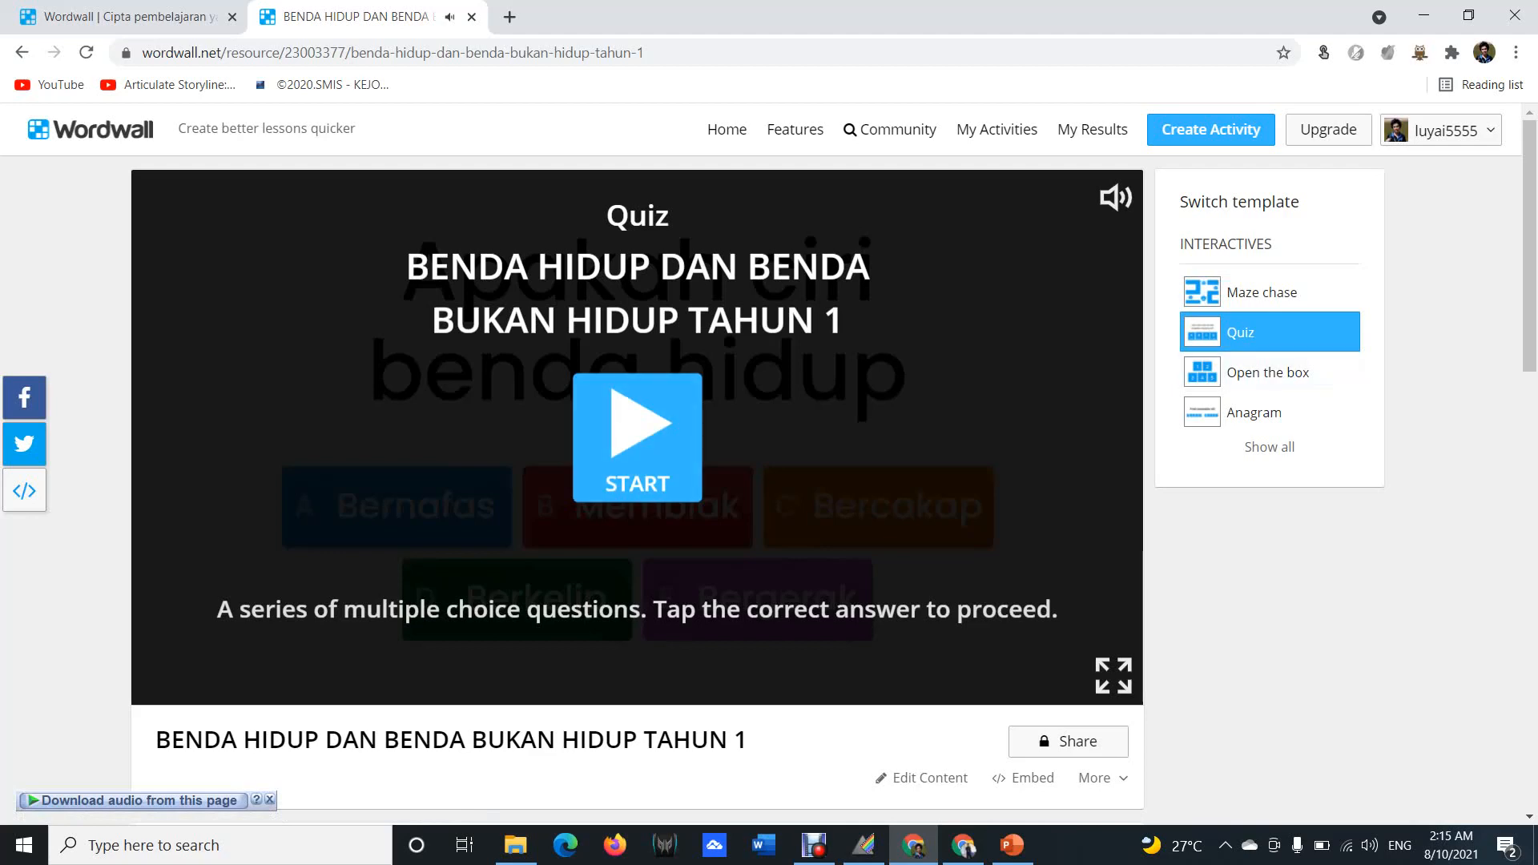
left_click(638, 438)
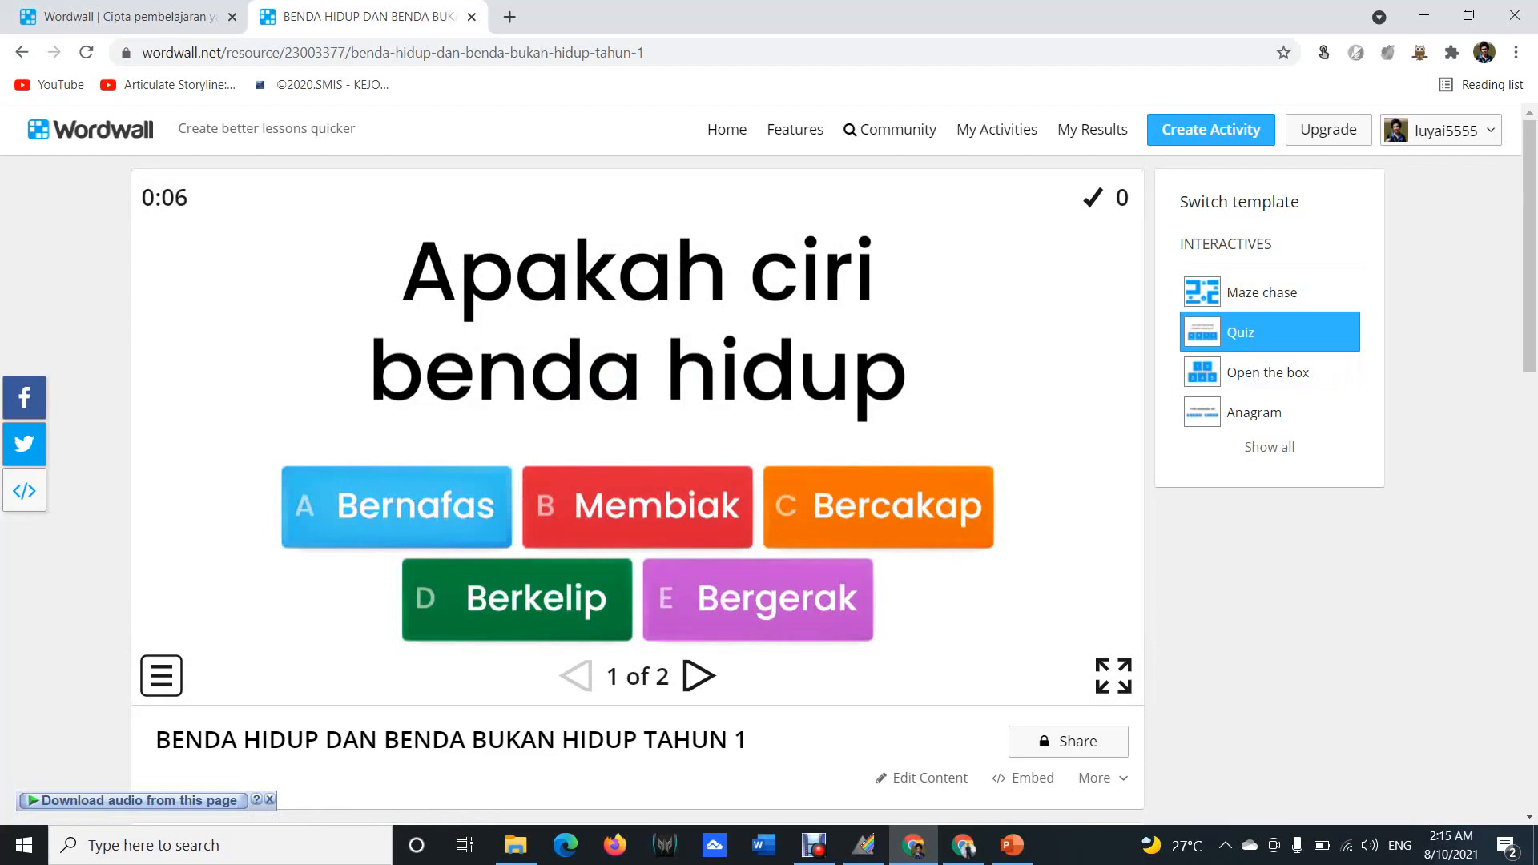
left_click(397, 507)
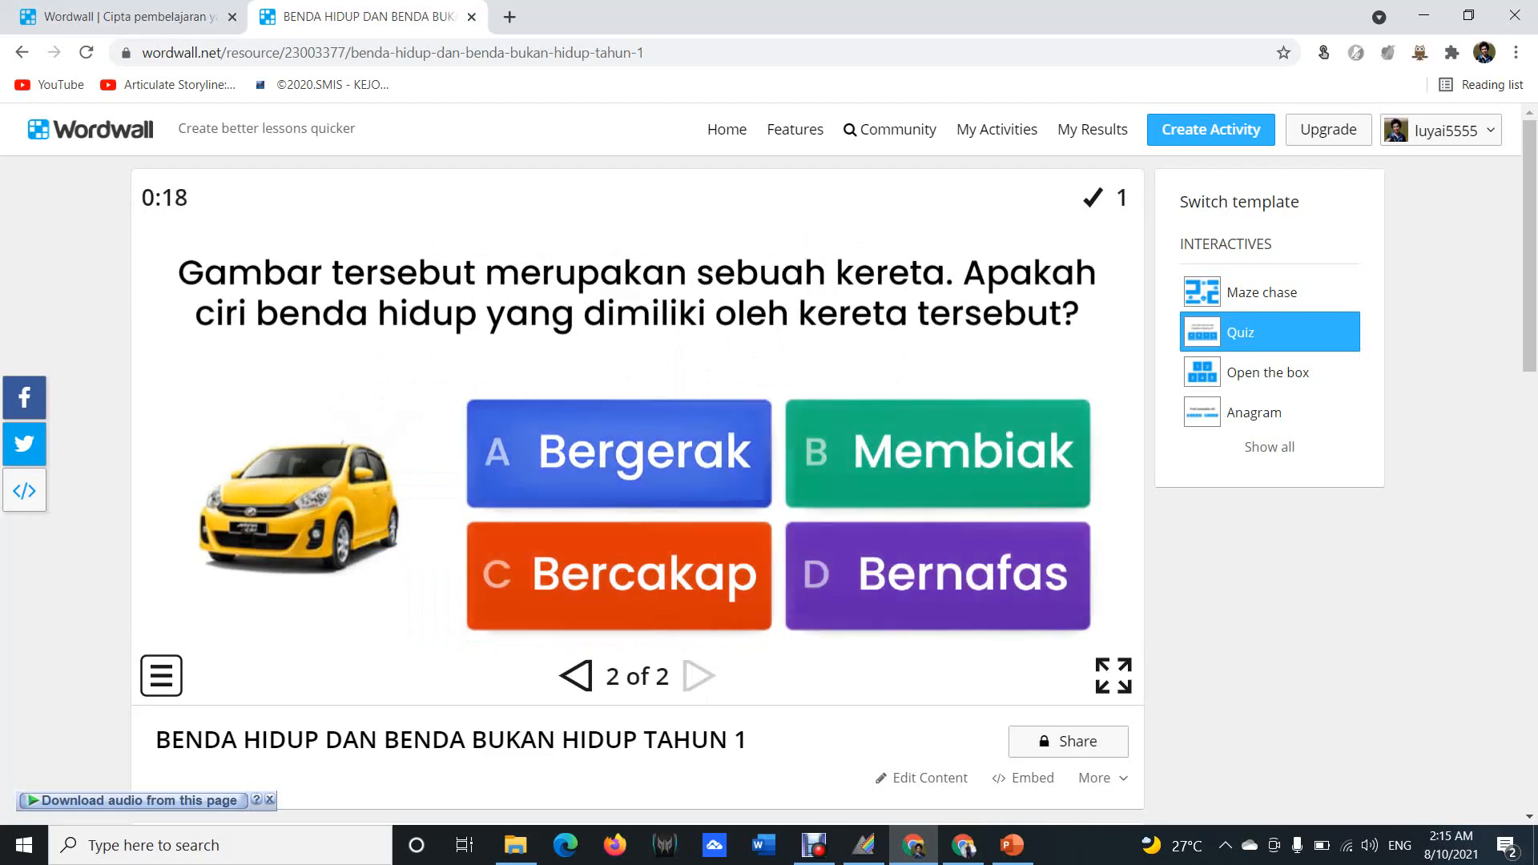
left_click(619, 576)
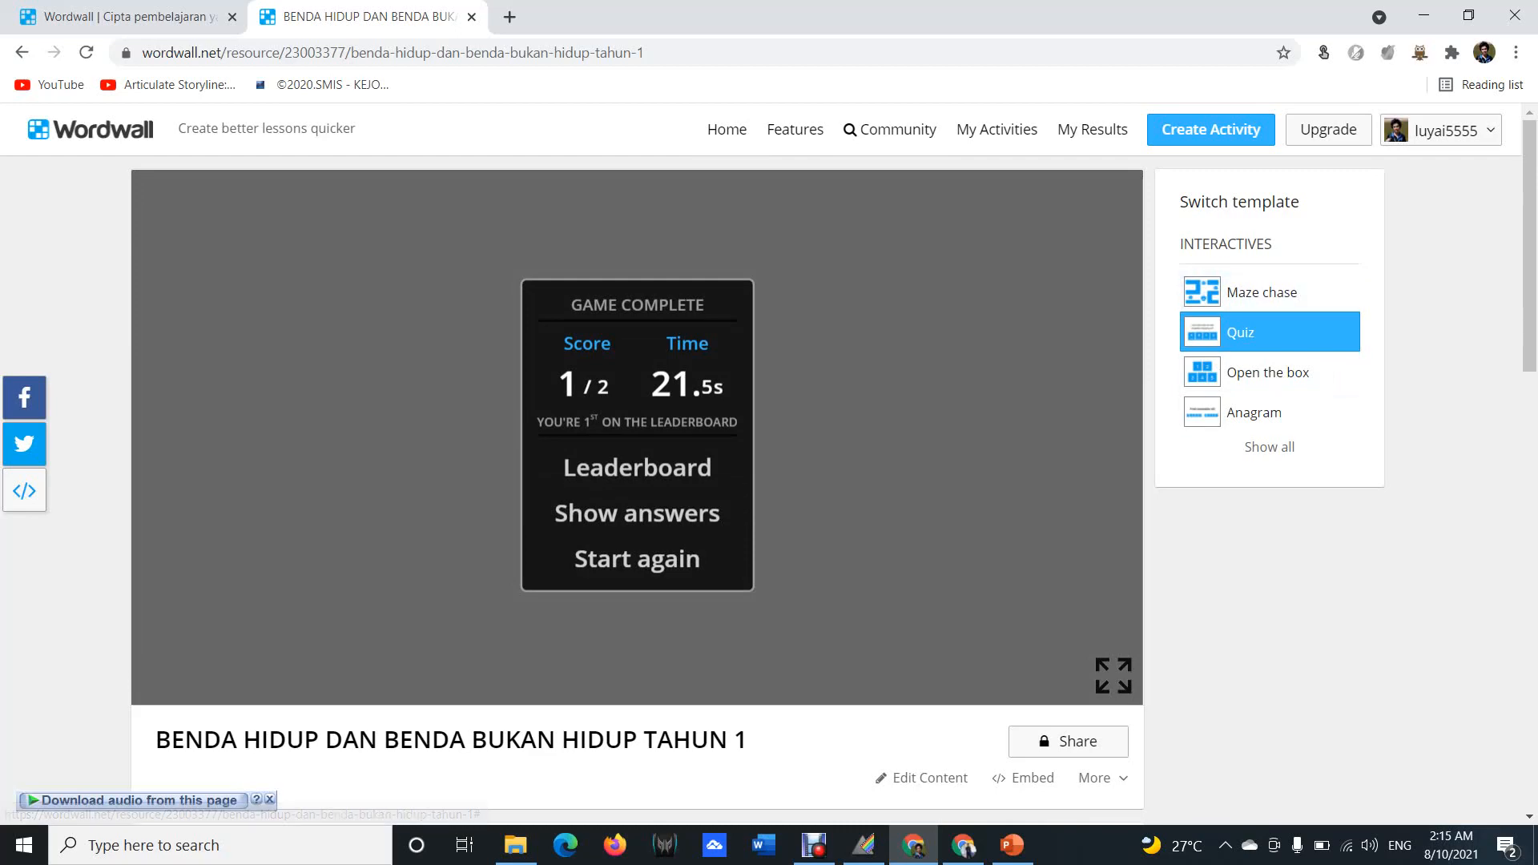
Review the Quiz activity's theme and option settings, and open the list of own activities.
scroll(761, 481, "down", 5)
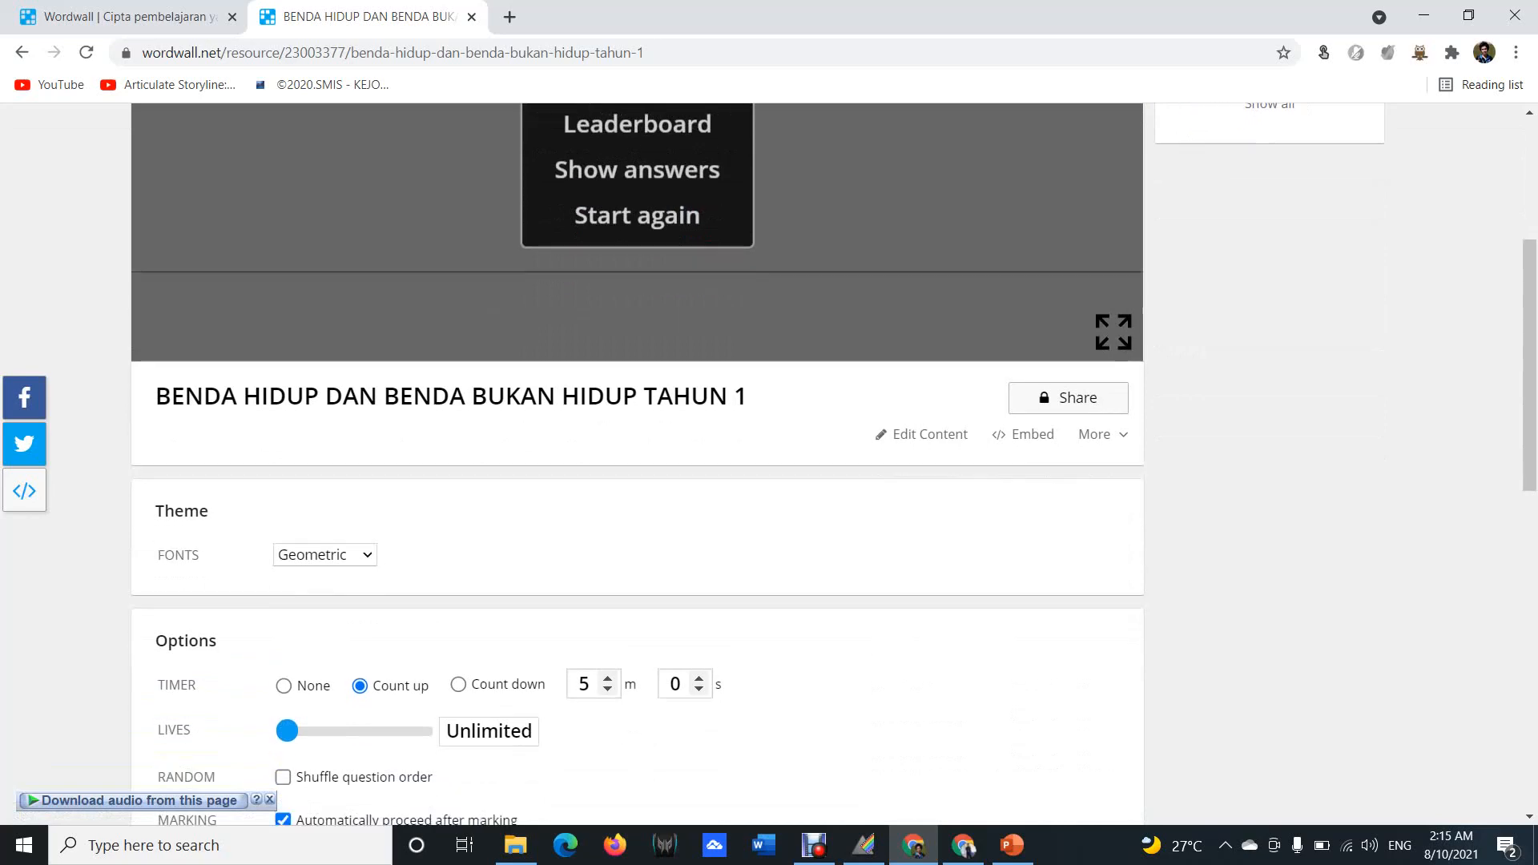
scroll(761, 481, "up", 5)
scroll(769, 480, "down", 15)
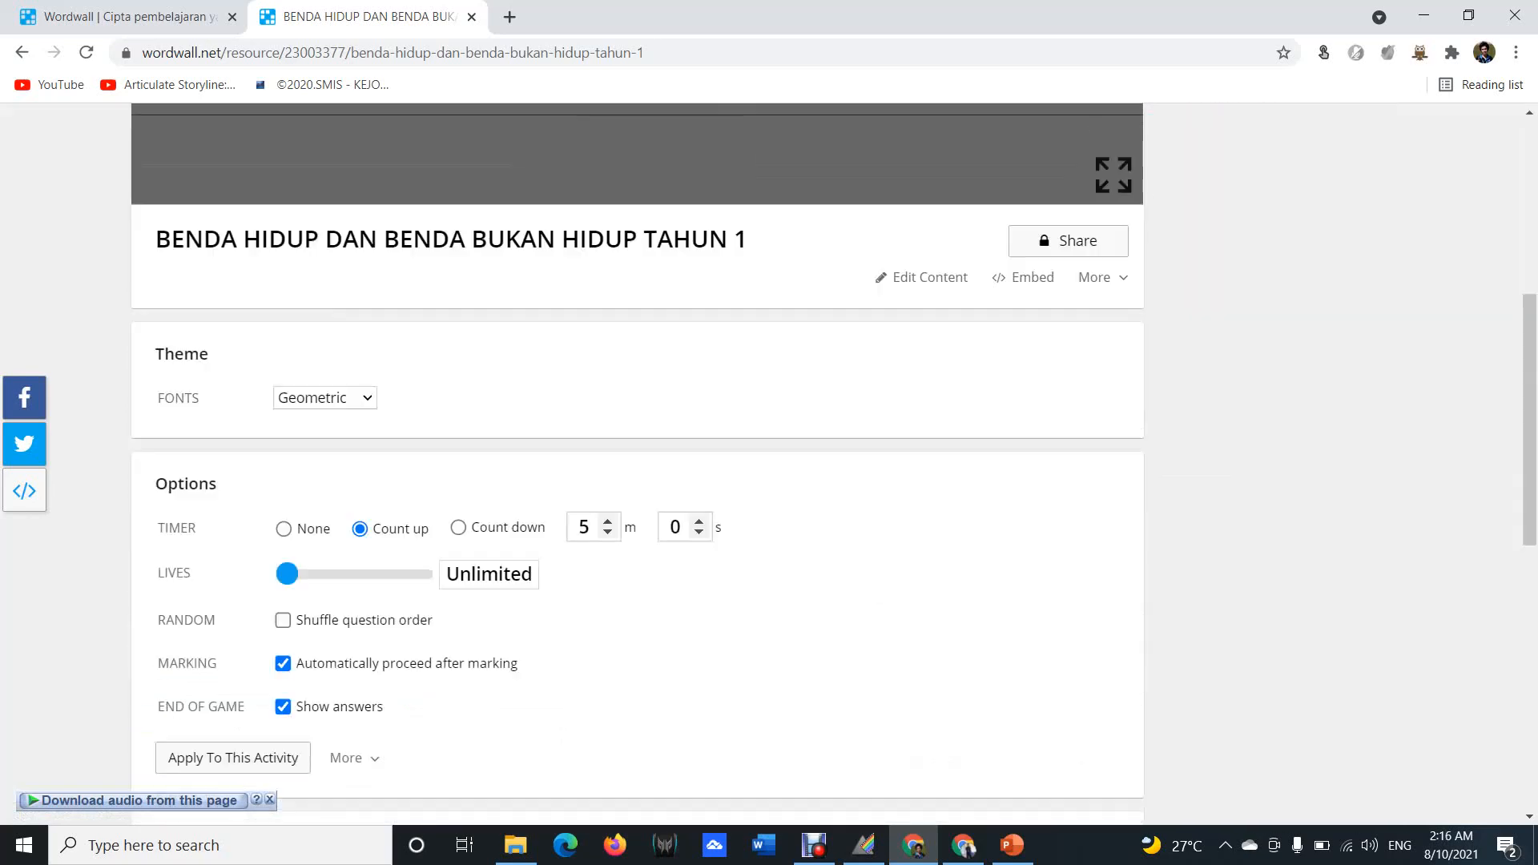
scroll(769, 481, "up", 15)
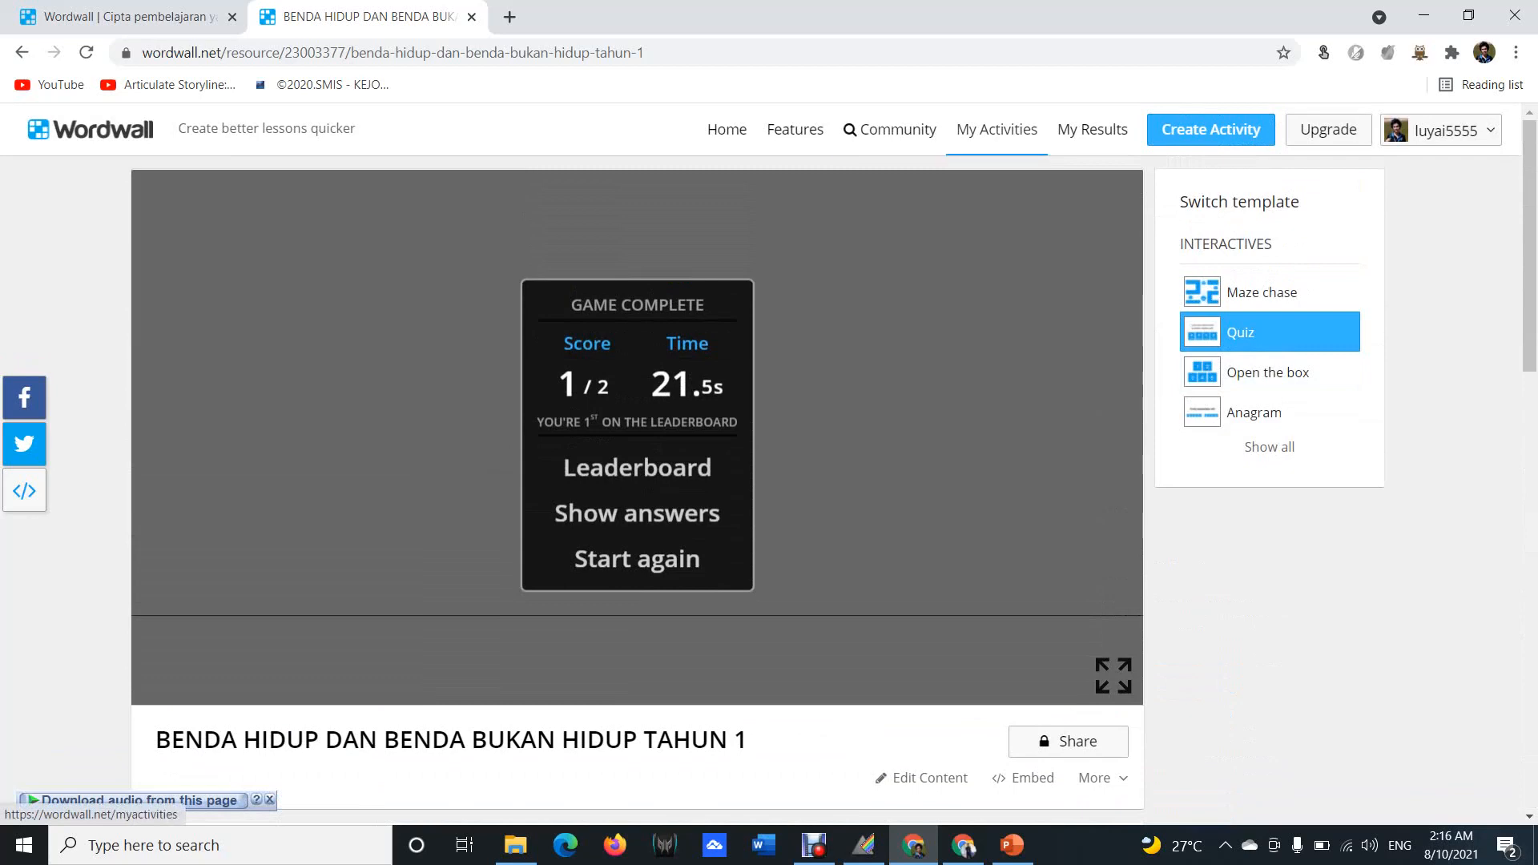
left_click(996, 129)
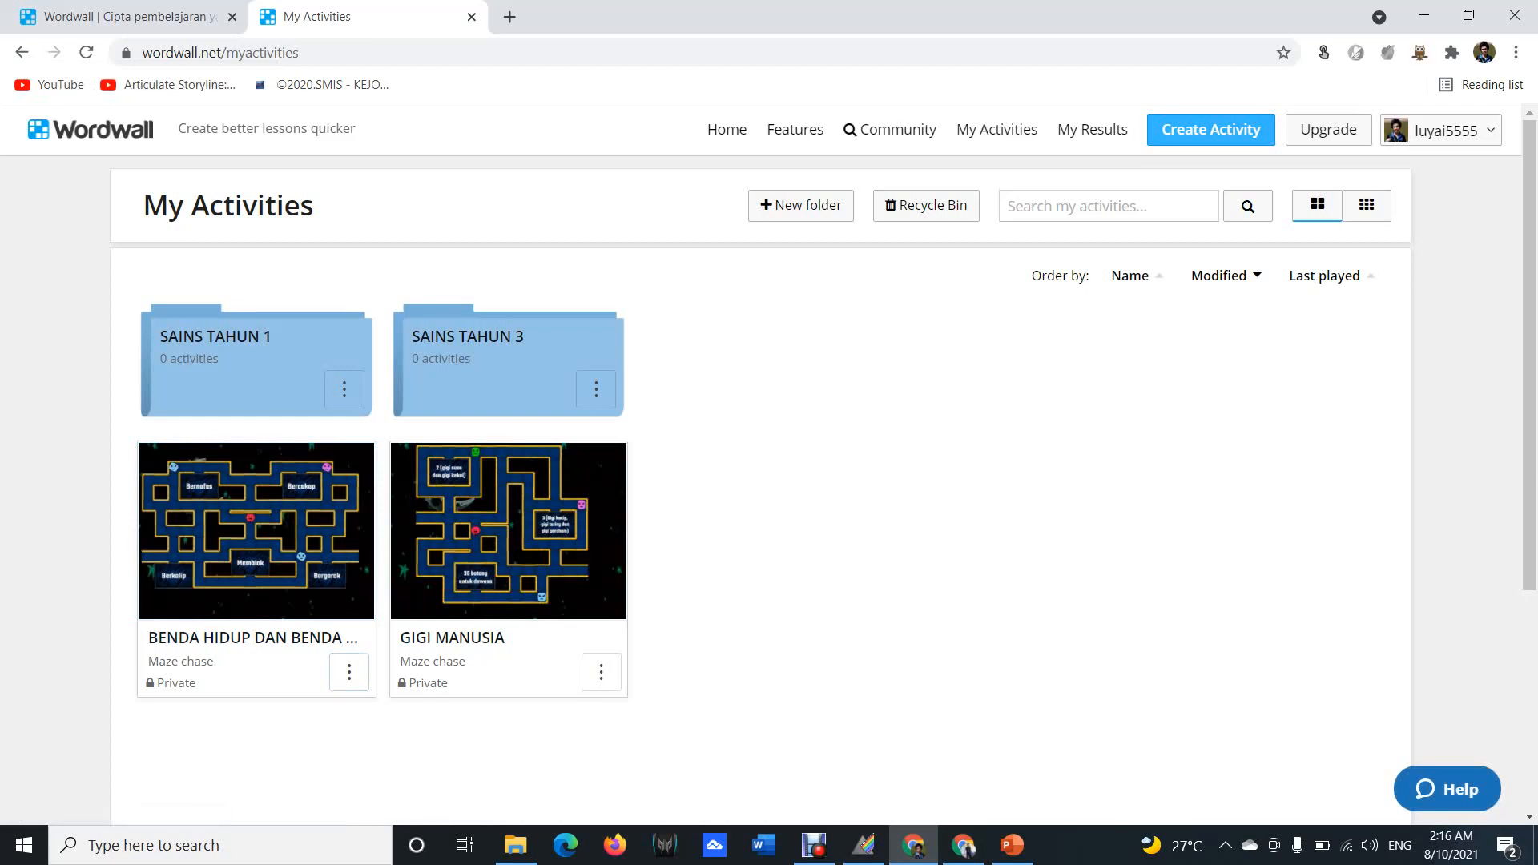
Publish the BENDA HIDUP DAN BENDA BUKAN HIDUP TAHUN 1 activity publicly for other teachers and copy its share link.
scroll(349, 471, "down", 3)
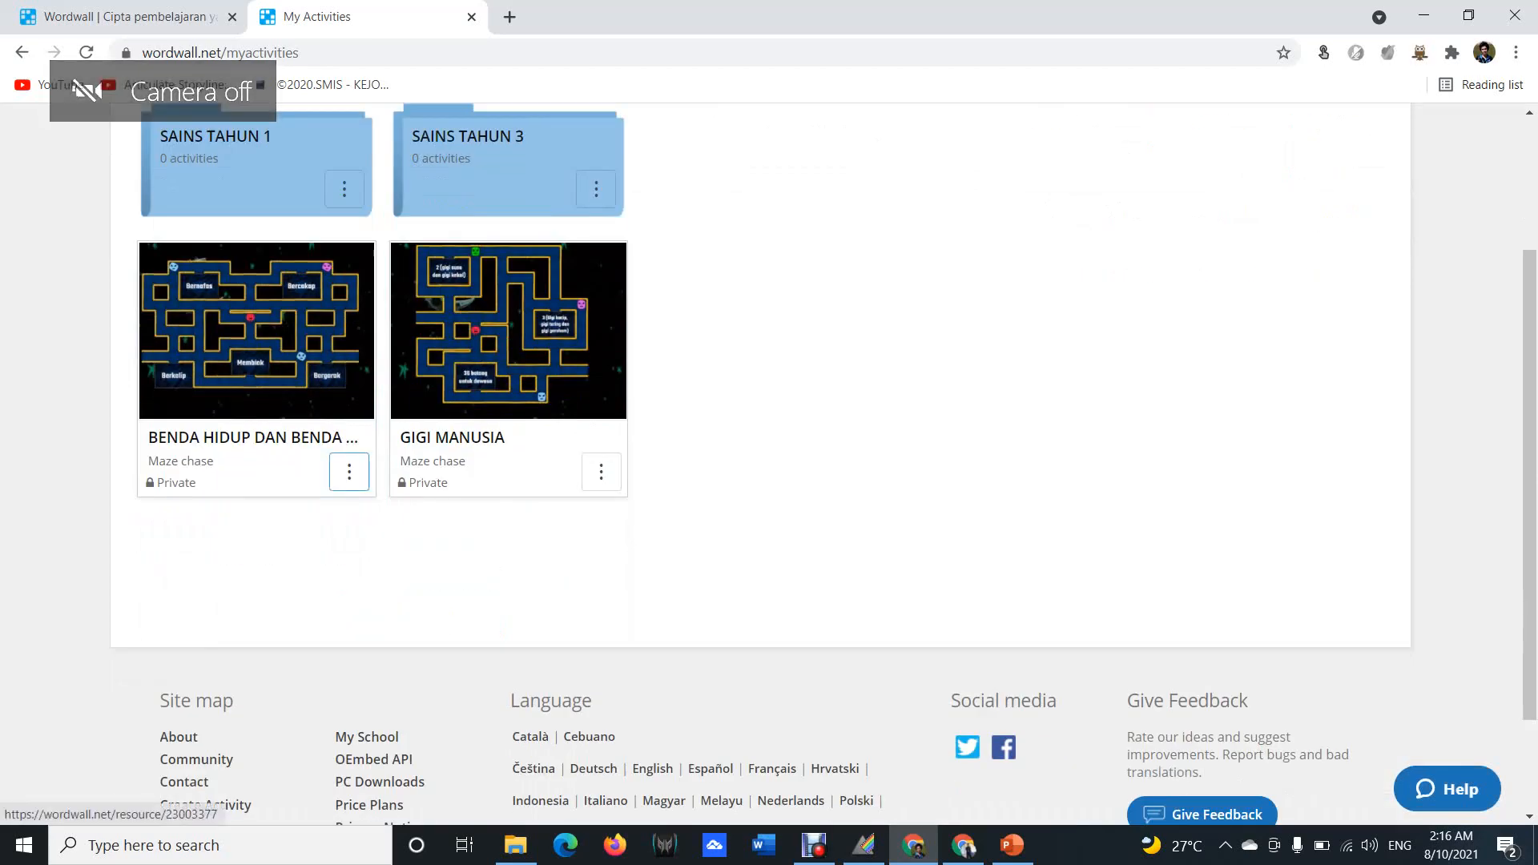
left_click(350, 471)
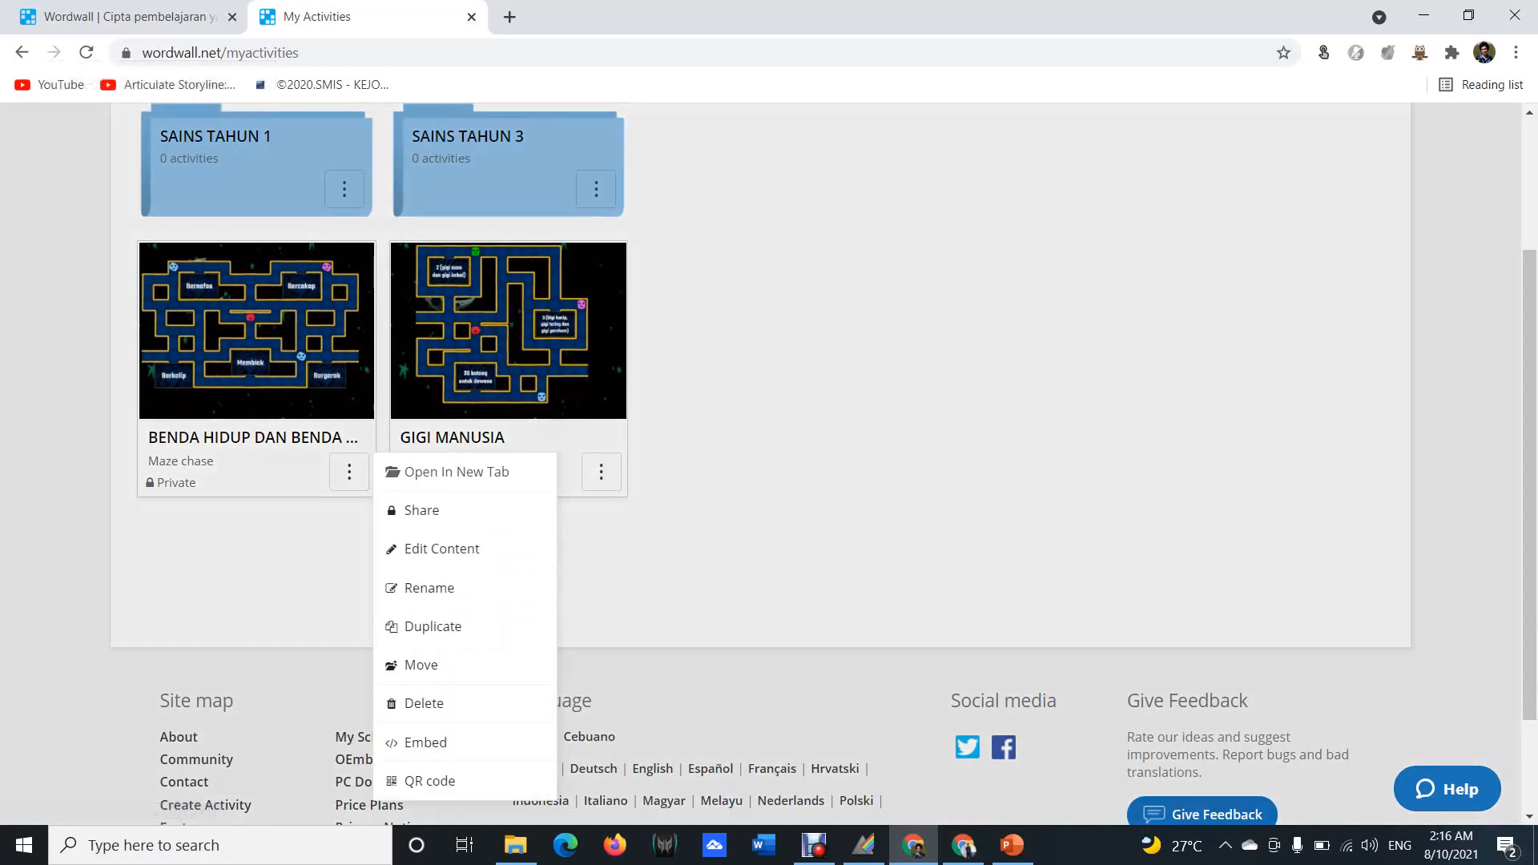
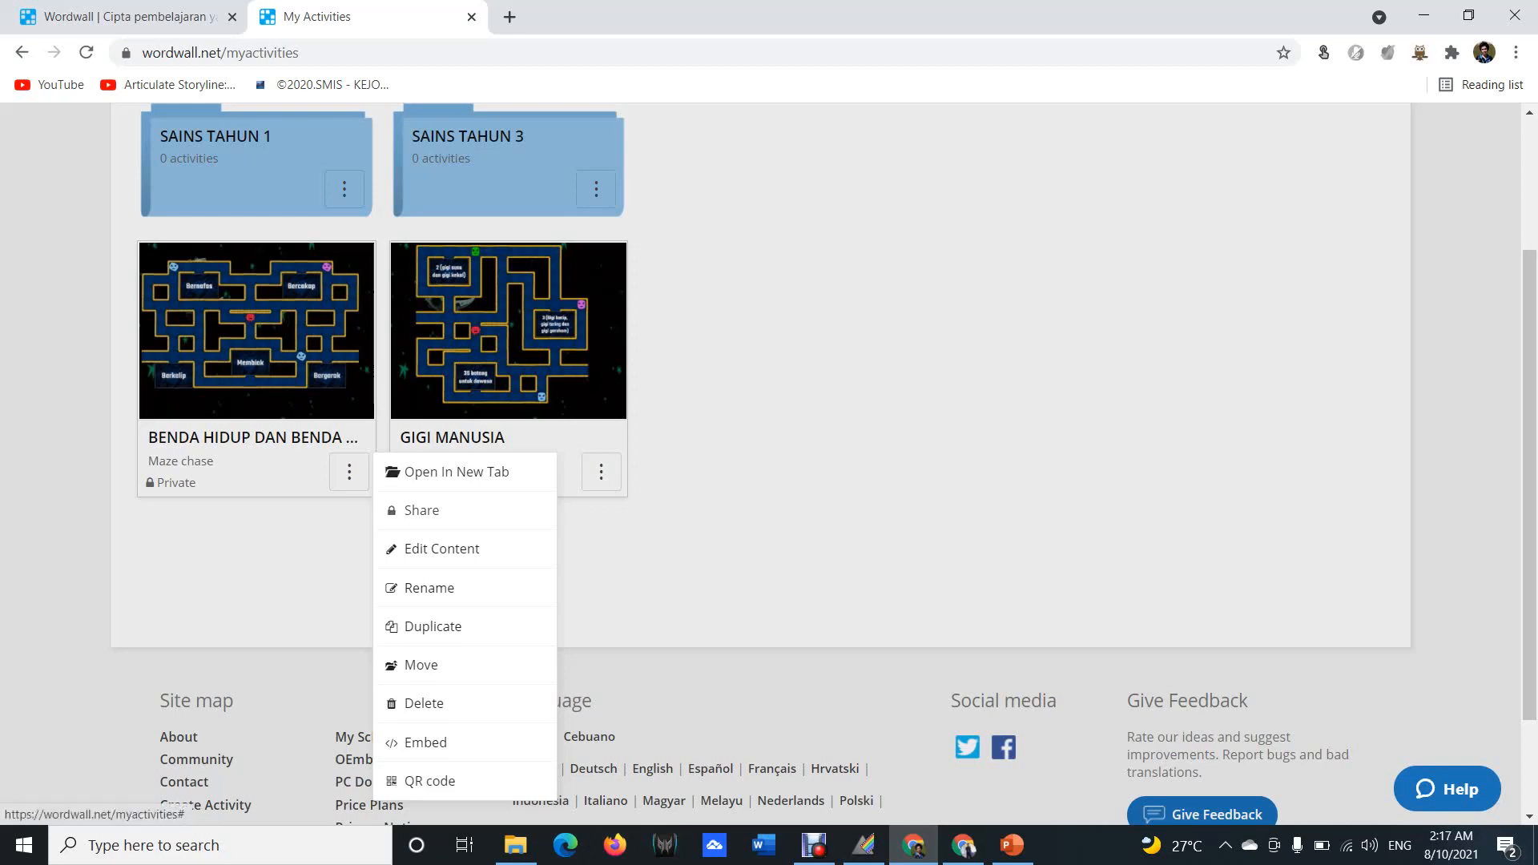
left_click(421, 511)
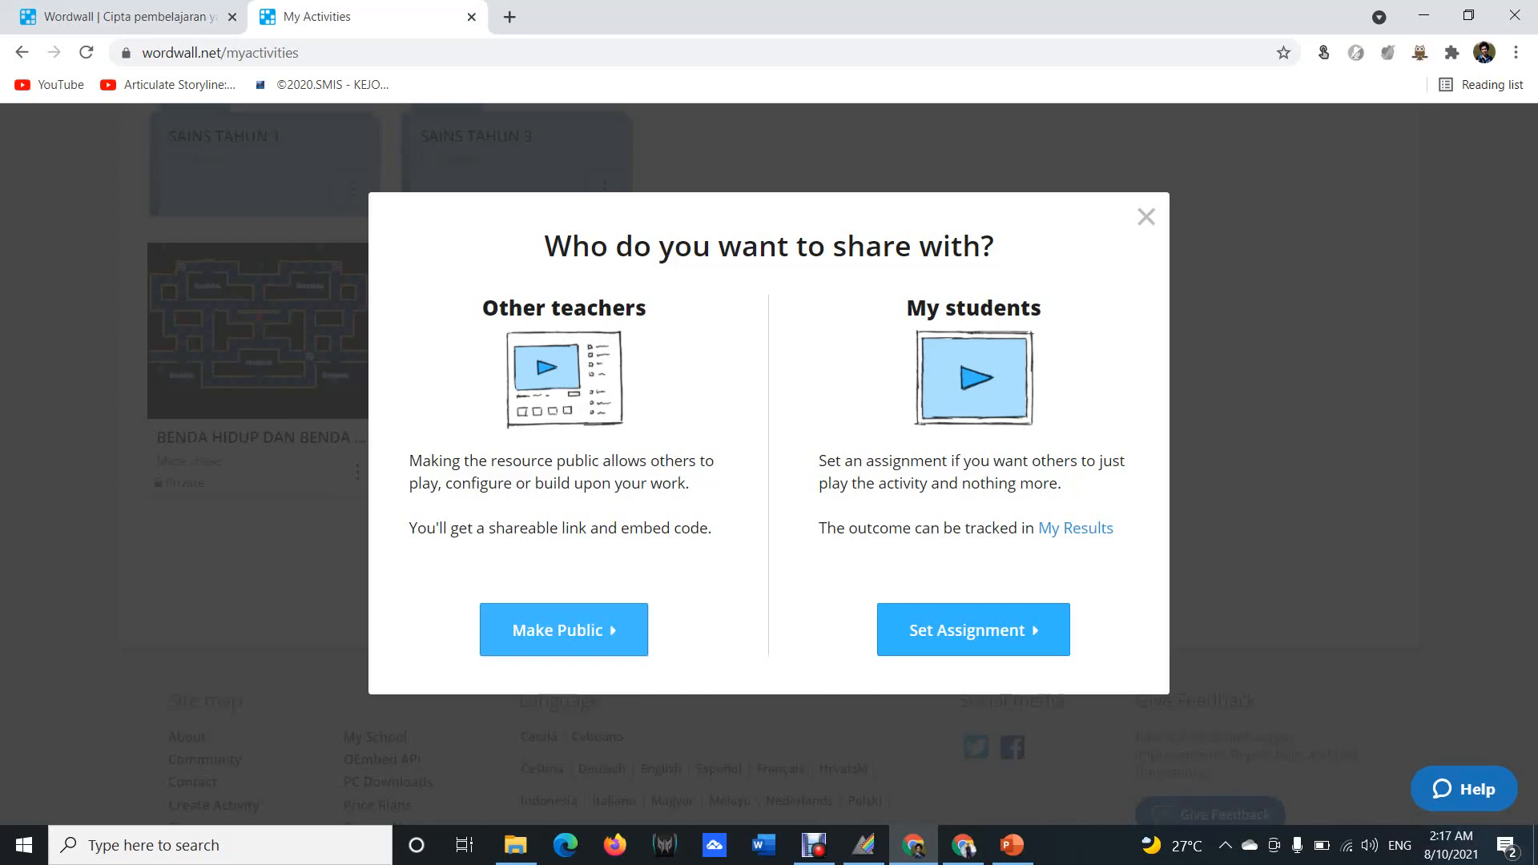
left_click(564, 631)
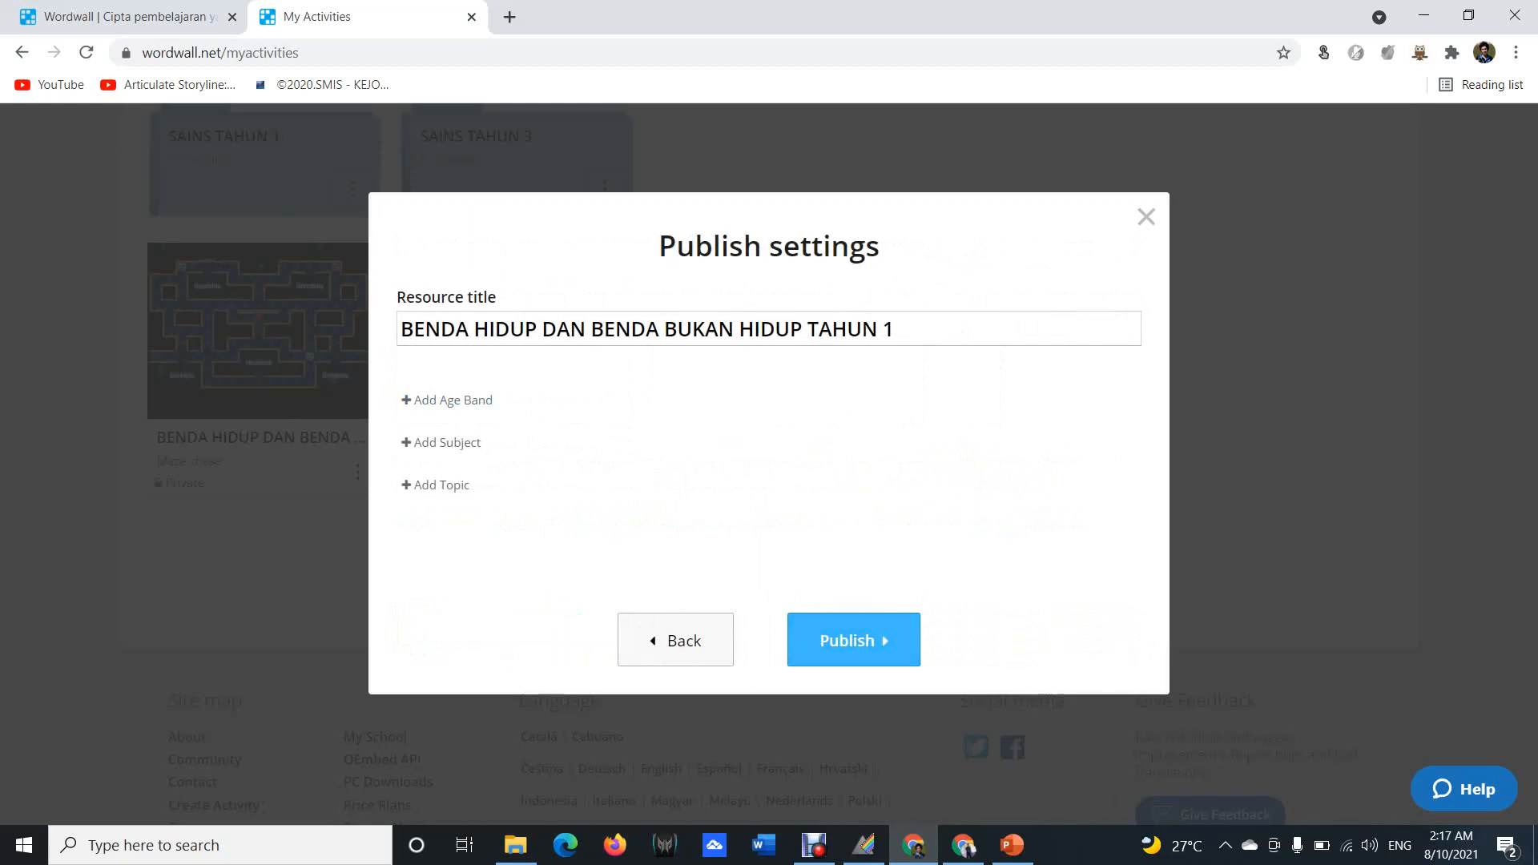
left_click(854, 640)
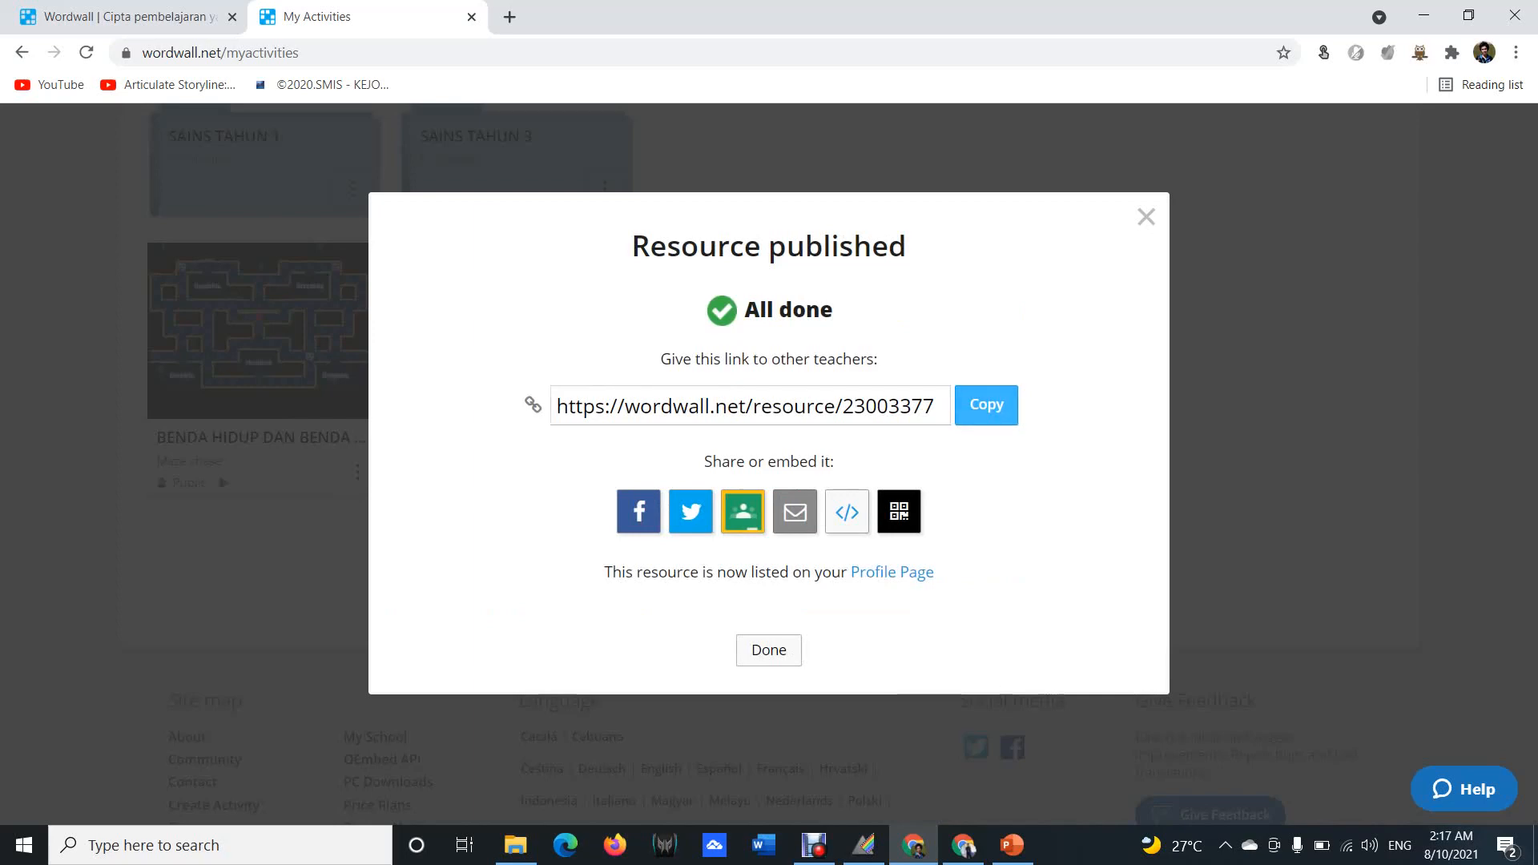
left_click(986, 405)
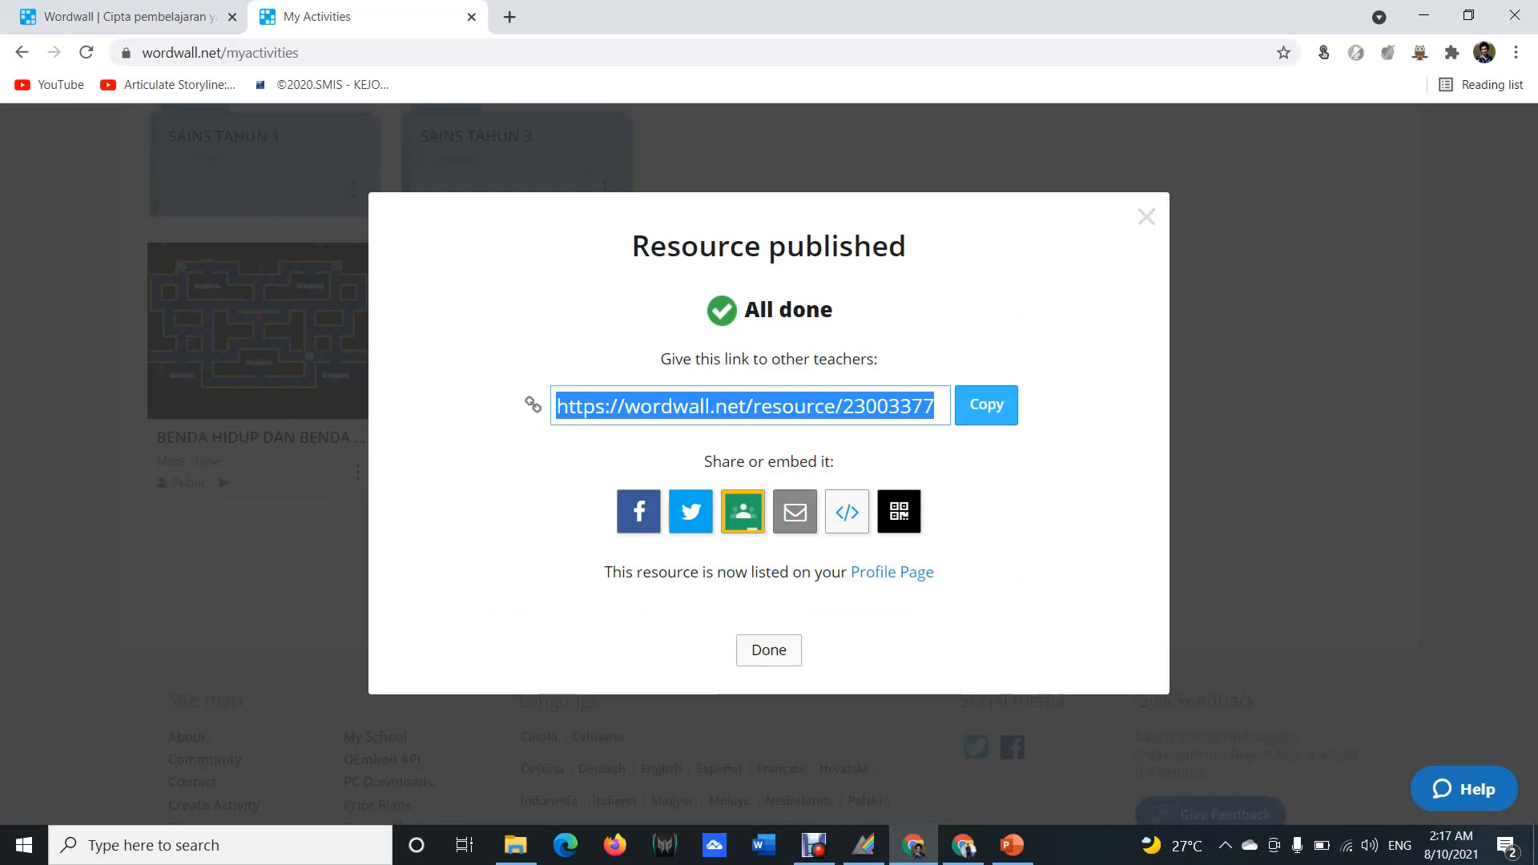
left_click(1146, 216)
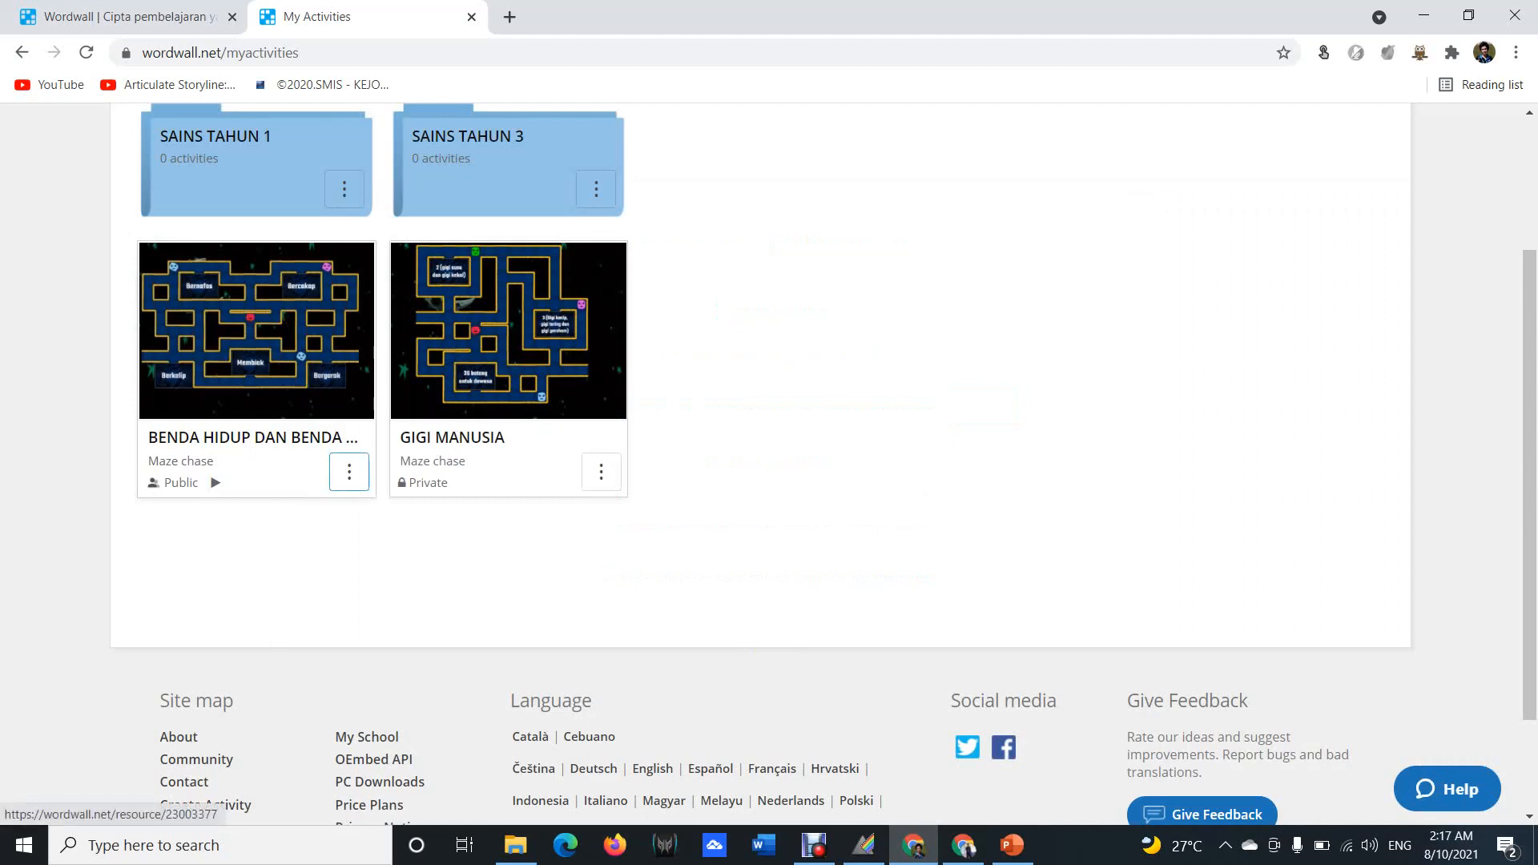
Set the living and non-living things activity as a student assignment with an 11:00 deadline on 21/10/2021.
left_click(349, 471)
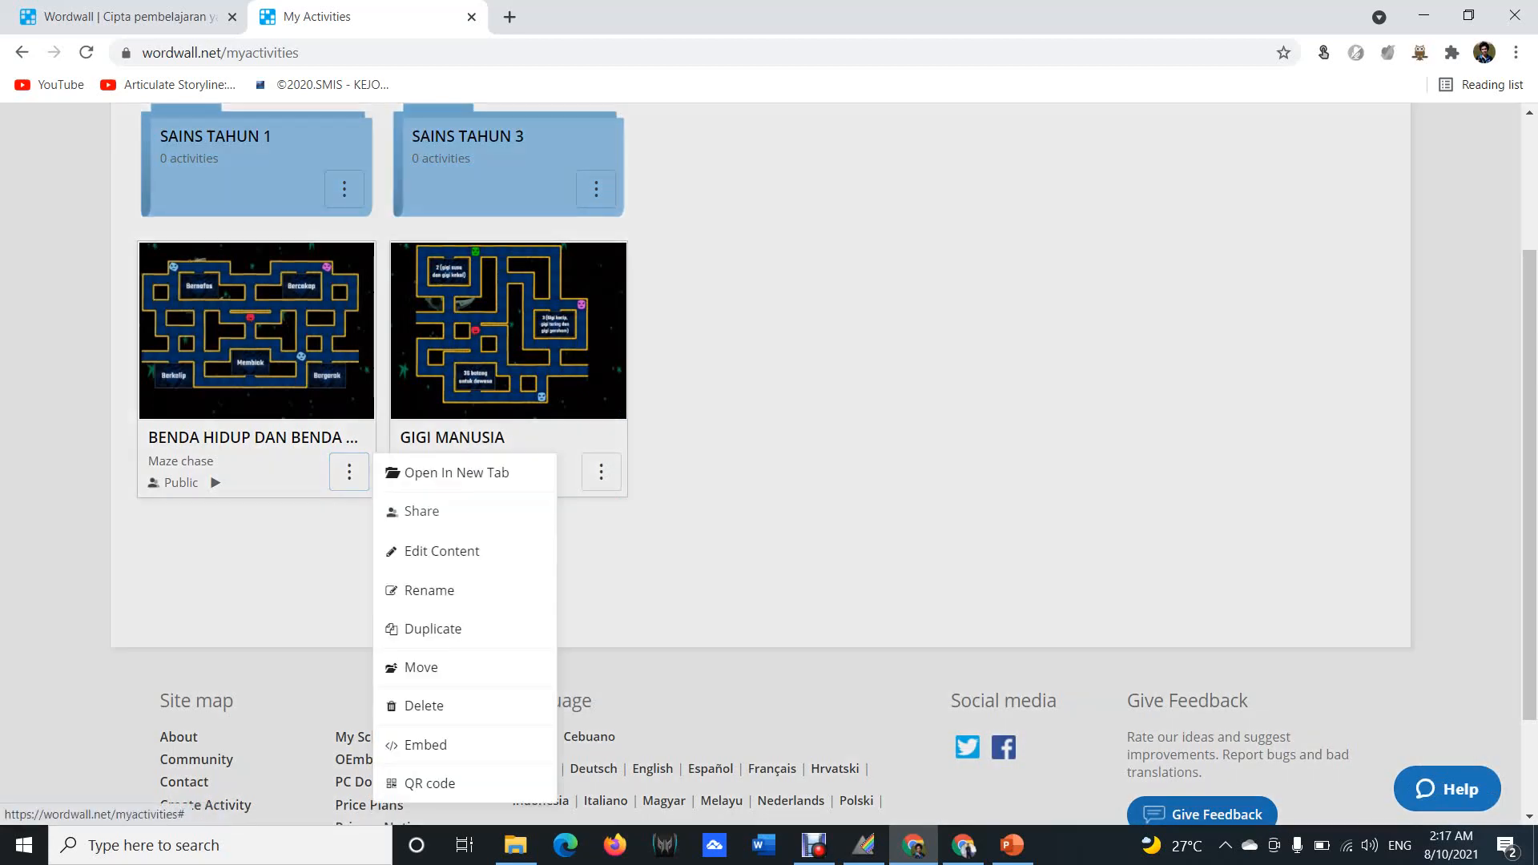
left_click(392, 513)
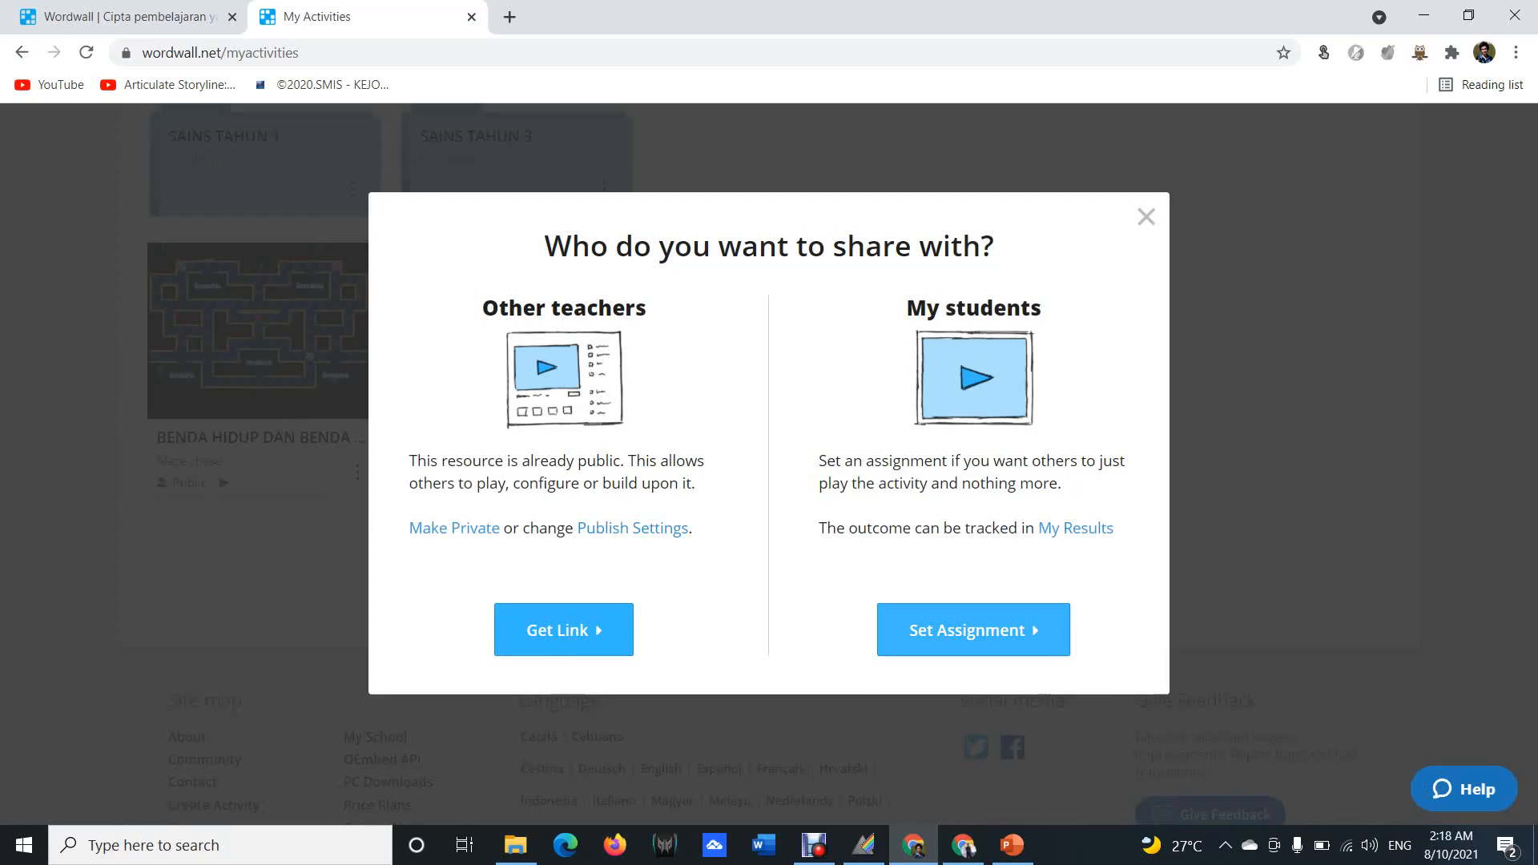
left_click(973, 631)
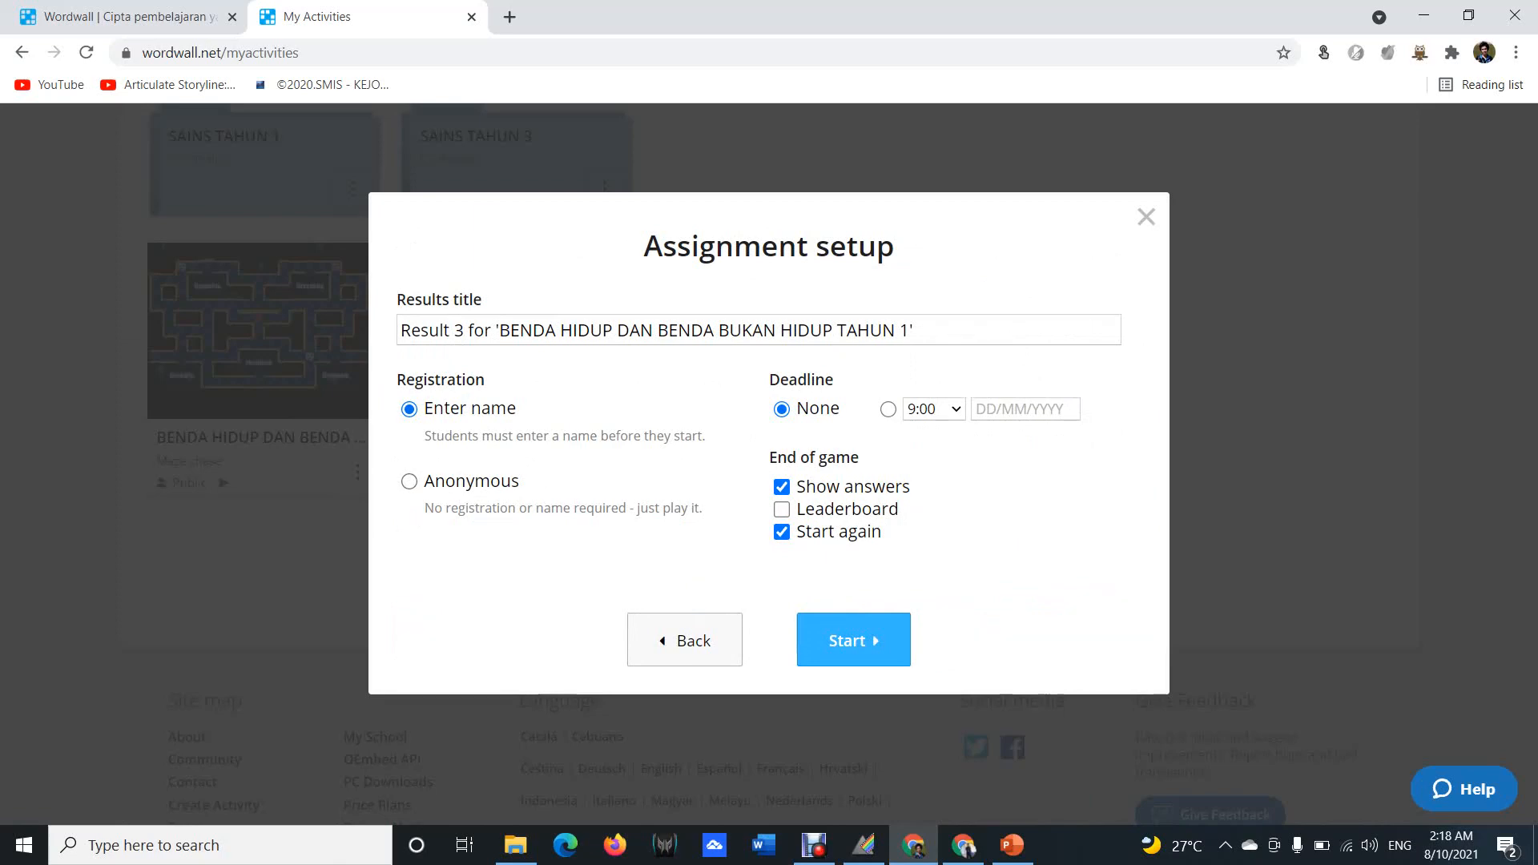
left_click(943, 410)
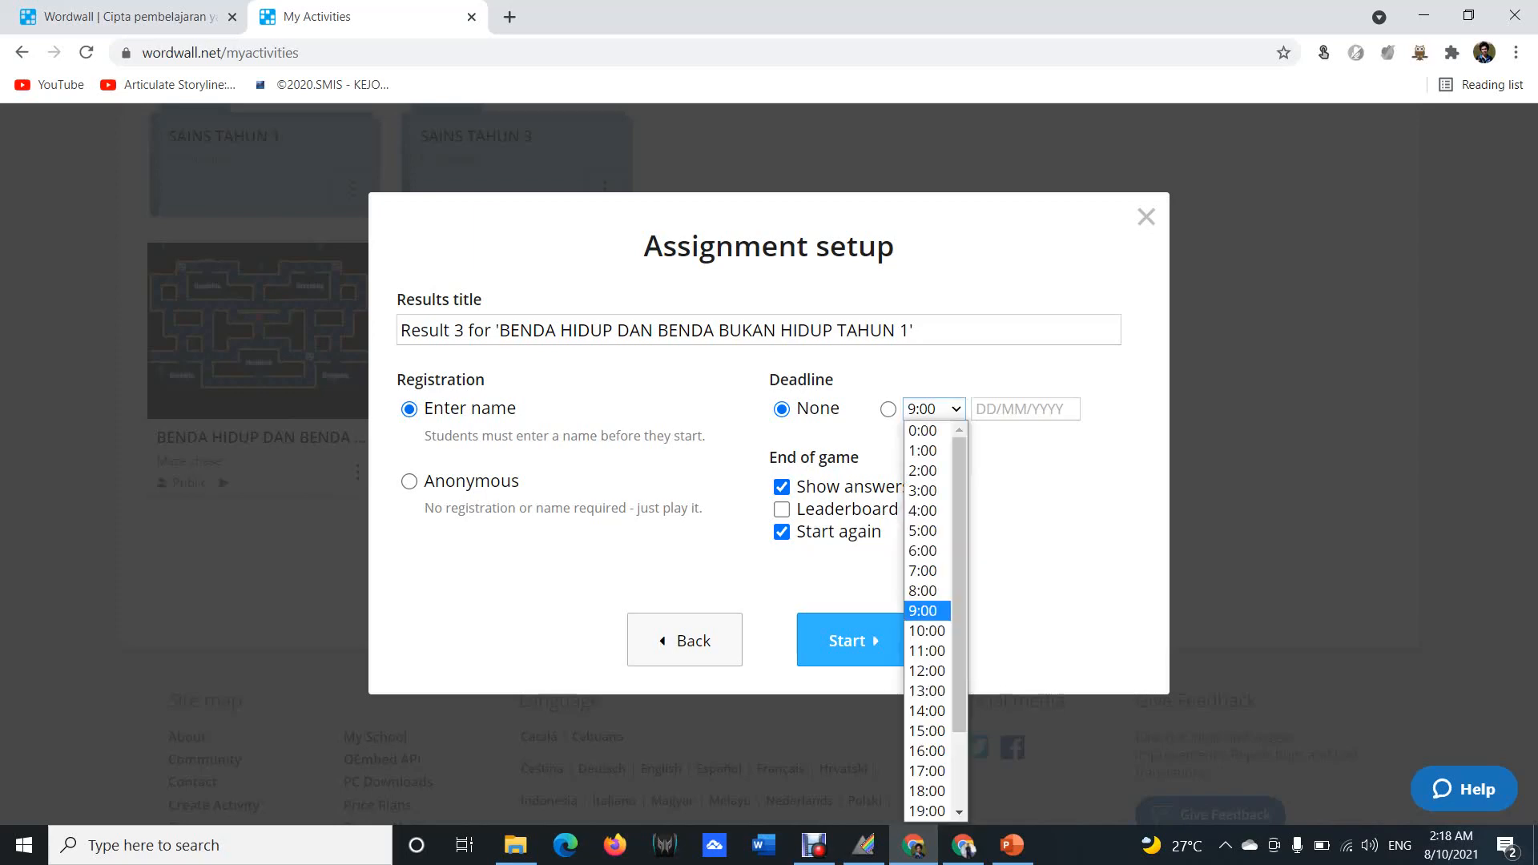
key("Down")
key("Down")
key("Return")
key("Tab")
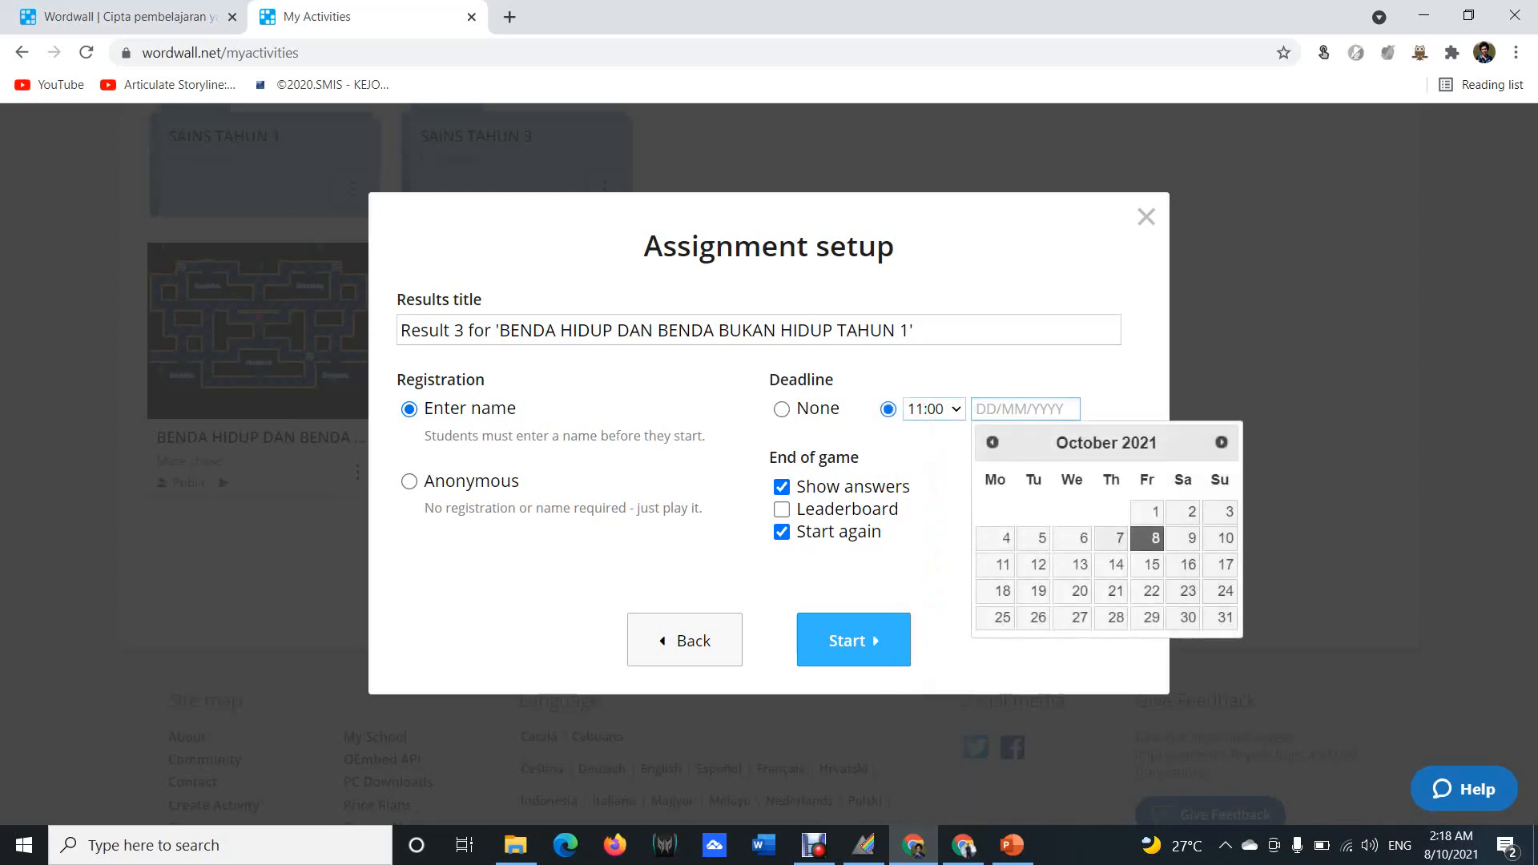
left_click(1115, 591)
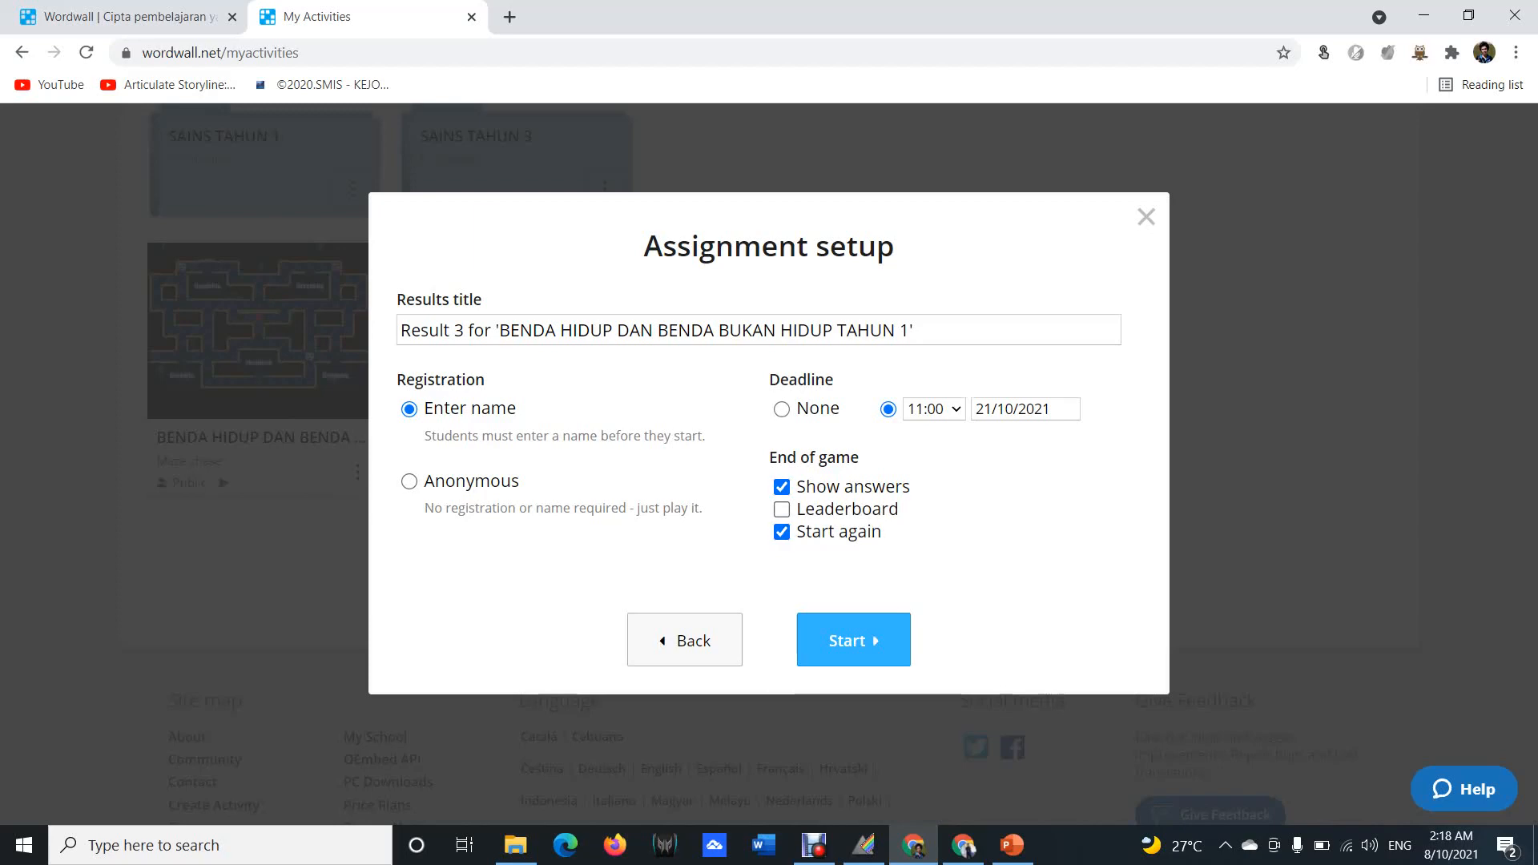
left_click(853, 640)
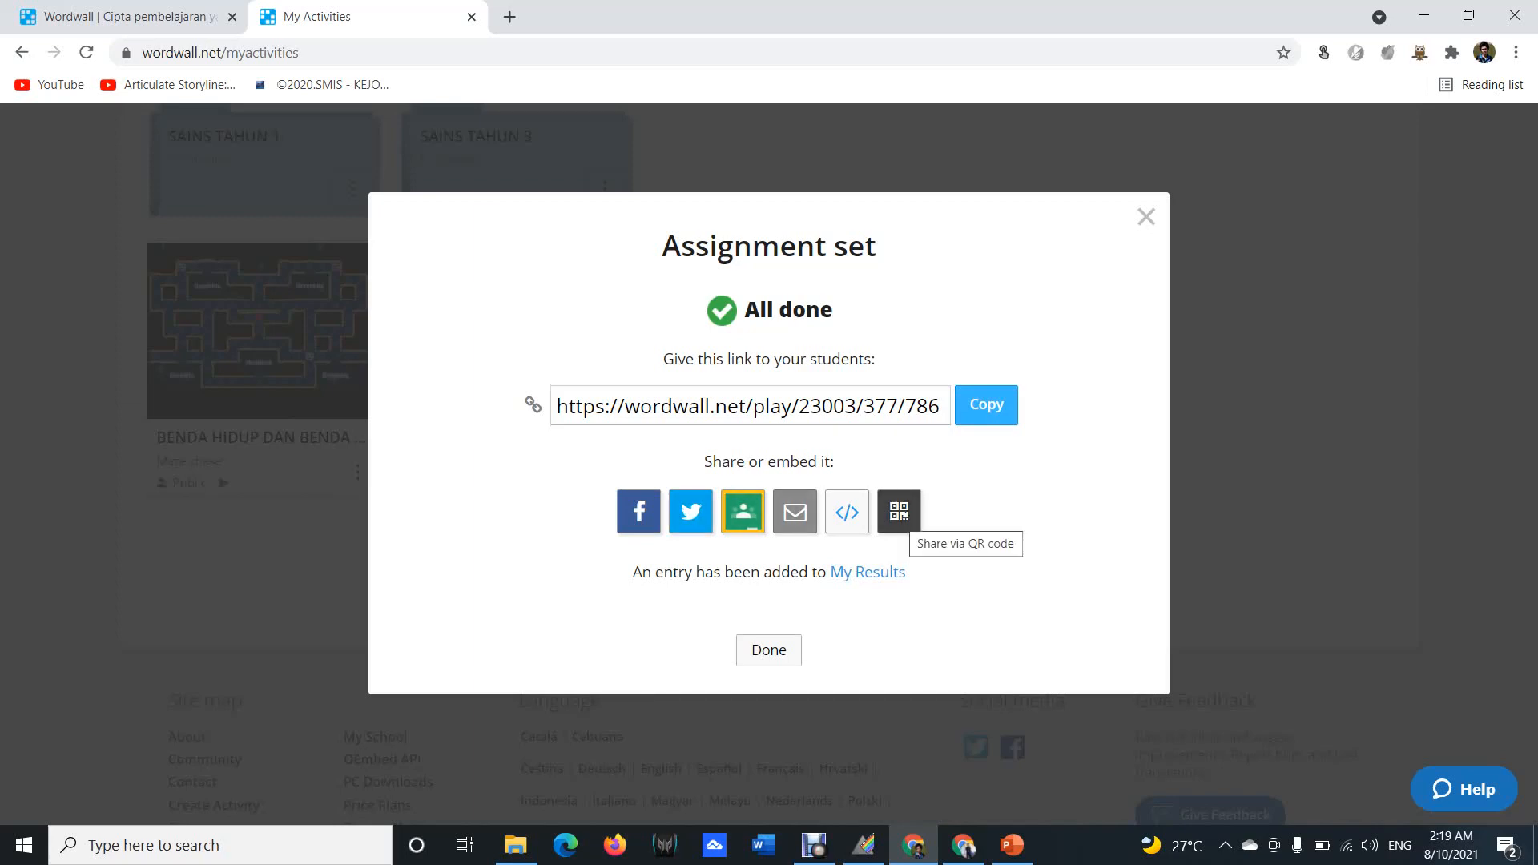
Show the QR code of the student assignment link and view the actions available for the BENDA HIDUP activity.
left_click(899, 511)
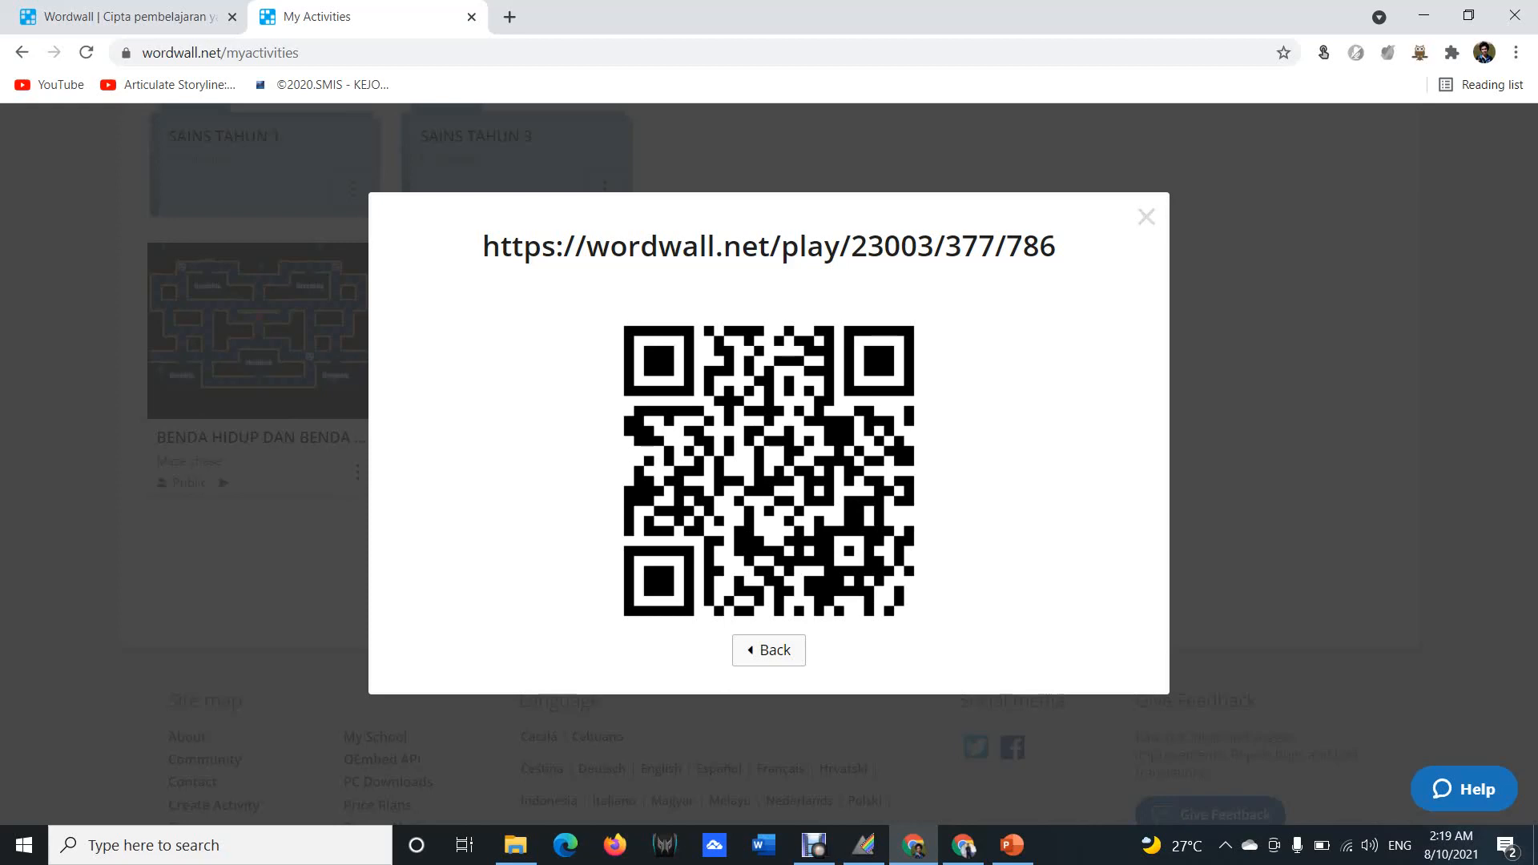
left_click(1146, 217)
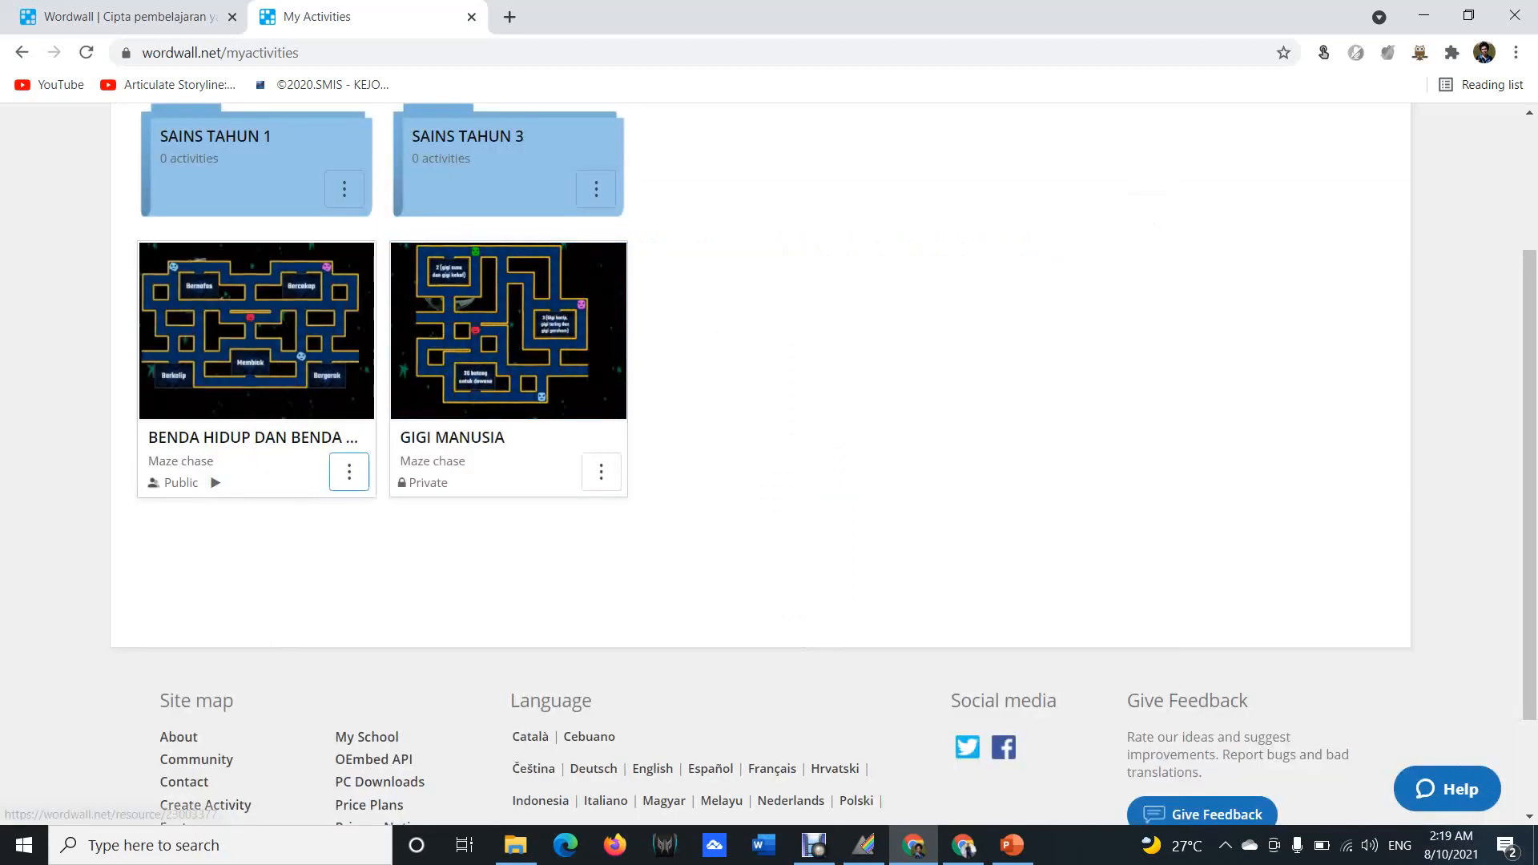
left_click(349, 472)
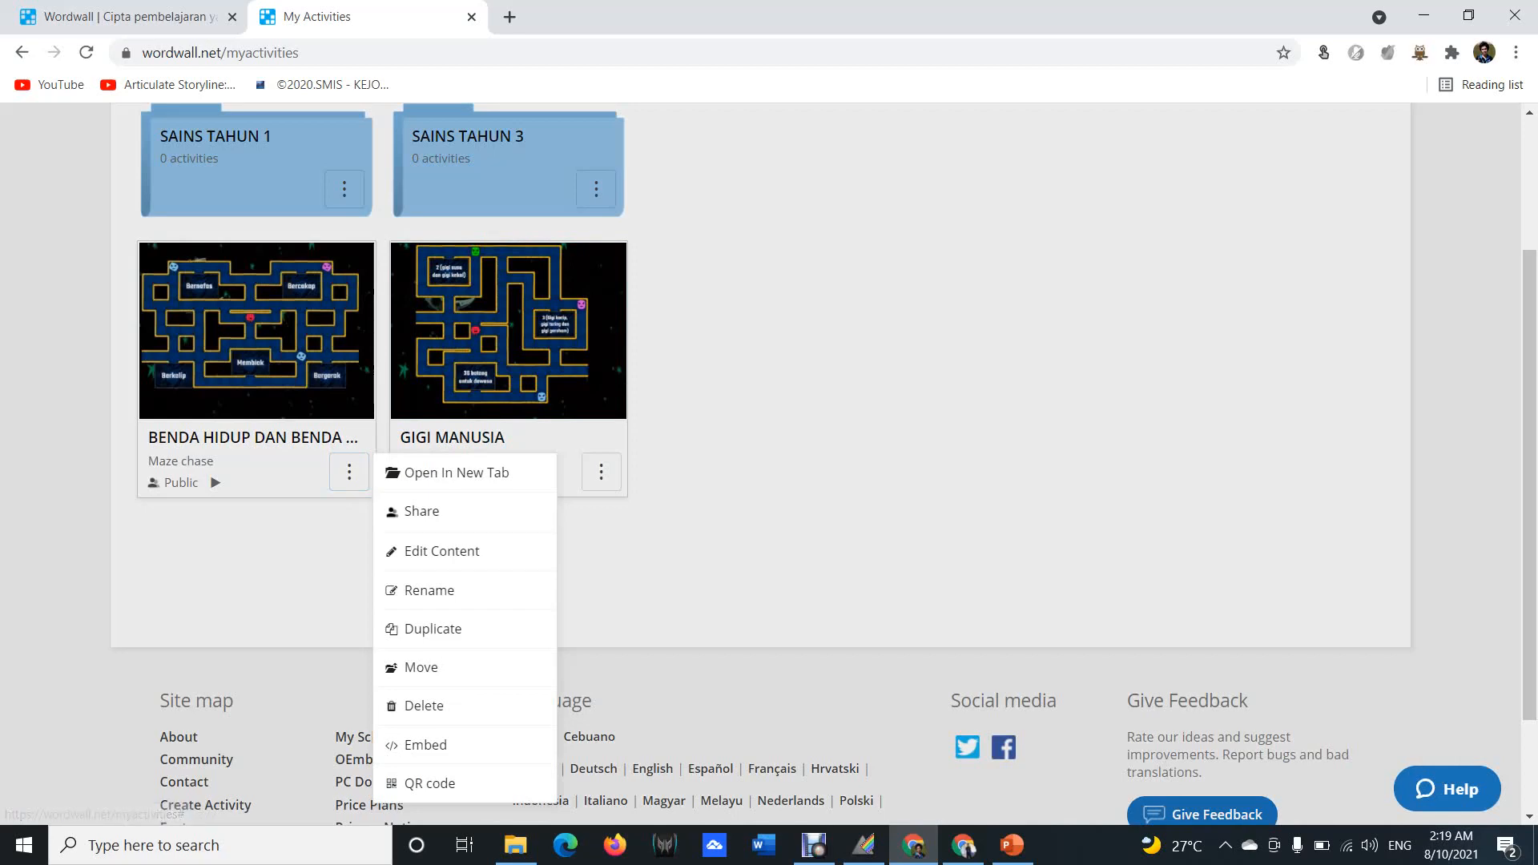
key("Escape")
scroll(761, 464, "up", 3)
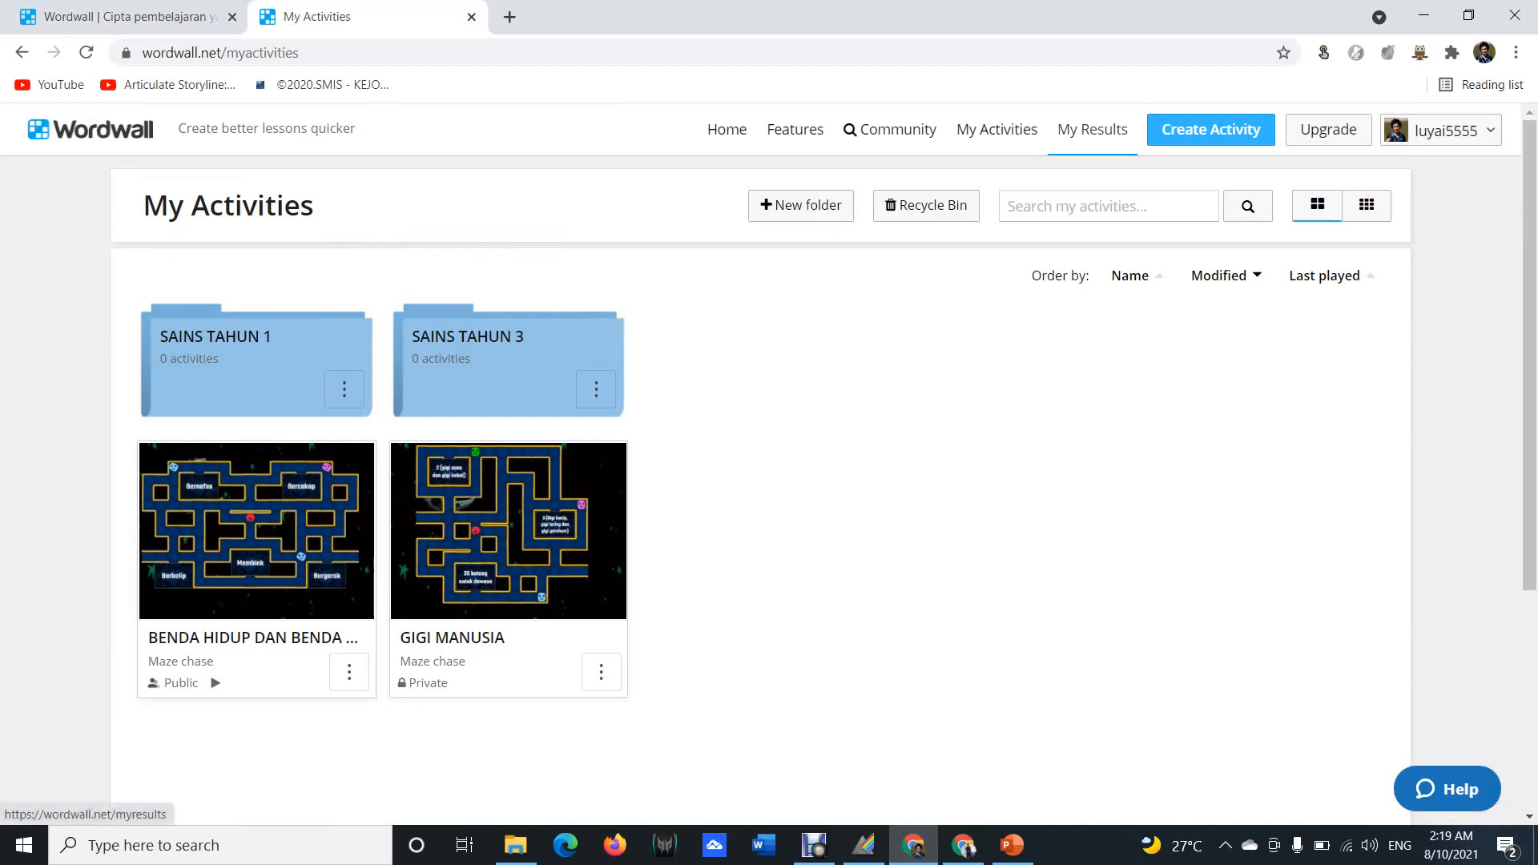
Open the overview of assignment results, look at the templates for a new activity, and return to the results.
left_click(1092, 129)
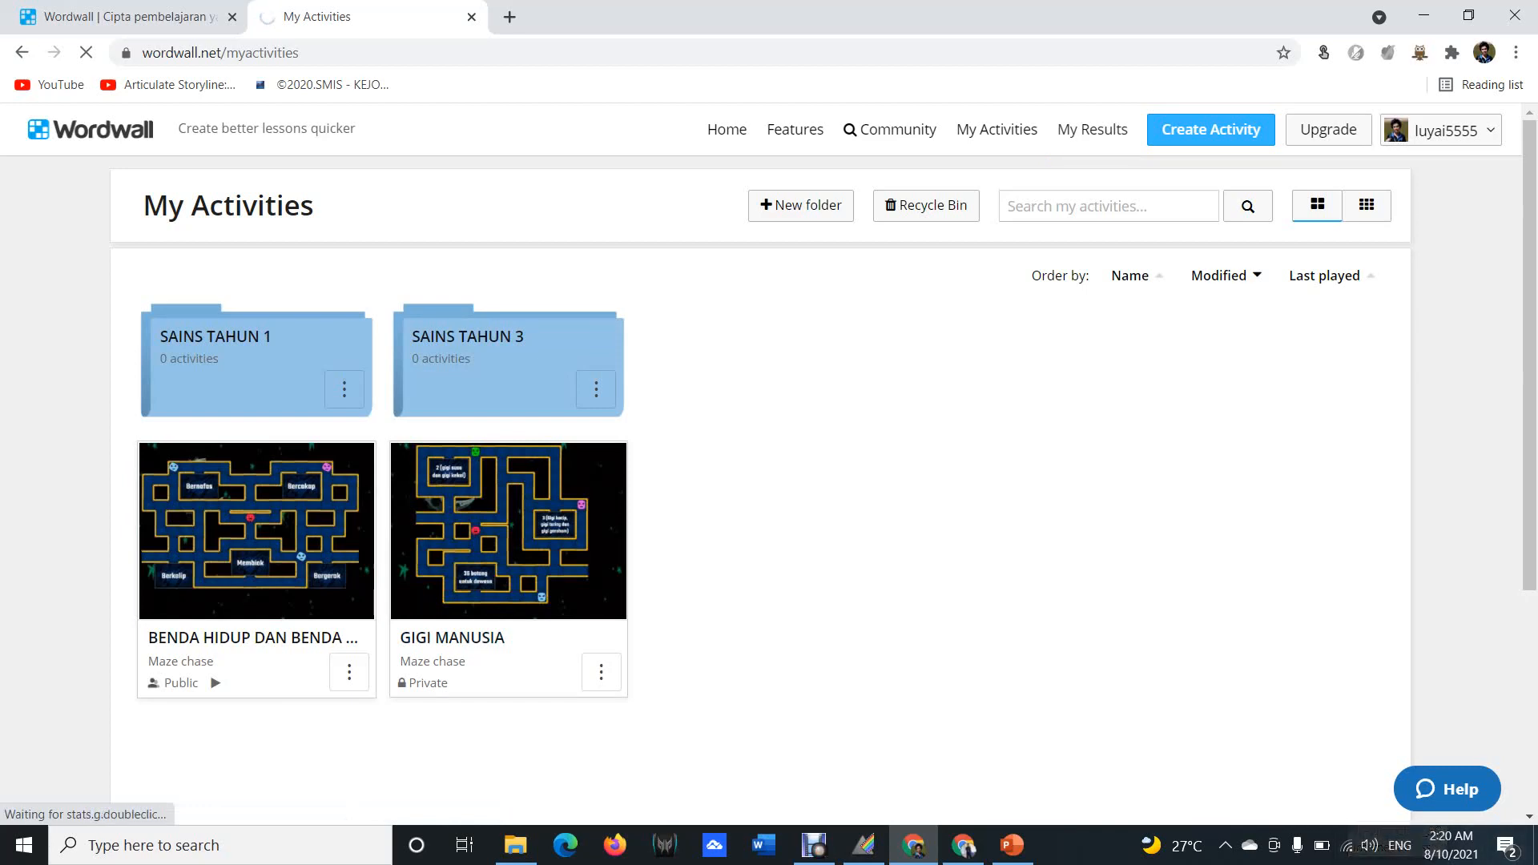
scroll(769, 464, "down", 4)
scroll(769, 464, "up", 4)
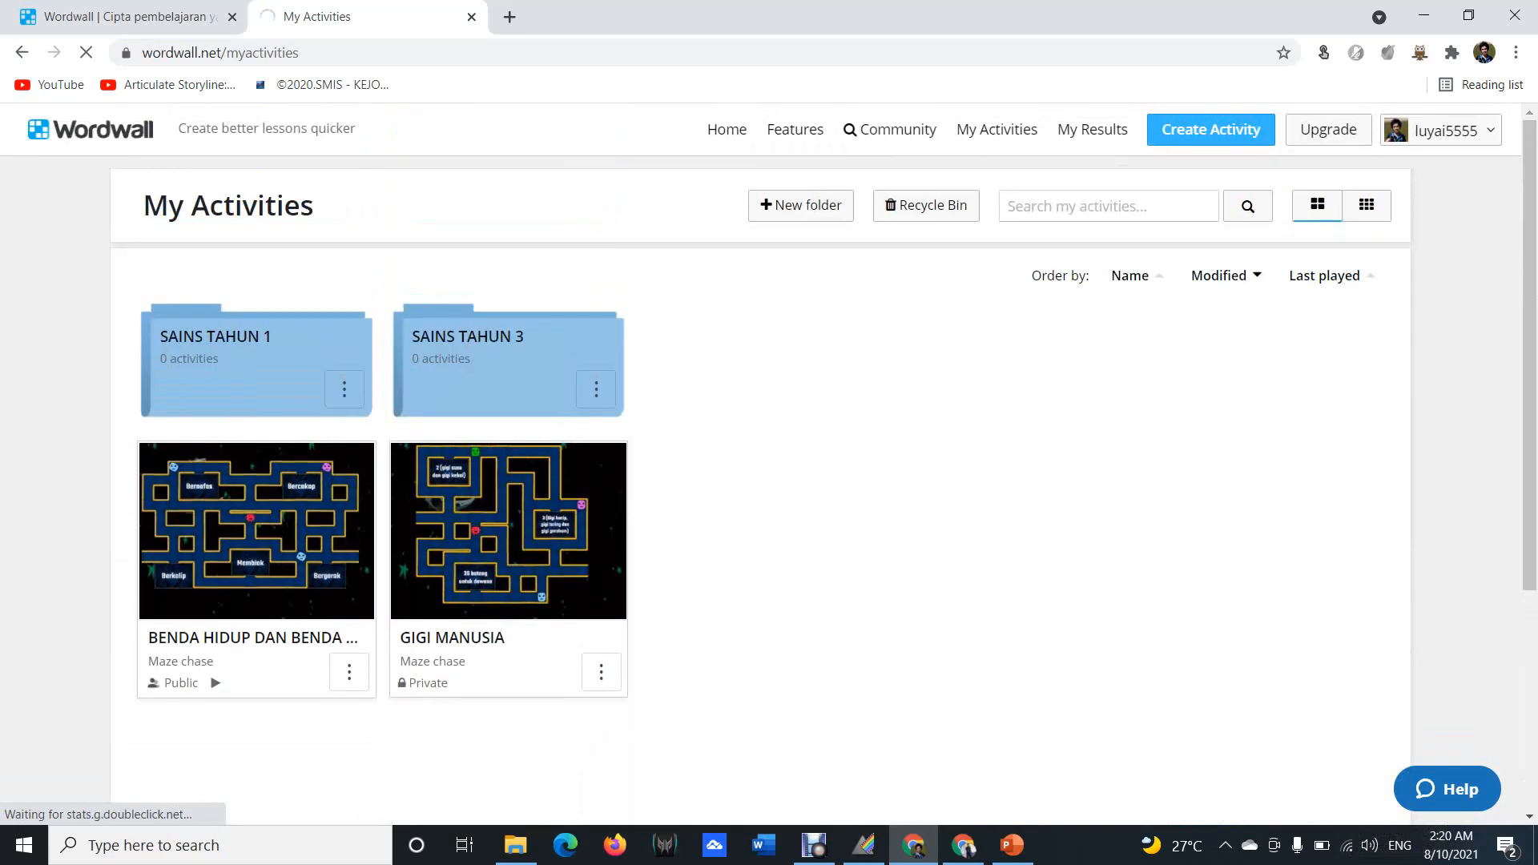
scroll(769, 464, "down", 2)
scroll(349, 335, "down", 2)
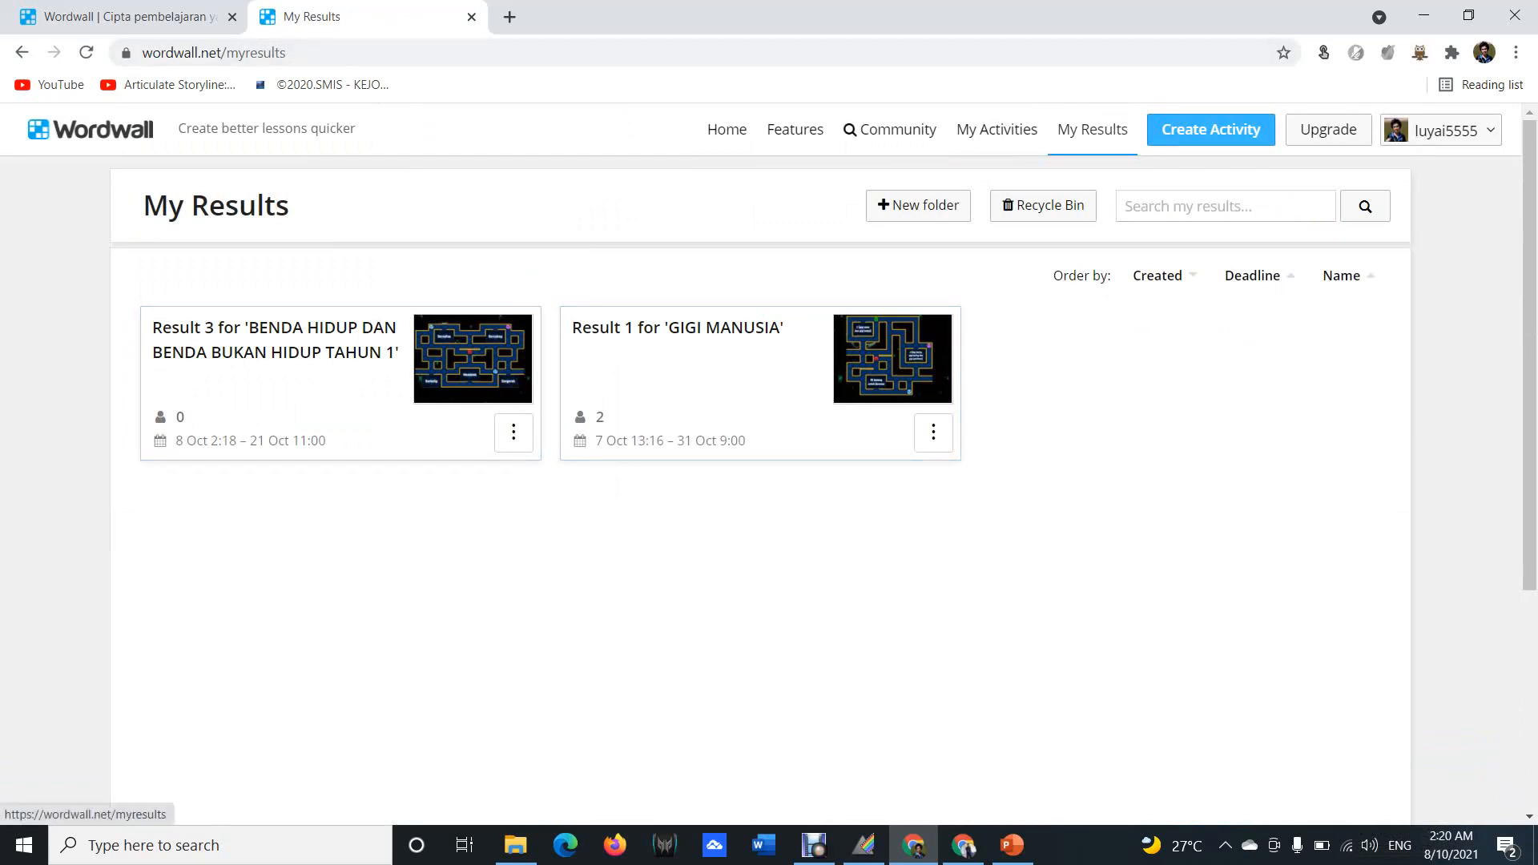
left_click(1210, 129)
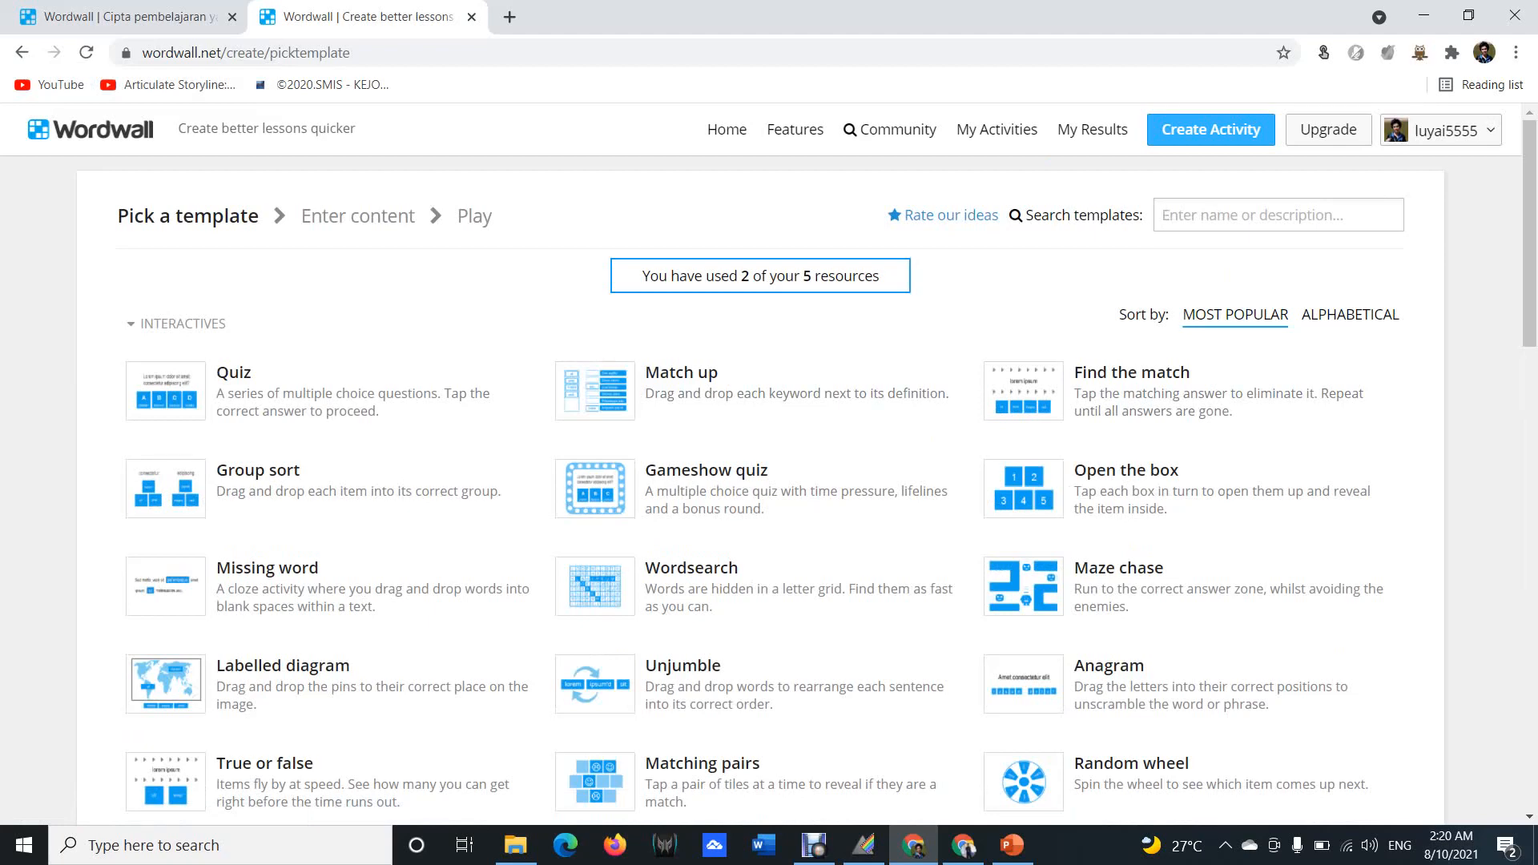
left_click(21, 52)
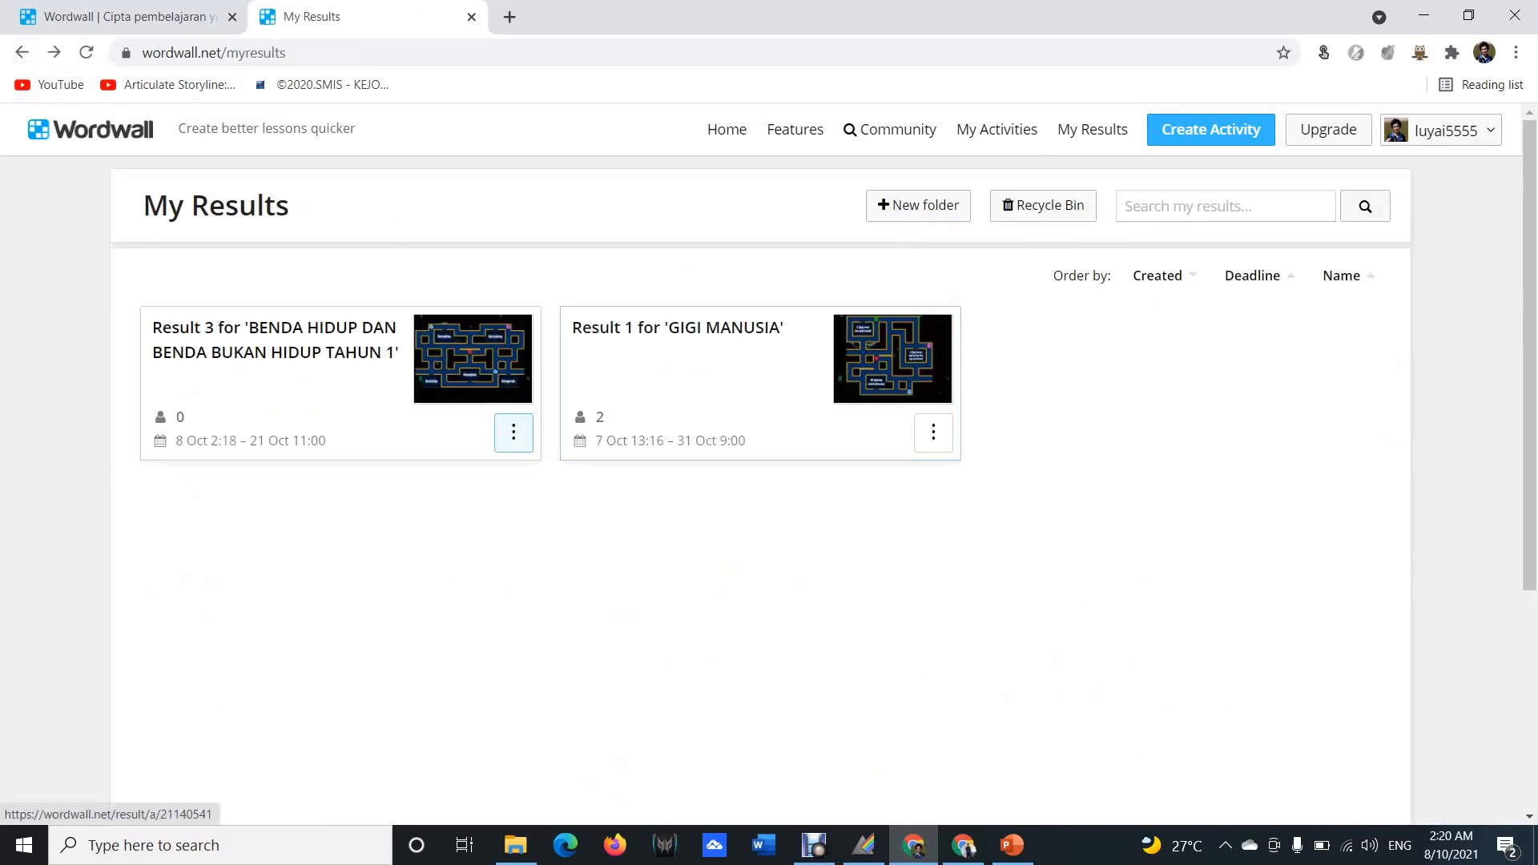
View the actions available for the BENDA HIDUP assignment result and for the matching activity in My Activities.
left_click(513, 433)
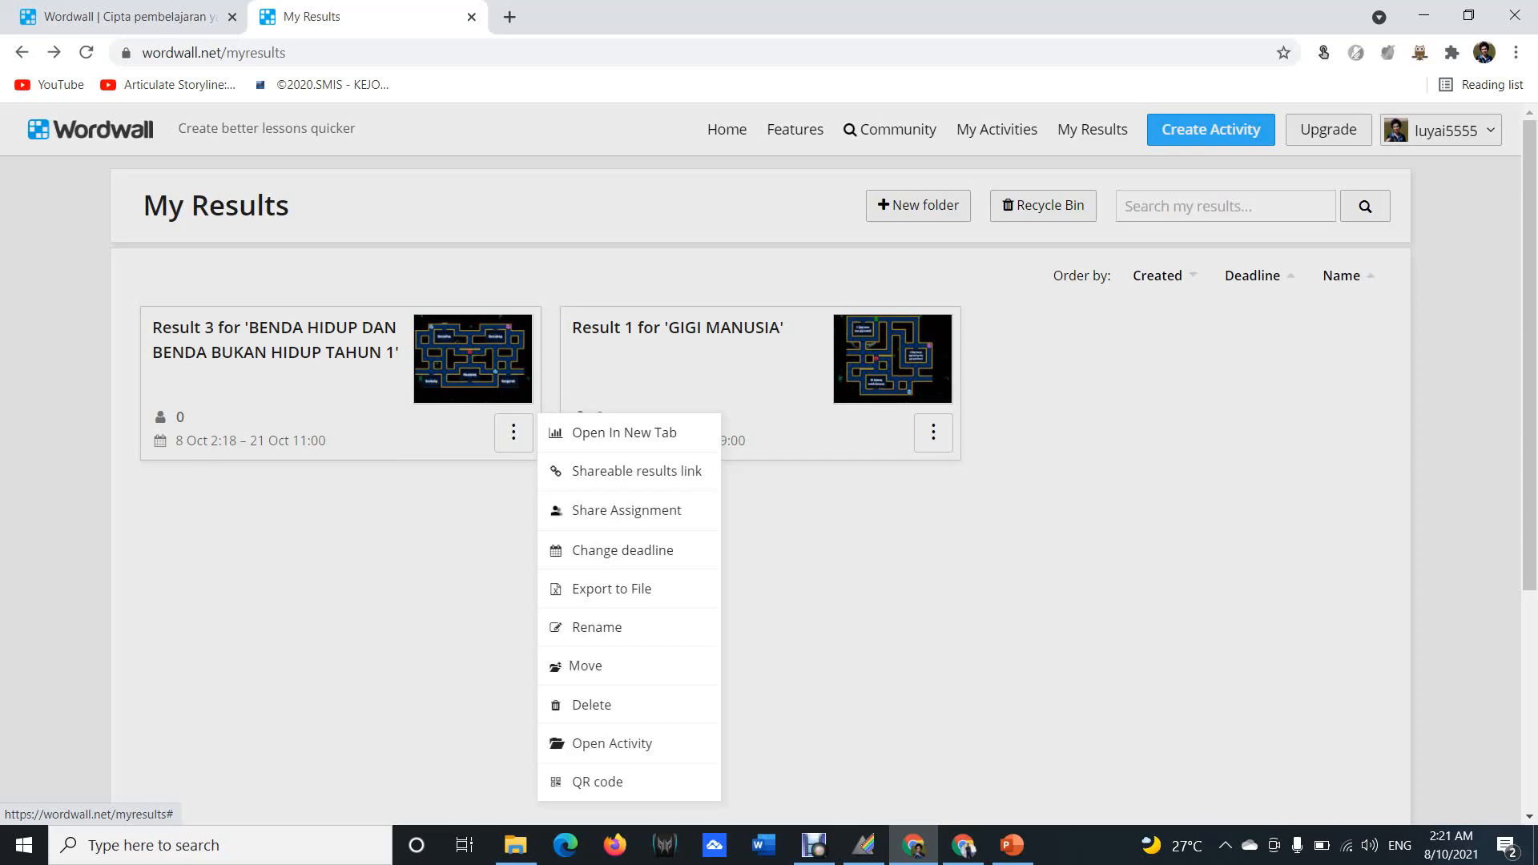
left_click(854, 349)
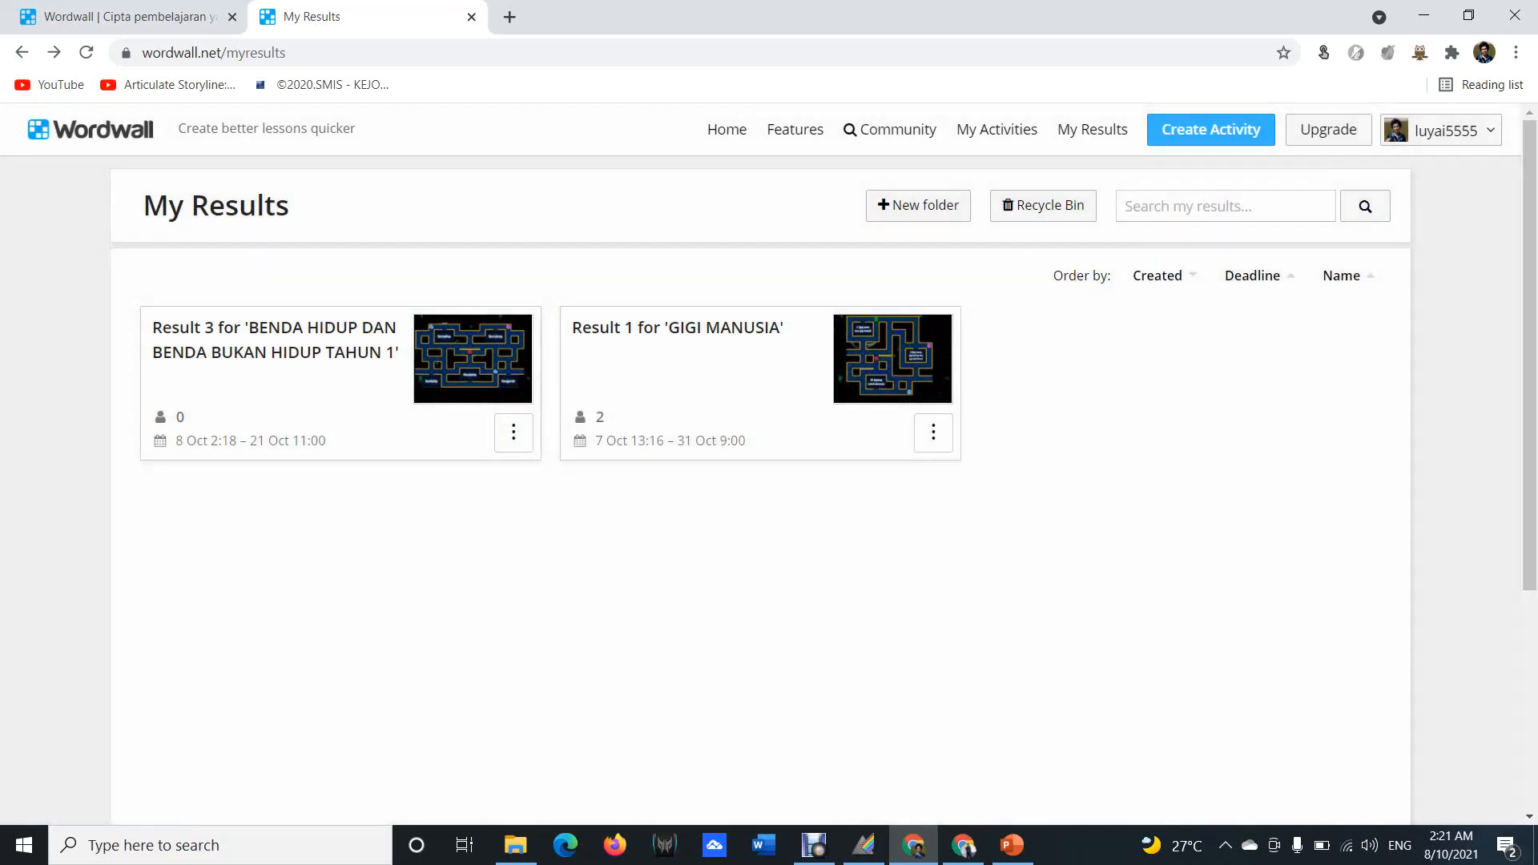
left_click(996, 129)
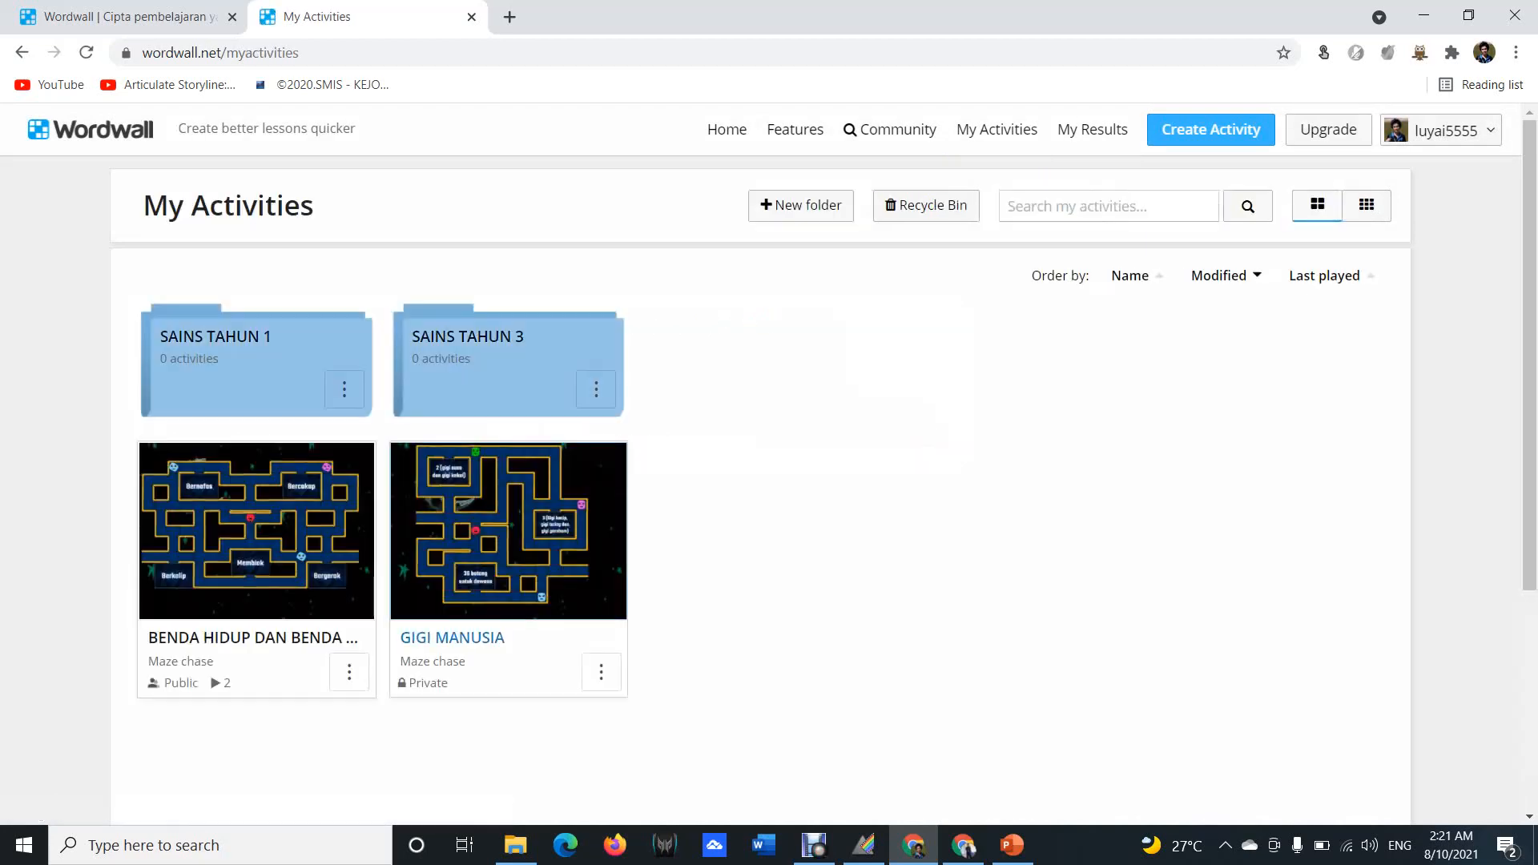
left_click(349, 672)
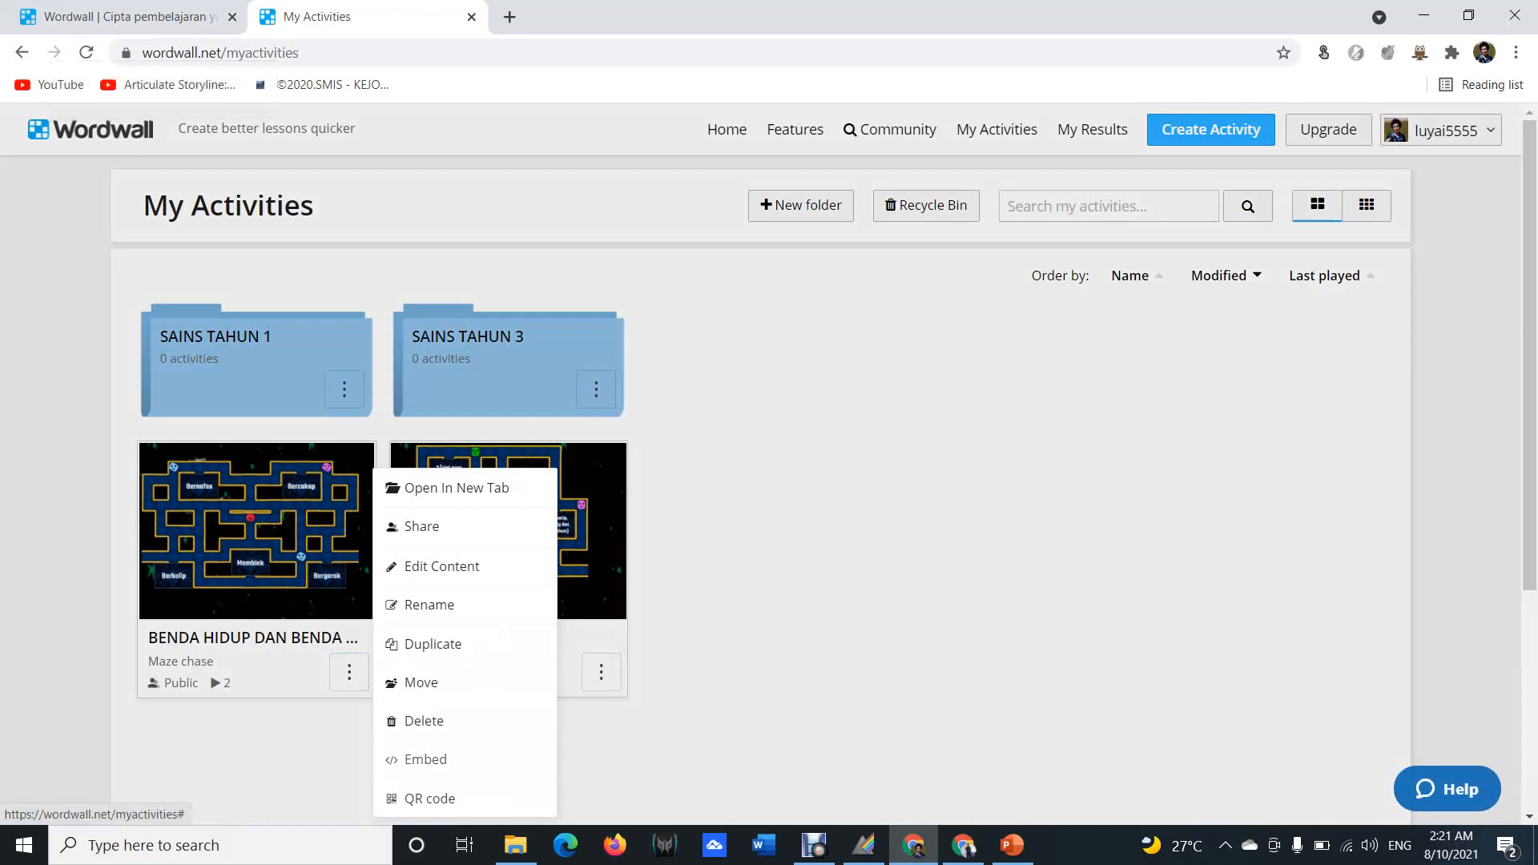
key("Escape")
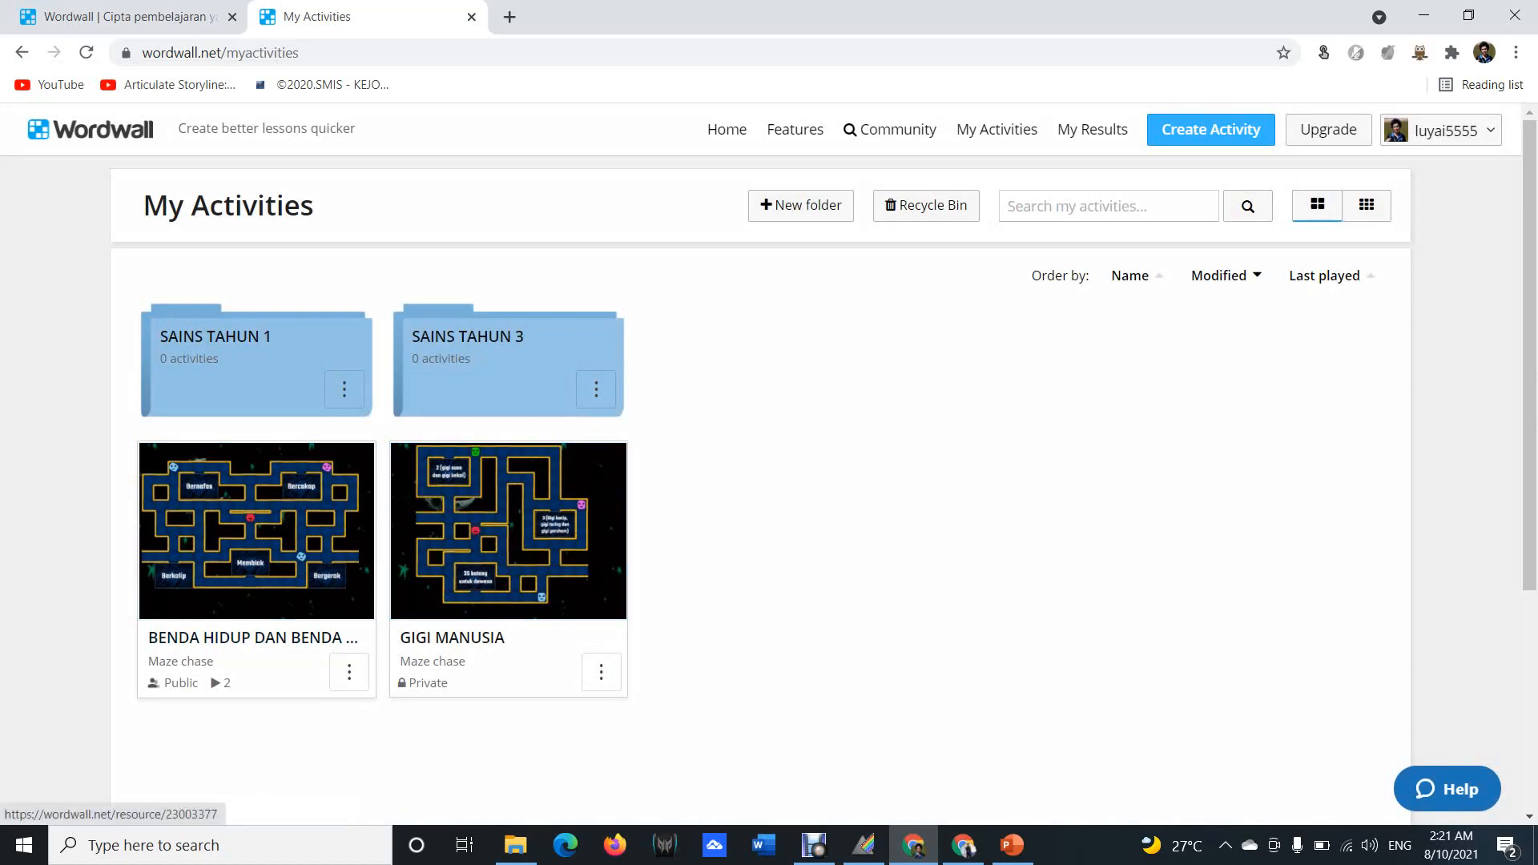
Open the detailed report of Result 3 for the BENDA HIDUP DAN BENDA BUKAN HIDUP TAHUN 1 assignment.
left_click(1093, 129)
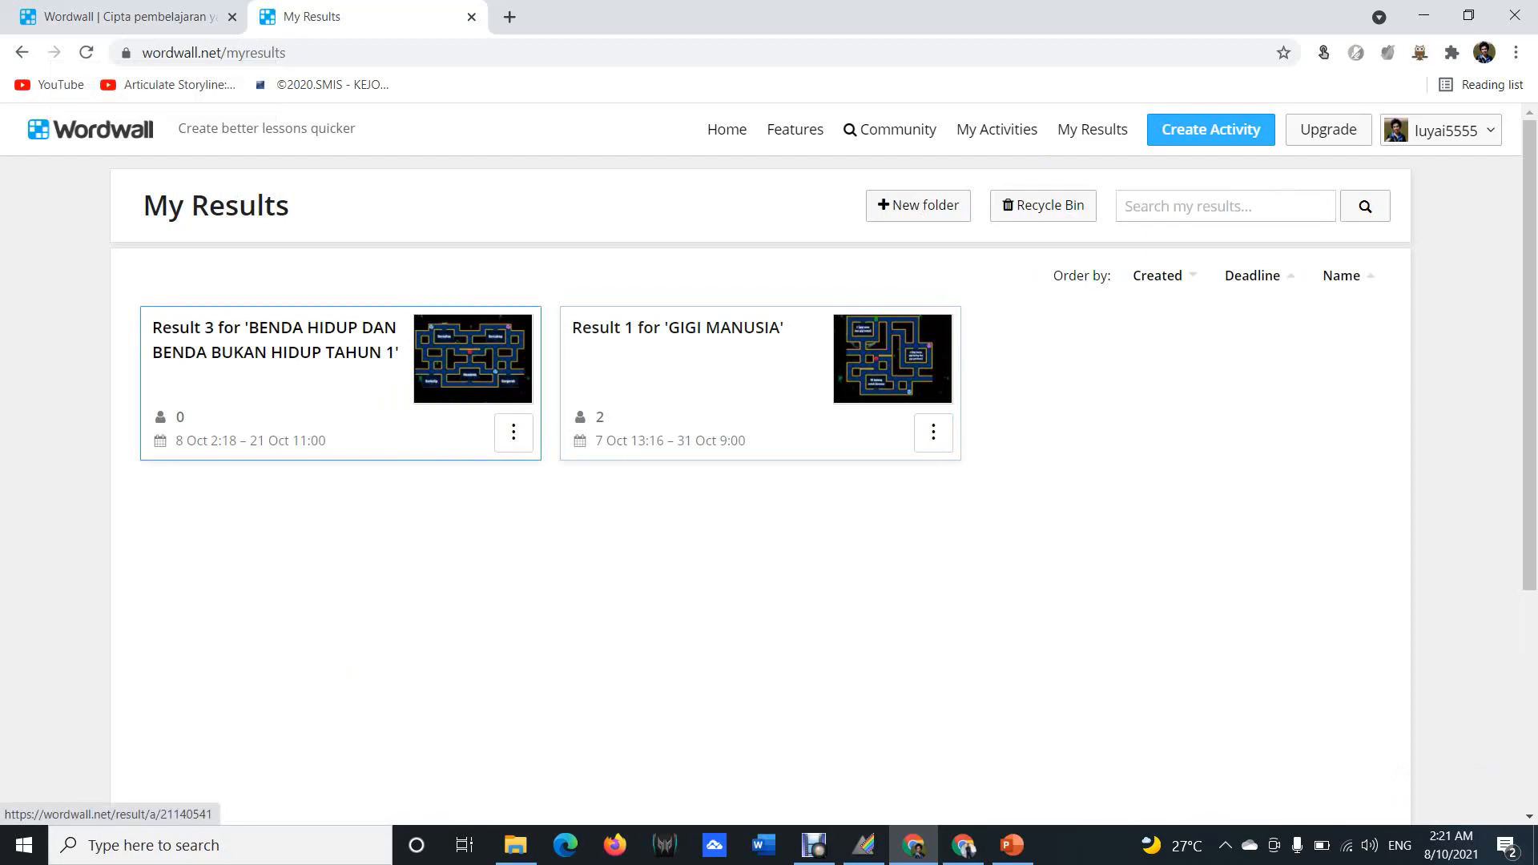
left_click(341, 376)
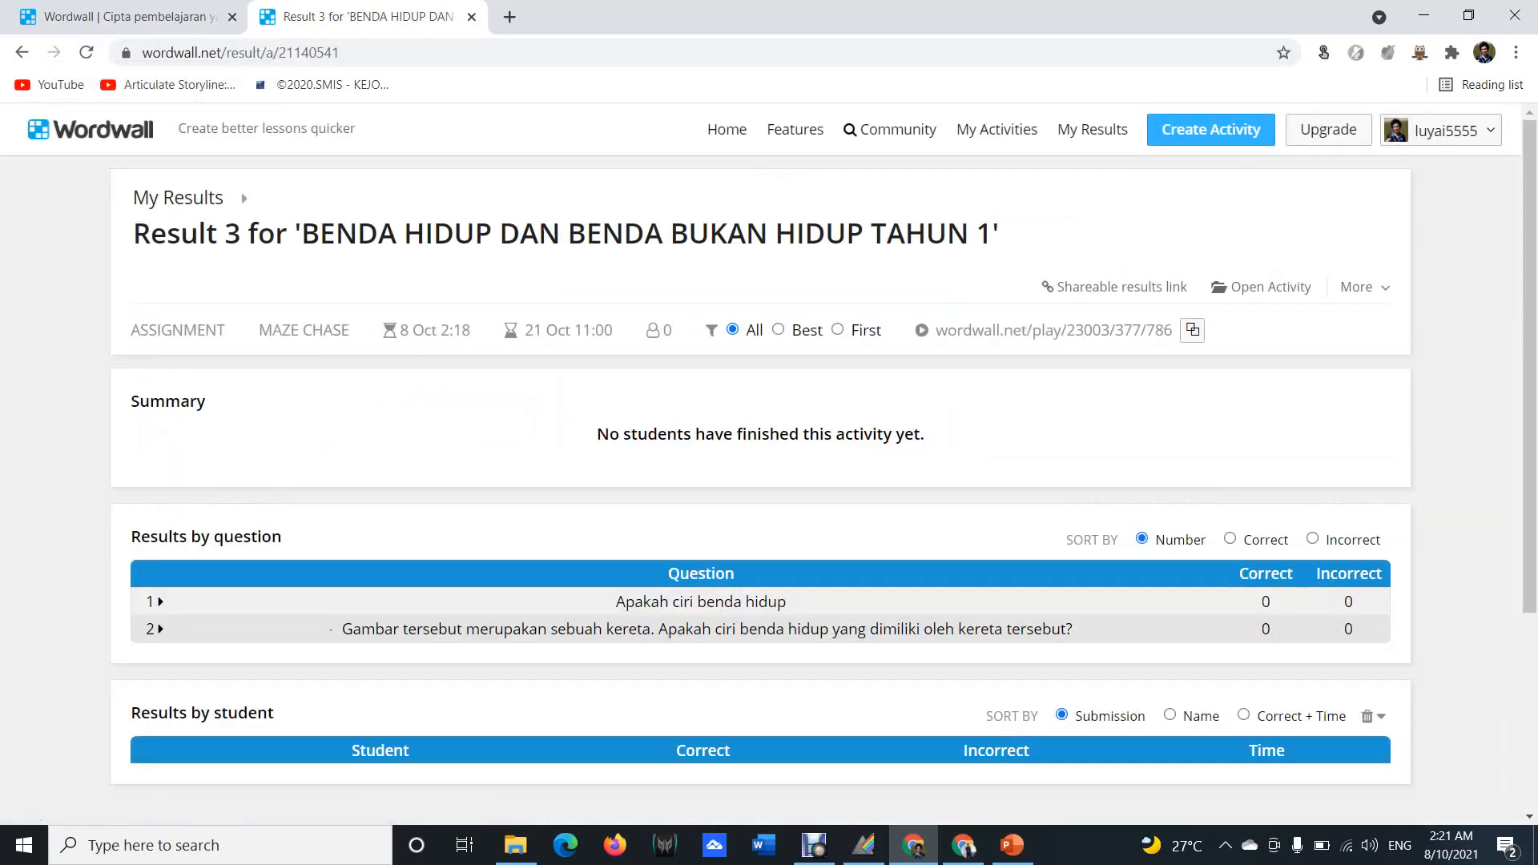
Review the summary, question and student sections of the Result 3 report, and return to the list of results.
scroll(769, 445, "down", 3)
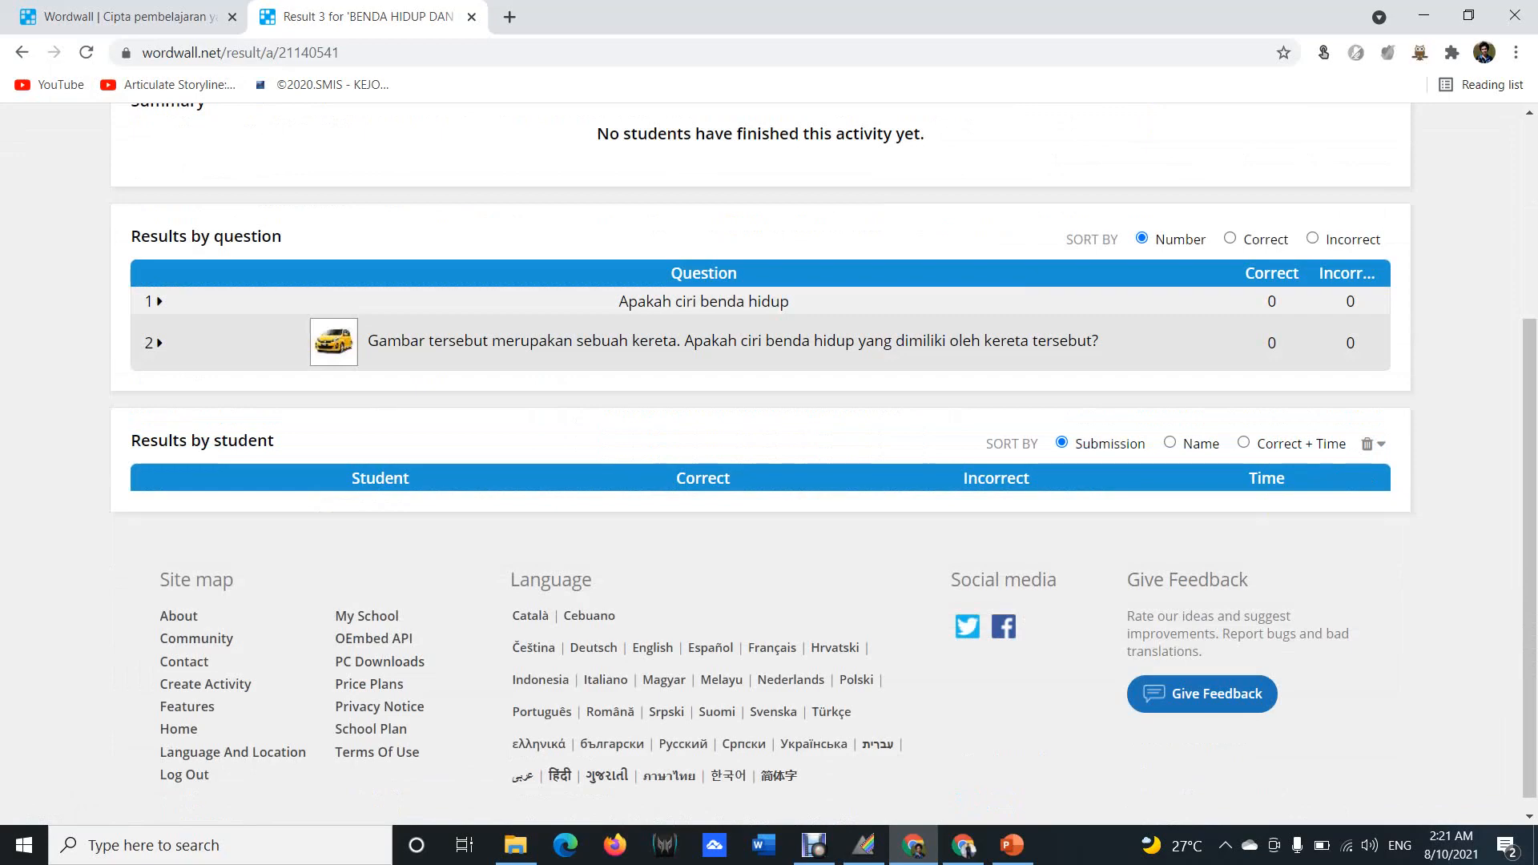
scroll(769, 457, "up", 4)
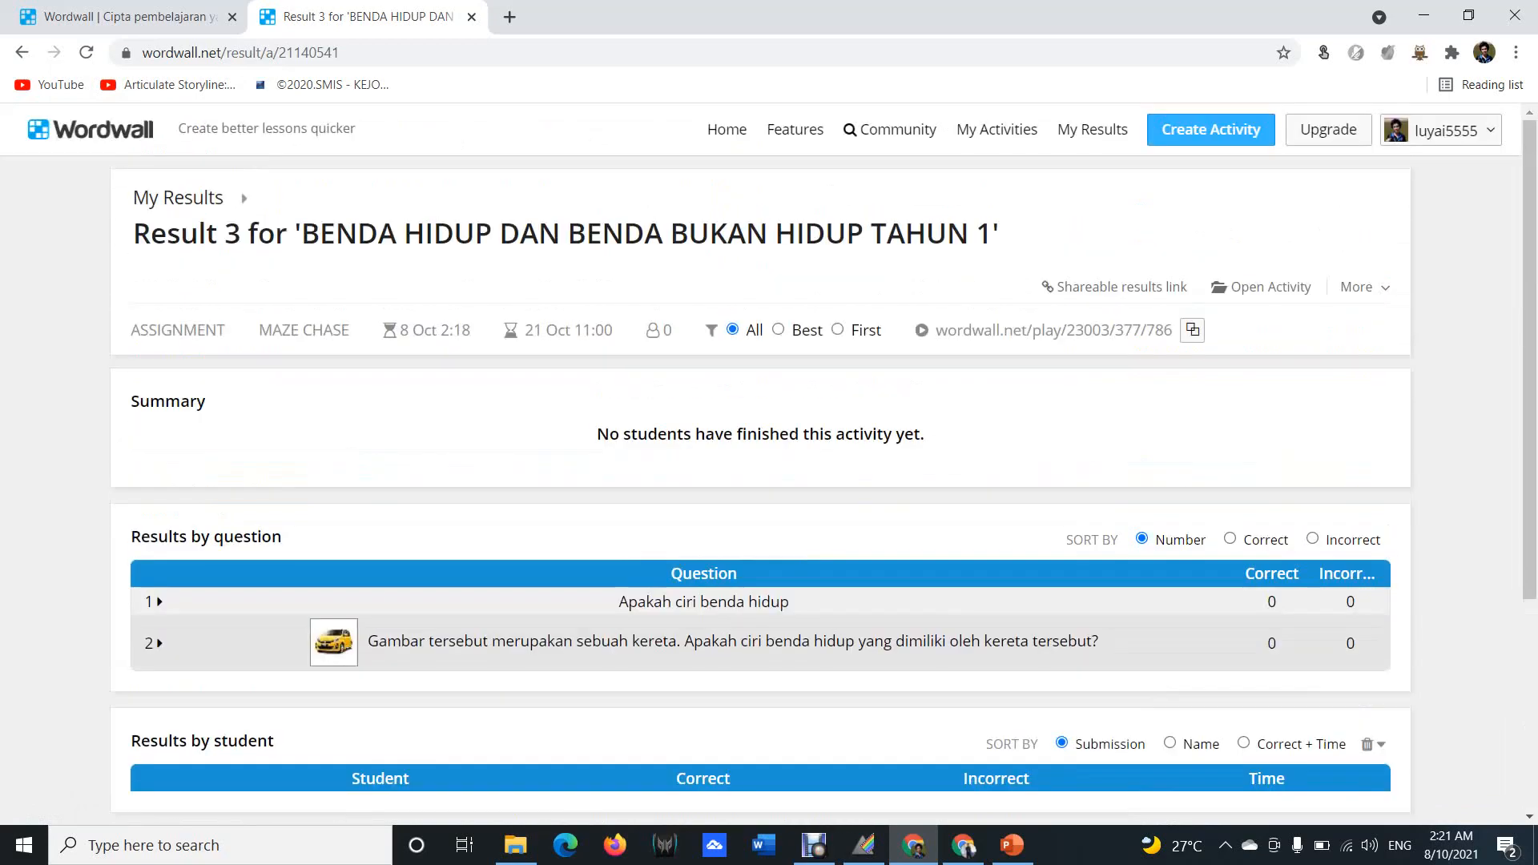
scroll(769, 457, "down", 4)
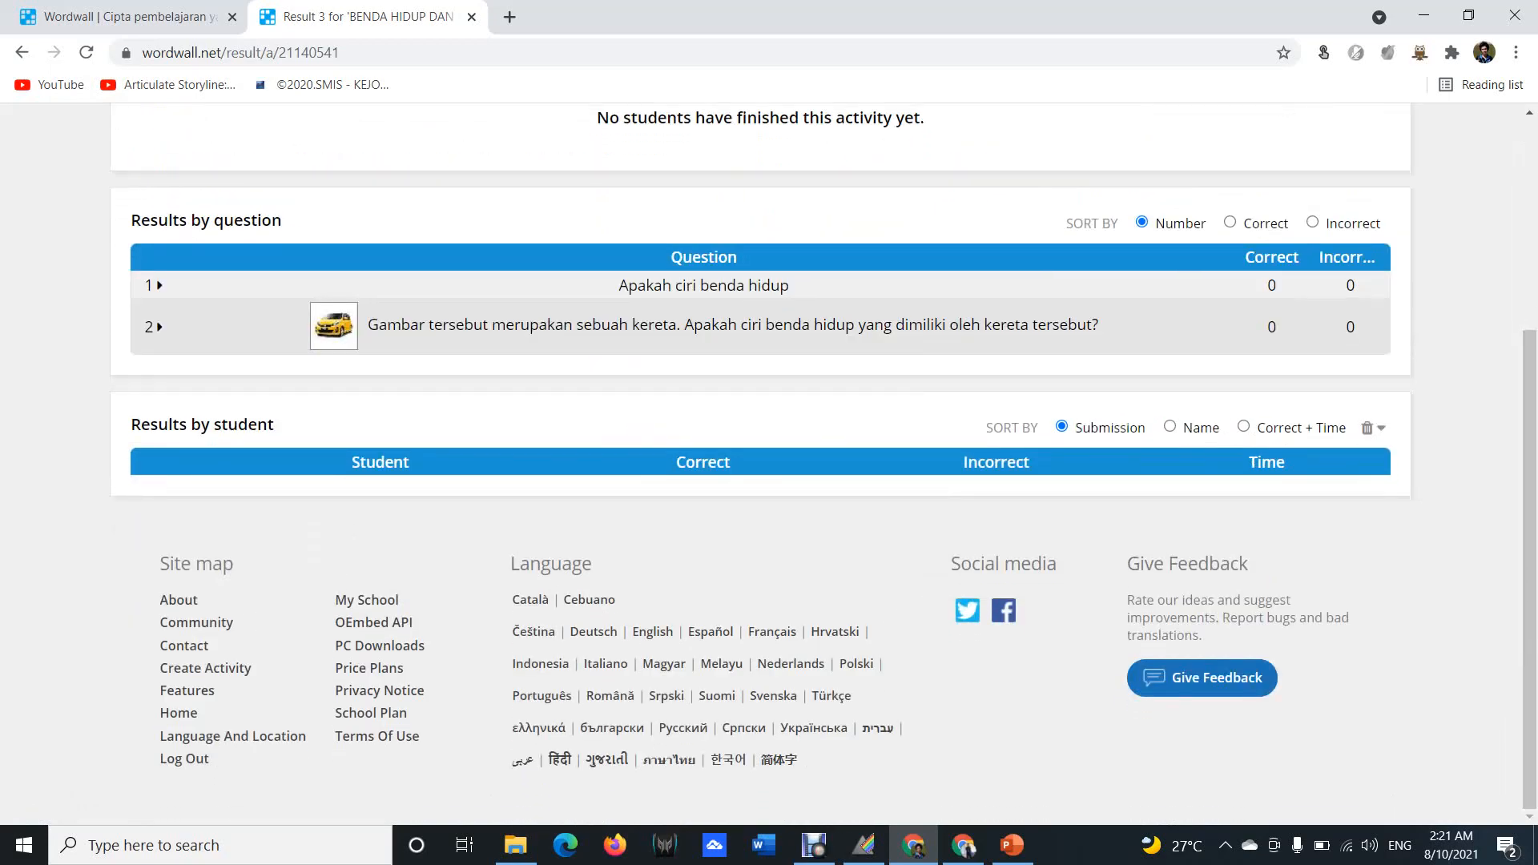
scroll(769, 457, "up", 3)
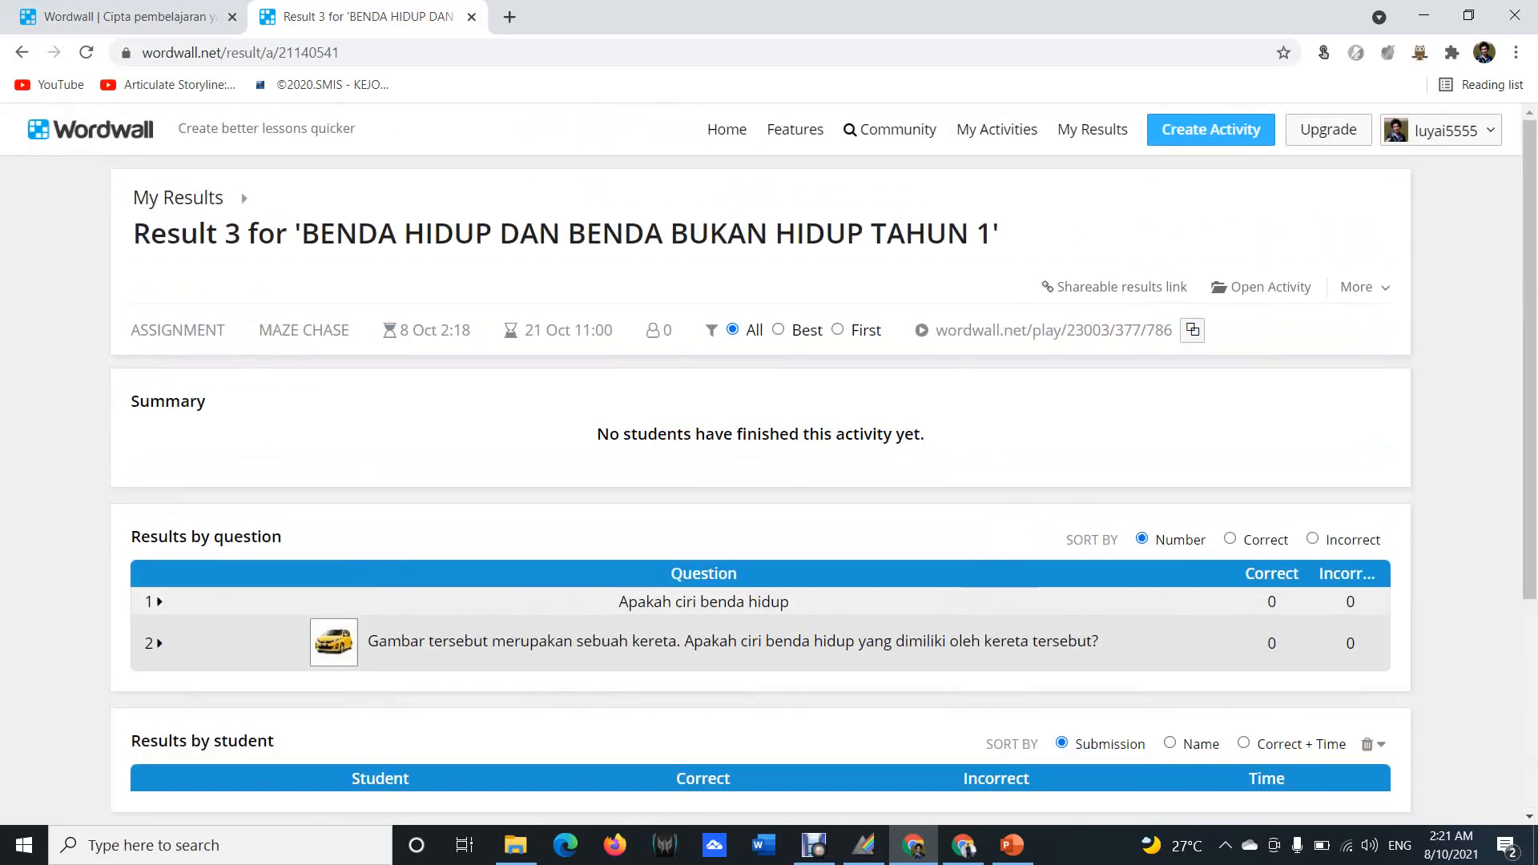
left_click(1092, 129)
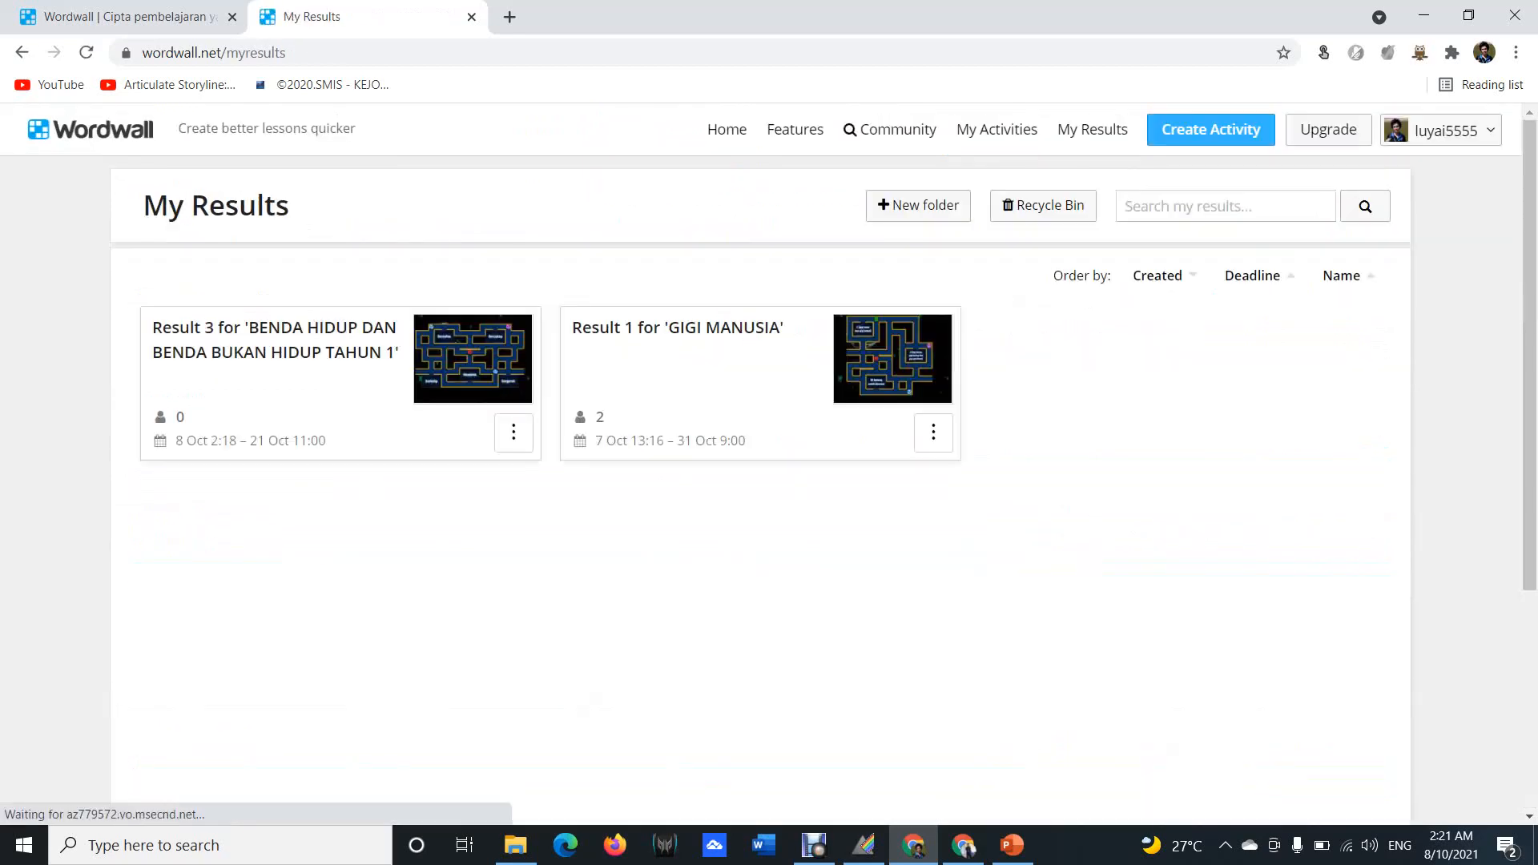
Copy the student link of the BENDA HIDUP DAN BENDA BUKAN HIDUP TAHUN 1 assignment from its Share Assignment options.
left_click(513, 433)
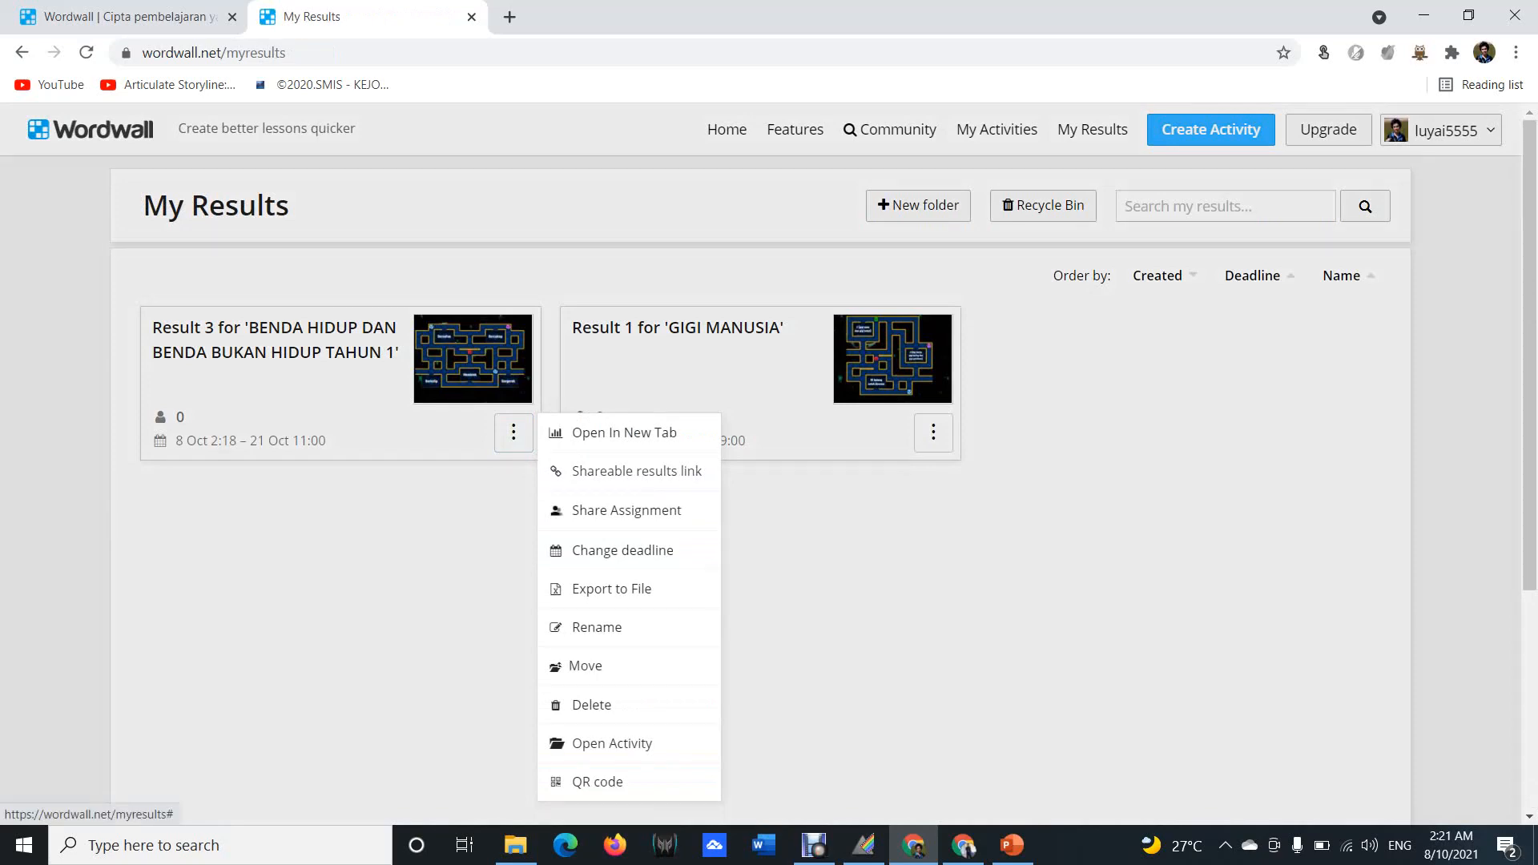
left_click(637, 471)
left_click(768, 488)
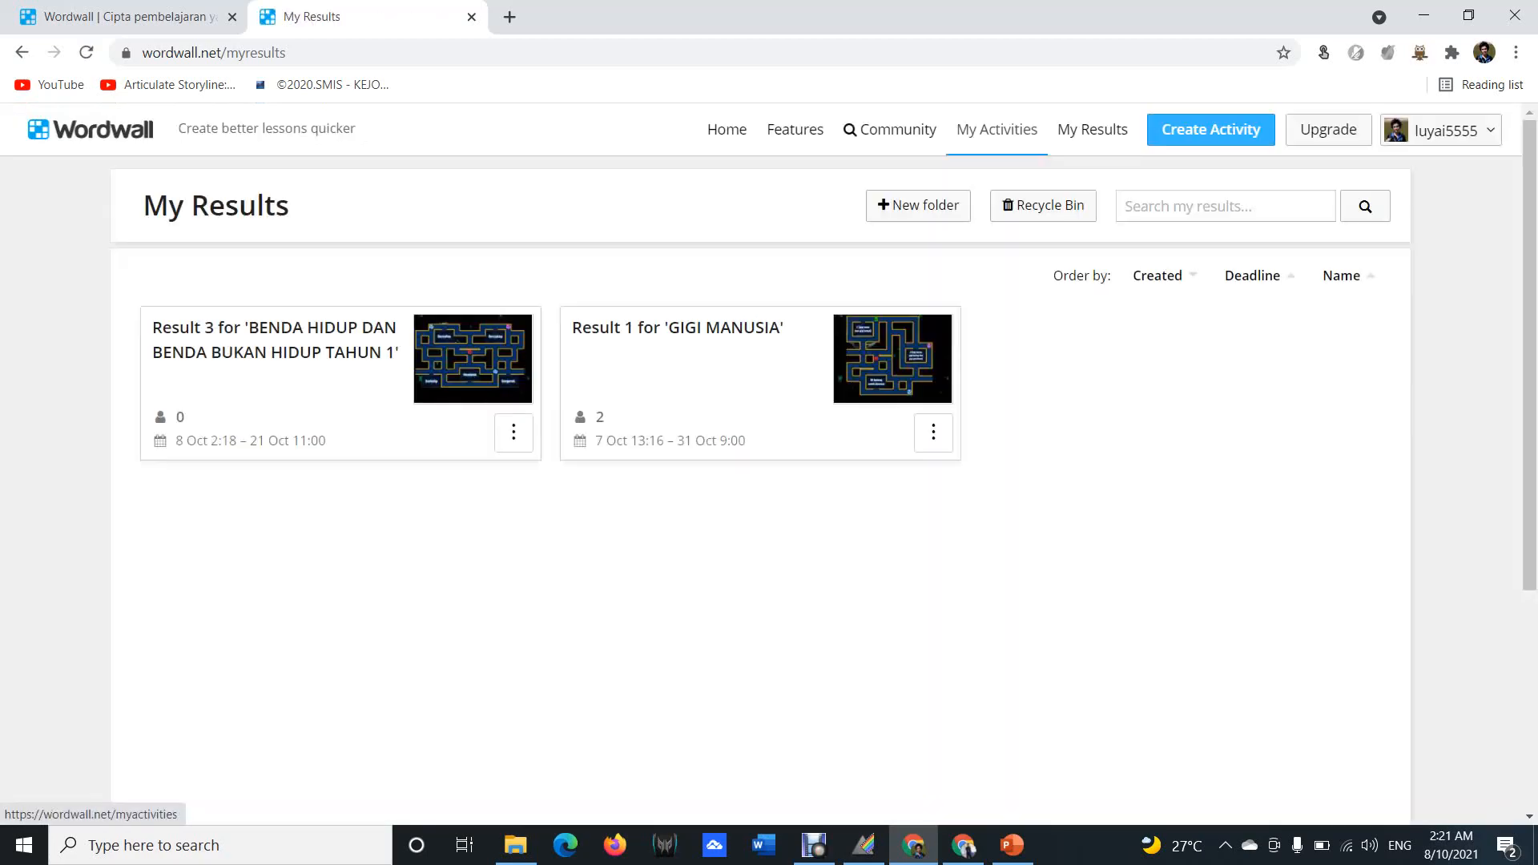
left_click(513, 433)
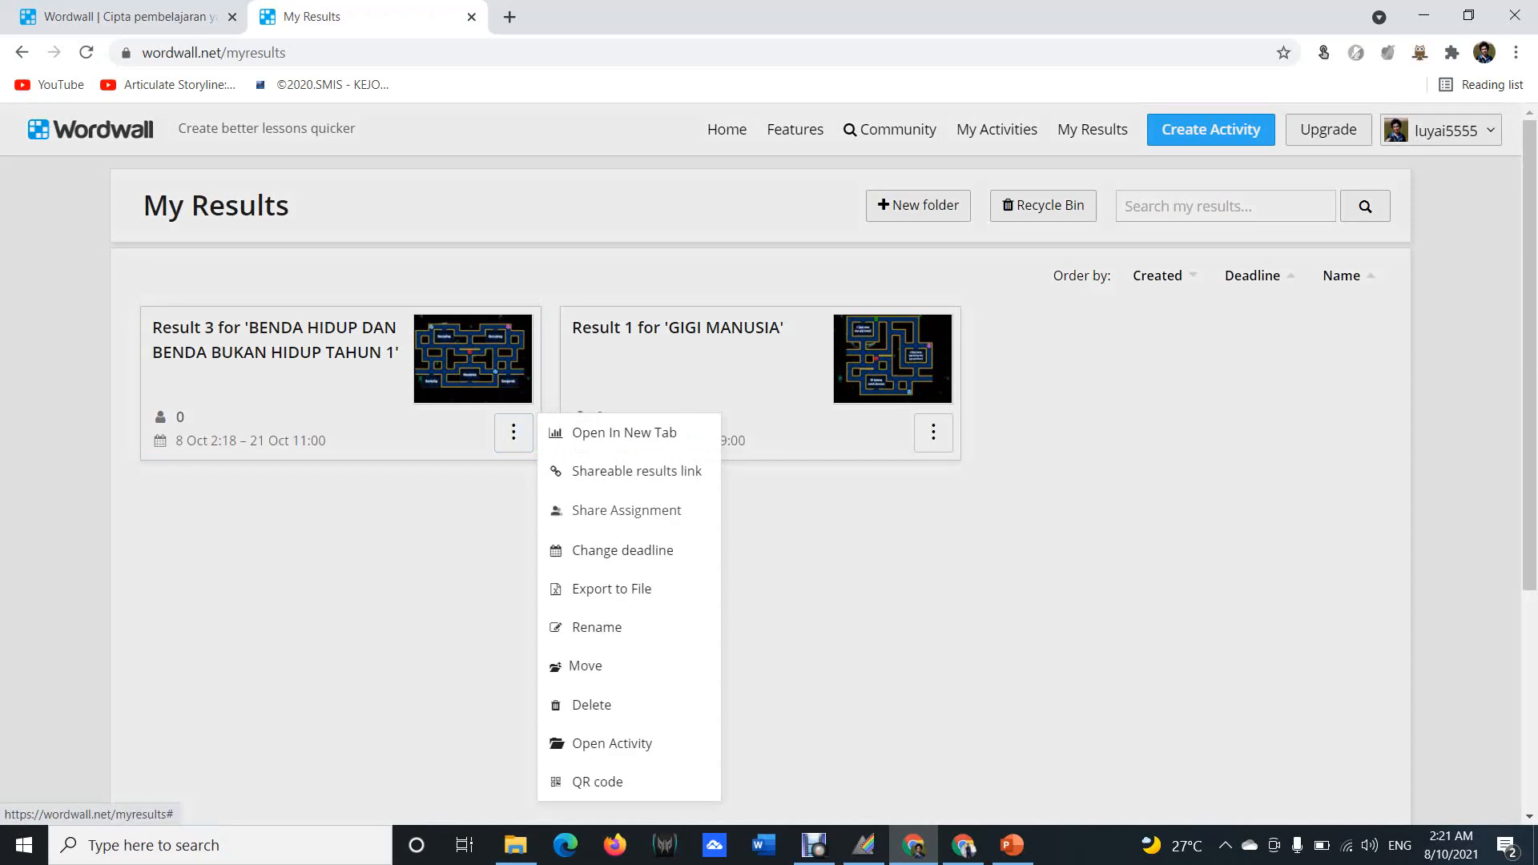
left_click(627, 510)
left_click(986, 343)
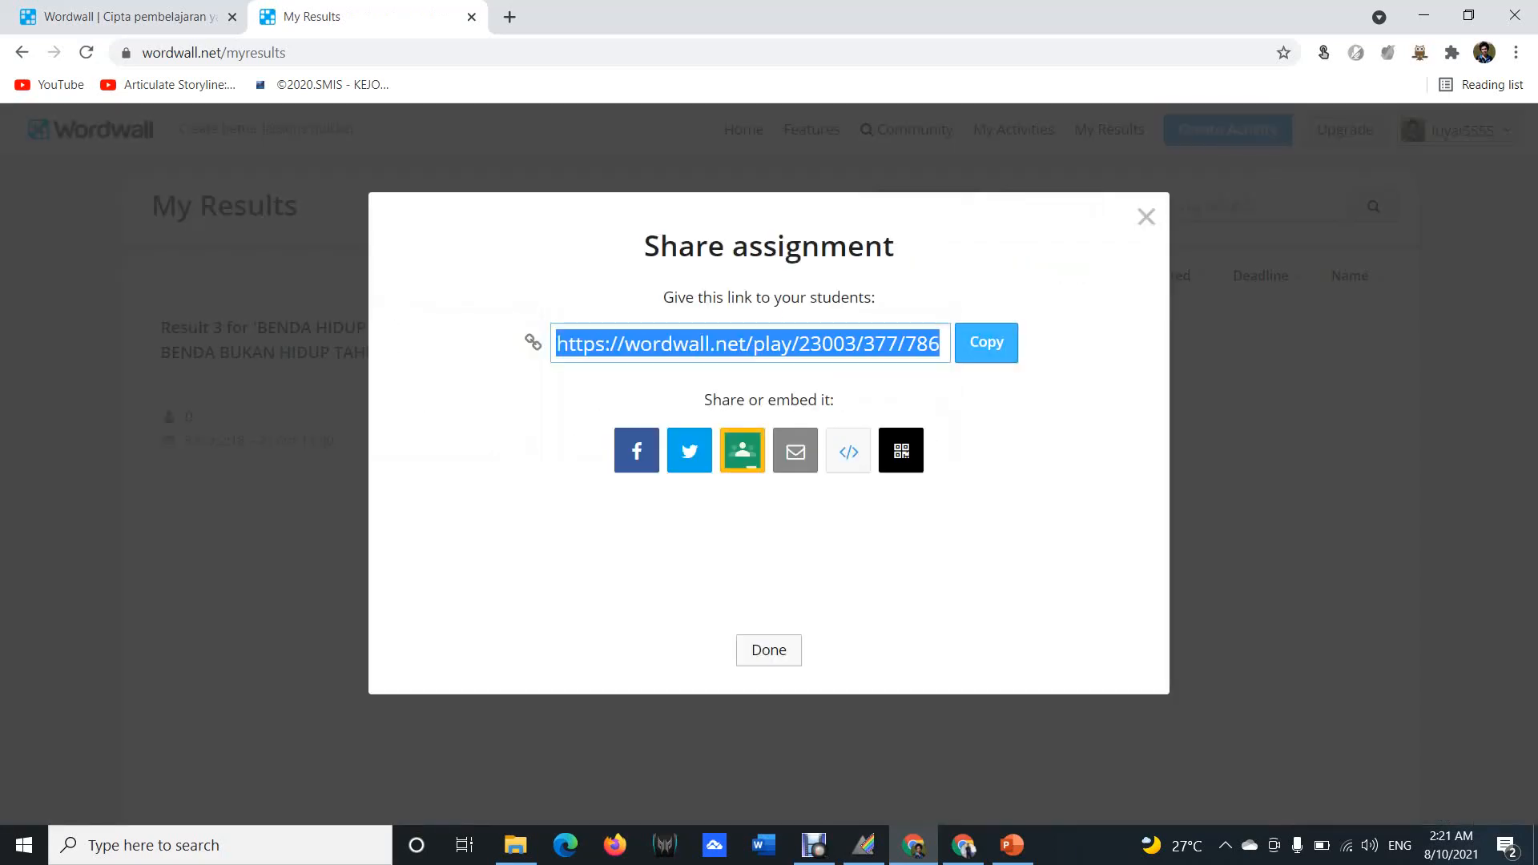
Switch to the other Chrome window and search Google for wordwall in a new tab that replaces the image search.
left_click(1424, 15)
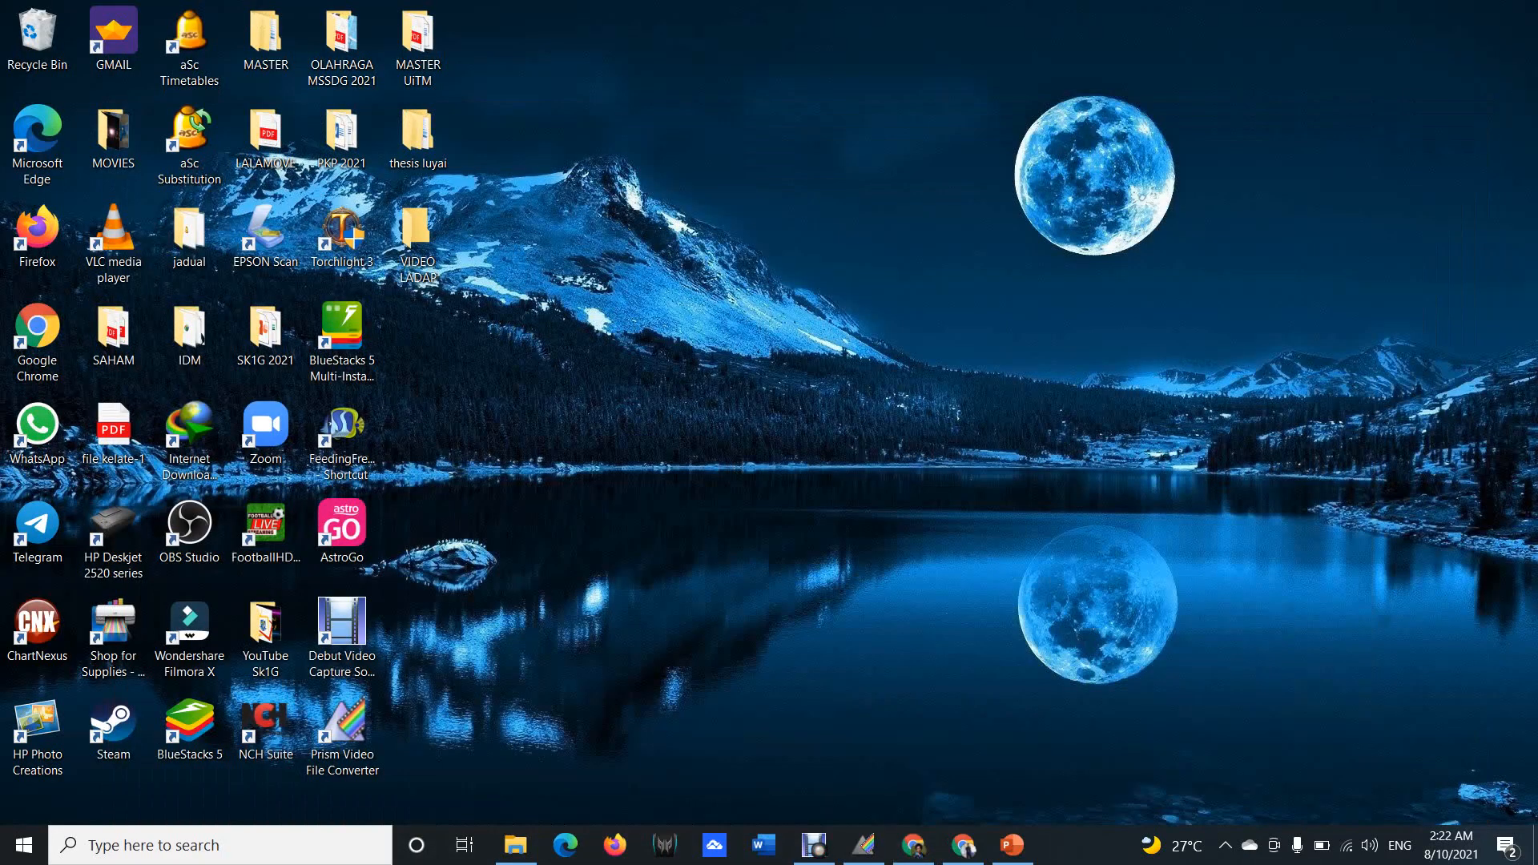
left_click(963, 846)
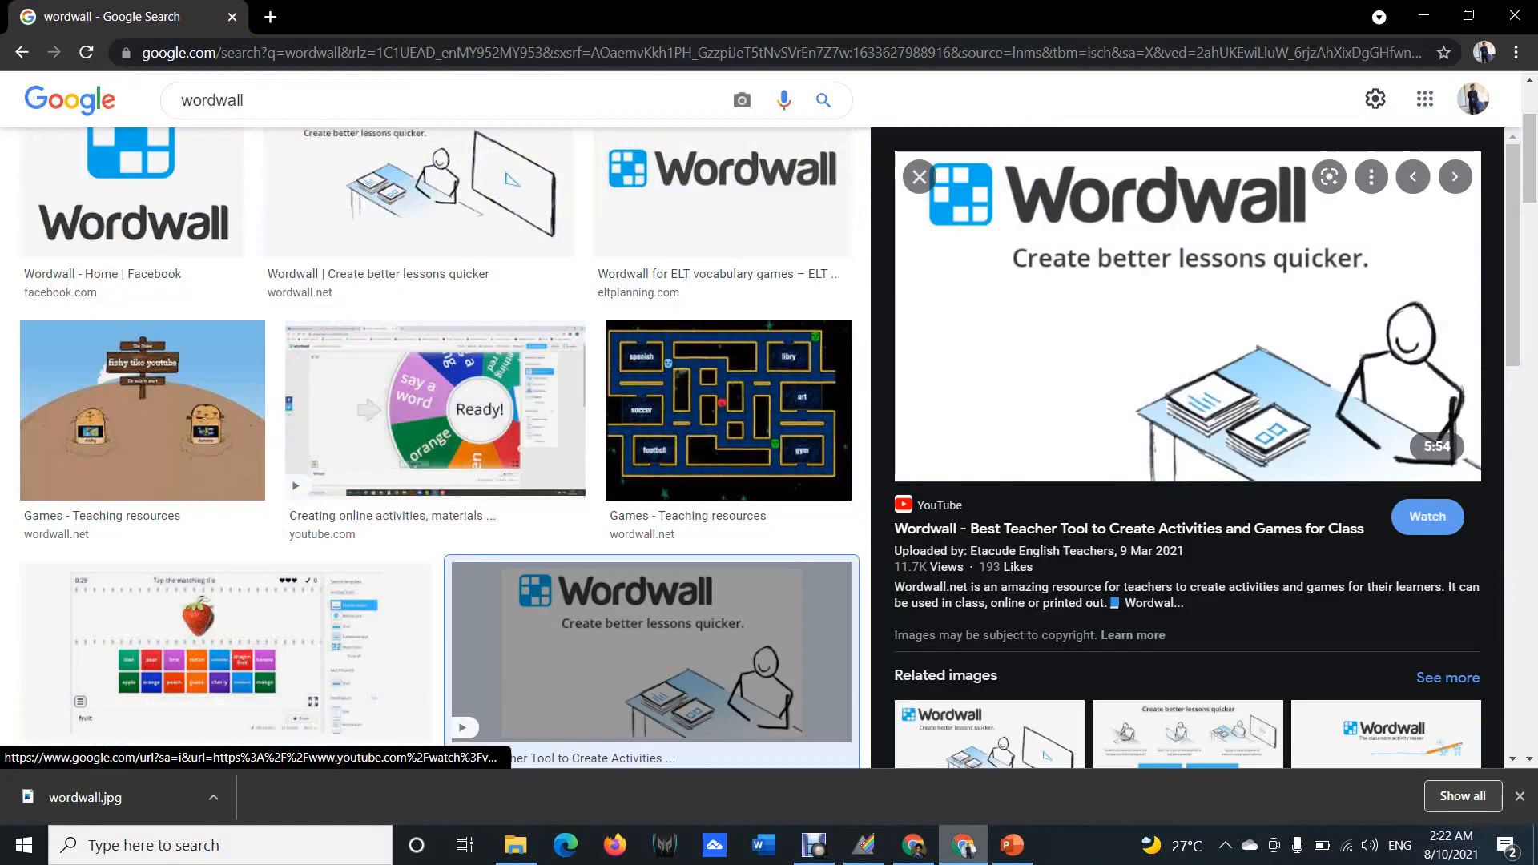
left_click(270, 17)
left_click(232, 17)
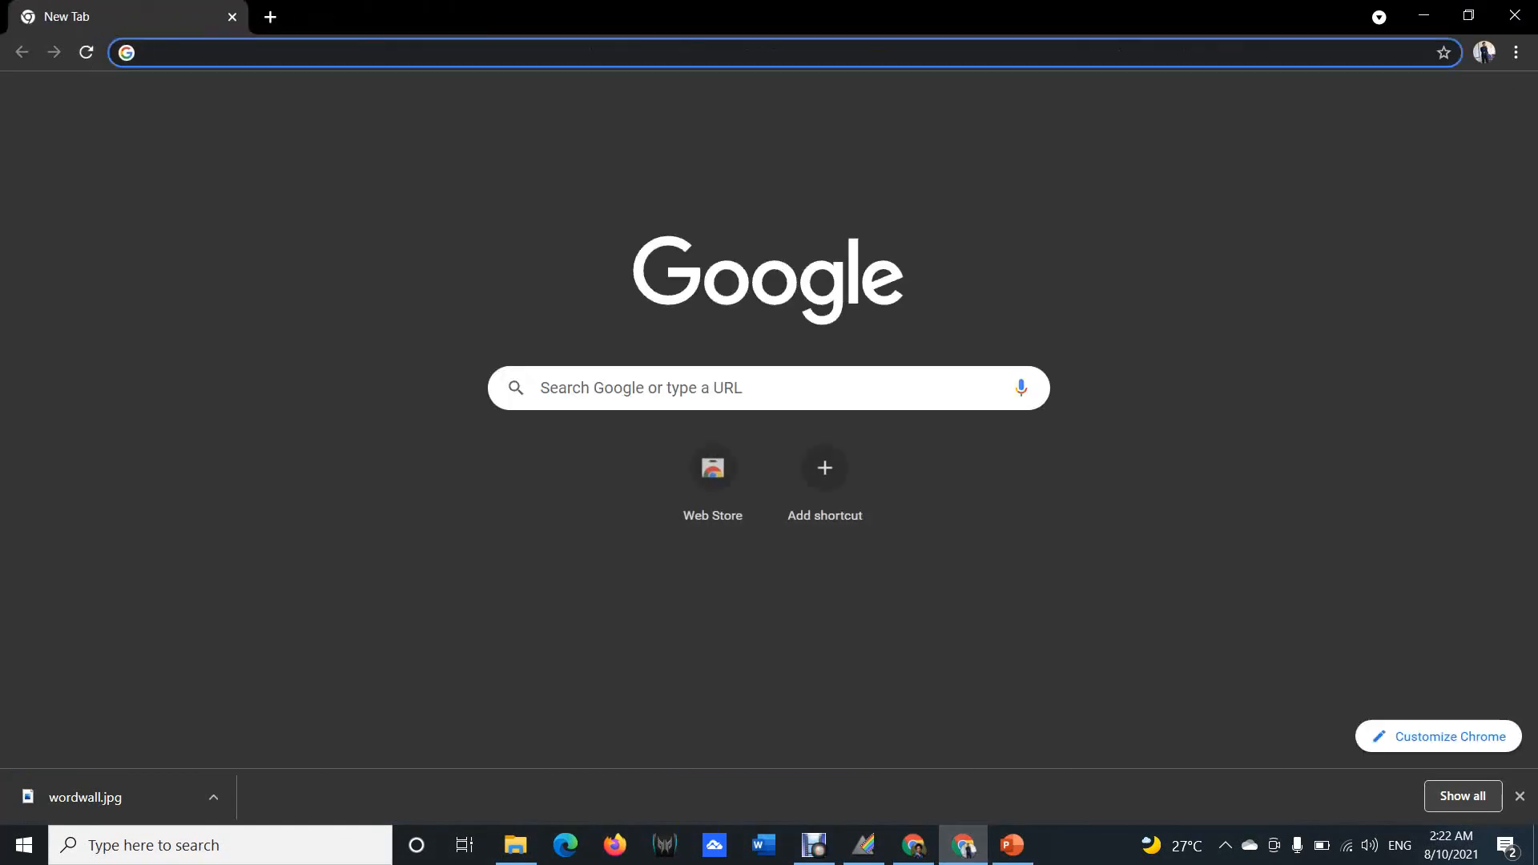
left_click(721, 387)
type("wordwa")
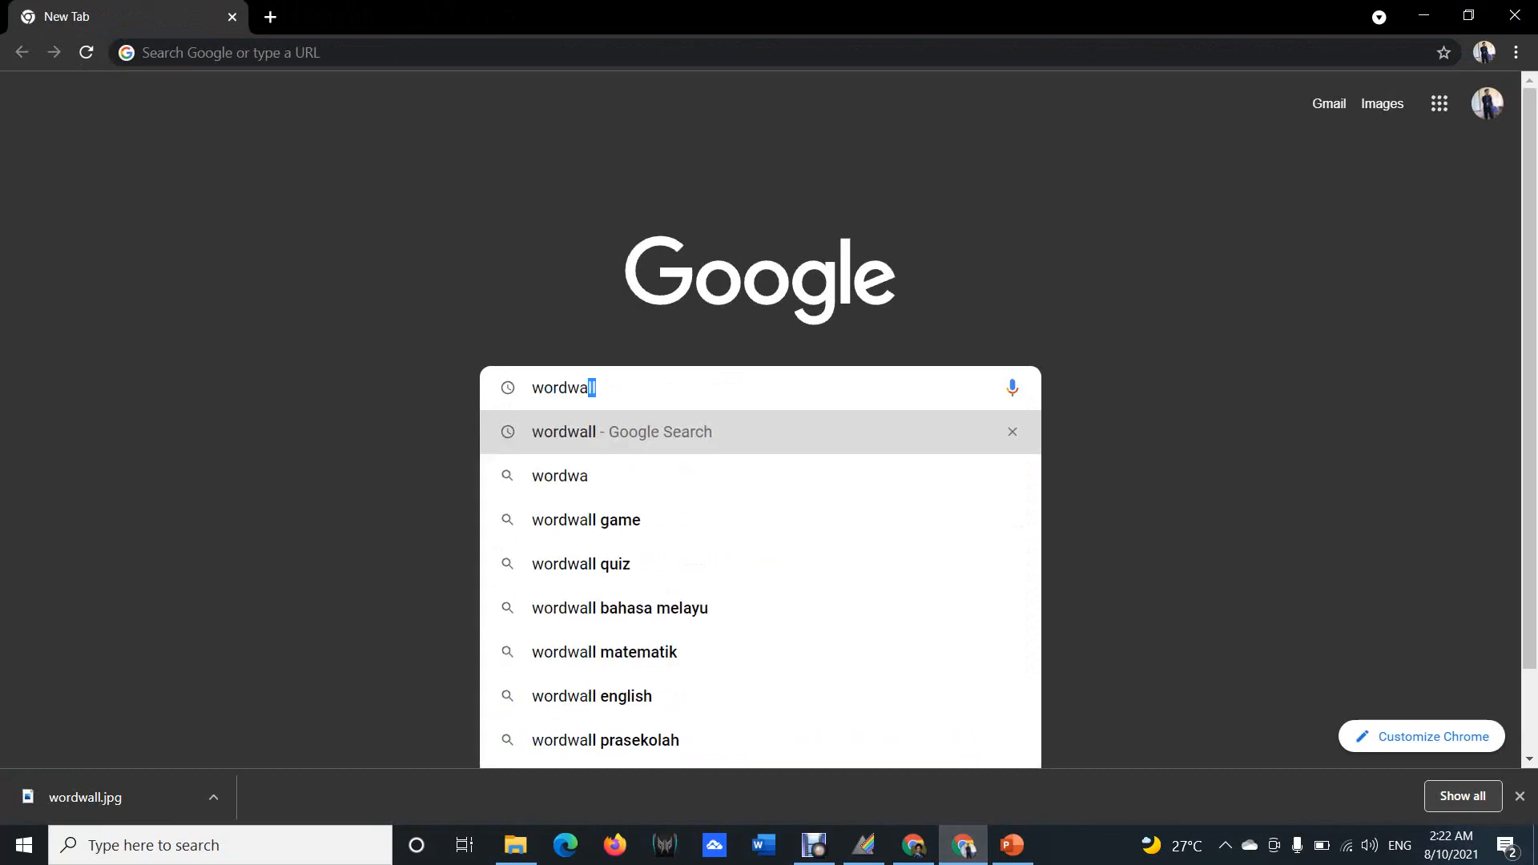
type("ll")
key("Return")
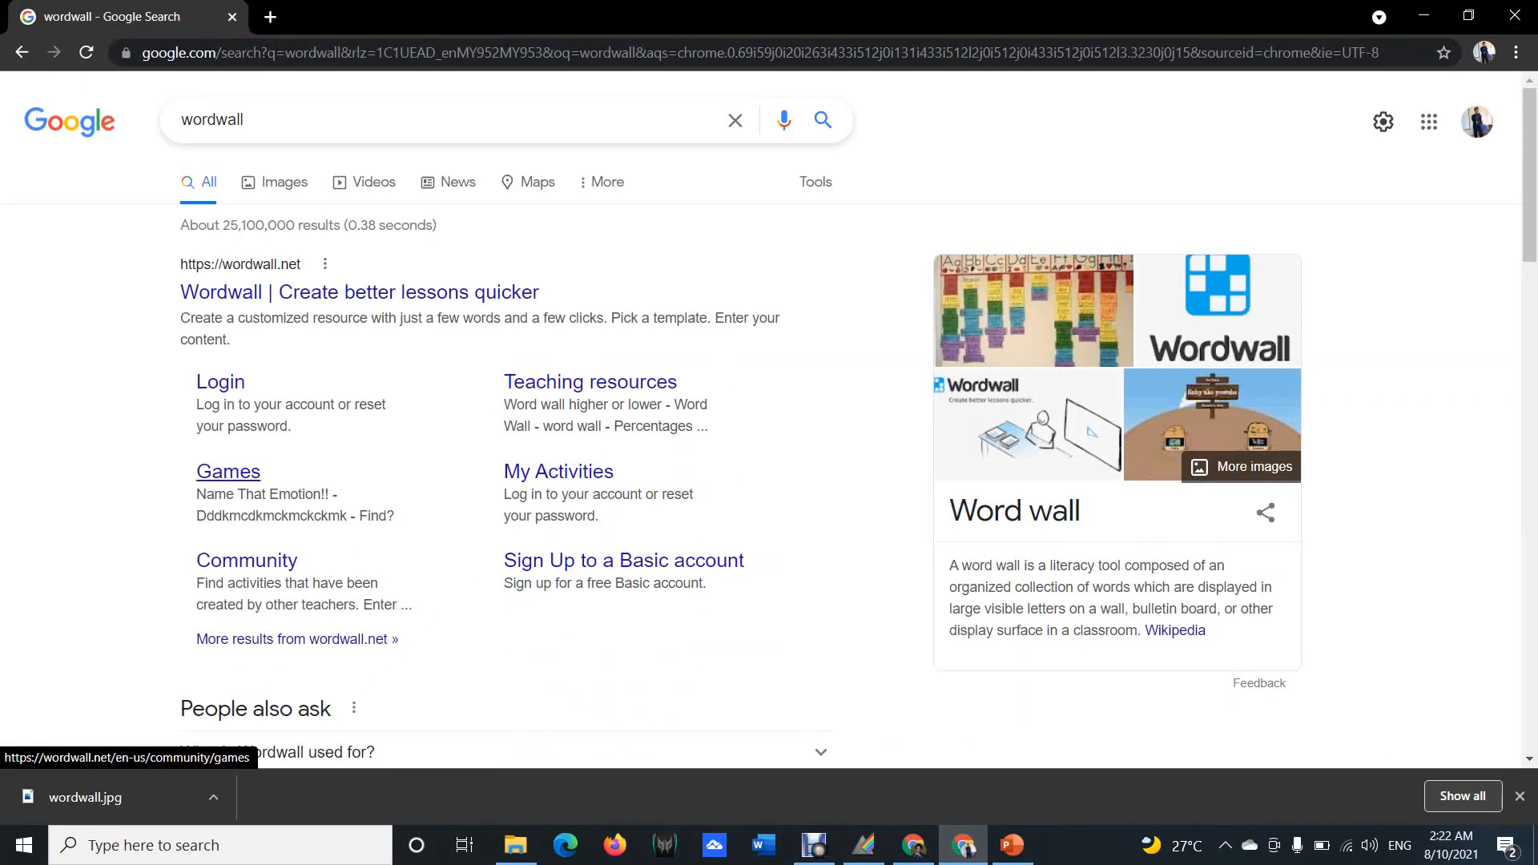
View Wordwall's community games page and its home page from the search results, returning to the results after each.
left_click(229, 473)
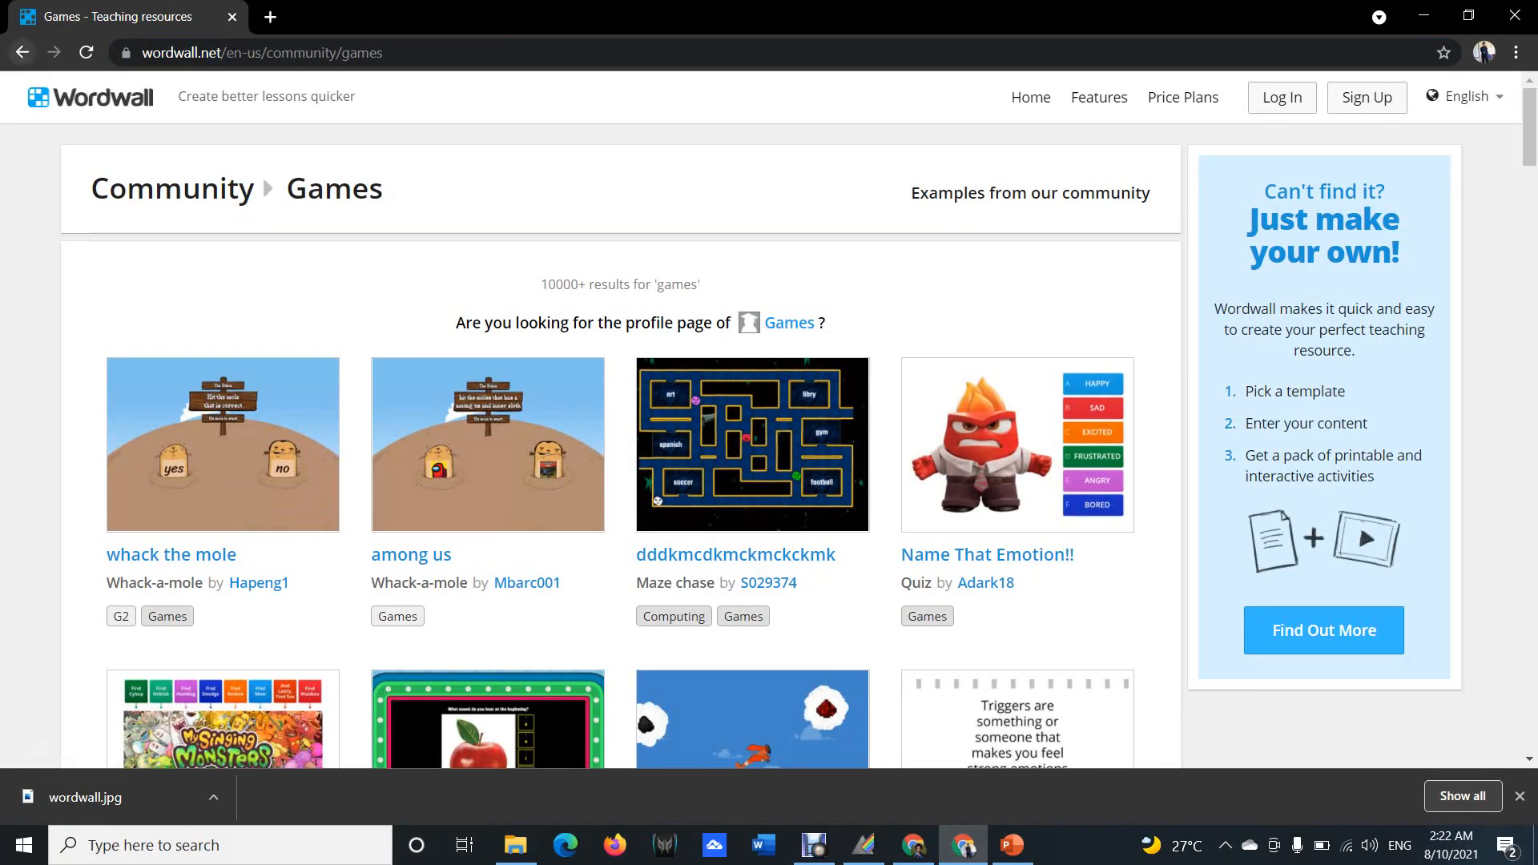
left_click(21, 52)
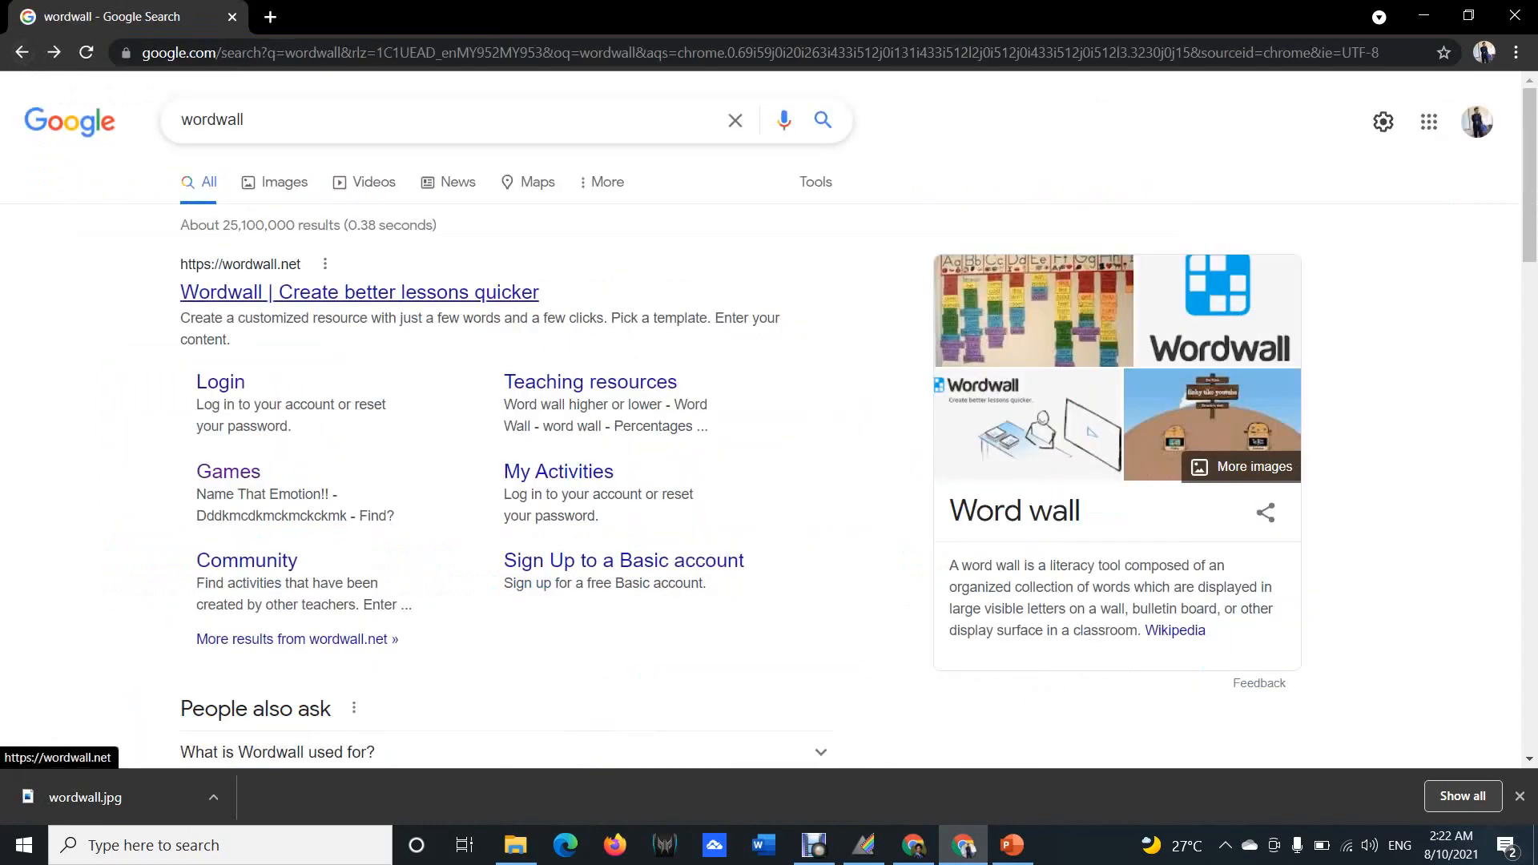
left_click(359, 292)
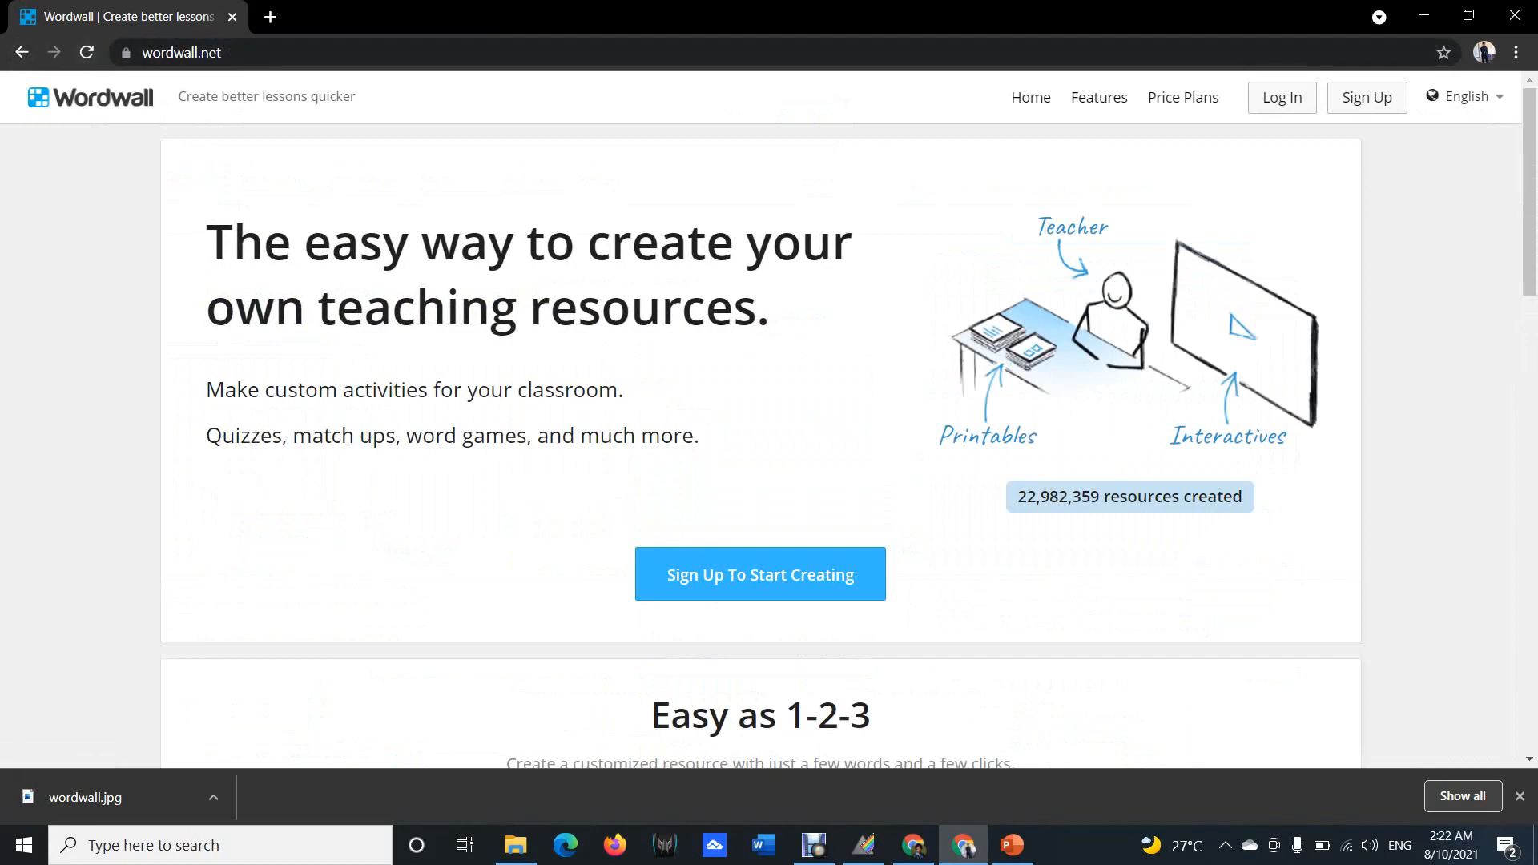
left_click(21, 52)
Try to reach the assignment by searching Google for the copied student link, and return to the wordwall results.
double_click(212, 119)
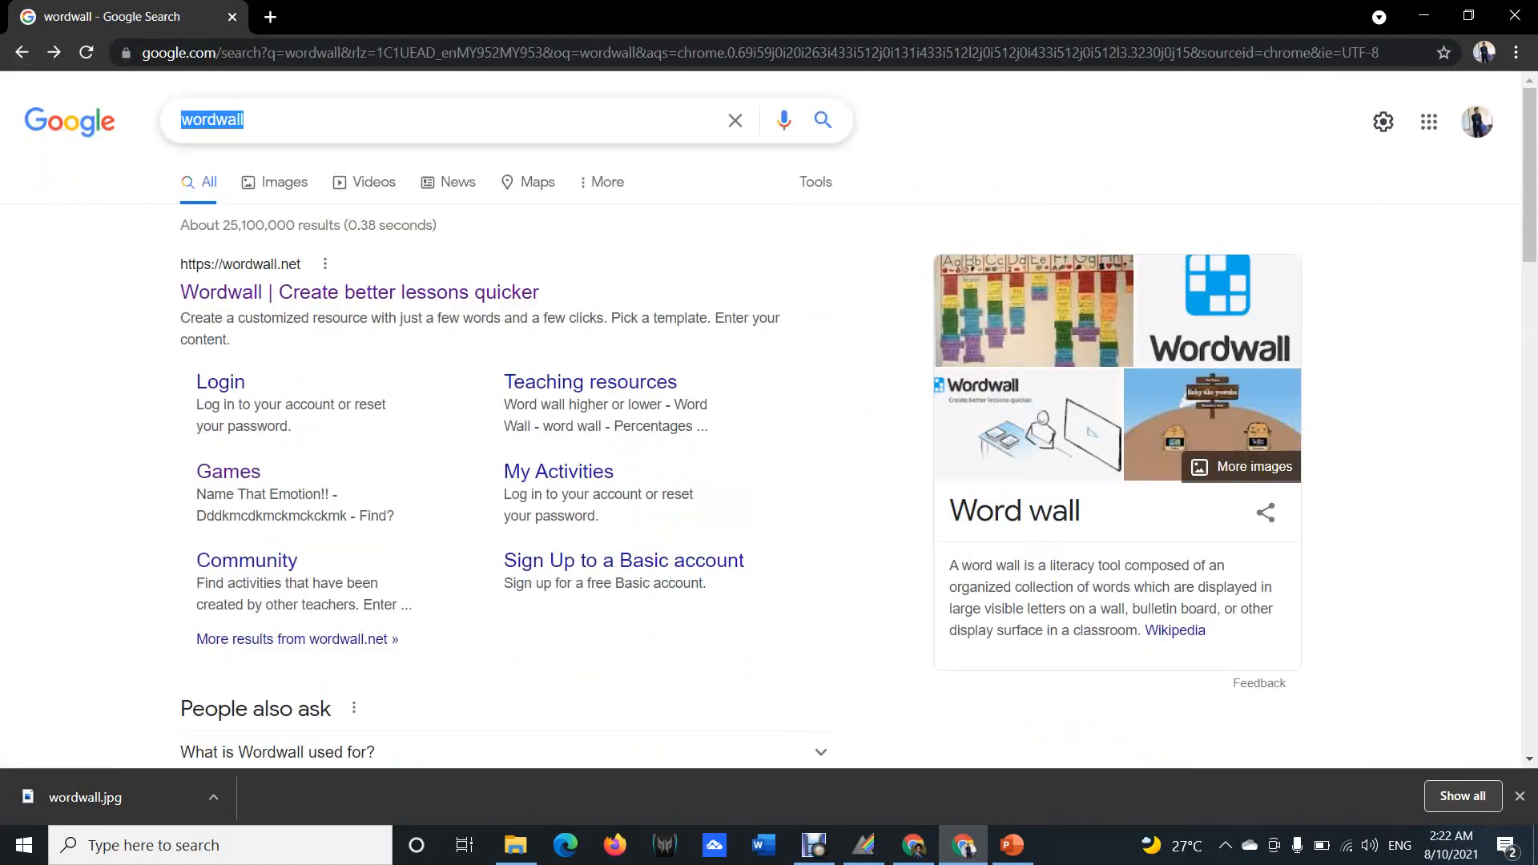
right_click(202, 128)
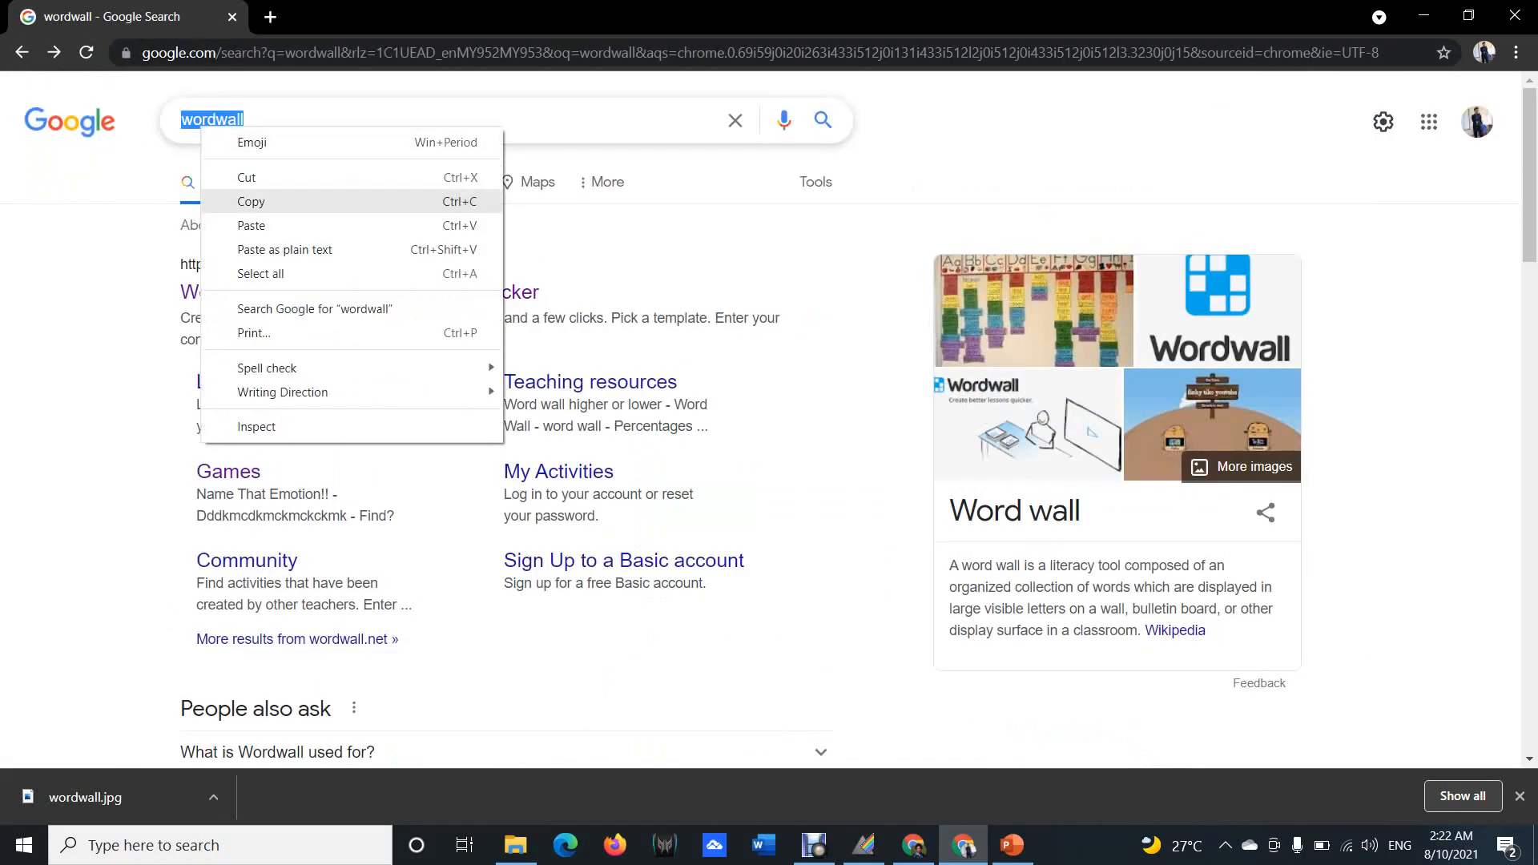
left_click(250, 225)
key("Return")
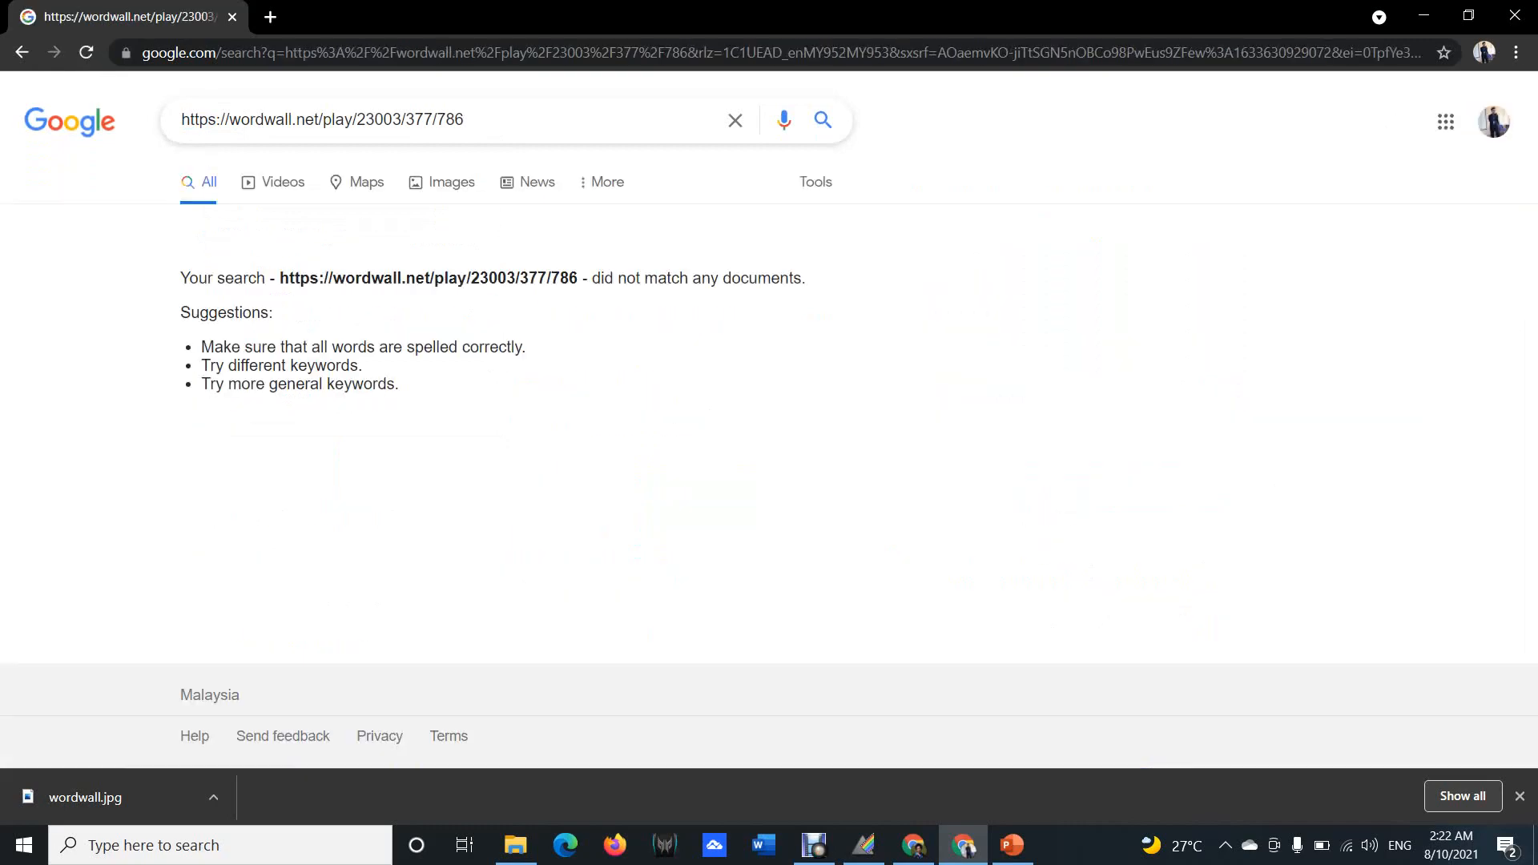
key("alt+Left")
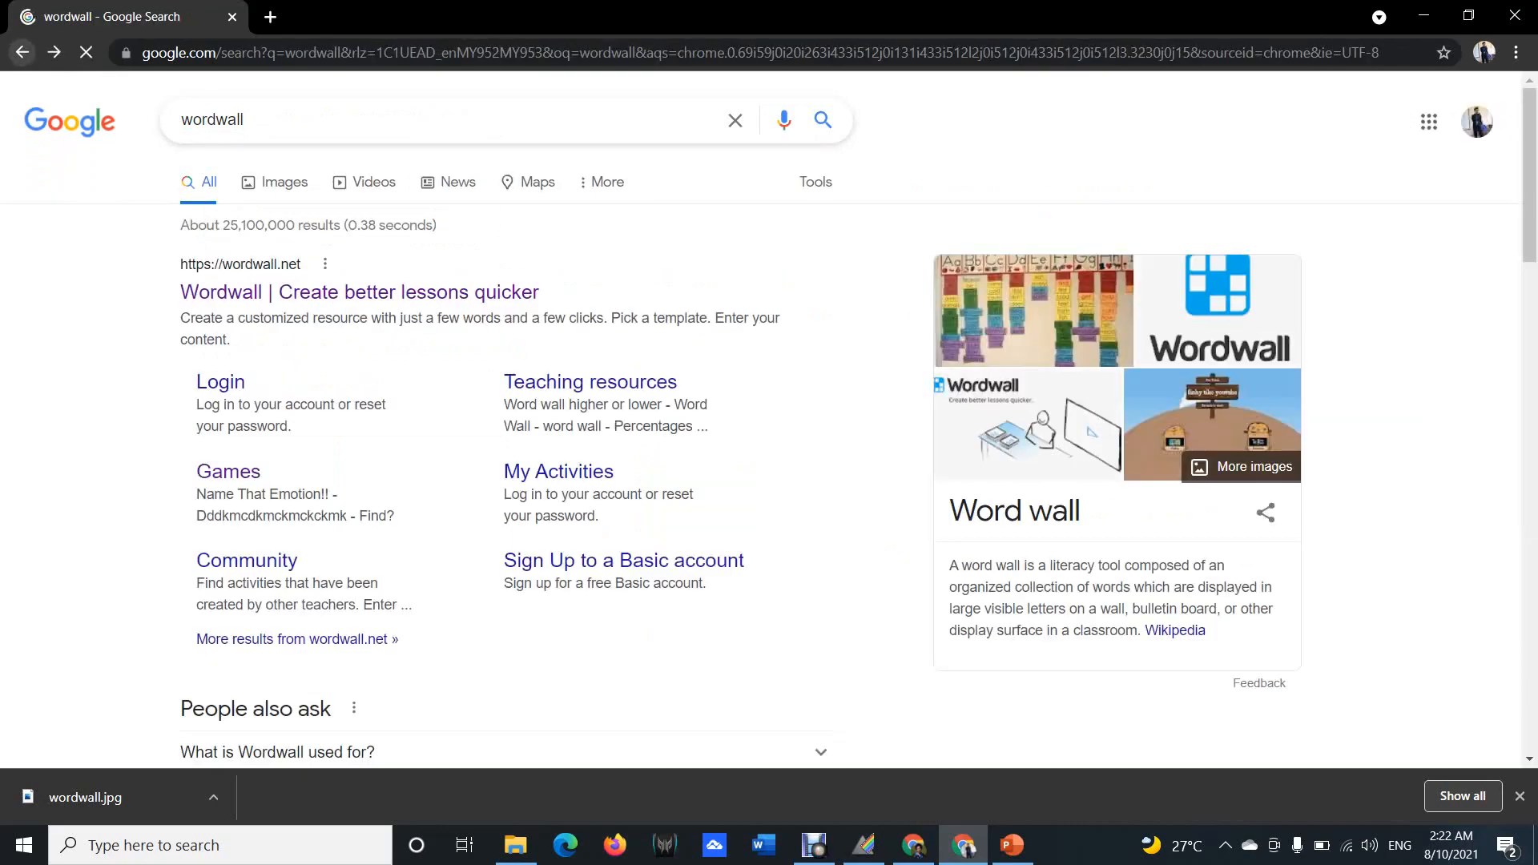
Look at Wordwall's login and community pages from the search results, and look through the results list.
scroll(504, 400, "down", 6)
scroll(769, 417, "up", 5)
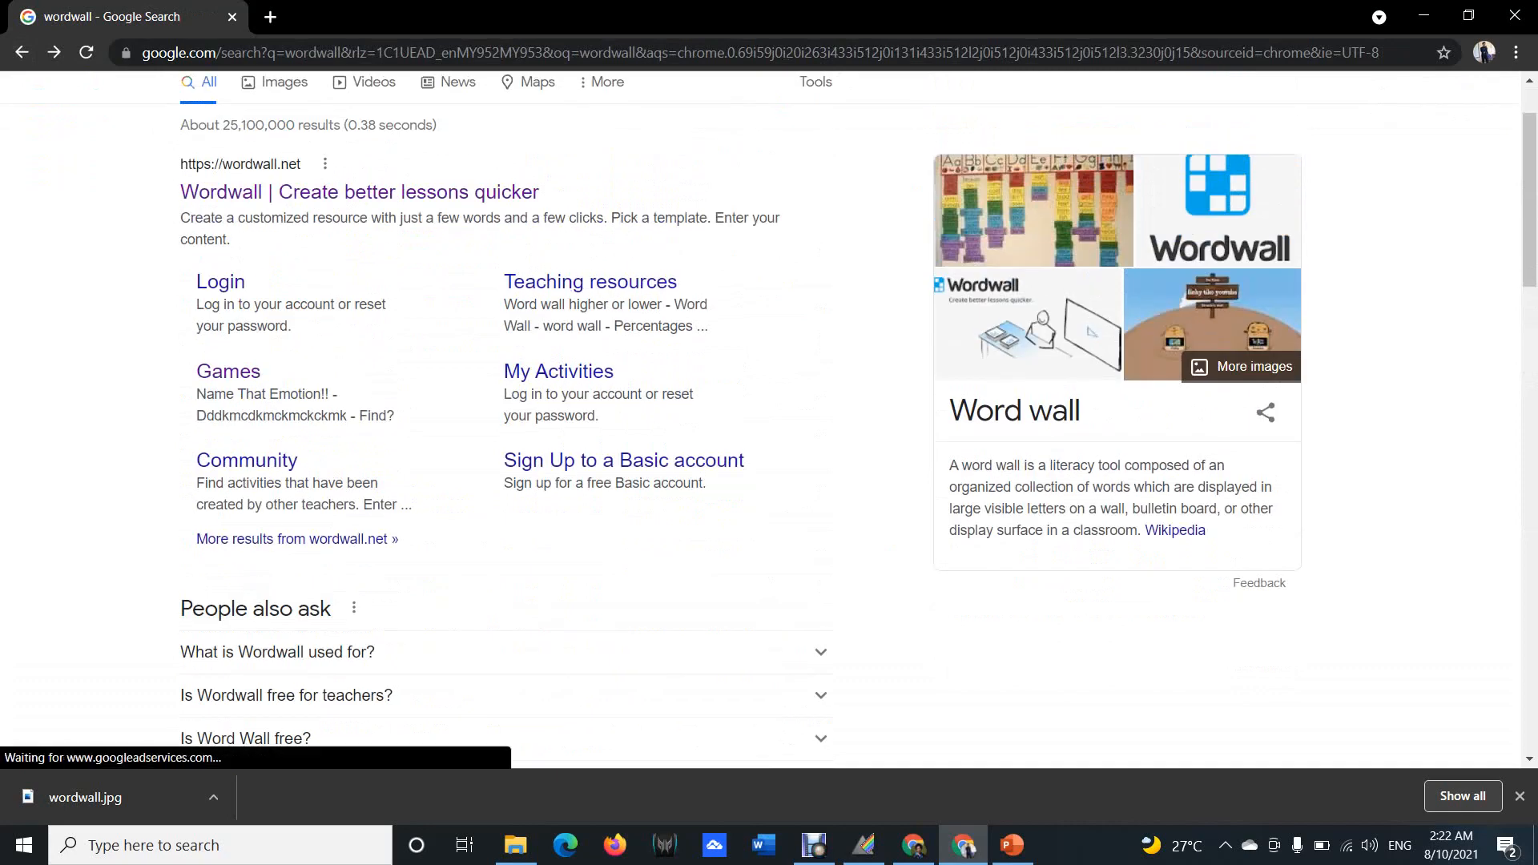
left_click(221, 281)
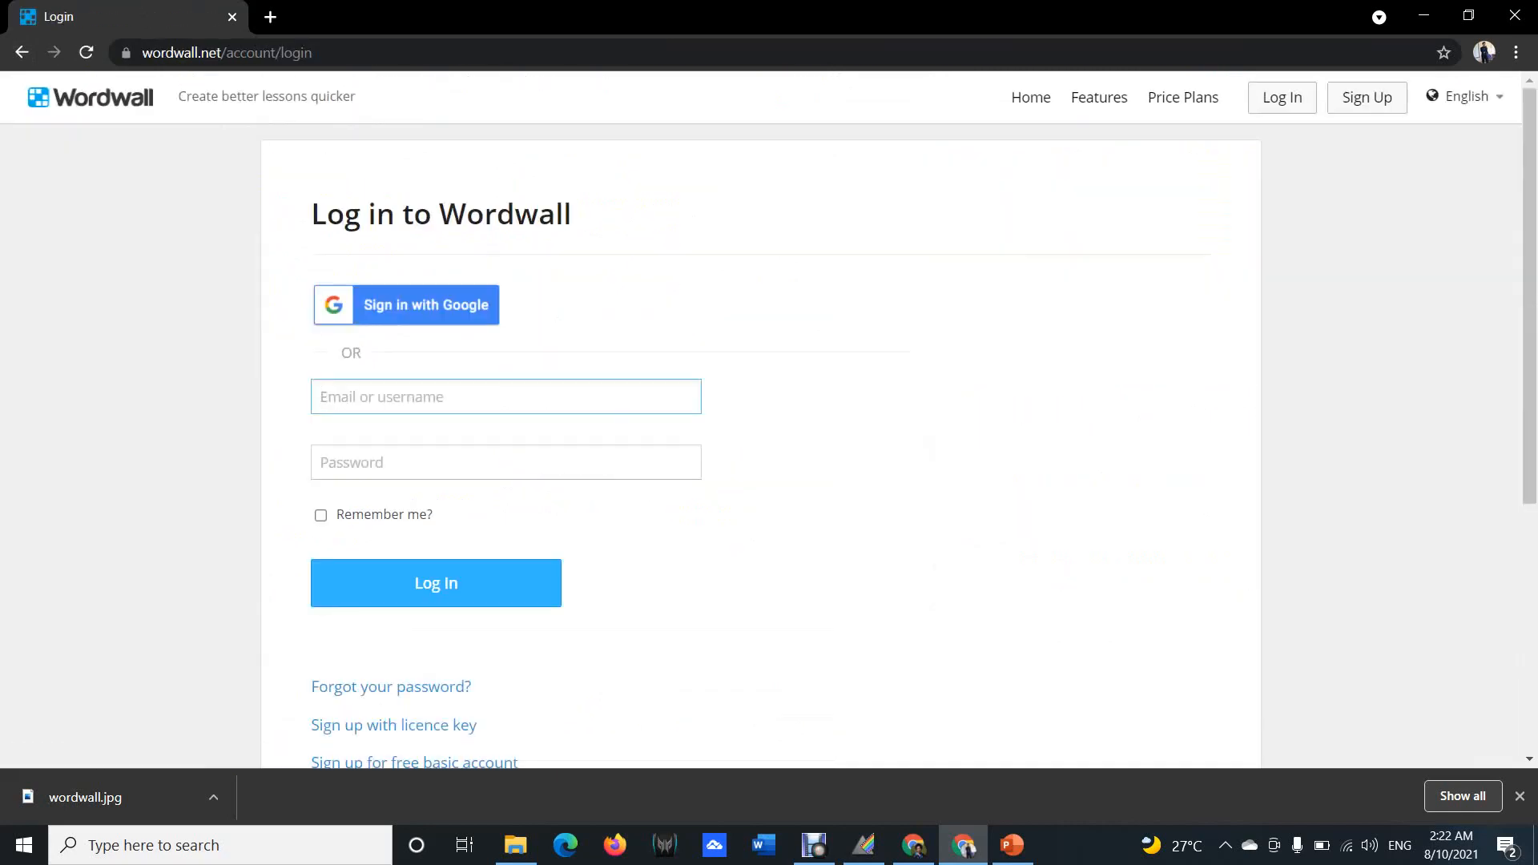
left_click(21, 52)
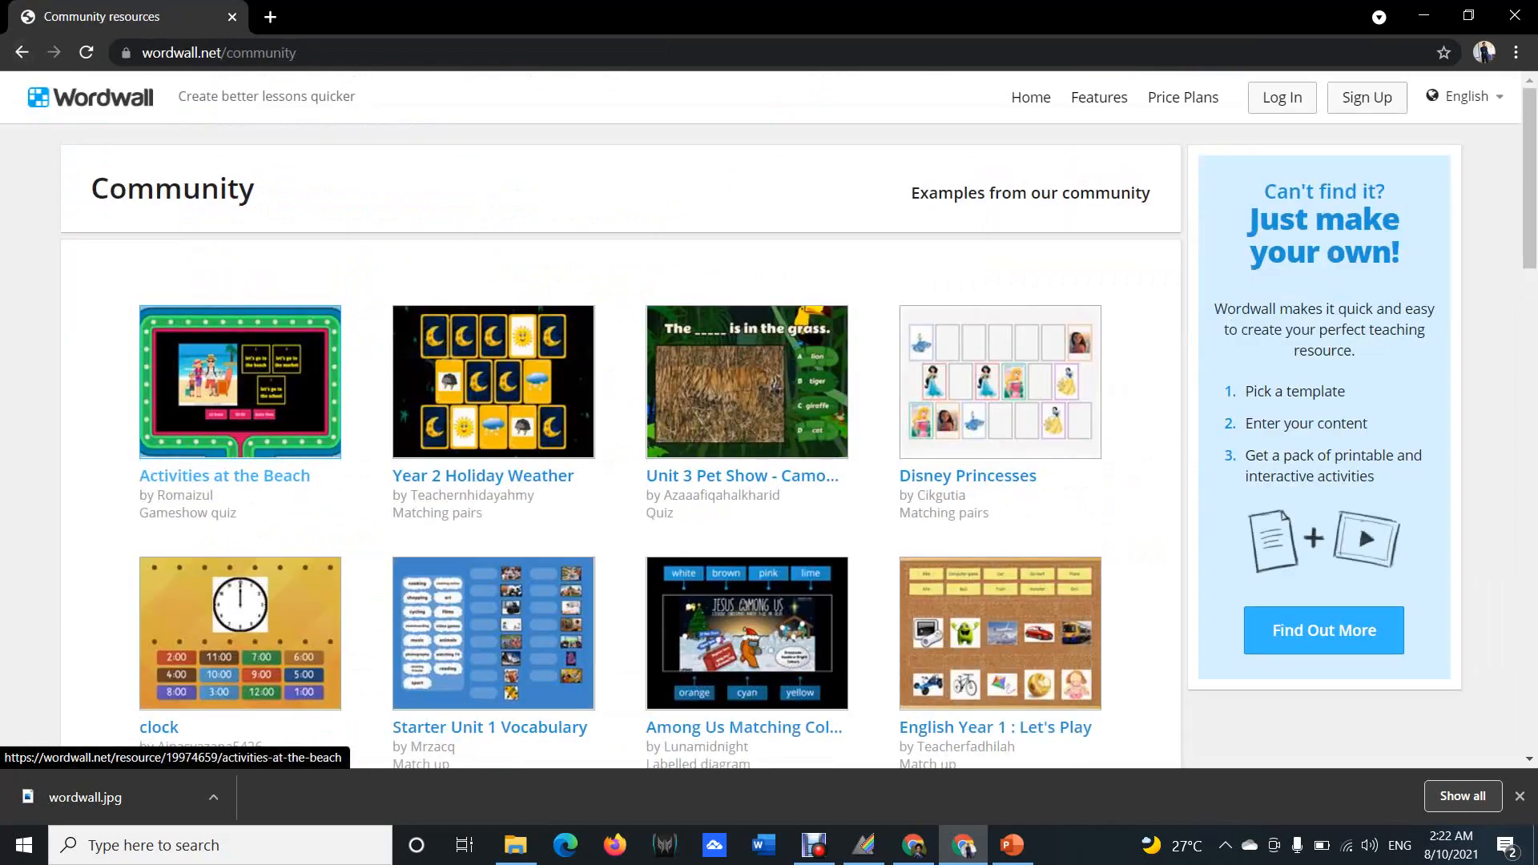
key("alt+Left")
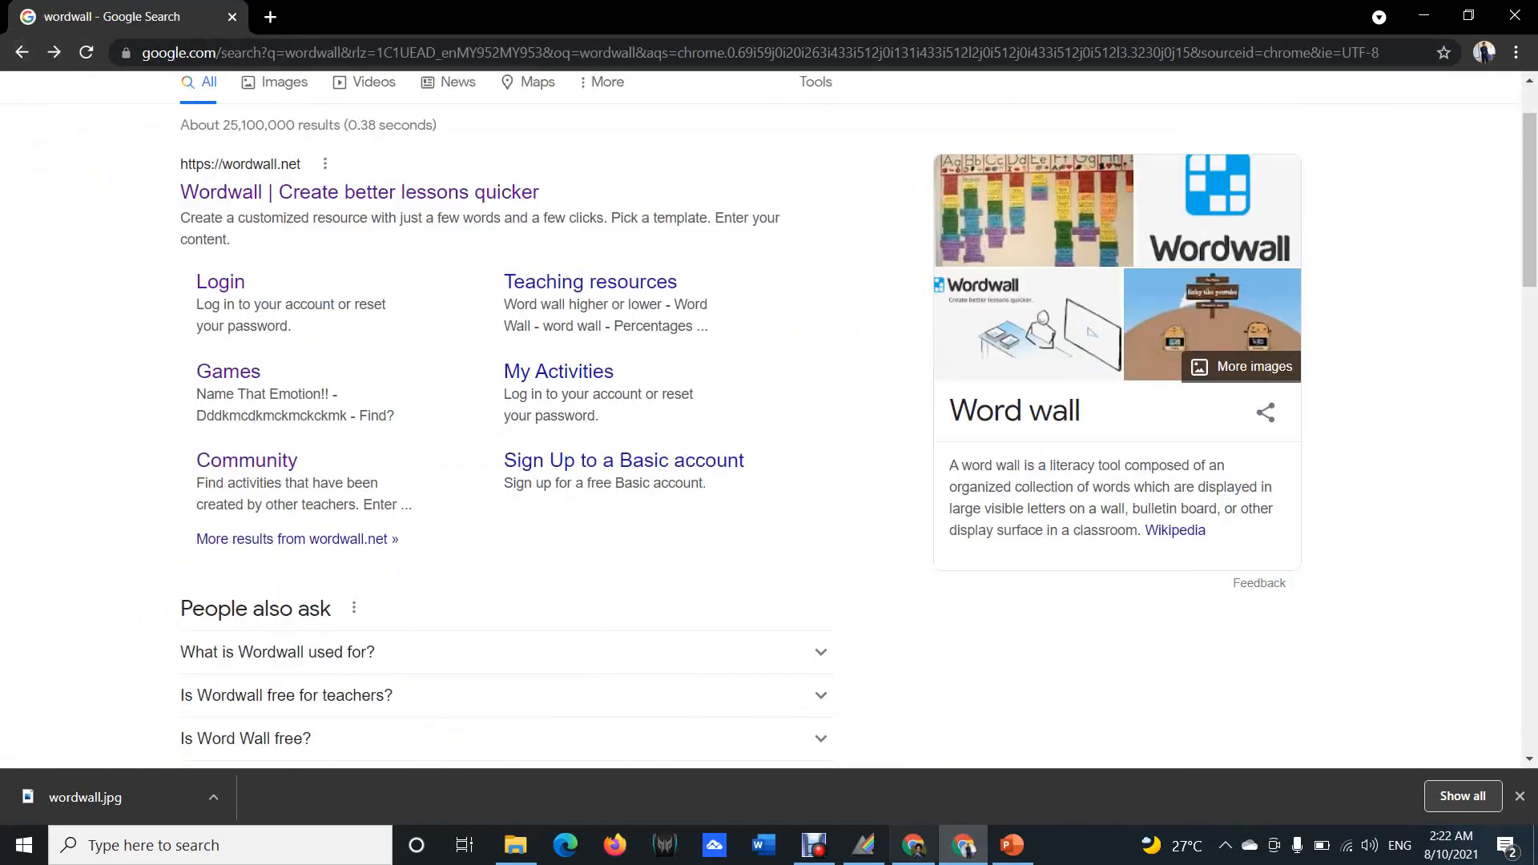
scroll(769, 400, "up", 2)
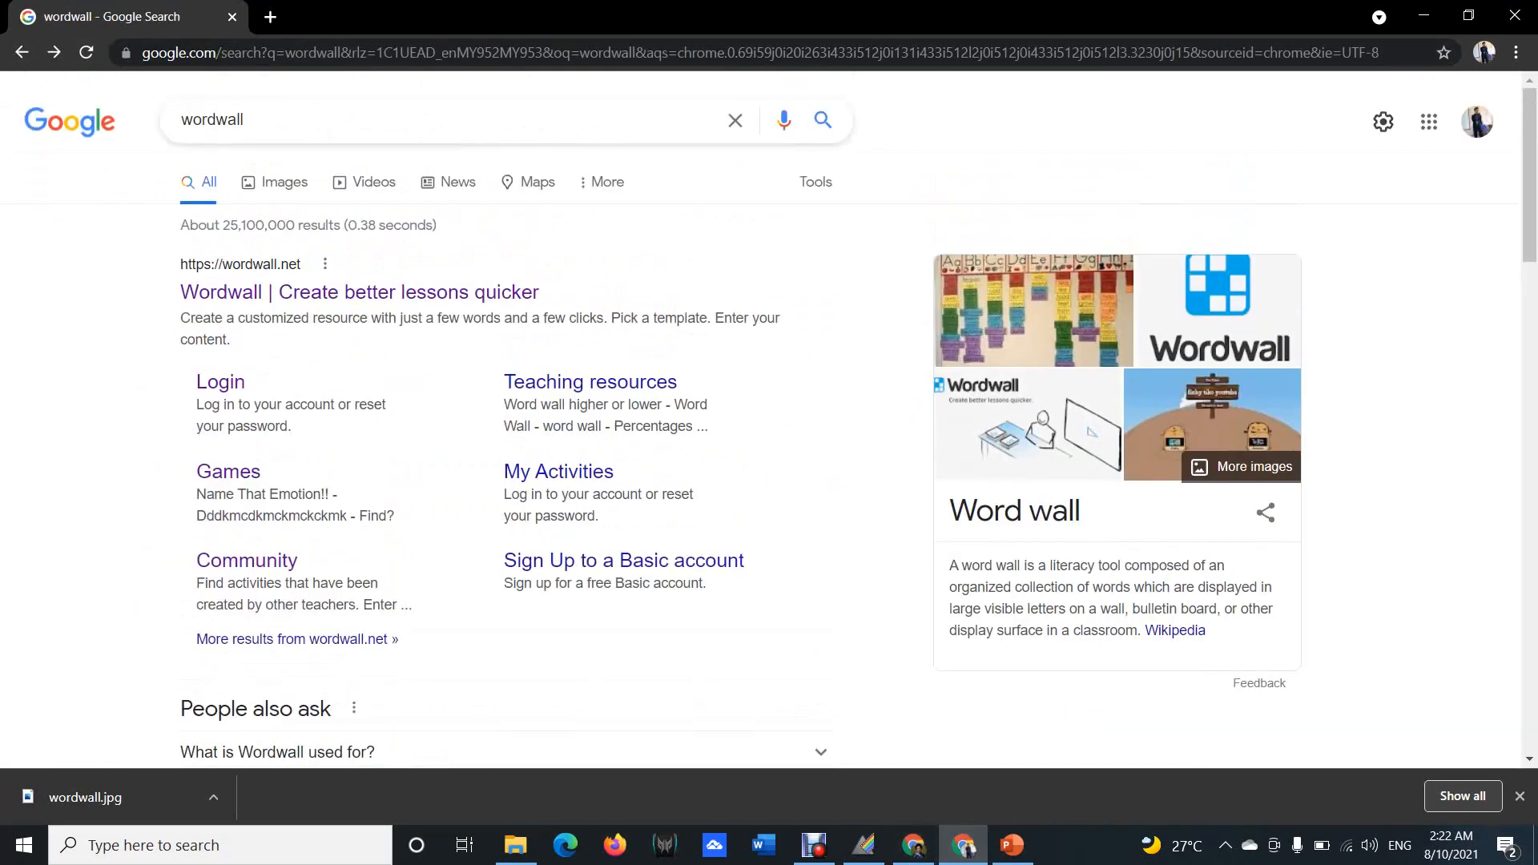
scroll(361, 292, "down", 10)
scroll(361, 291, "up", 10)
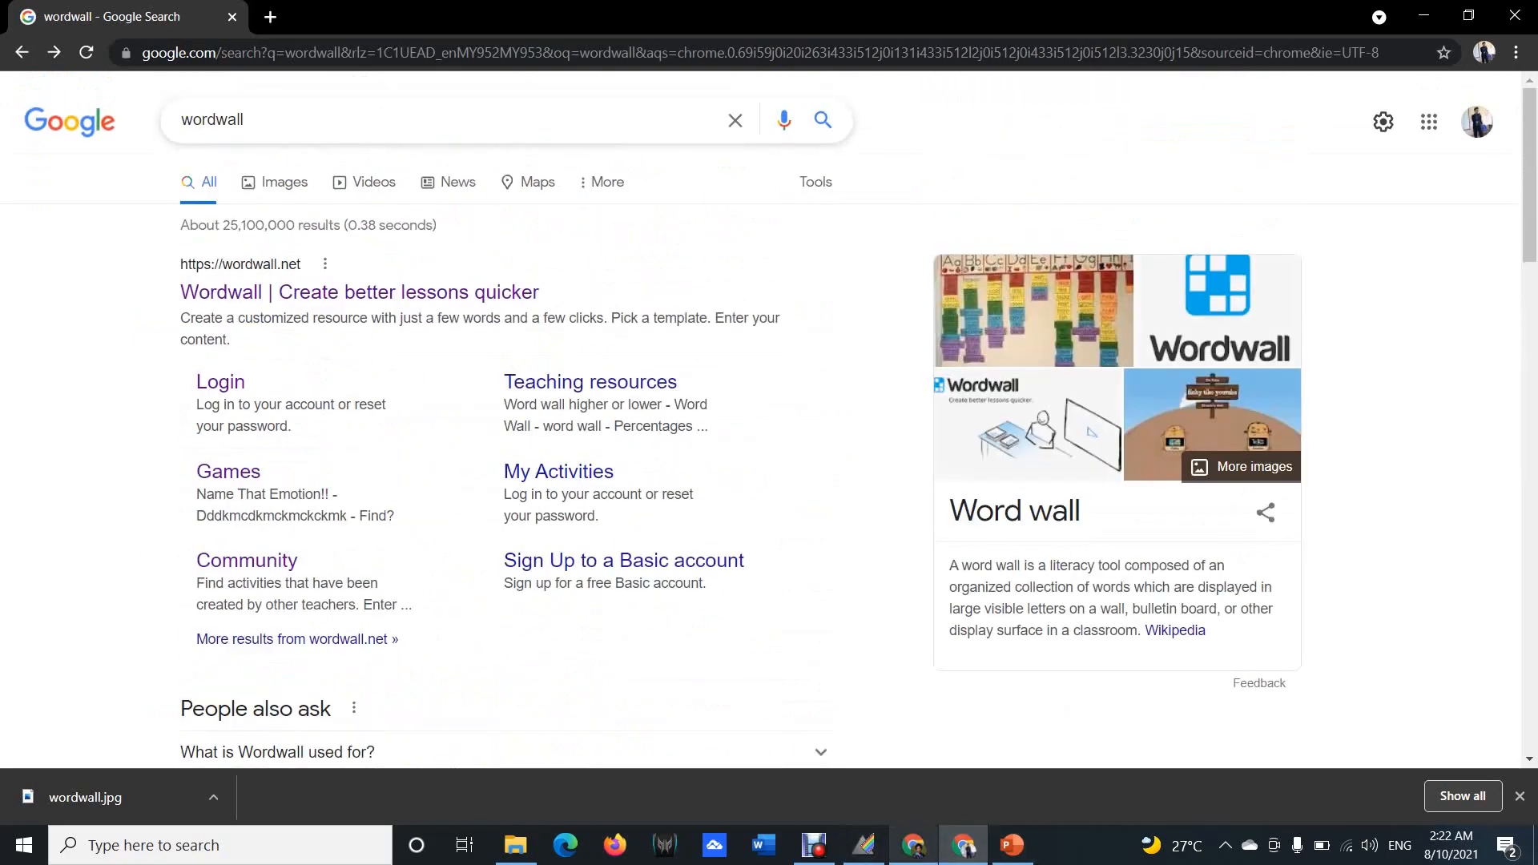
Switch back to the My Results window, copy the student assignment link again and close the sharing dialog.
left_click(914, 845)
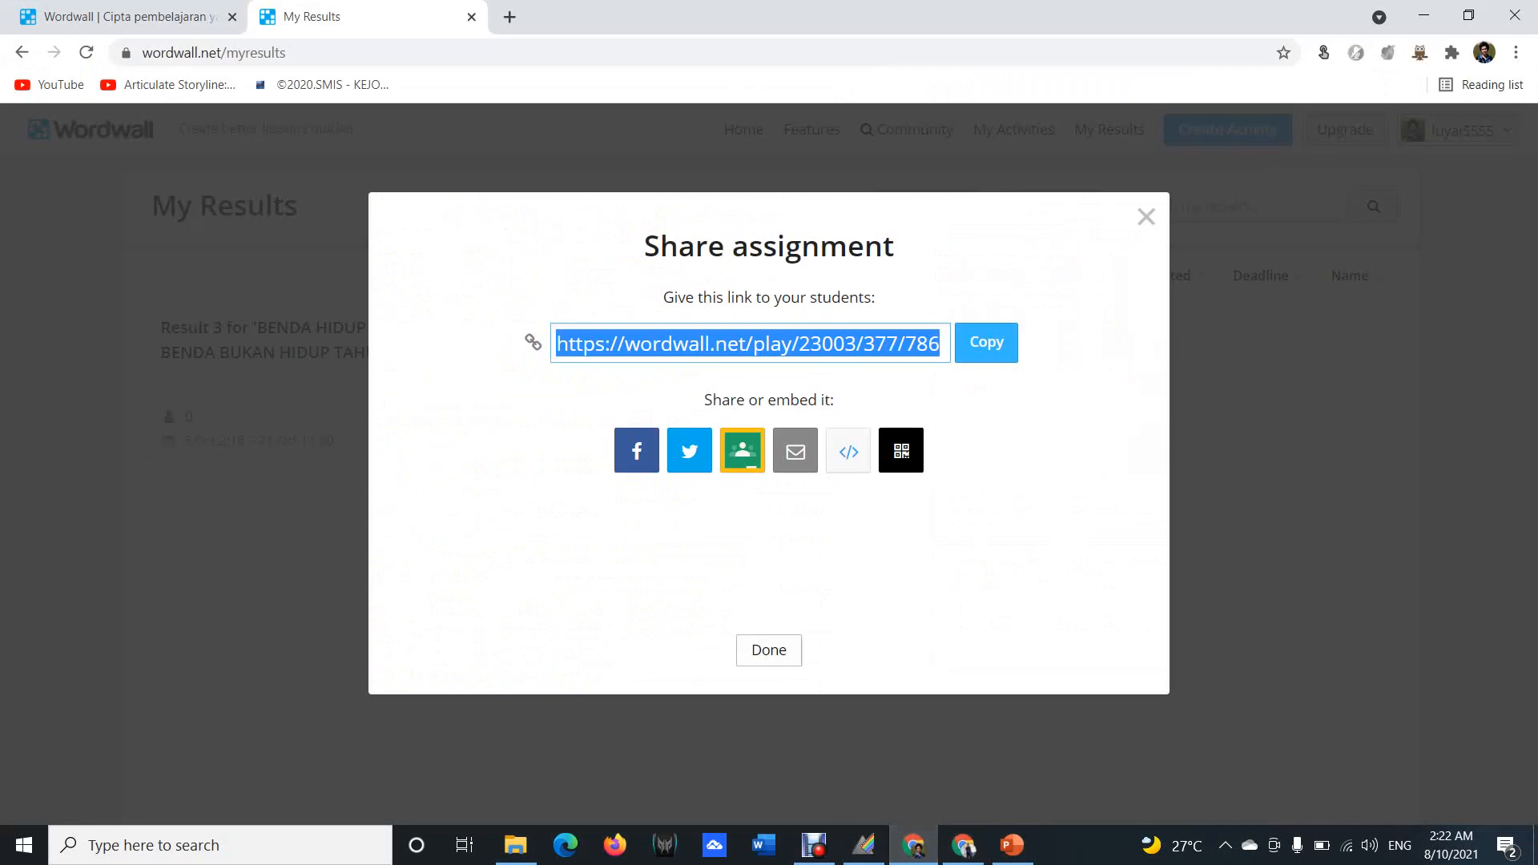
right_click(821, 347)
left_click(849, 359)
left_click(1146, 217)
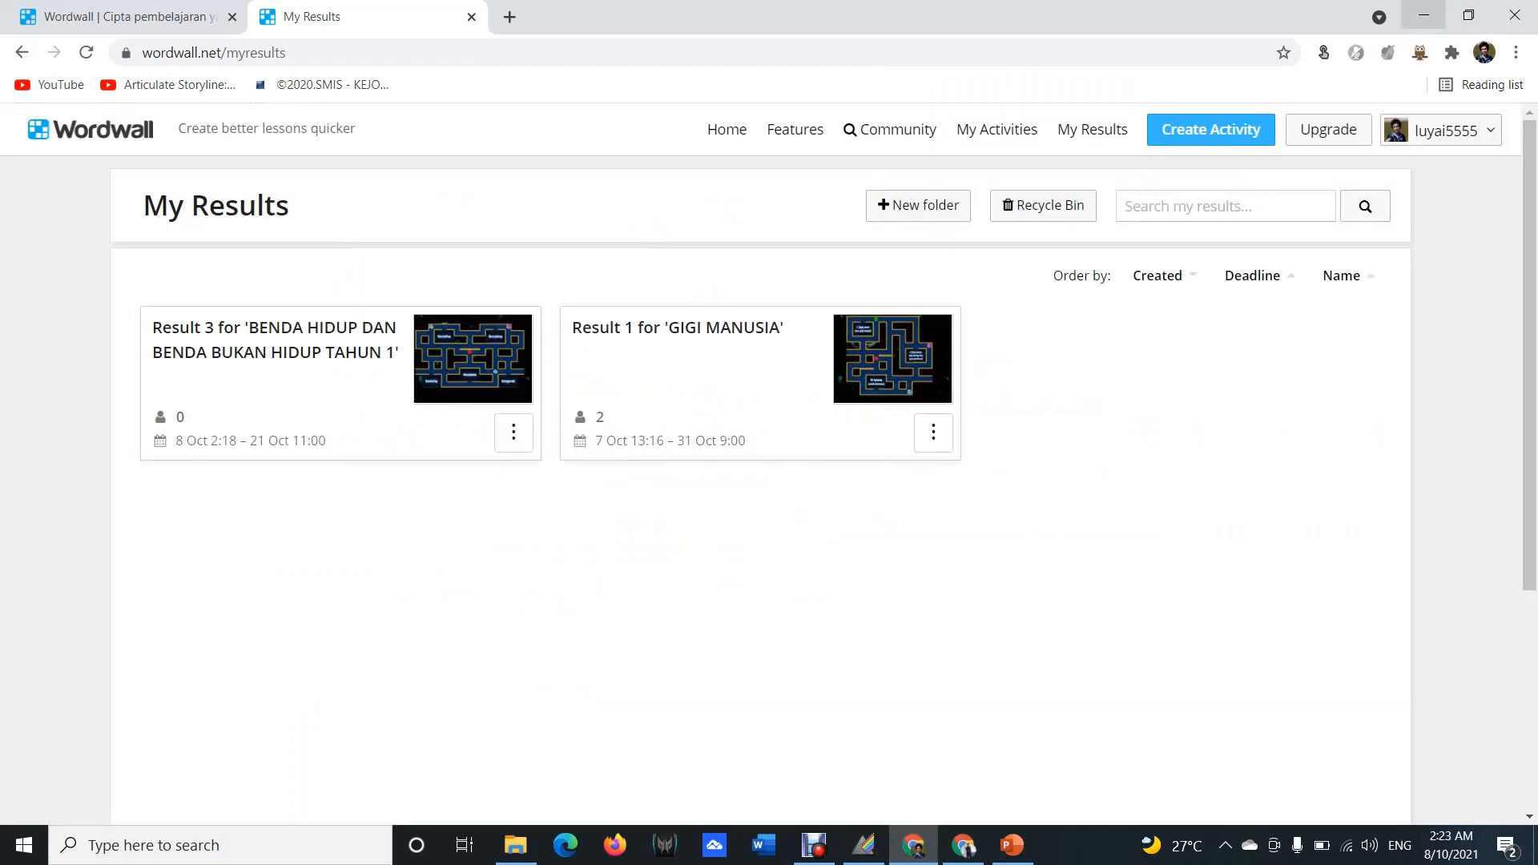
Open the copied student assignment link directly as the web address in the other Chrome window.
left_click(1423, 15)
right_click(324, 52)
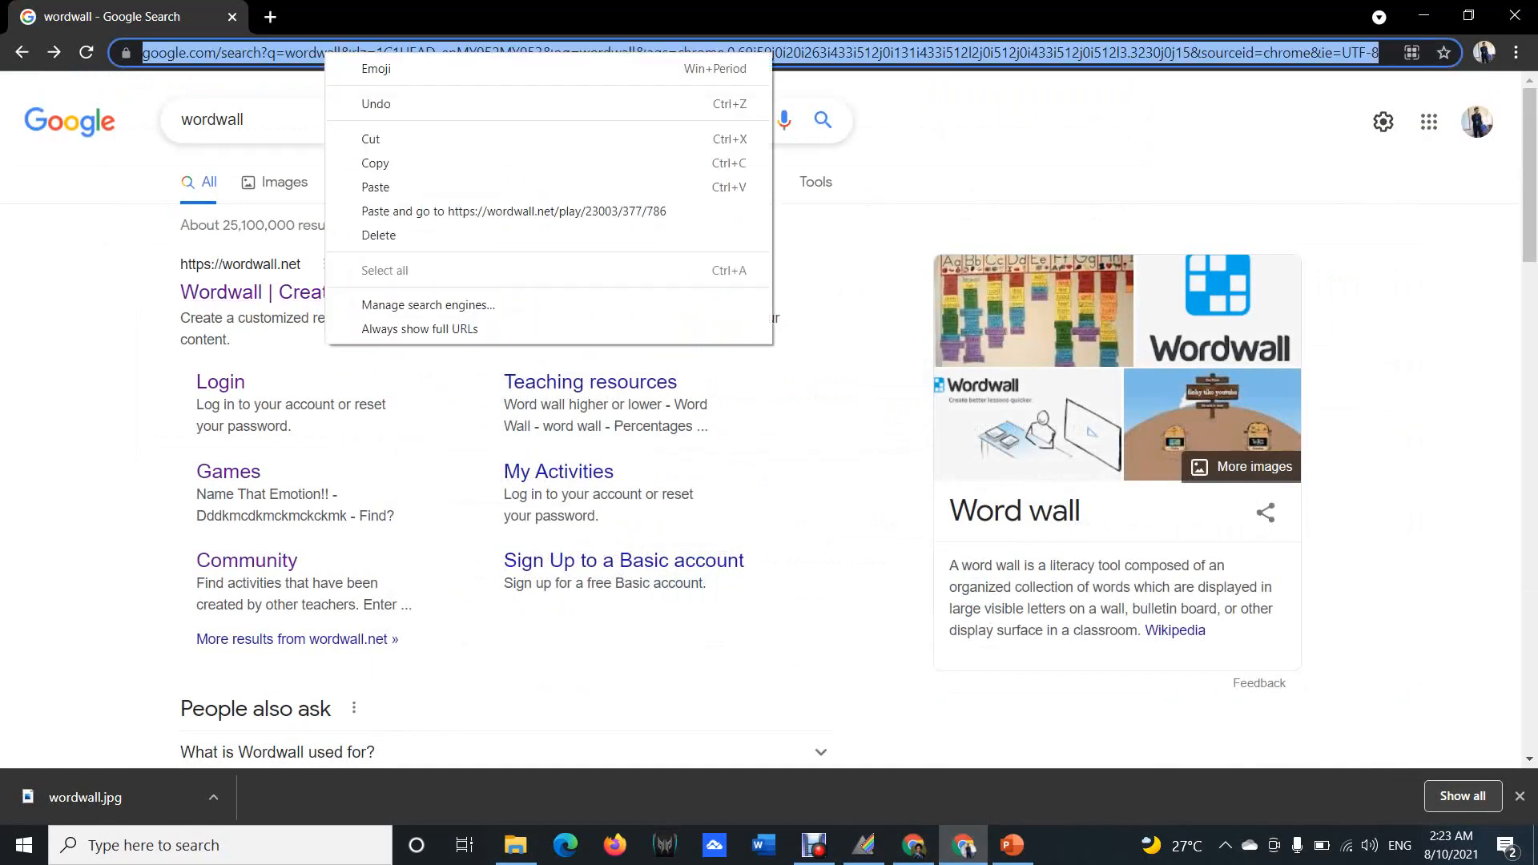
left_click(376, 185)
key("Return")
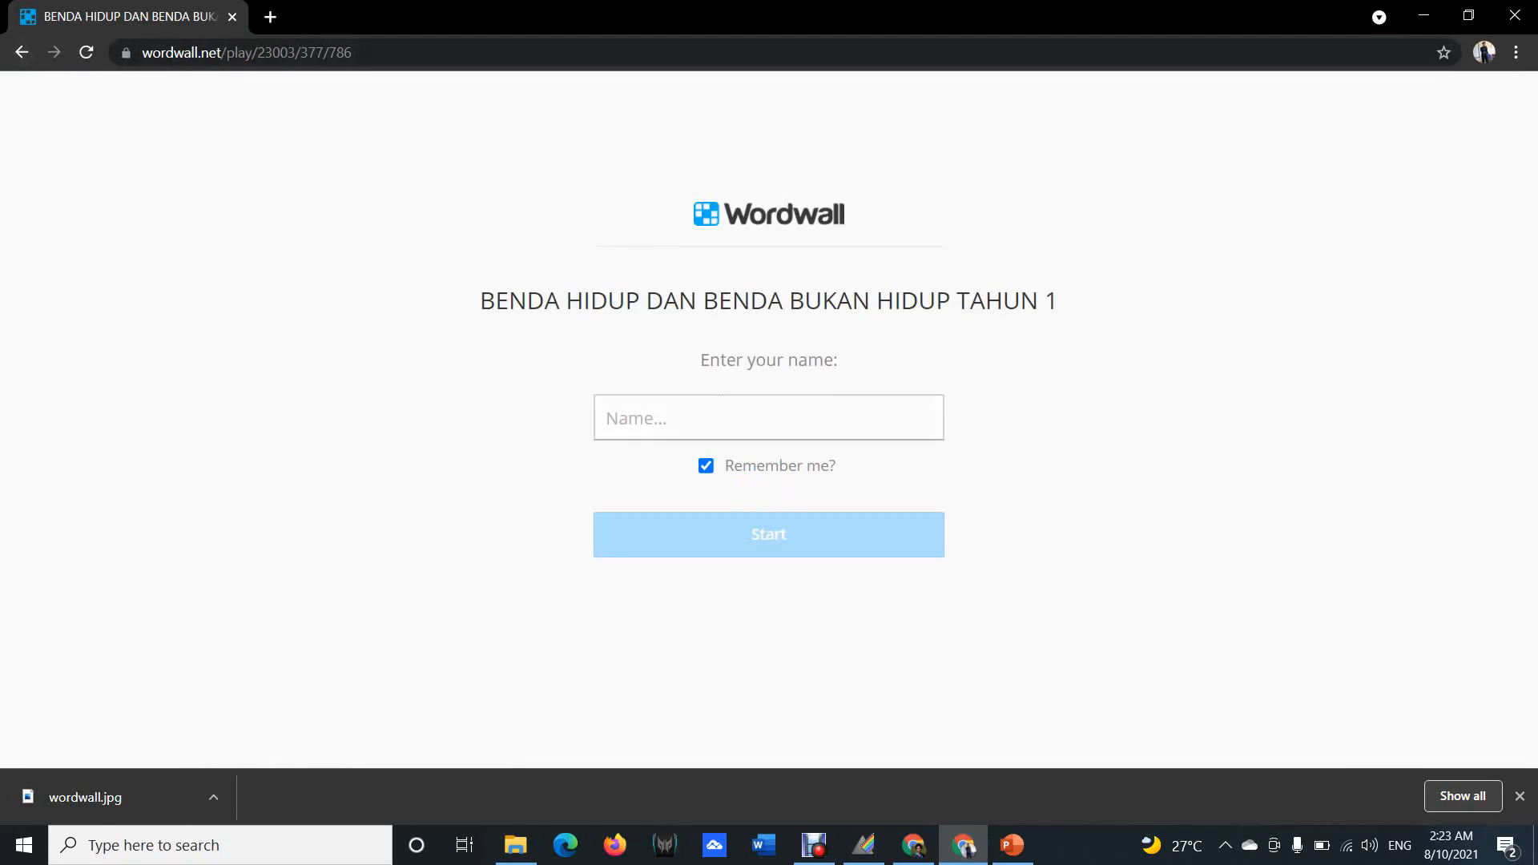
type("ROZAIMI")
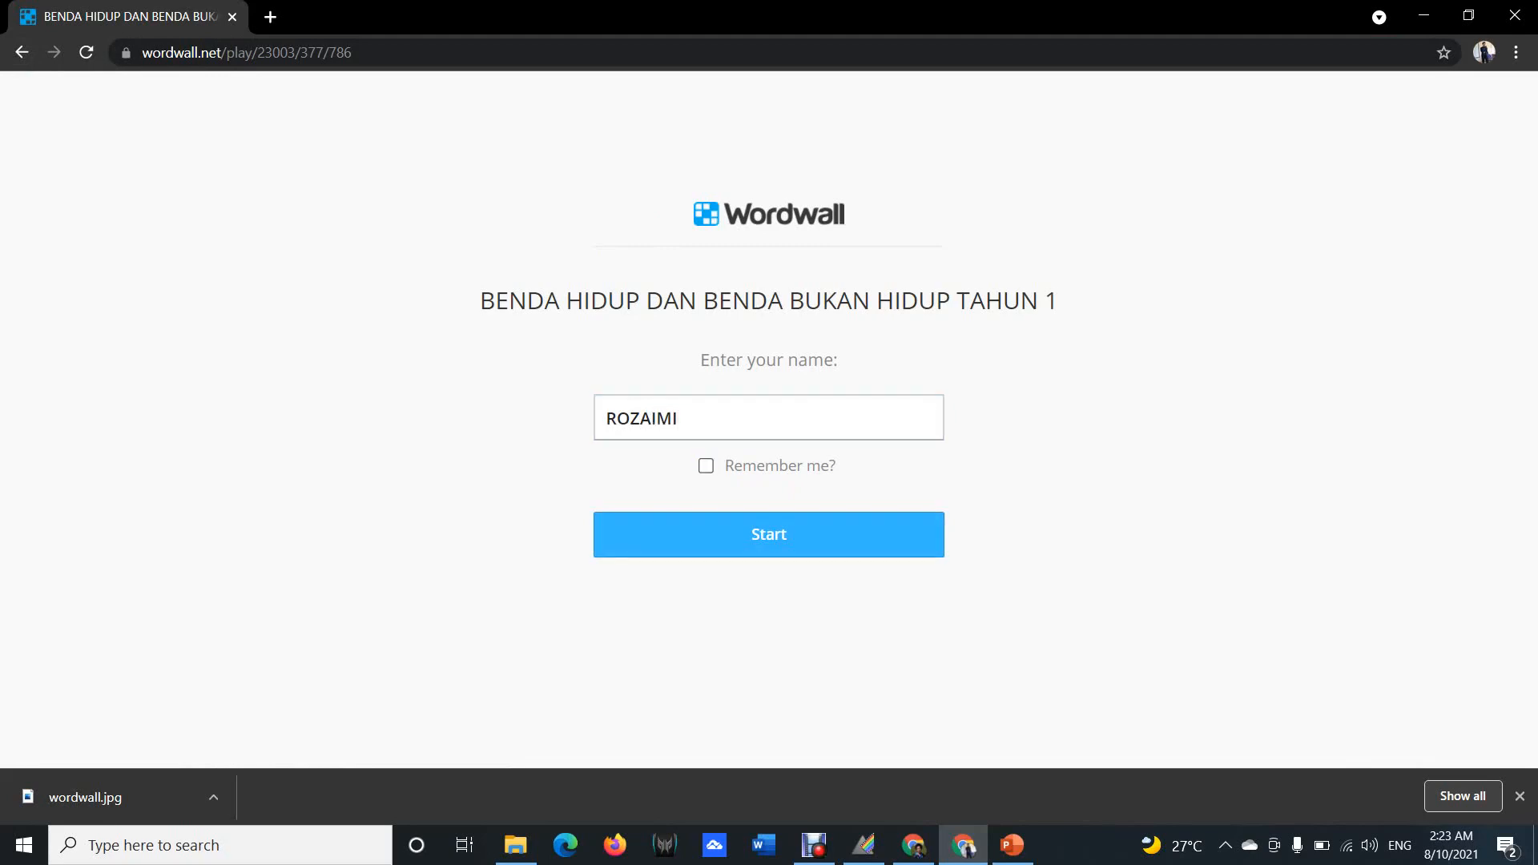
key("Return")
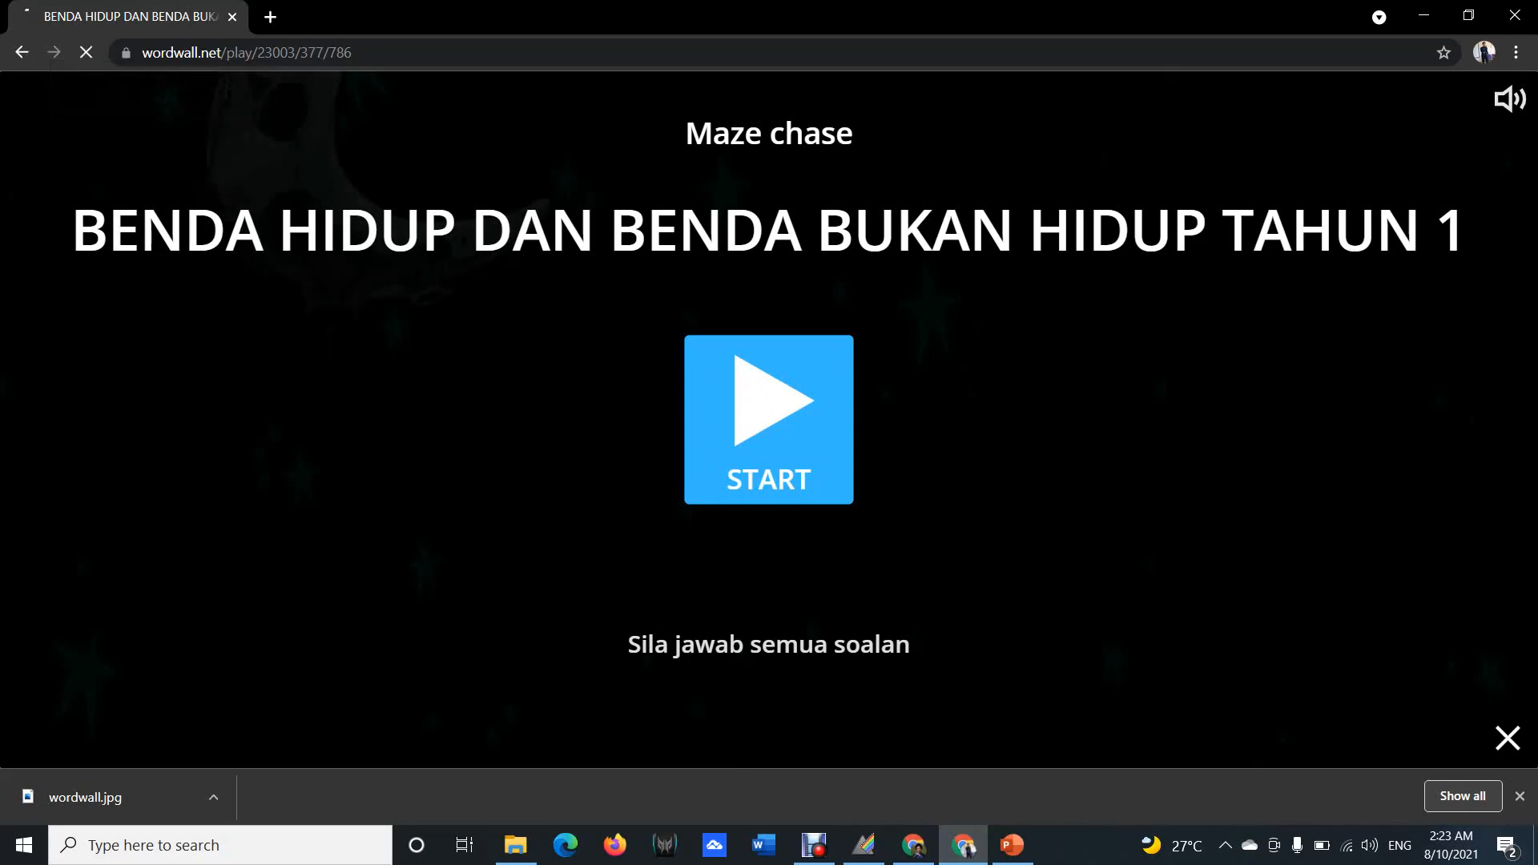
key("F5")
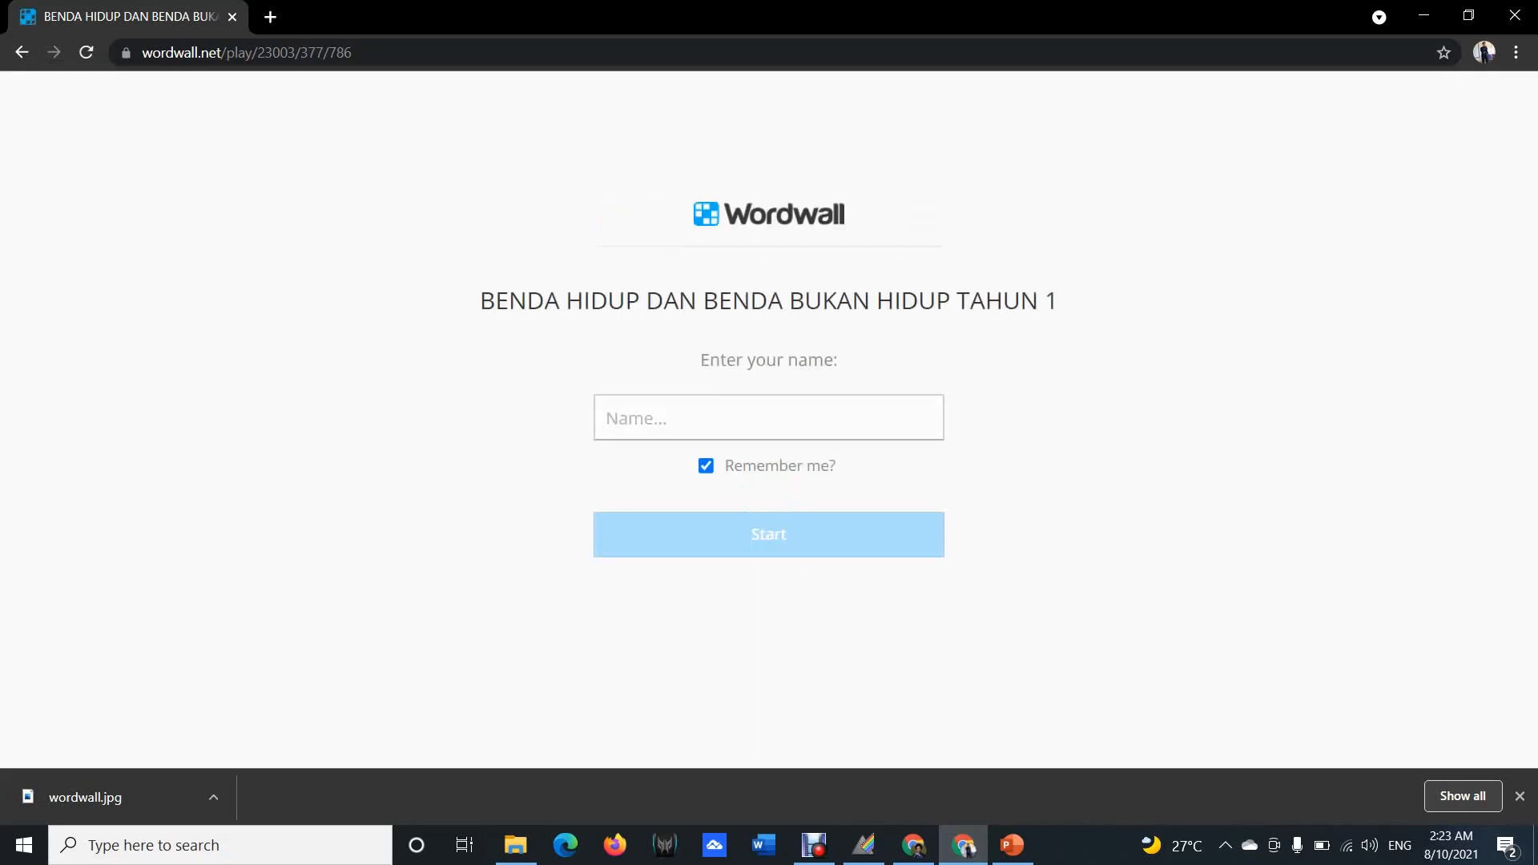
Turn off Remember me, enter the first student's name and start the Maze chase game.
left_click(705, 466)
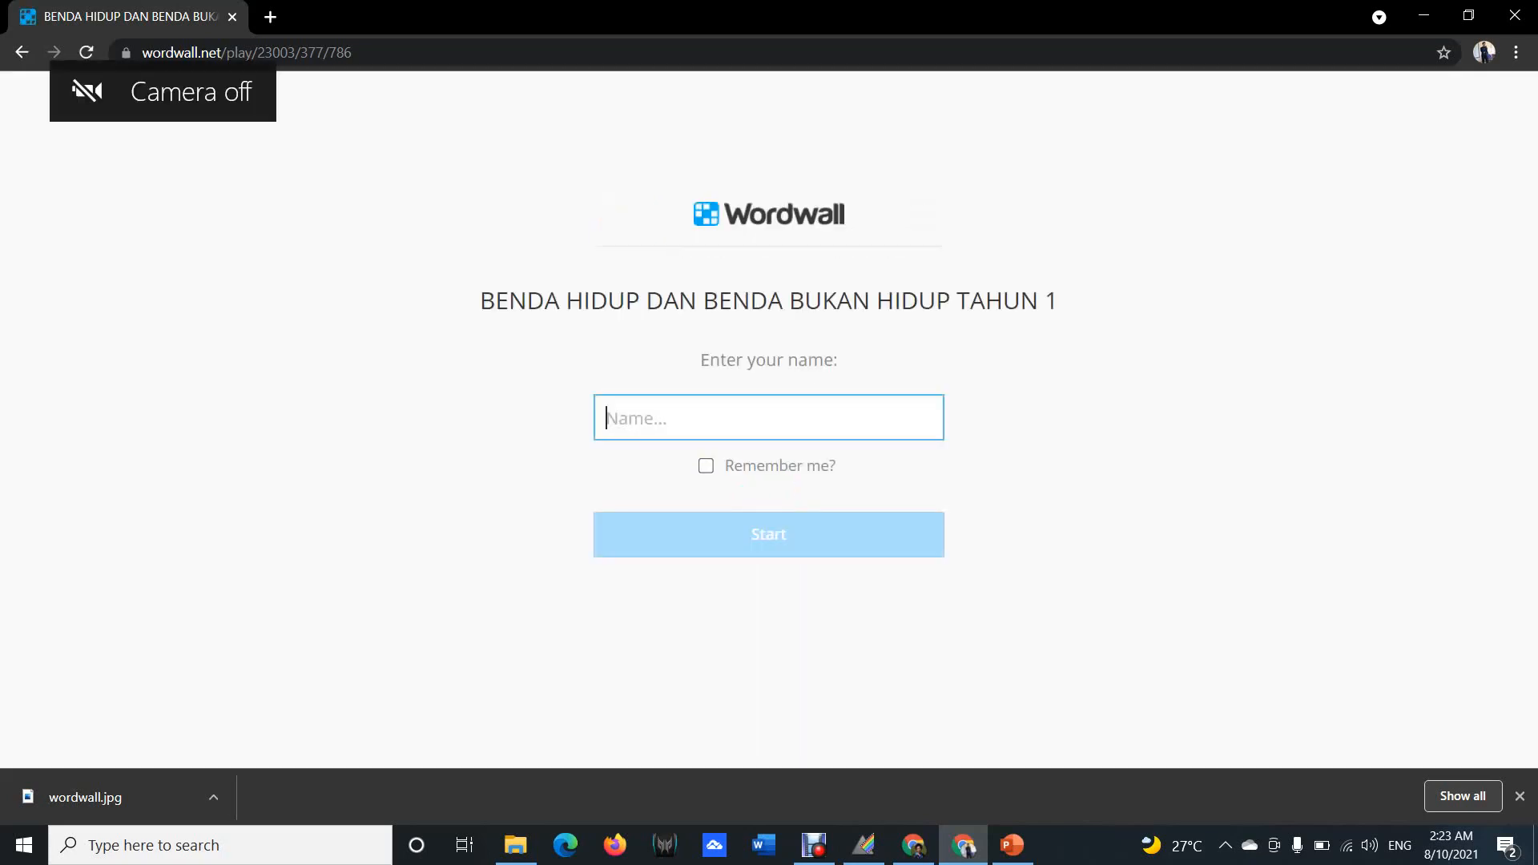
type("ROZAIMI")
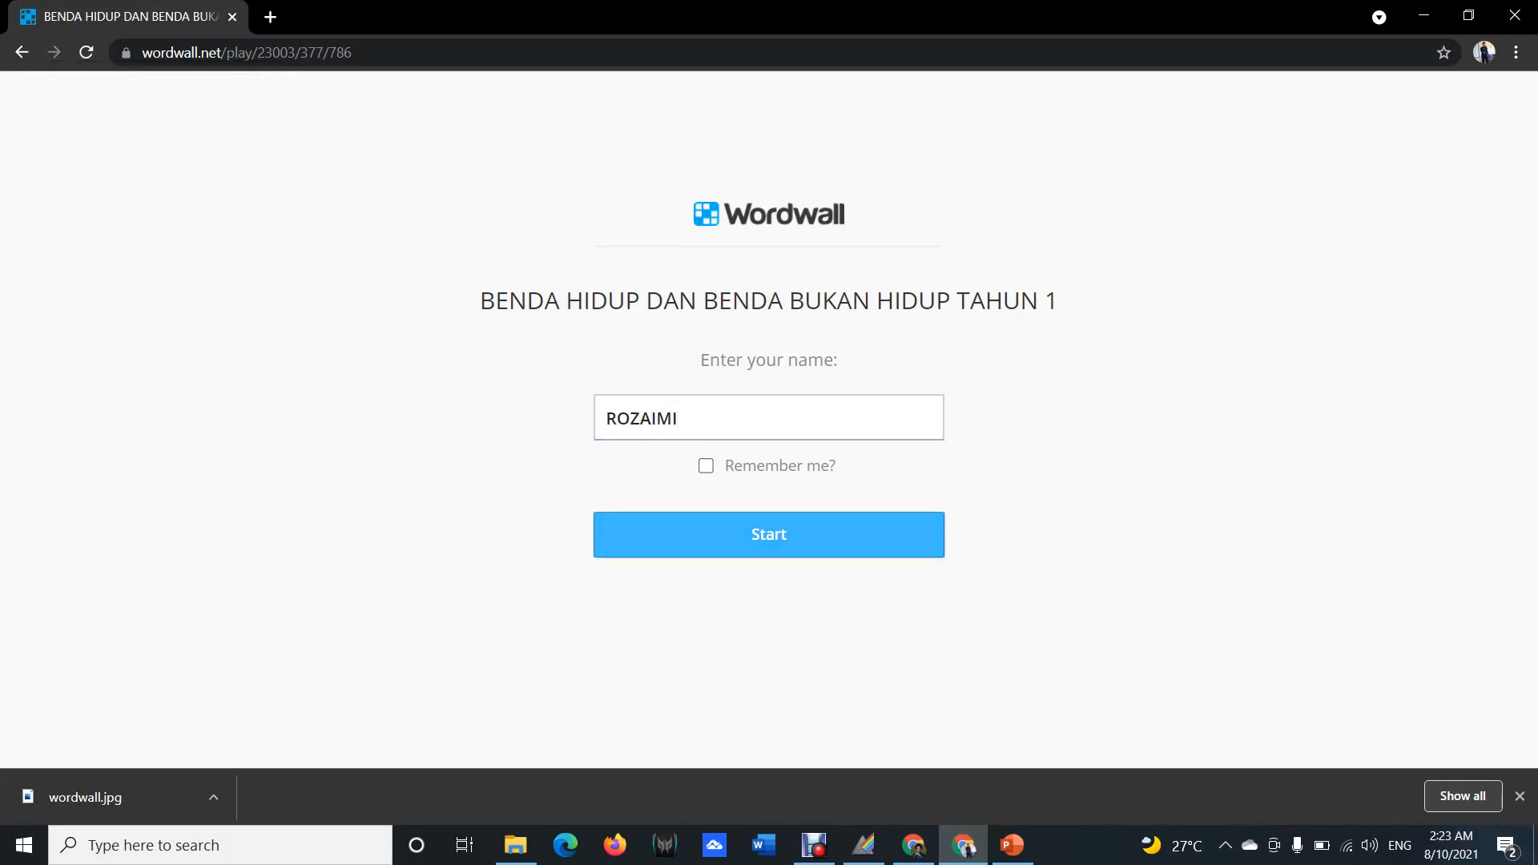
key("Return")
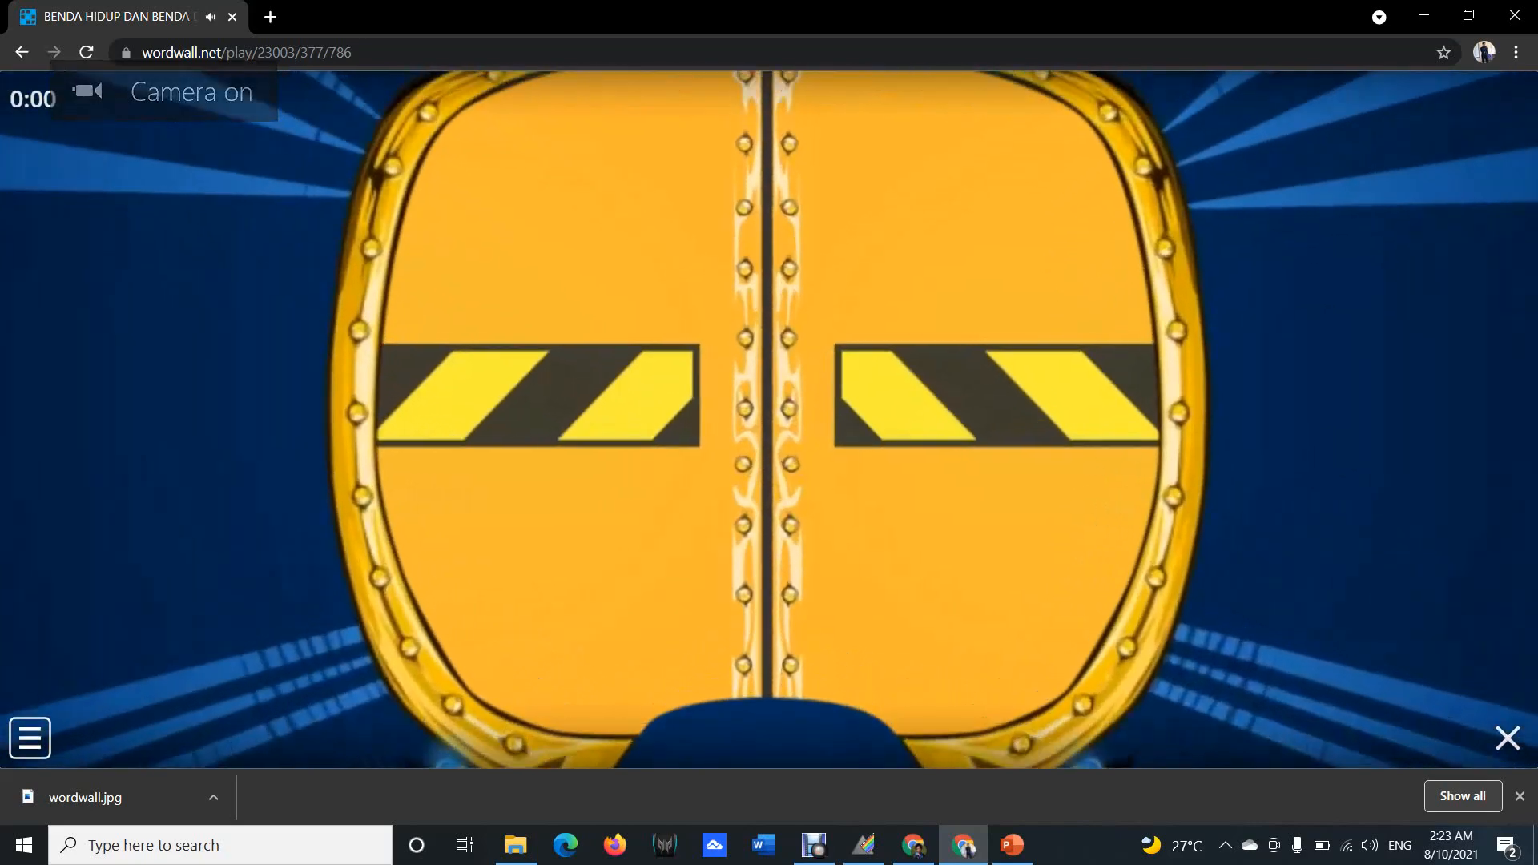
left_click(30, 738)
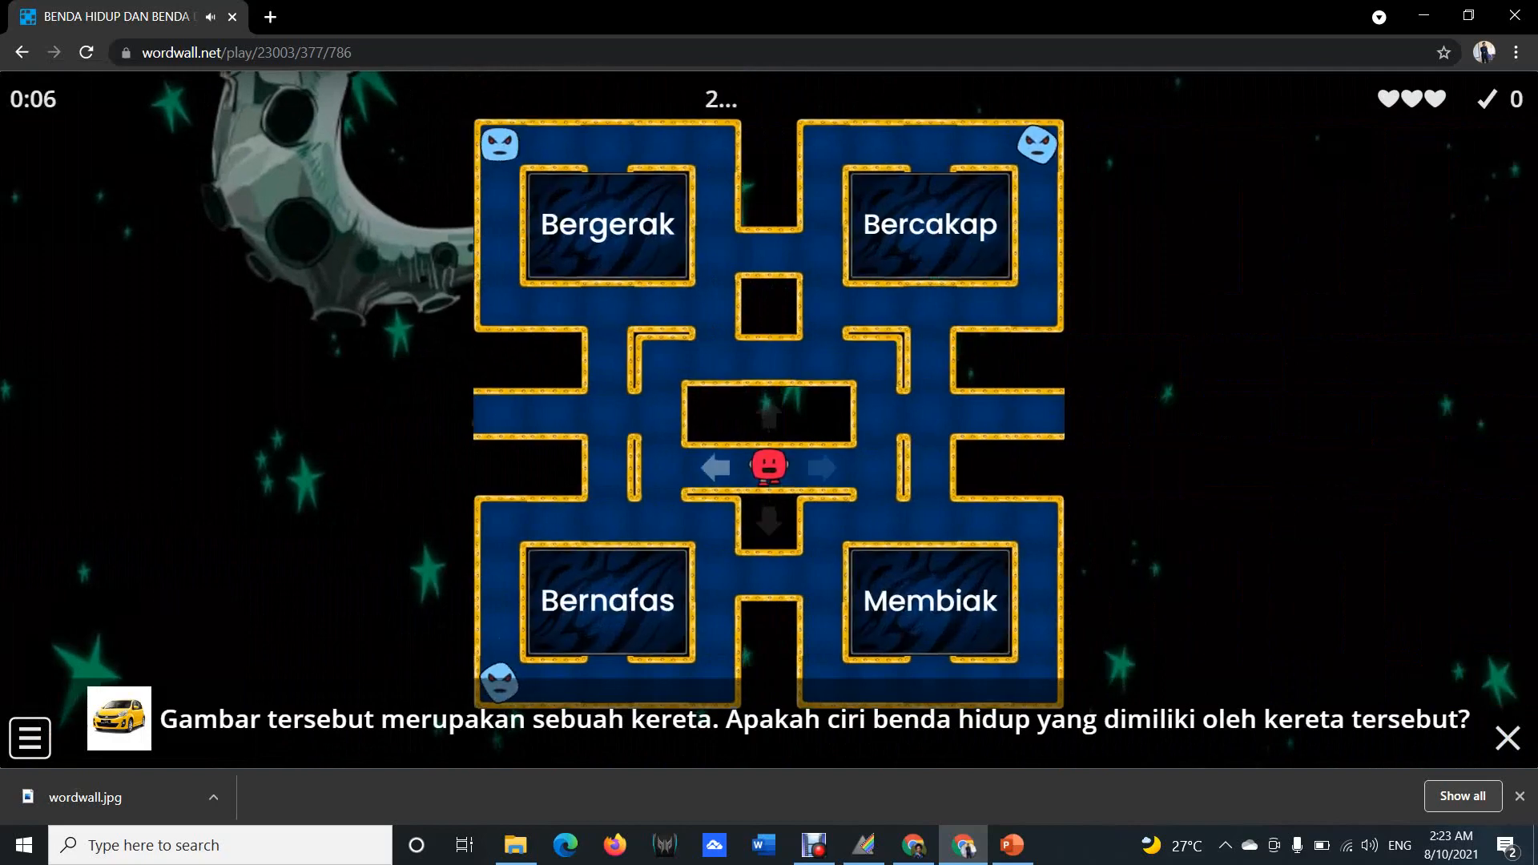
Steer the maze character into the Bercakap answer for the car question.
key("Right")
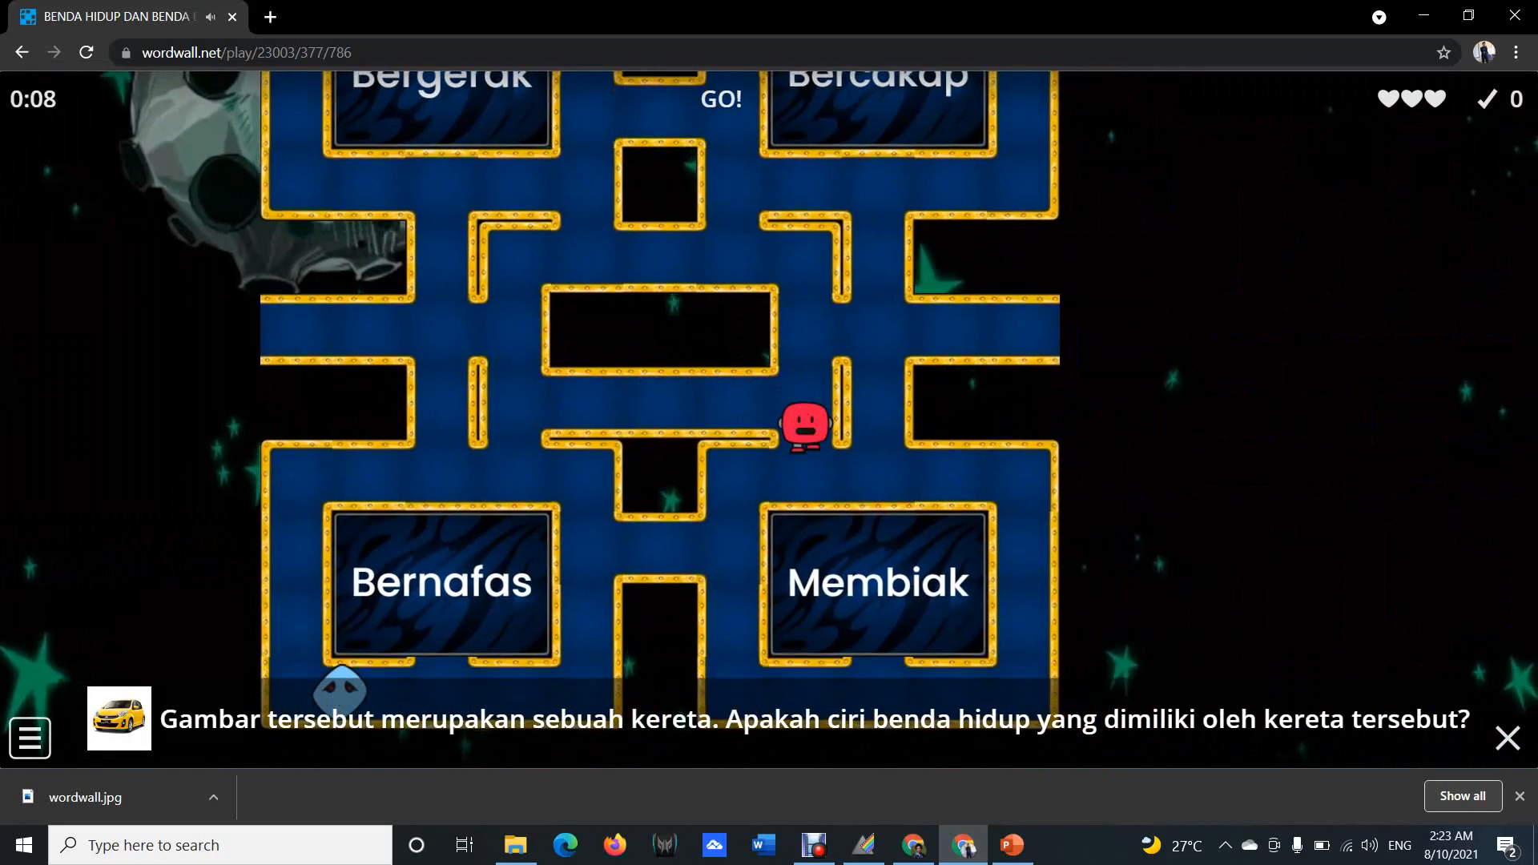
key("Up")
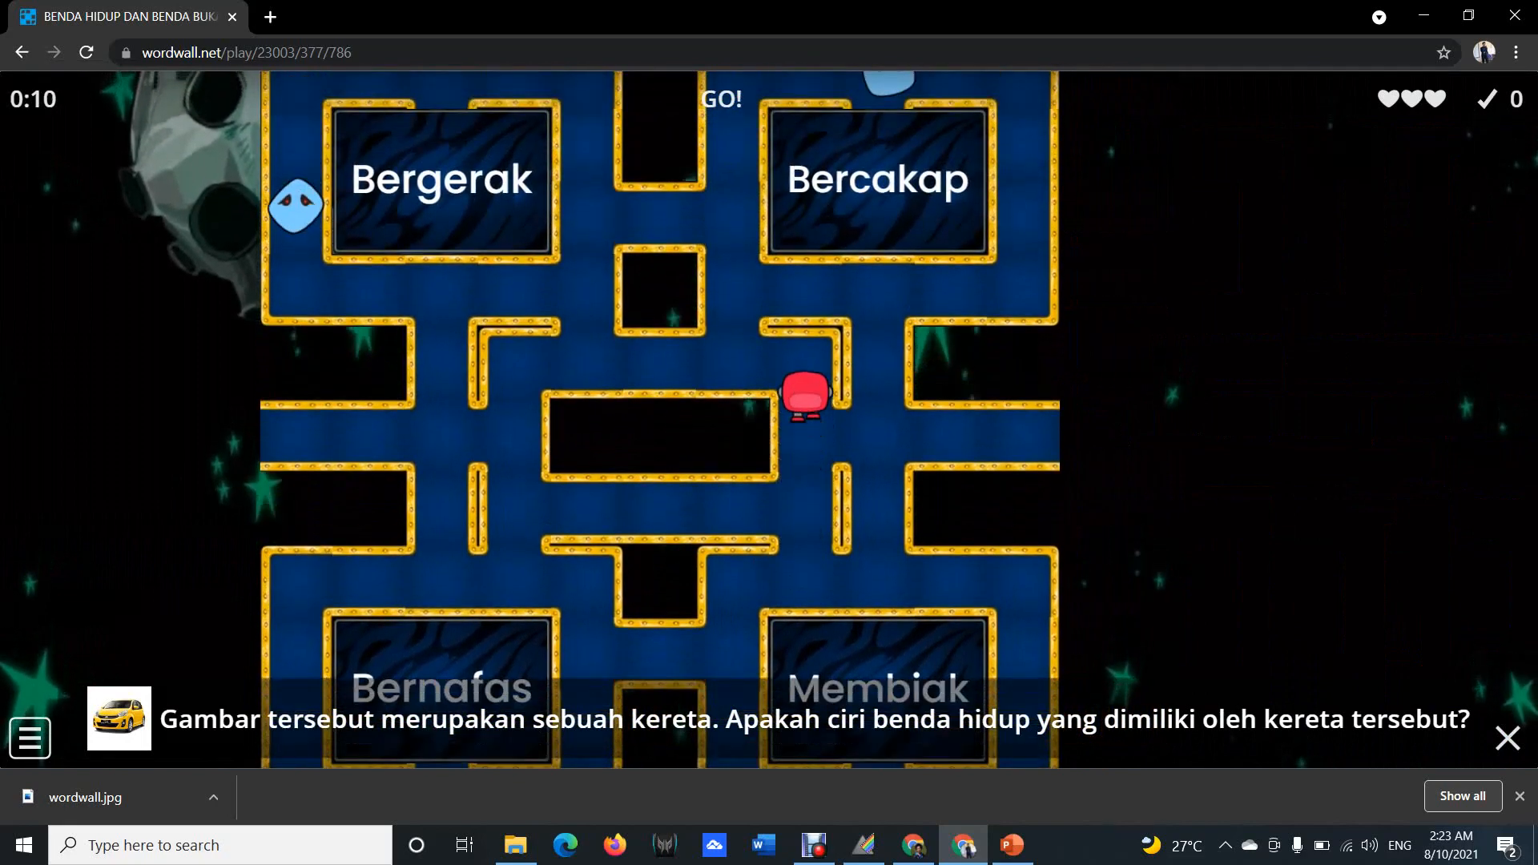
key("Left")
key("Right")
key("Left")
key("Up")
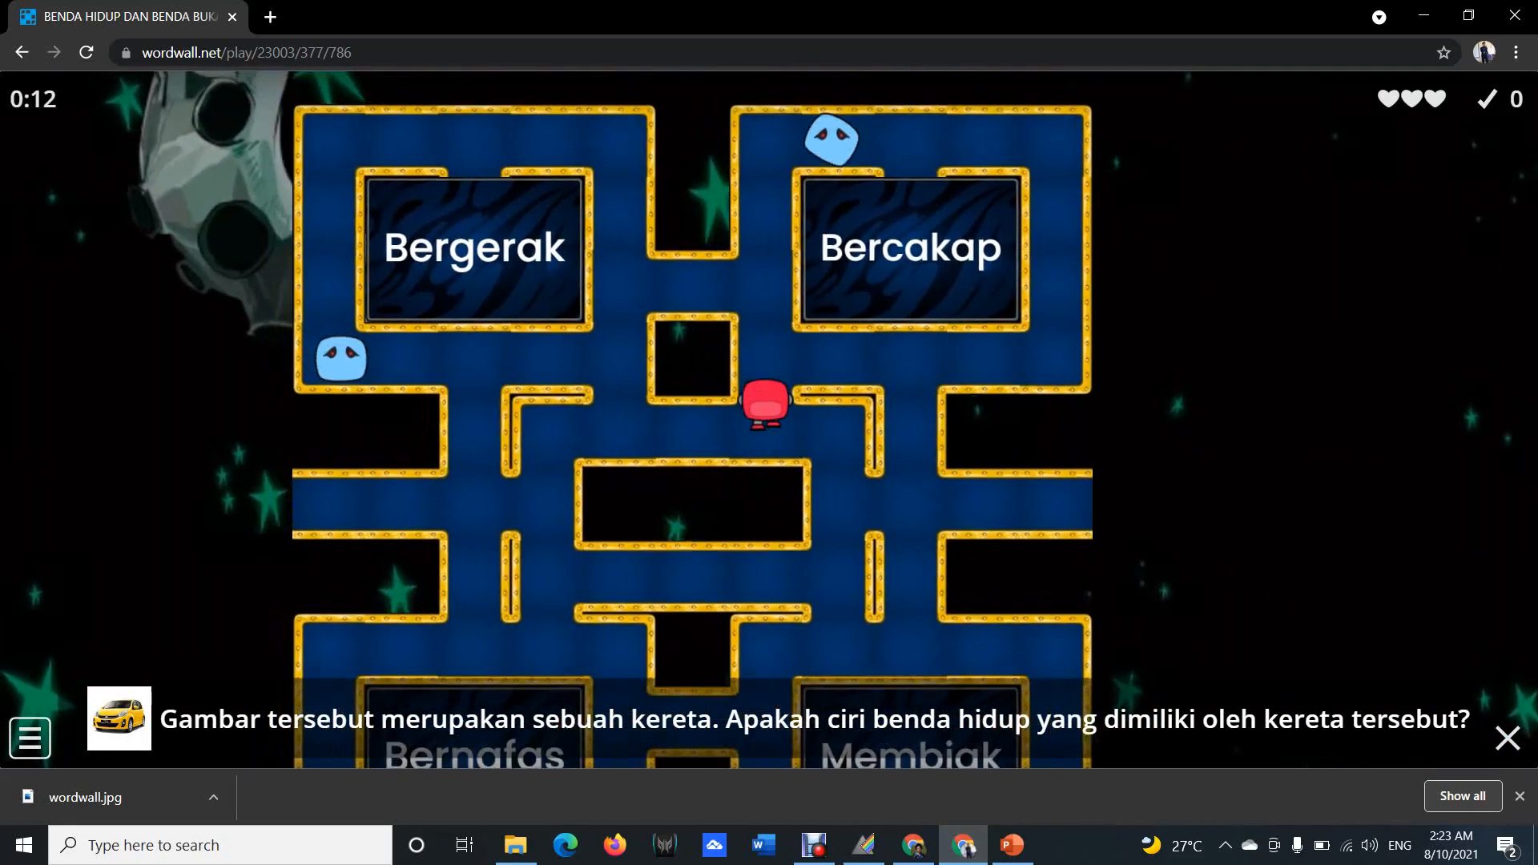
key("Right")
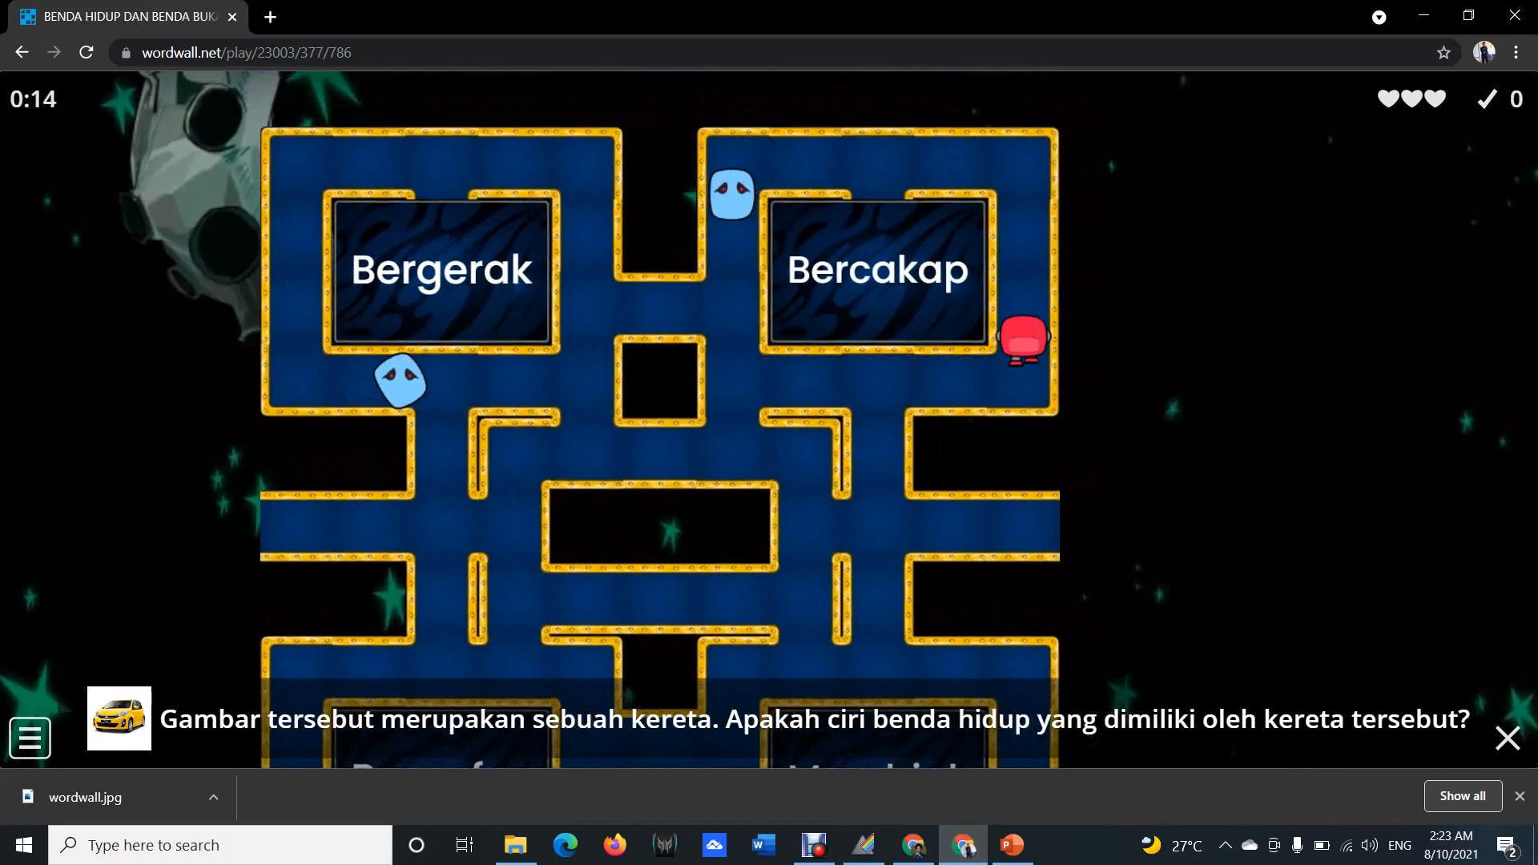
key("Left")
key("Down")
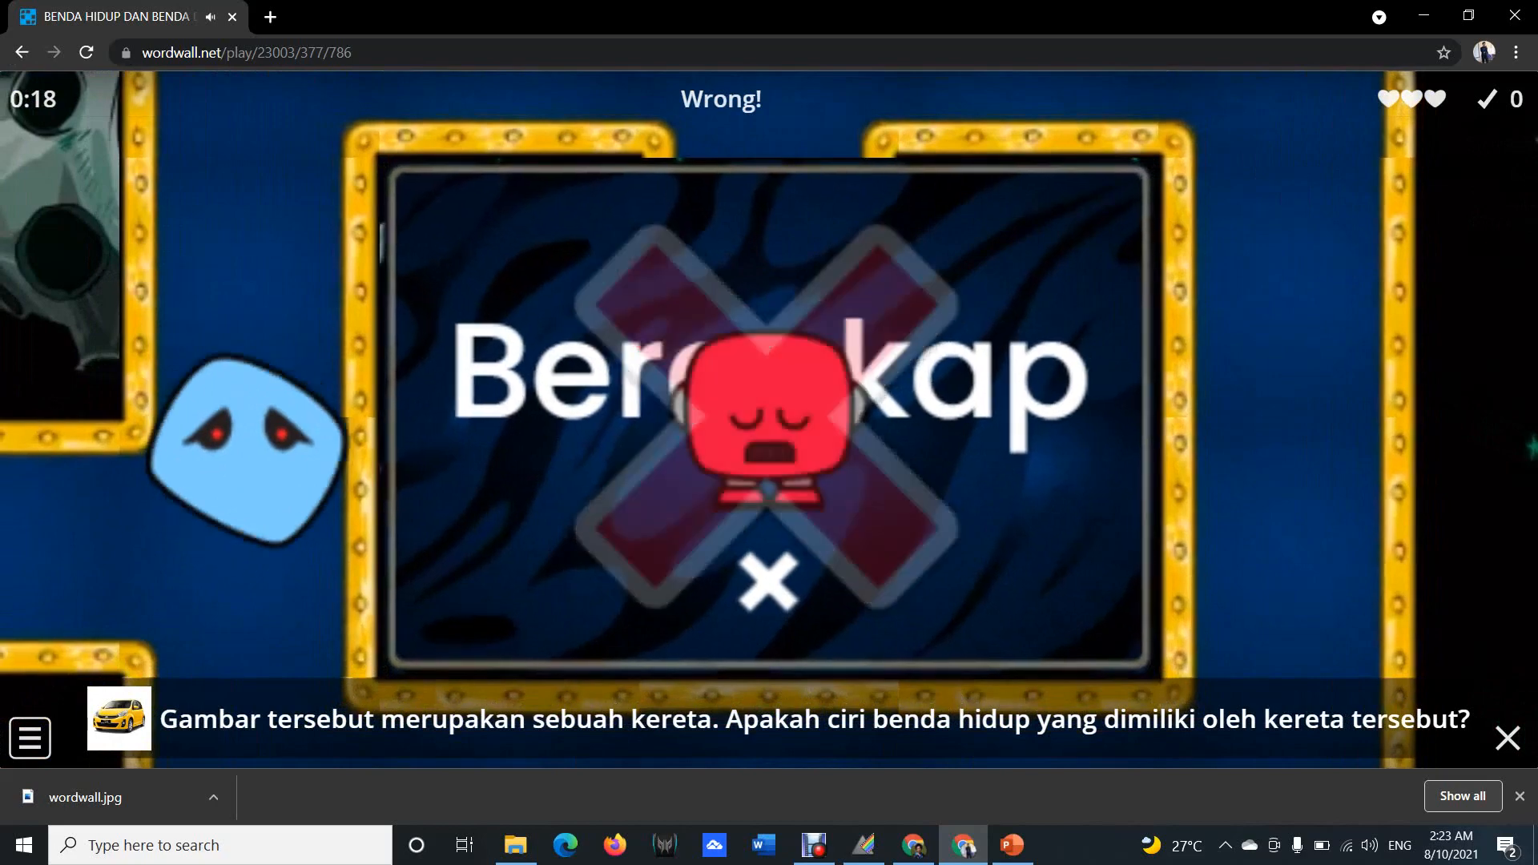
Guide the maze character out of the Bercakap box and into the Membiak answer for the car question.
key("Right")
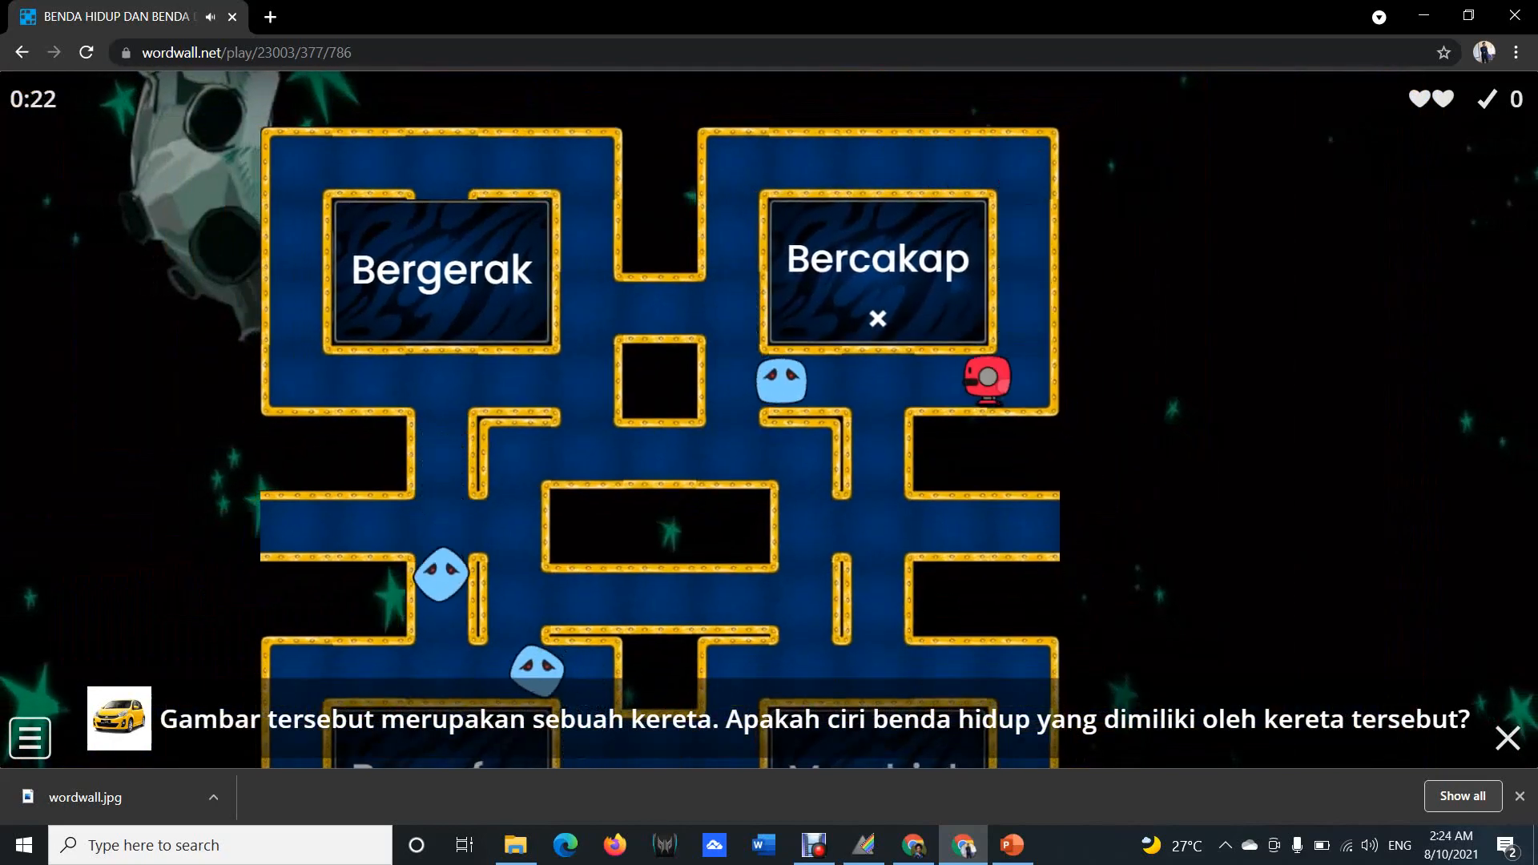
key("Down")
key("Left")
key("Down")
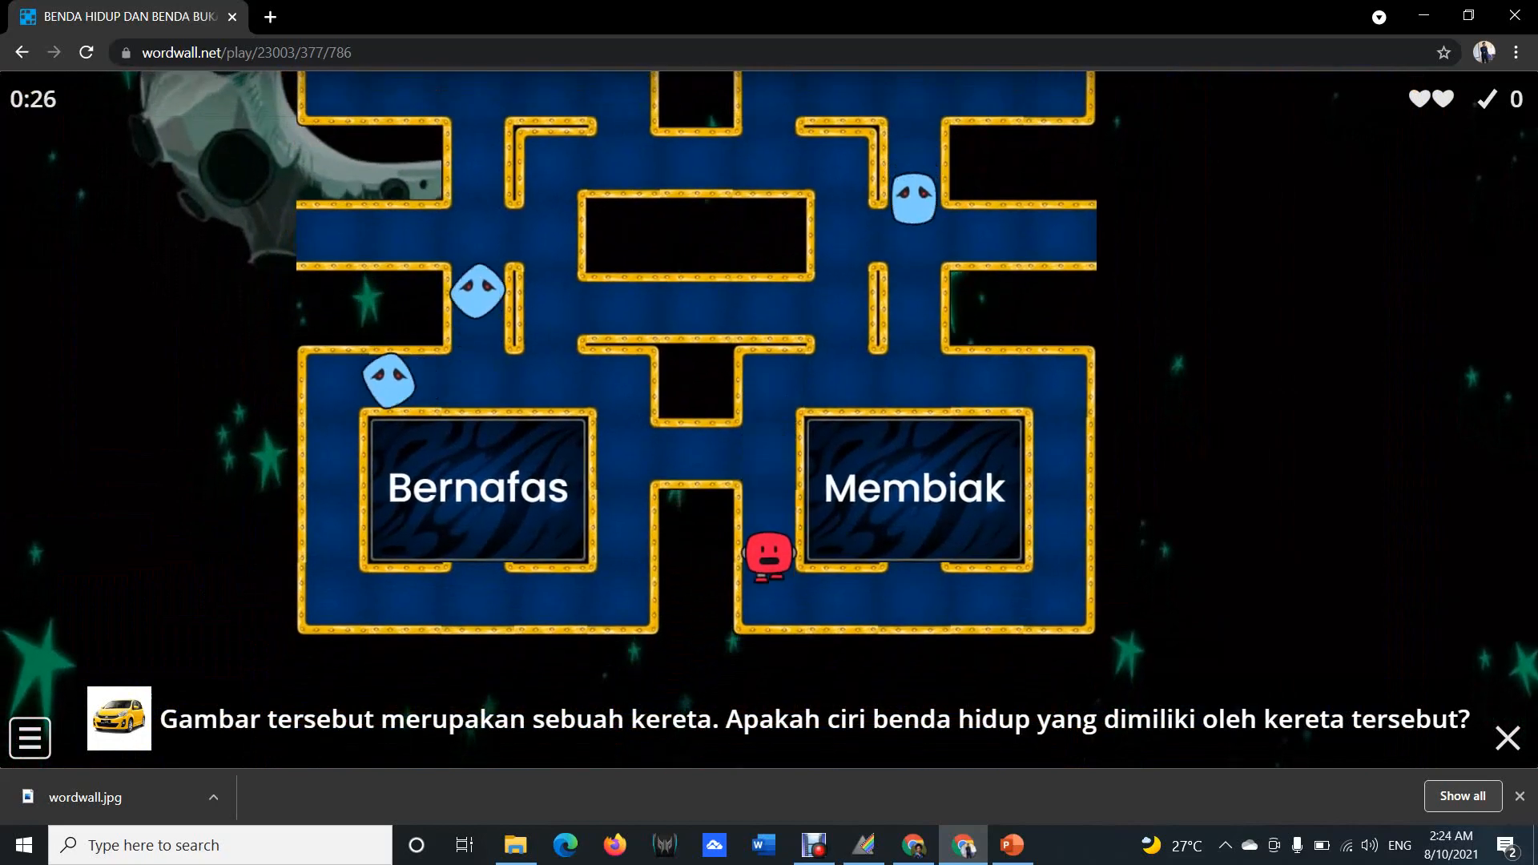
key("Right")
key("Up")
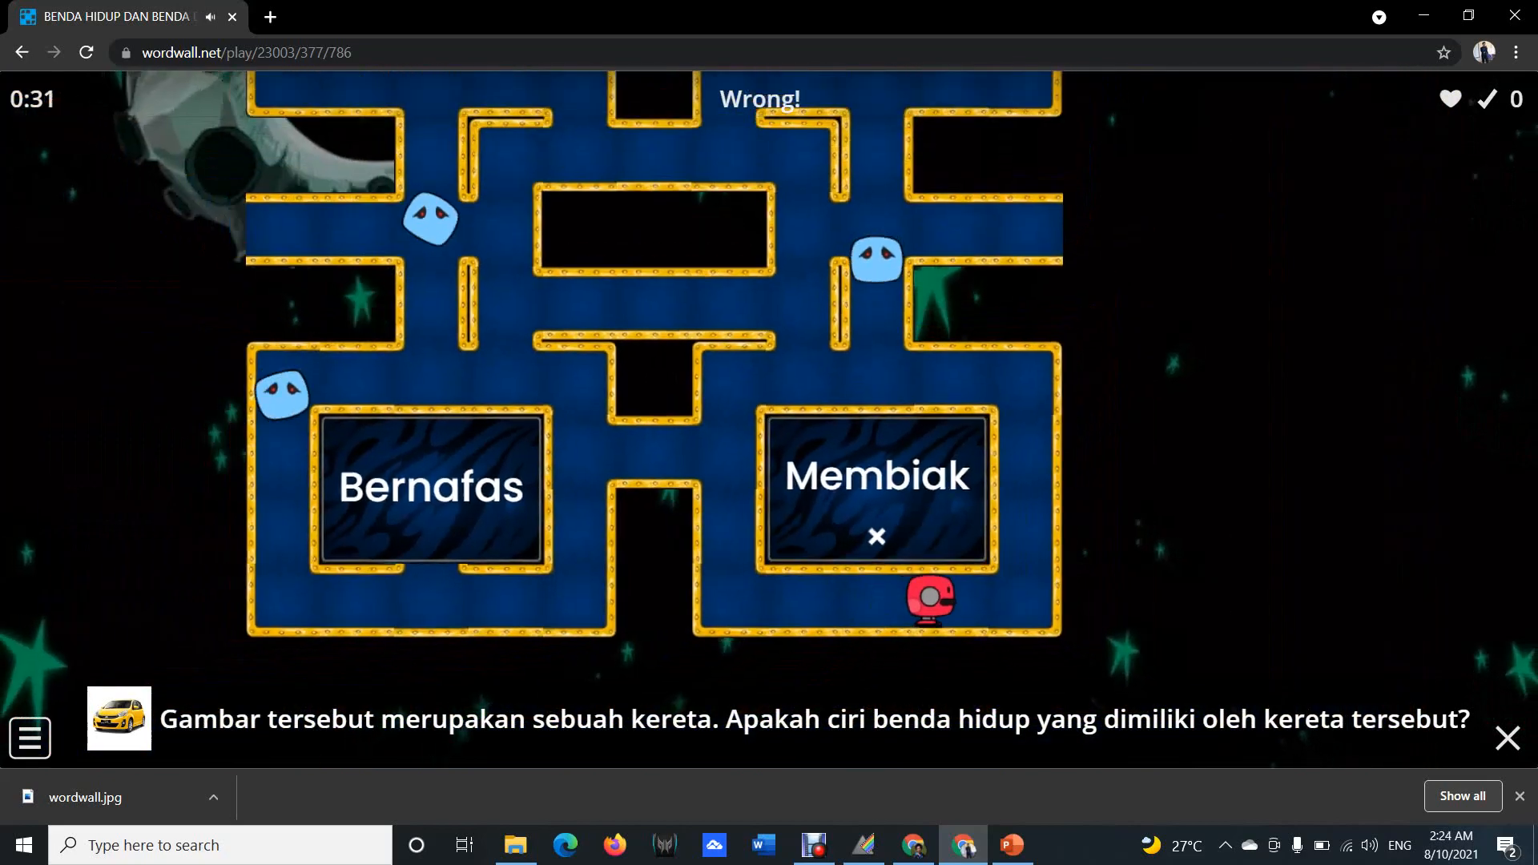
Steer the maze character around the enemies and into the Bergerak answer for the car question.
key("Up")
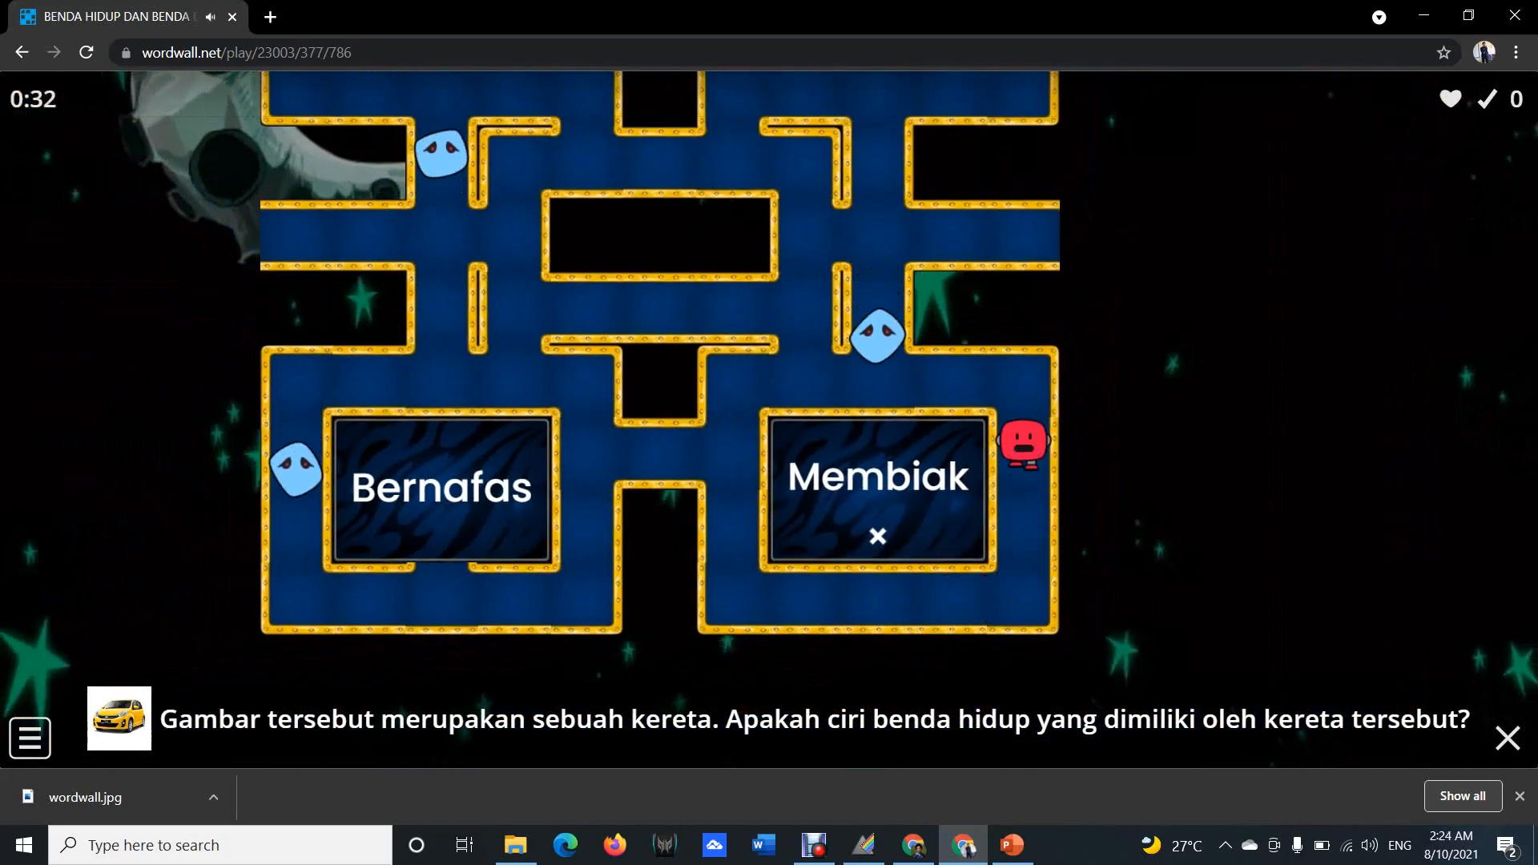
key("Left")
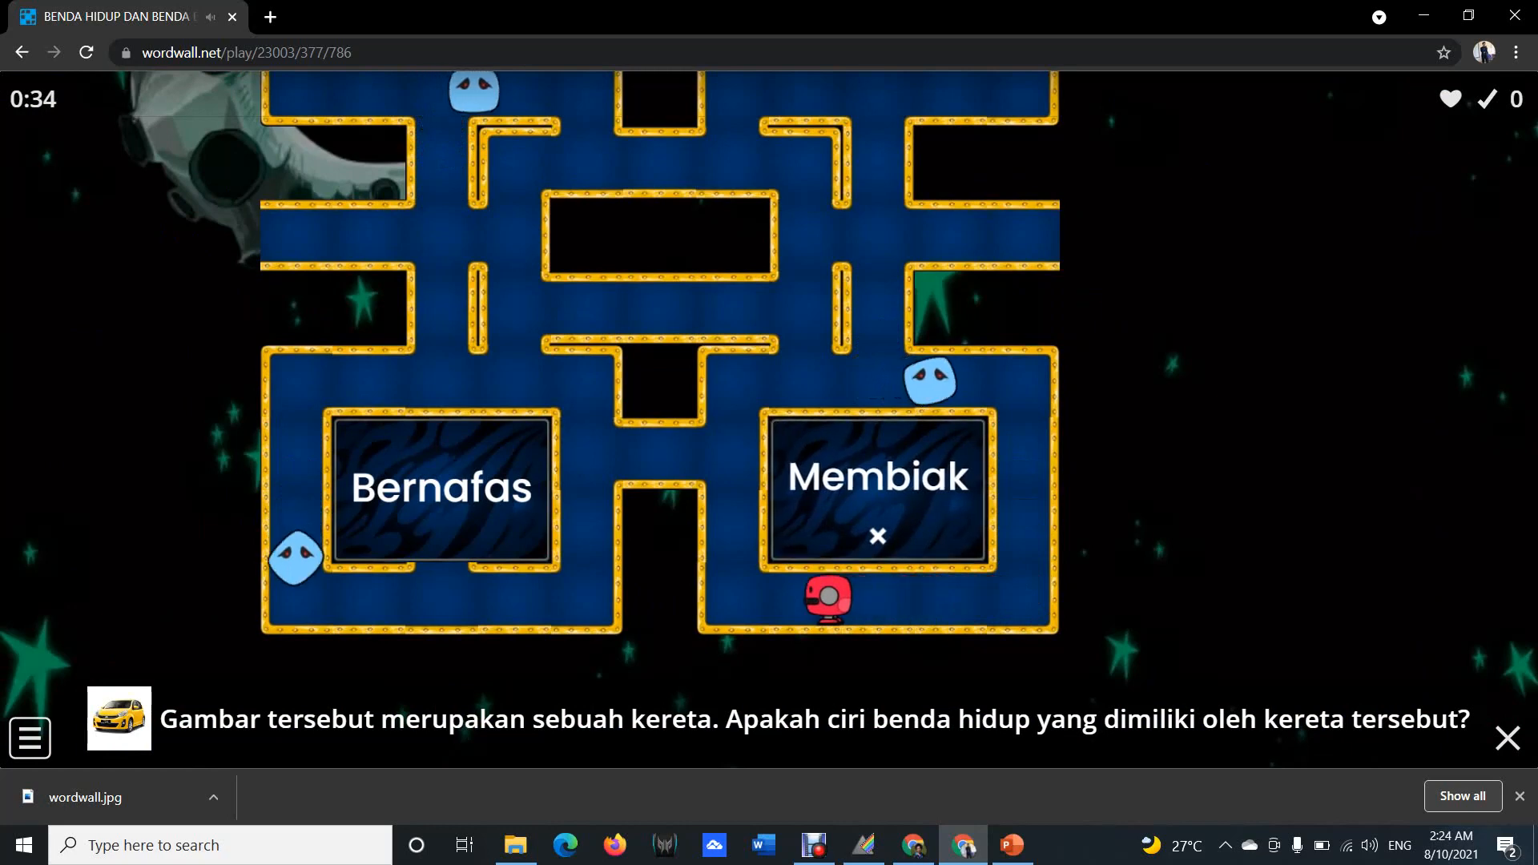
key("Up")
key("Left")
key("Left")
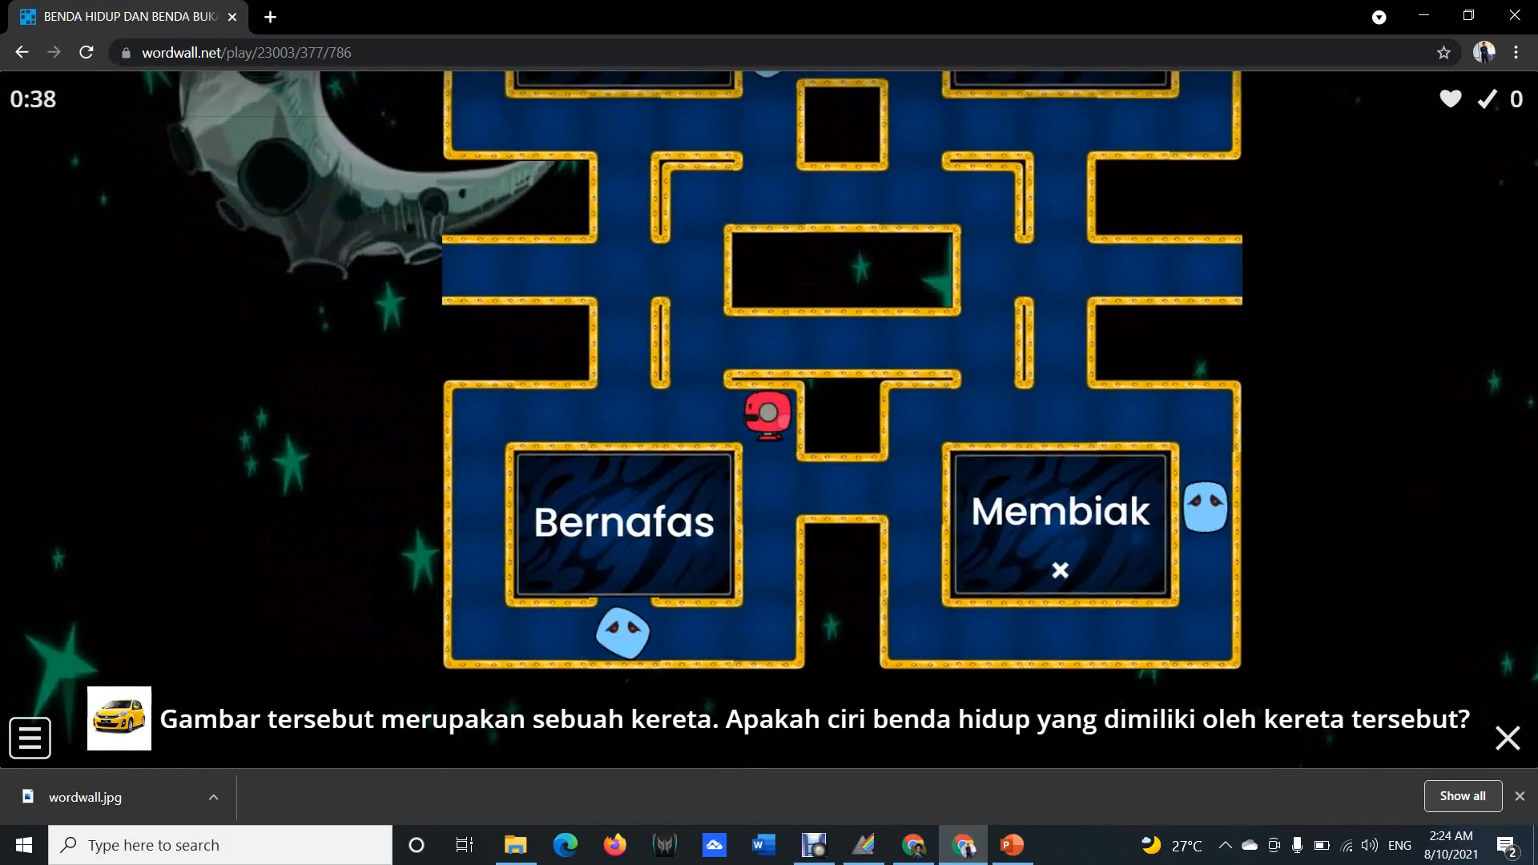
key("Up")
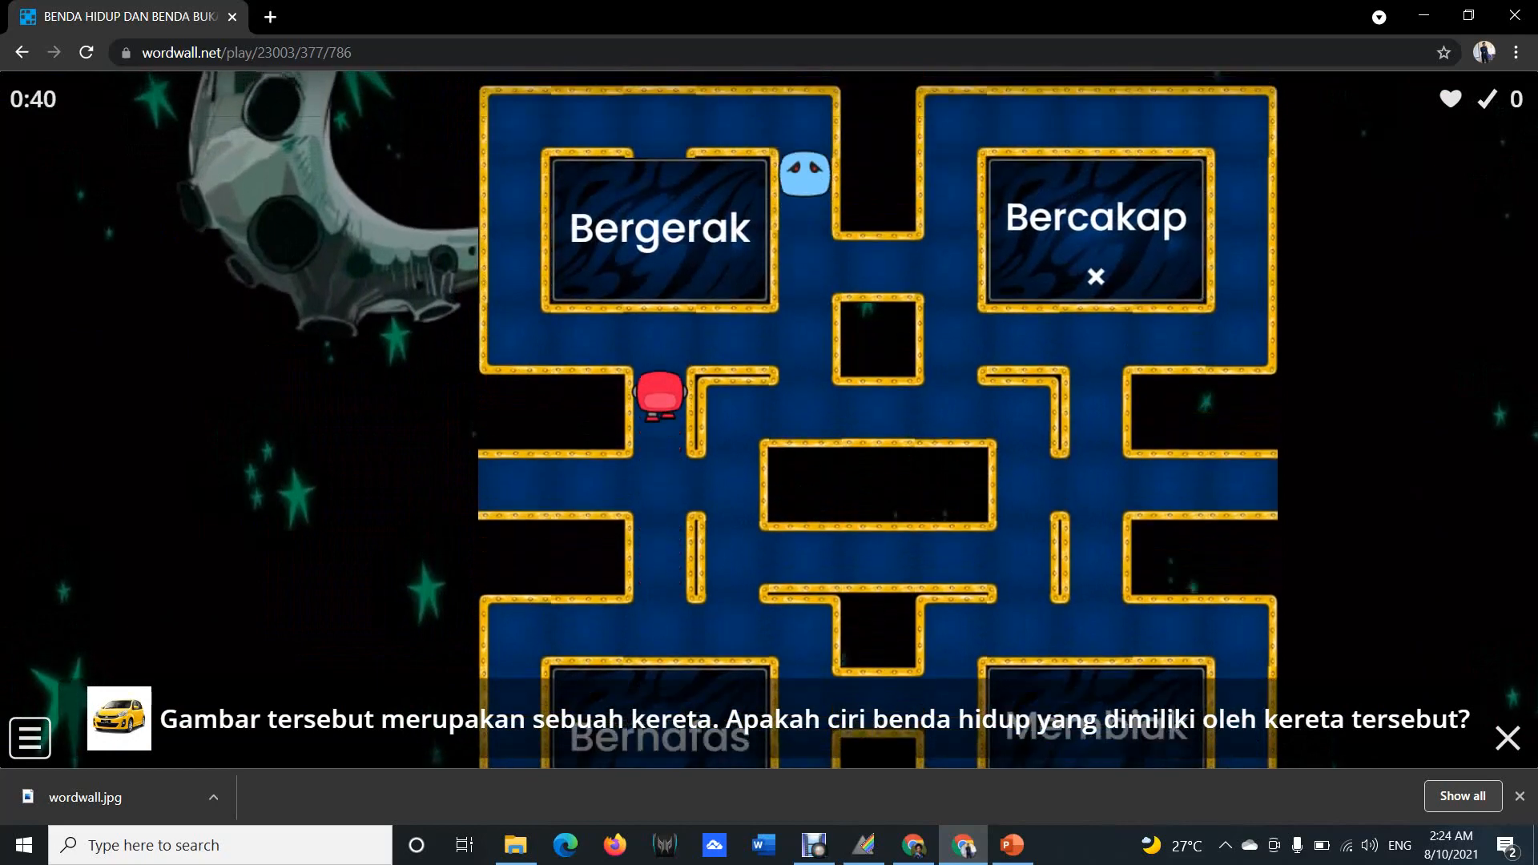
key("Right")
key("Up")
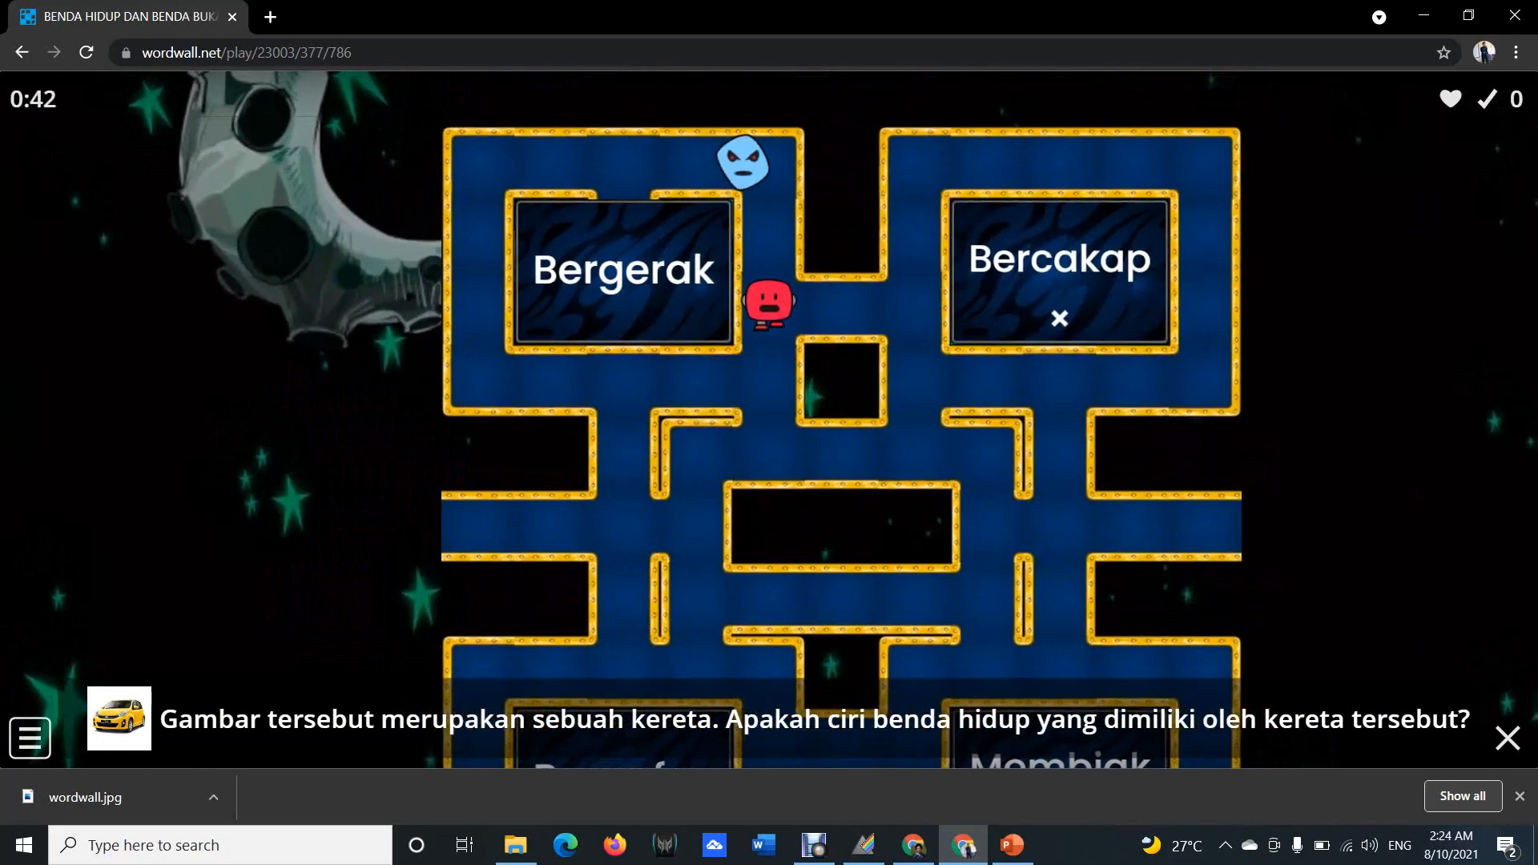
key("Left")
key("Right")
key("Up")
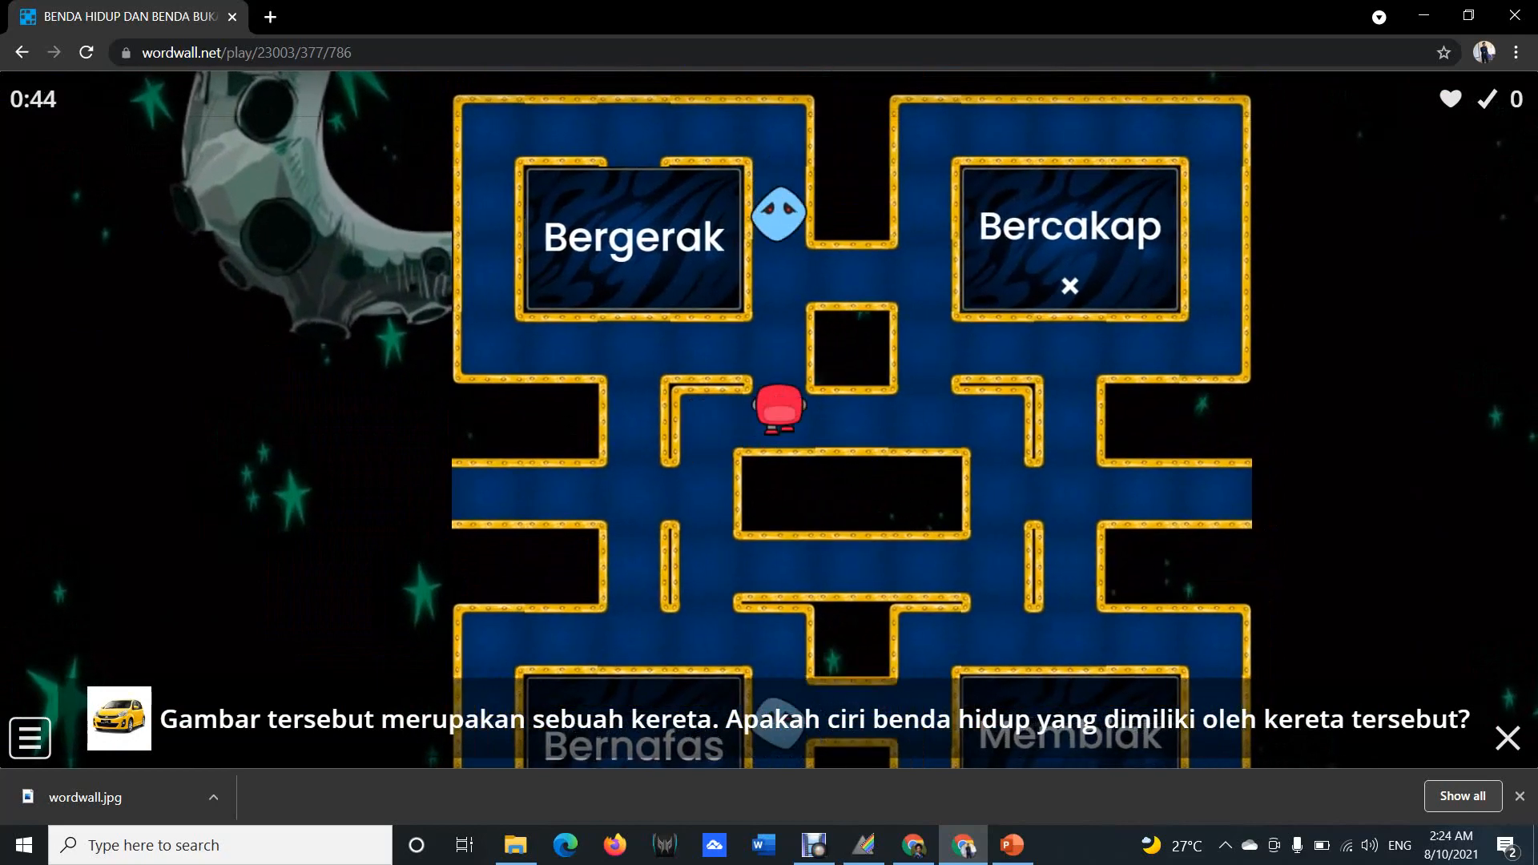
key("Left")
key("Up")
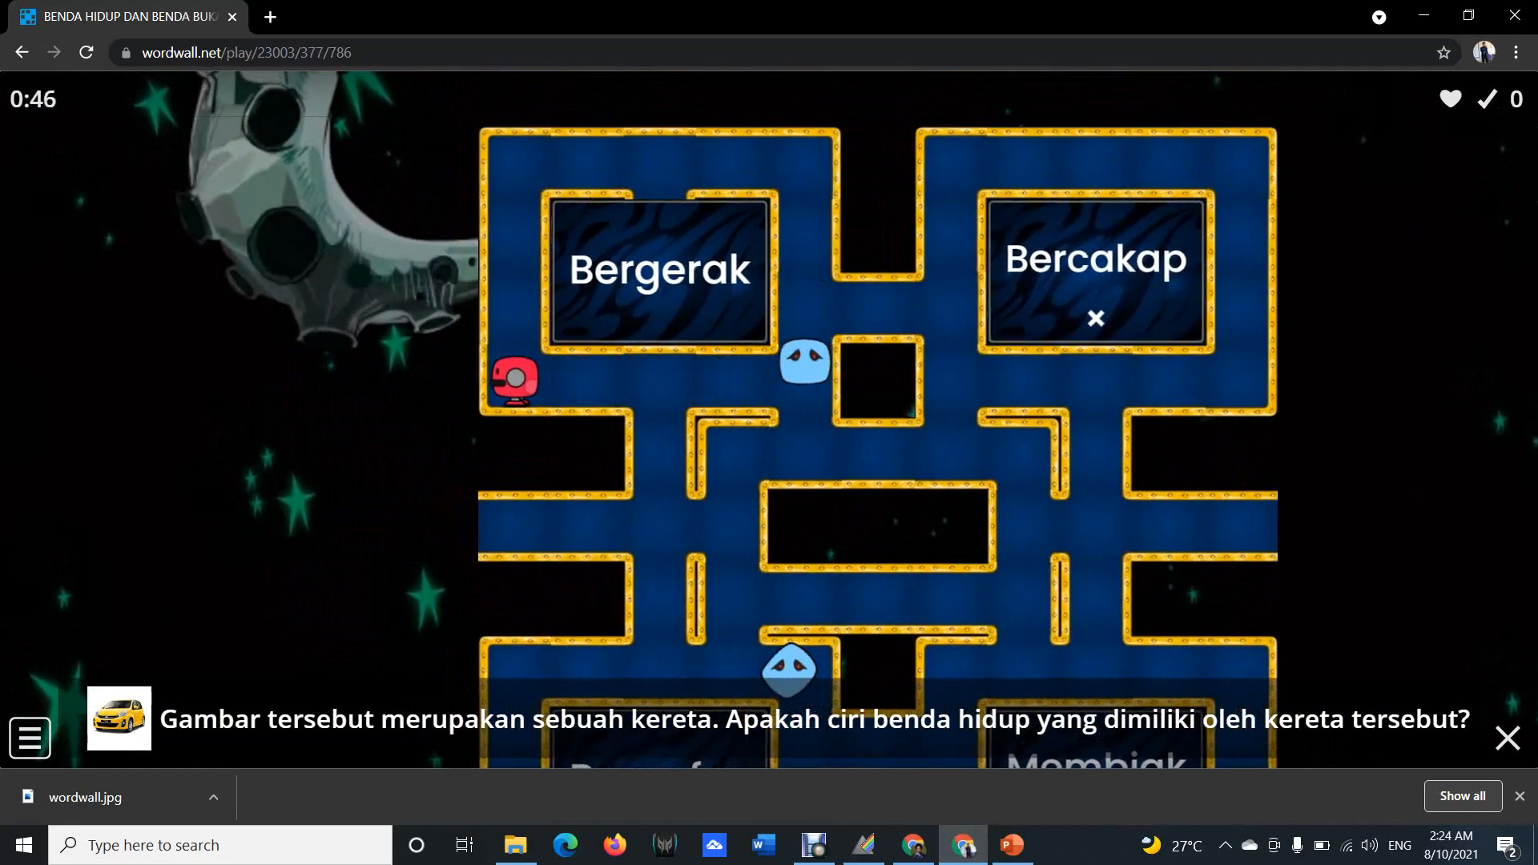
key("Right")
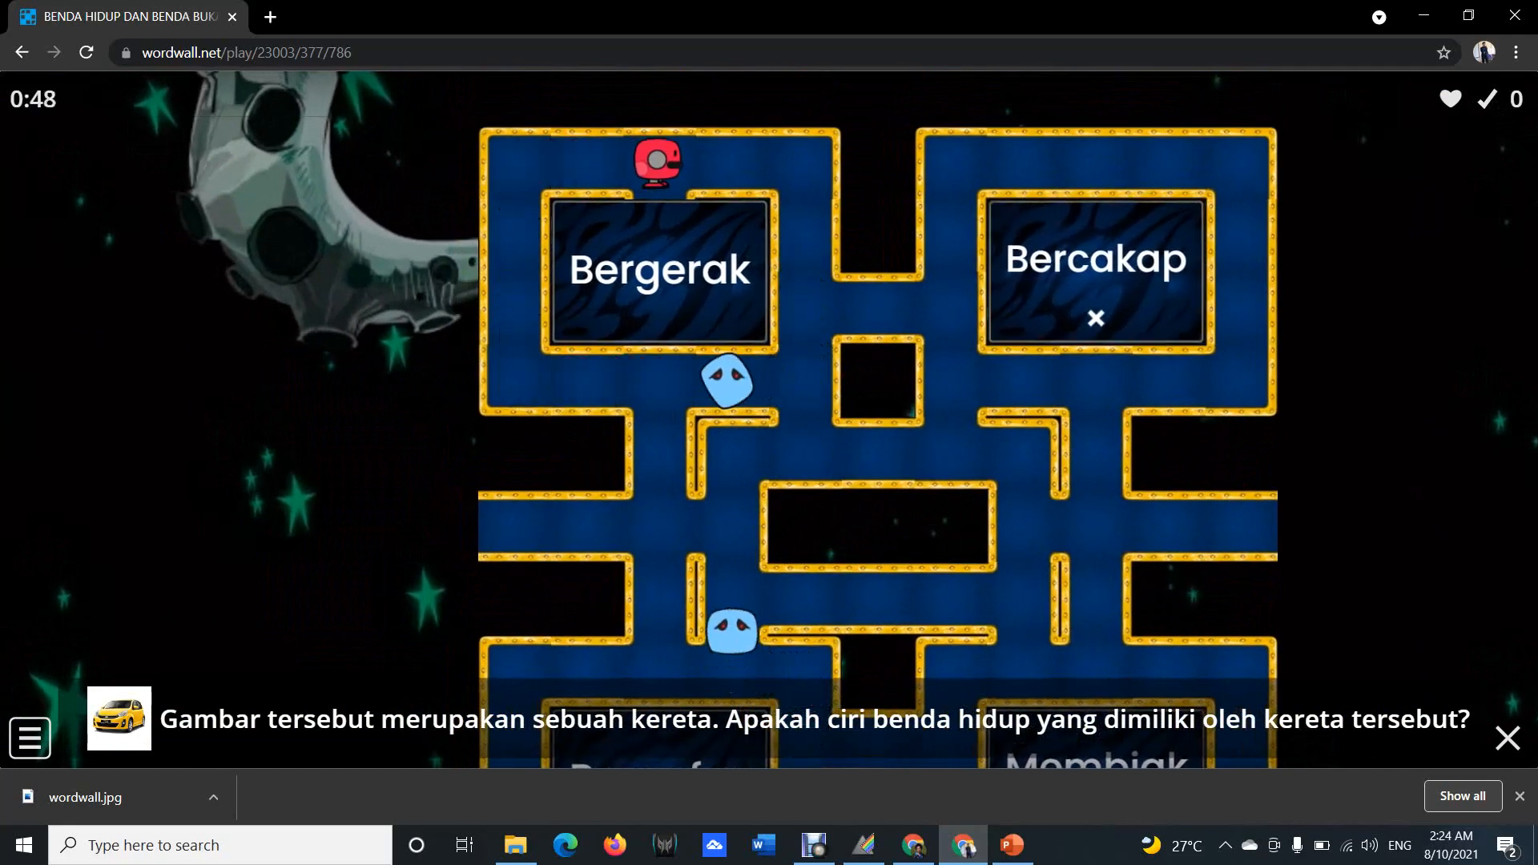
key("Down")
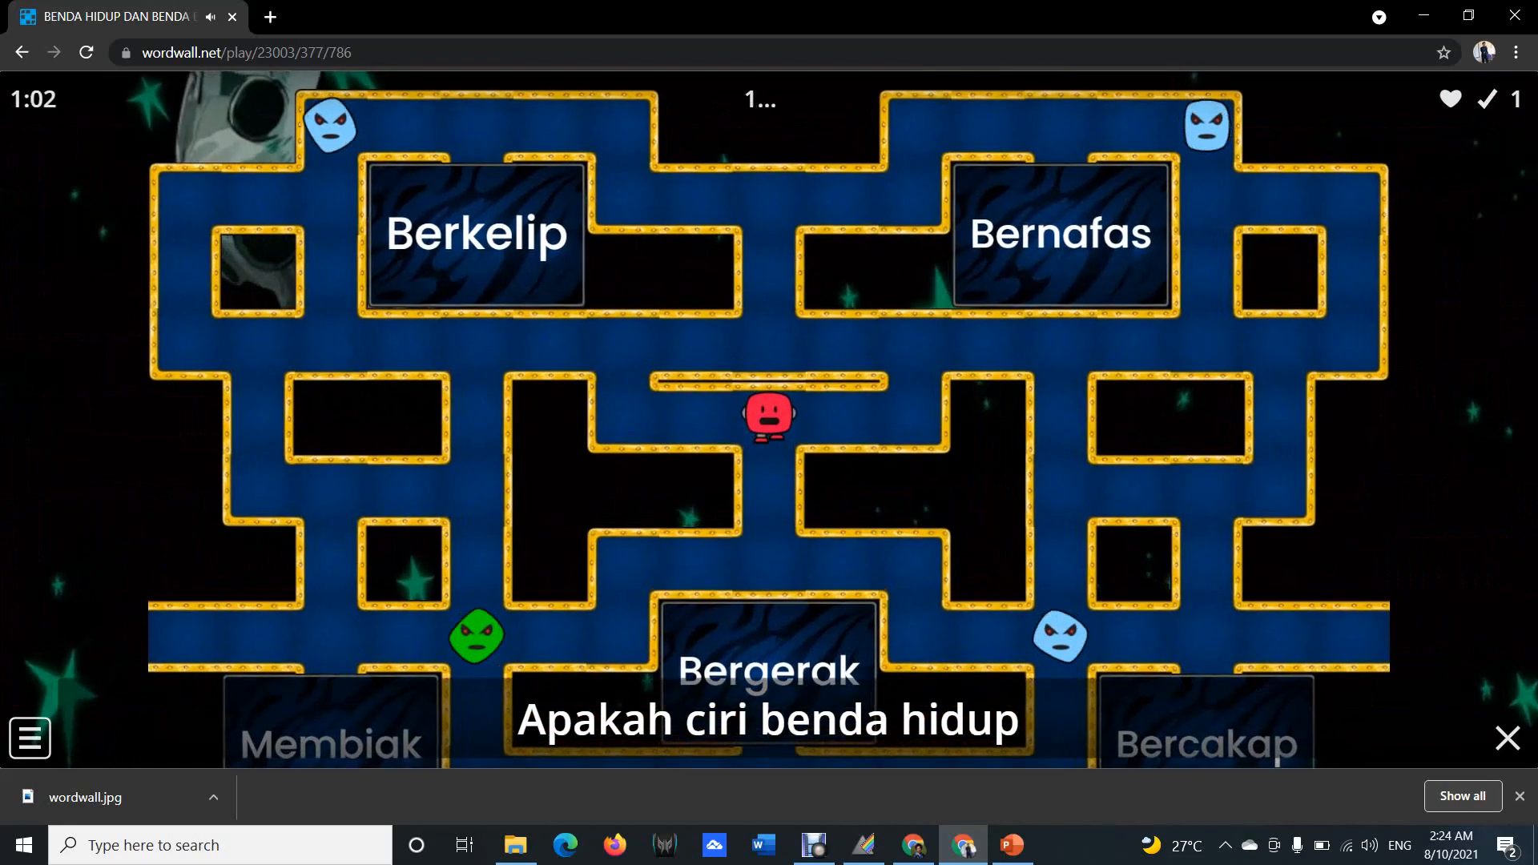
Answer the second question by steering the maze character into the Bernafas box to complete the game.
key("Up")
key("Left")
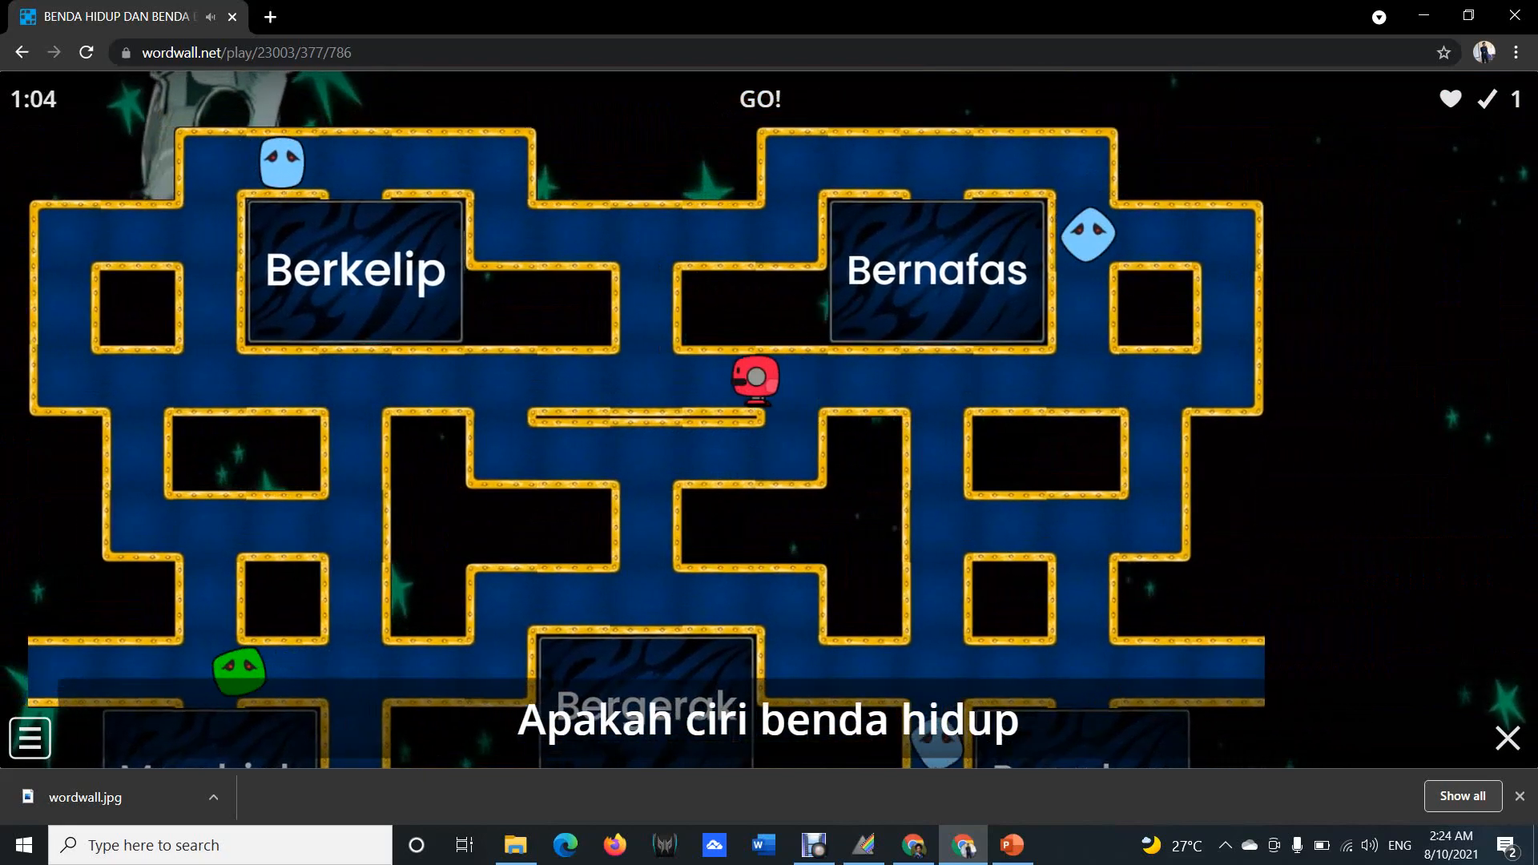
key("Up")
key("Right")
key("Up")
key("Right")
key("Down")
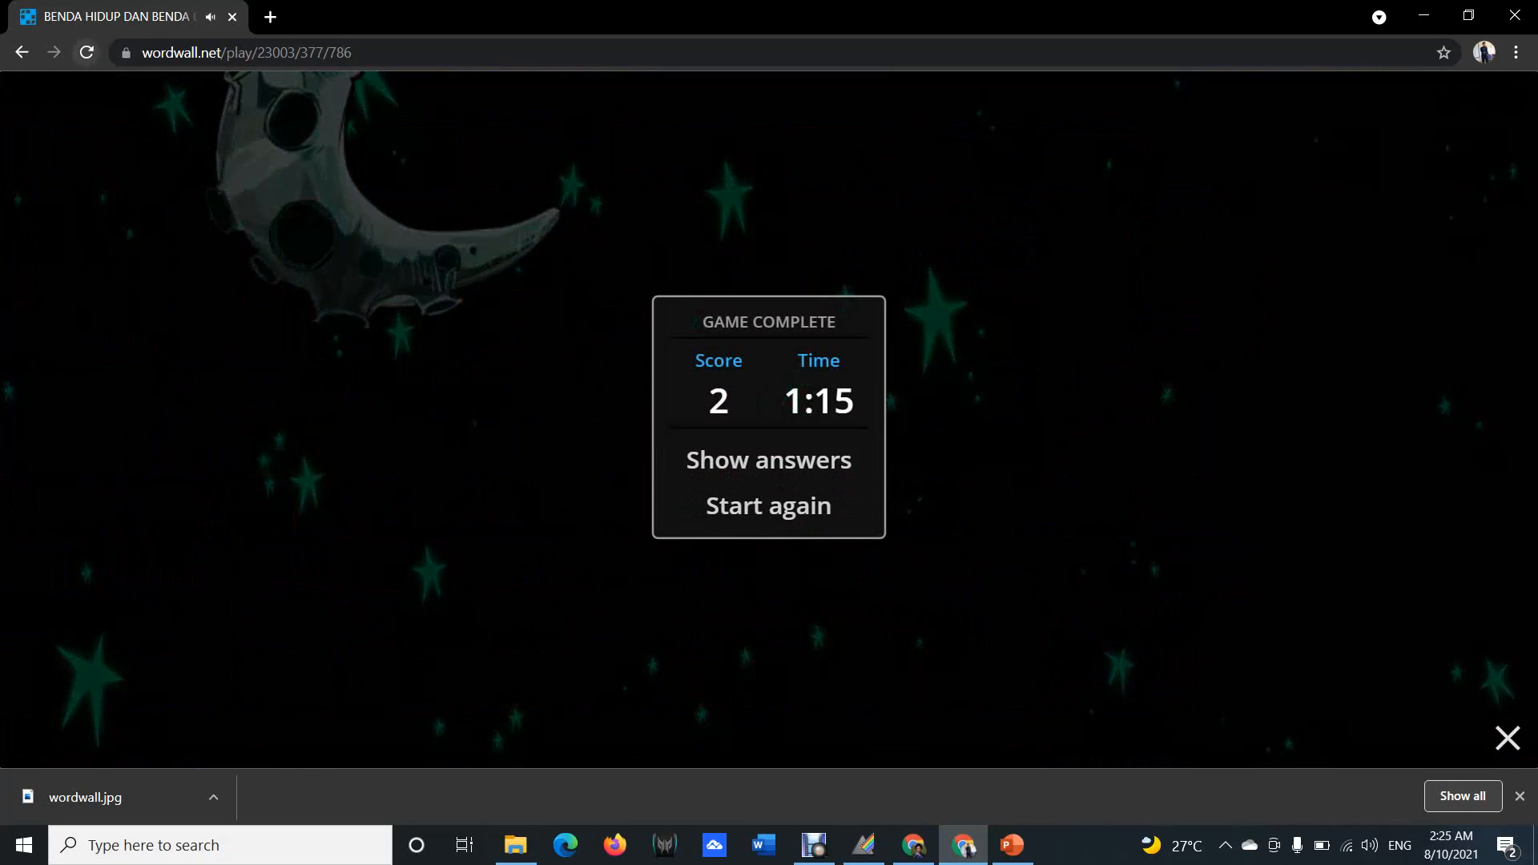
Reload the assignment page, enter a second student's name and start the Maze chase game.
left_click(87, 53)
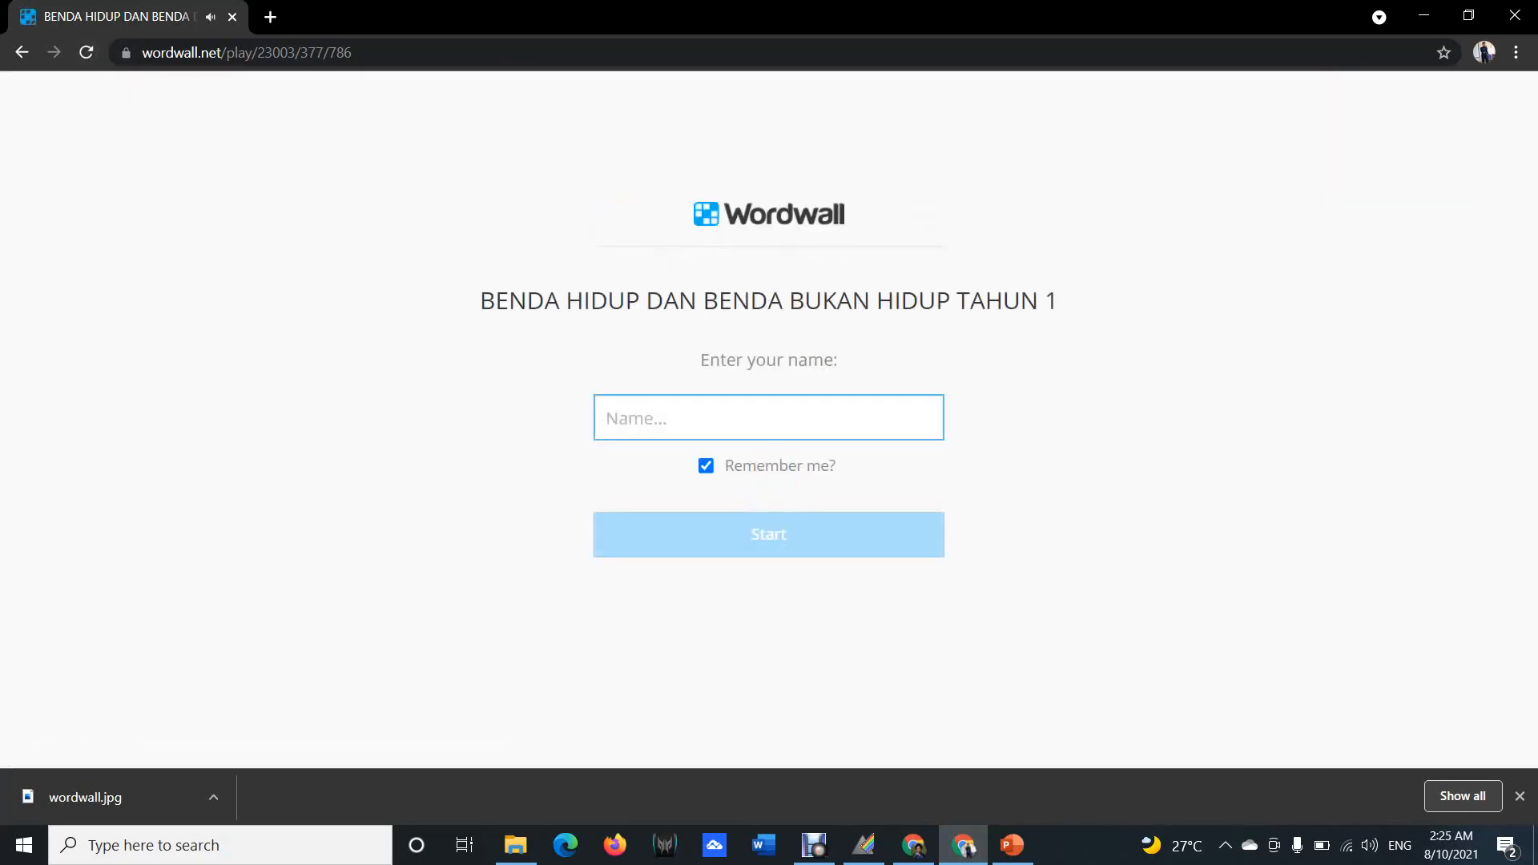
type("SAFURA")
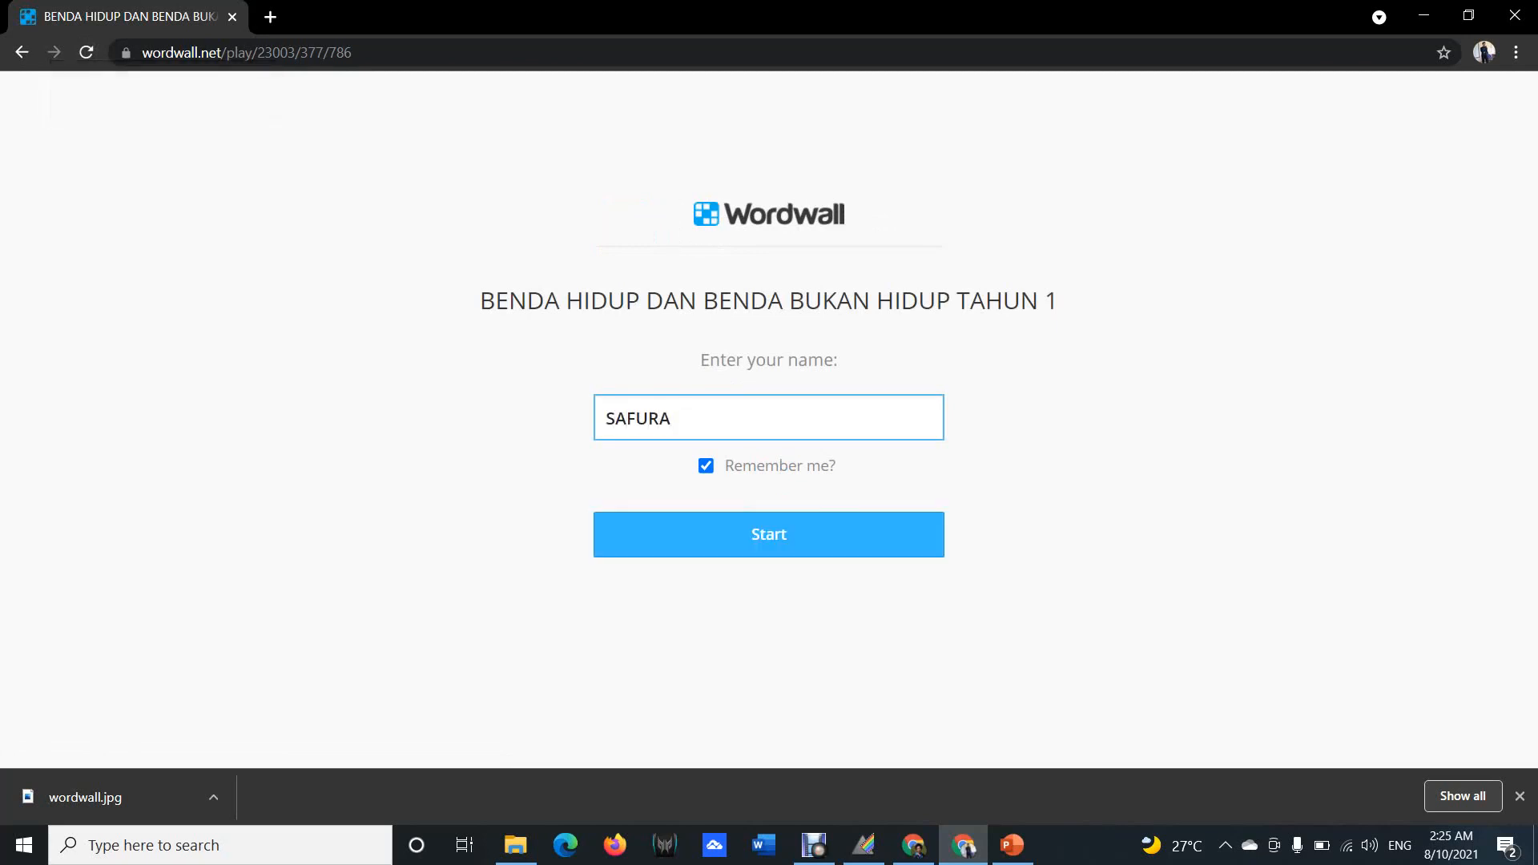
key("Return")
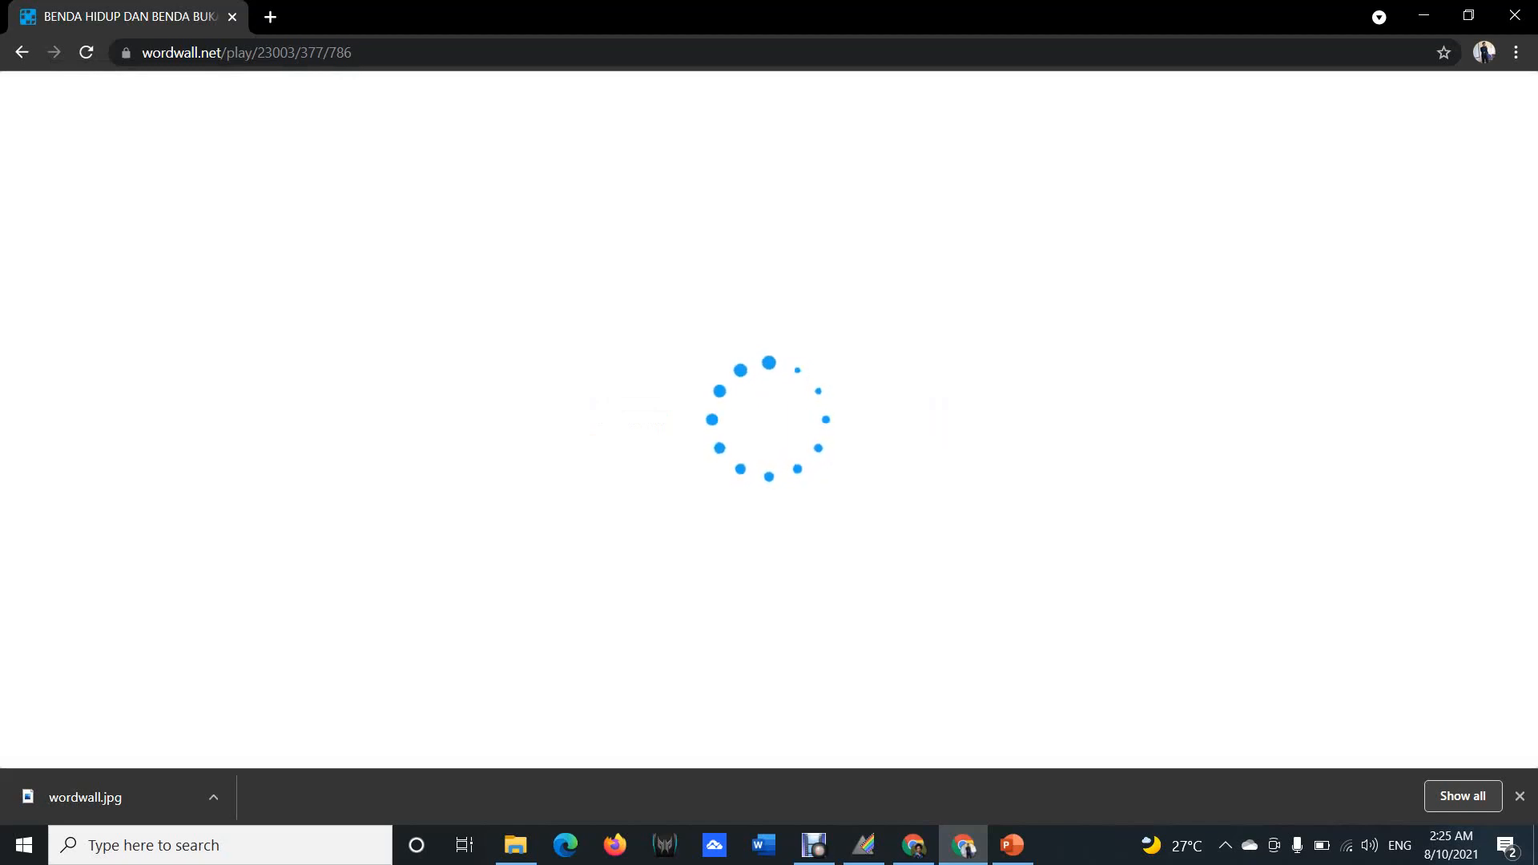
key("Return")
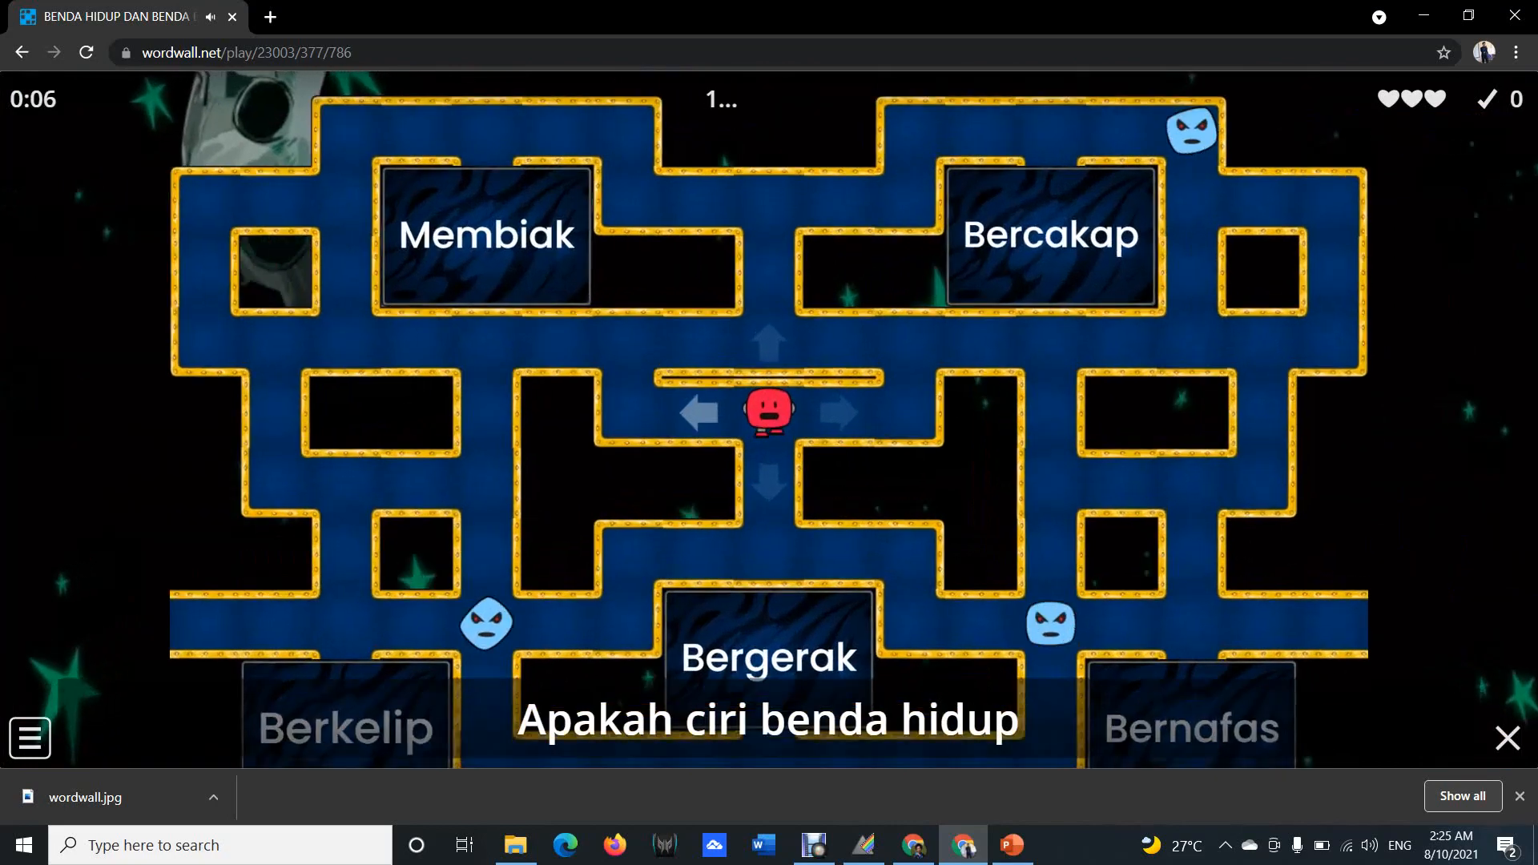
Steer the maze character into the Membiak answer for the question on characteristics of living things.
key("Down")
key("Up")
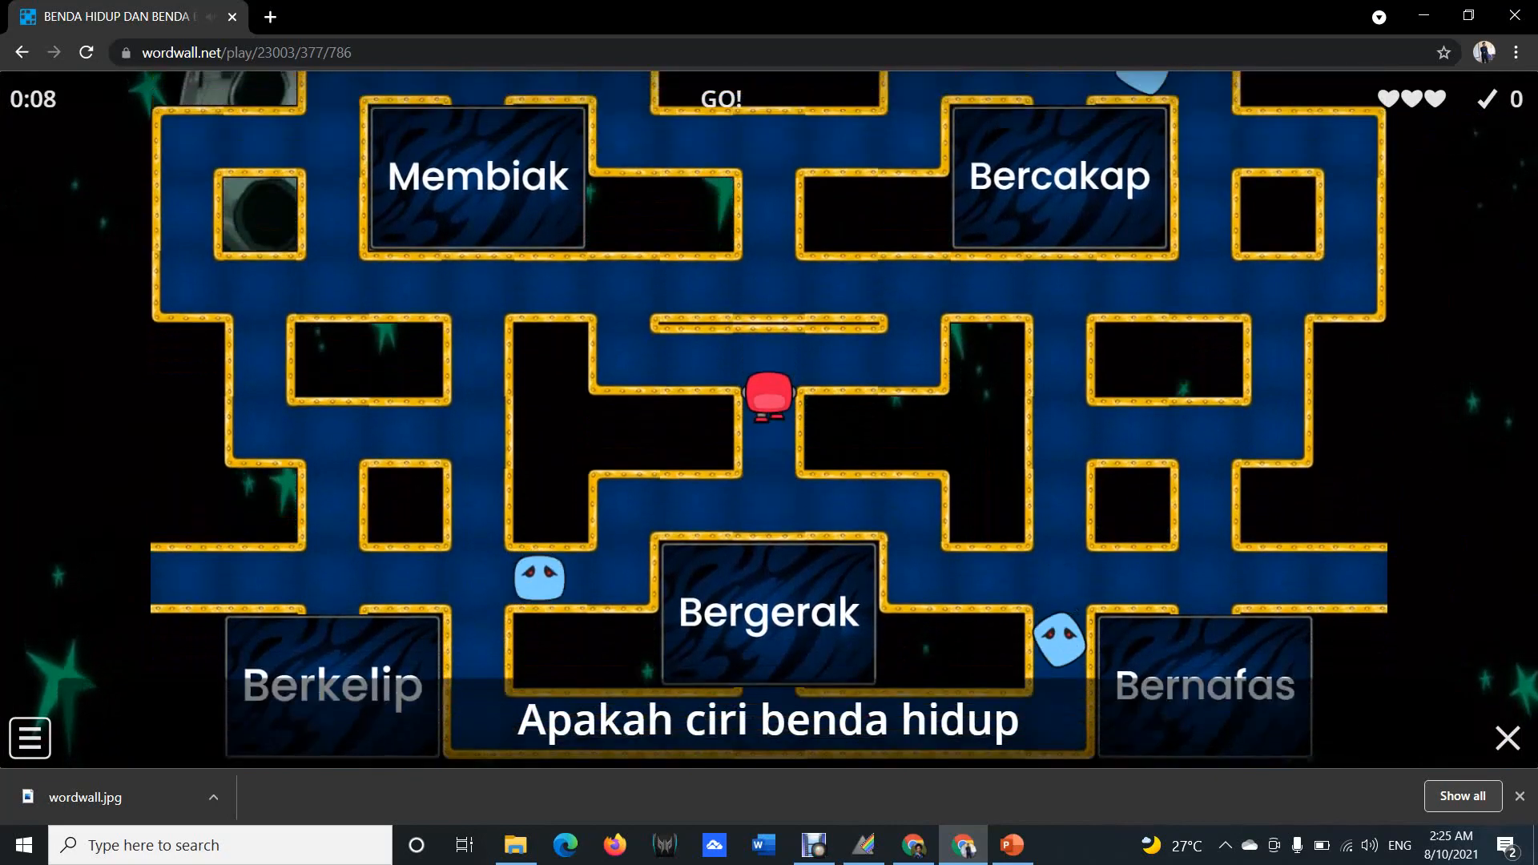
key("Left")
key("Up")
key("Left")
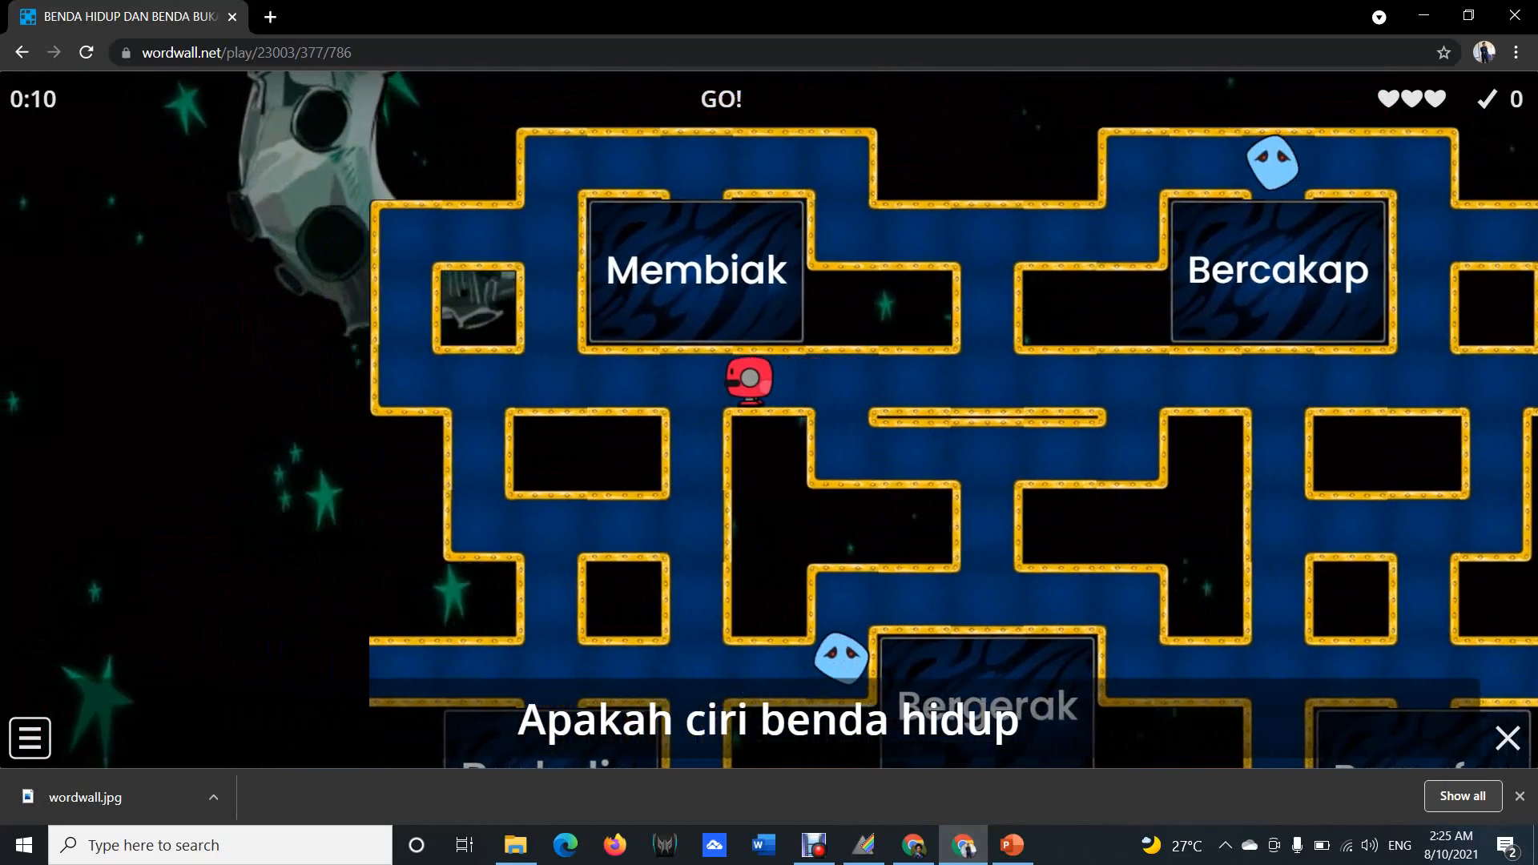
key("Up")
key("Right")
key("Down")
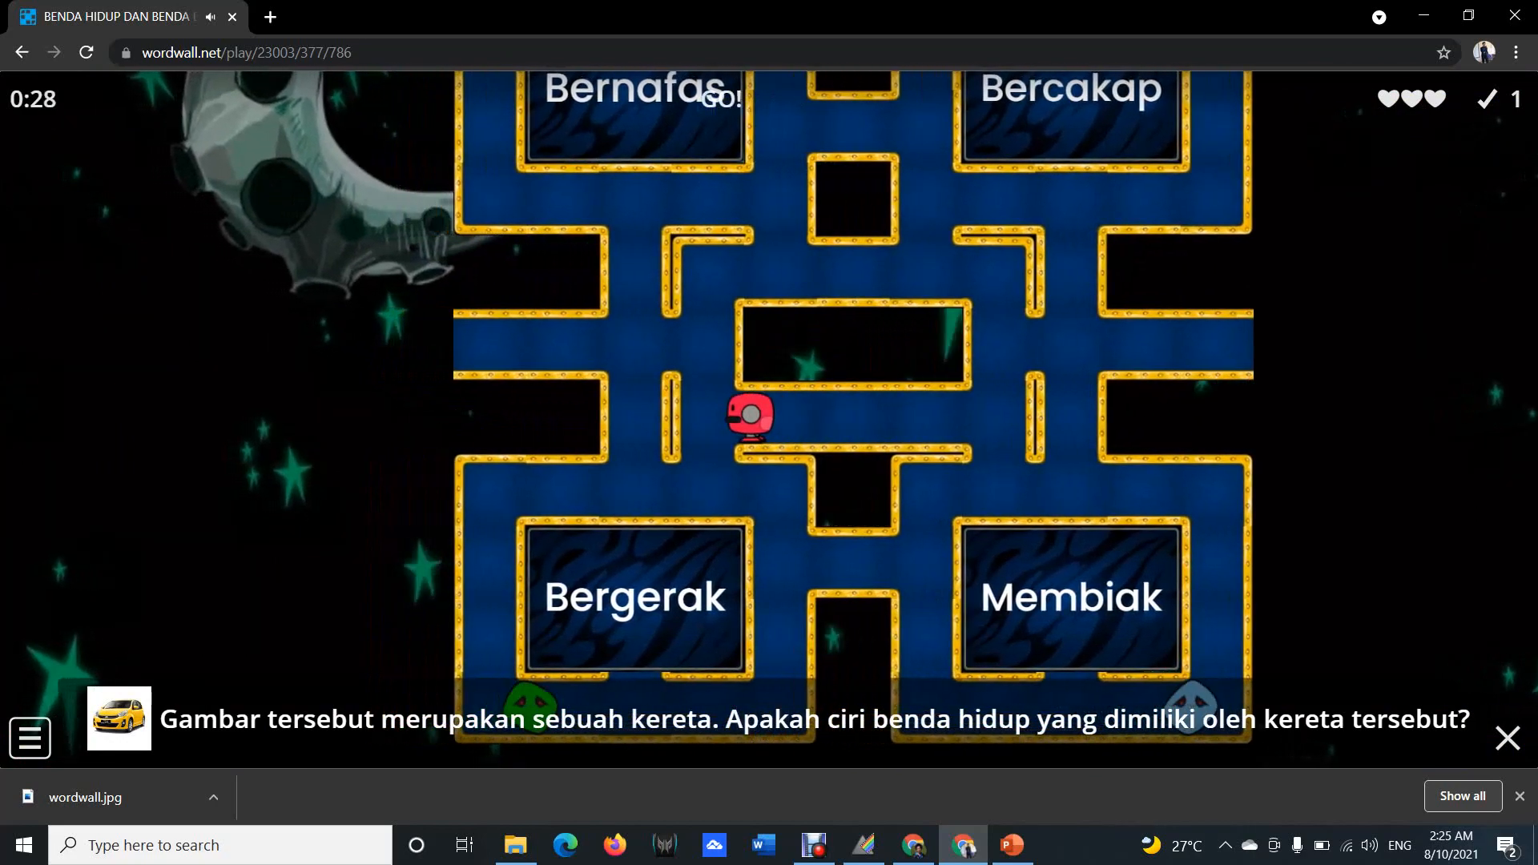
Steer the maze character into the Bergerak answer for the car question to complete the second student's game.
key("Down")
key("Left")
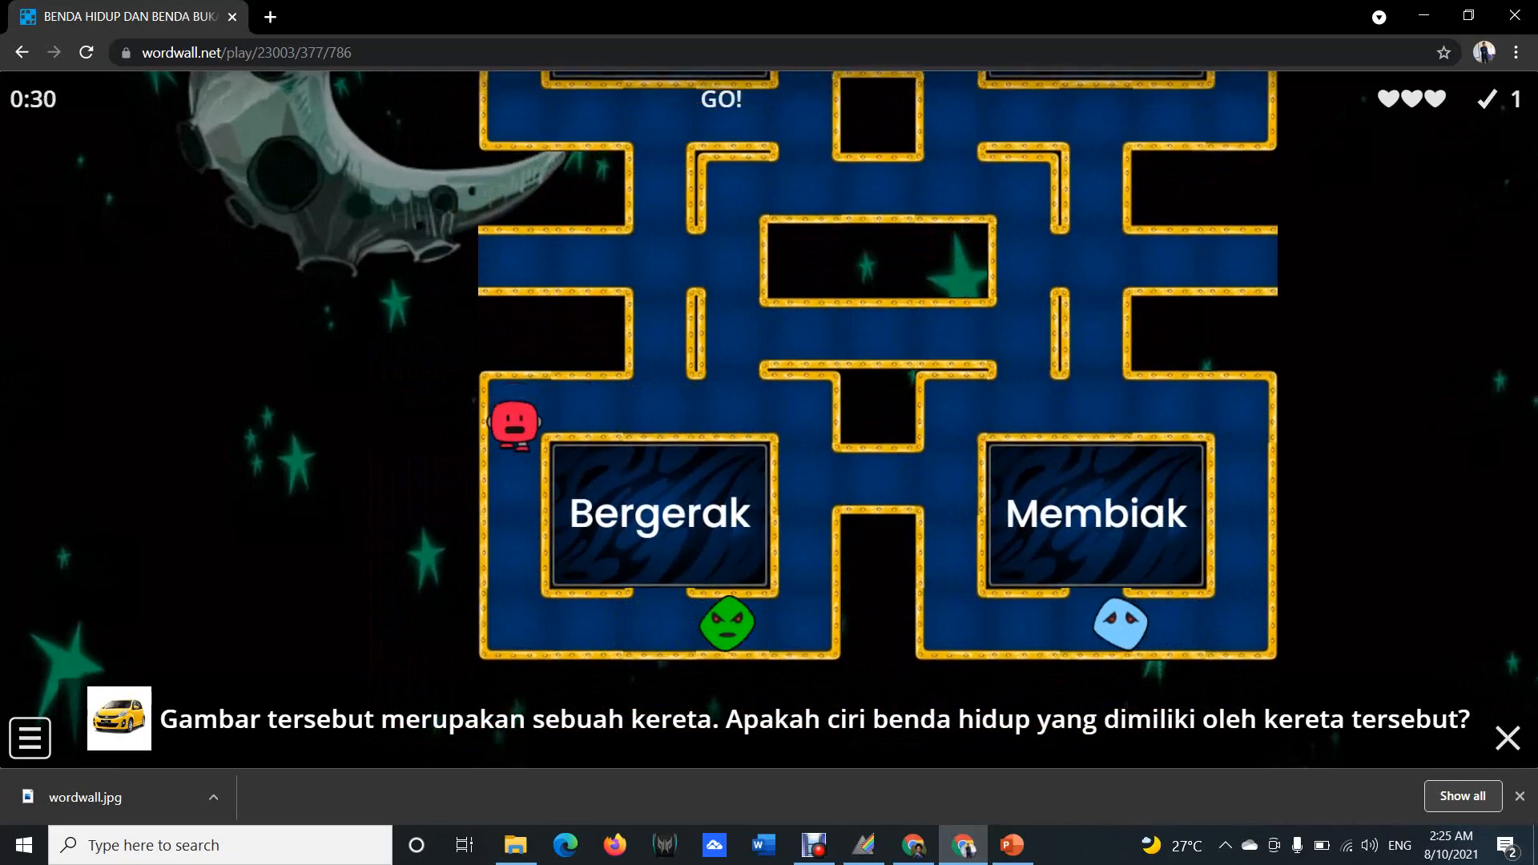
key("Down")
key("Right")
key("Up")
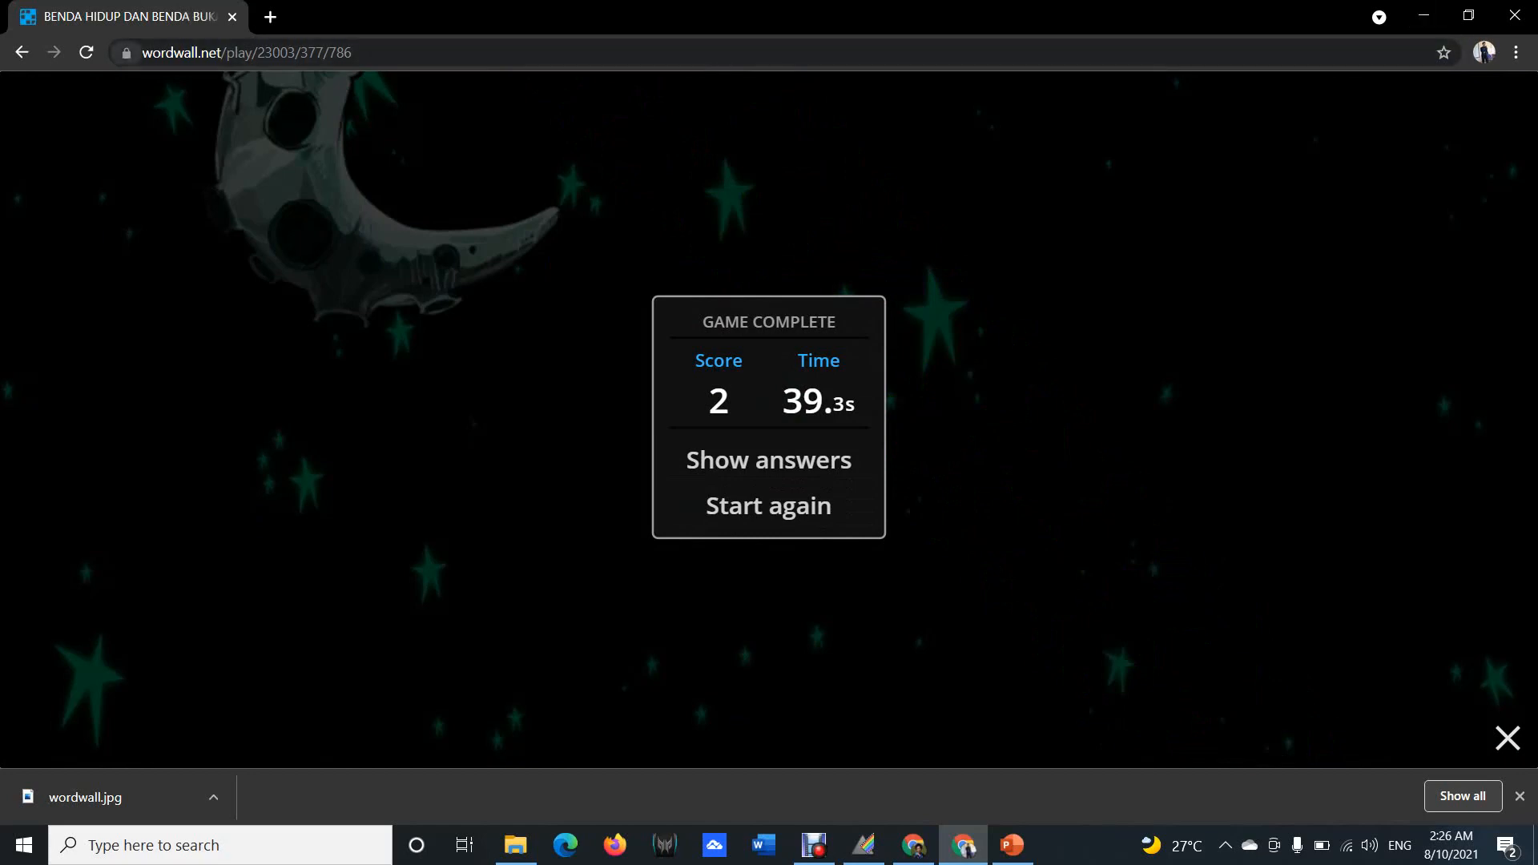
Reload the student assignment page, switch to the teacher's browser window, refresh My Results and open the BENDA HIDUP DAN BENDA BUKAN HIDUP TAHUN 1 result.
left_click(87, 52)
left_click(1424, 15)
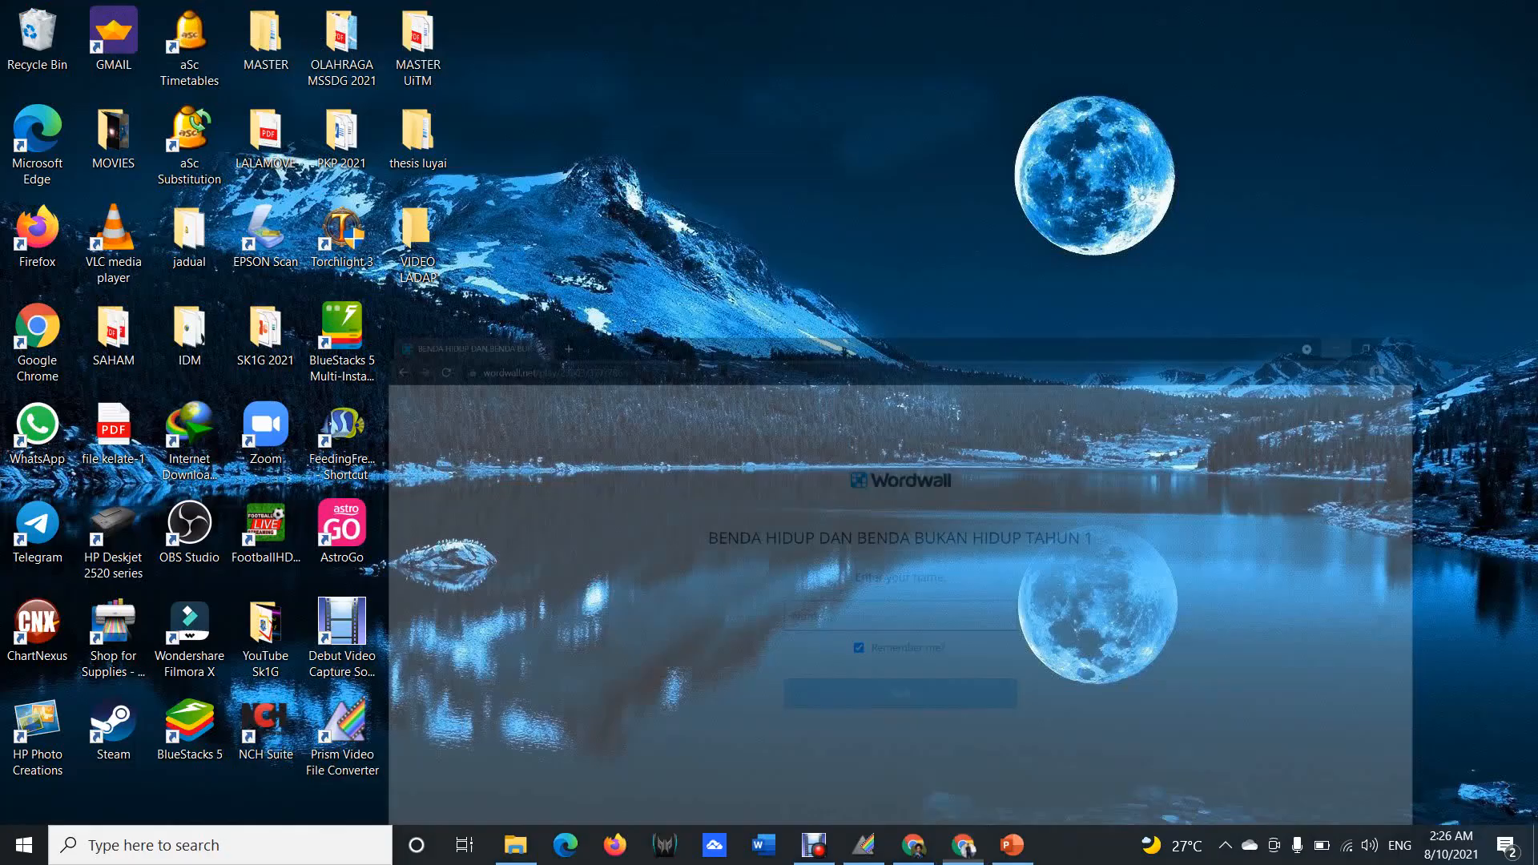
left_click(913, 845)
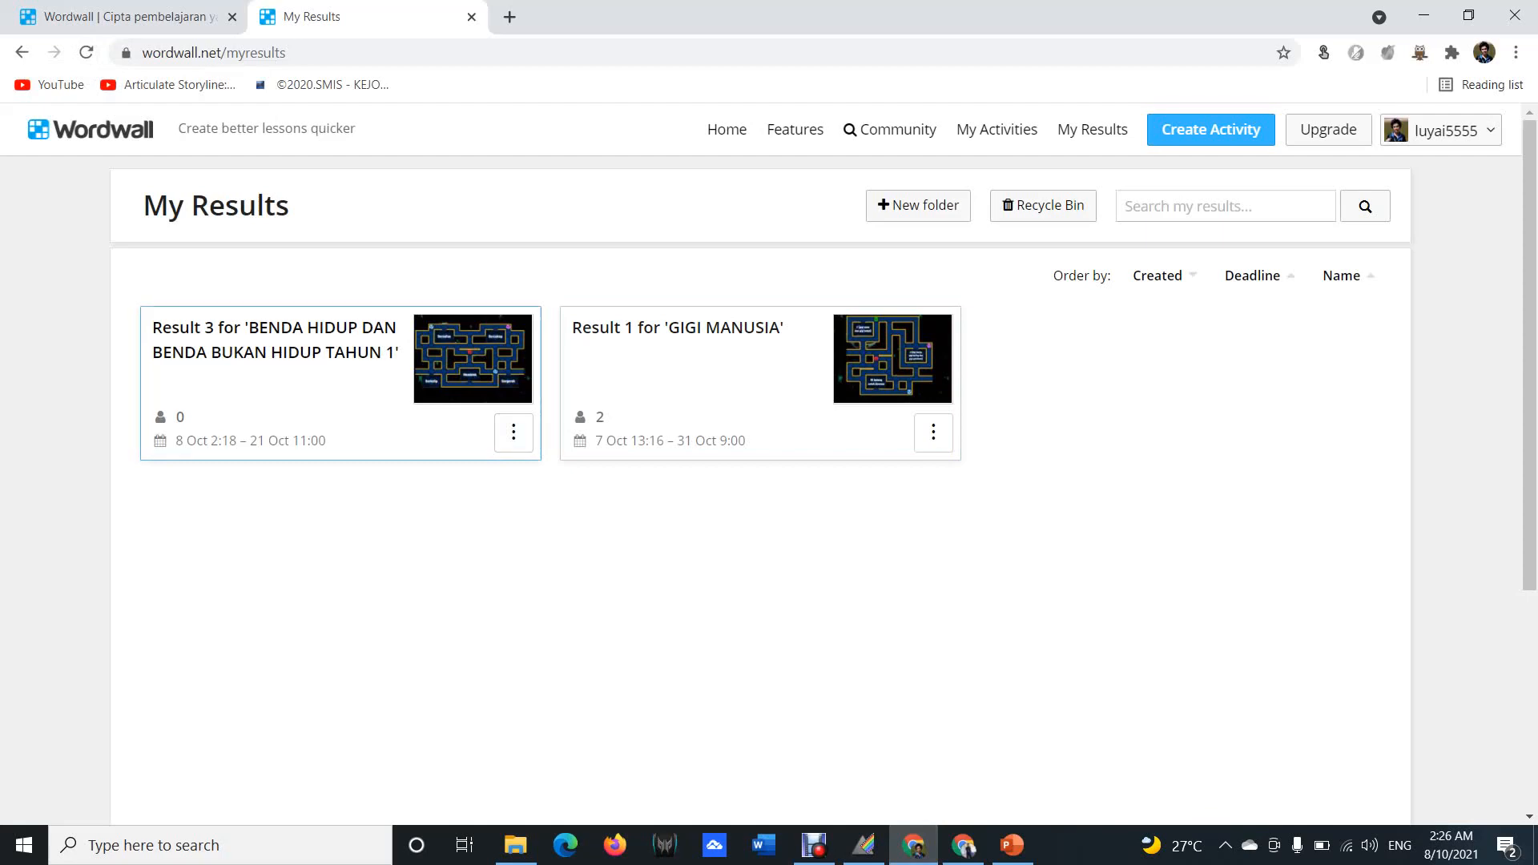
key("F5")
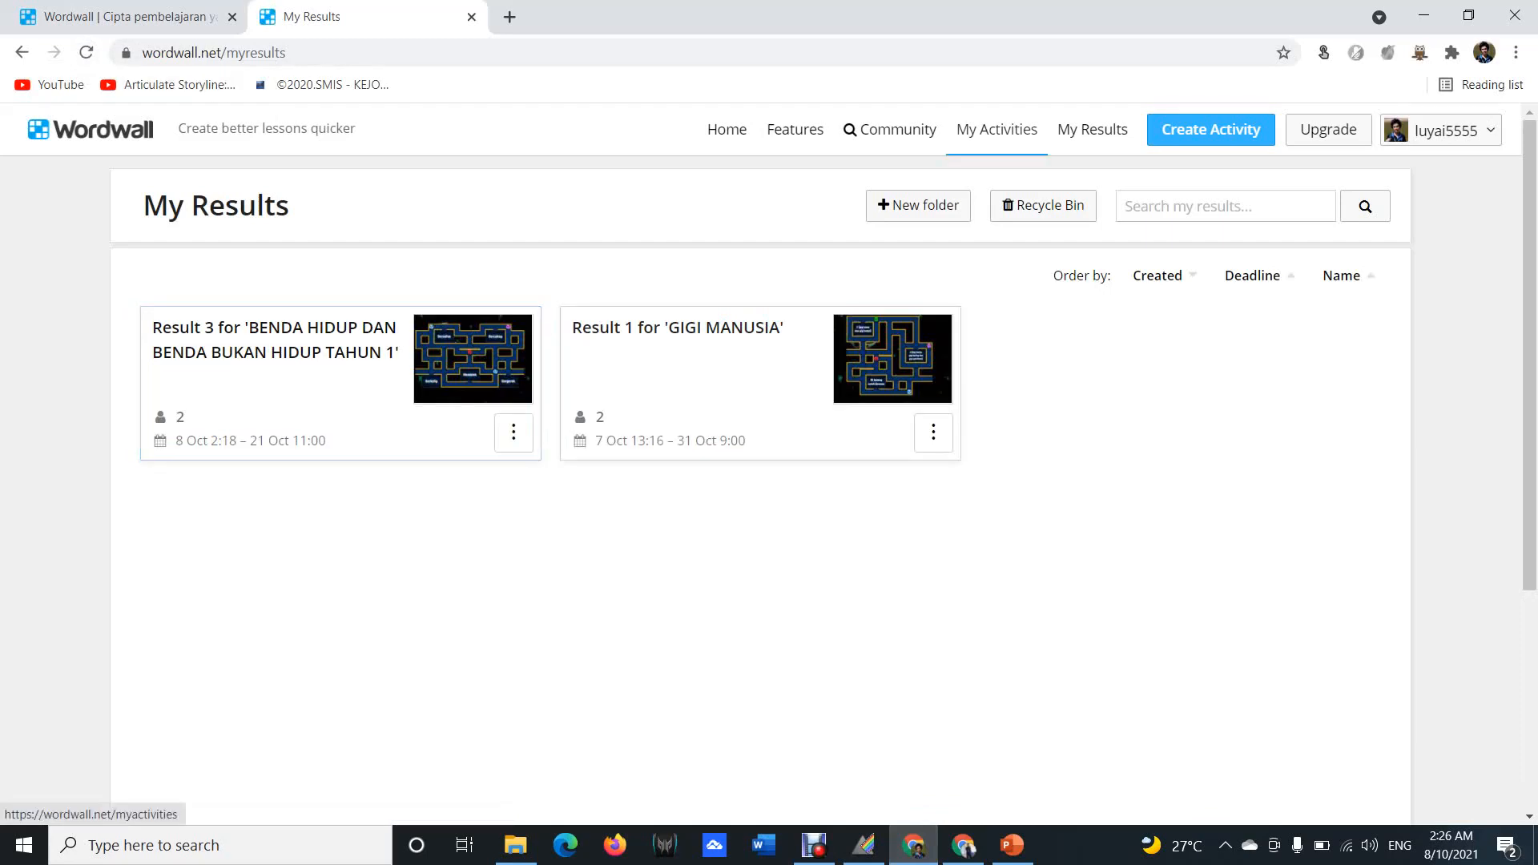
left_click(996, 130)
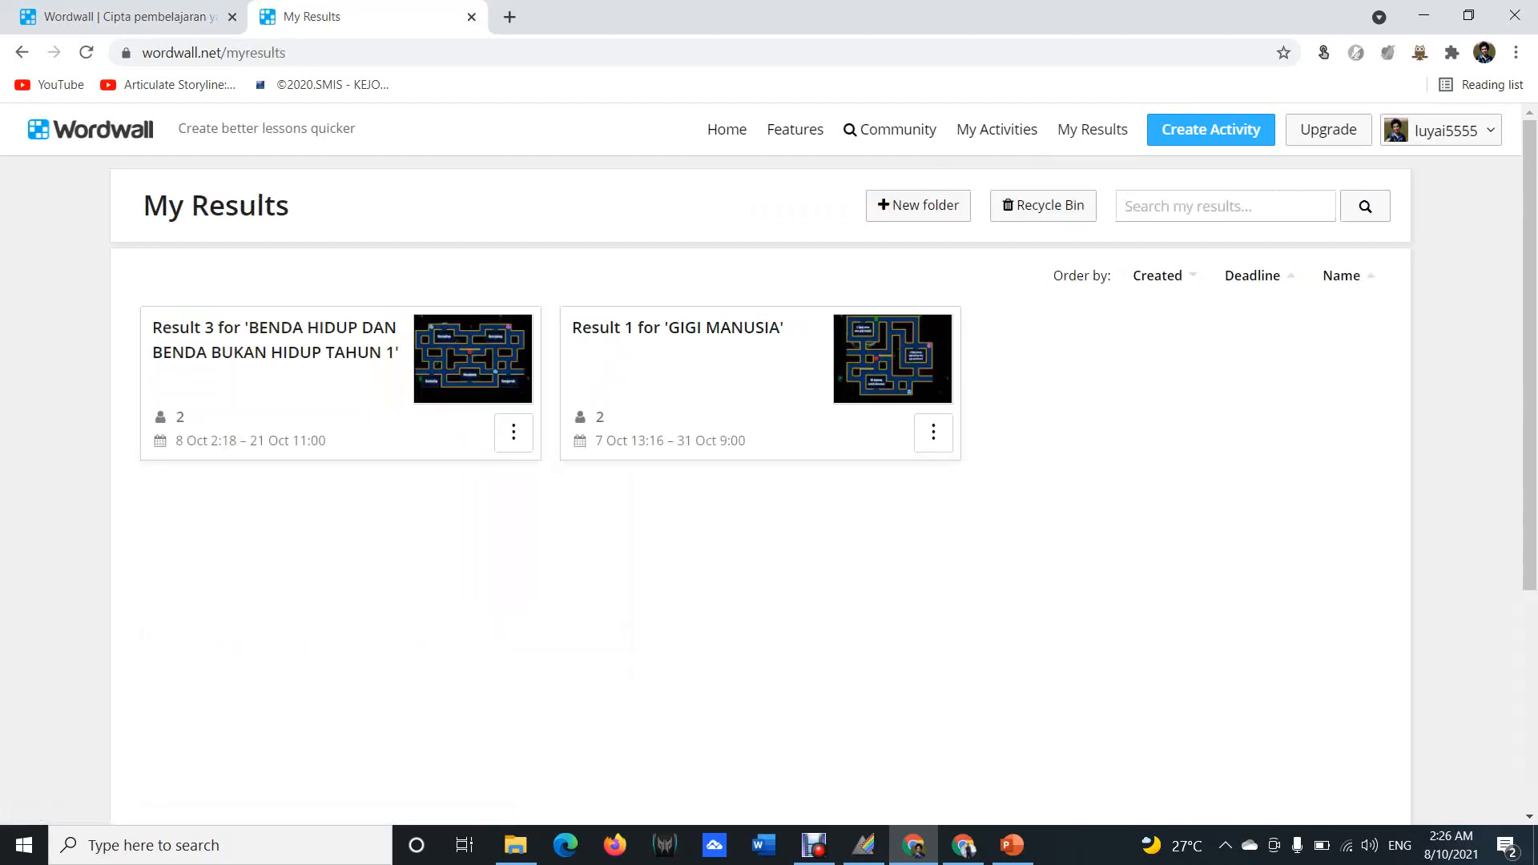
left_click(320, 369)
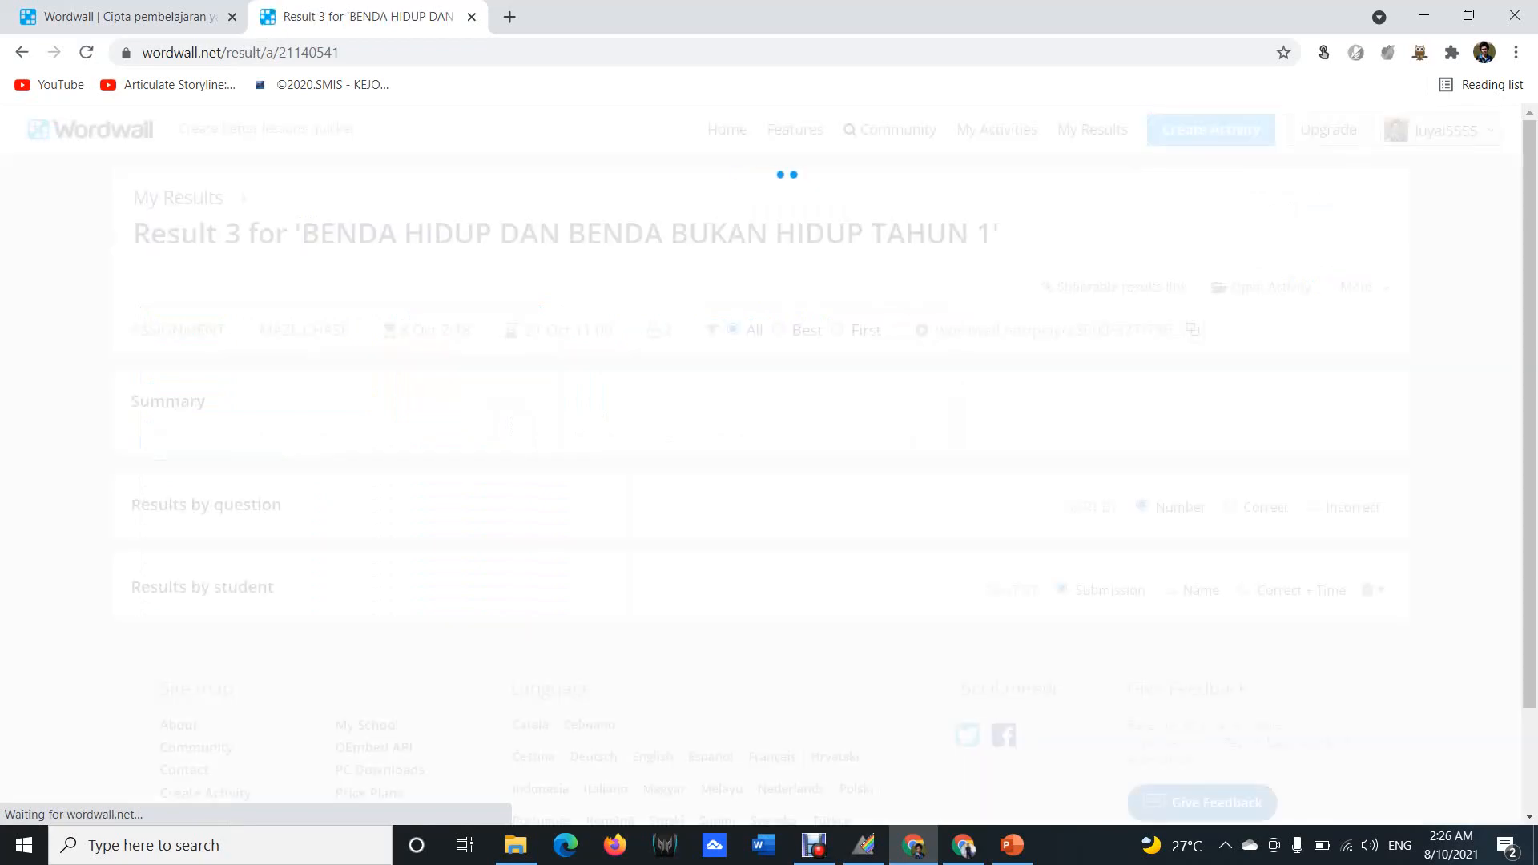
Review the assignment's summary figures, results by question and results by student.
scroll(760, 496, "down", 2)
scroll(760, 497, "up", 2)
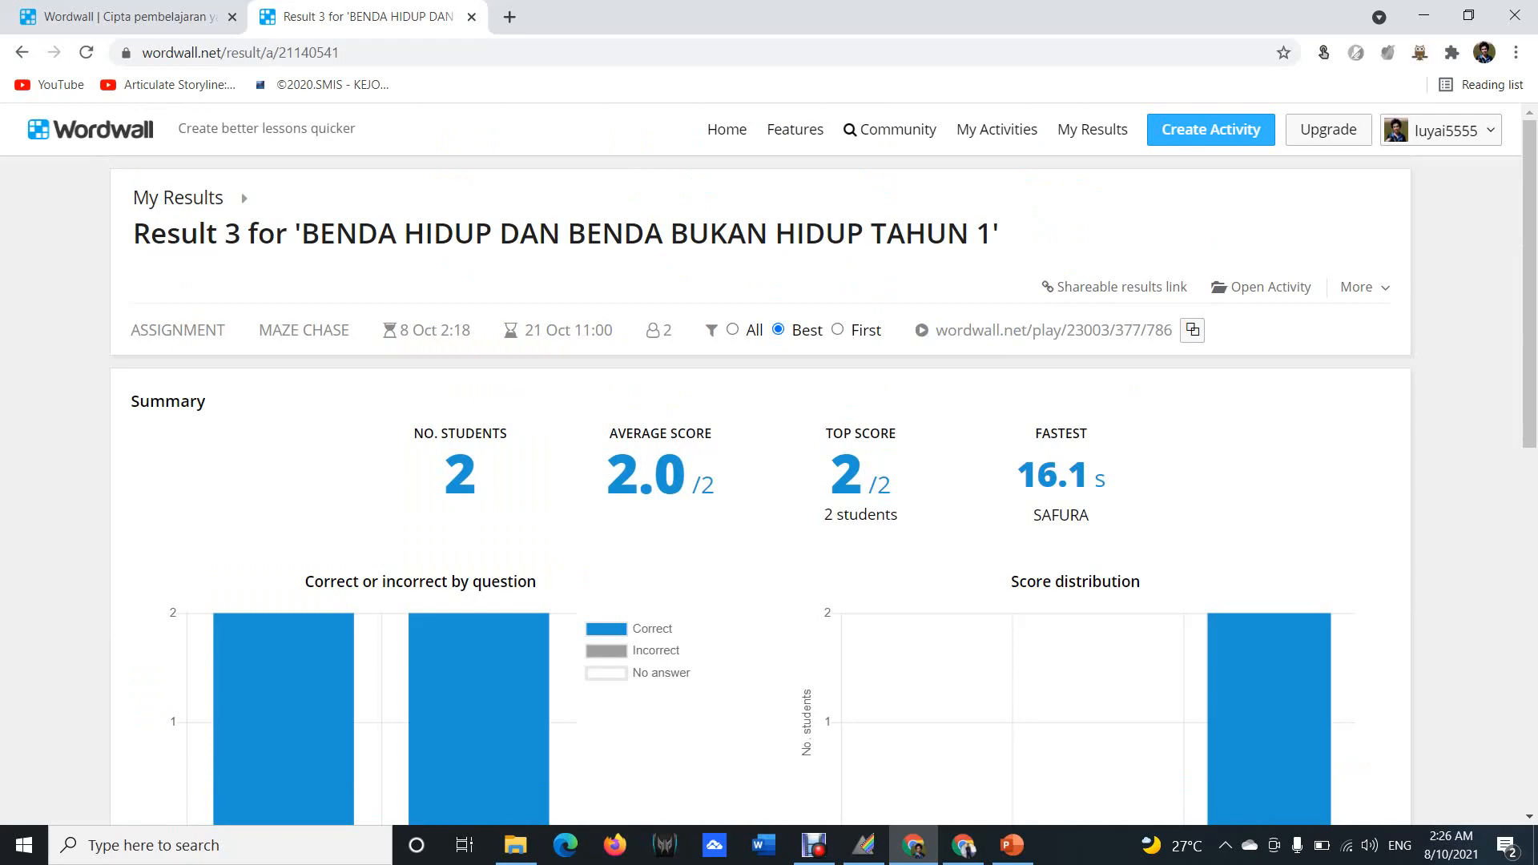
scroll(769, 480, "down", 8)
scroll(769, 480, "up", 5)
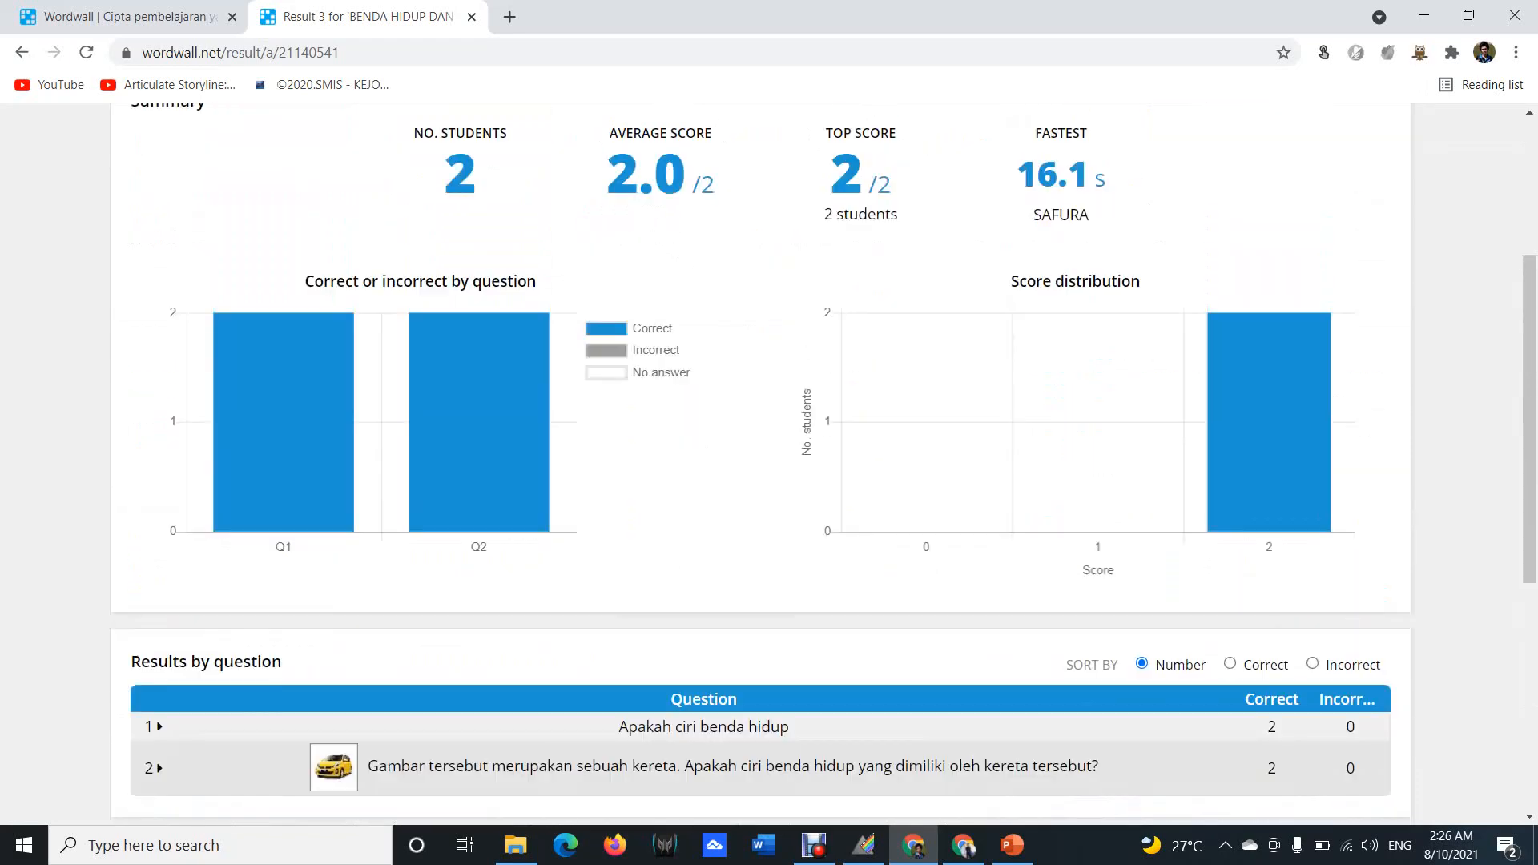
scroll(769, 481, "down", 4)
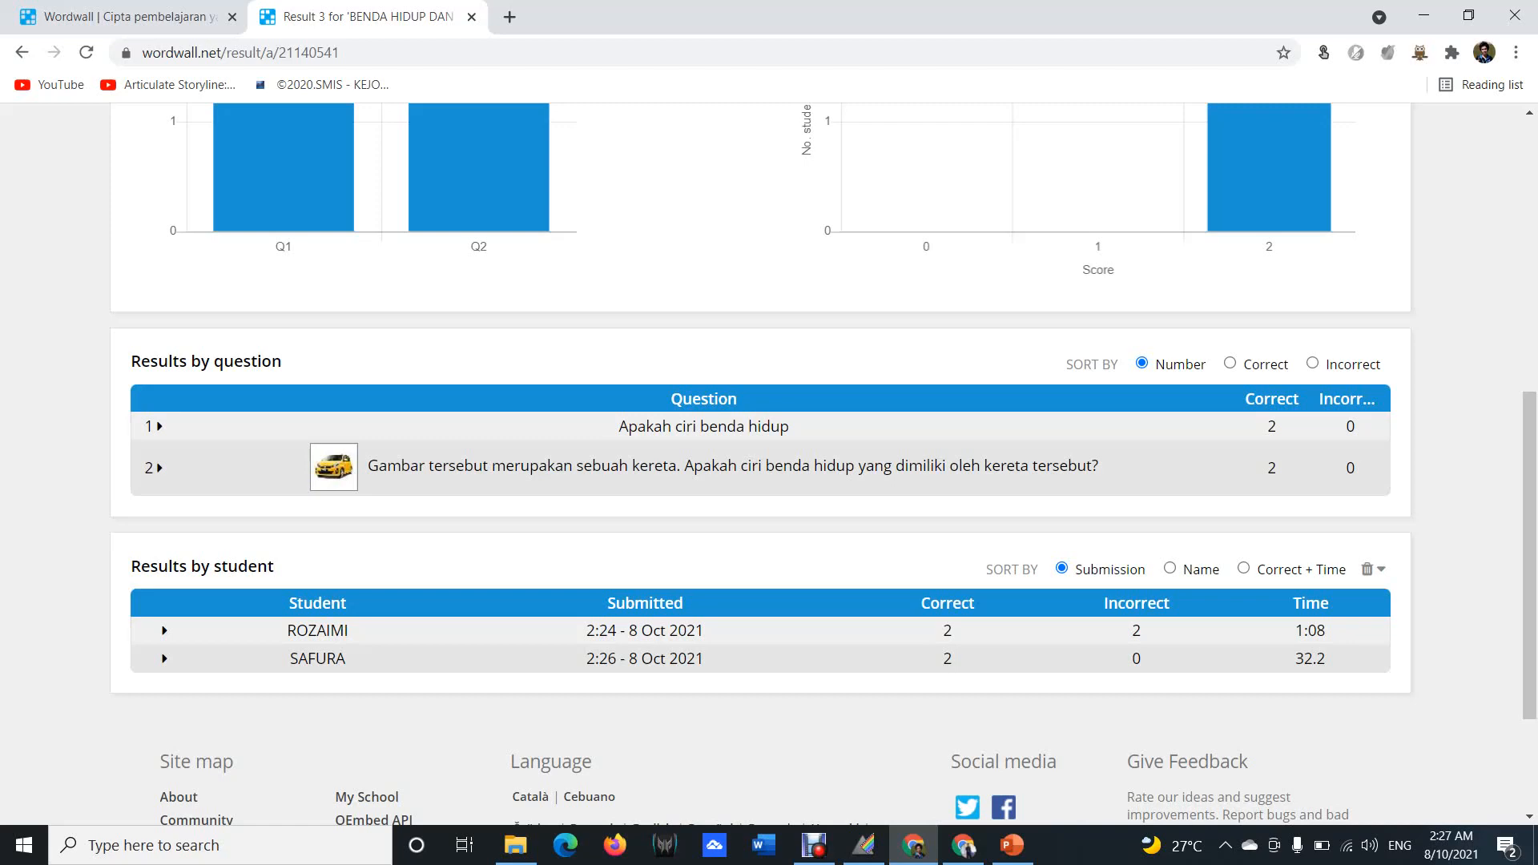
scroll(824, 464, "down", 3)
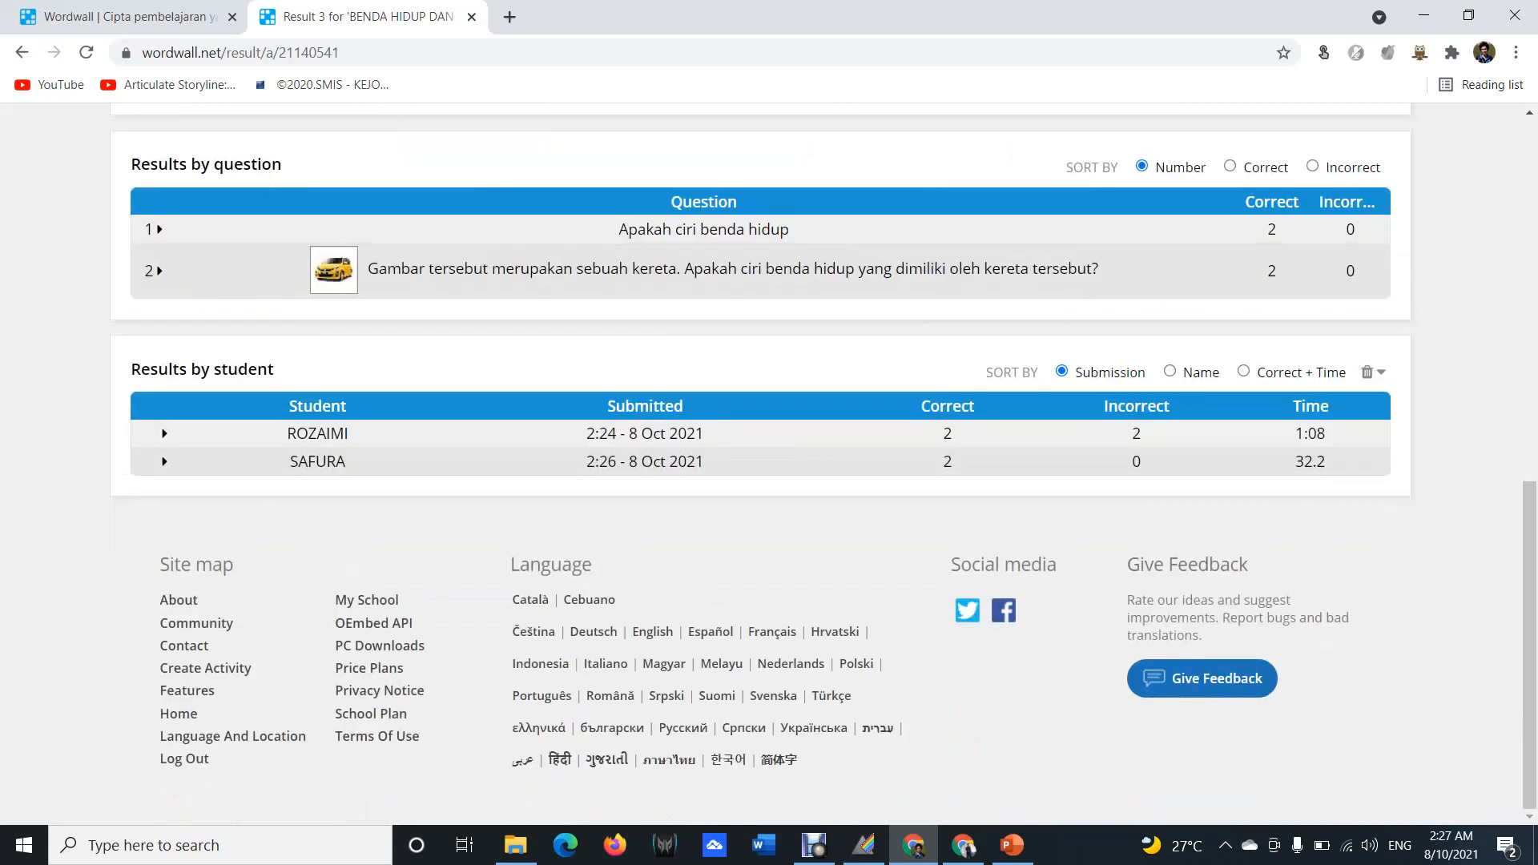
scroll(478, 481, "up", 8)
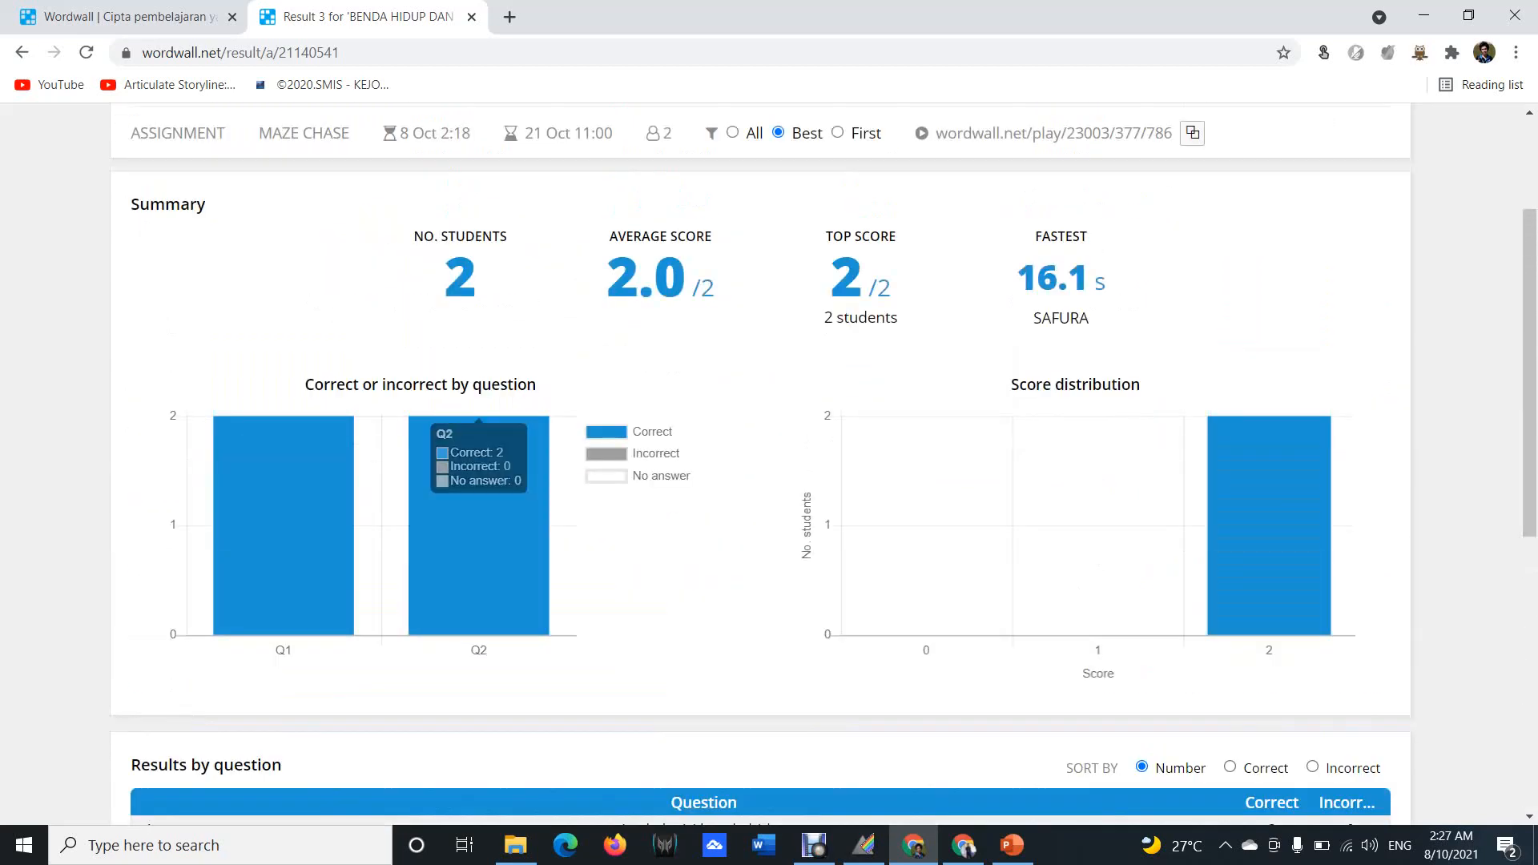
Inspect the Q1 and Q2 bars in the correct or incorrect chart and the bar in the score distribution chart.
mouse_move(284, 525)
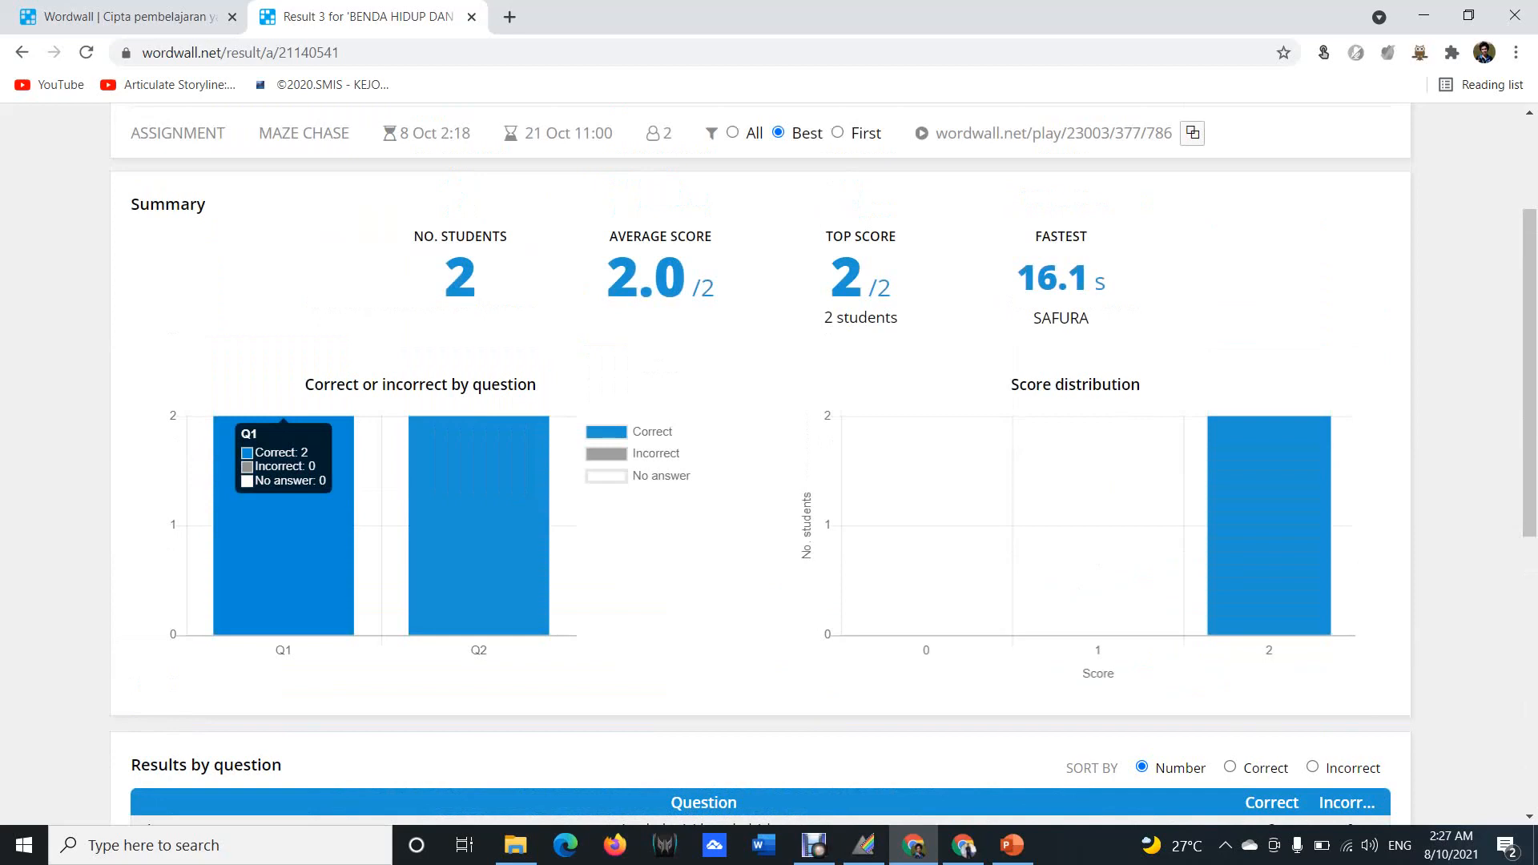
scroll(297, 368, "up", 1)
scroll(296, 369, "down", 2)
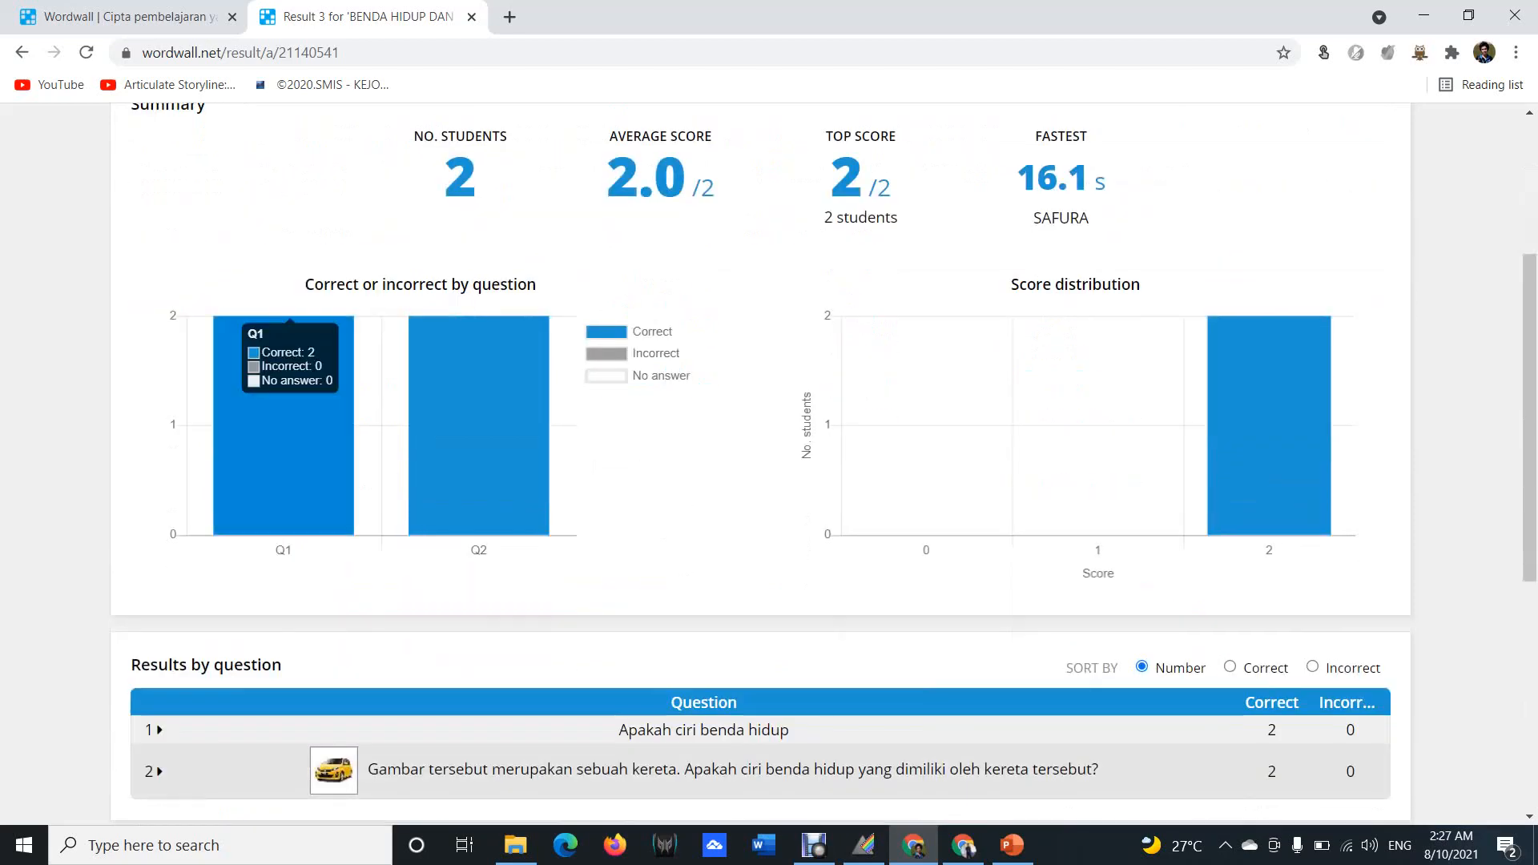
mouse_move(479, 319)
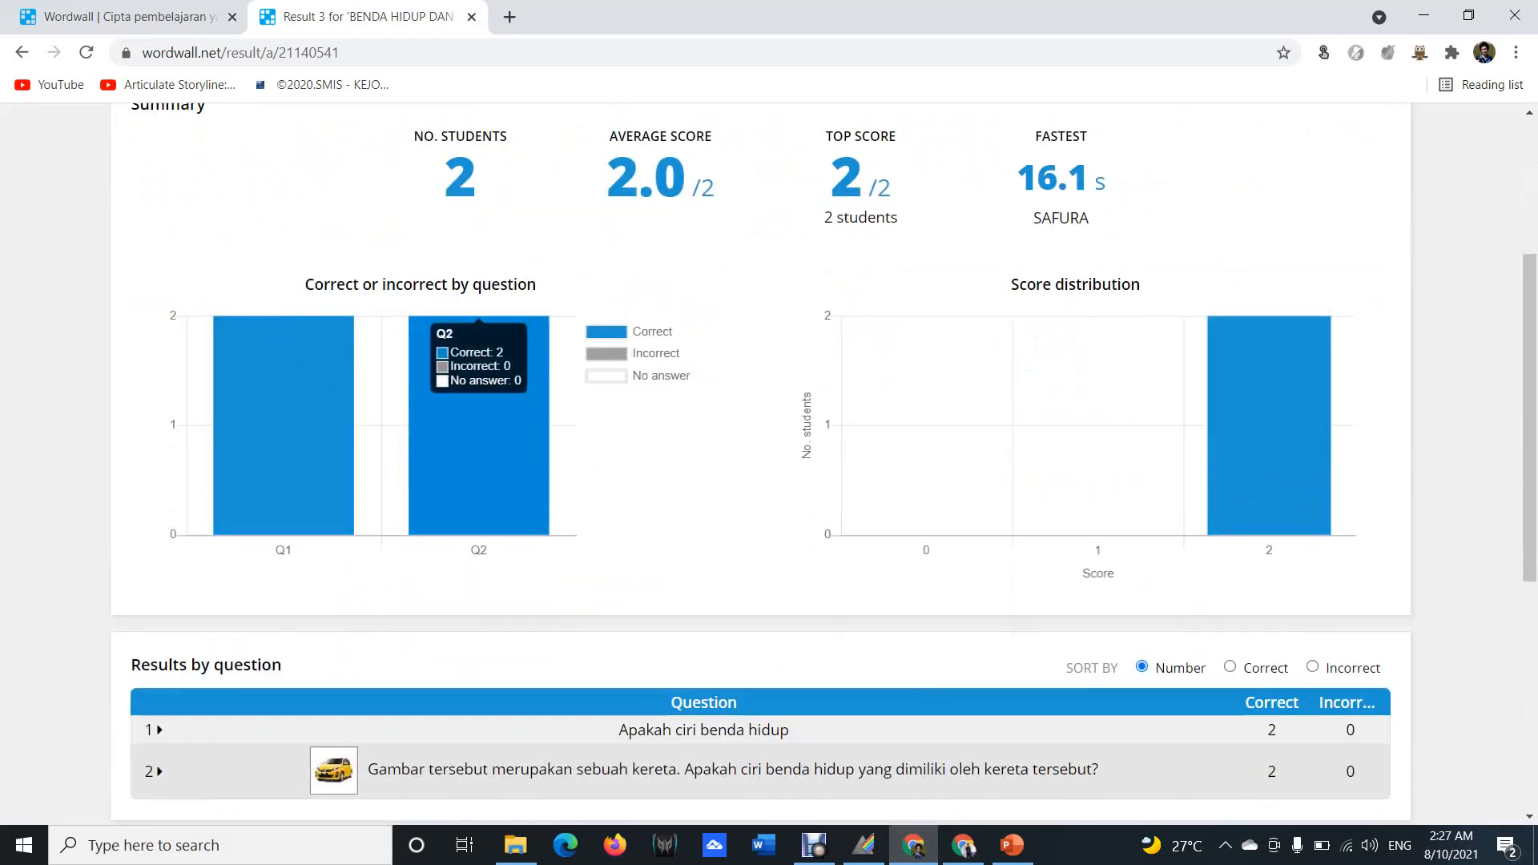
mouse_move(1268, 320)
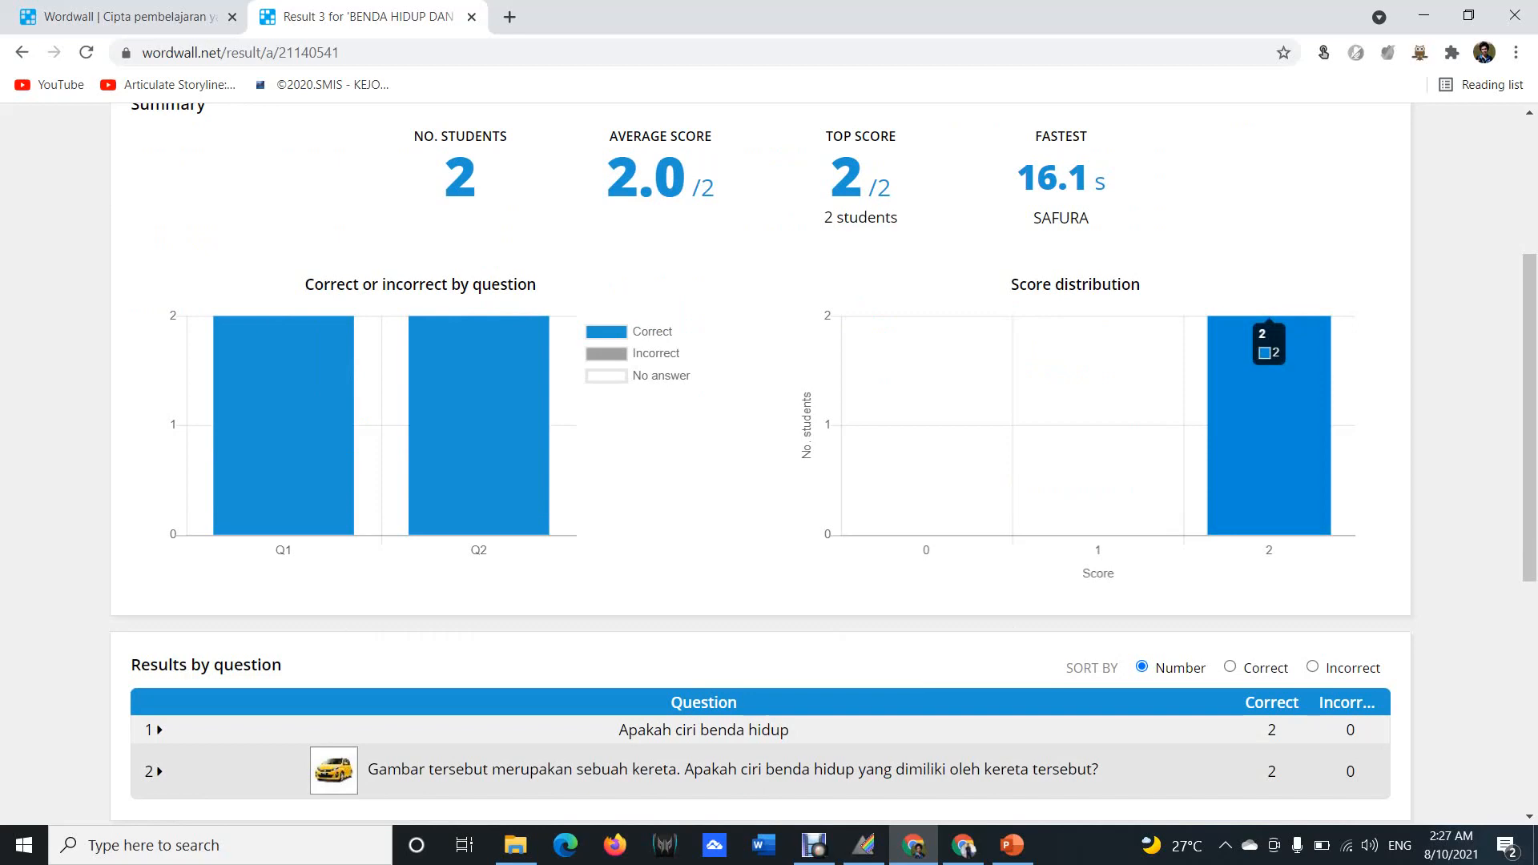
scroll(824, 465, "up", 1)
scroll(824, 464, "up", 3)
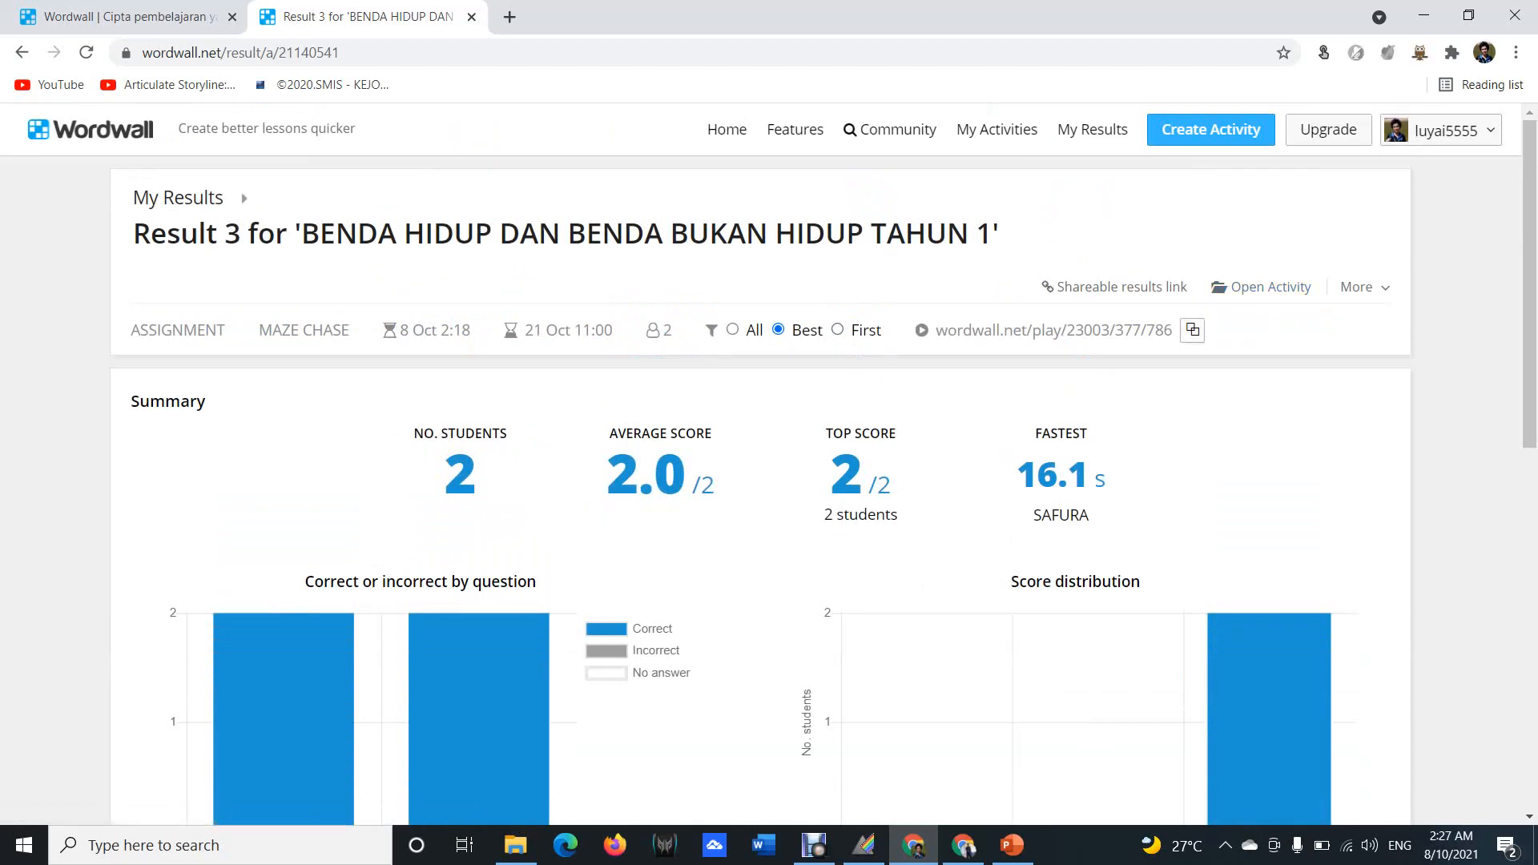
Check the per-question and per-student result tables once more and go to the My Activities page.
scroll(769, 465, "down", 10)
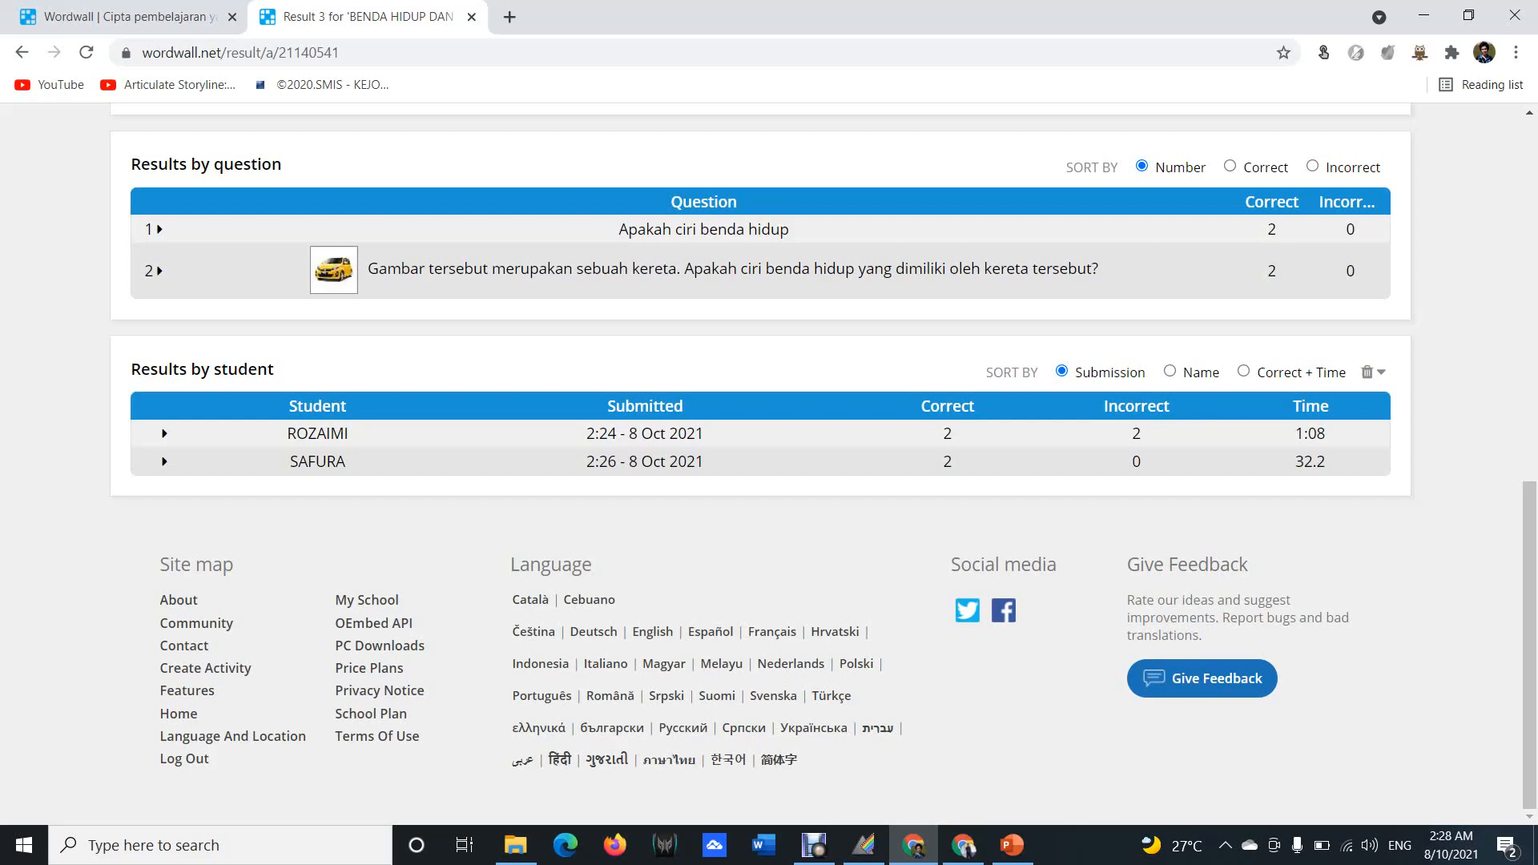
scroll(760, 464, "up", 8)
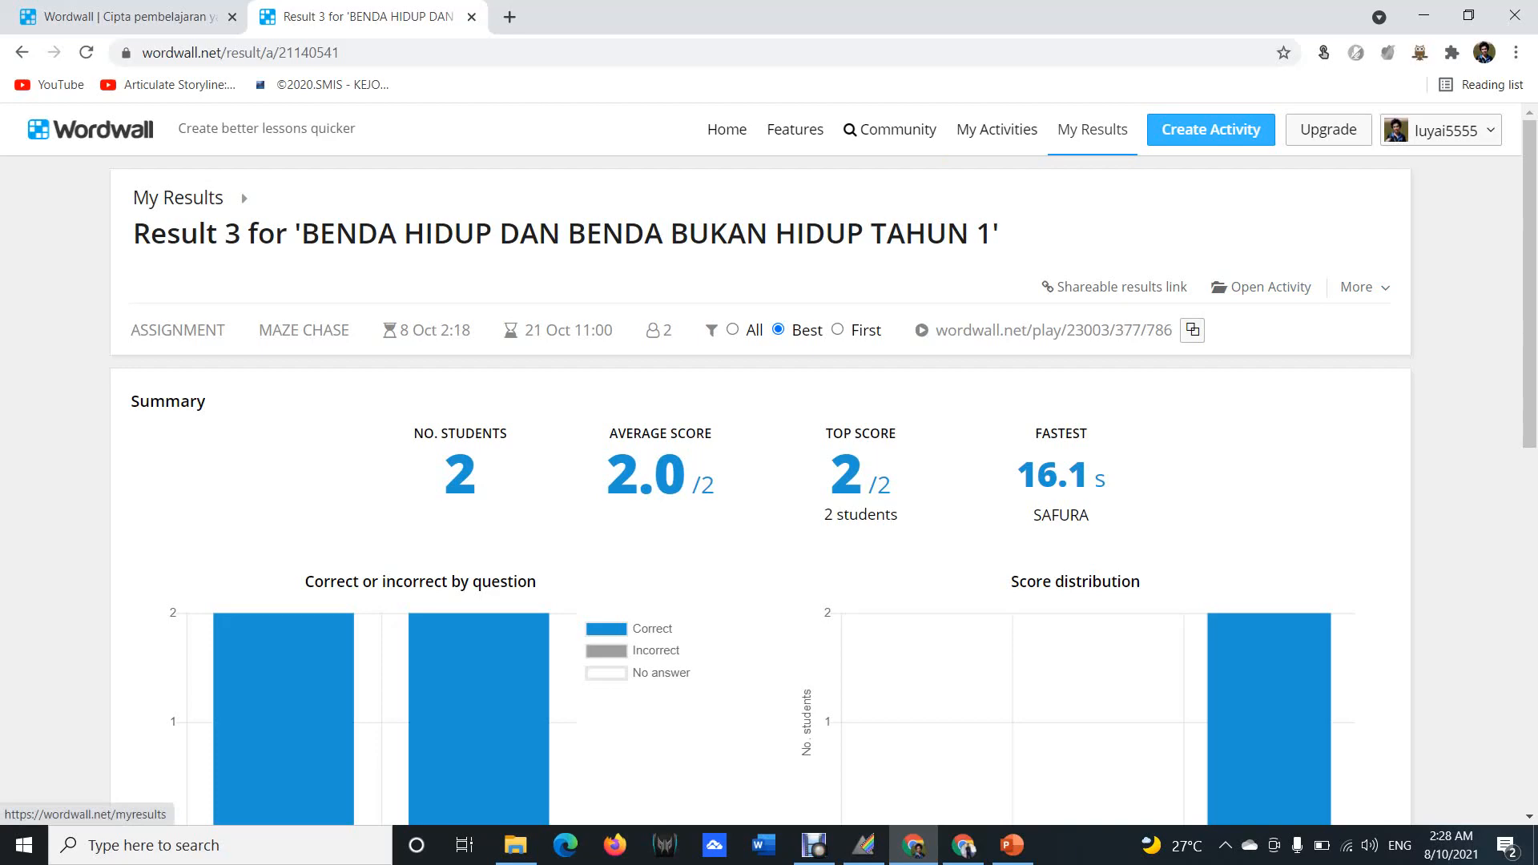
left_click(1091, 129)
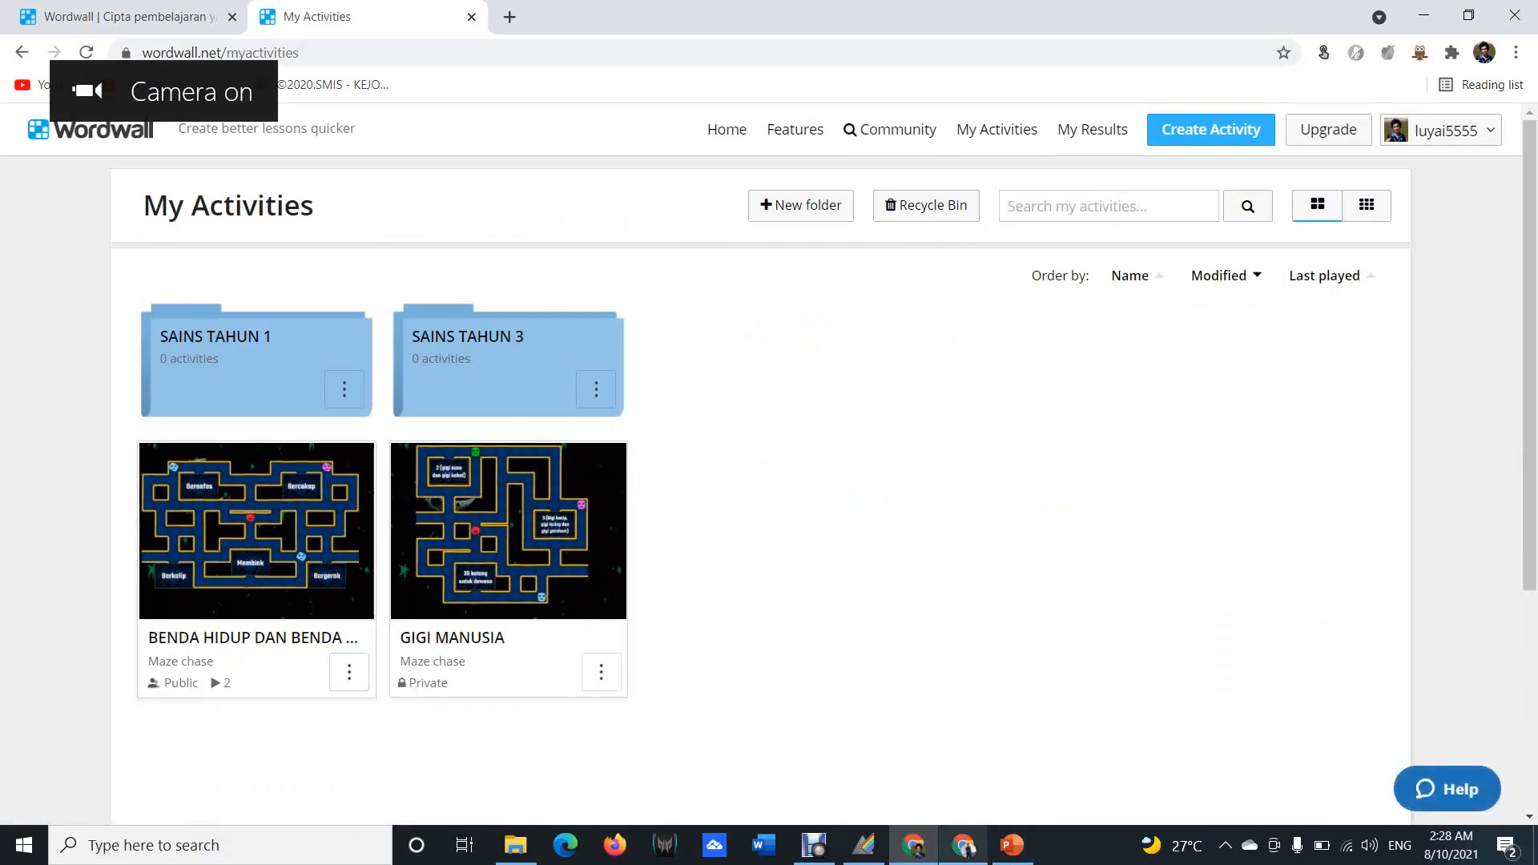
left_click(963, 845)
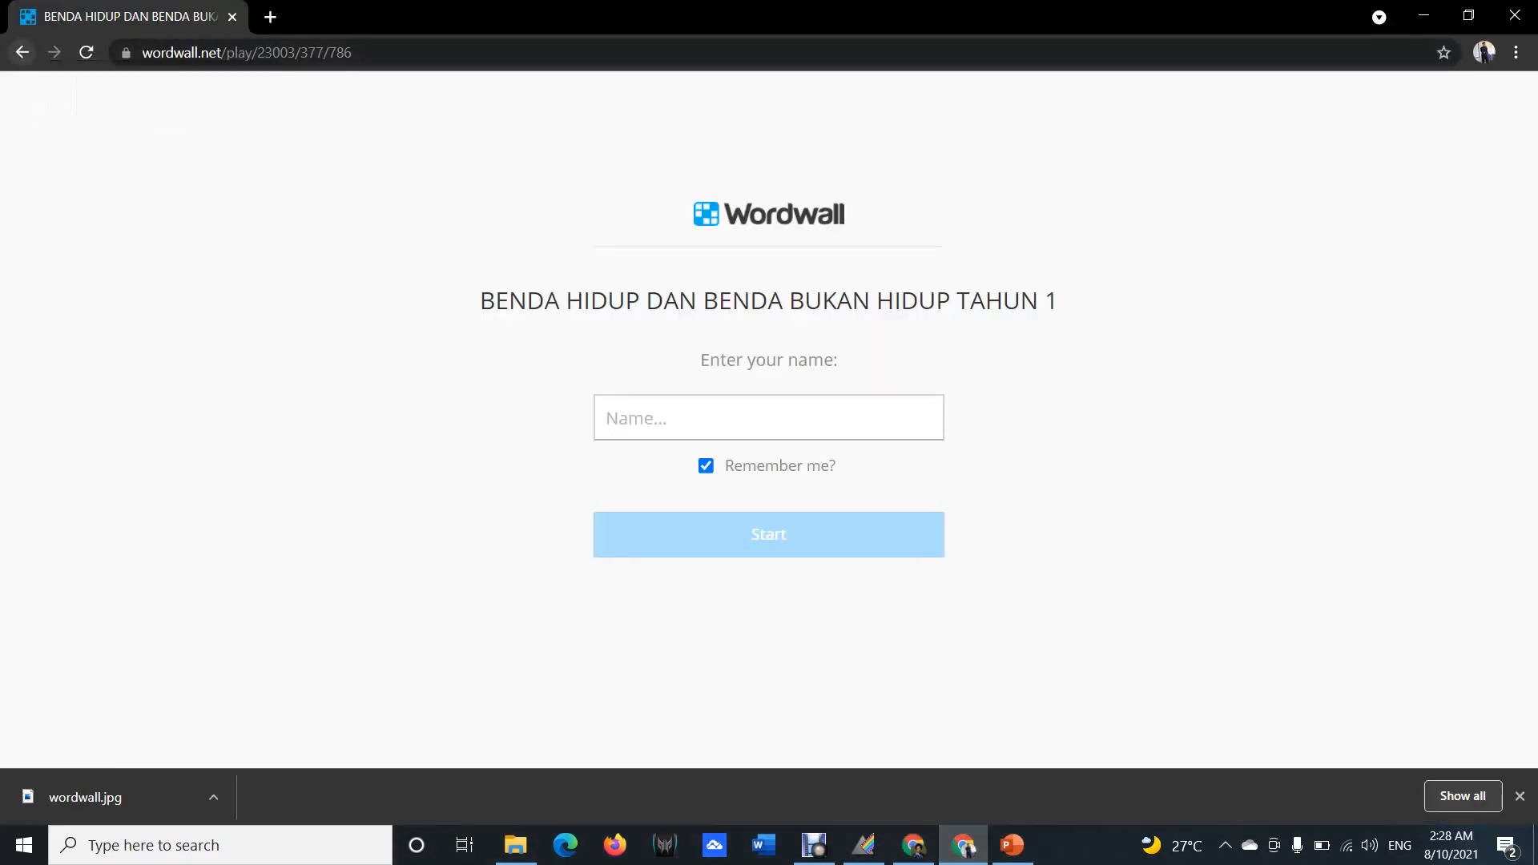
left_click(768, 418)
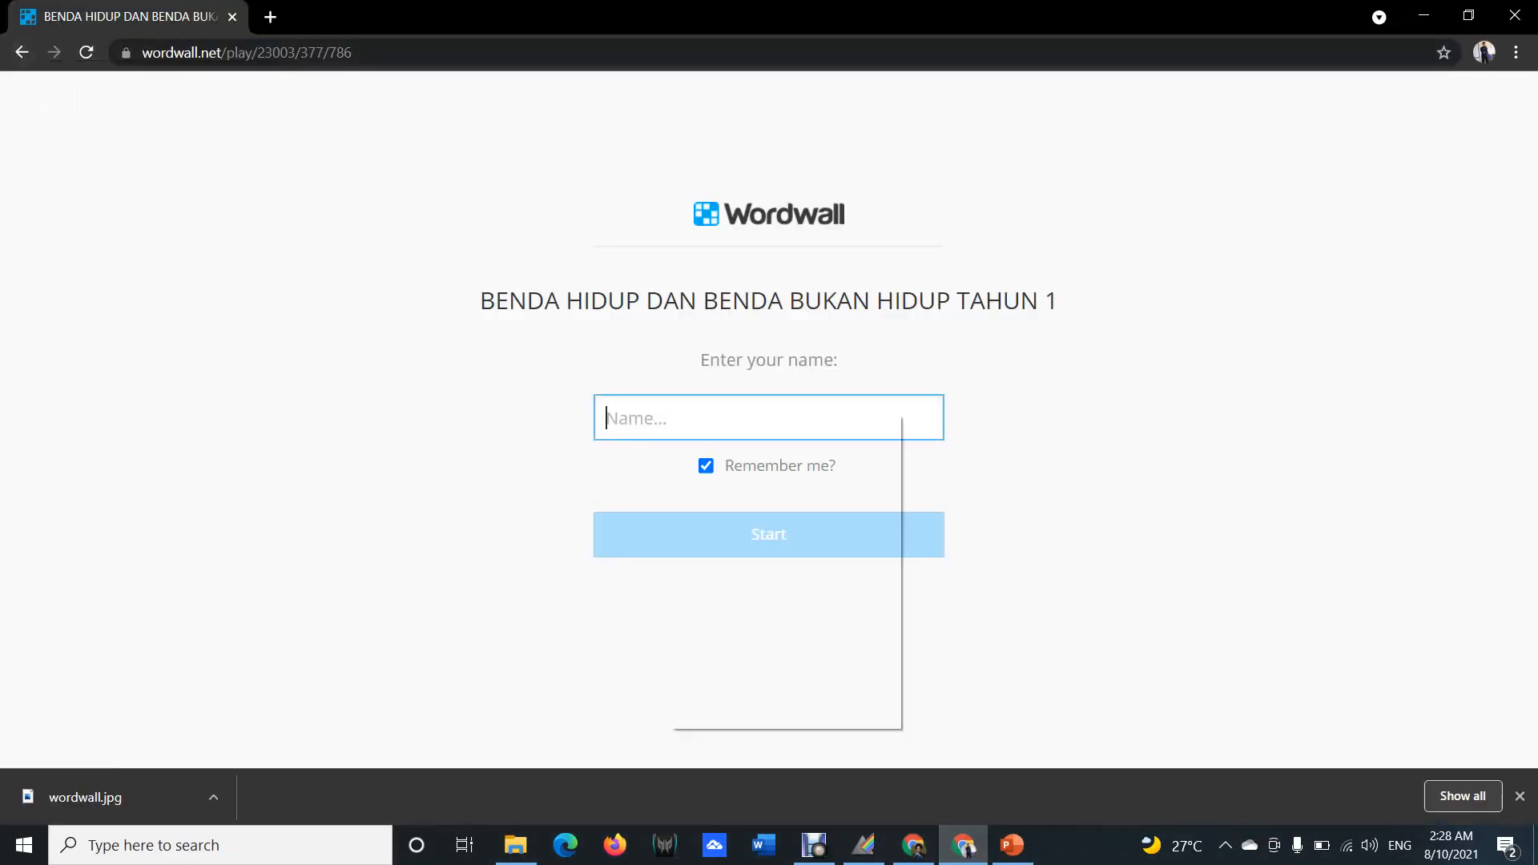
right_click(670, 413)
key("Escape")
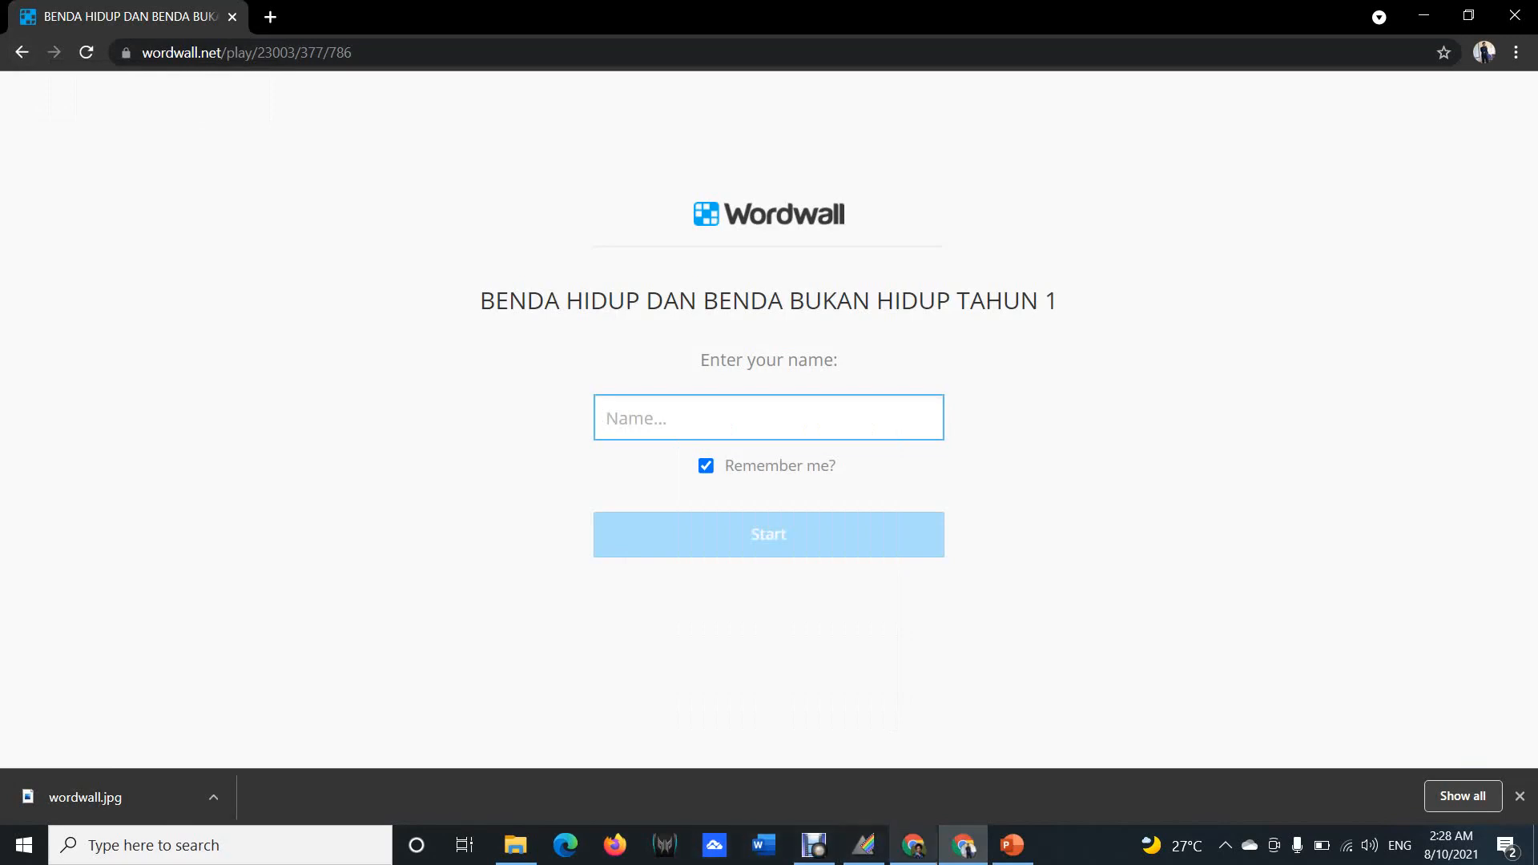
left_click(913, 845)
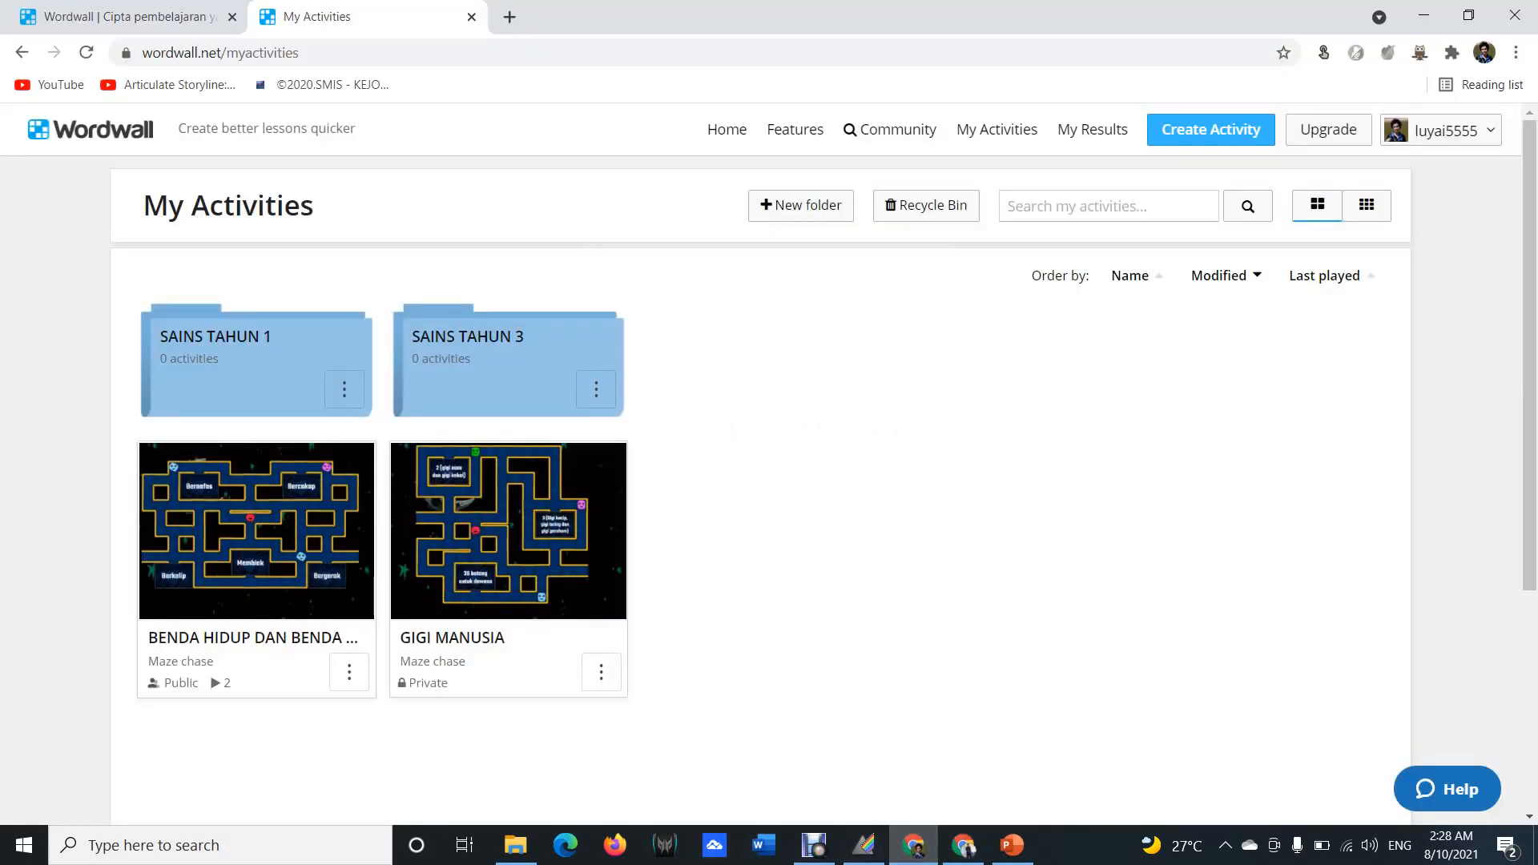
Open the BENDA HIDUP DAN BENDA BUKAN HIDUP TAHUN 1 activity's content editor, examine its questions and answers, and return to My Activities.
left_click(350, 672)
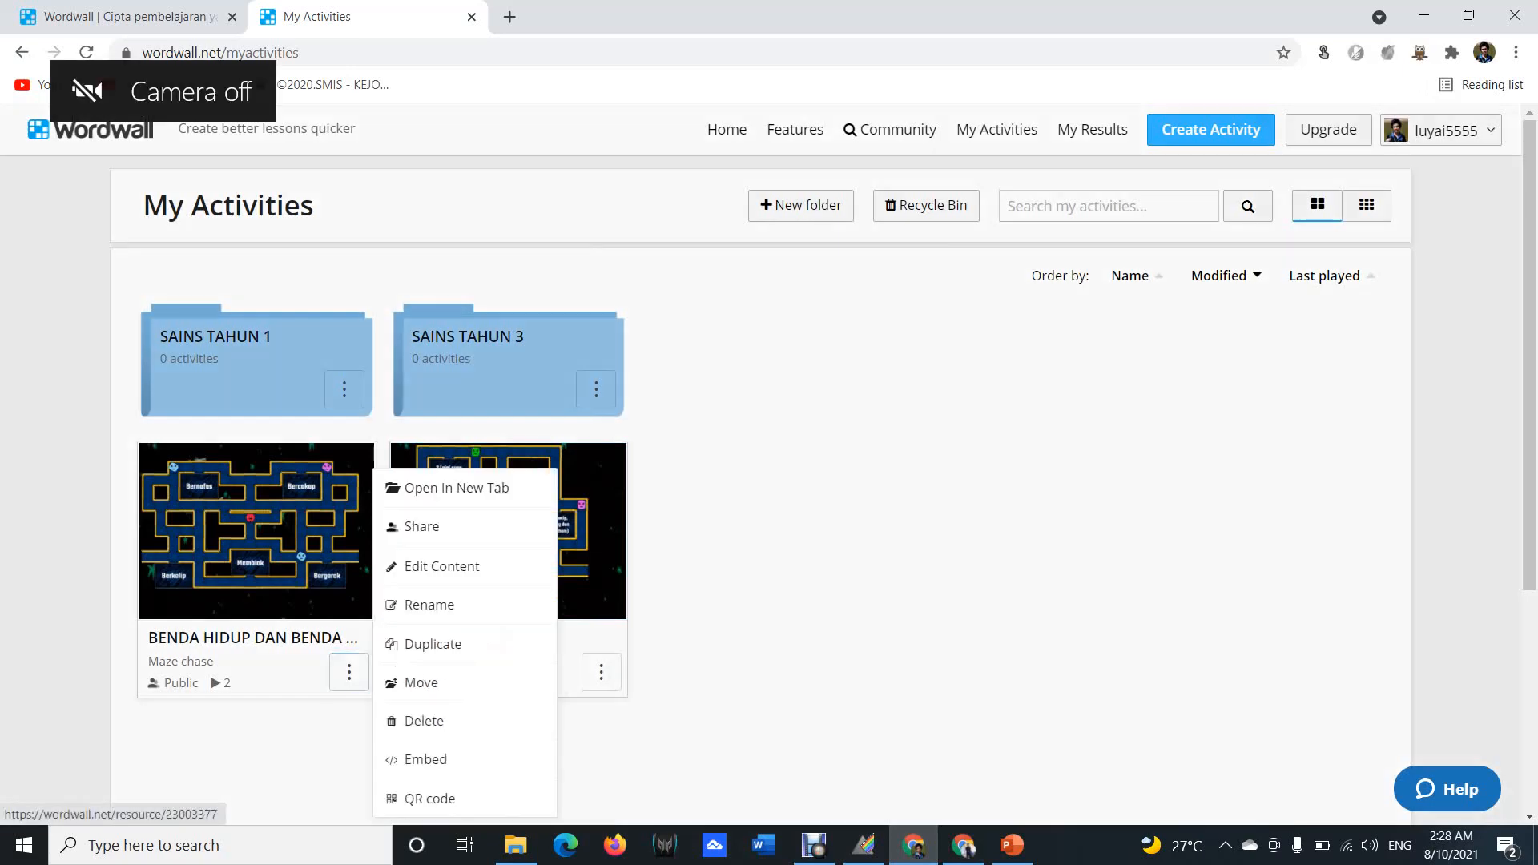
left_click(443, 567)
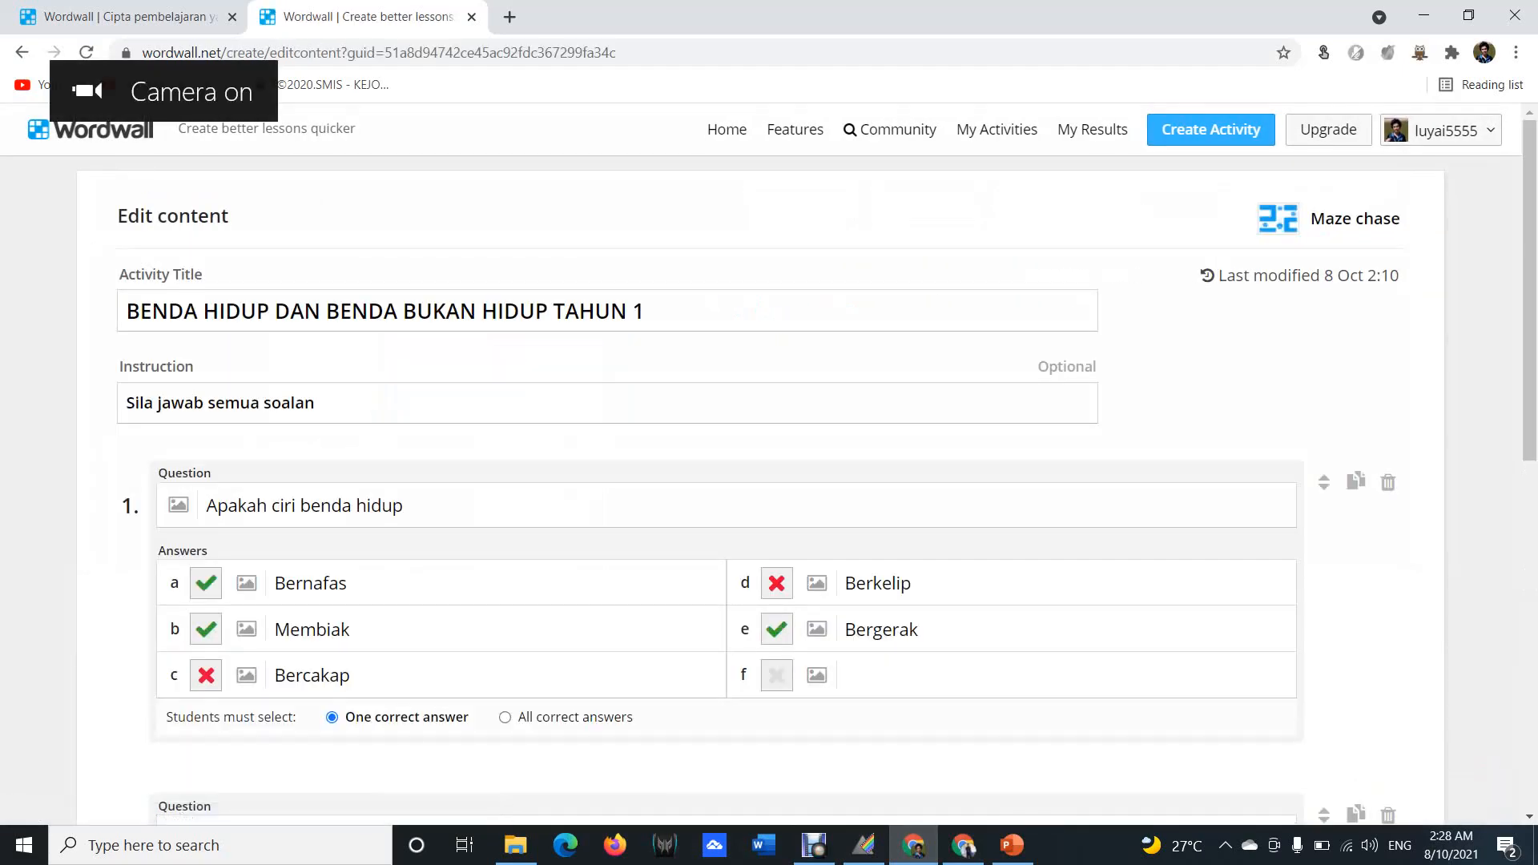
scroll(769, 441, "down", 8)
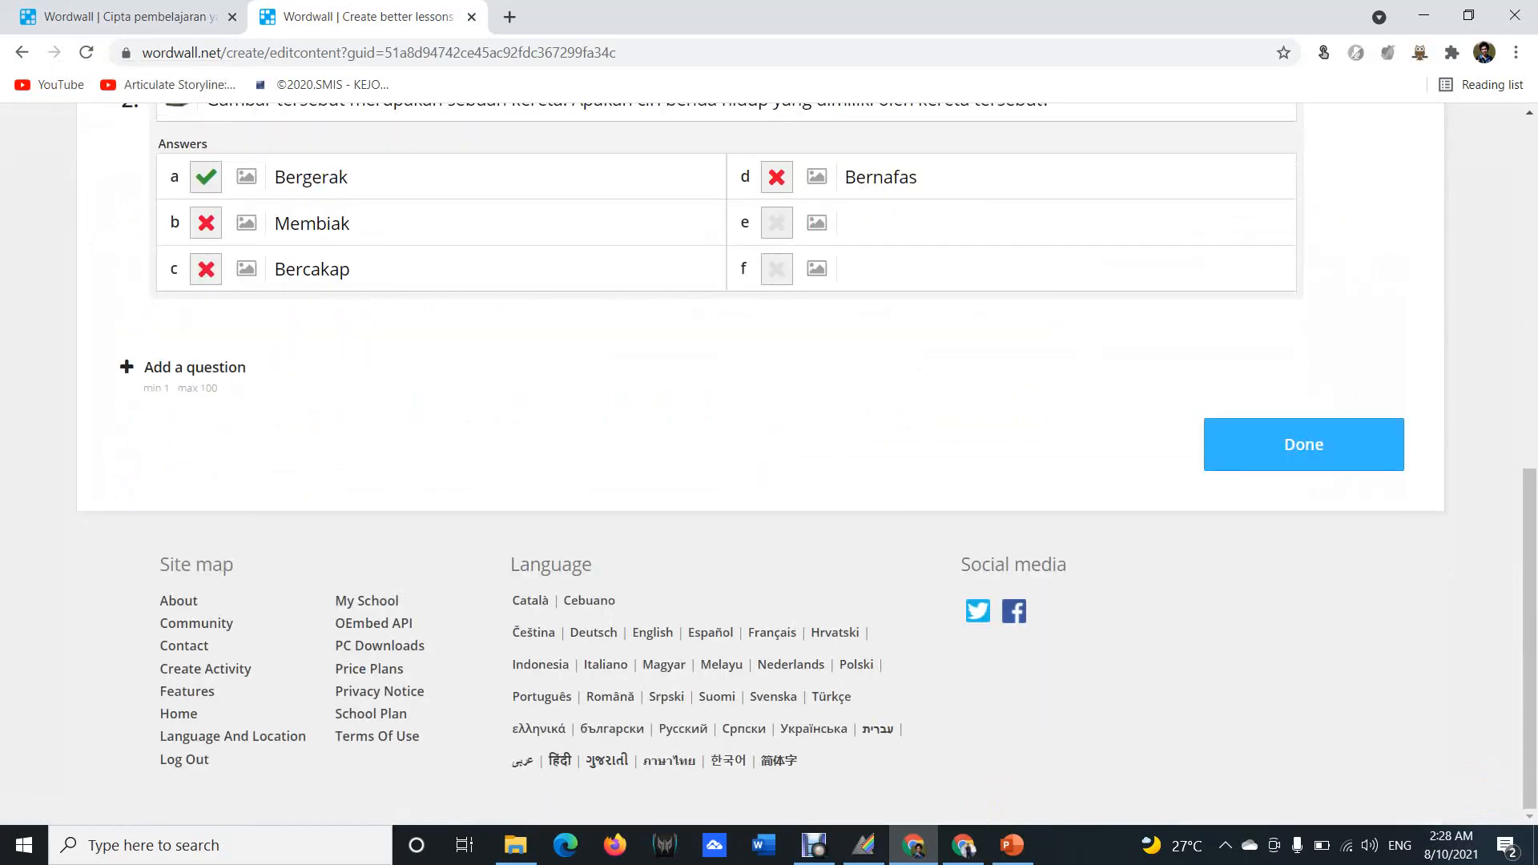
scroll(769, 441, "up", 2)
scroll(769, 440, "up", 8)
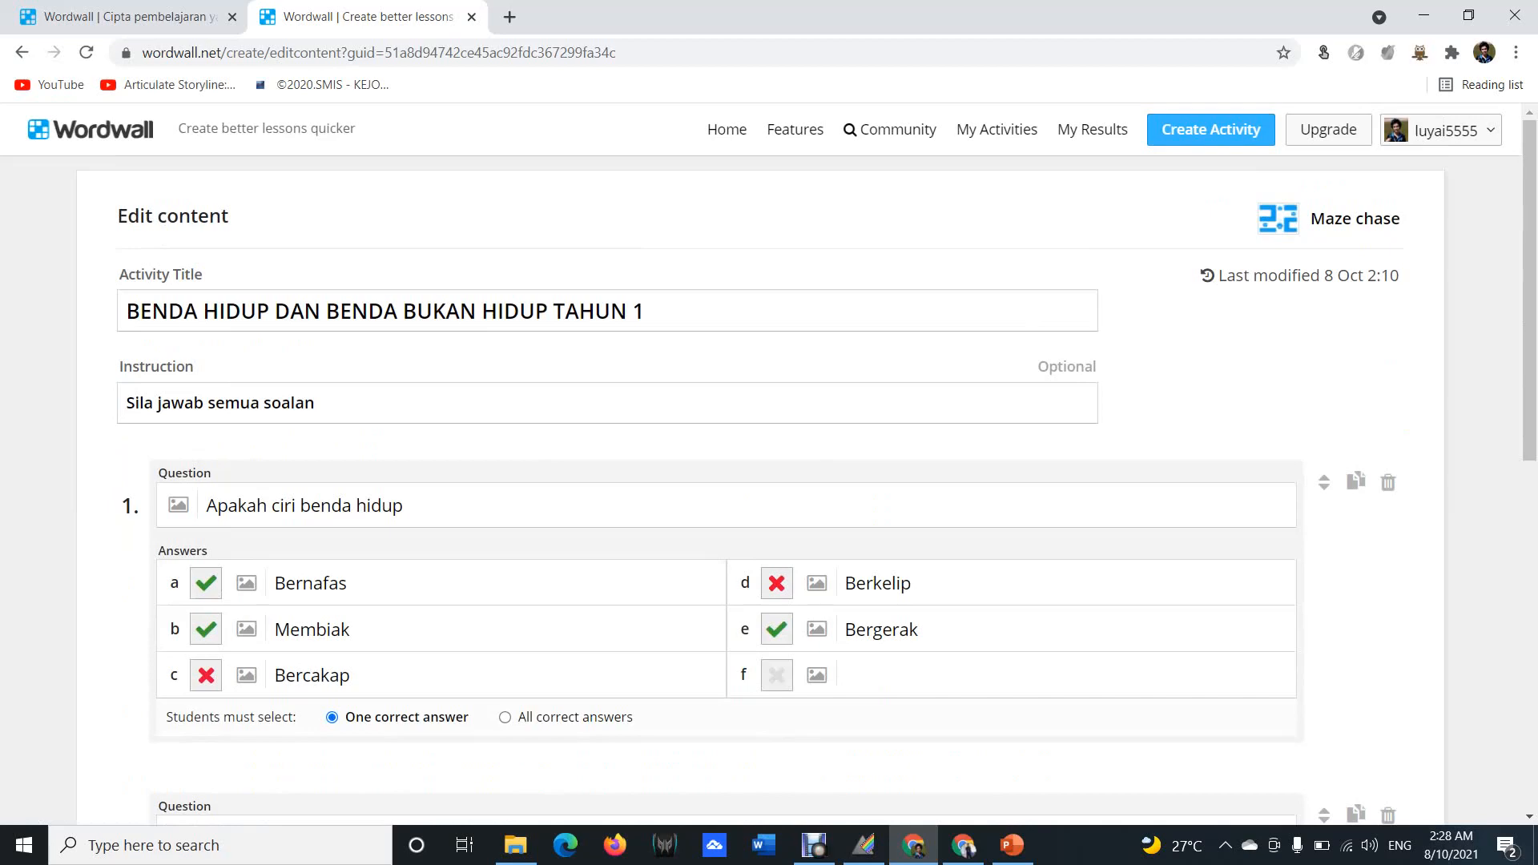
left_click_drag(117, 216, 1400, 219)
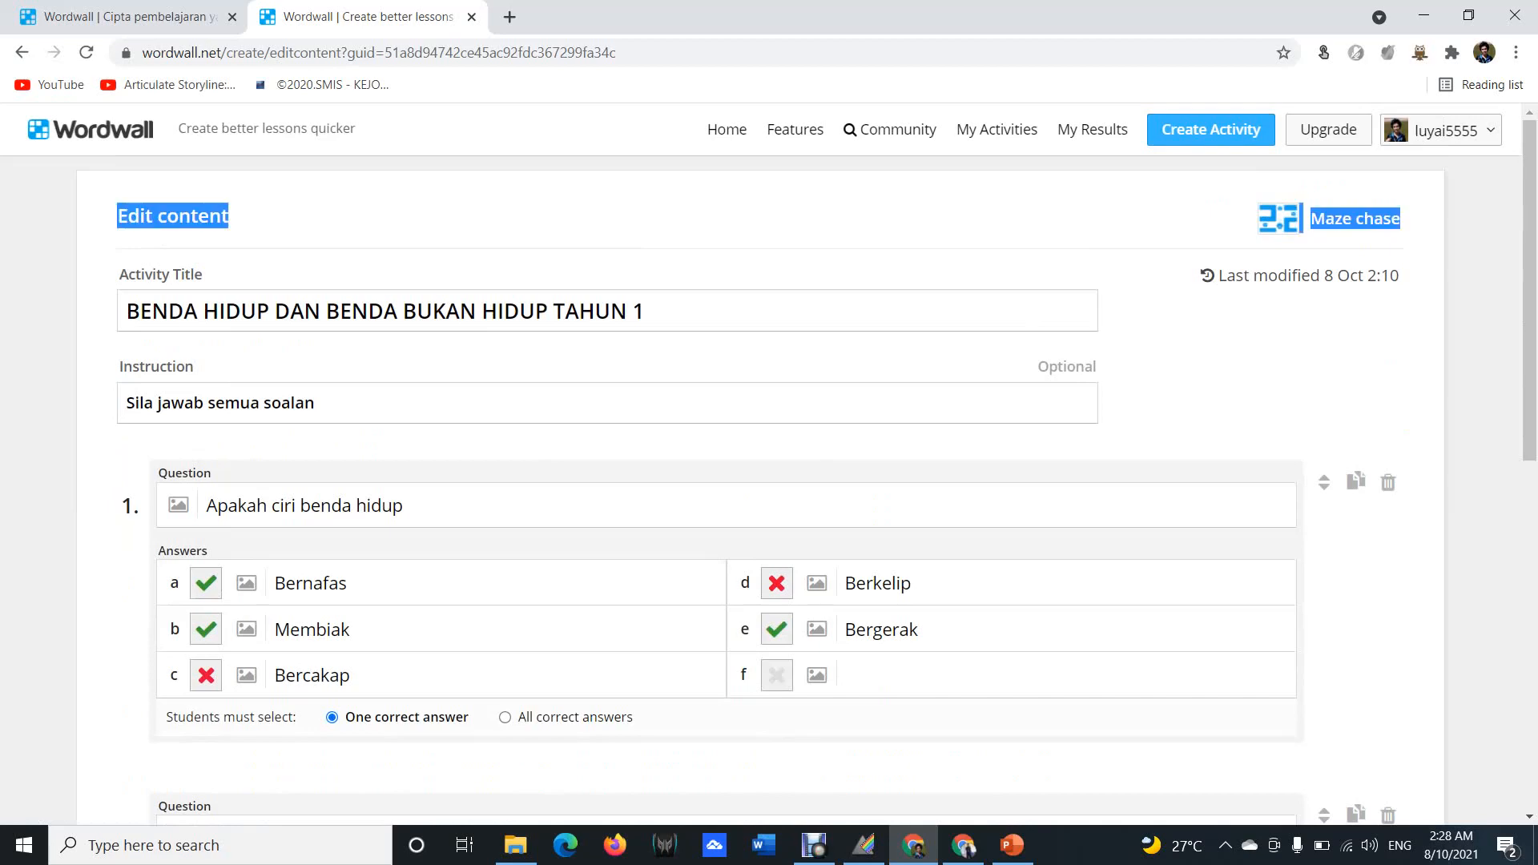
left_click(1153, 221)
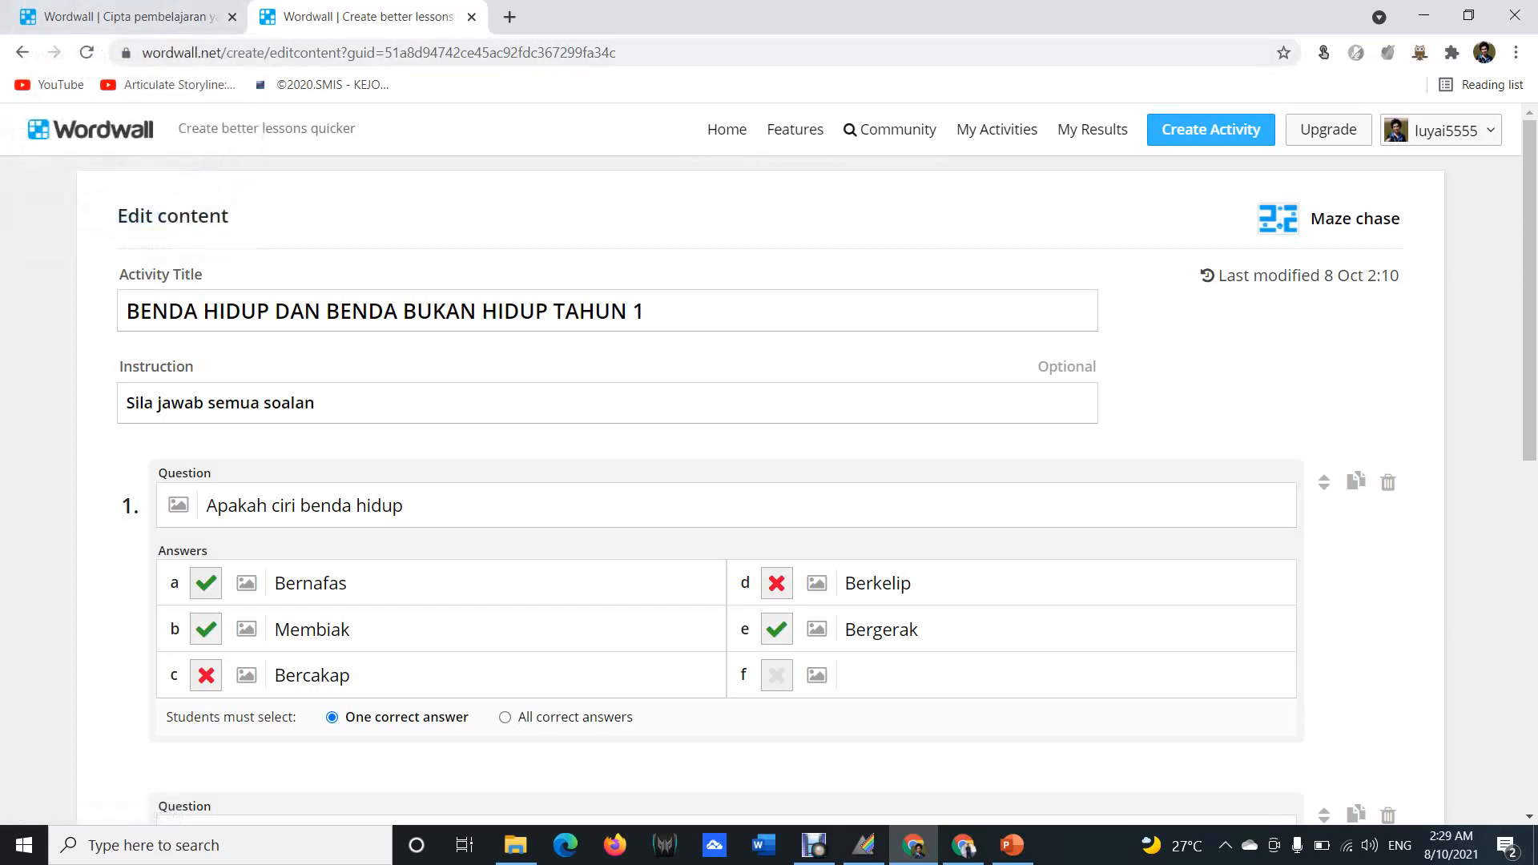
left_click(21, 52)
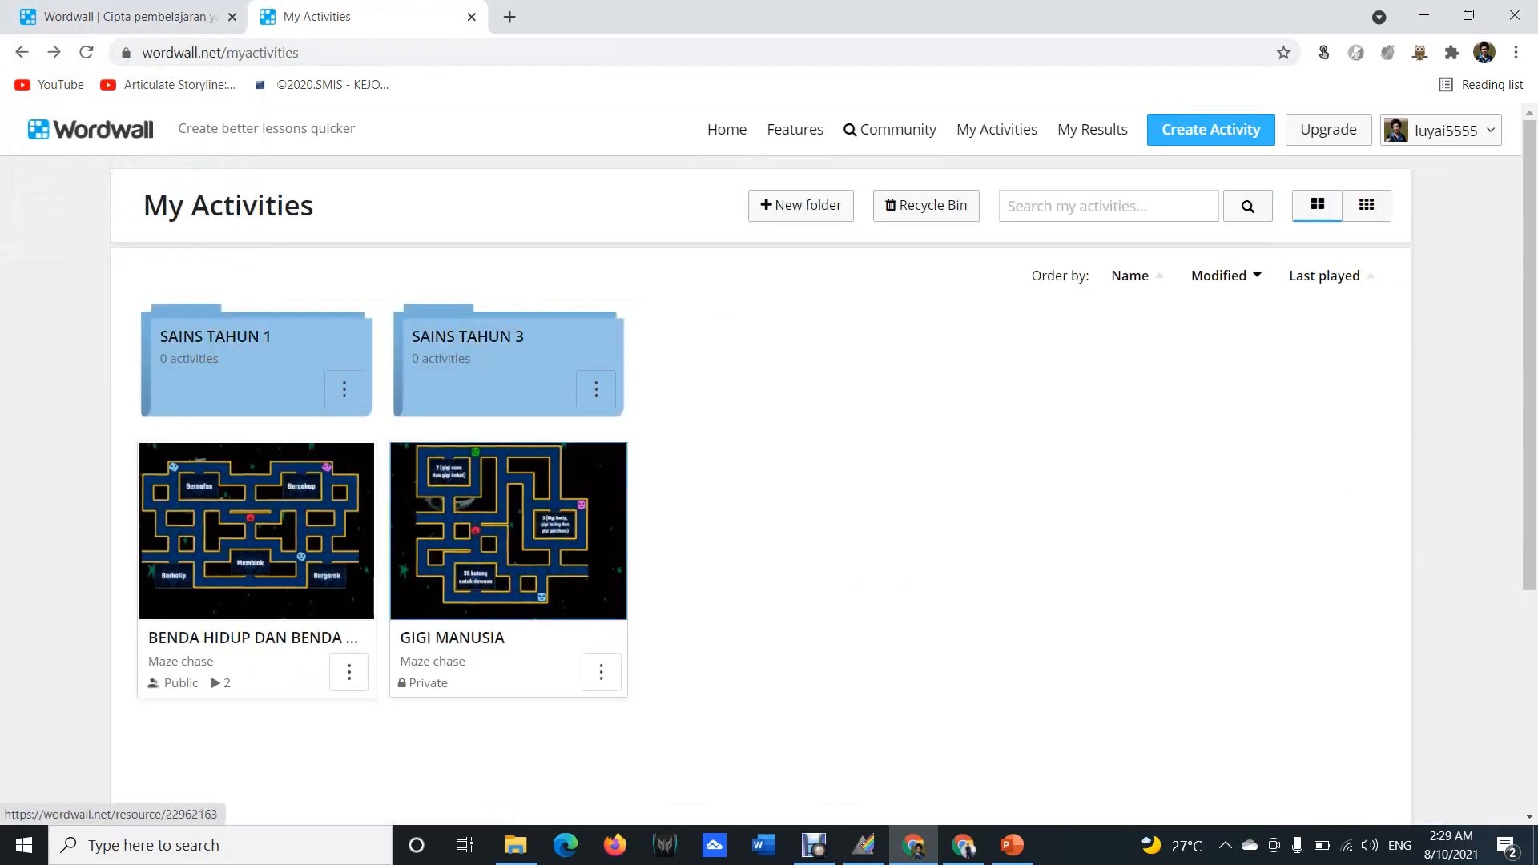
Switch to the student window, enter a placeholder name without Remember me, and open the Maze chase start screen.
left_click(963, 845)
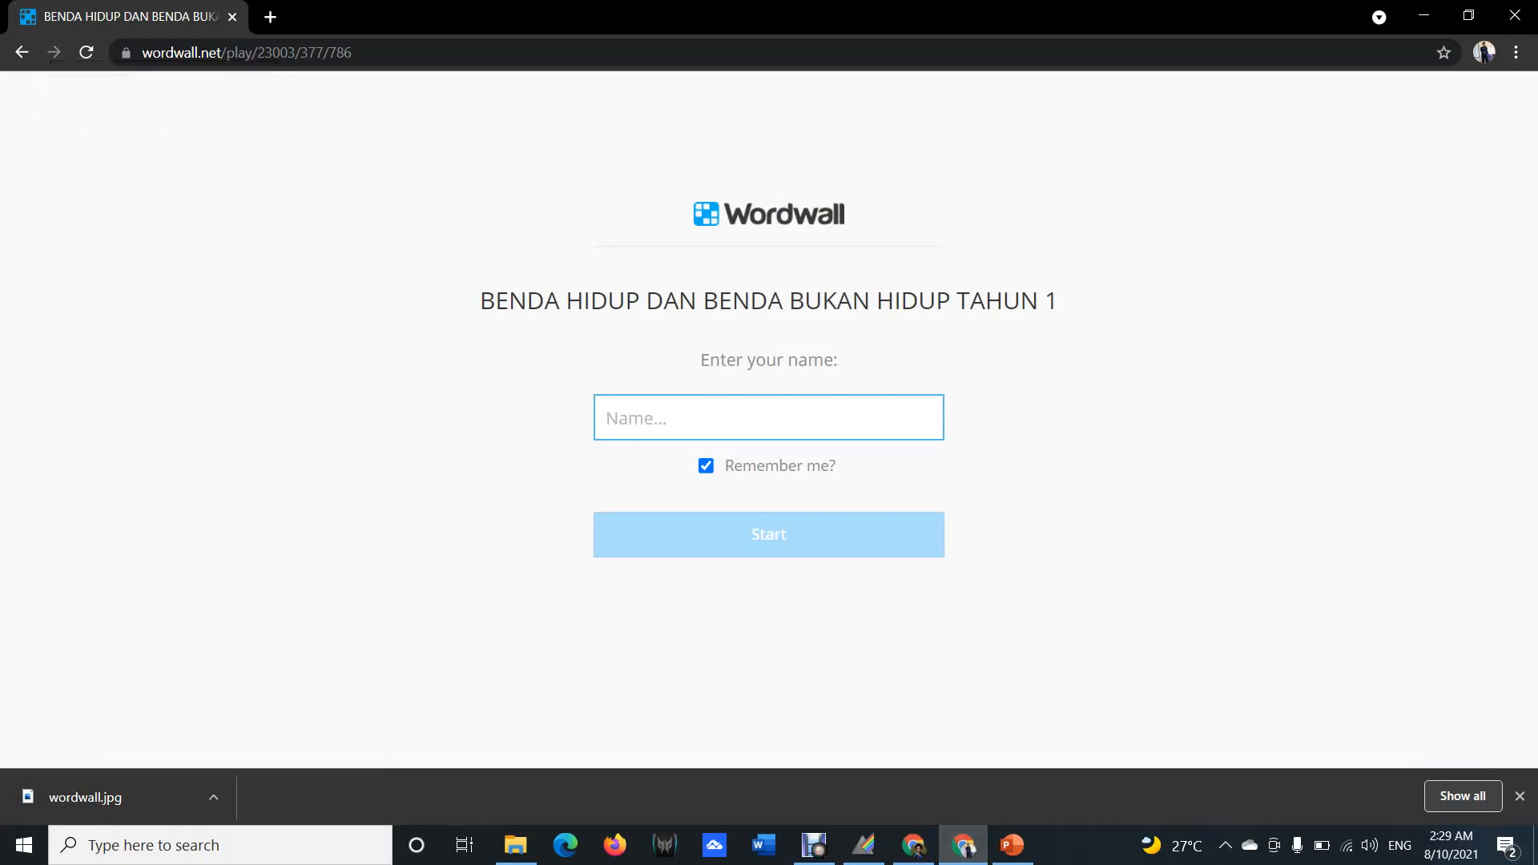
type("h")
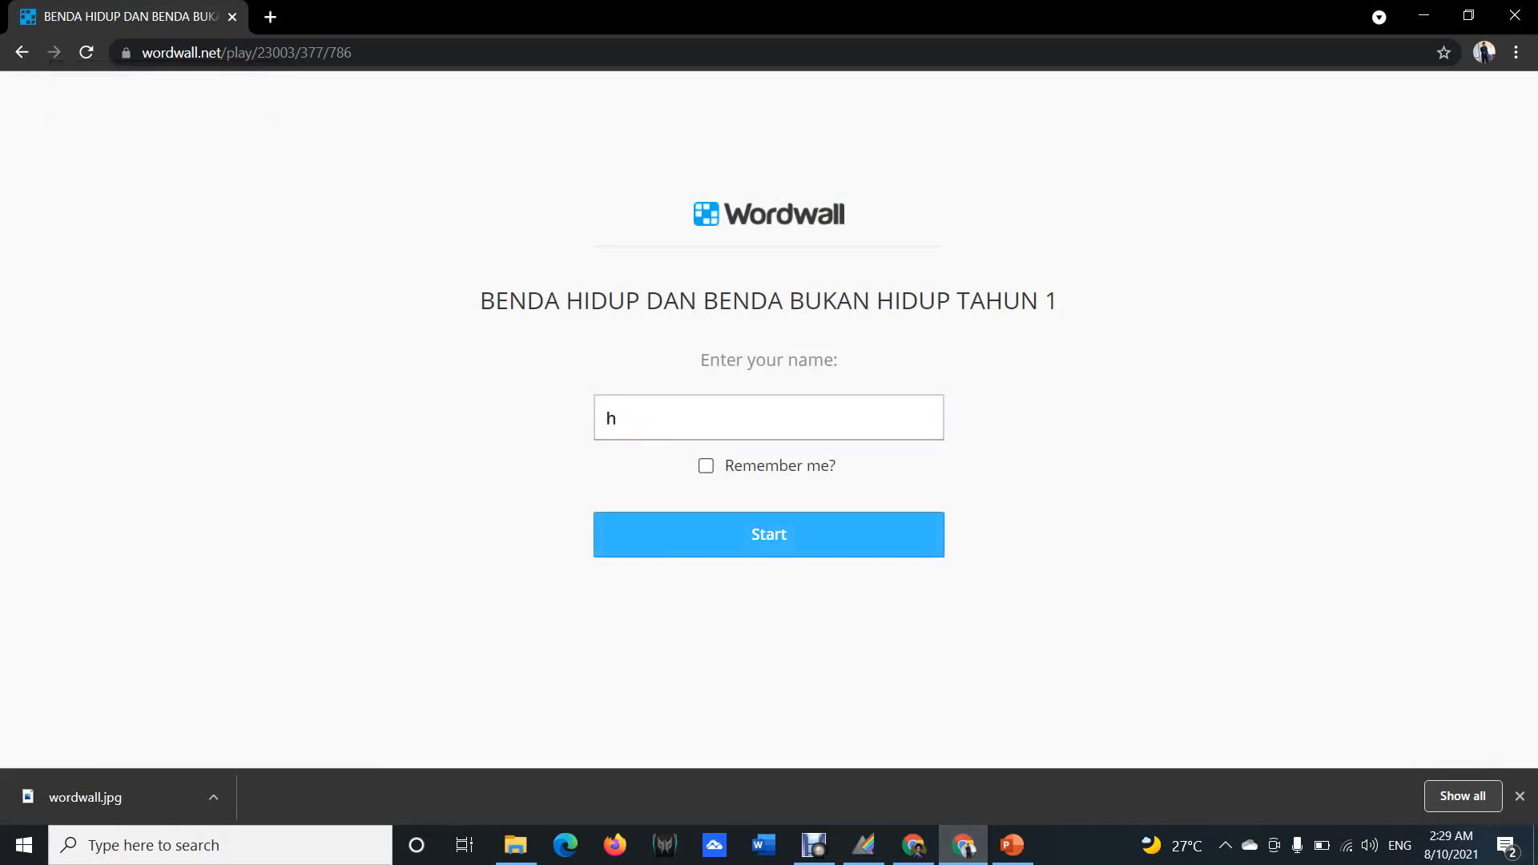
key("Return")
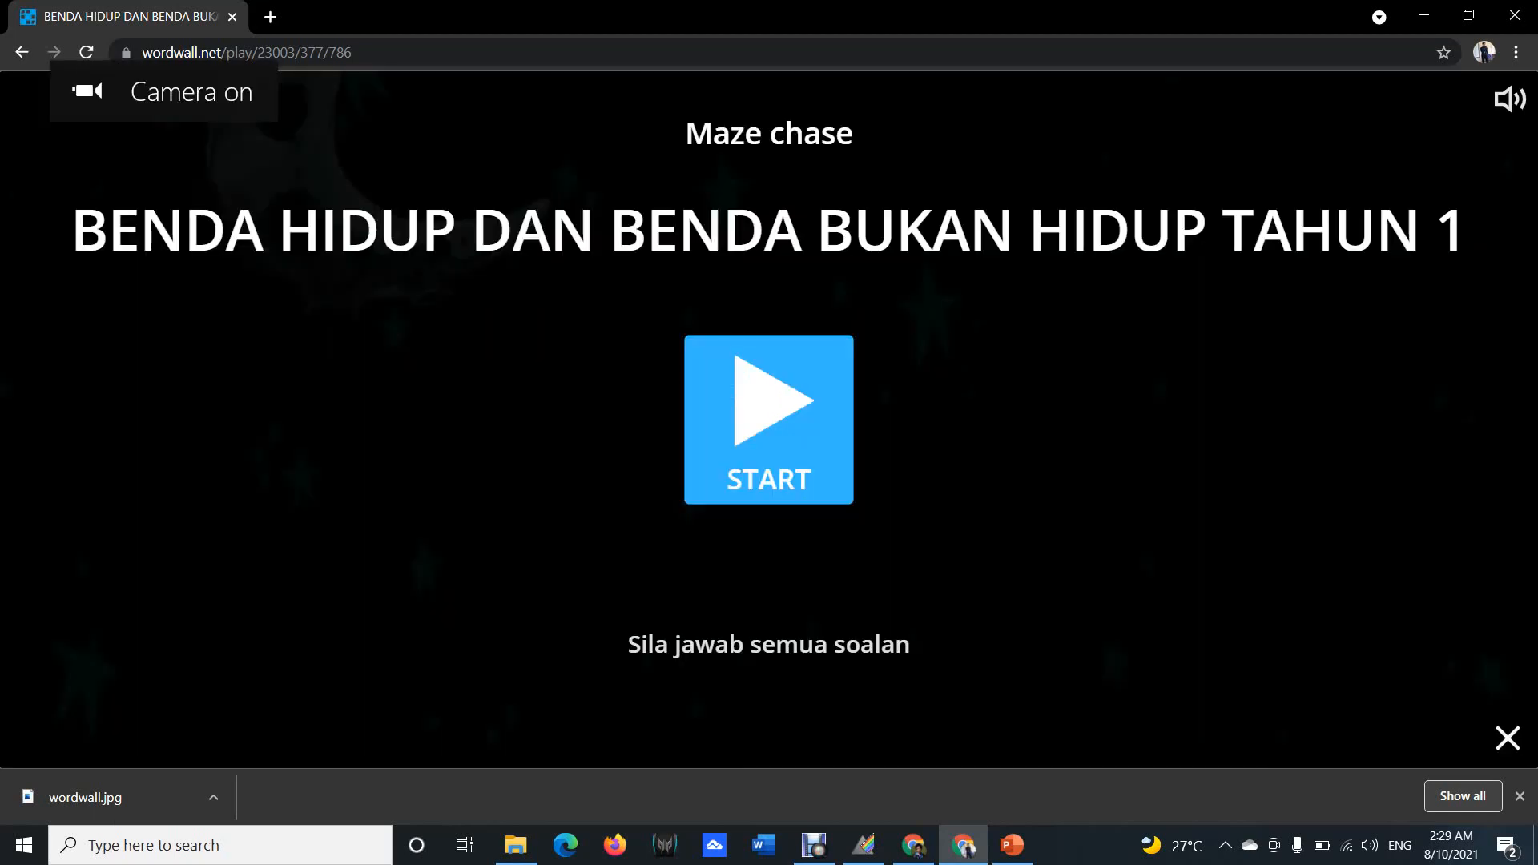
Close the downloads bar, reload the assignment page to its name prompt, and return to the teacher's My Activities page.
left_click(1520, 796)
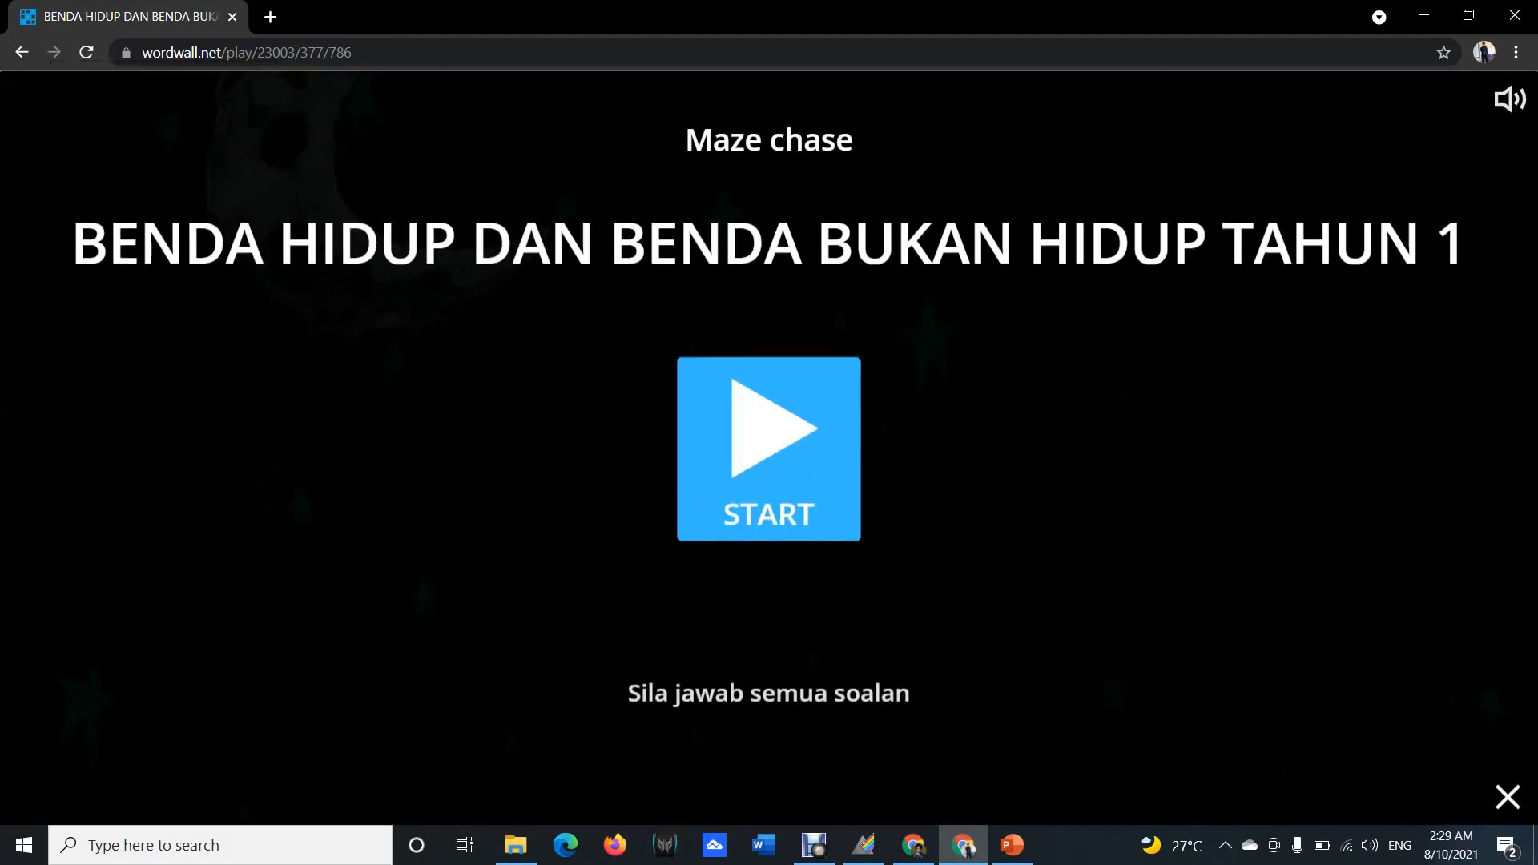
key("F5")
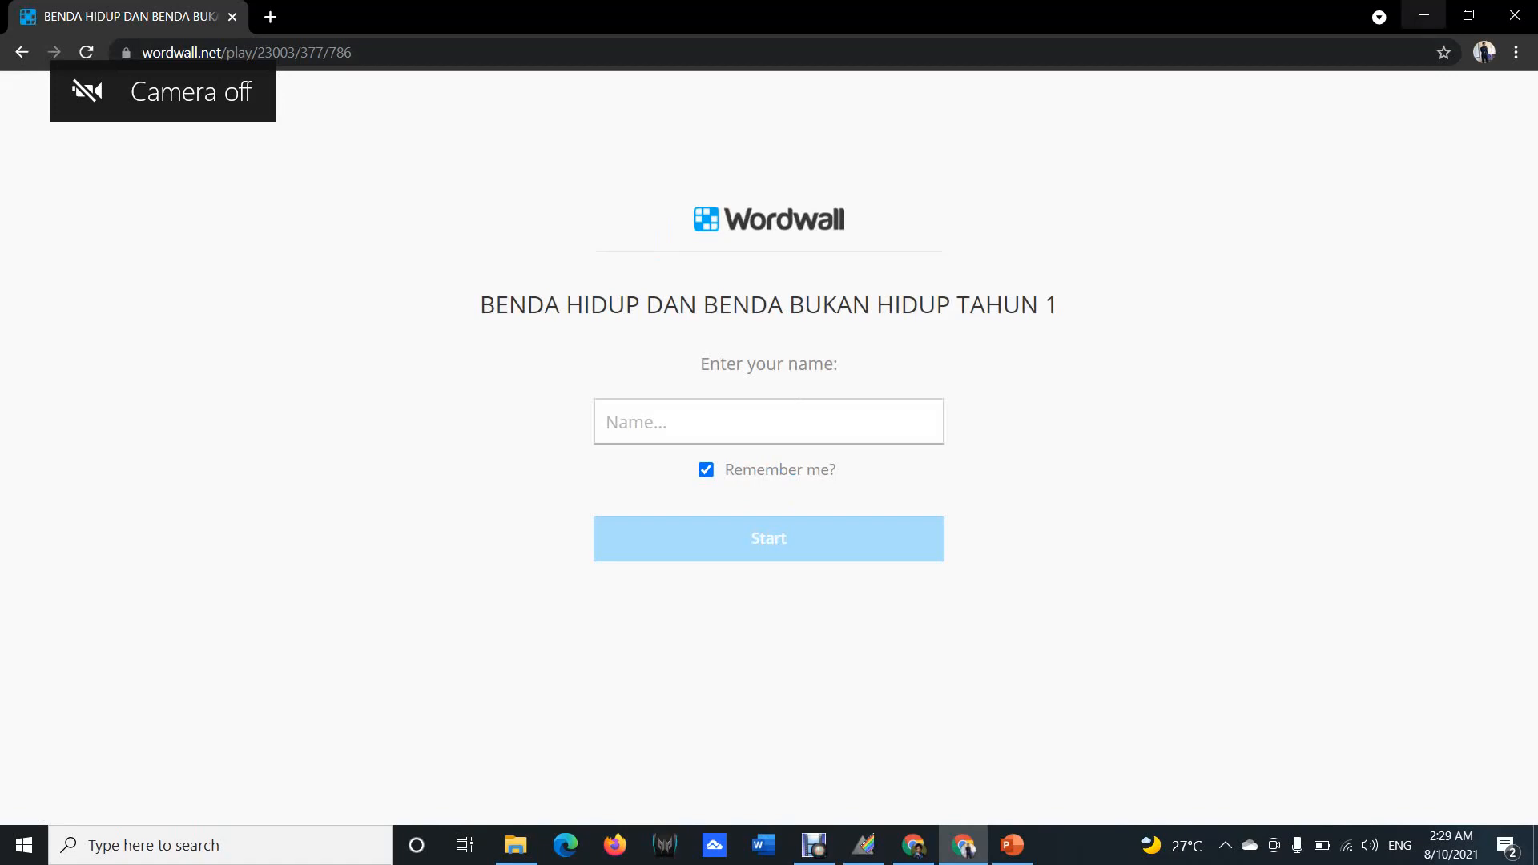
left_click(1423, 15)
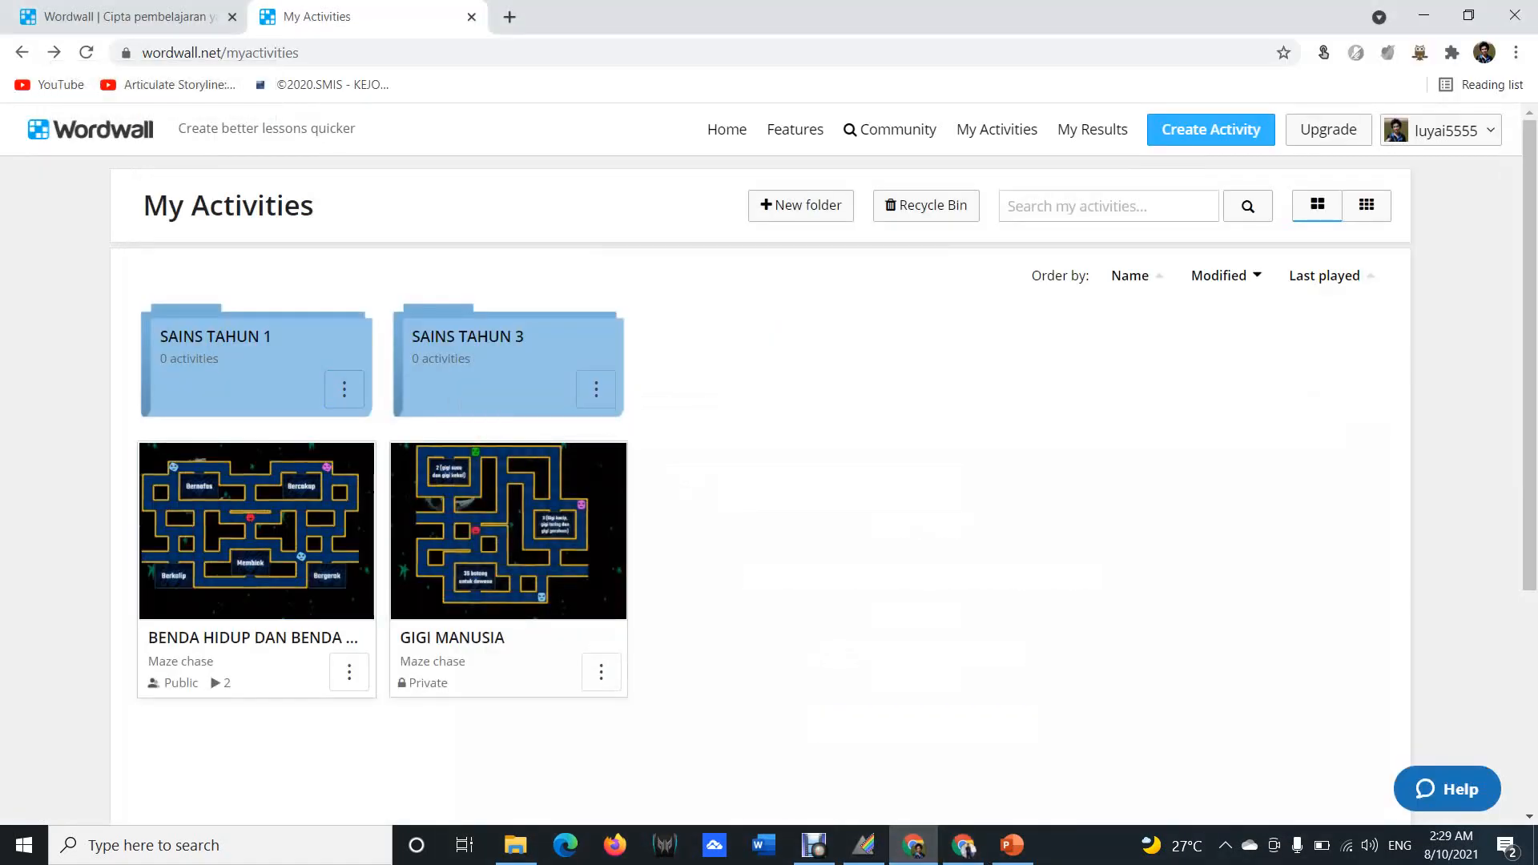
Return to the wordwall search results in the first tab, visit Community resources, and open the Activities at the Beach activity.
left_click(128, 17)
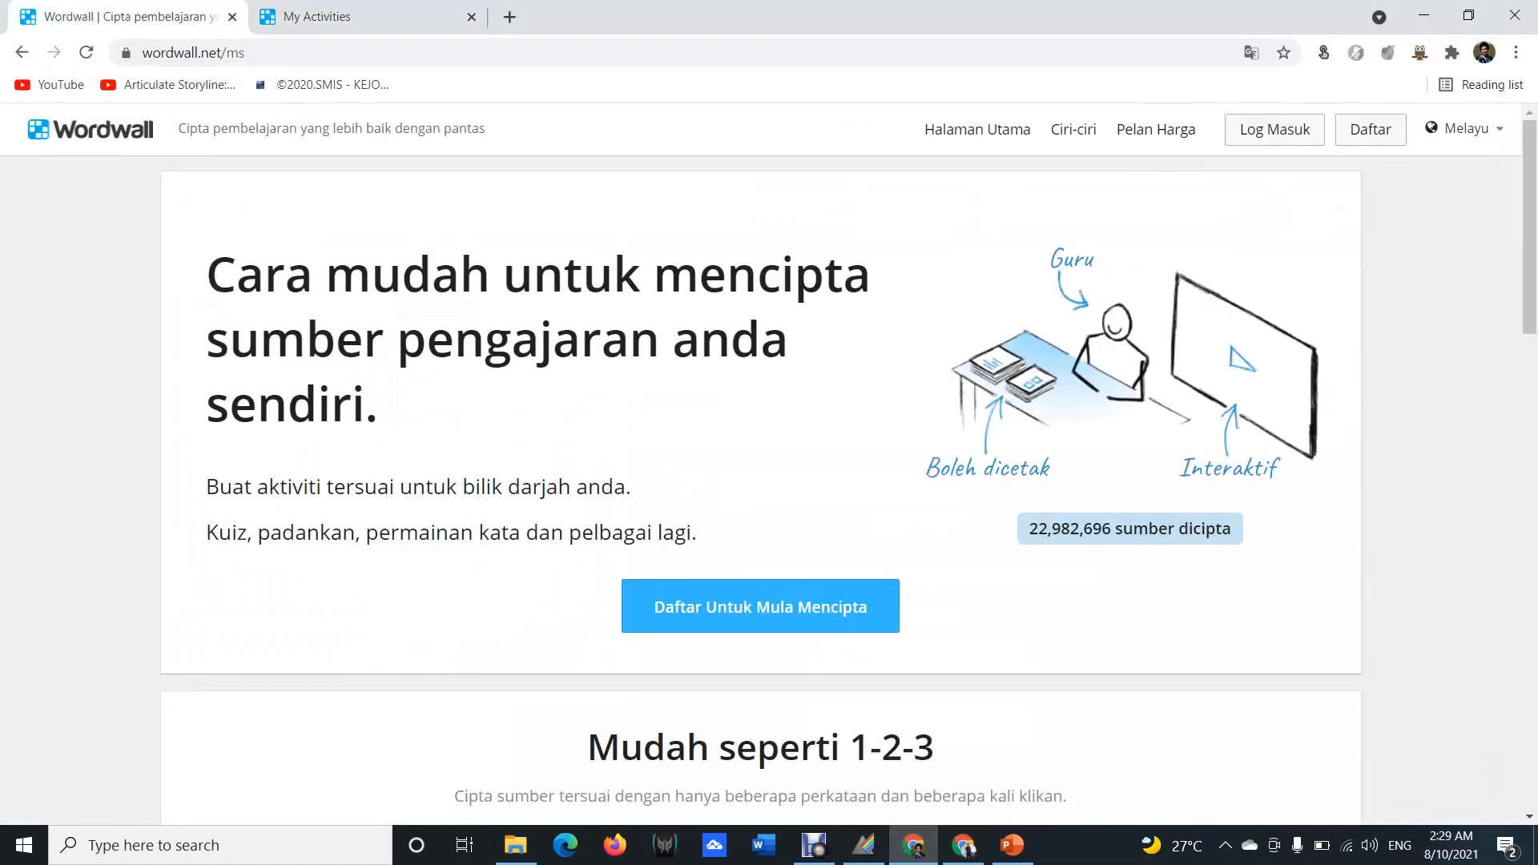
key("alt+Left")
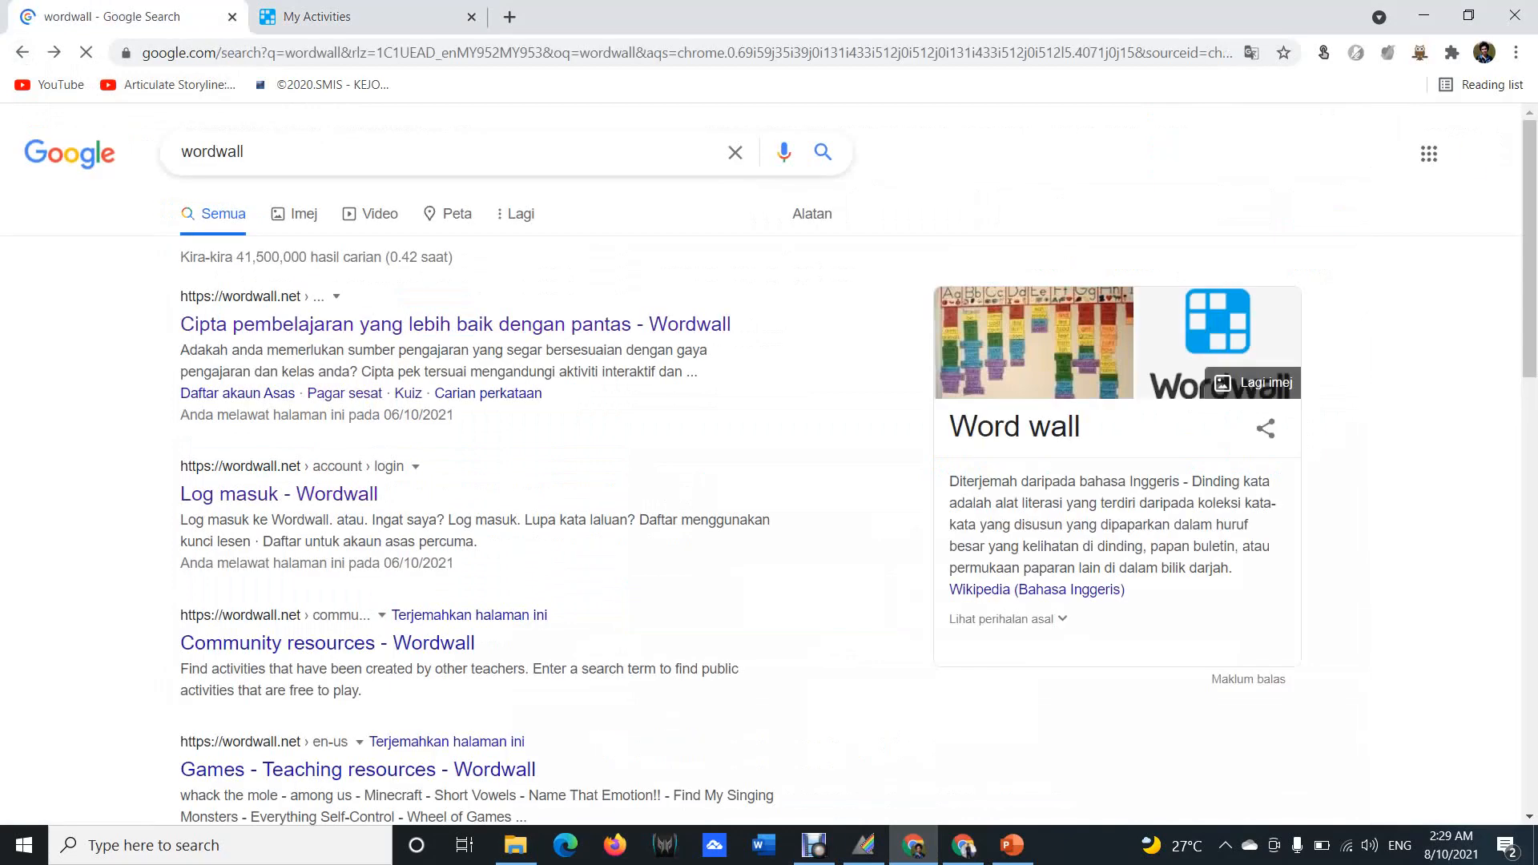
left_click(360, 644)
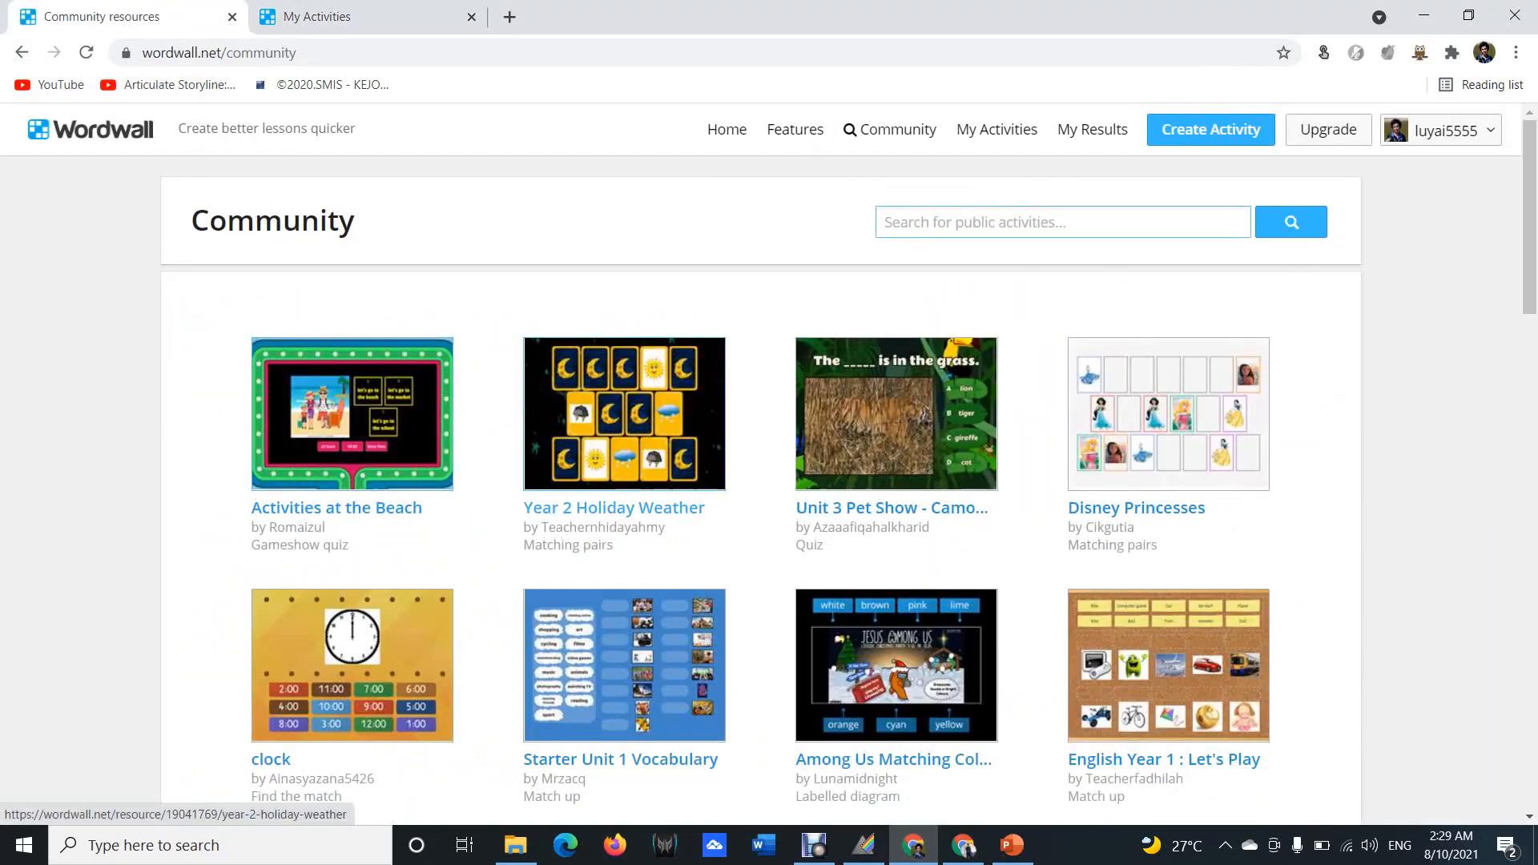
left_click(336, 507)
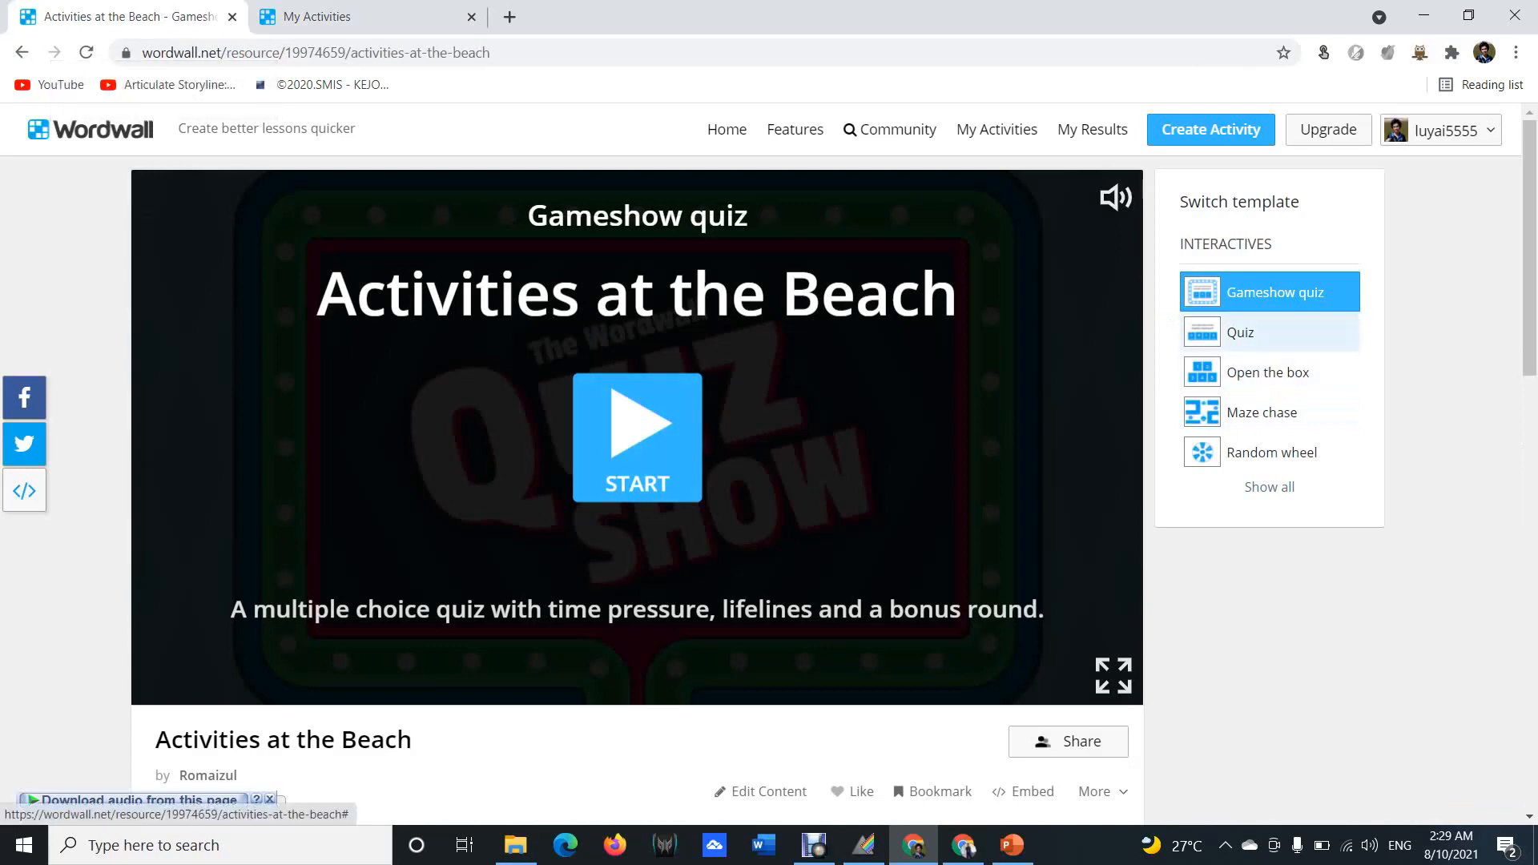
Switch the activity to the Quiz template, start it, and answer "let's go to the beach" and "let's look for shells".
left_click(1269, 332)
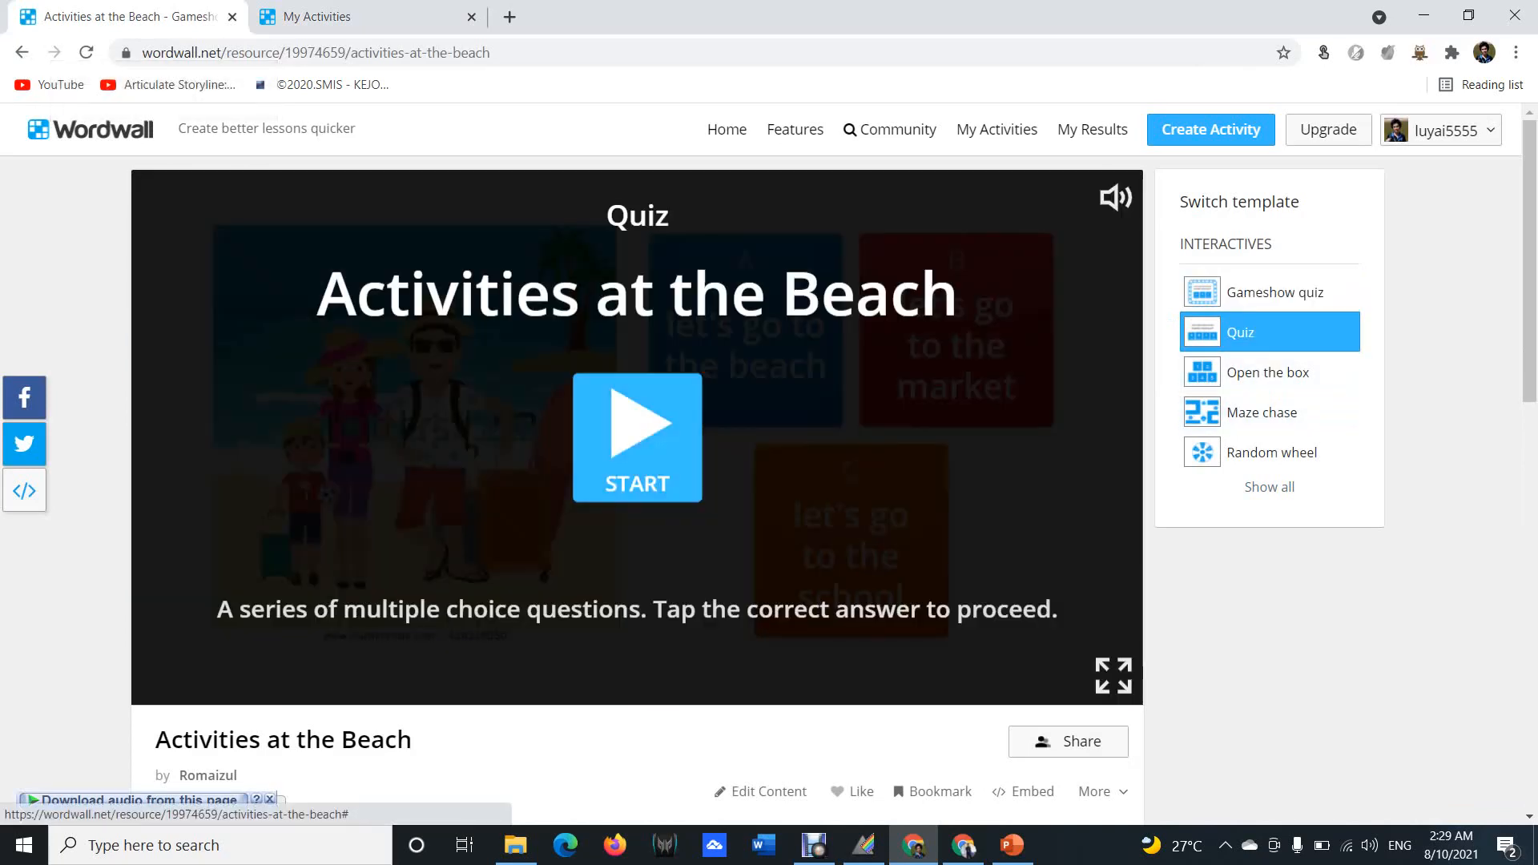
left_click(637, 437)
left_click(745, 339)
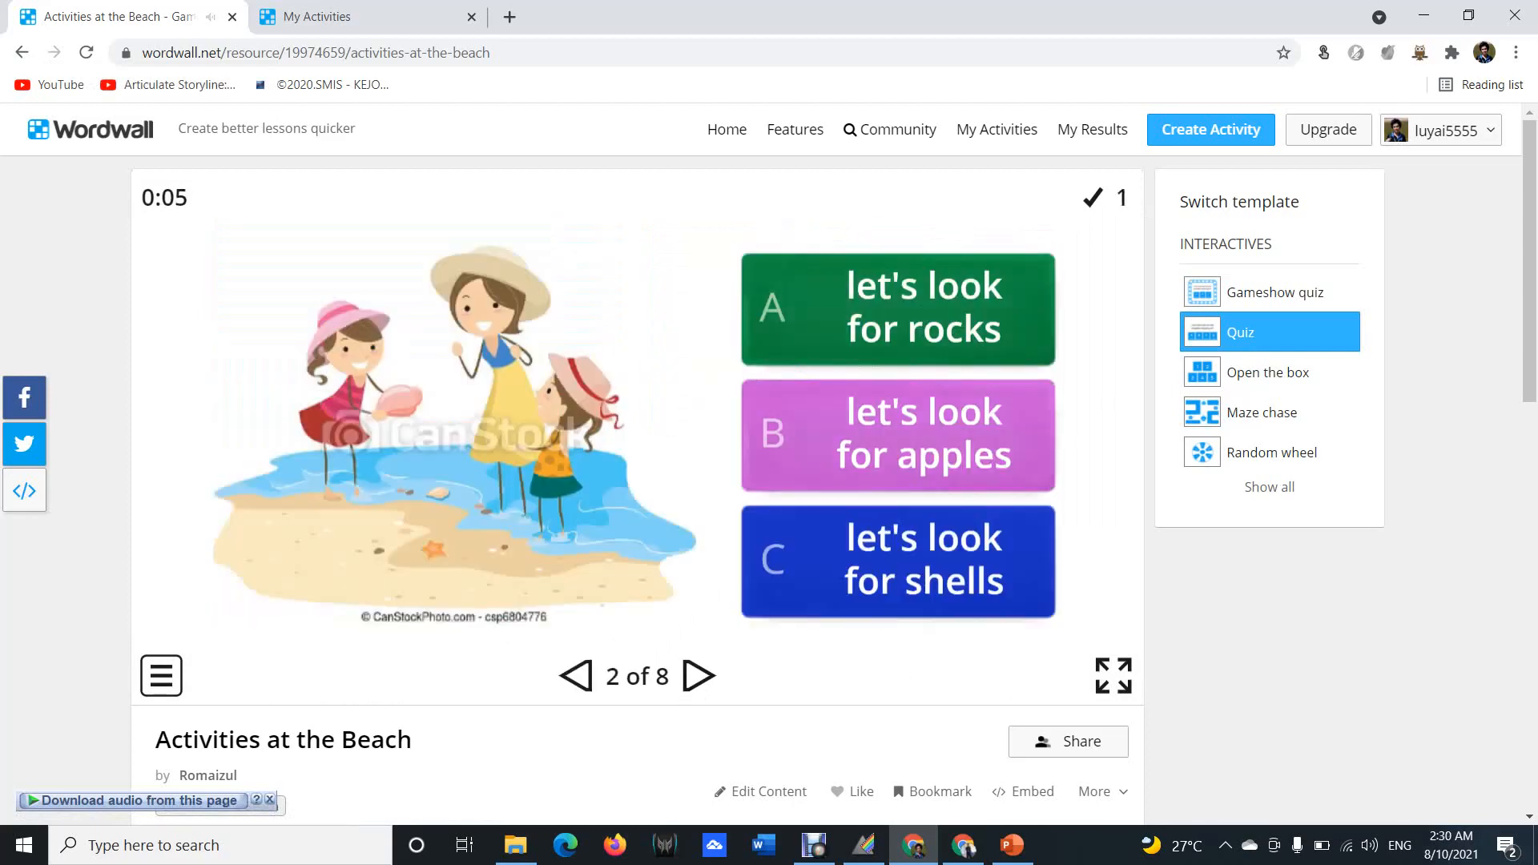
left_click(897, 561)
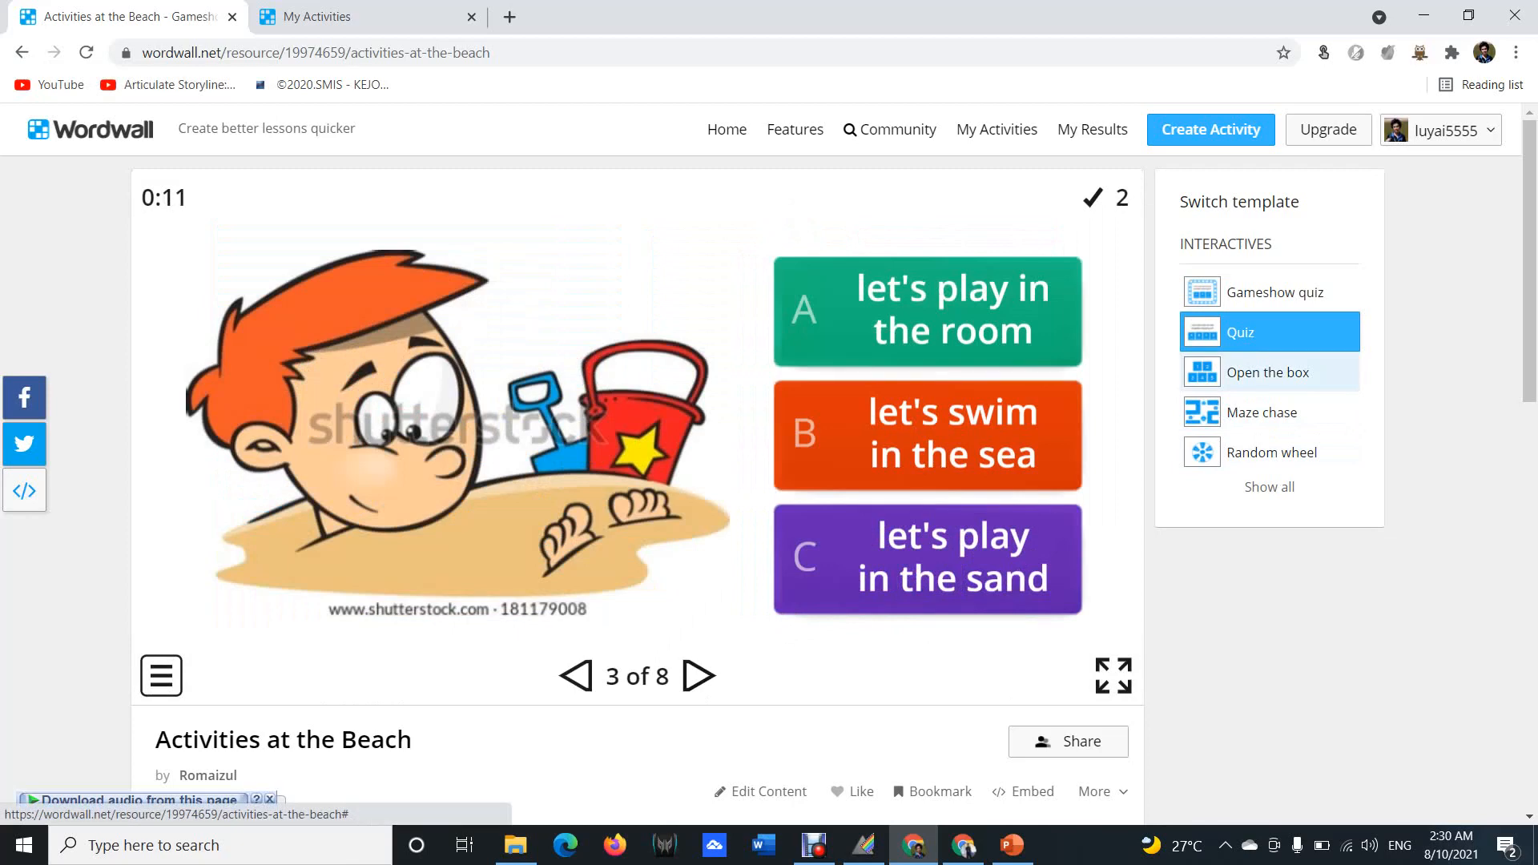
Switch the activity to the Open the box template, open box 1, and answer "let's catch a fish".
left_click(1268, 372)
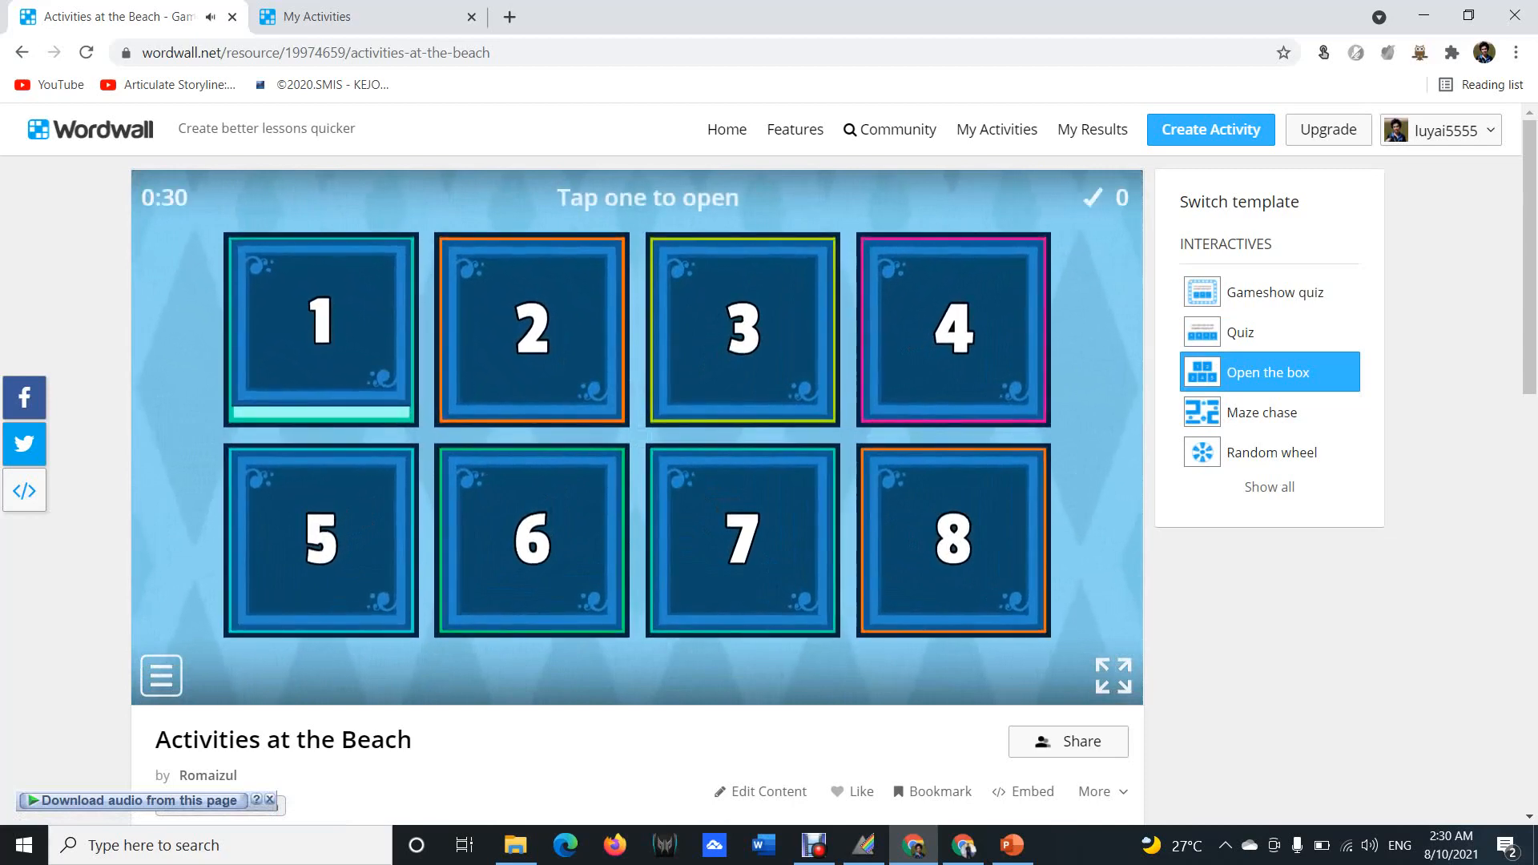
left_click(322, 337)
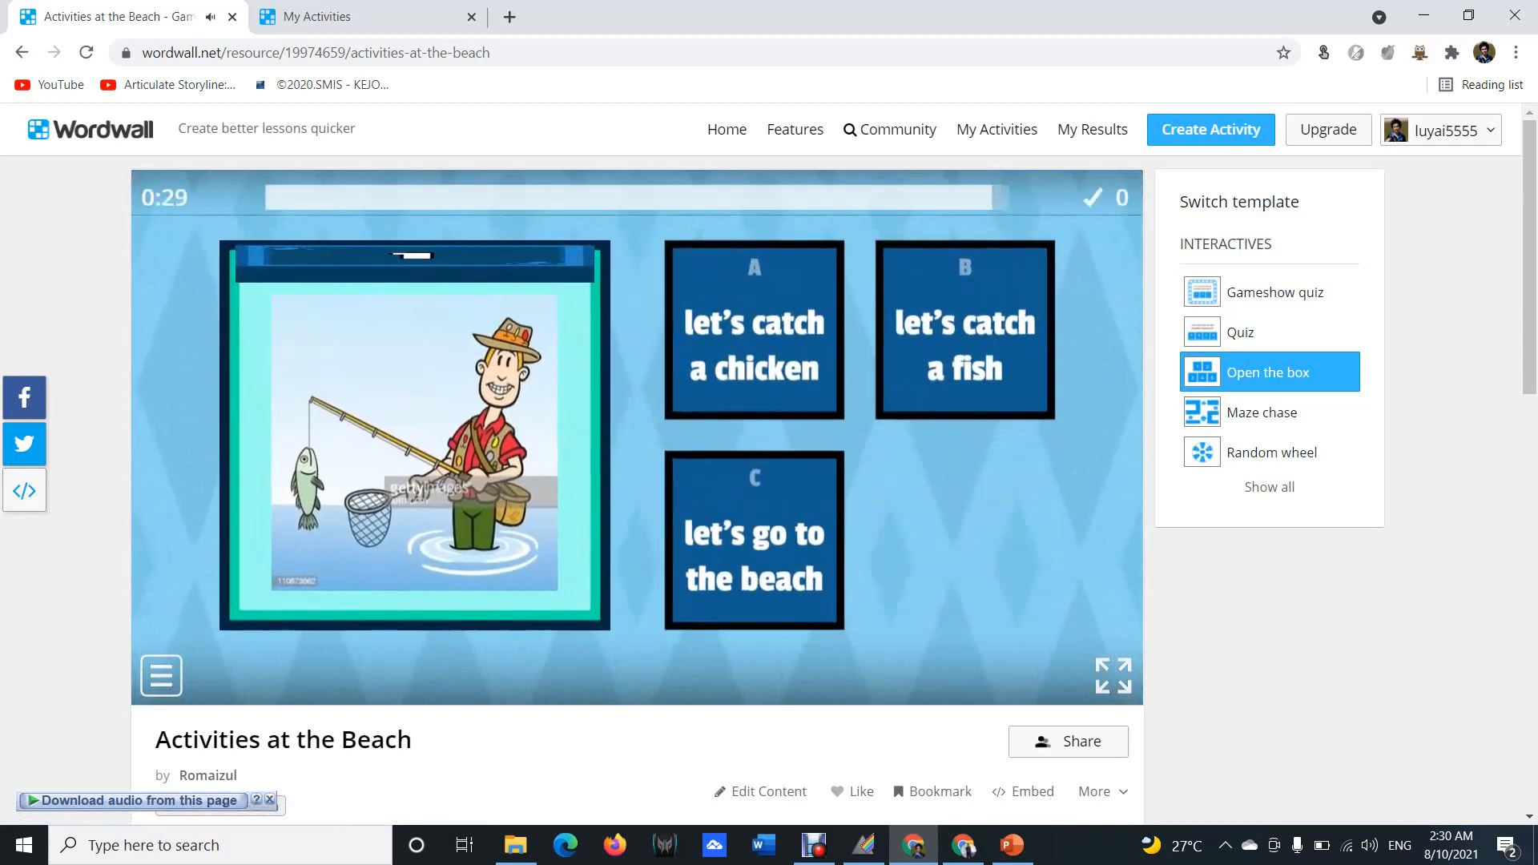
left_click(965, 336)
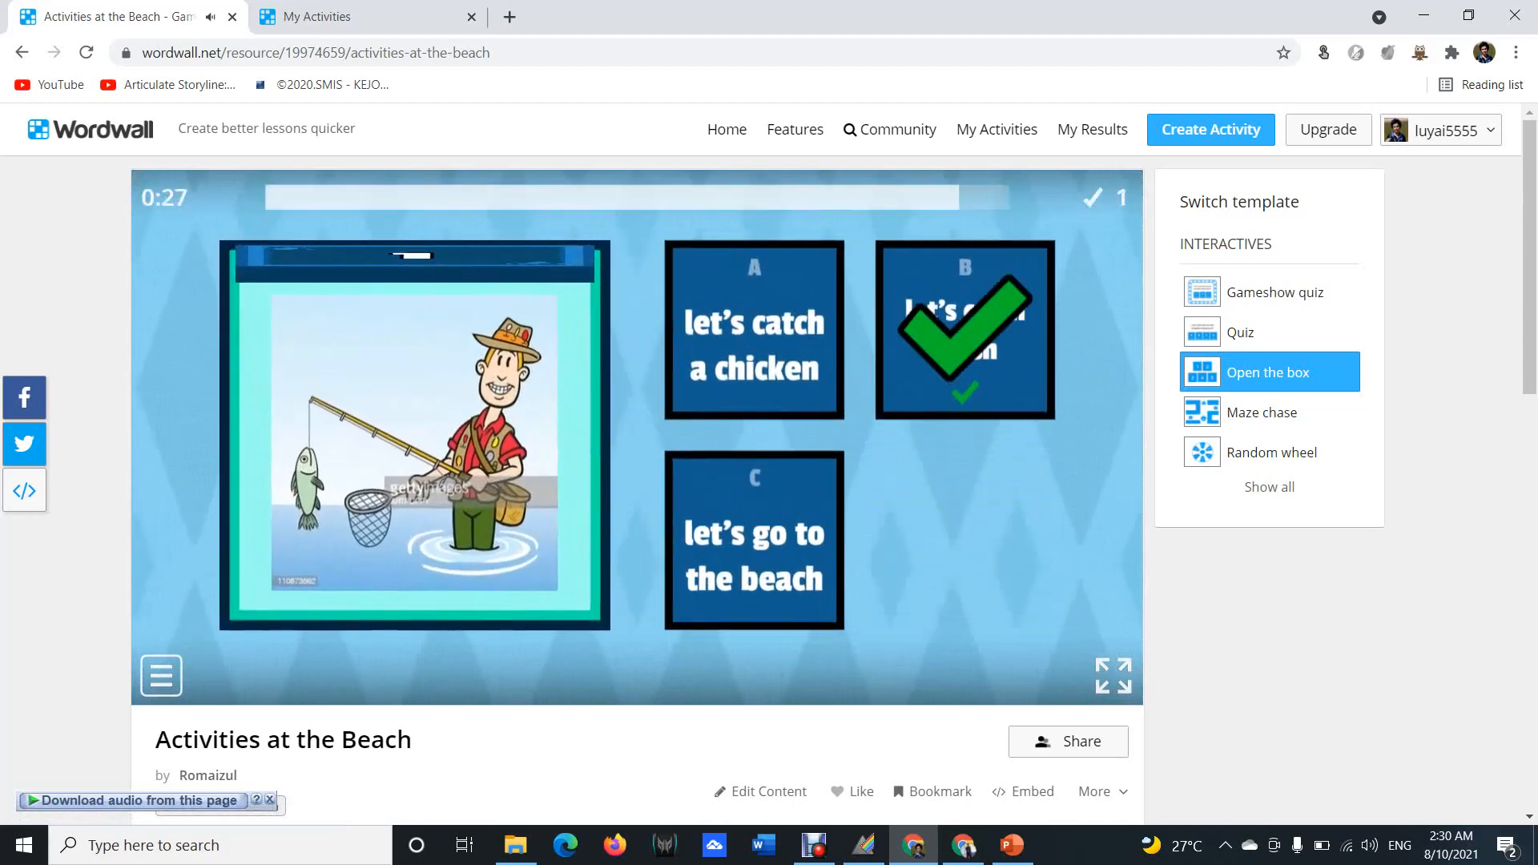
Switch the activity to the Random wheel template, start it, spin the wheel once, and eliminate the selected item.
left_click(1271, 453)
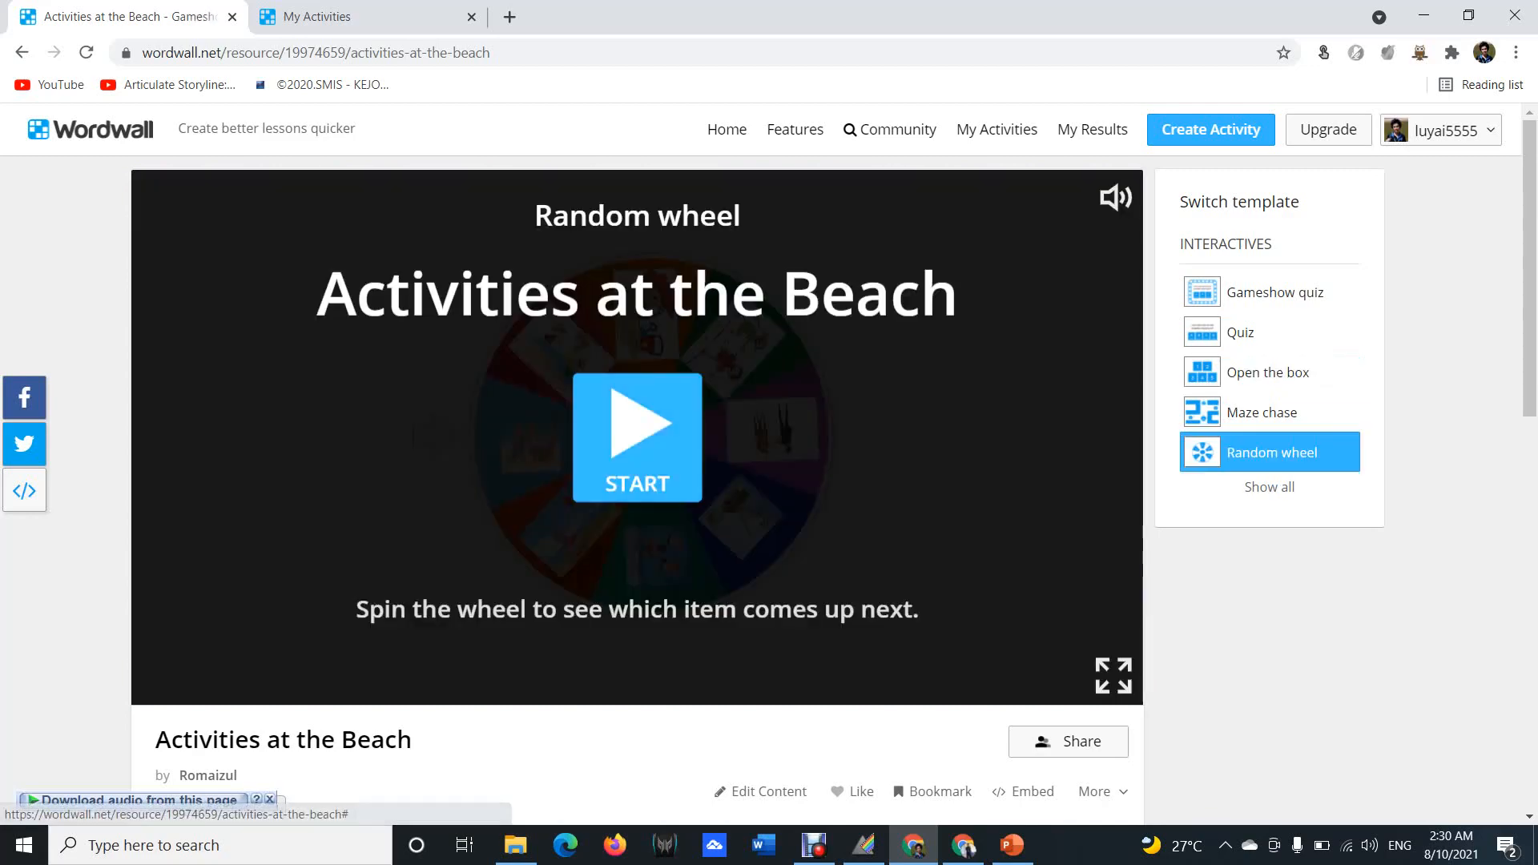
left_click(637, 438)
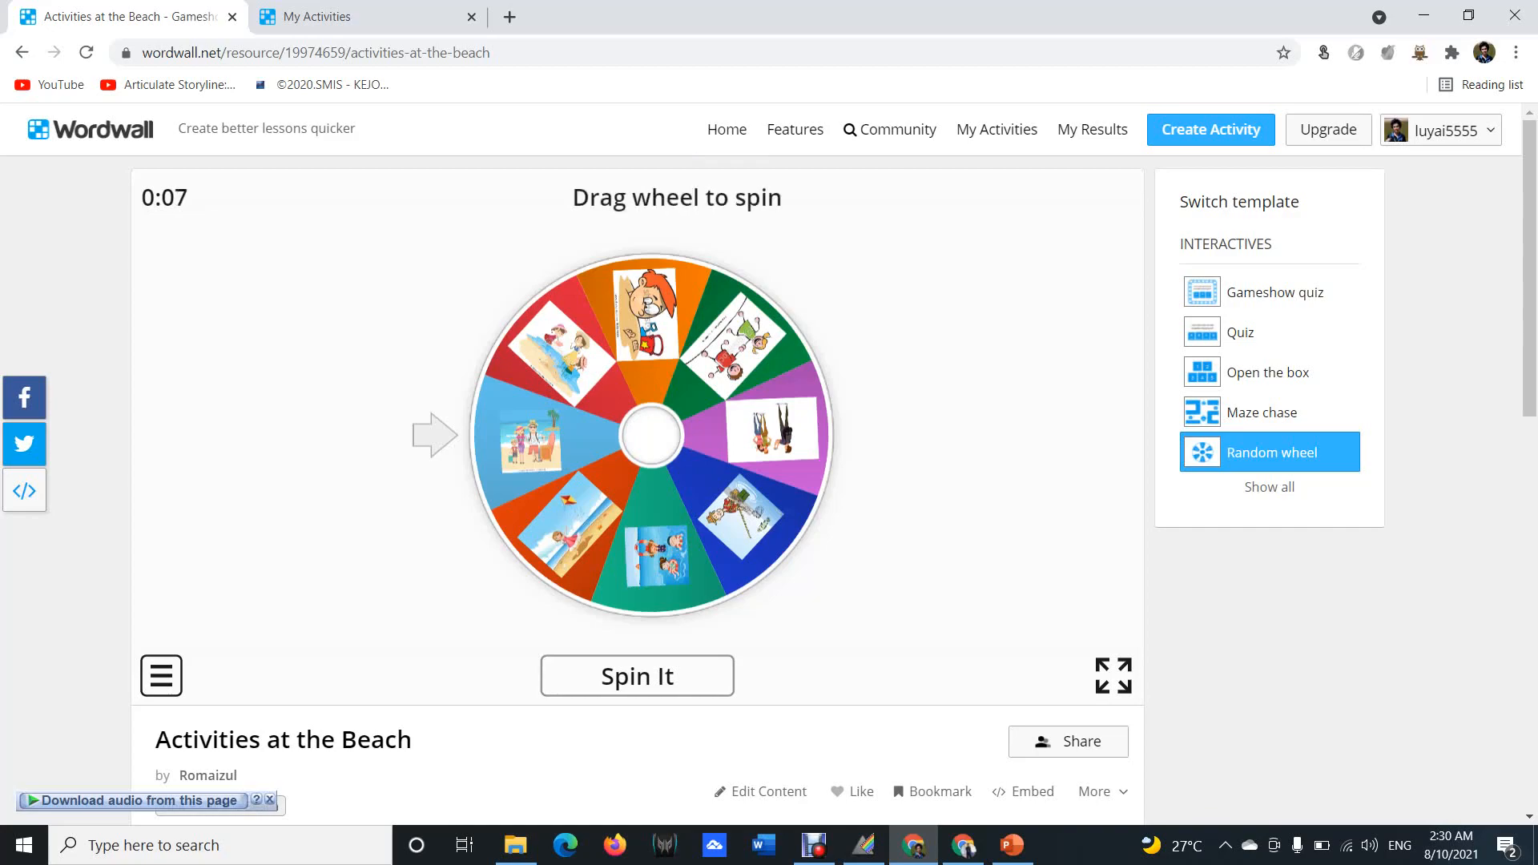
left_click(637, 676)
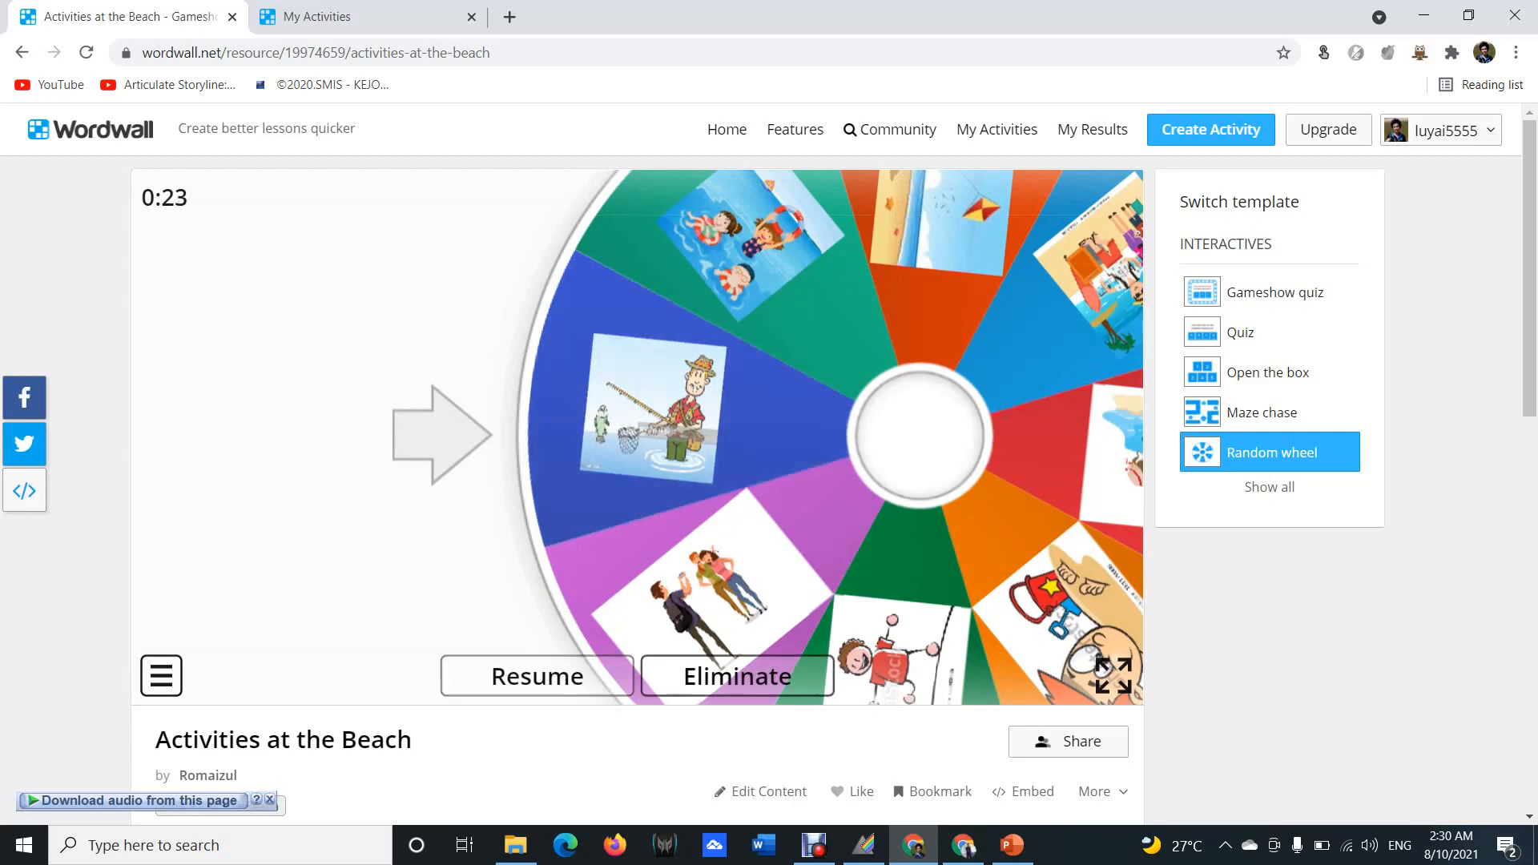
left_click(737, 676)
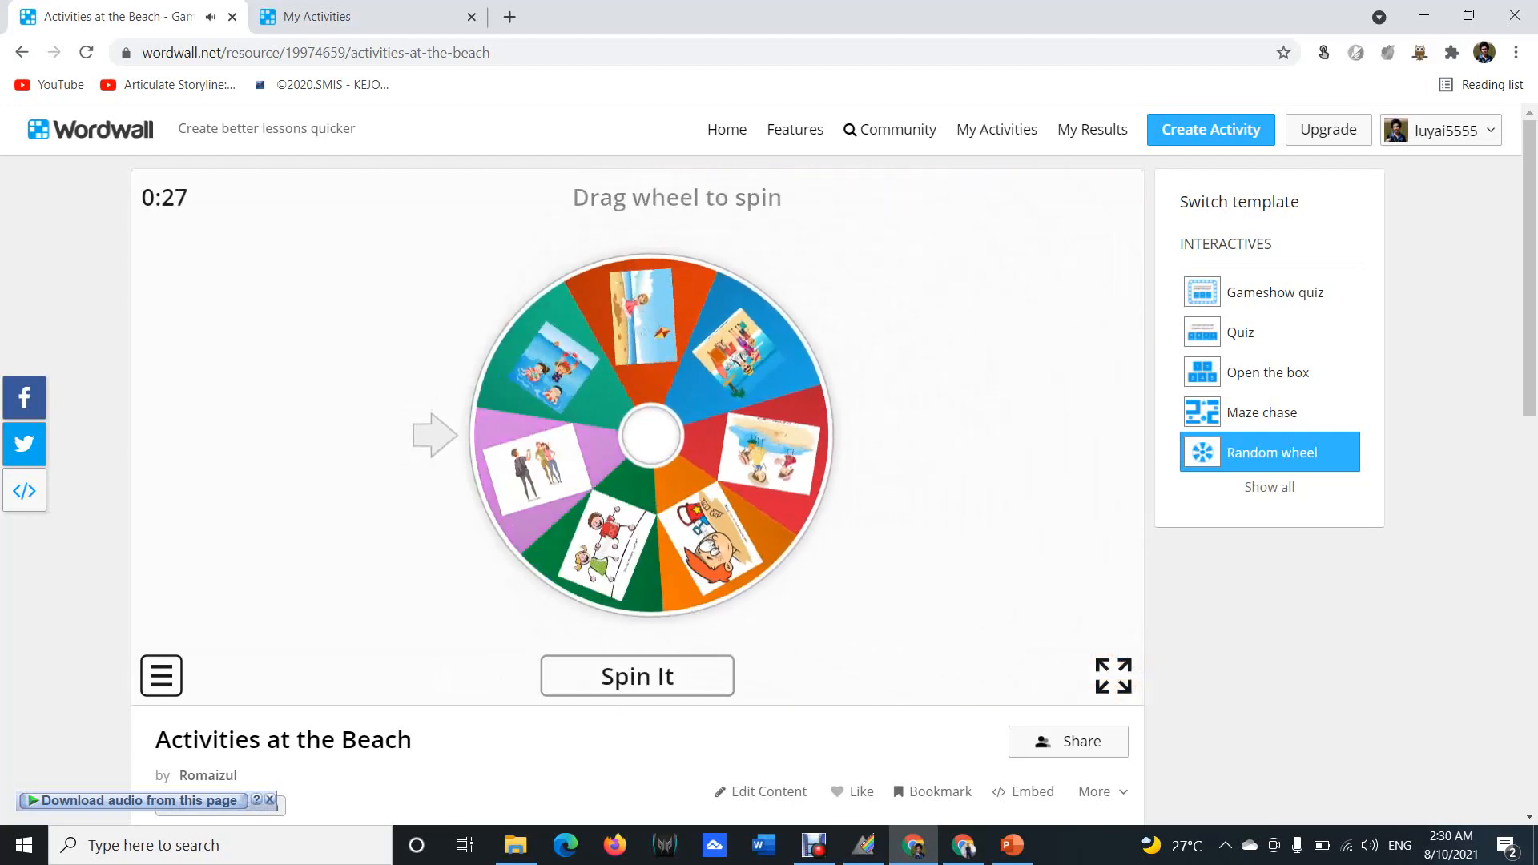
View the full list of interactive templates for the activity, close it, and return to the My Activities page.
left_click(1270, 487)
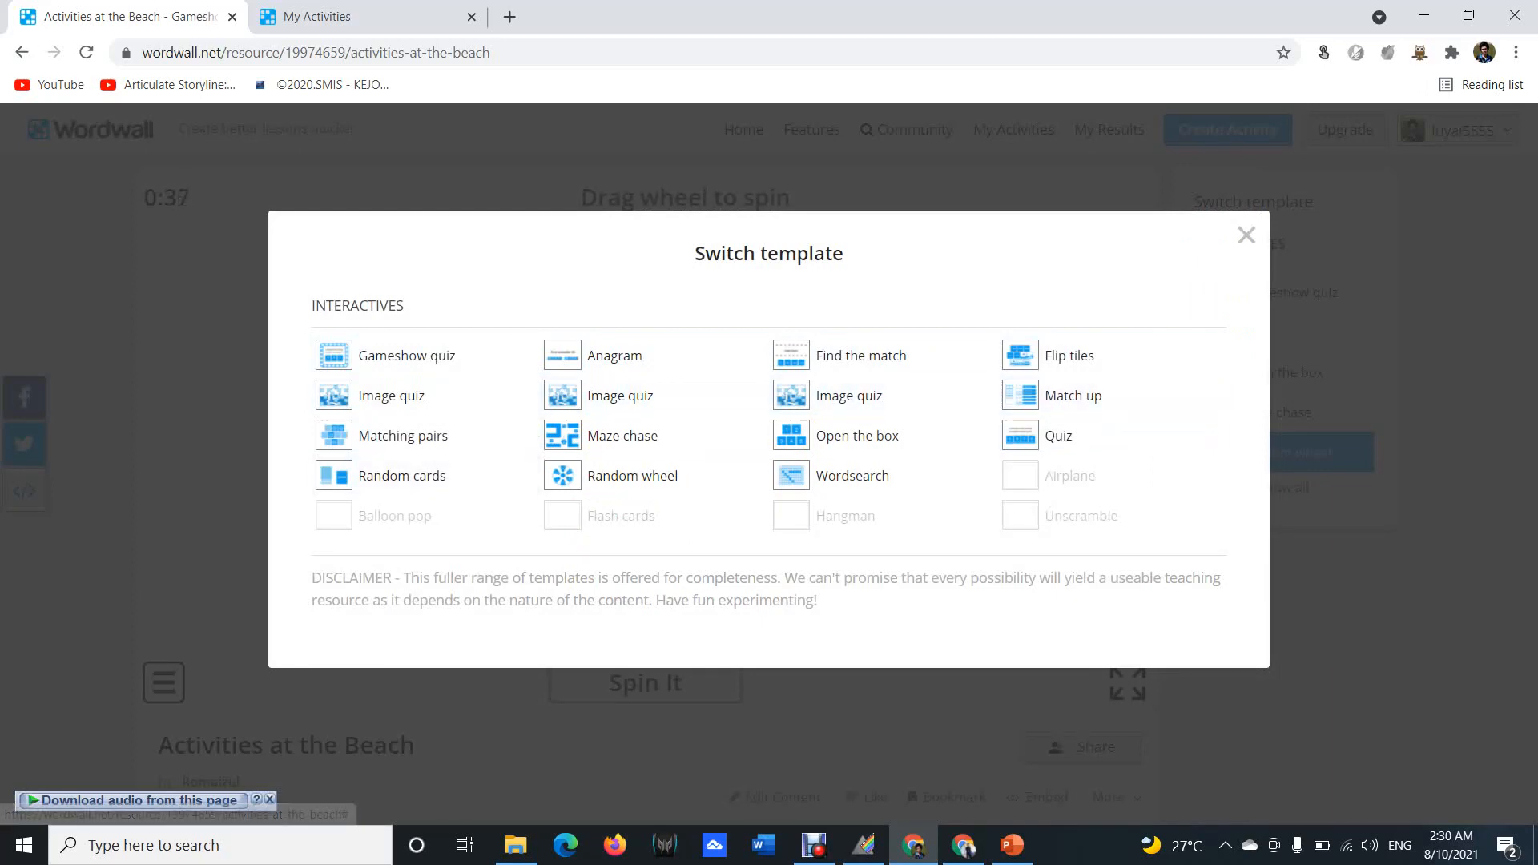
left_click(1246, 235)
left_click(361, 17)
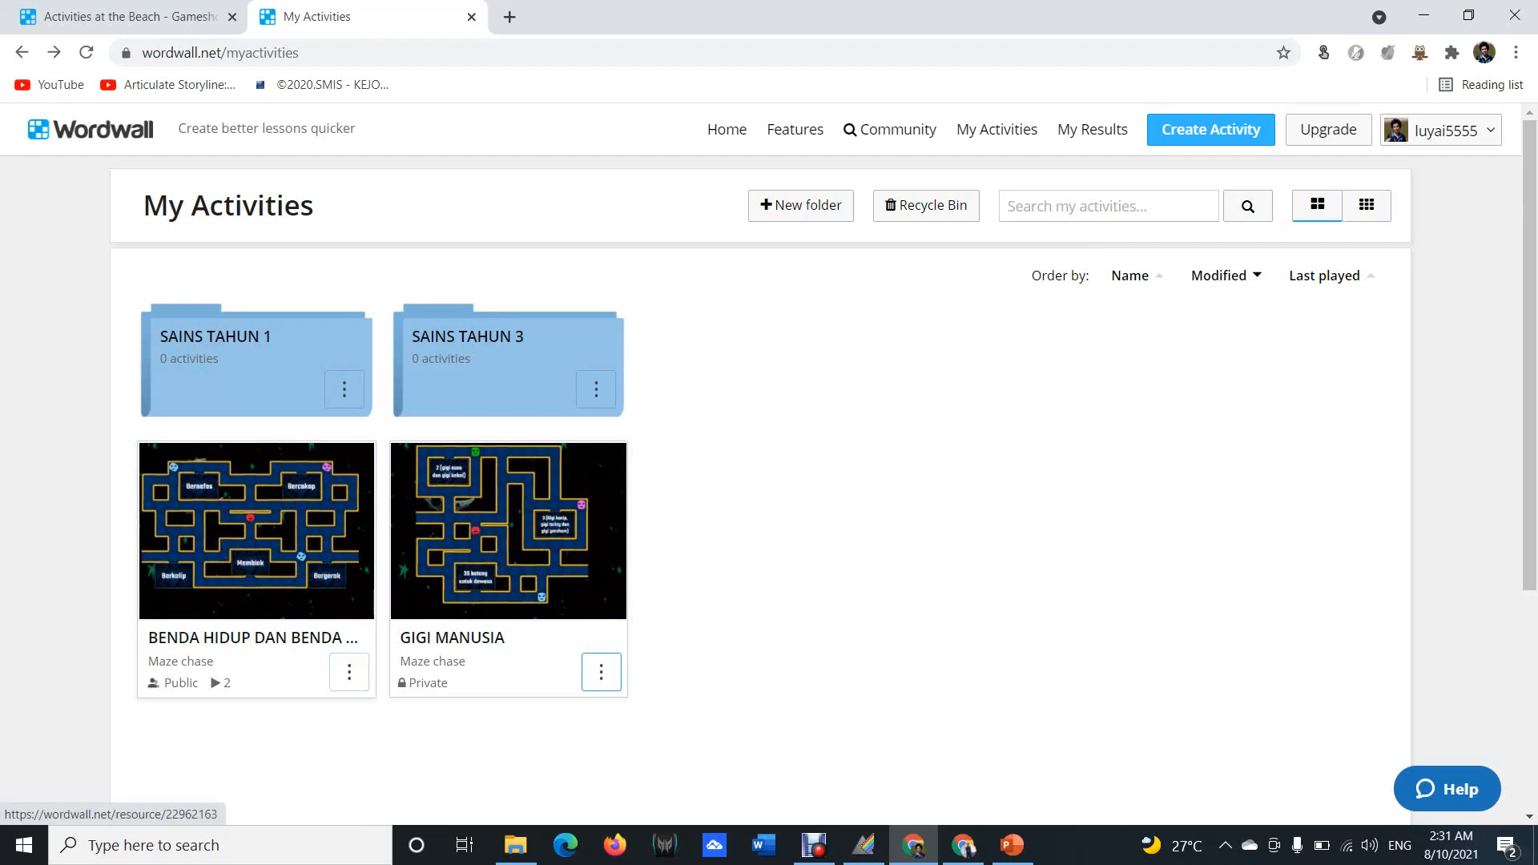
Open the GIGI MANUSIA activity's content editor and examine all its questions and answers.
left_click(601, 672)
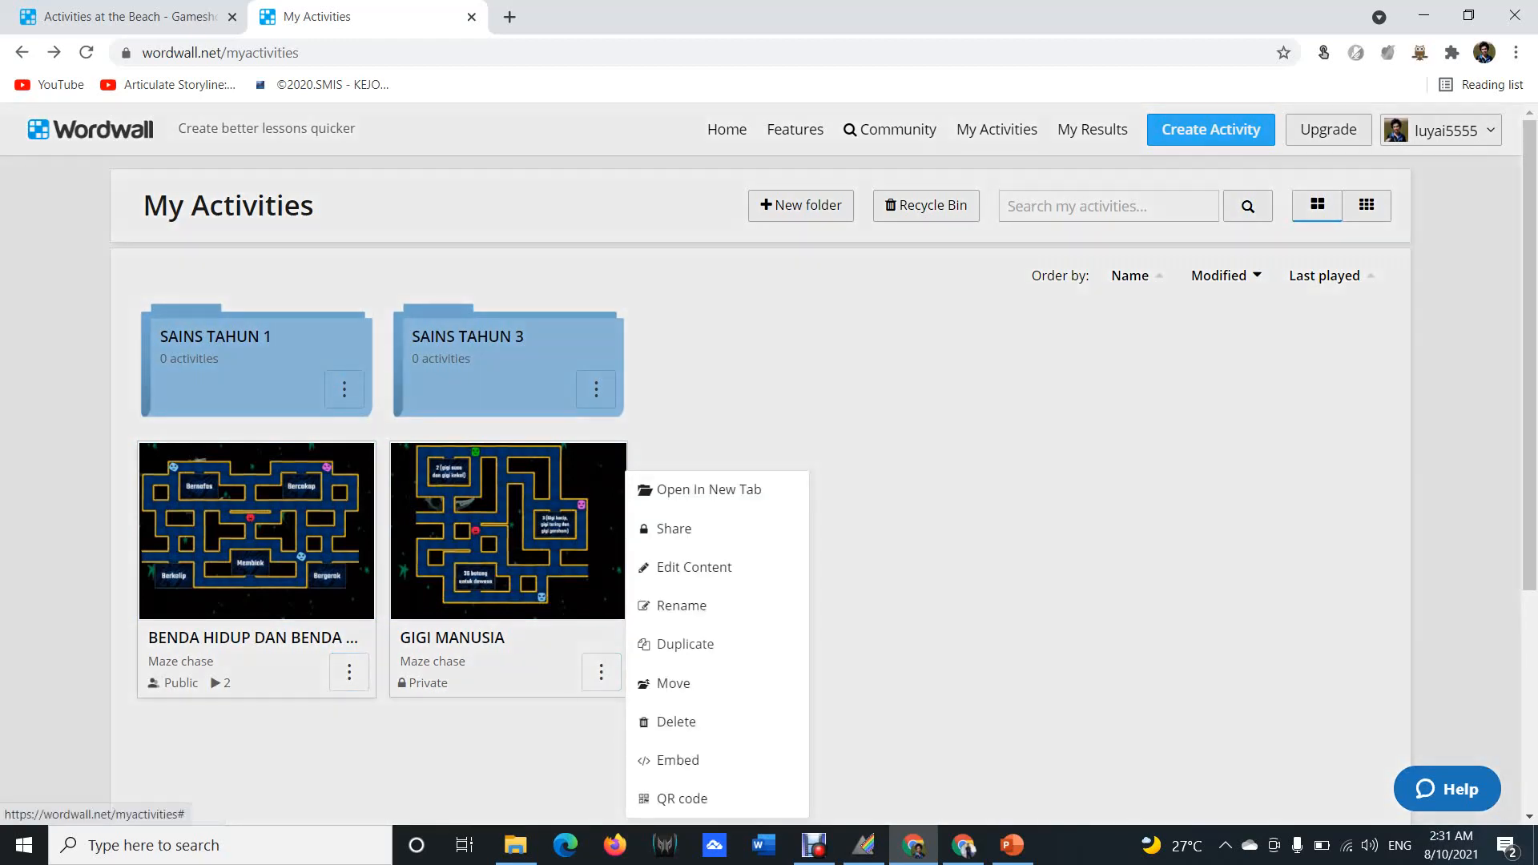
left_click(694, 567)
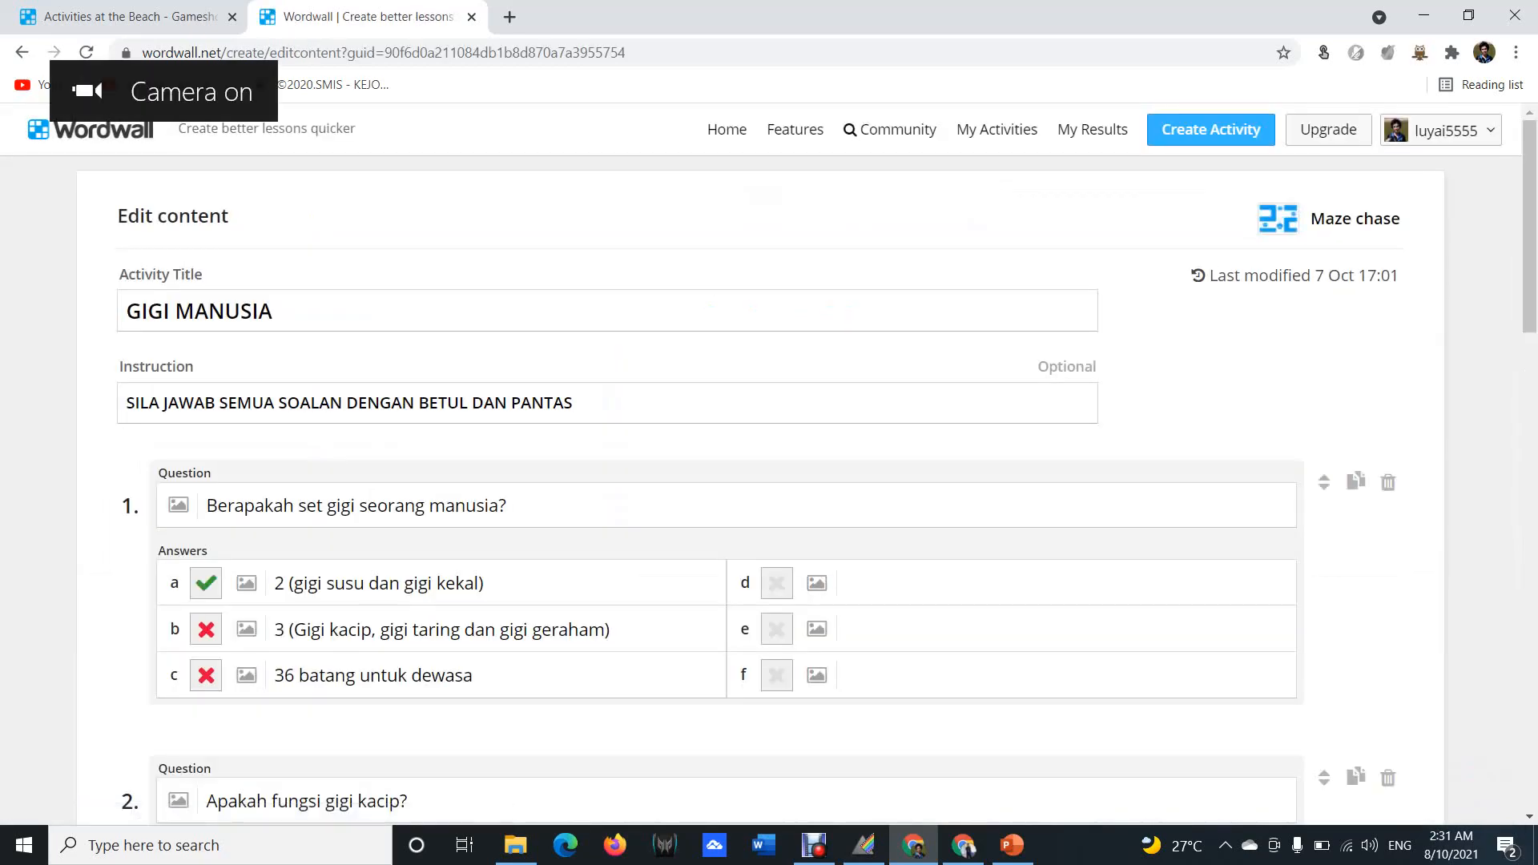
scroll(761, 464, "down", 16)
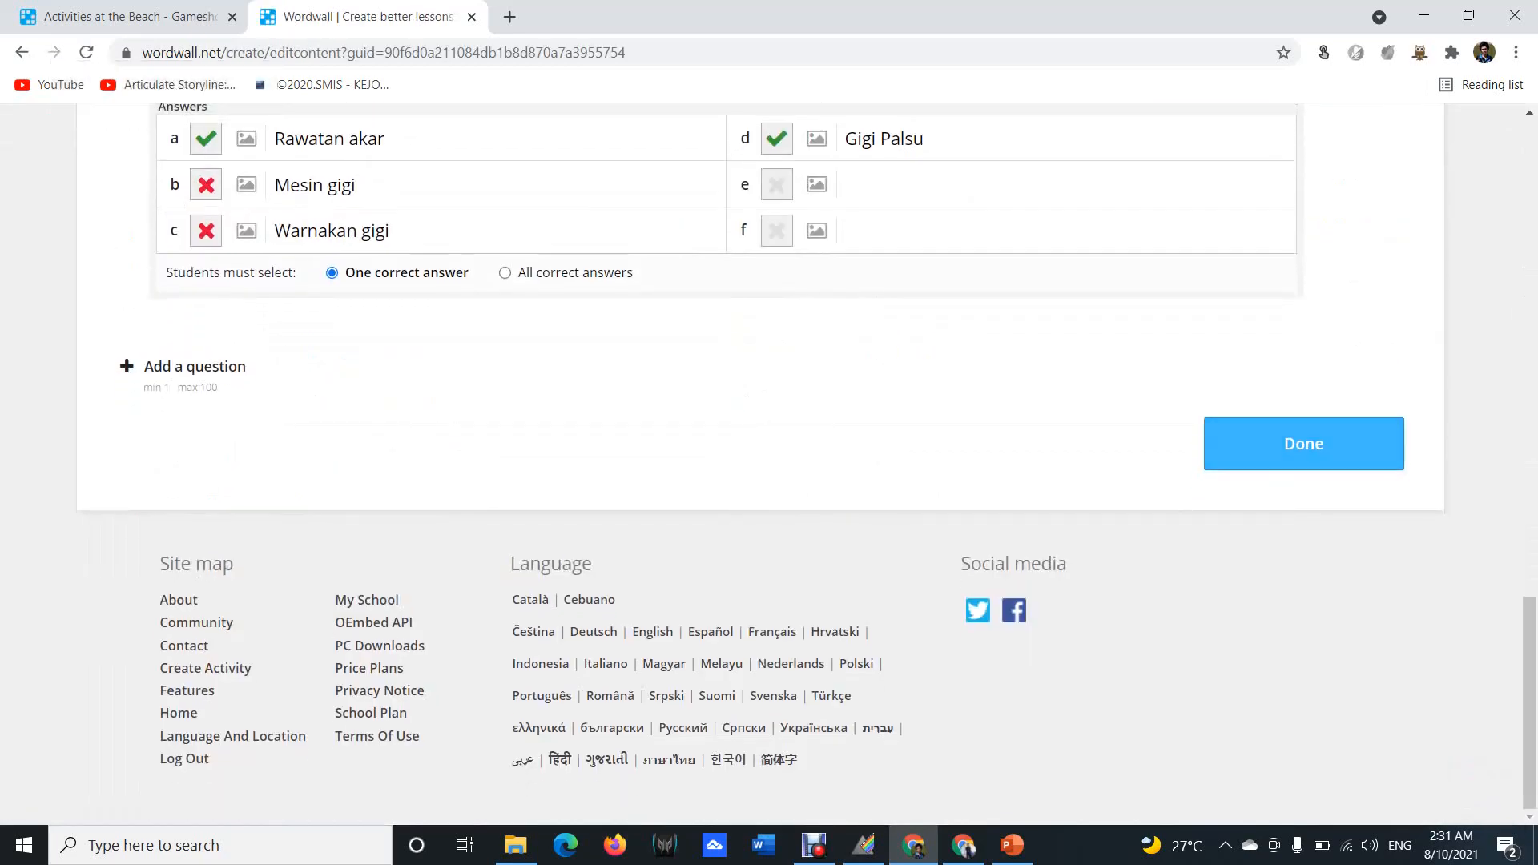
scroll(760, 464, "up", 20)
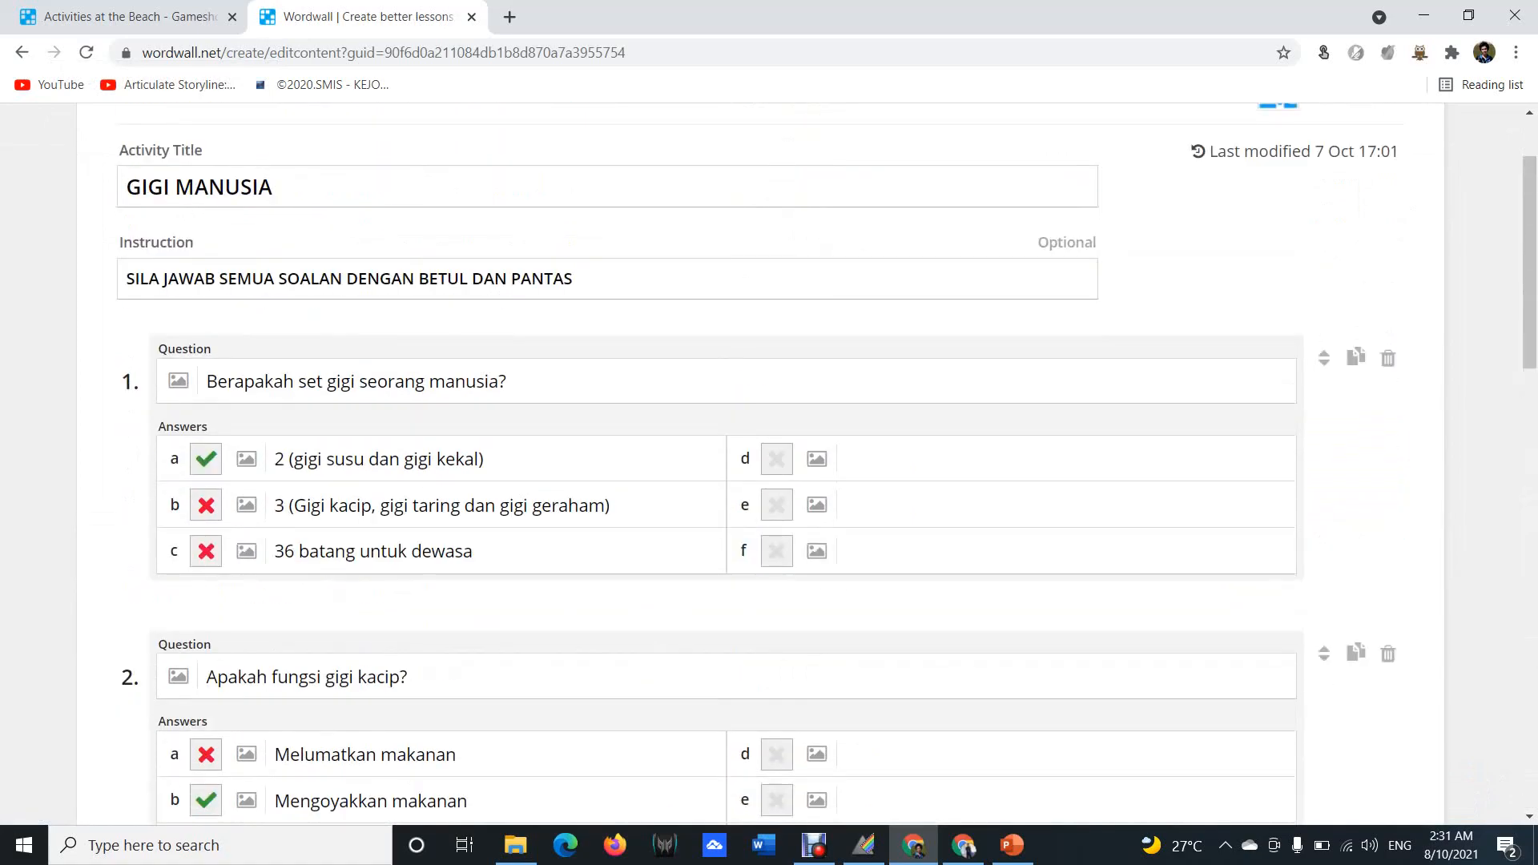
scroll(761, 463, "down", 15)
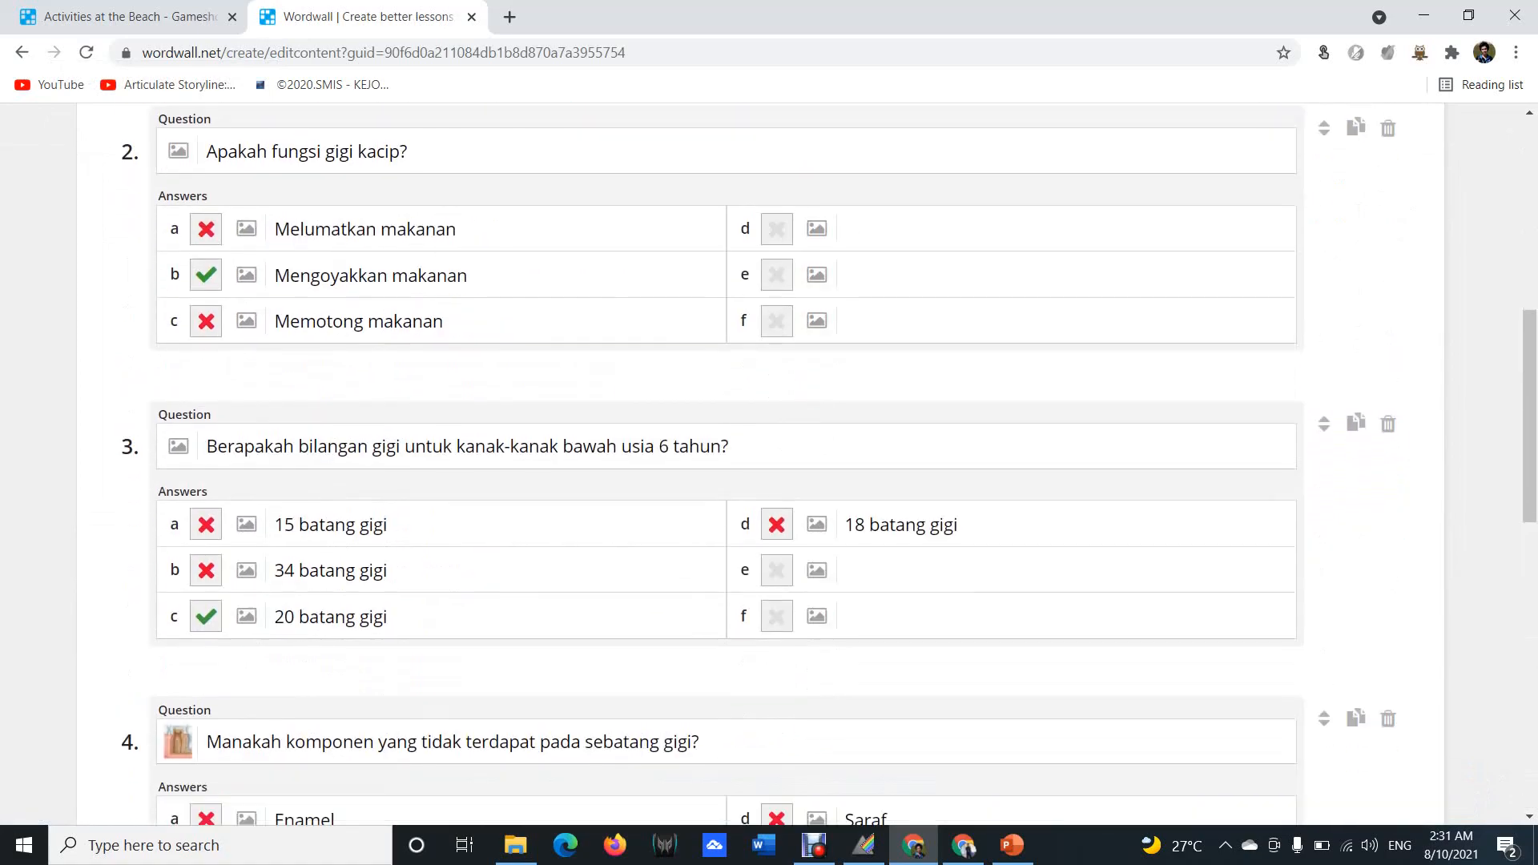
scroll(761, 464, "up", 20)
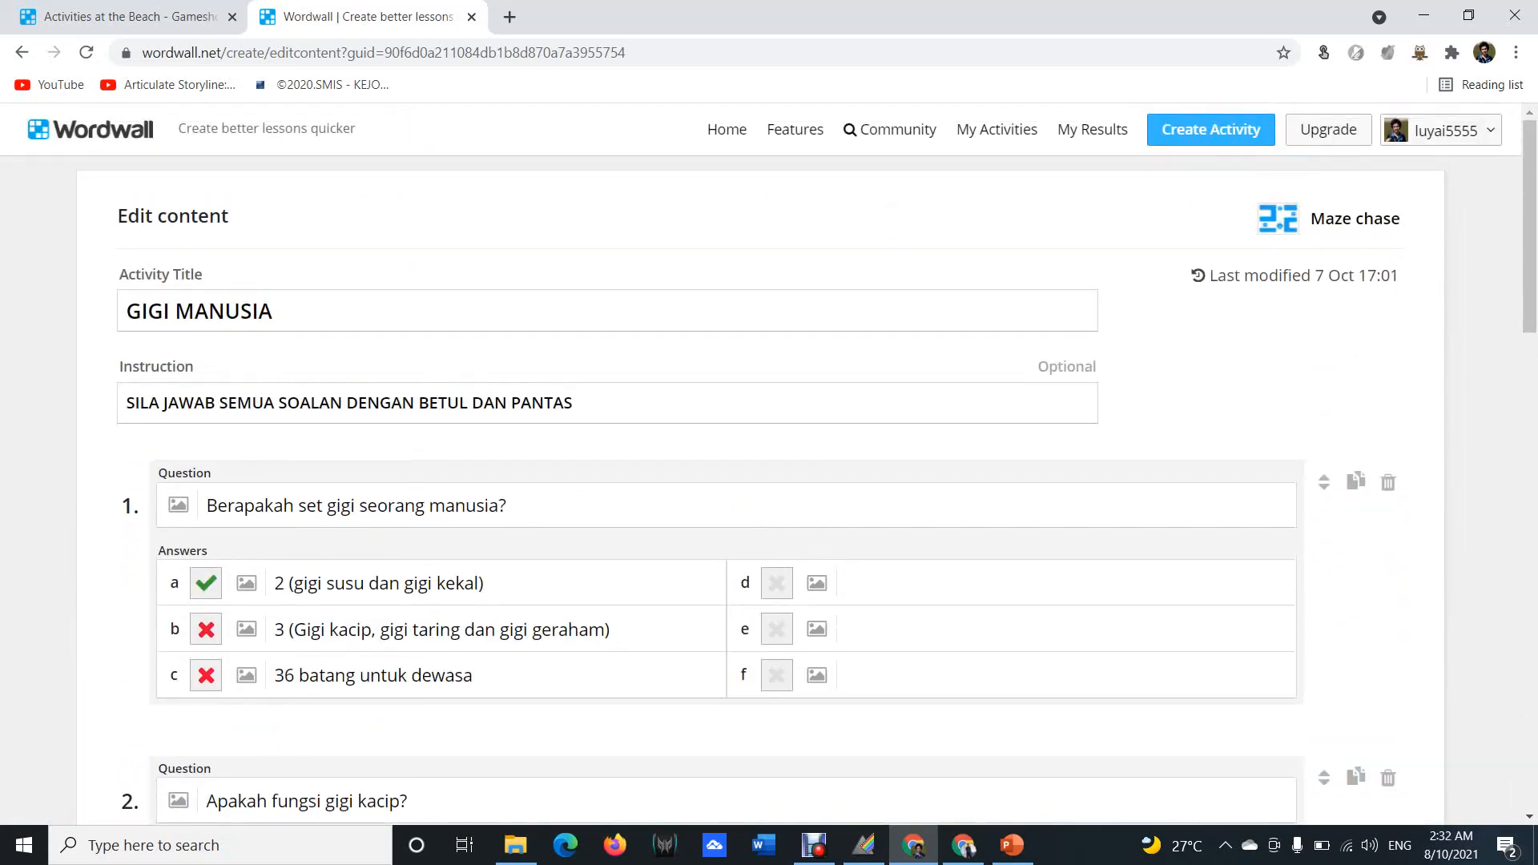
scroll(761, 464, "down", 15)
scroll(761, 464, "up", 18)
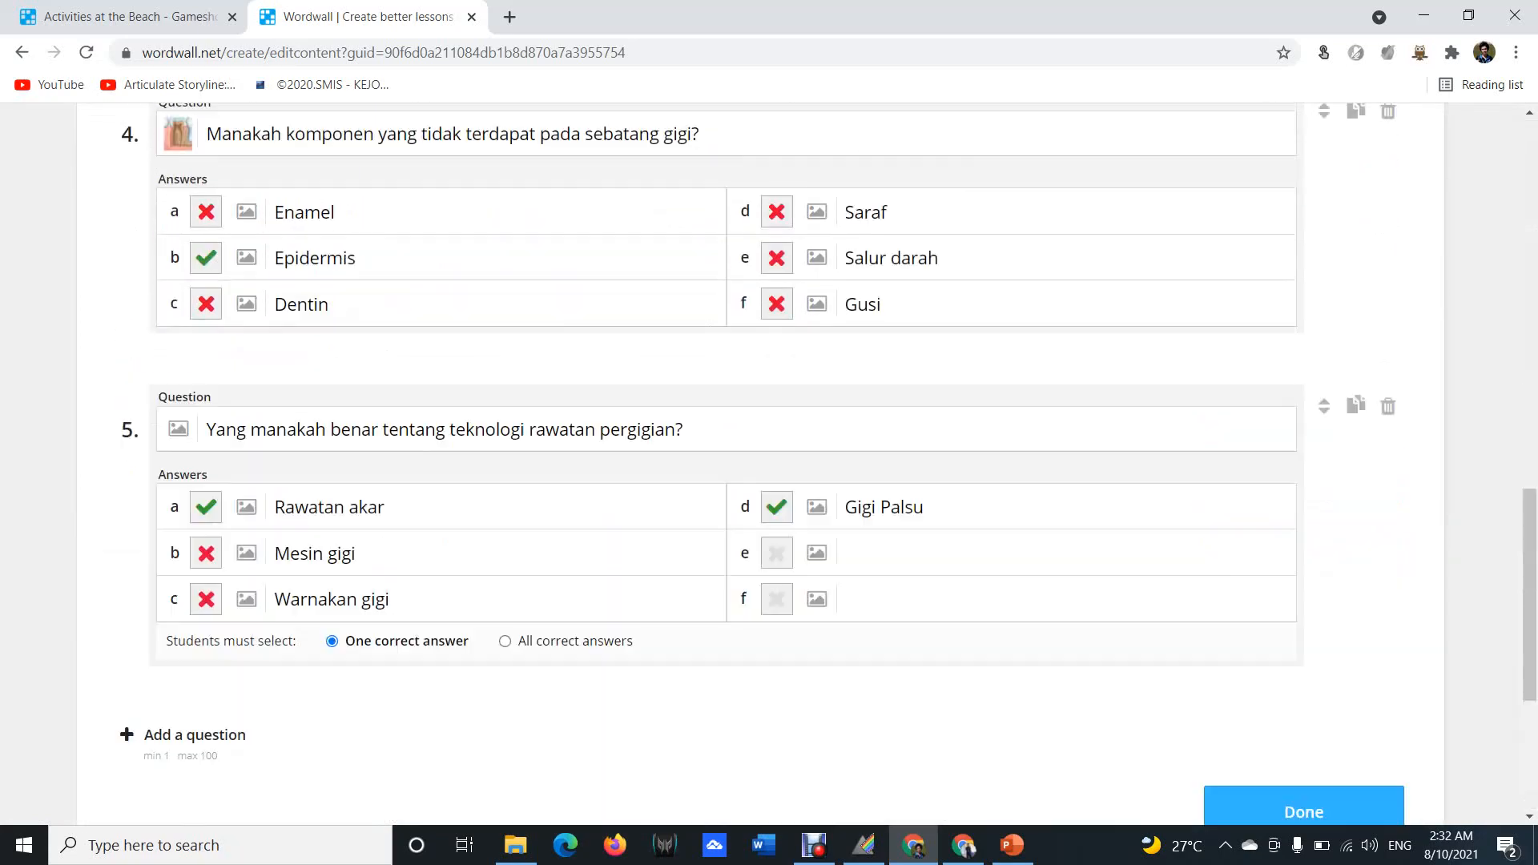
scroll(761, 464, "up", 4)
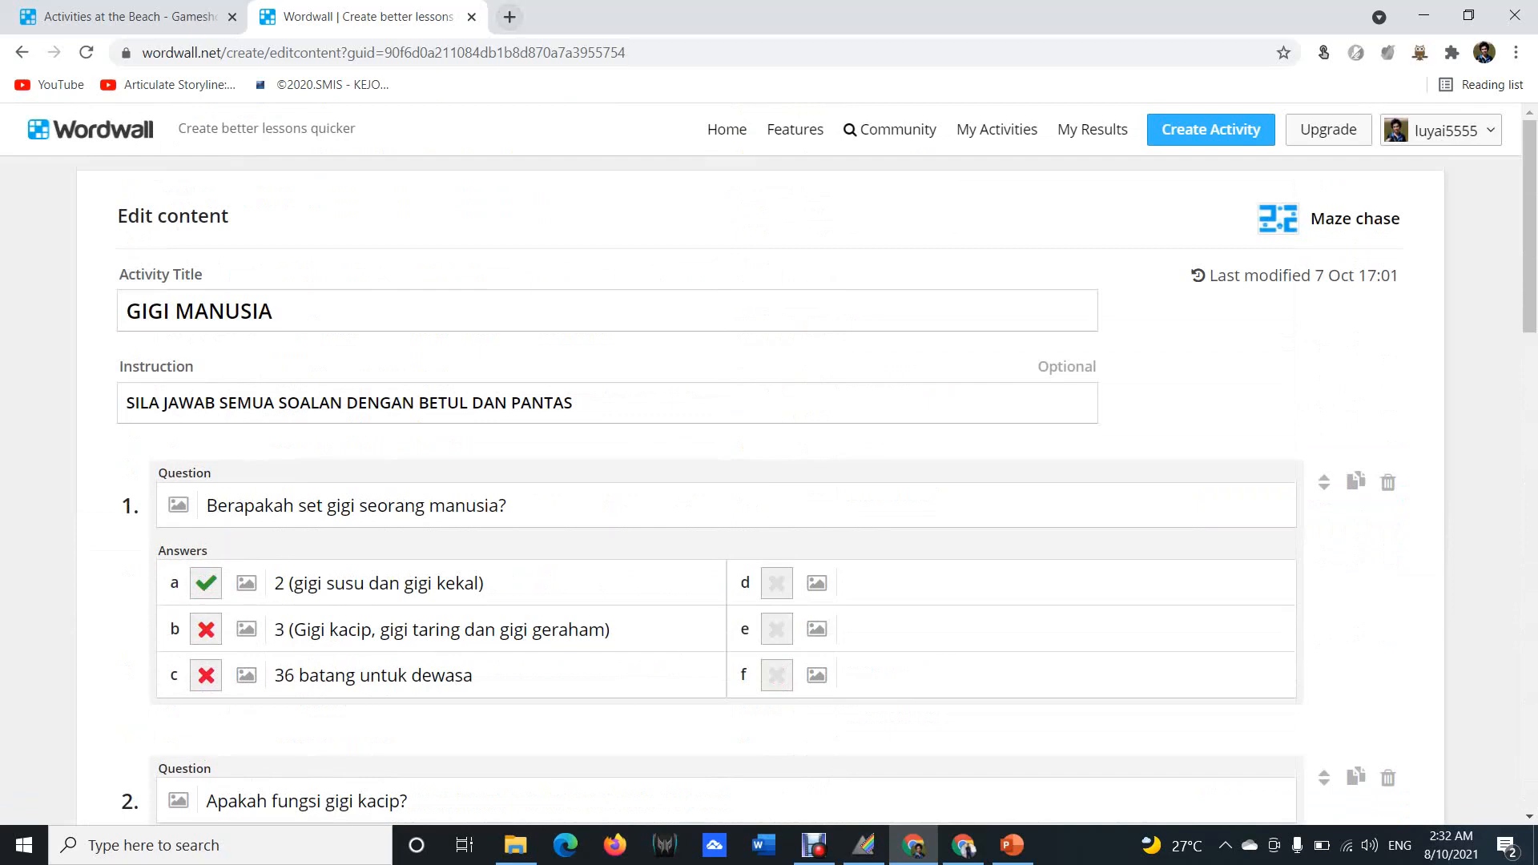
Open Result 1 for 'GIGI MANUSIA' from My Results and review its summary, per-question and per-student results.
left_click(1093, 129)
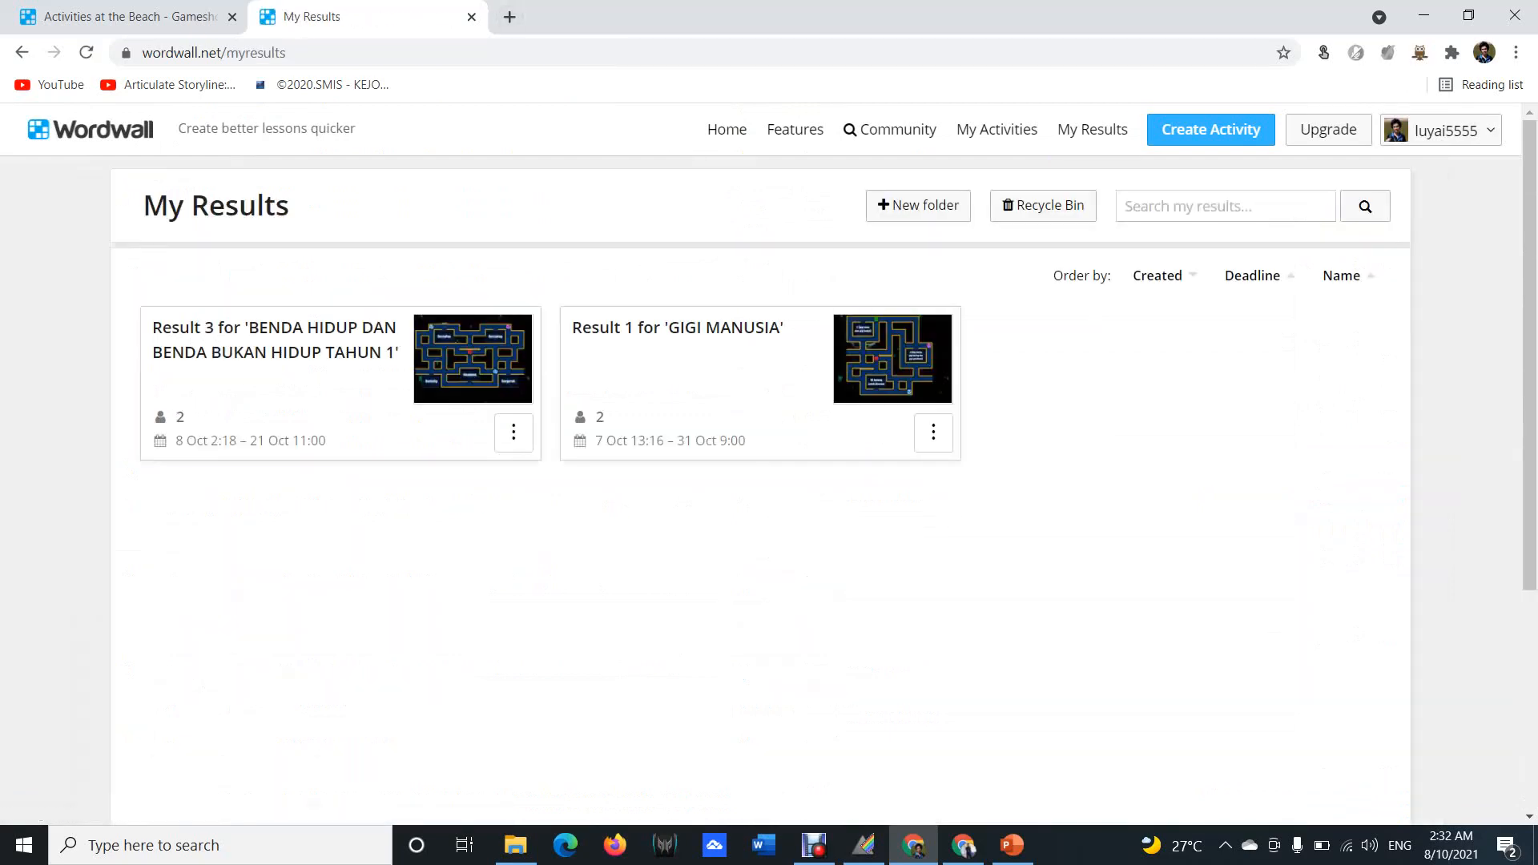
left_click(807, 321)
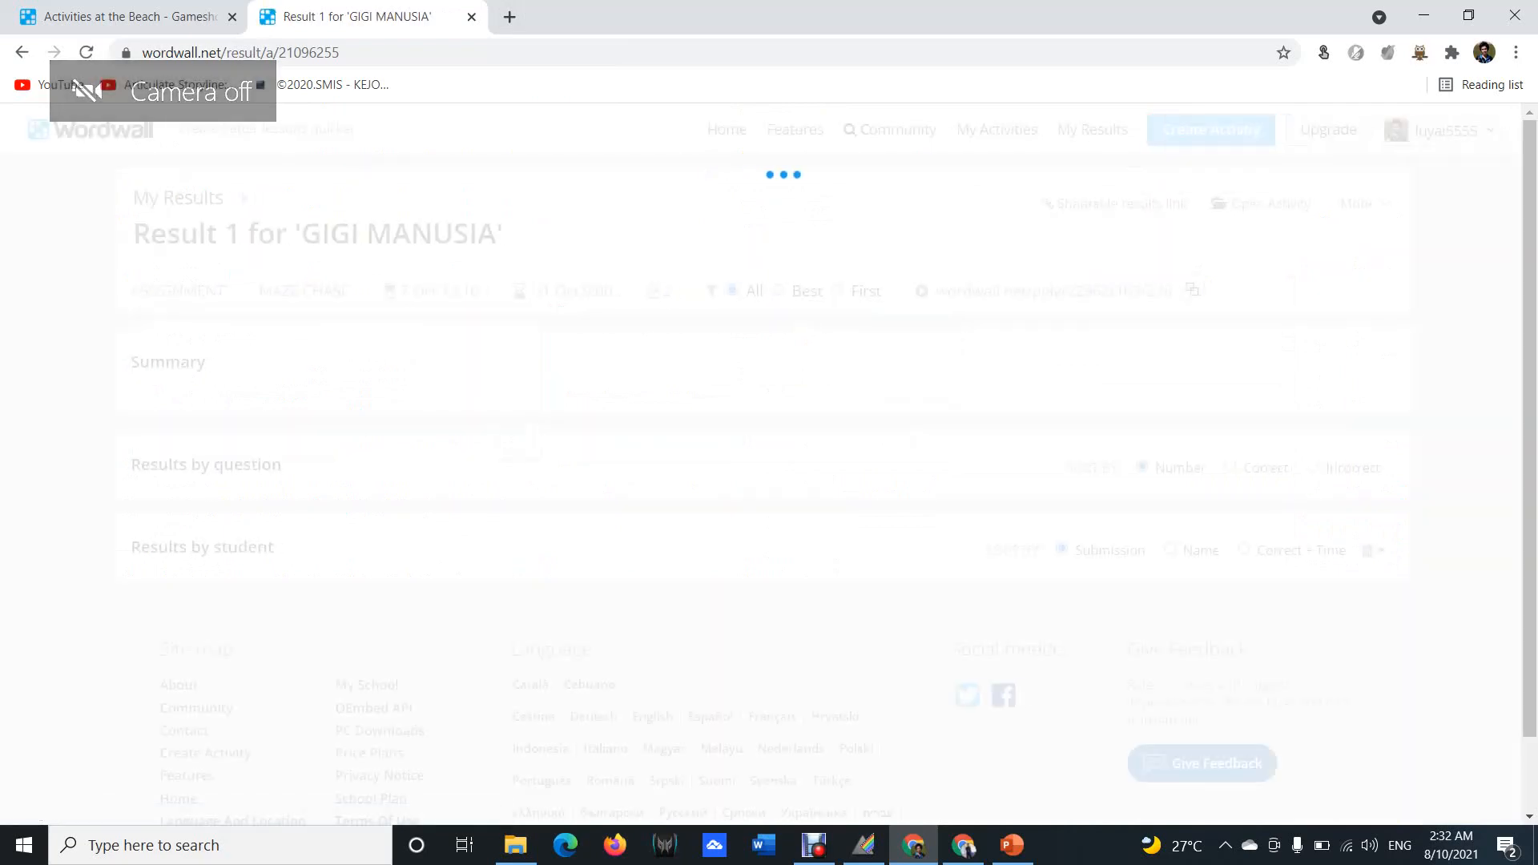
scroll(1230, 597, "down", 9)
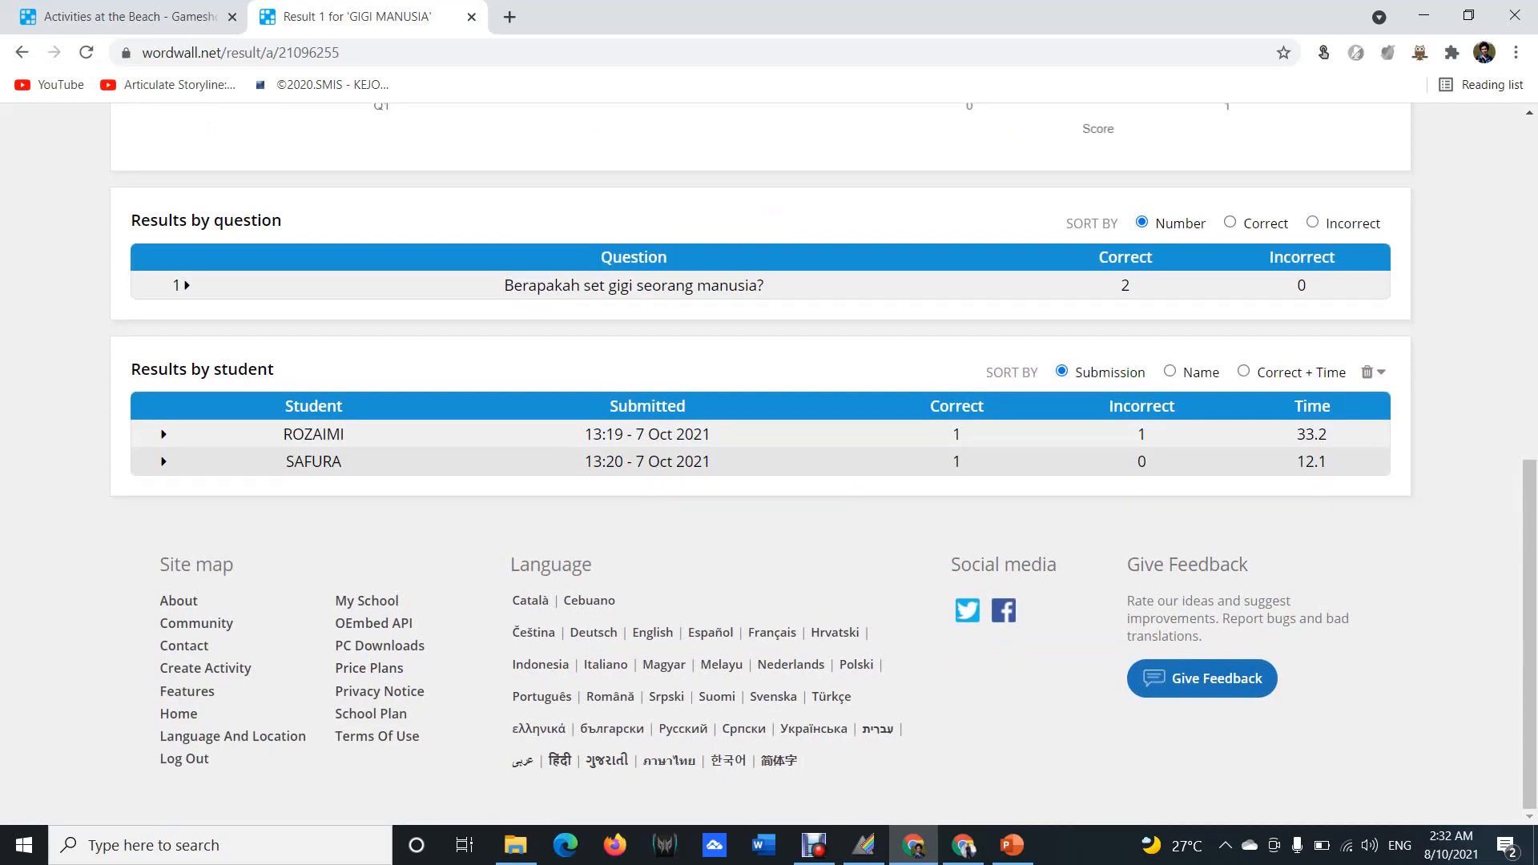
scroll(761, 463, "up", 8)
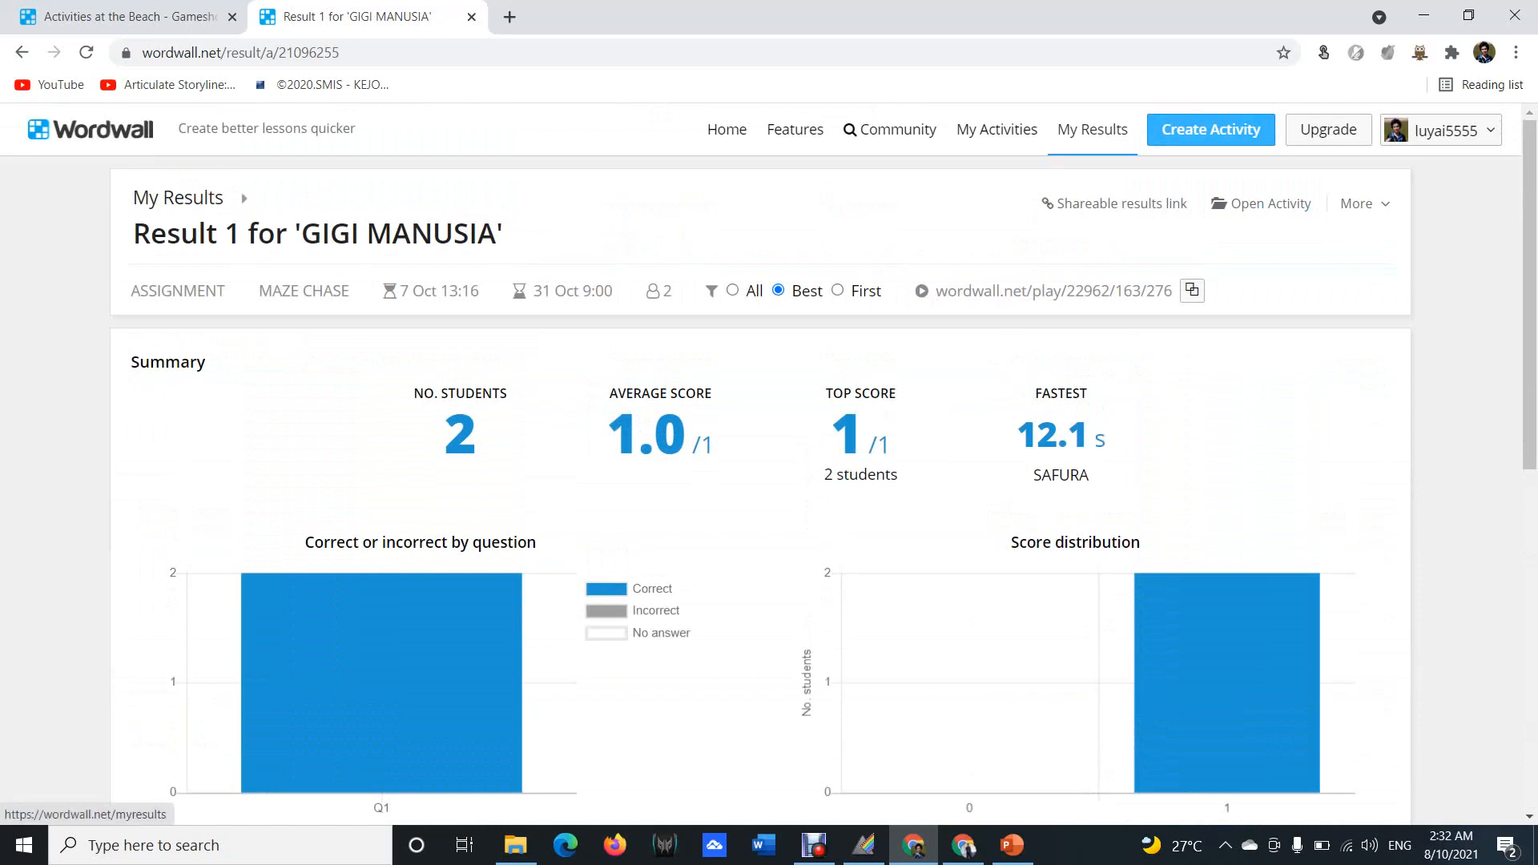
Visit the Wordwall home page, open the Features page, and look through its sections from start to end.
left_click(726, 129)
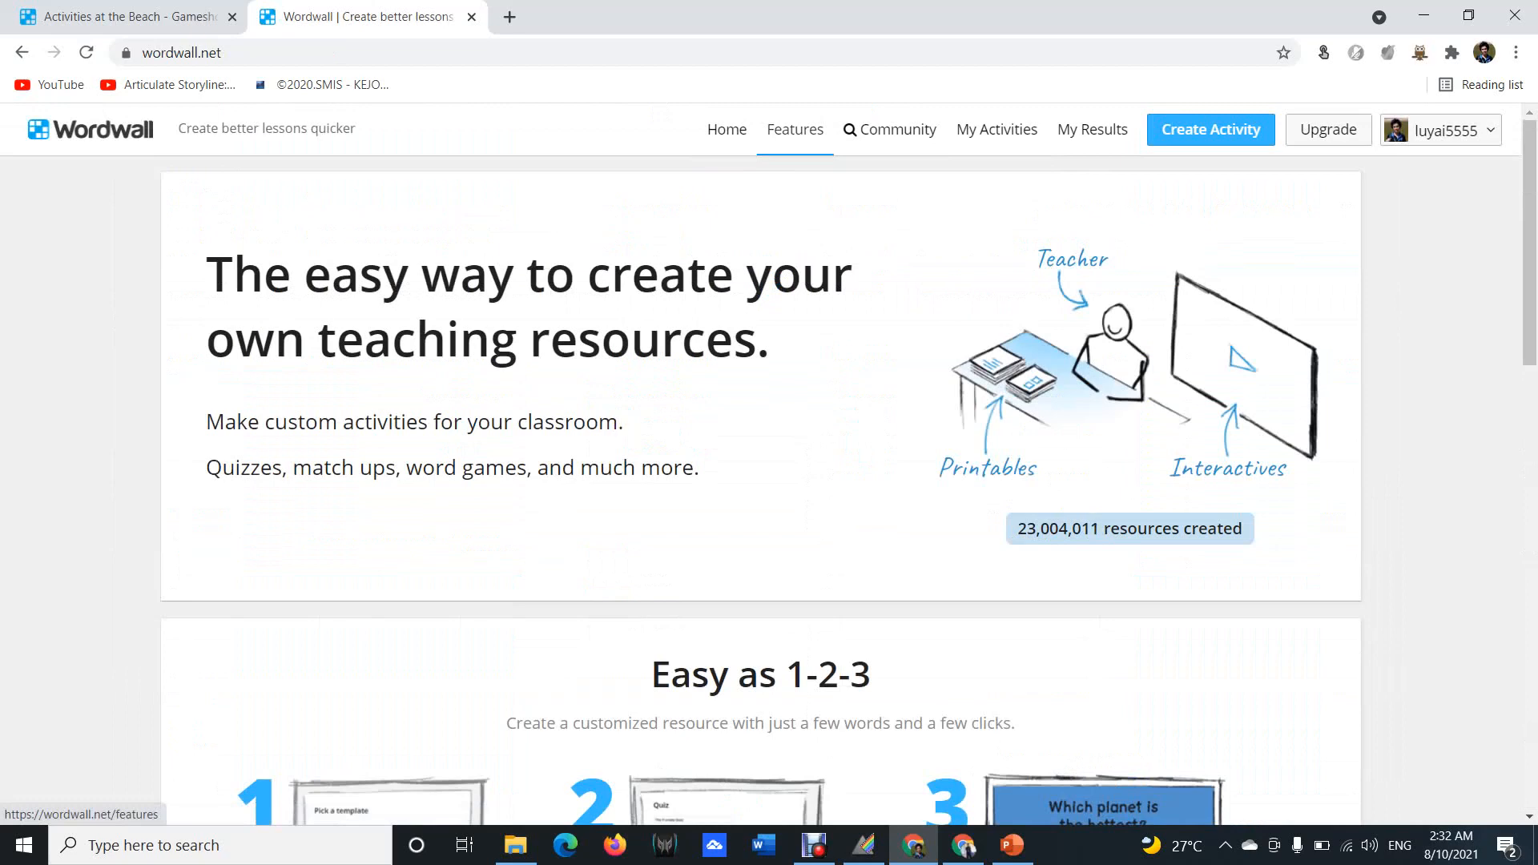
left_click(795, 129)
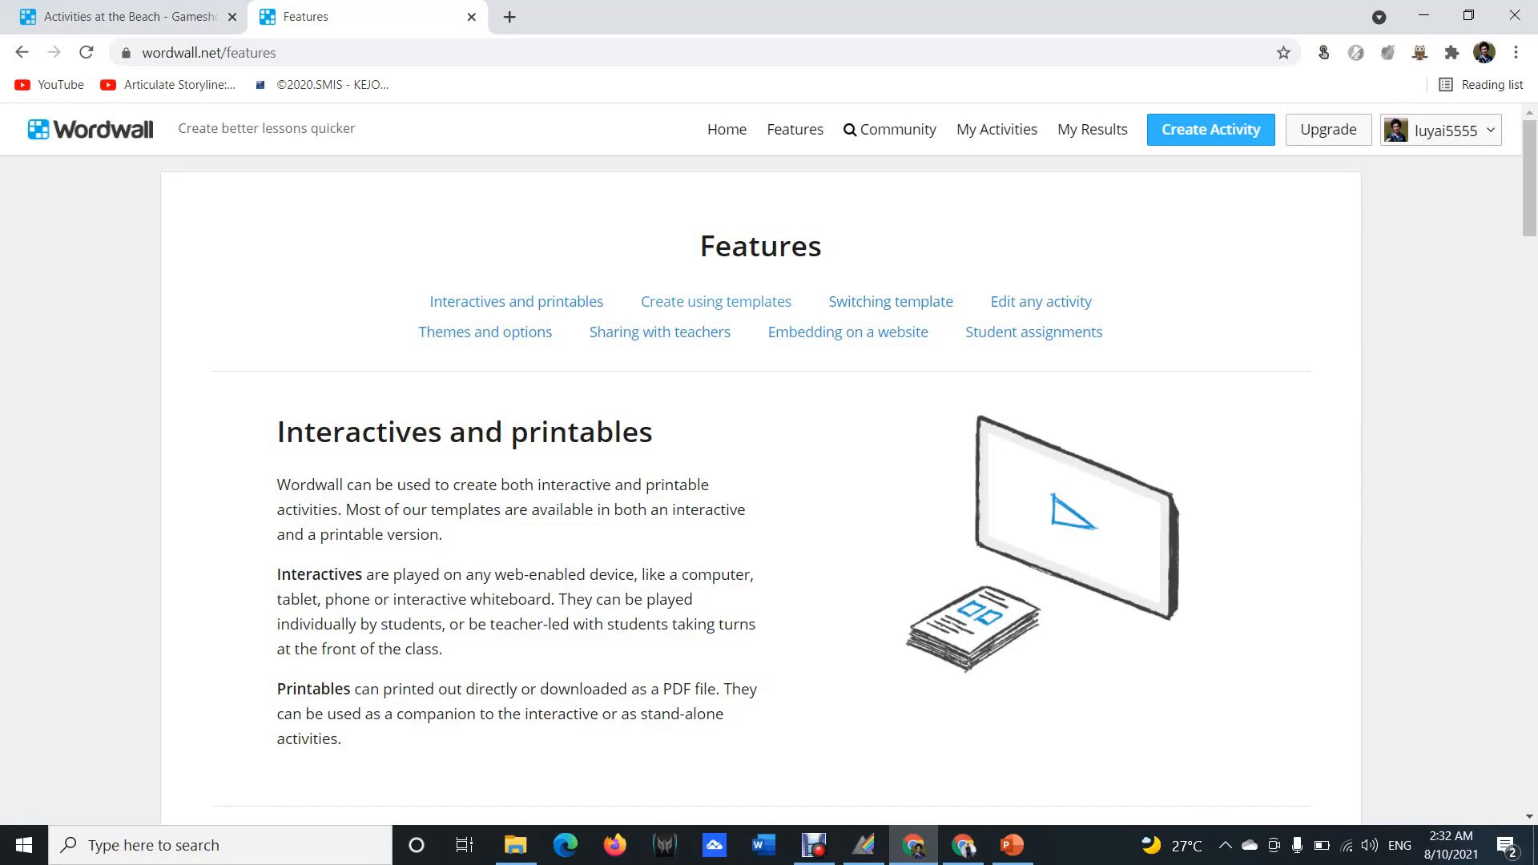
scroll(769, 465, "down", 20)
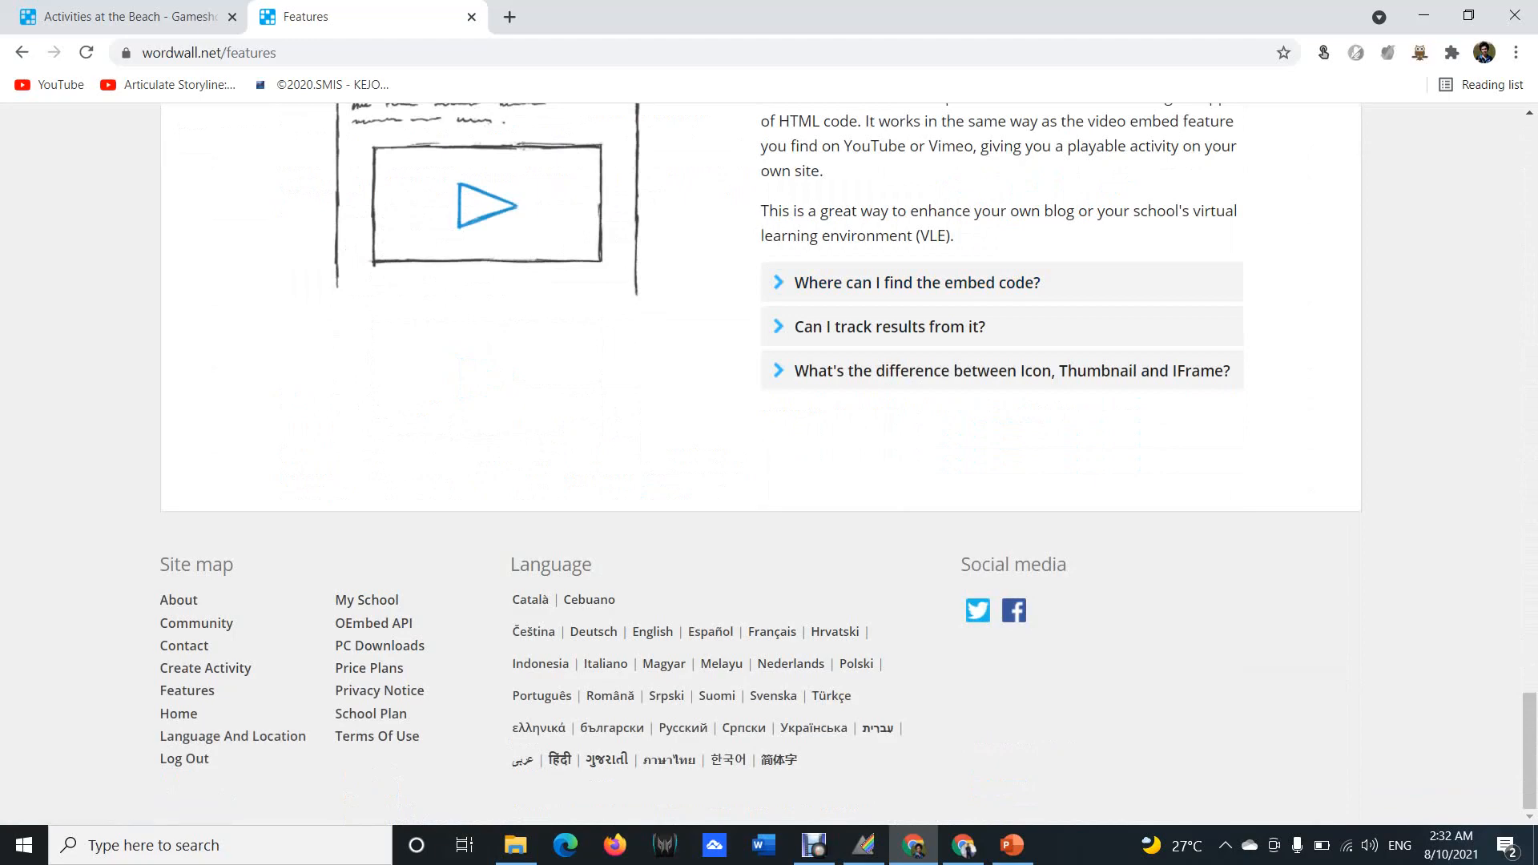
scroll(769, 465, "up", 20)
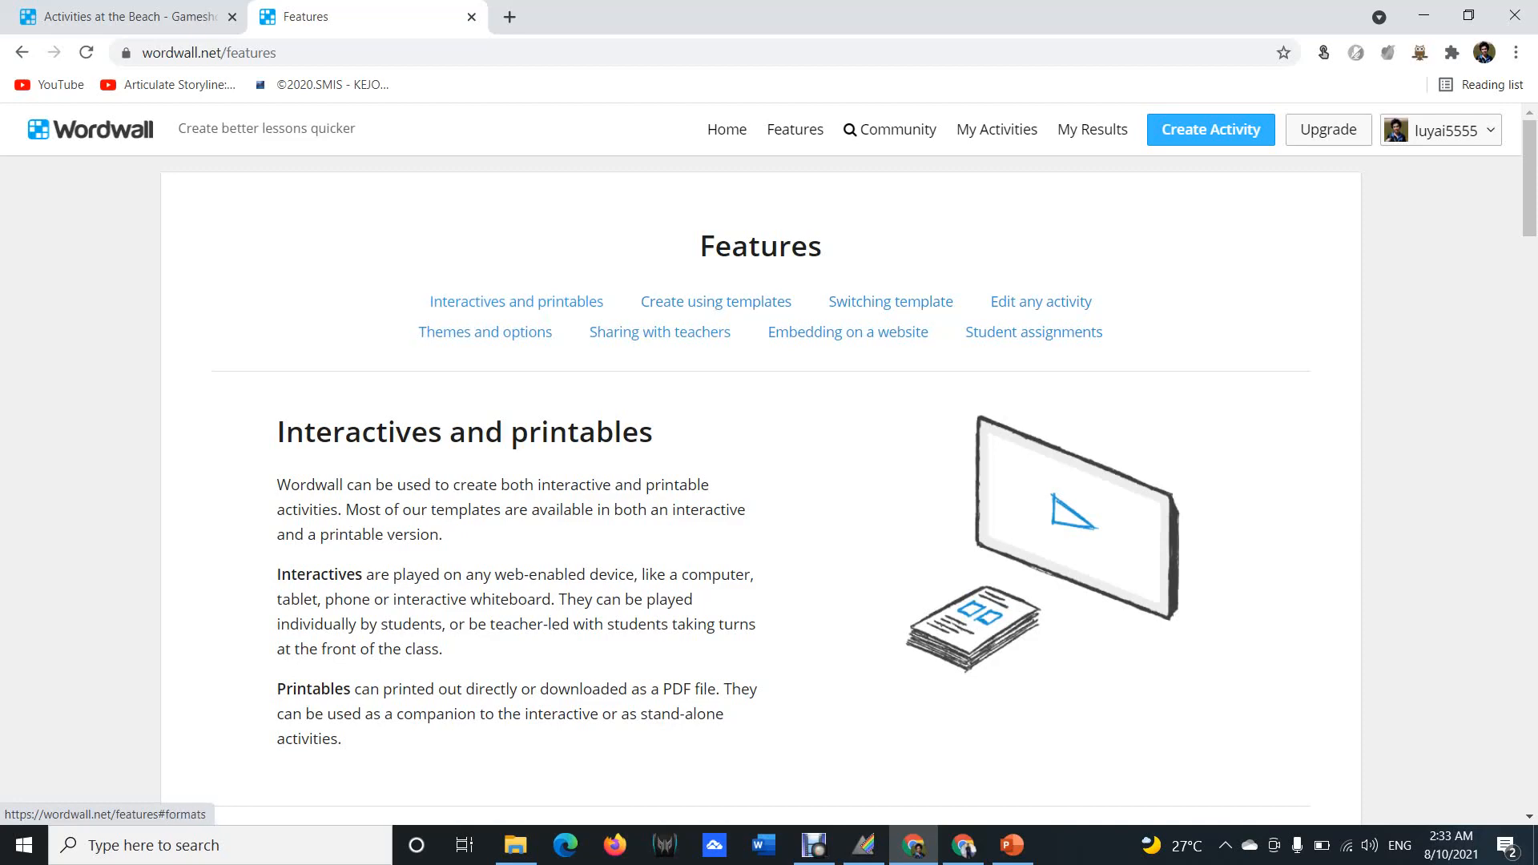
Compare the Activities at the Beach wheel with the Features page and end on the activity.
left_click(128, 16)
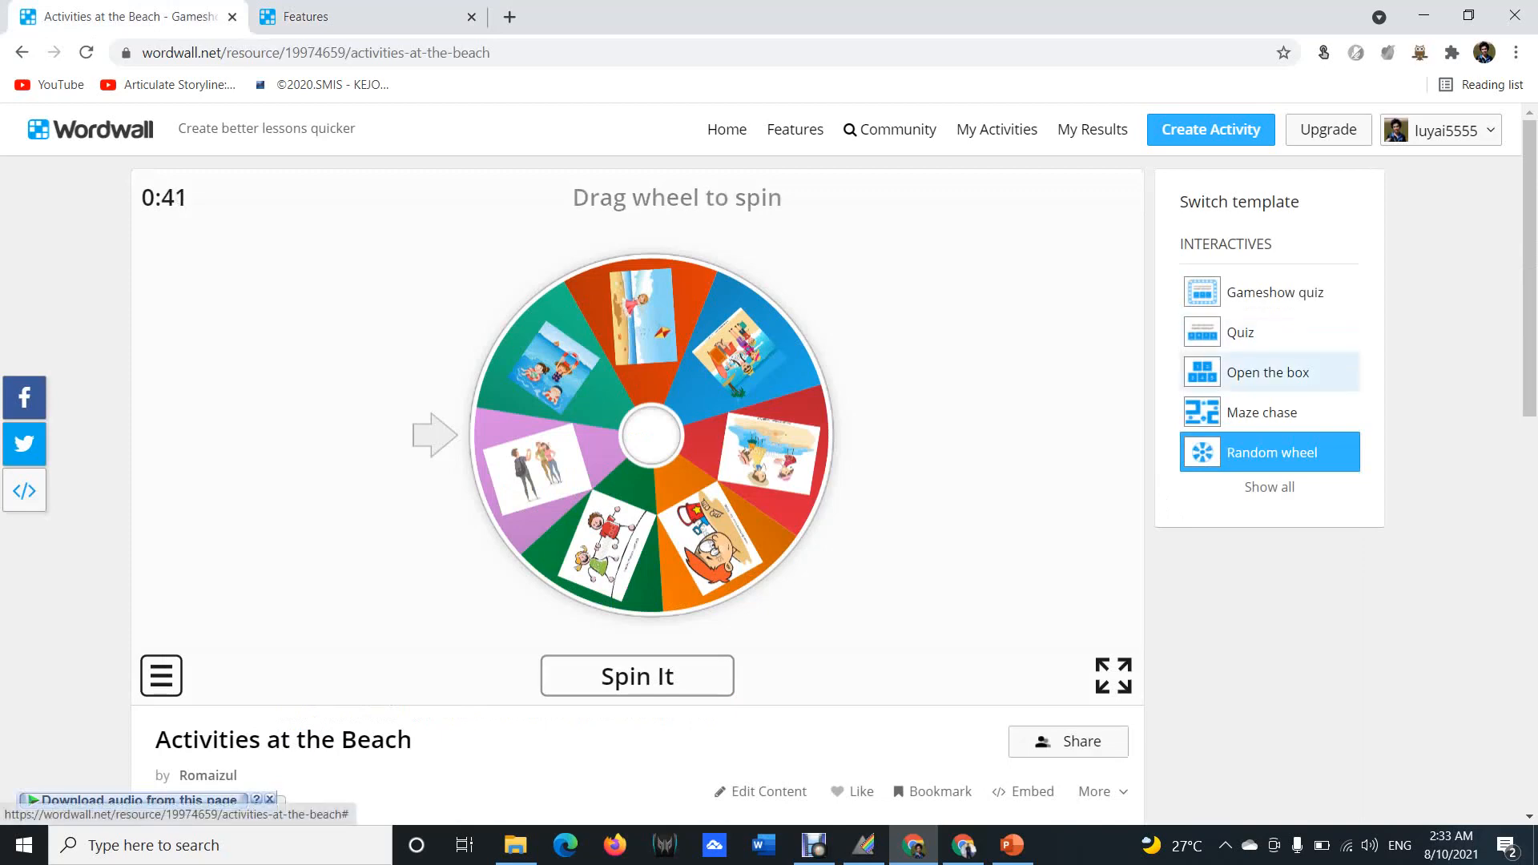
left_click(304, 16)
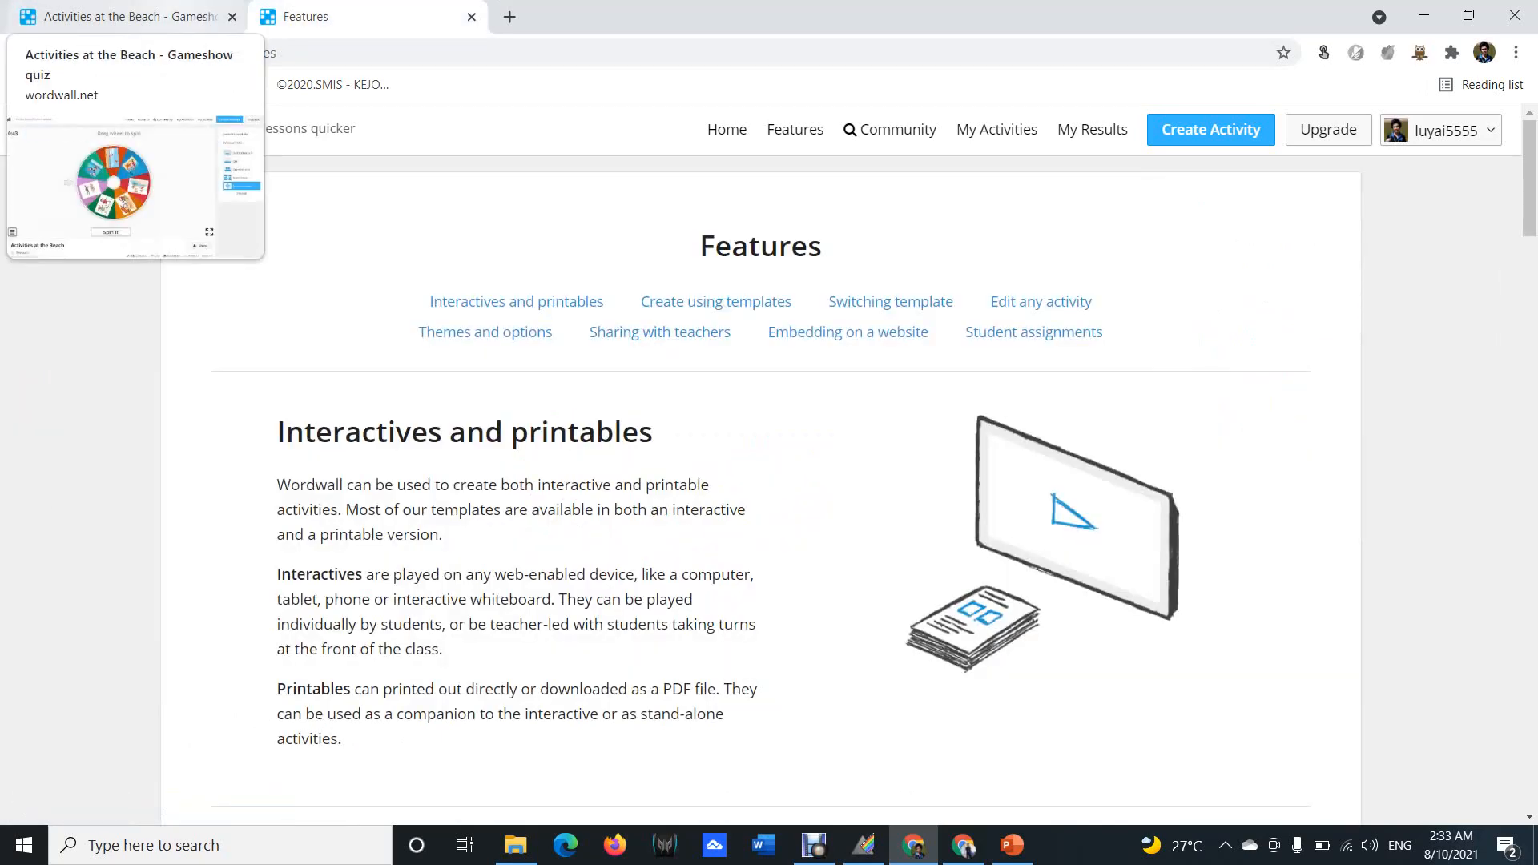
left_click(128, 16)
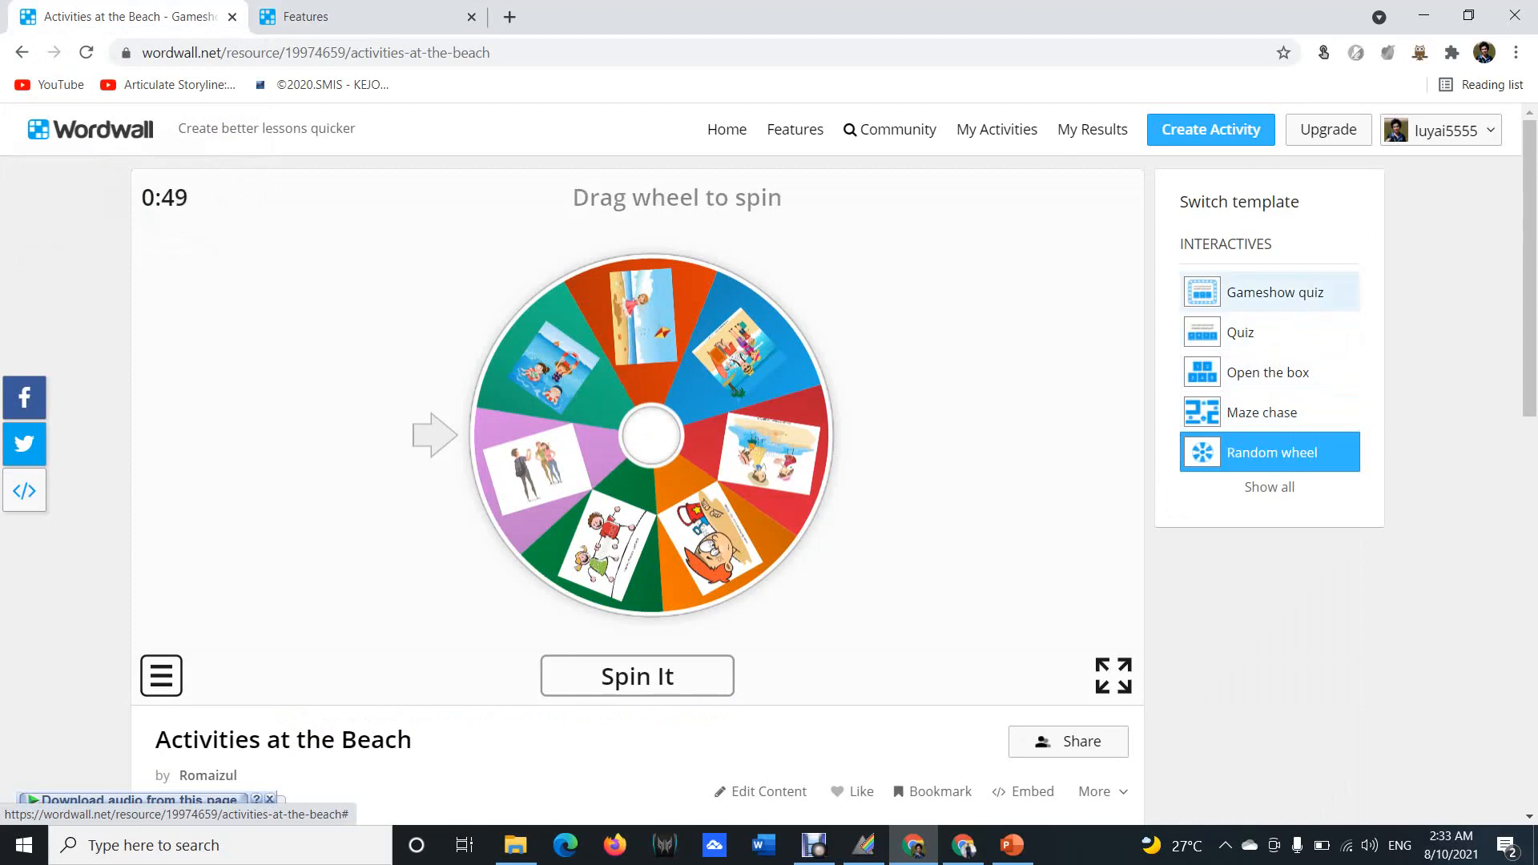
Switch the Activities at the Beach activity to the Gameshow quiz template and start playing it.
left_click(1274, 291)
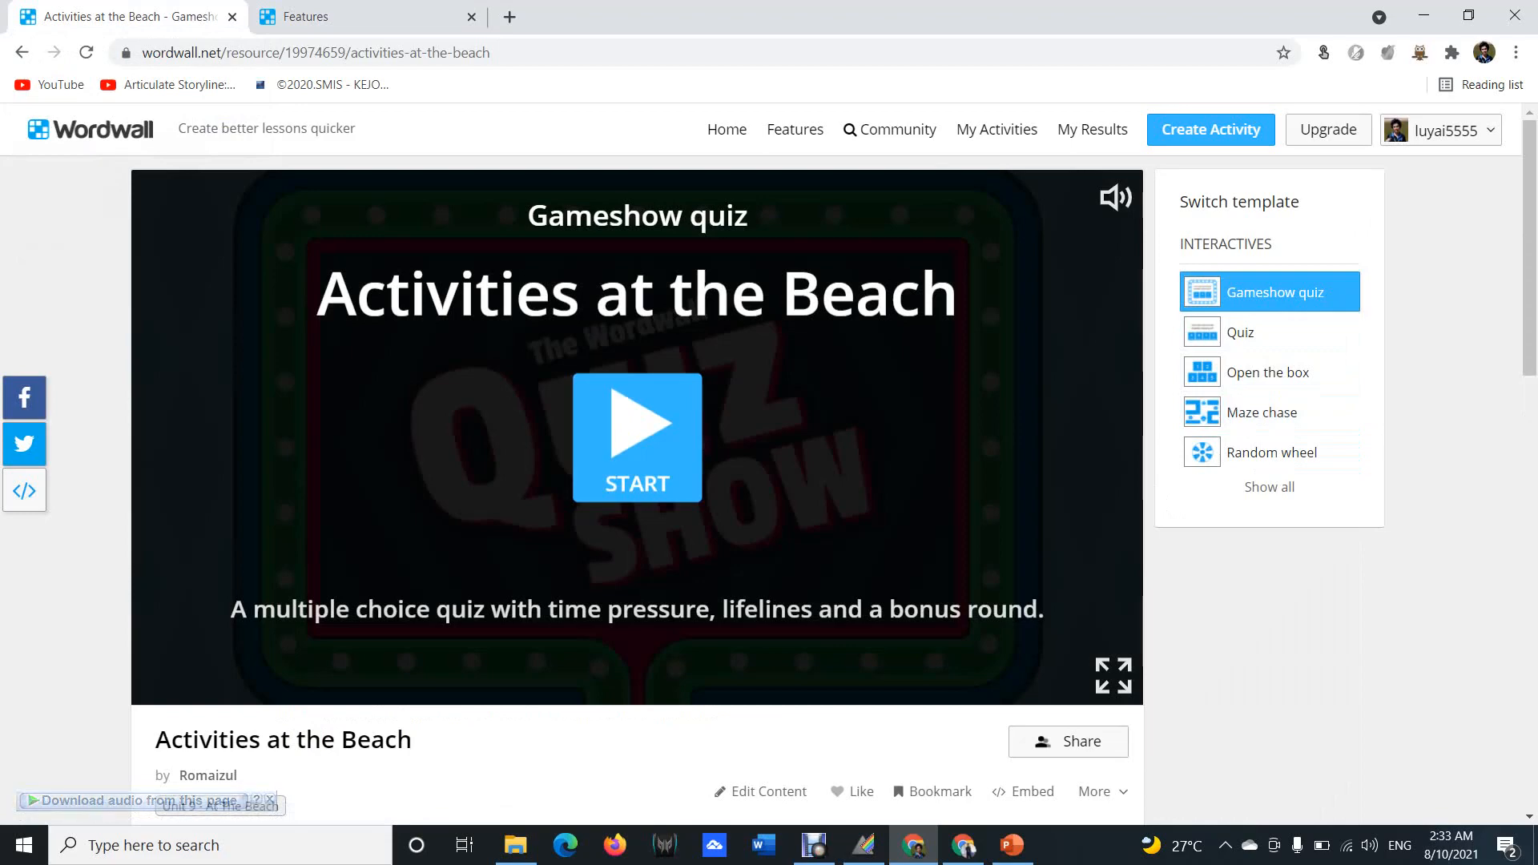
left_click(637, 437)
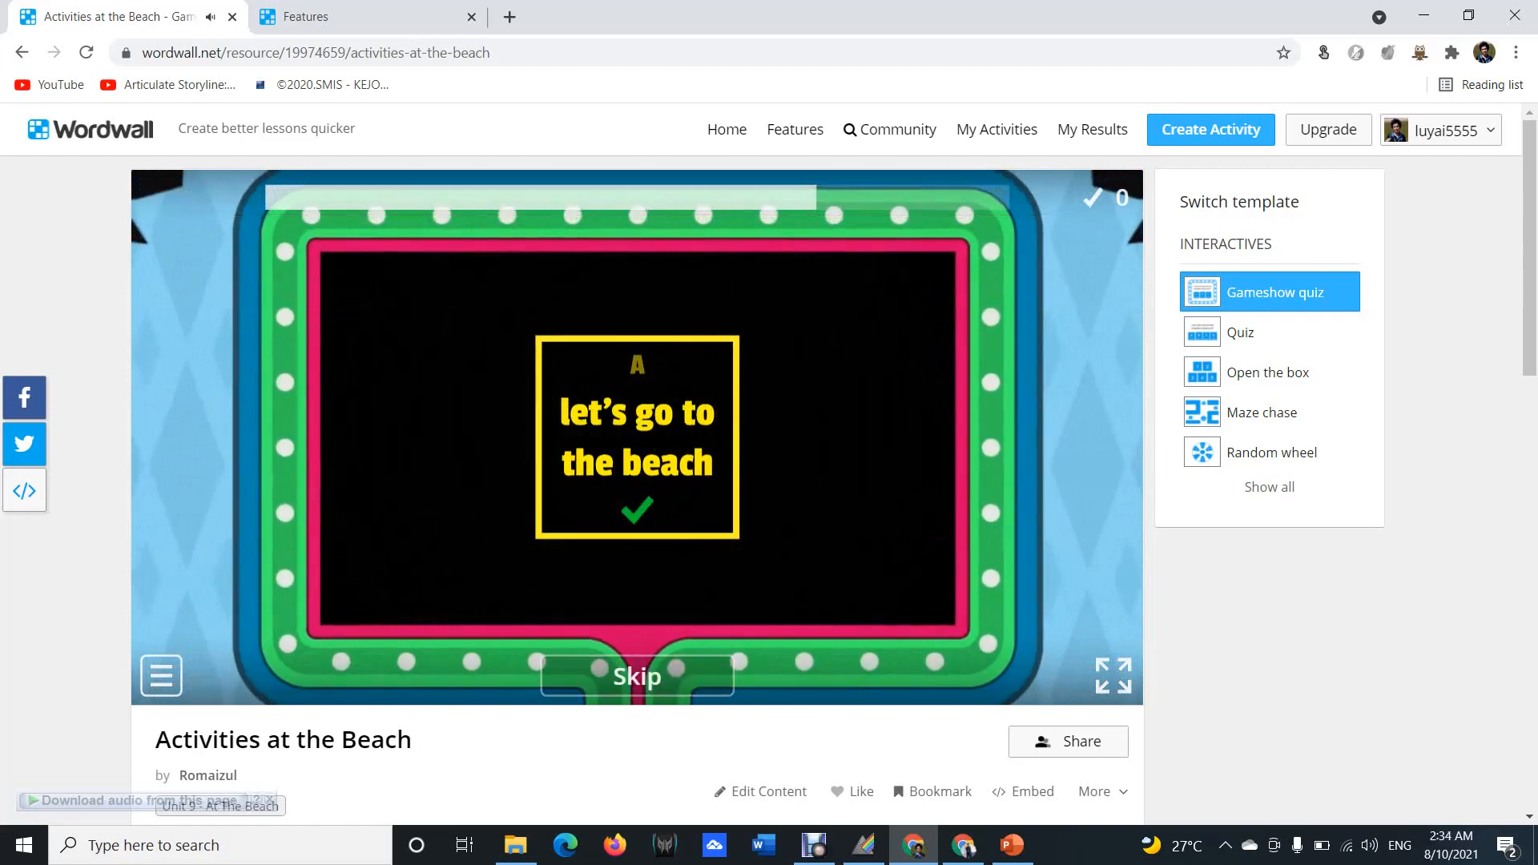
Look through the quiz's options and its expanded leaderboard, and close the Activities at the Beach page.
scroll(637, 481, "down", 8)
scroll(636, 480, "down", 3)
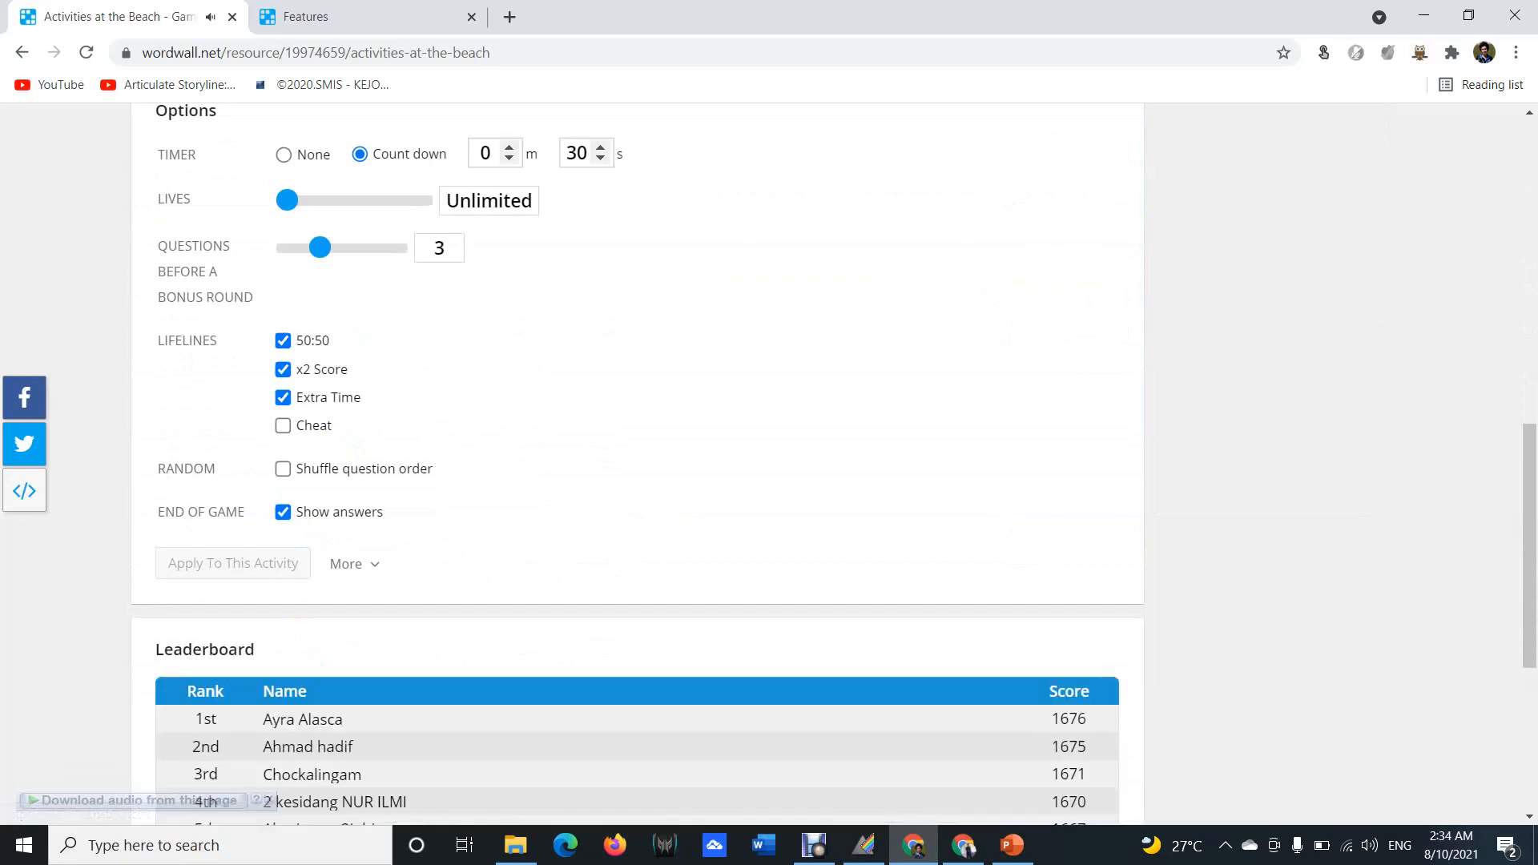
scroll(637, 480, "down", 5)
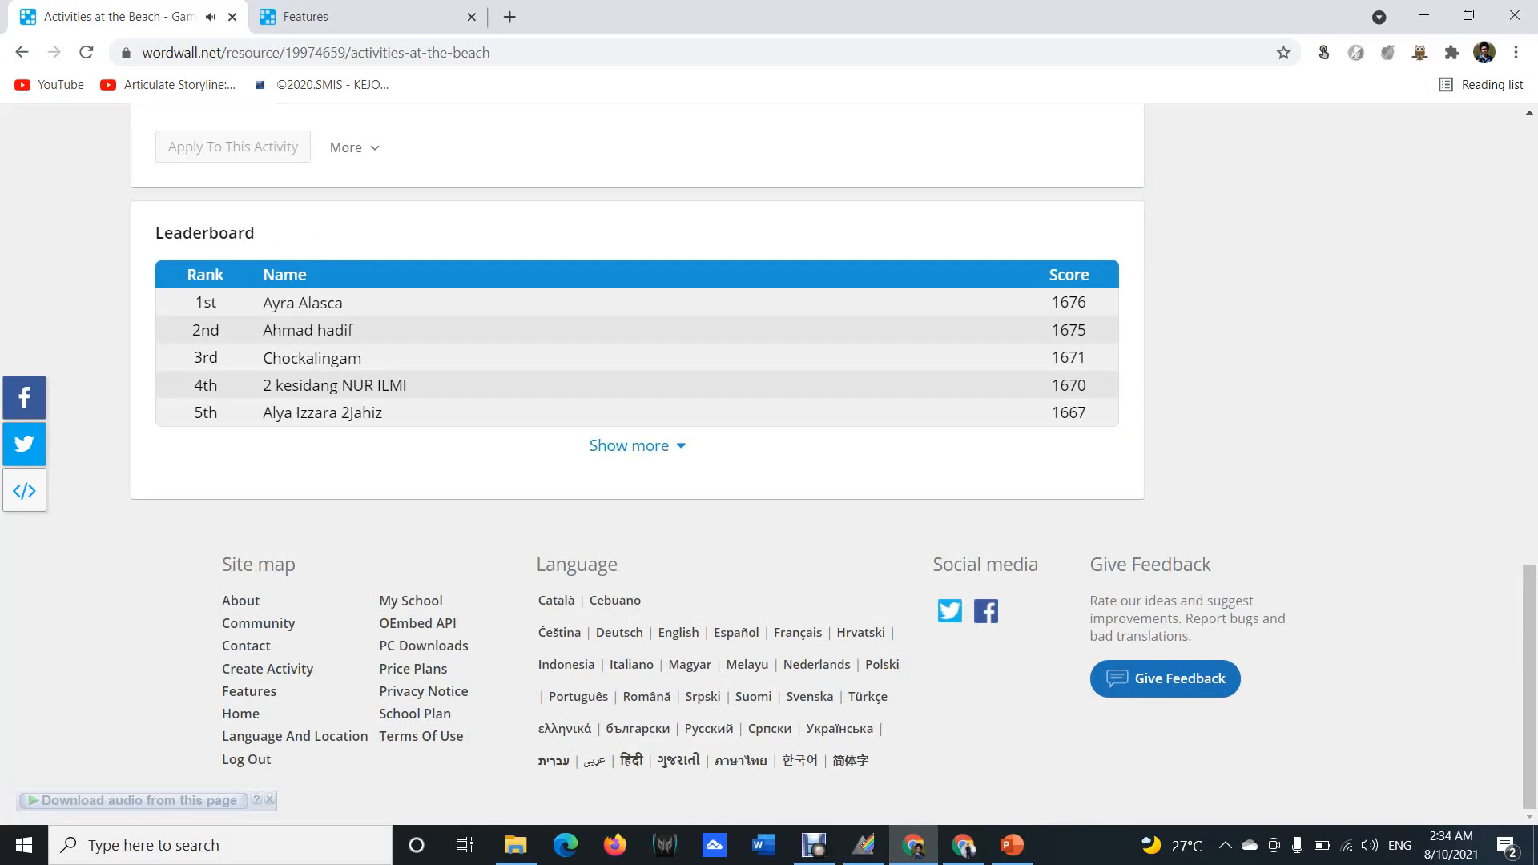
left_click(637, 446)
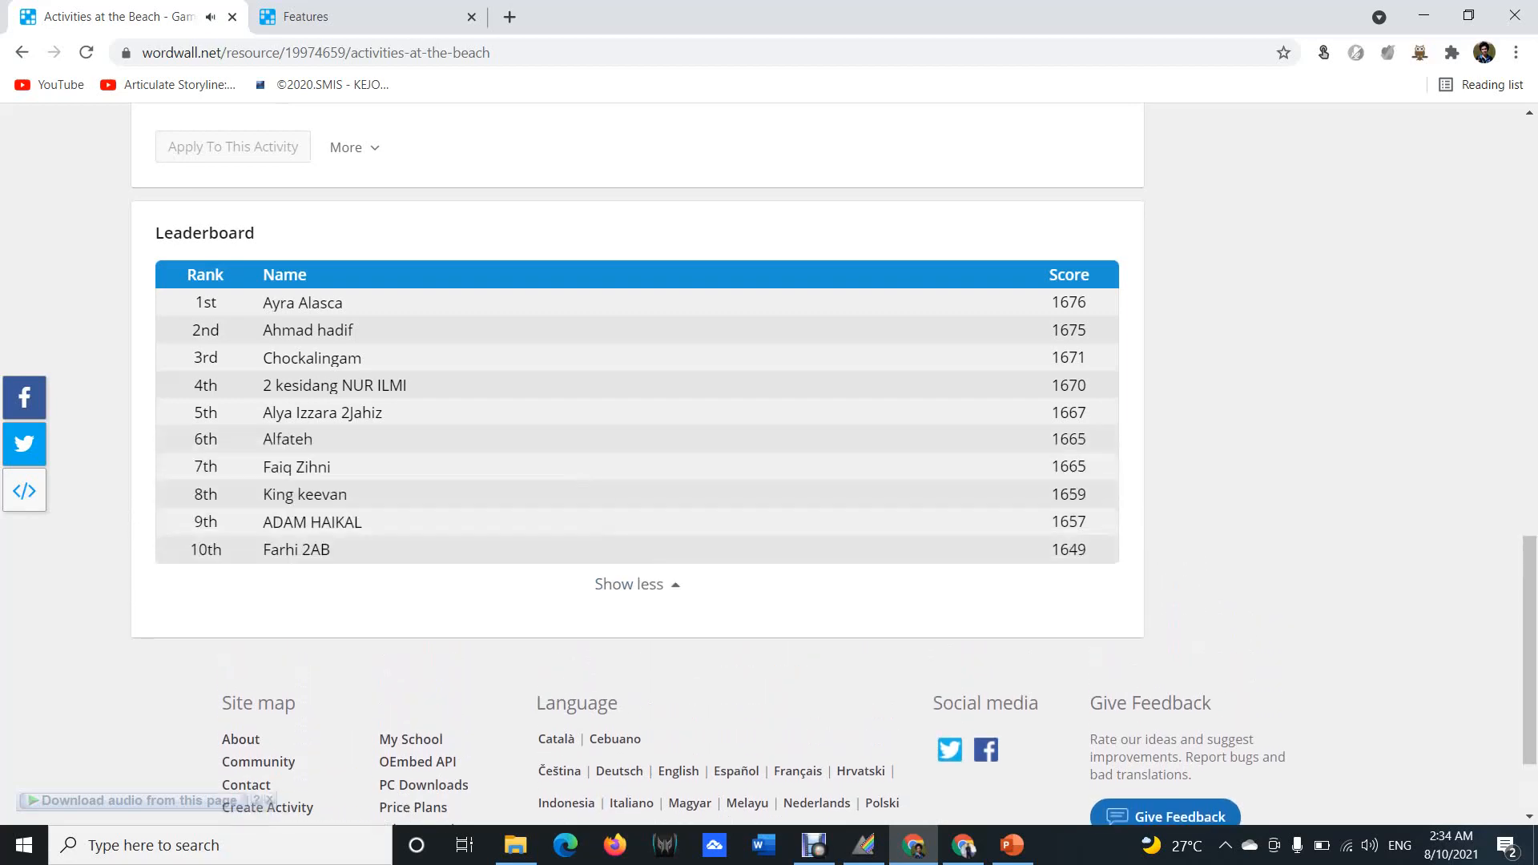
scroll(769, 463, "up", 12)
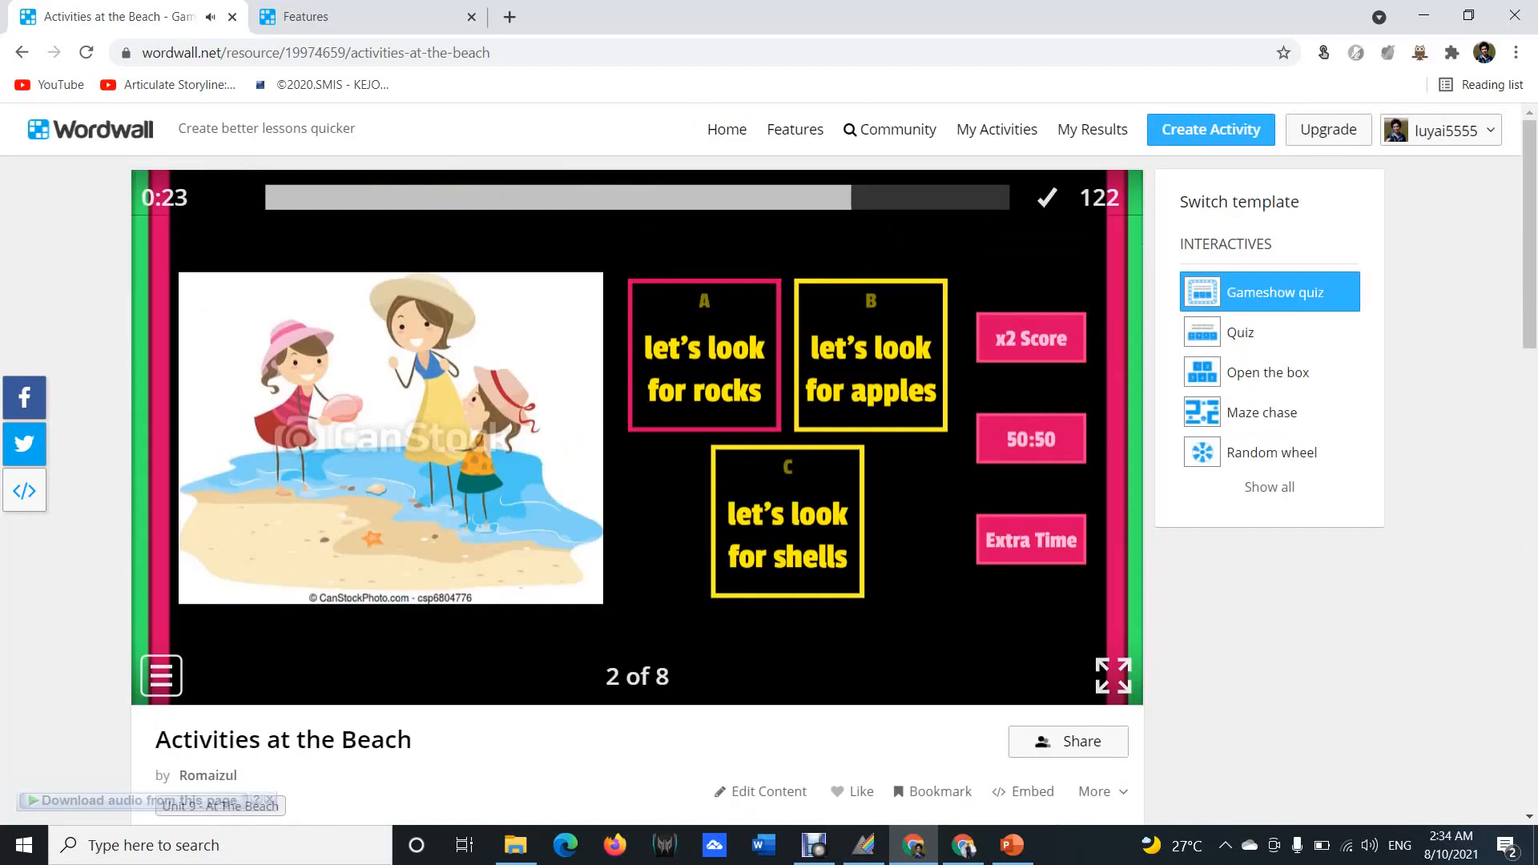
scroll(769, 463, "down", 1)
scroll(769, 463, "down", 11)
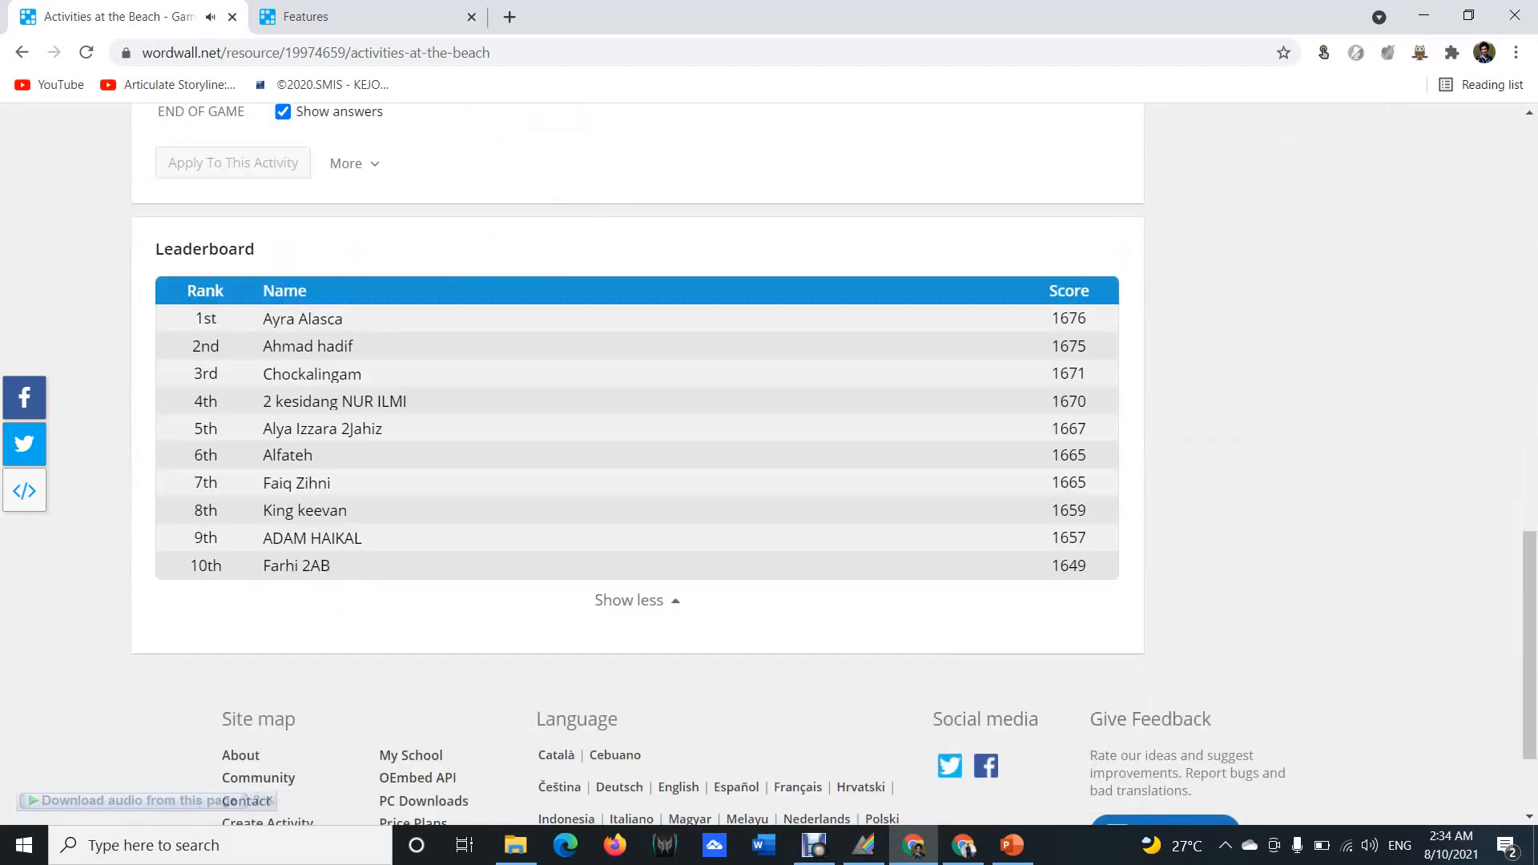
left_click(233, 16)
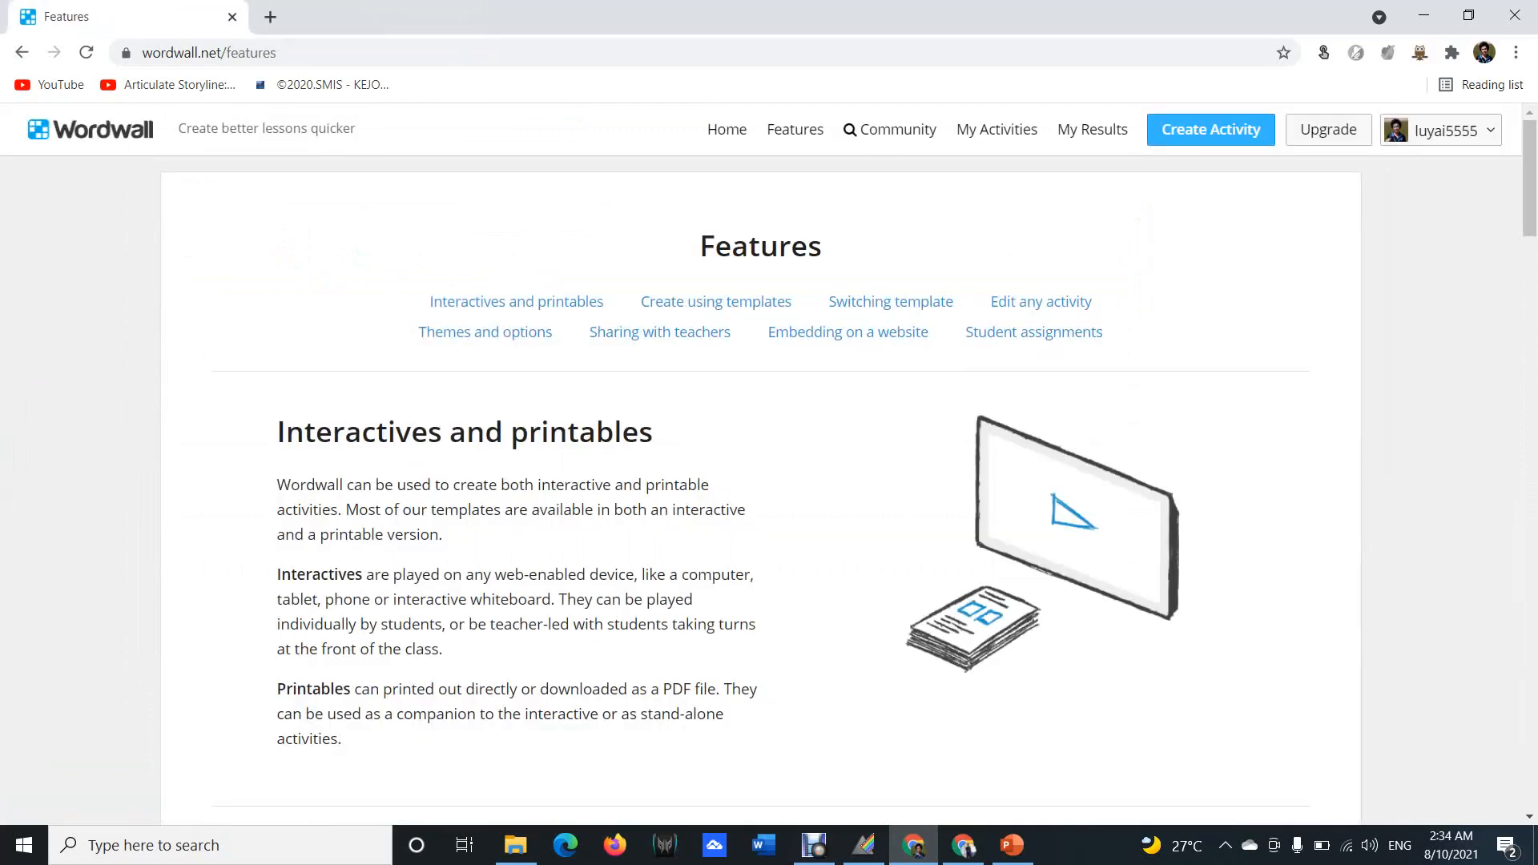